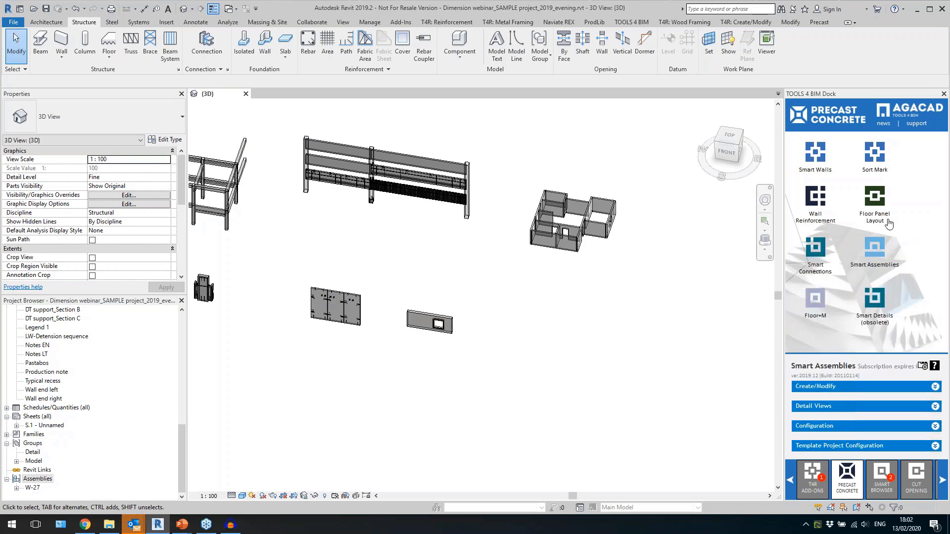
Look through the TOOLS 4 BIM Dock's Smart Browser, Cut Opening and Precast Concrete tool sets, including Smart Walls, and the sample precast models.
{"action": "left_click_drag", "start_coordinate": [803, 94], "coordinate": [685, 139]}
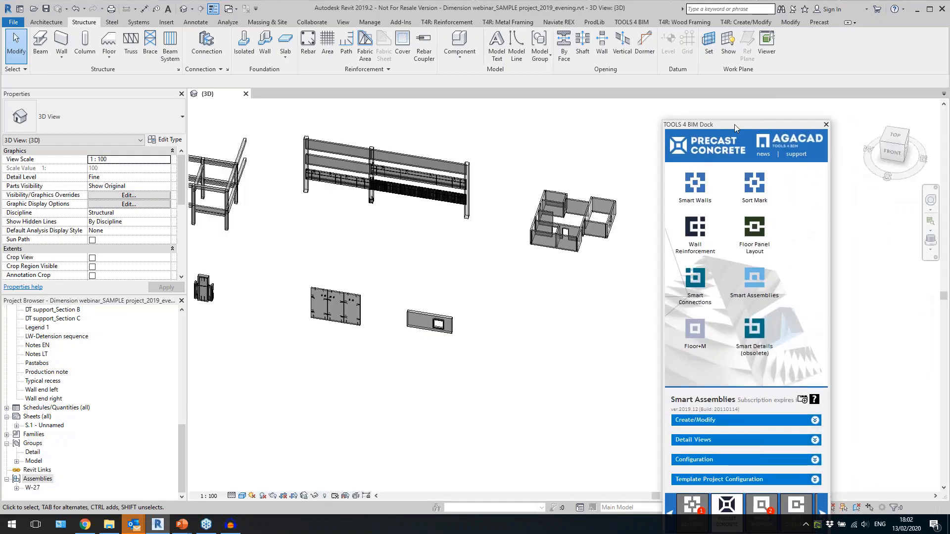
{"action": "left_click_drag", "start_coordinate": [783, 123], "coordinate": [945, 203]}
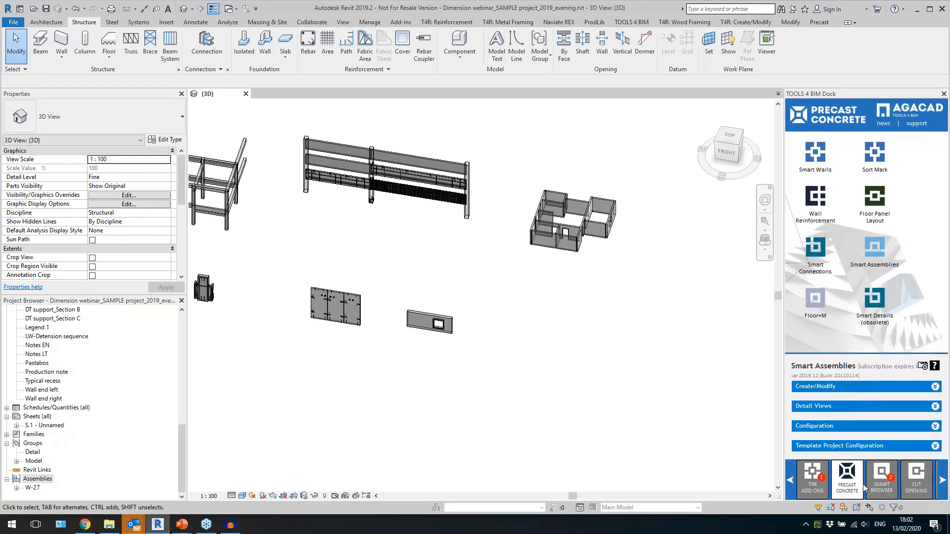
{"action": "left_click", "coordinate": [882, 476]}
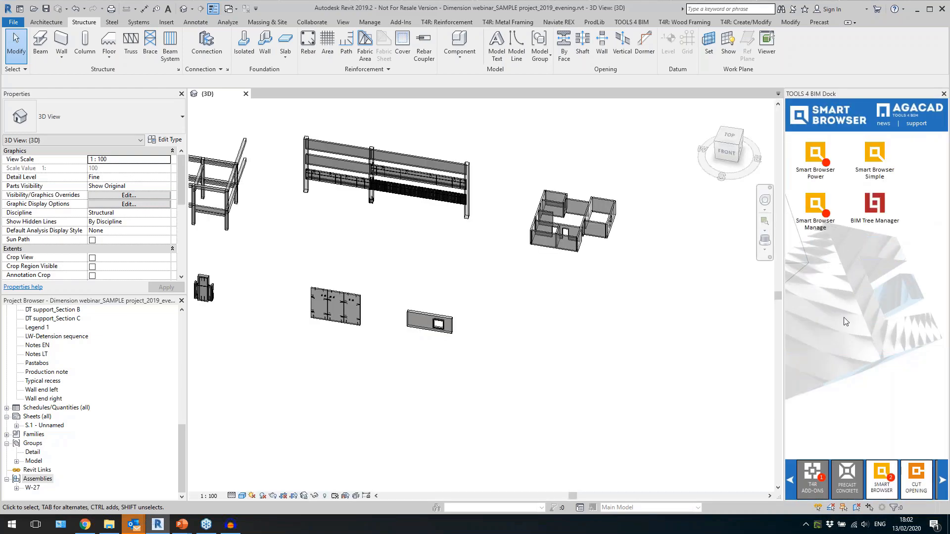
{"action": "left_click", "coordinate": [920, 481]}
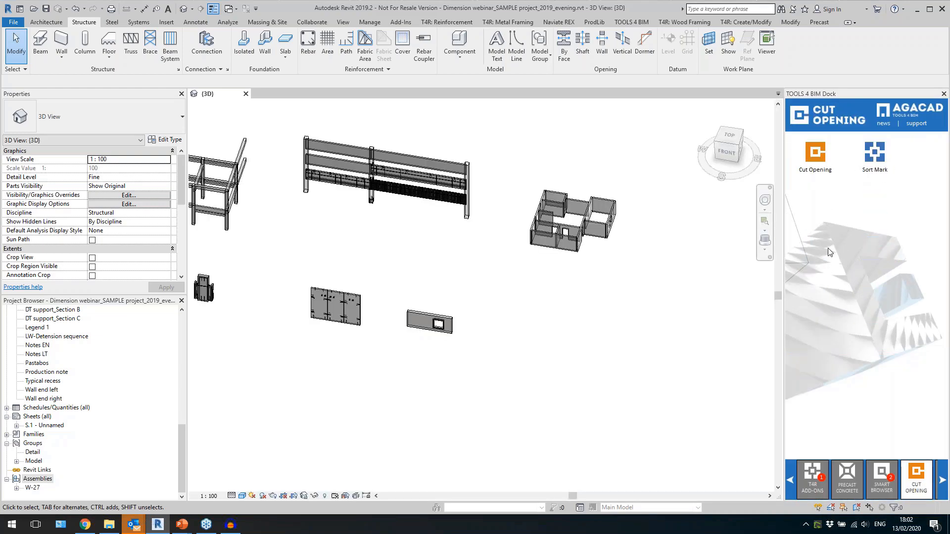
{"action": "left_click", "coordinate": [854, 491]}
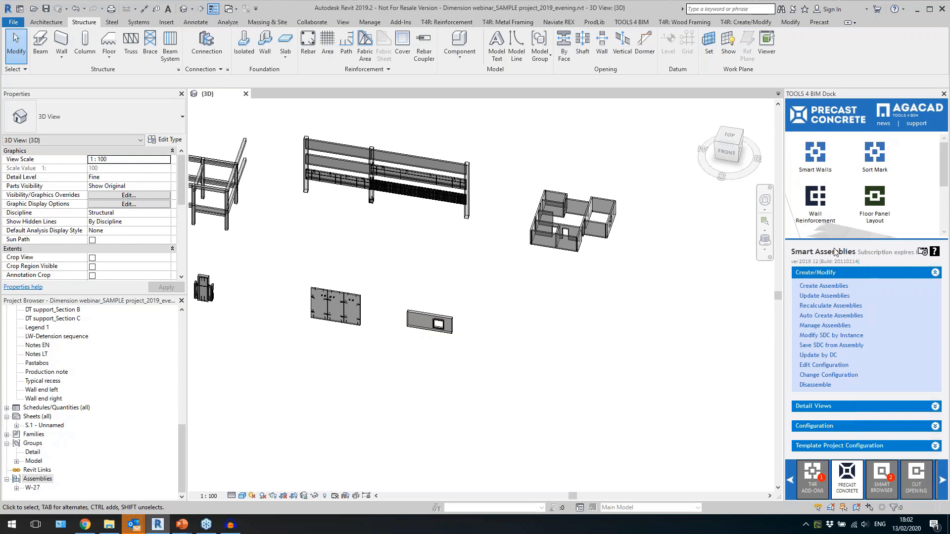
{"action": "left_click", "coordinate": [860, 271]}
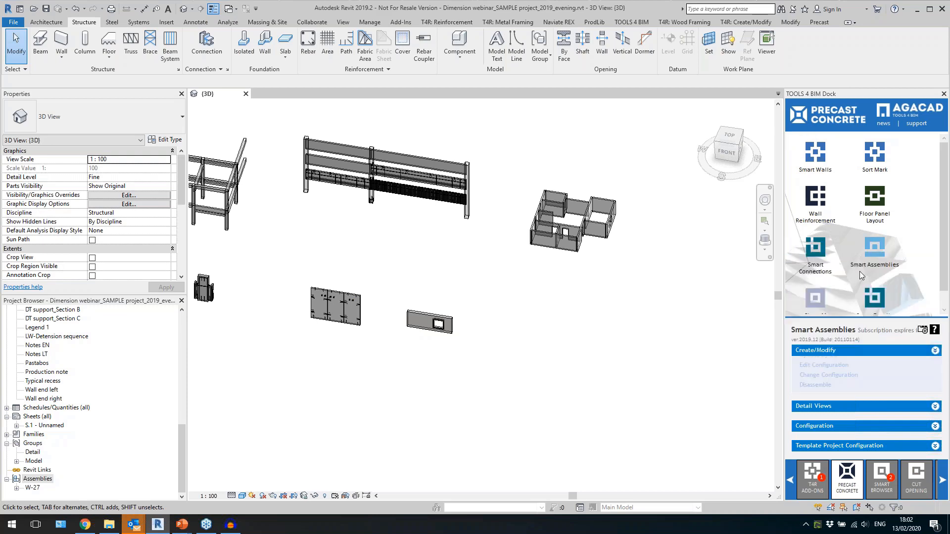
{"action": "left_click", "coordinate": [815, 152]}
{"action": "left_click", "coordinate": [870, 341]}
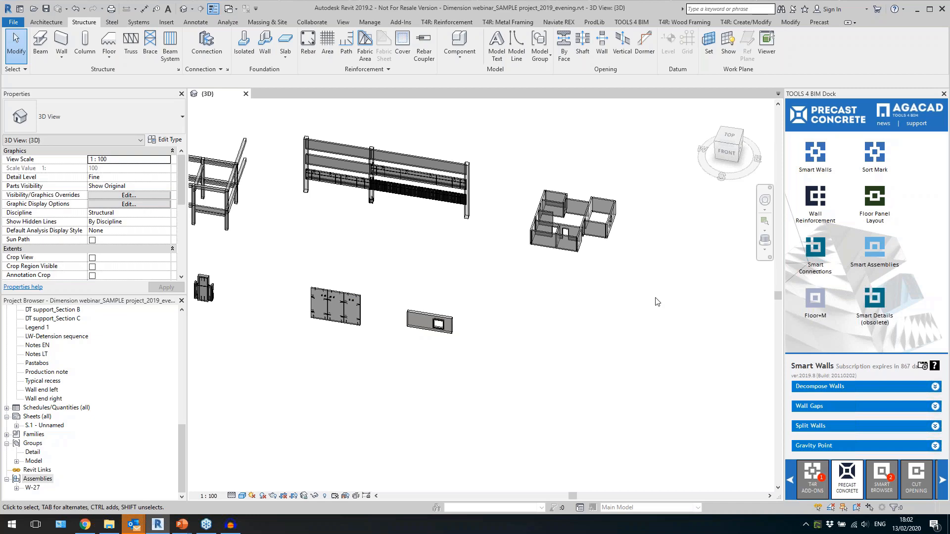
{"action": "scroll", "coordinate": [657, 301], "scroll_direction": "down", "scroll_amount": 2}
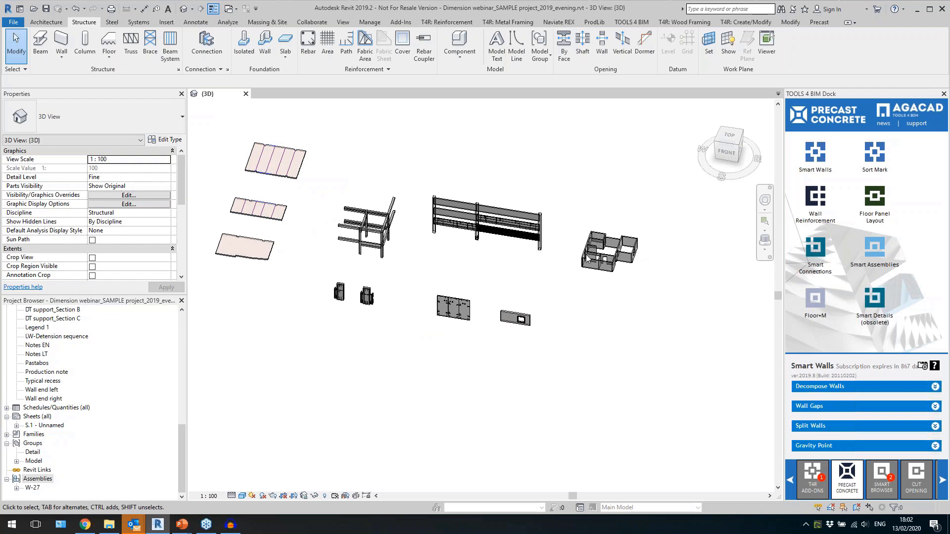
{"action": "scroll", "coordinate": [545, 287], "scroll_direction": "up", "scroll_amount": 5}
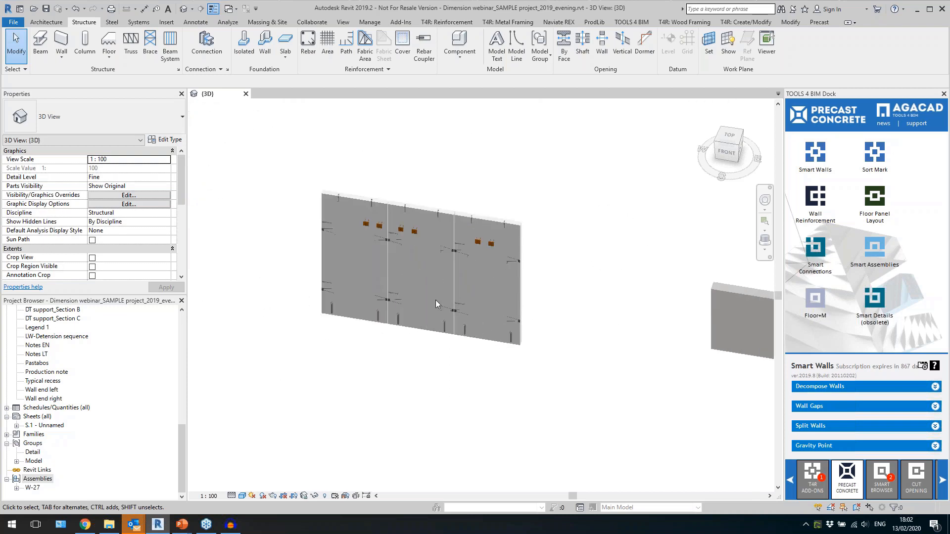
{"action": "scroll", "coordinate": [352, 315], "scroll_direction": "down", "scroll_amount": 5}
{"action": "scroll", "coordinate": [646, 296], "scroll_direction": "up", "scroll_amount": 2}
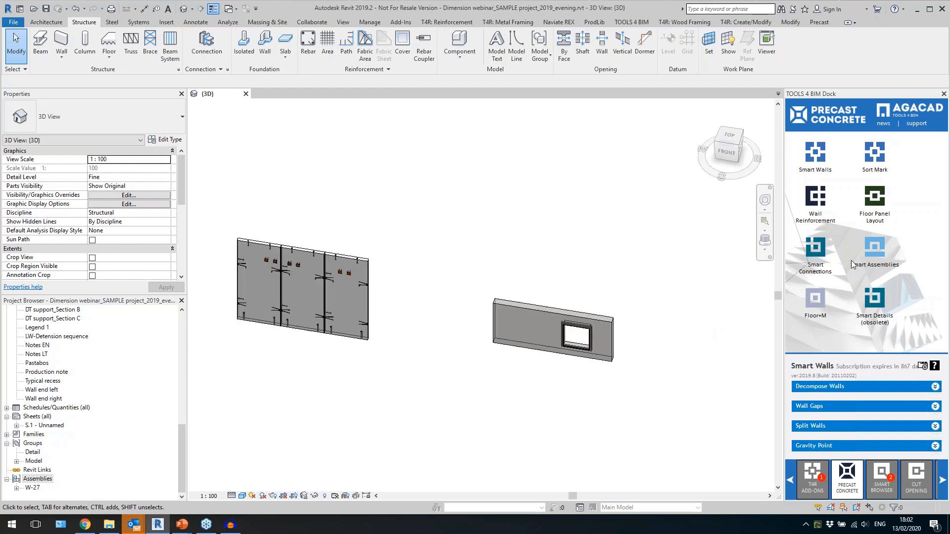
Show the Smart Assemblies commands of the Precast Concrete tool set.
{"action": "left_click", "coordinate": [875, 254]}
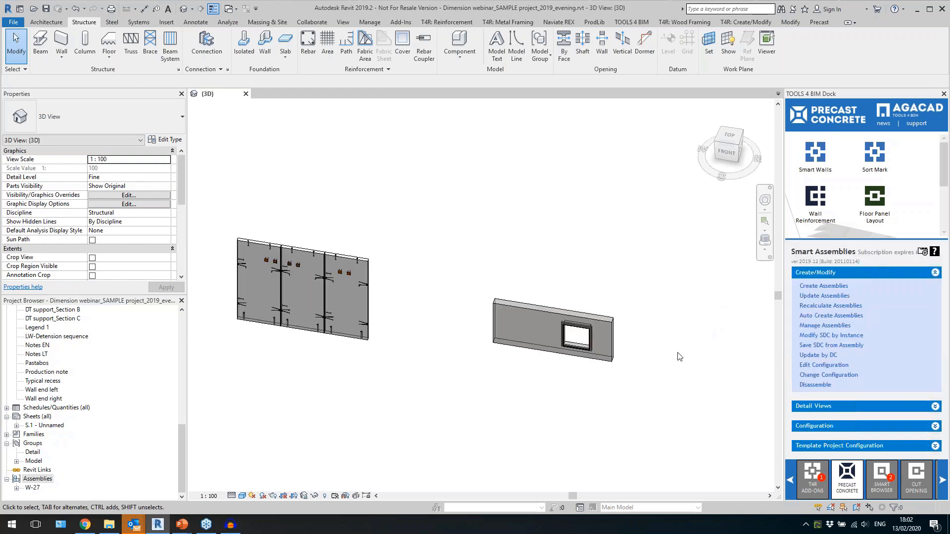
Draw a straight structural wall of type Wall 200, about 5200 mm long, from level 0.000 up to level 3.000, beside the wall with the window.
{"action": "scroll", "coordinate": [424, 415], "scroll_direction": "down", "scroll_amount": 3}
{"action": "scroll", "coordinate": [523, 365], "scroll_direction": "up", "scroll_amount": 3}
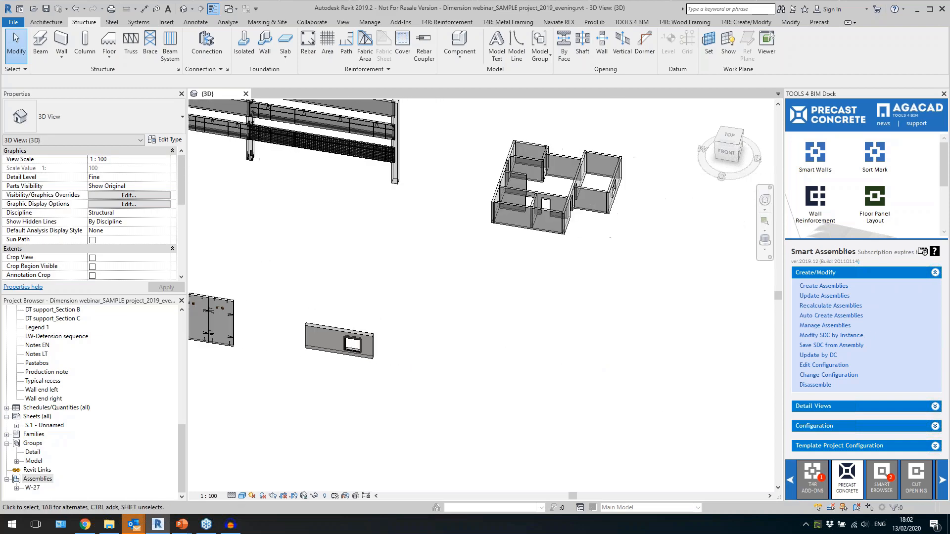
{"action": "middle_click_drag", "start_coordinate": [492, 346], "coordinate": [502, 373]}
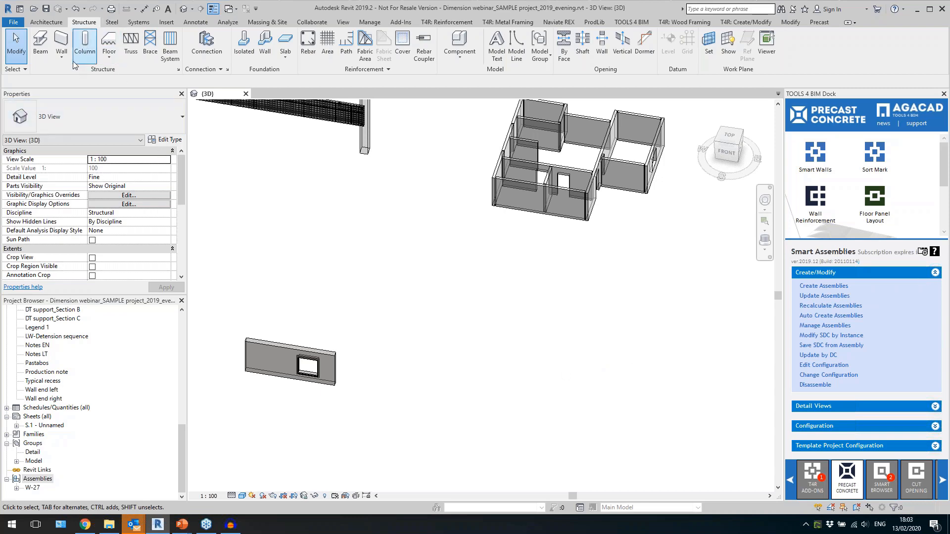
{"action": "left_click", "coordinate": [61, 40]}
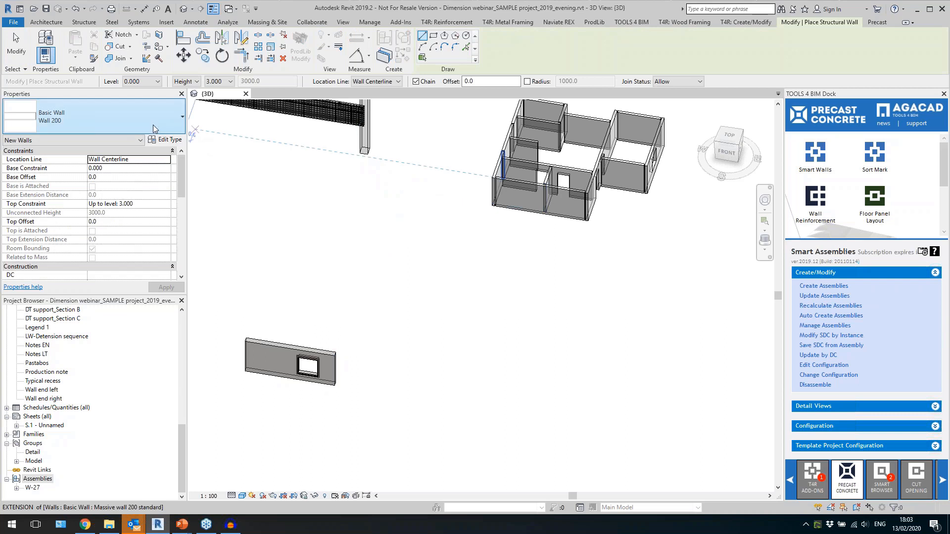
{"action": "left_click", "coordinate": [433, 381]}
{"action": "left_click", "coordinate": [496, 392]}
{"action": "key", "text": "Escape"}
{"action": "key", "text": "Escape"}
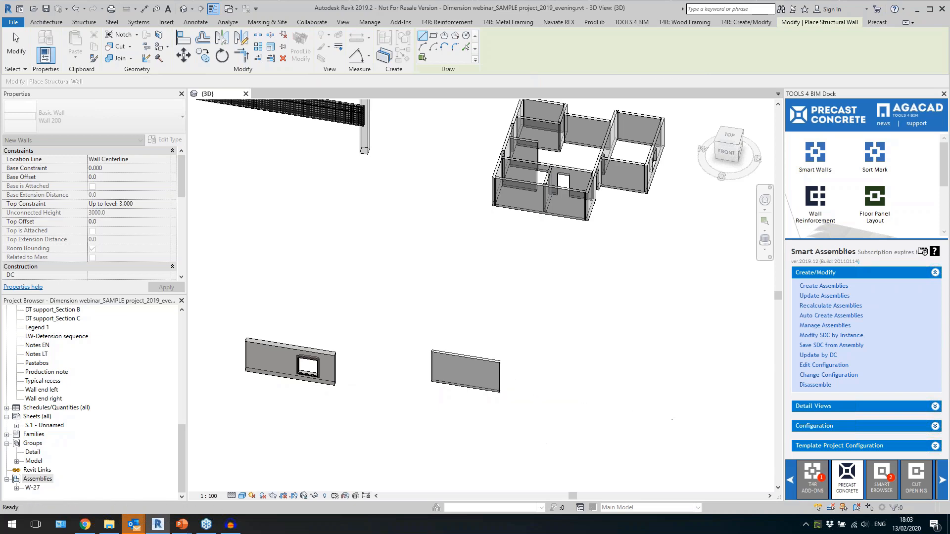
Place an M_Door-Opening 0915 x 2134mm in the new wall, about 1100 mm from its nearer end.
{"action": "left_click", "coordinate": [46, 22]}
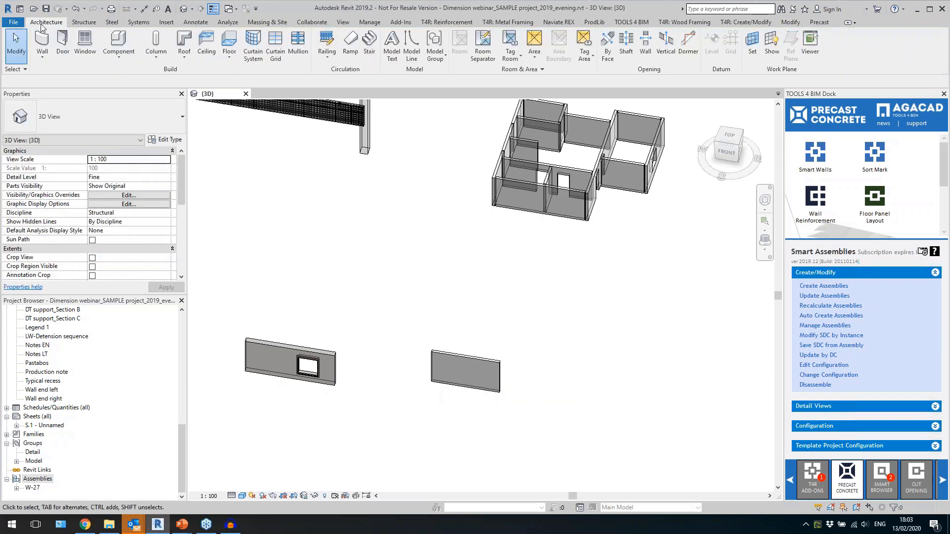
{"action": "left_click", "coordinate": [62, 51]}
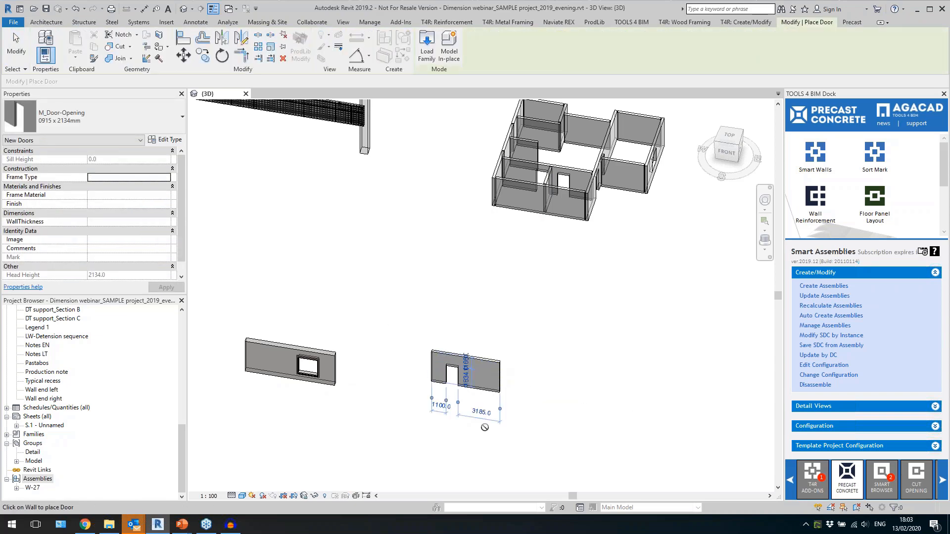
{"action": "scroll", "coordinate": [478, 418], "scroll_direction": "up", "scroll_amount": 3}
{"action": "left_click", "coordinate": [454, 391]}
{"action": "key", "text": "Escape"}
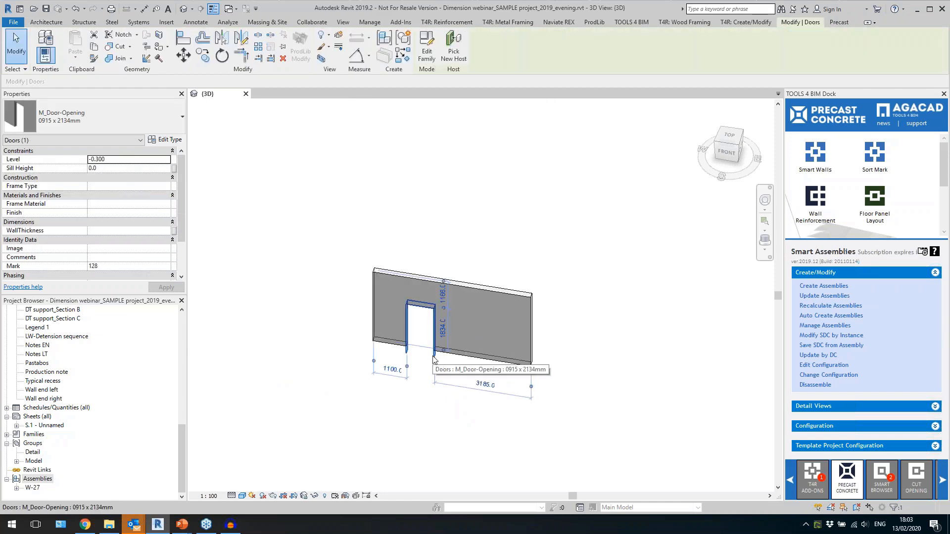
Set the door opening's level to 0.000 and deselect it.
{"action": "left_click", "coordinate": [119, 160]}
{"action": "type", "text": "0"}
{"action": "key", "text": "Return"}
{"action": "key", "text": "Escape"}
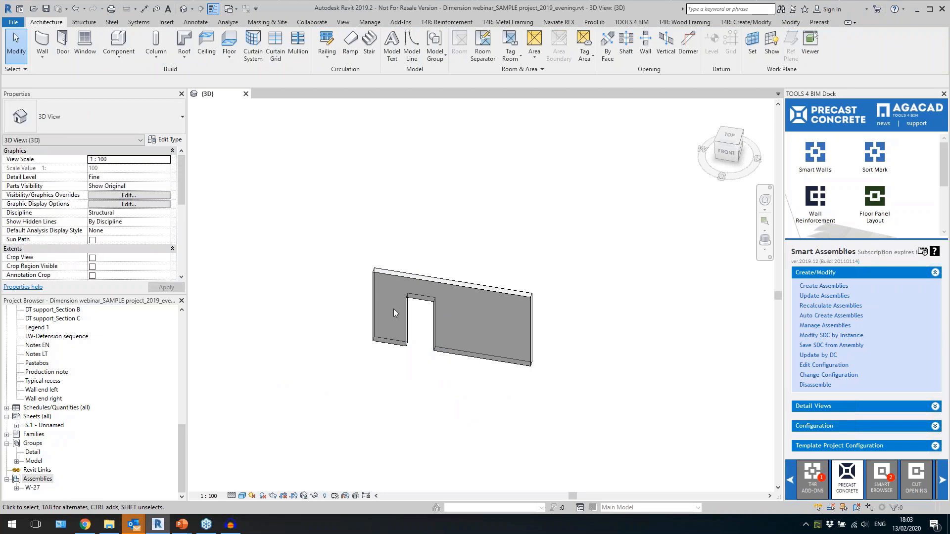
Set the Mark of the new wall to W-1 and deselect the wall.
{"action": "left_click", "coordinate": [494, 290]}
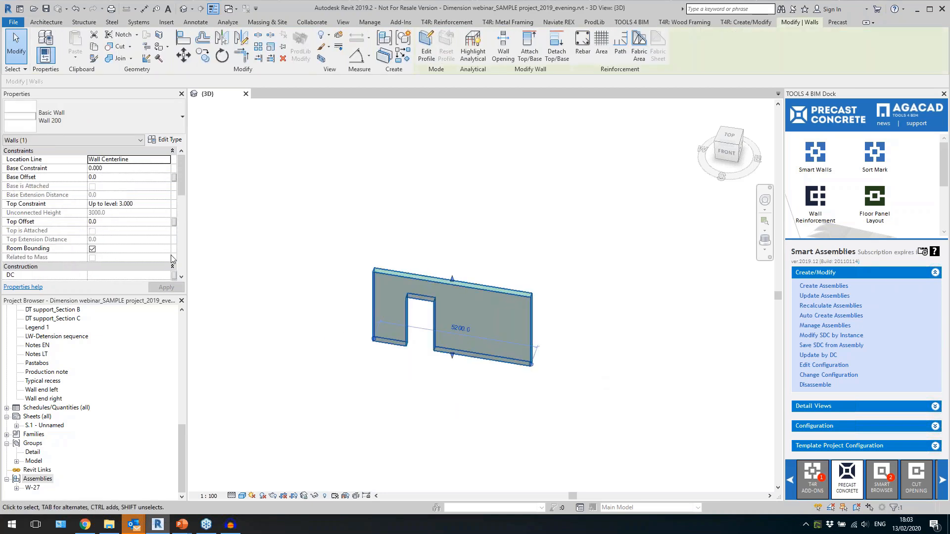
{"action": "scroll", "coordinate": [171, 255], "scroll_direction": "down", "scroll_amount": 10}
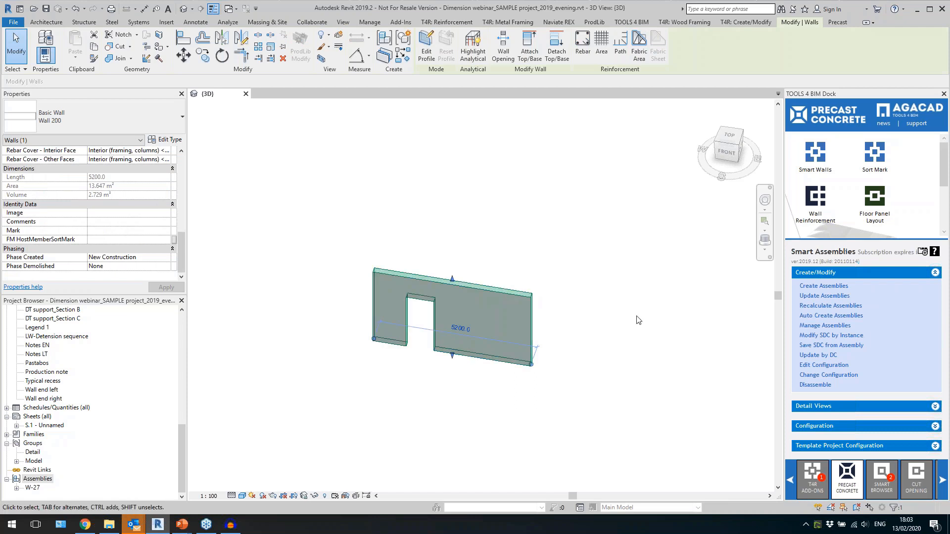
{"action": "left_click", "coordinate": [113, 232]}
{"action": "key", "text": "Return"}
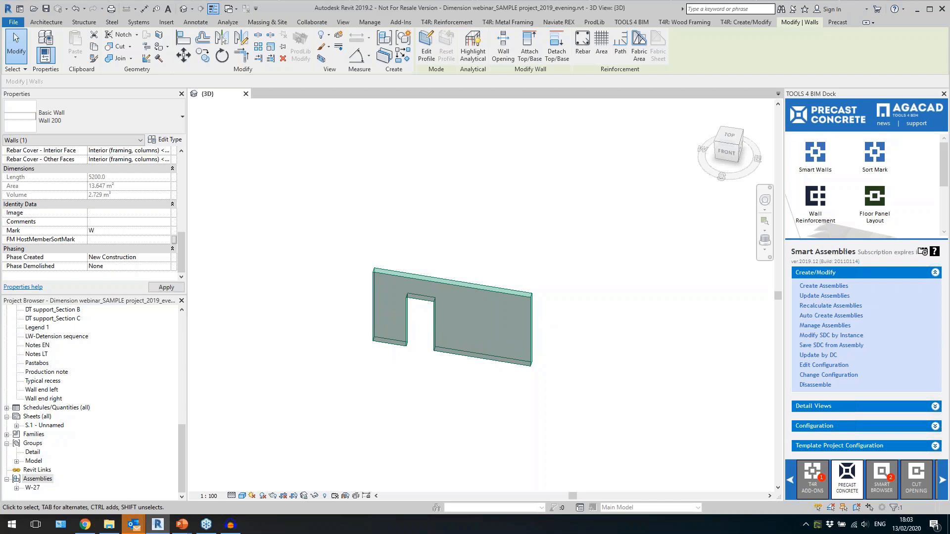
{"action": "type", "text": "-1"}
{"action": "left_click", "coordinate": [164, 288]}
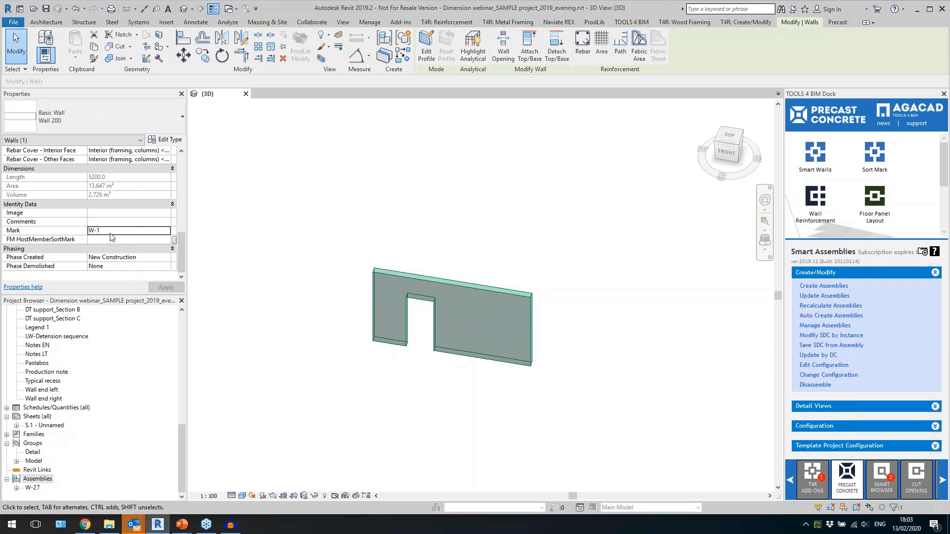
{"action": "left_click", "coordinate": [324, 311]}
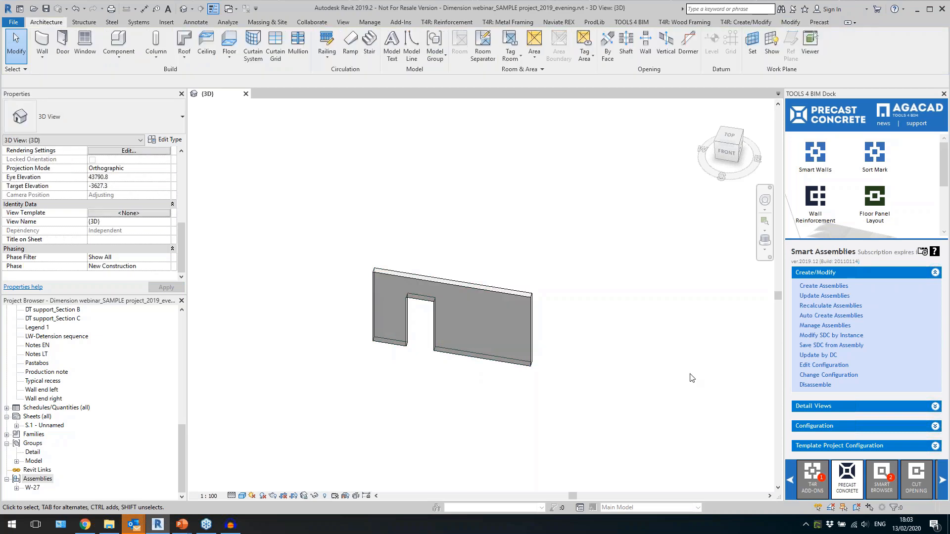
Start creating an assembly from the new wall and choose Example Shop as its shop drawing configuration.
{"action": "left_click", "coordinate": [535, 359]}
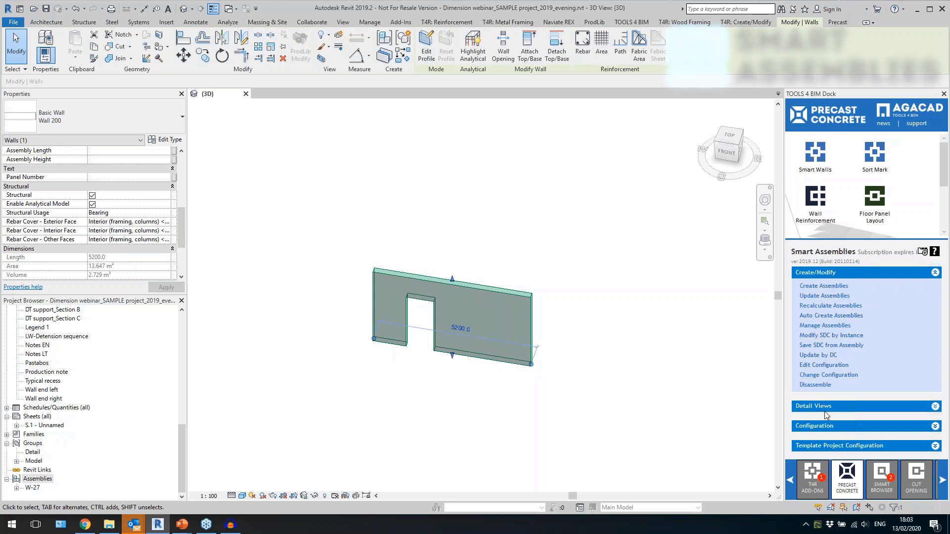
{"action": "left_click", "coordinate": [831, 287]}
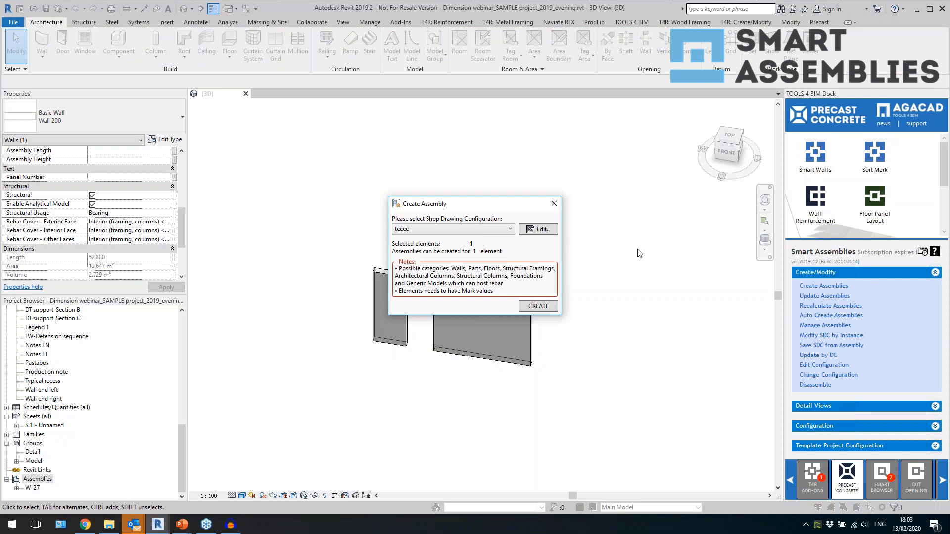
{"action": "left_click", "coordinate": [489, 229]}
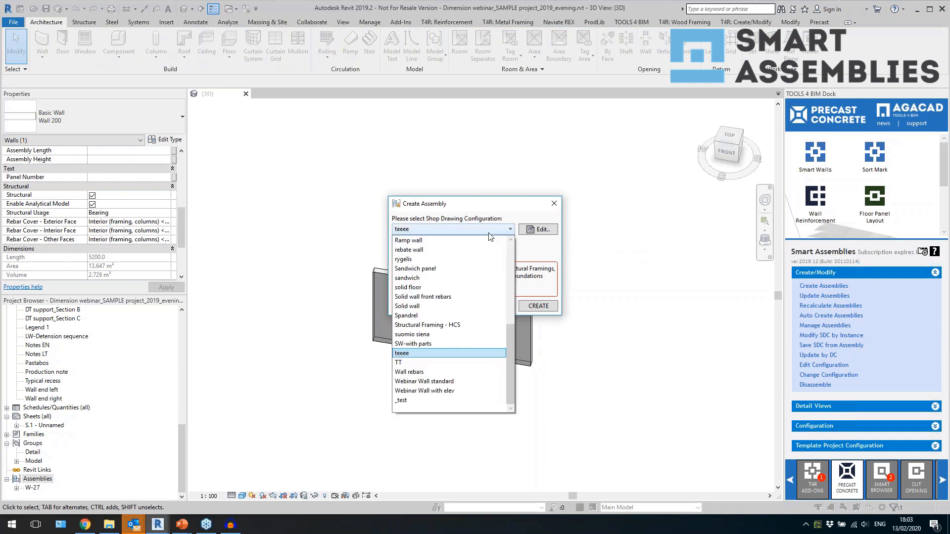
{"action": "mouse_move", "coordinate": [512, 269]}
{"action": "left_mouse_down"}
{"action": "mouse_move", "coordinate": [510, 300]}
{"action": "mouse_move", "coordinate": [508, 277]}
{"action": "left_mouse_up"}
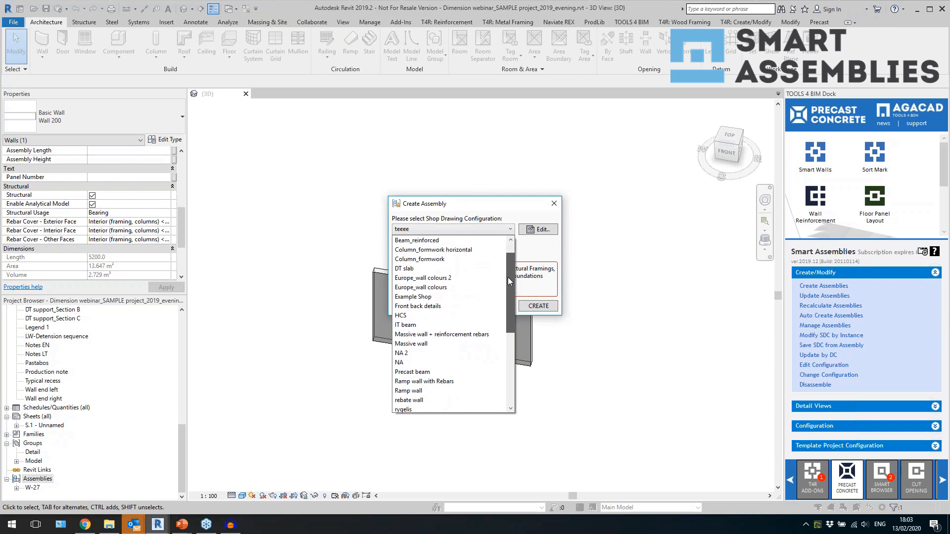
{"action": "left_click", "coordinate": [457, 297]}
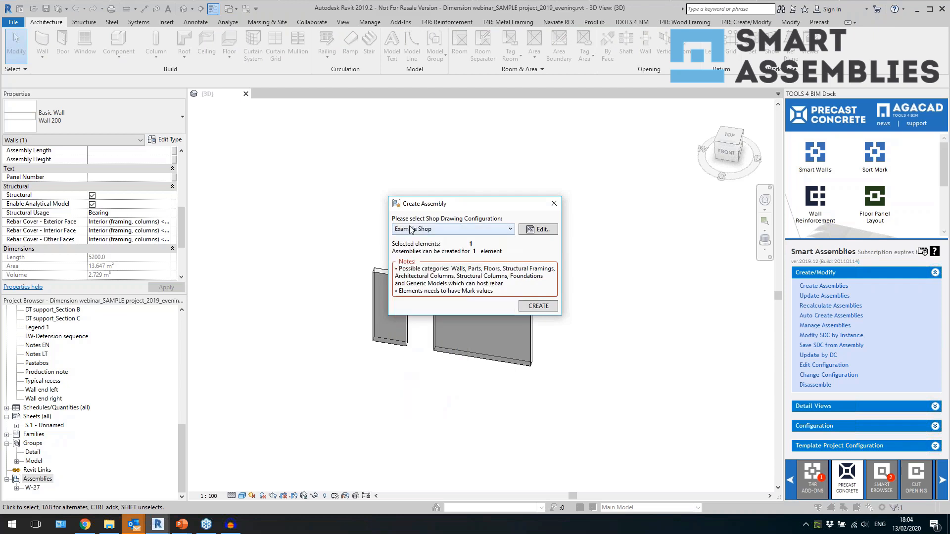
Open the Example Shop configuration for editing and review its assembly views, view types, rotation options and dimensioning rules.
{"action": "left_click", "coordinate": [540, 231]}
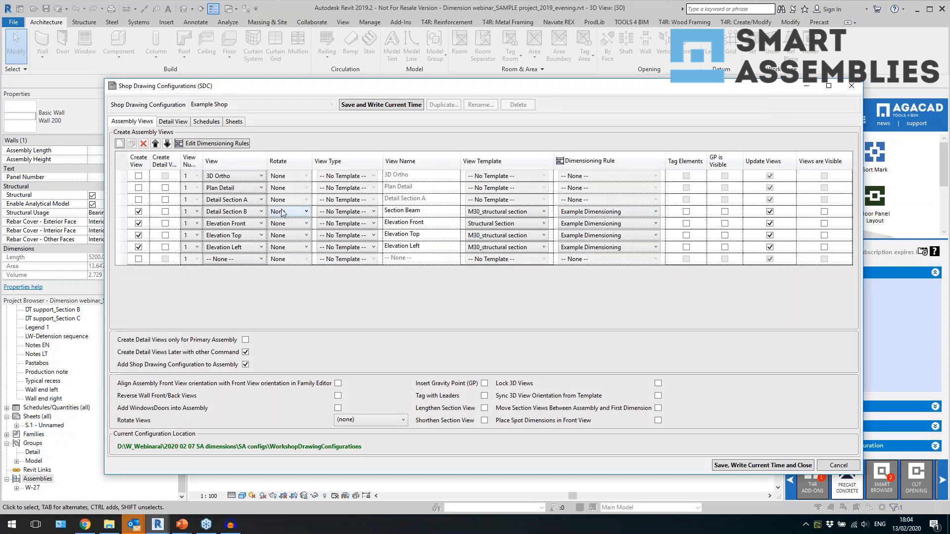
{"action": "left_click", "coordinate": [122, 175]}
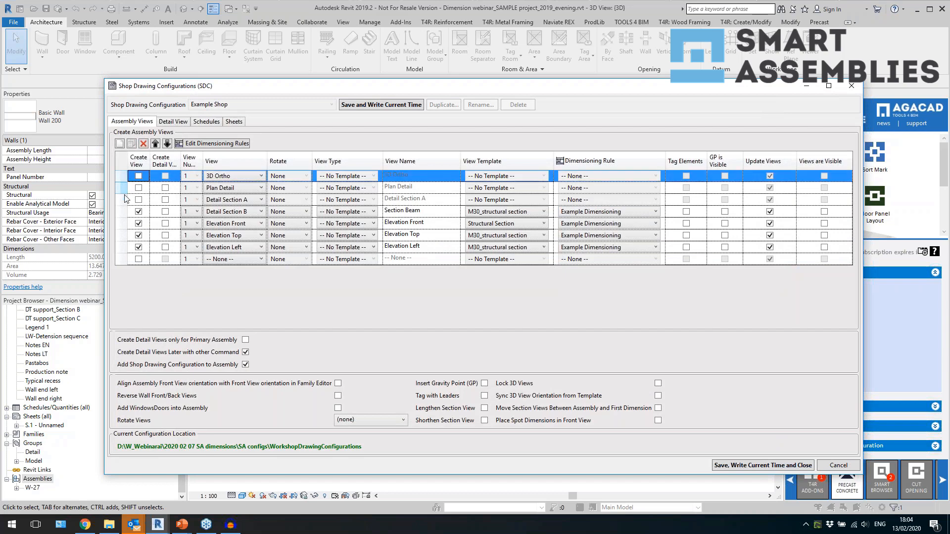
{"action": "left_click", "coordinate": [123, 211]}
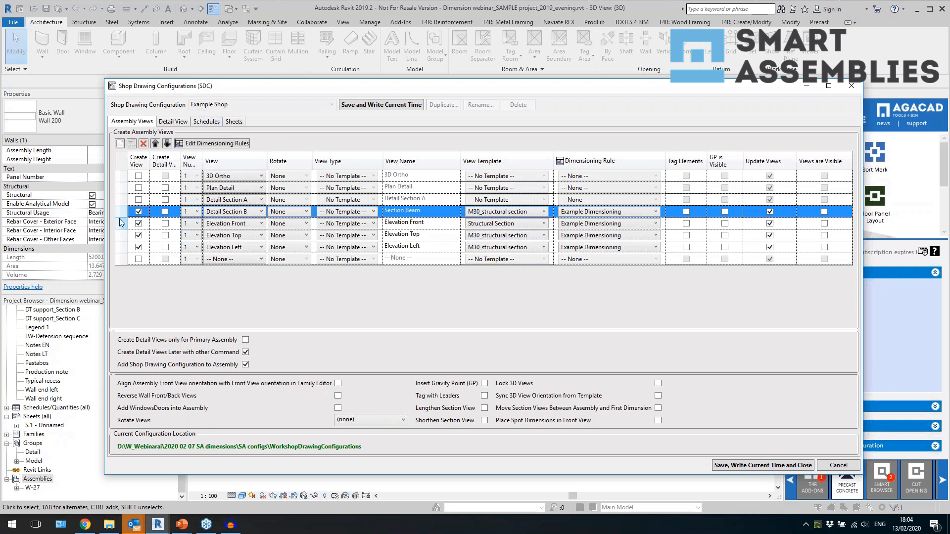
{"action": "left_click", "coordinate": [581, 224]}
{"action": "left_click", "coordinate": [590, 233]}
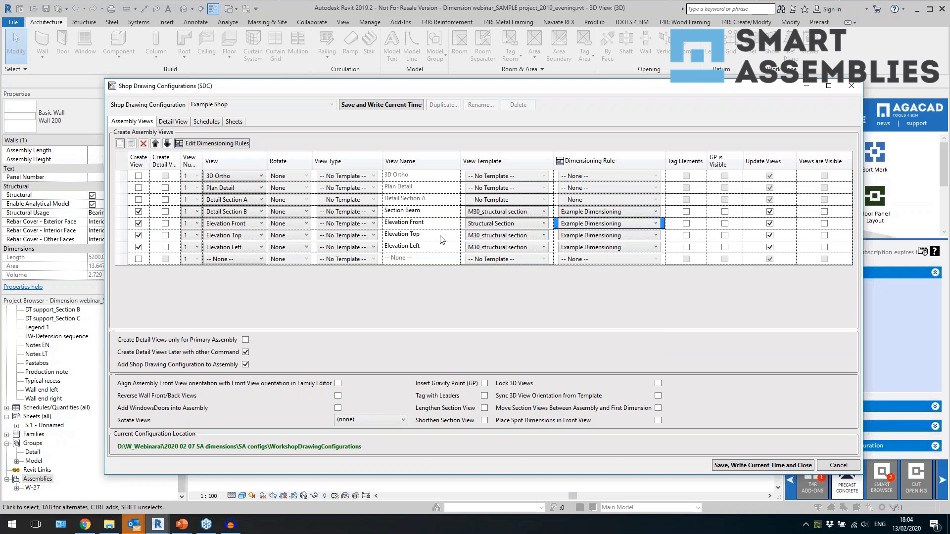
{"action": "left_click", "coordinate": [122, 212]}
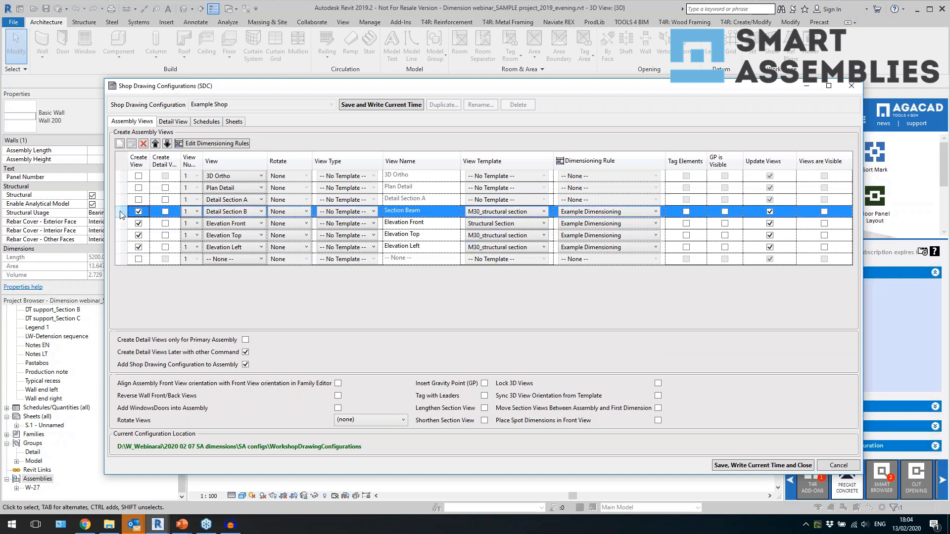
{"action": "left_click", "coordinate": [243, 213]}
{"action": "left_click", "coordinate": [241, 211]}
{"action": "left_click", "coordinate": [243, 228]}
{"action": "left_click", "coordinate": [243, 228]}
{"action": "left_click", "coordinate": [303, 225]}
{"action": "left_click", "coordinate": [303, 225]}
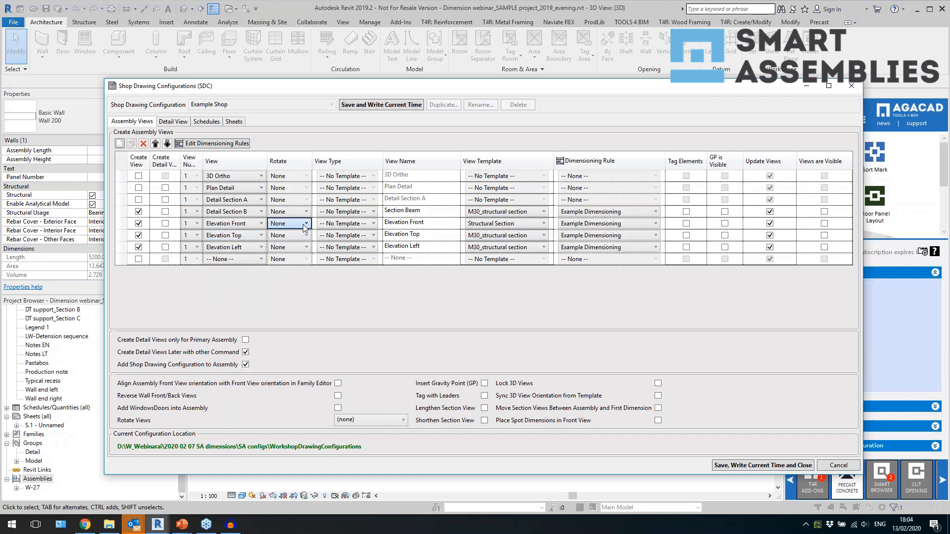
Review the view names, view templates and dimensioning rules assigned to the assembly views in the Example Shop configuration.
{"action": "left_click", "coordinate": [435, 224]}
{"action": "left_click", "coordinate": [438, 240]}
{"action": "left_click", "coordinate": [438, 246]}
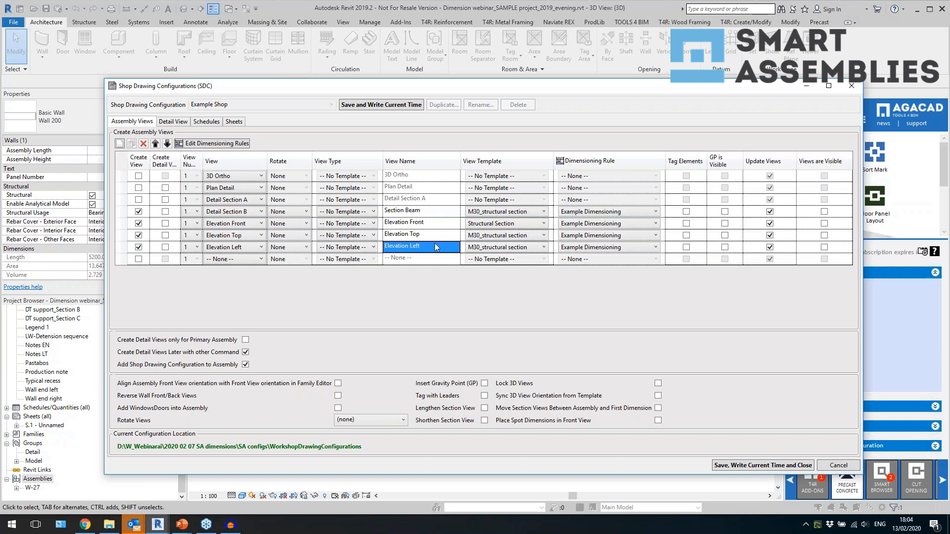
{"action": "left_click", "coordinate": [509, 238]}
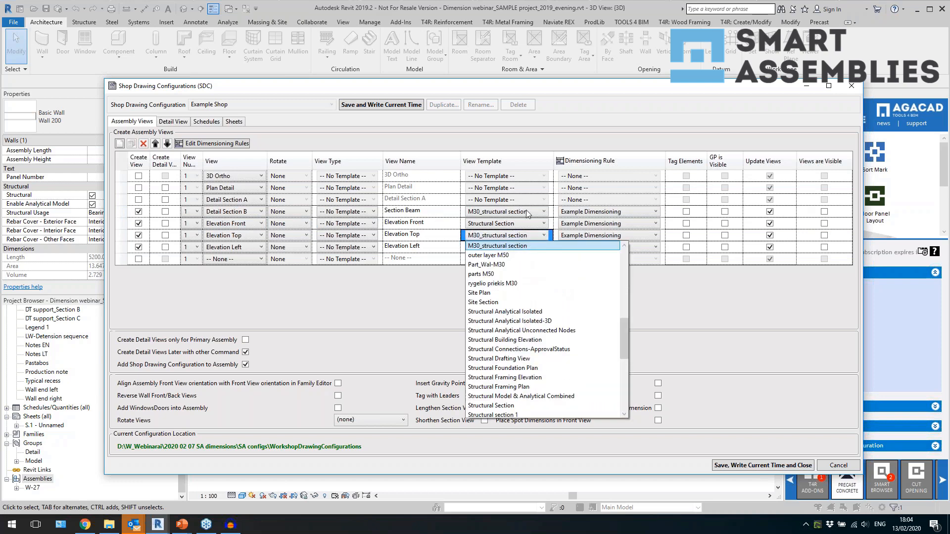
{"action": "left_click", "coordinate": [528, 225]}
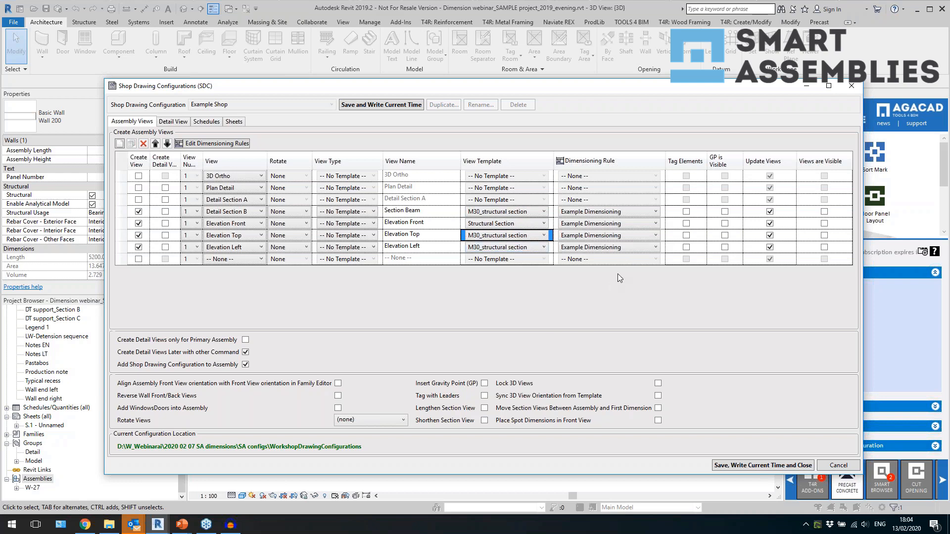
{"action": "left_click", "coordinate": [622, 236]}
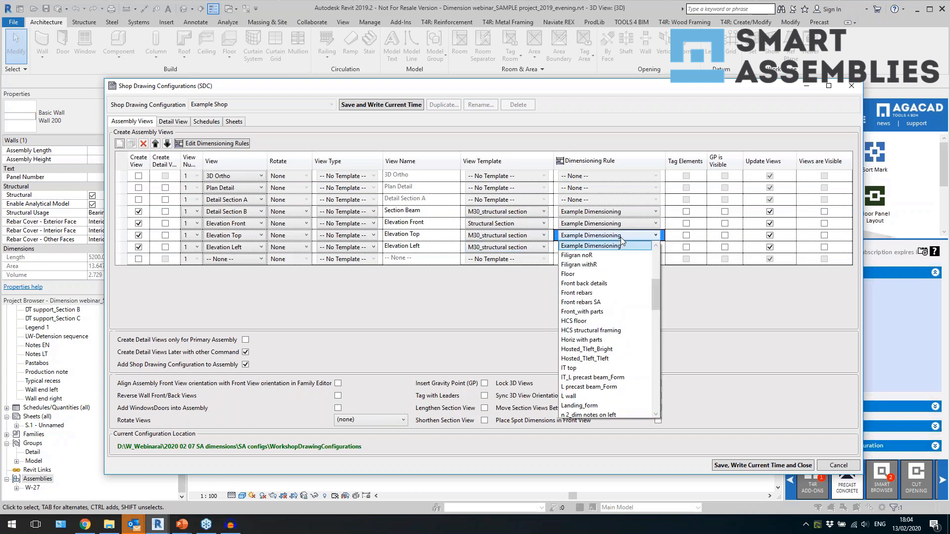
{"action": "left_click", "coordinate": [623, 236]}
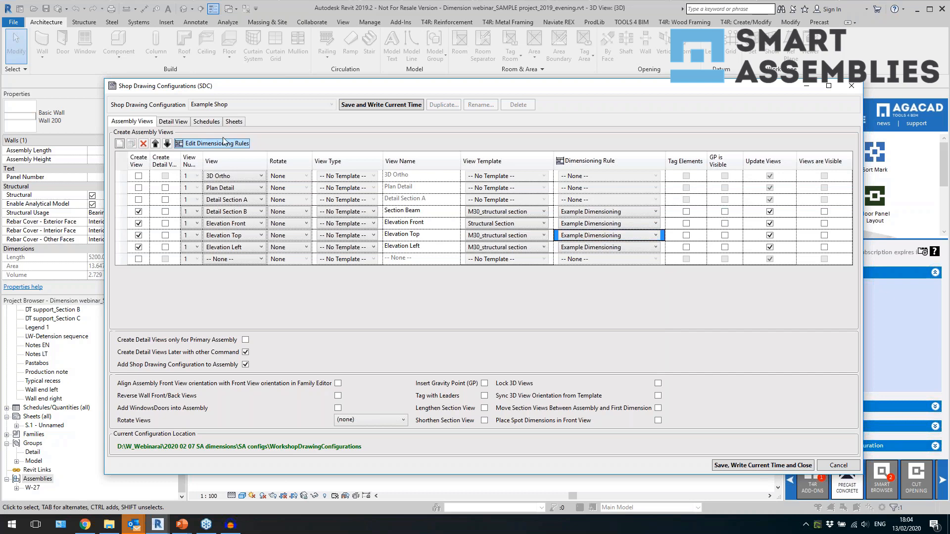
Review the schedule and sheet settings of the Example Shop configuration and close it without saving.
{"action": "left_click", "coordinate": [211, 124]}
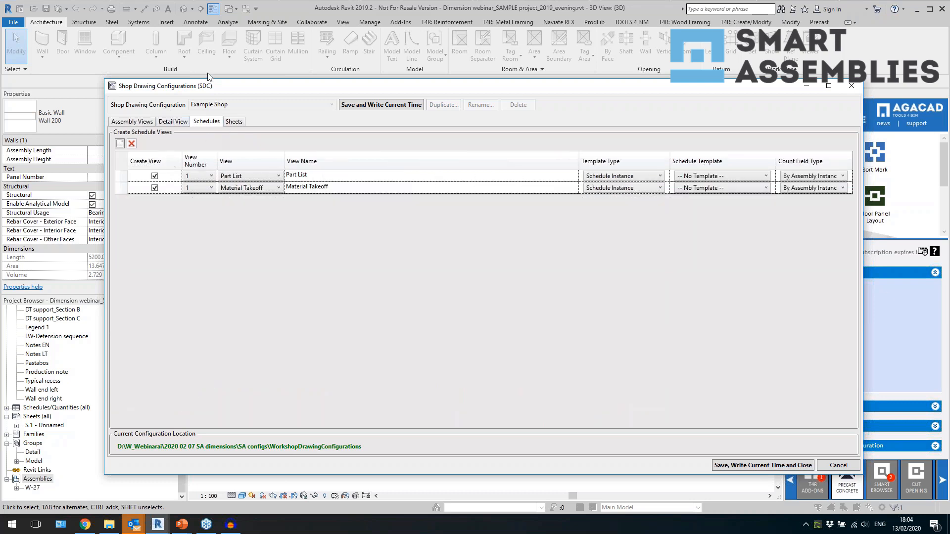
{"action": "left_click", "coordinate": [235, 121]}
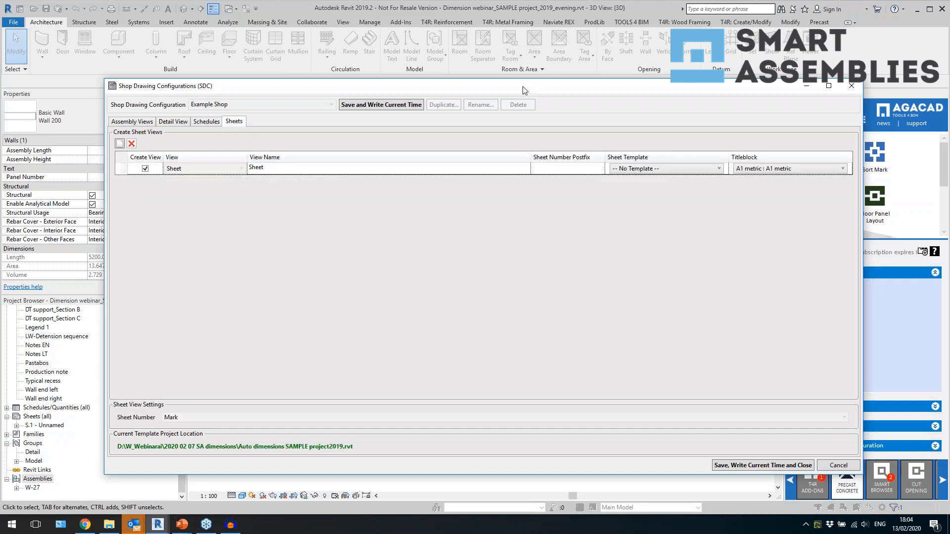
{"action": "left_click", "coordinate": [135, 124]}
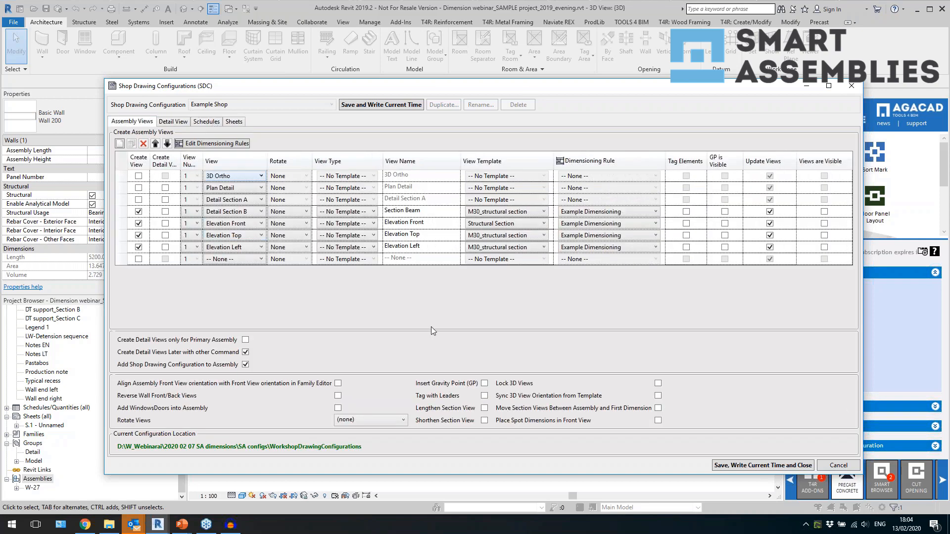
{"action": "left_click", "coordinate": [830, 467]}
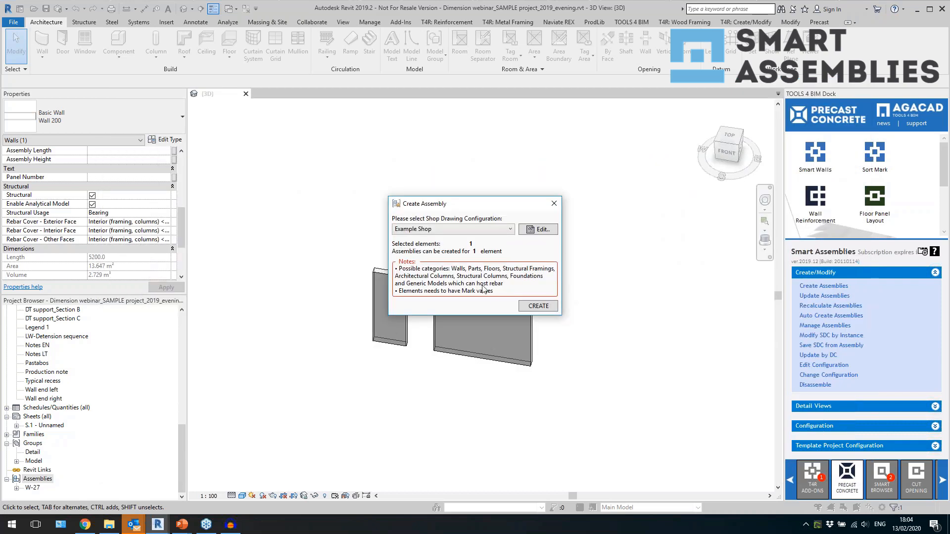
Create the wall's assembly with the Example Shop configuration and close the report.
{"action": "left_click", "coordinate": [530, 309]}
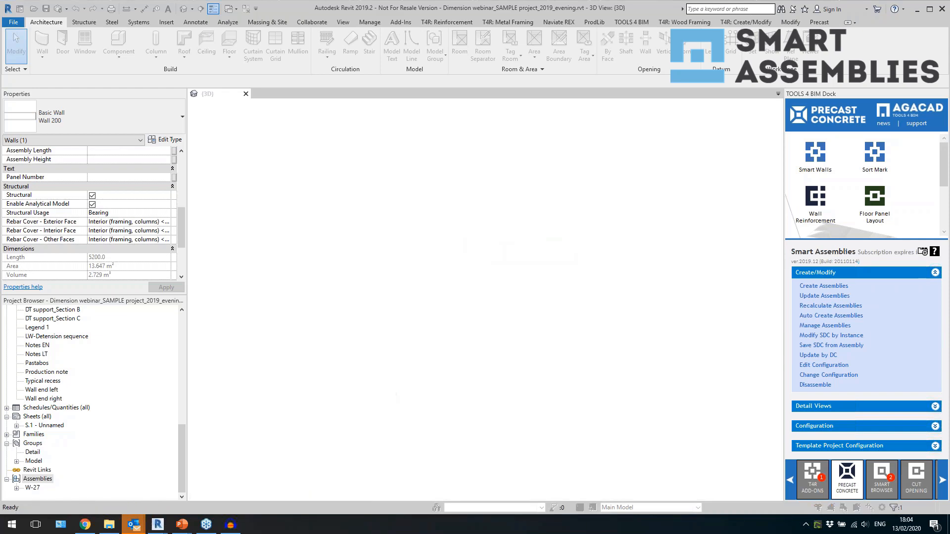
{"action": "left_click", "coordinate": [847, 418]}
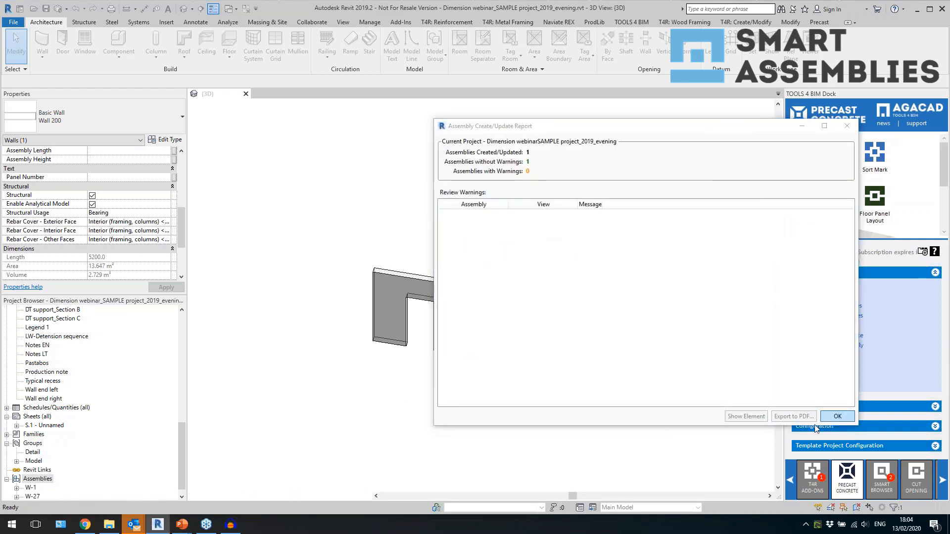
Select the new wall assembly and examine its type name, mass, shop drawing configuration and creation date.
{"action": "left_click", "coordinate": [519, 365]}
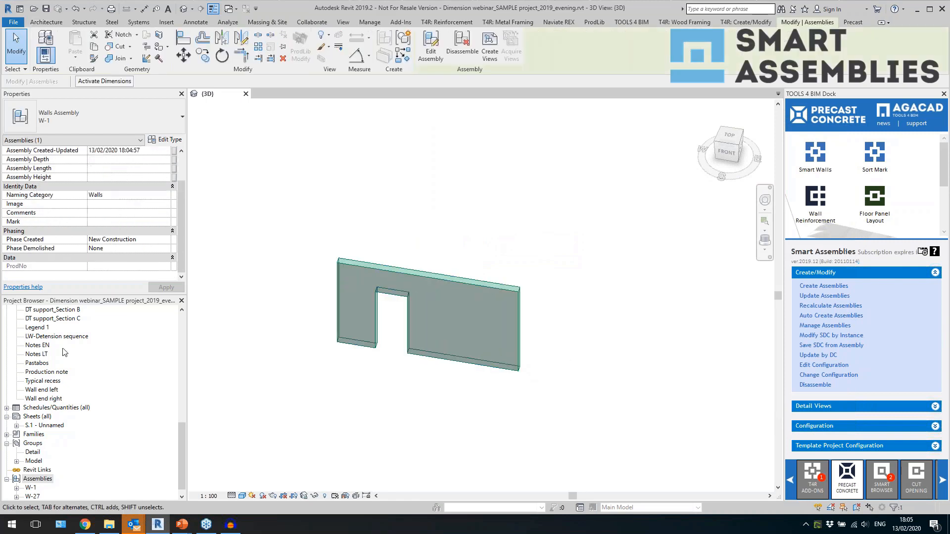
{"action": "left_click", "coordinate": [60, 123]}
{"action": "left_click", "coordinate": [61, 122]}
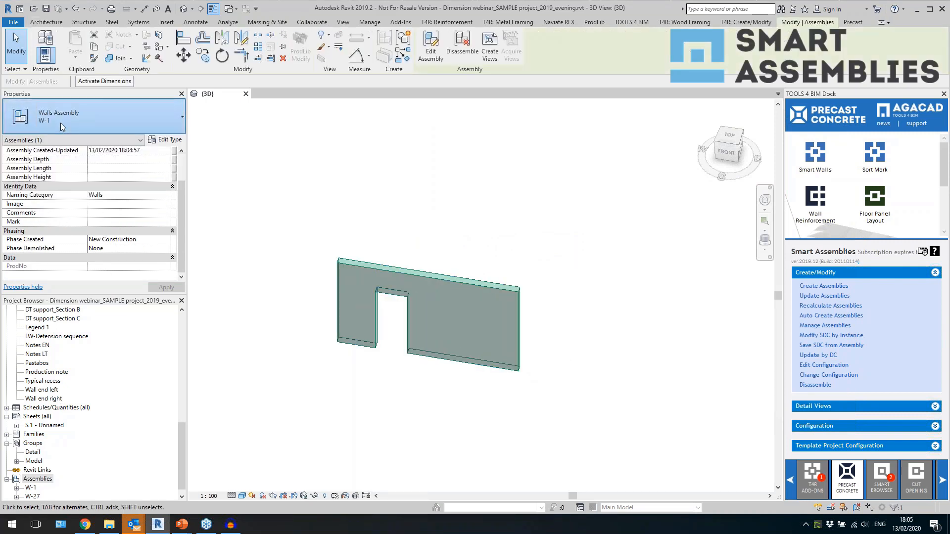
{"action": "scroll", "coordinate": [125, 218], "scroll_direction": "up", "scroll_amount": 2}
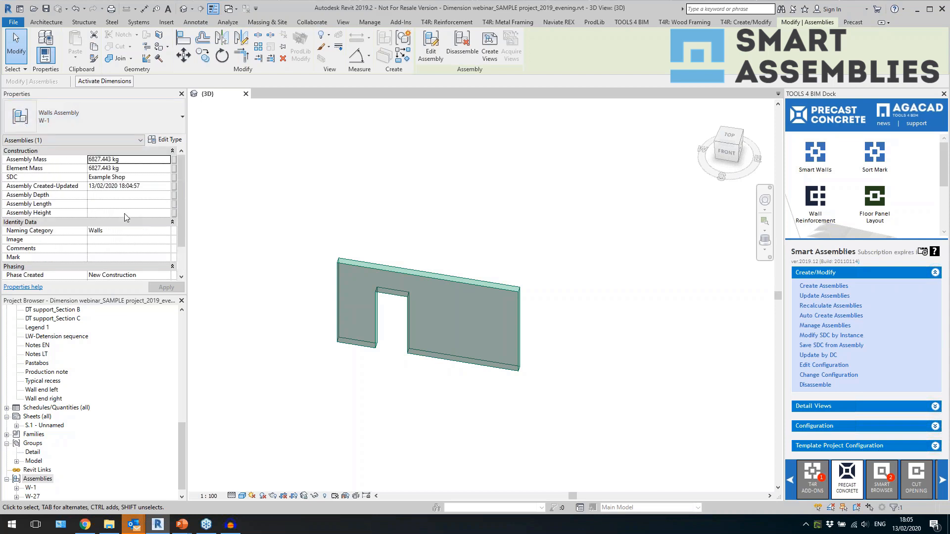
{"action": "left_click", "coordinate": [124, 162]}
{"action": "left_click", "coordinate": [148, 186]}
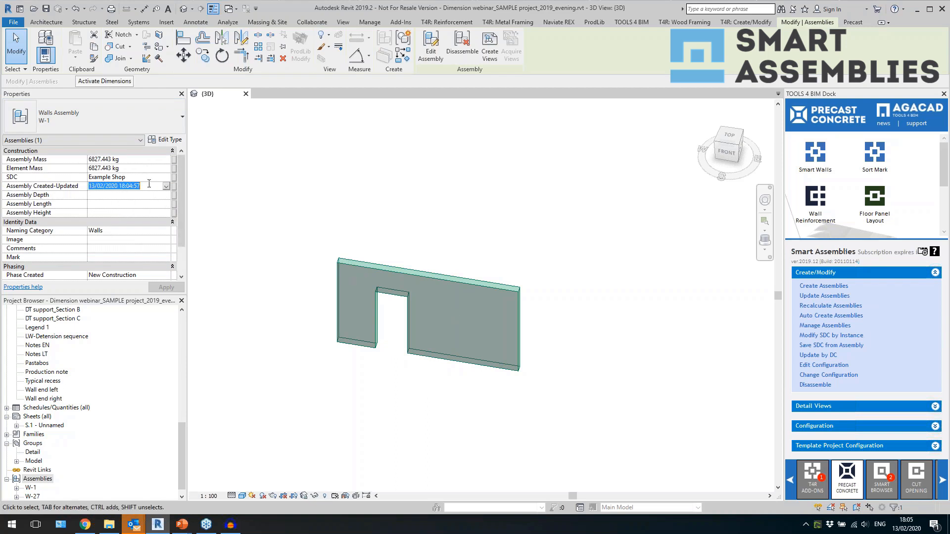
{"action": "left_click", "coordinate": [127, 177]}
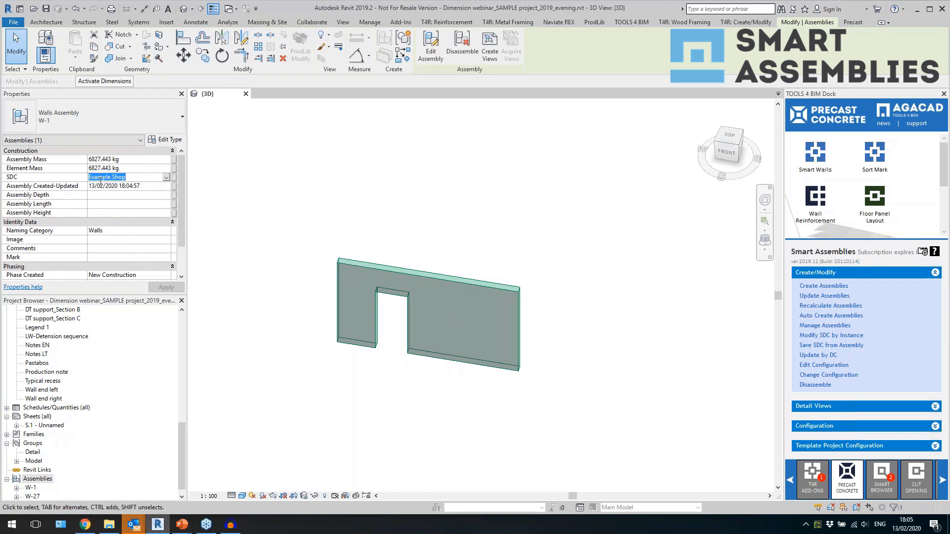
Expand assembly W-1 and open its Elevation Front detail view to view the dimensioned wall.
{"action": "double_click", "coordinate": [33, 490]}
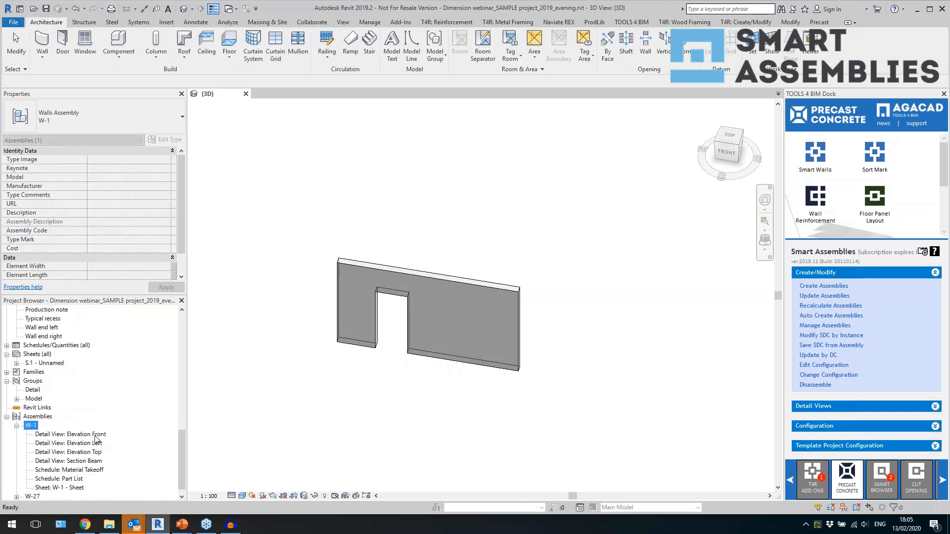
{"action": "double_click", "coordinate": [95, 435]}
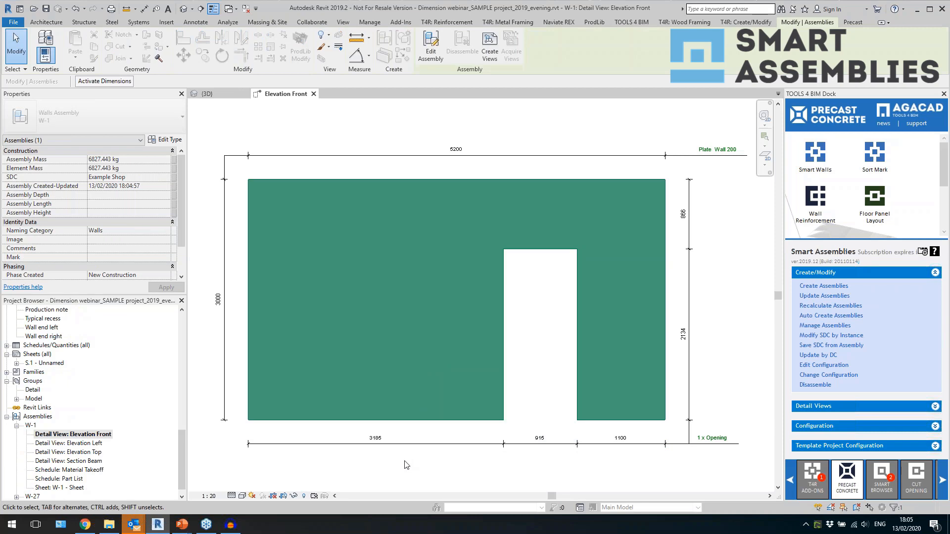
{"action": "left_click", "coordinate": [406, 465]}
{"action": "scroll", "coordinate": [437, 302], "scroll_direction": "down", "scroll_amount": 1}
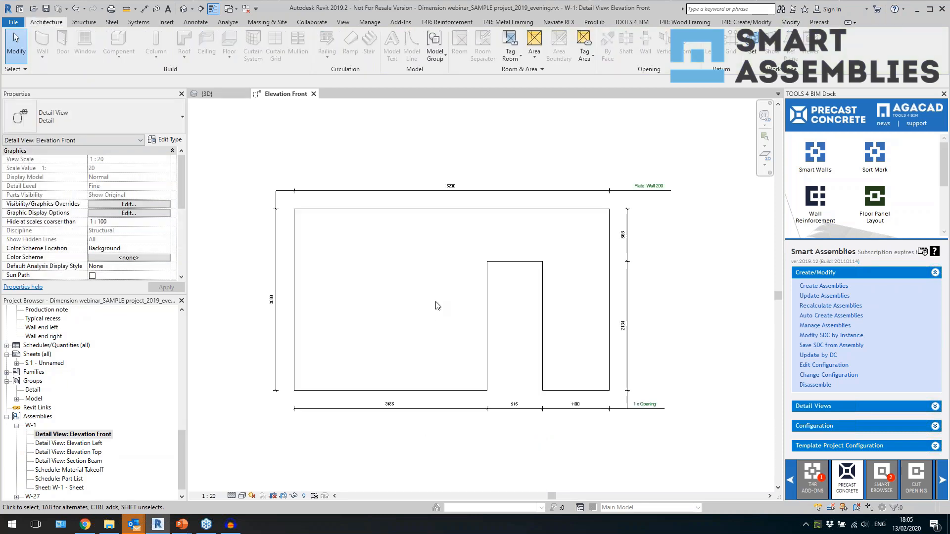
{"action": "scroll", "coordinate": [366, 342], "scroll_direction": "up", "scroll_amount": 1}
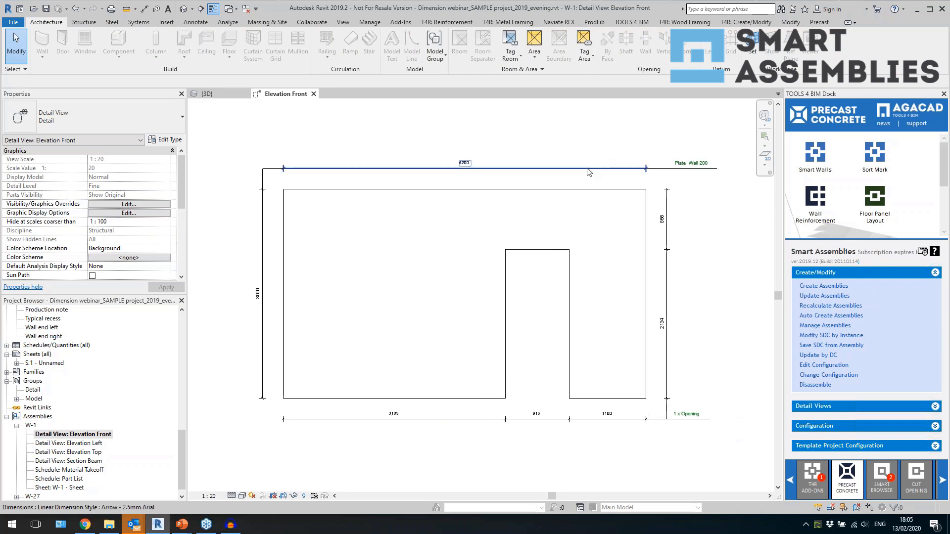
Inspect the overall length, height and door opening dimension lines in the front elevation.
{"action": "left_click", "coordinate": [605, 169]}
{"action": "left_click", "coordinate": [266, 257]}
{"action": "left_click", "coordinate": [544, 418]}
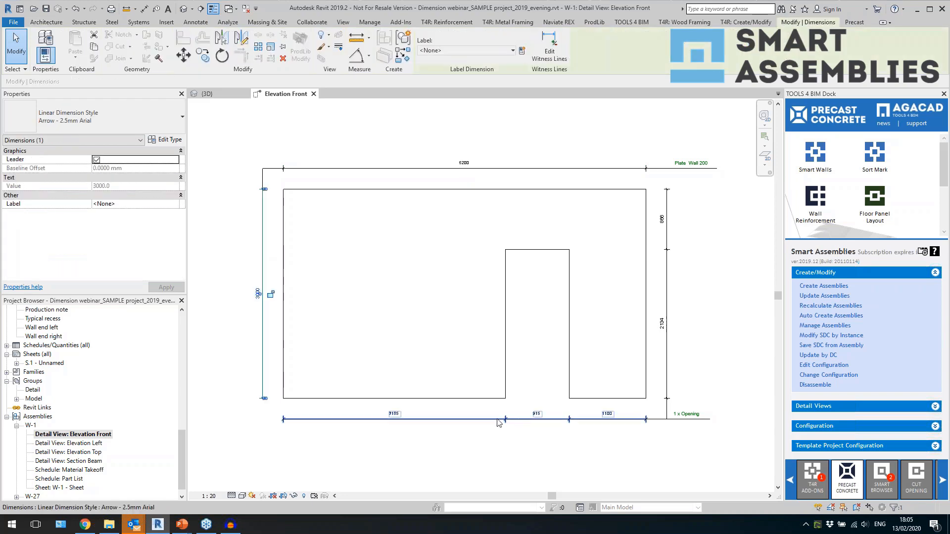
{"action": "left_click", "coordinate": [669, 387]}
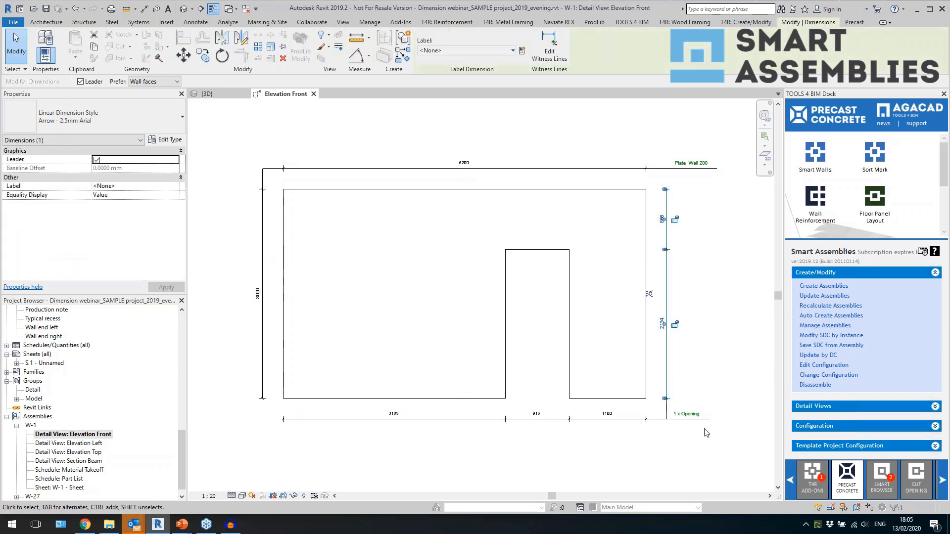
{"action": "key", "text": "Escape"}
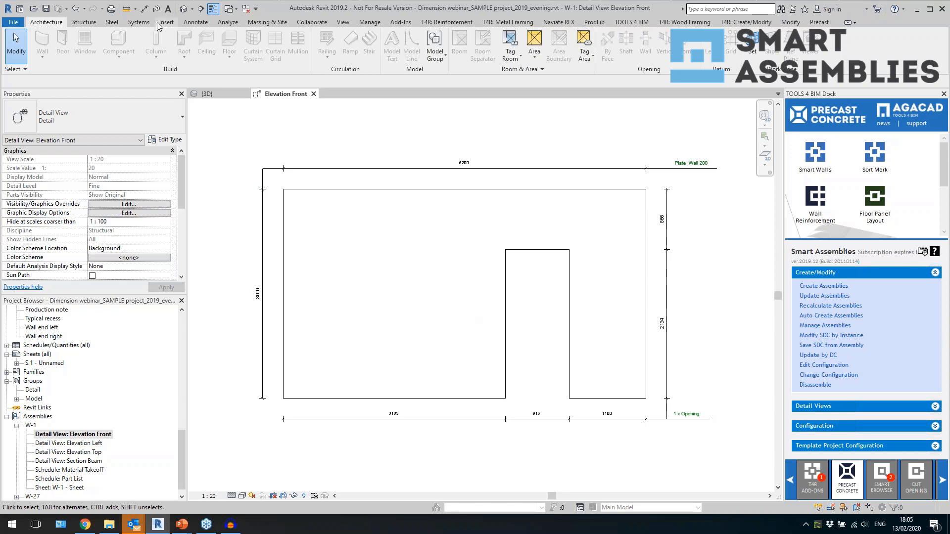
Place two BSA PLA 16 components on the wall's front face in the 3D view, one on each side of the door opening.
{"action": "left_click", "coordinate": [182, 9]}
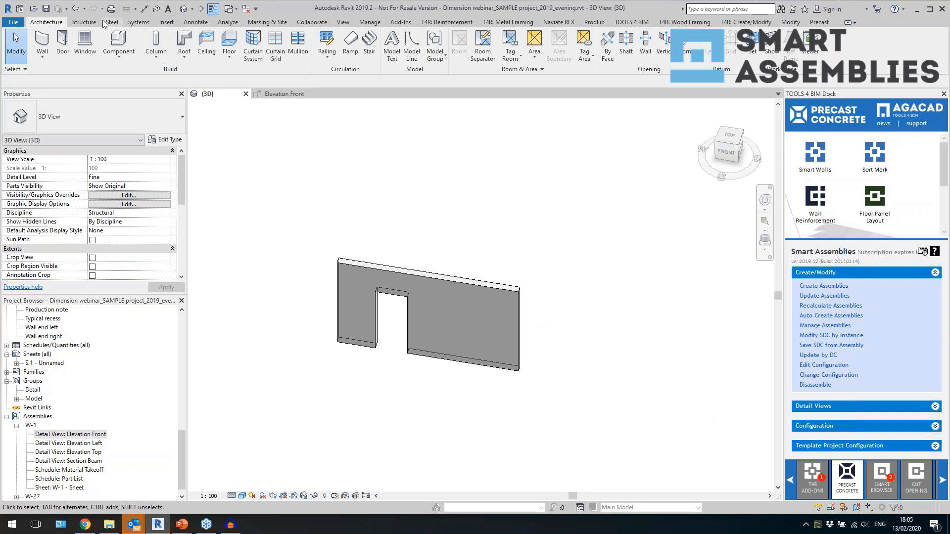
{"action": "left_click", "coordinate": [84, 22]}
{"action": "left_click", "coordinate": [459, 43]}
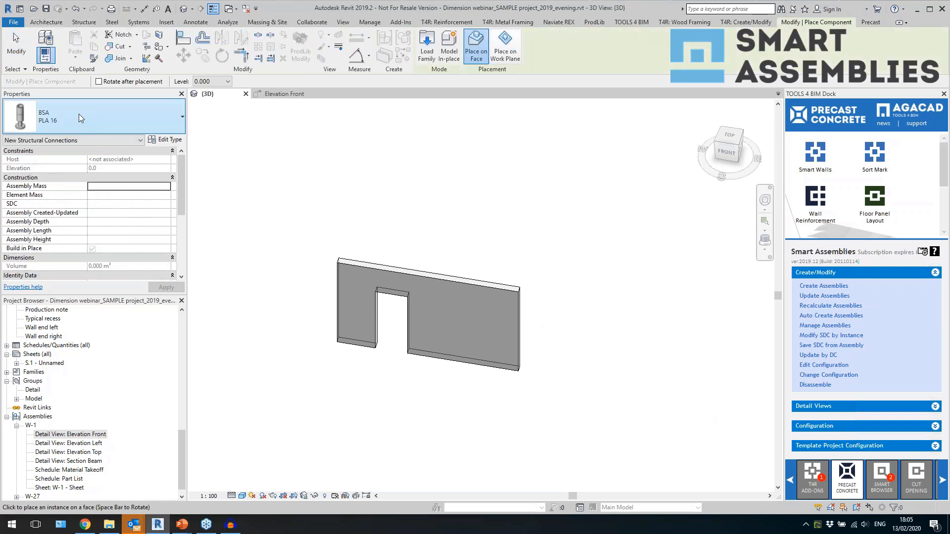
{"action": "scroll", "coordinate": [419, 293], "scroll_direction": "up", "scroll_amount": 2}
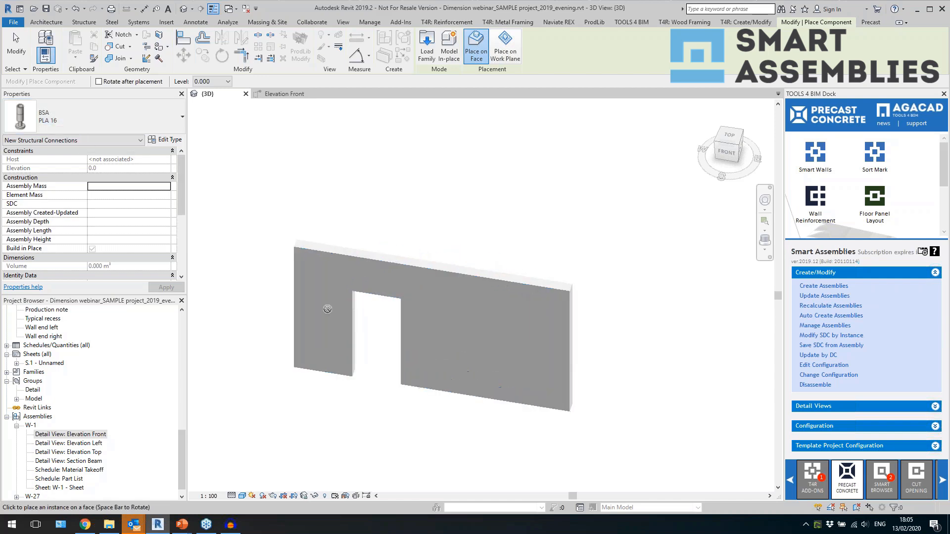
{"action": "left_click", "coordinate": [332, 291]}
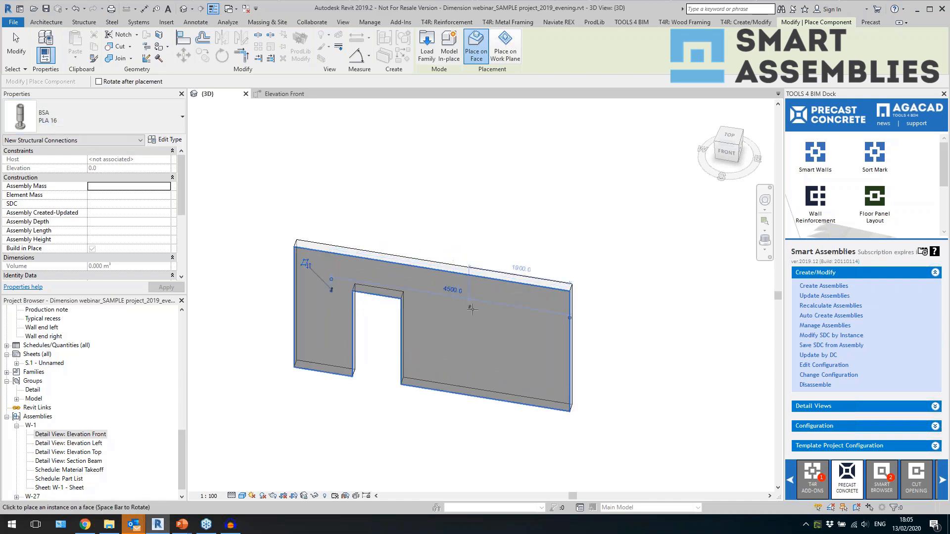
{"action": "left_click", "coordinate": [485, 319]}
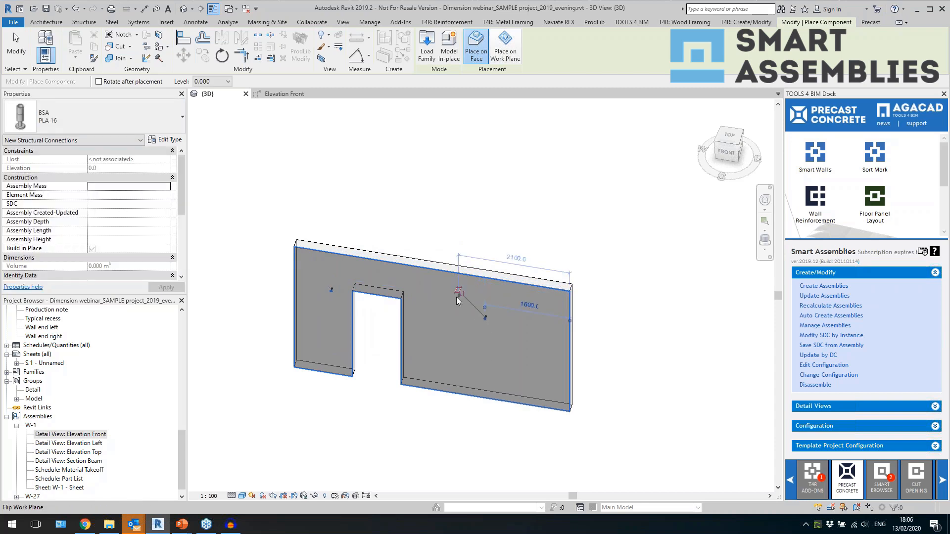
{"action": "key", "text": "Escape"}
{"action": "key", "text": "Escape"}
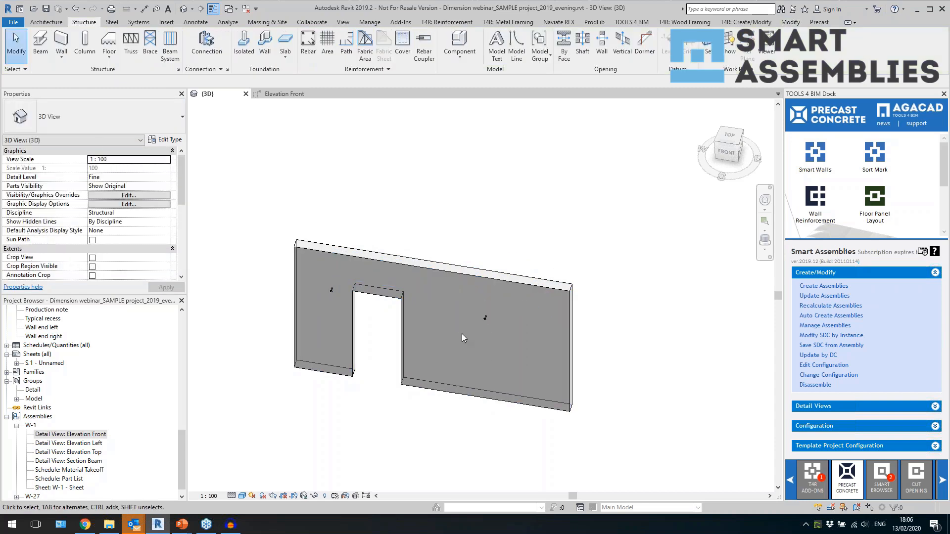
Run Update by DC on the W-1 wall assembly to account for the placed components and close the report.
{"action": "left_click", "coordinate": [437, 356]}
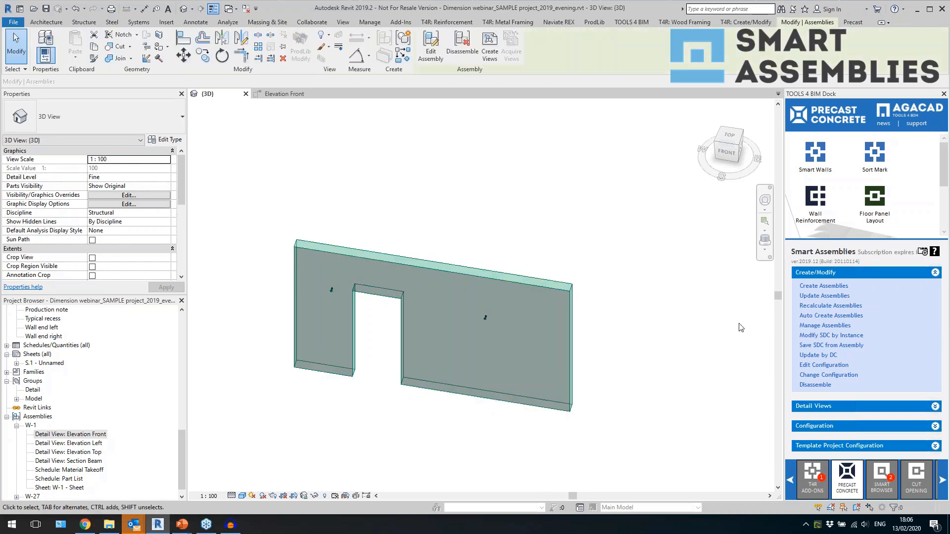
{"action": "left_click", "coordinate": [829, 358]}
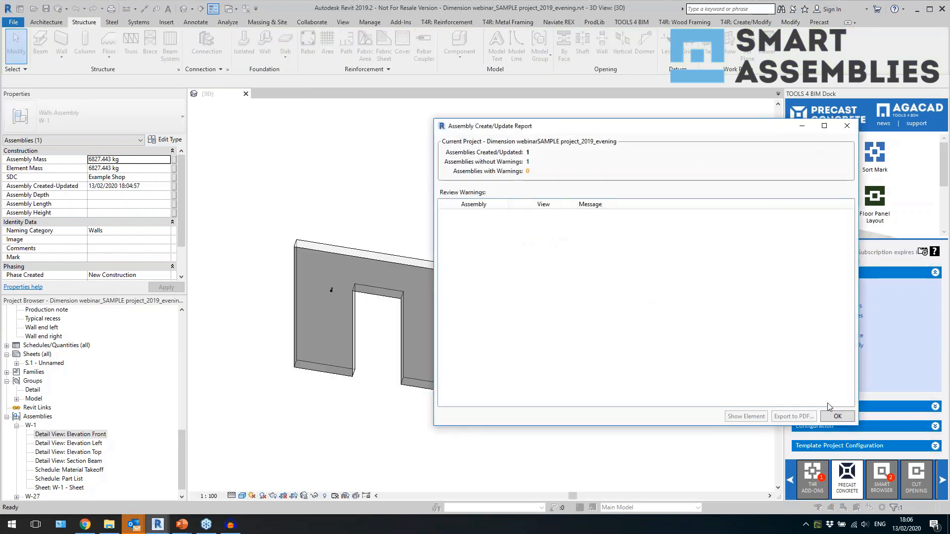
{"action": "left_click", "coordinate": [828, 418]}
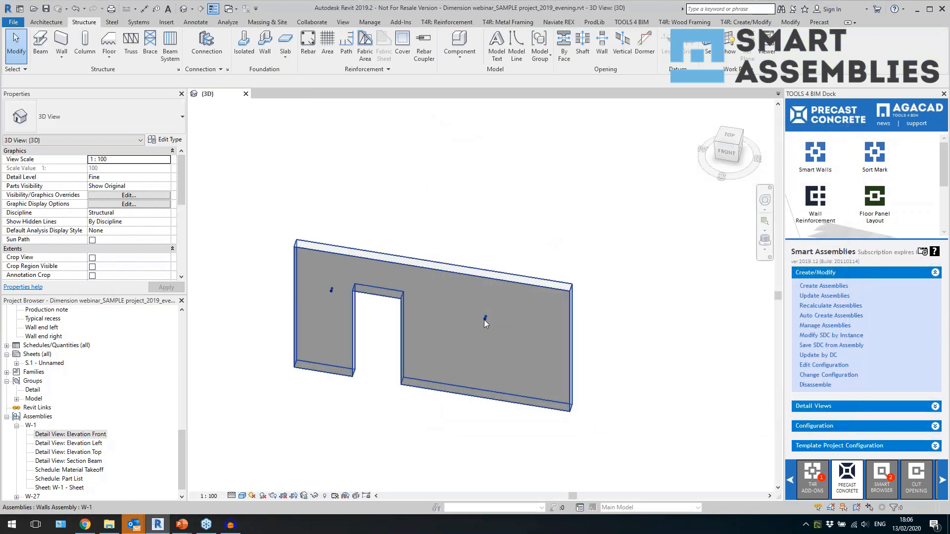
Open the Elevation Front detail view of W-1 and check the placed components and their dimensioning.
{"action": "double_click", "coordinate": [70, 435]}
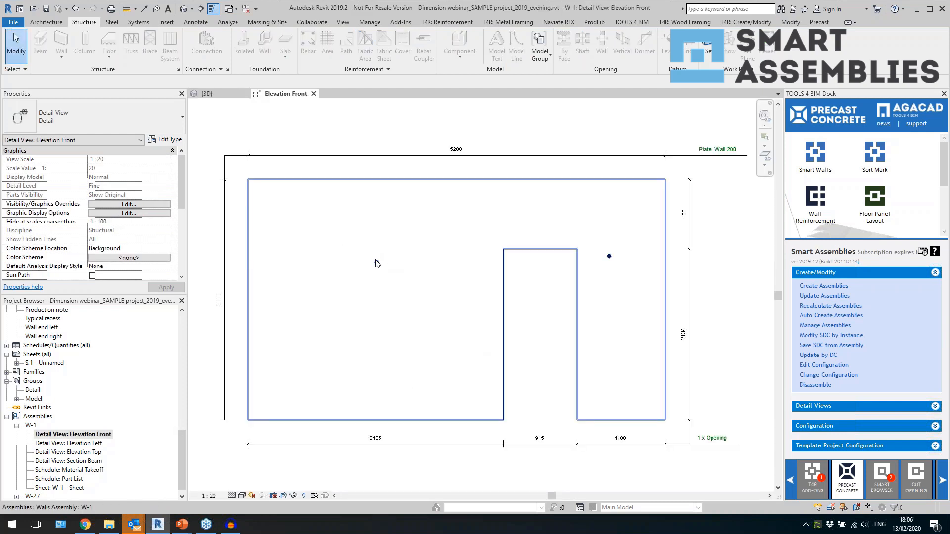
{"action": "scroll", "coordinate": [375, 260], "scroll_direction": "up", "scroll_amount": 6}
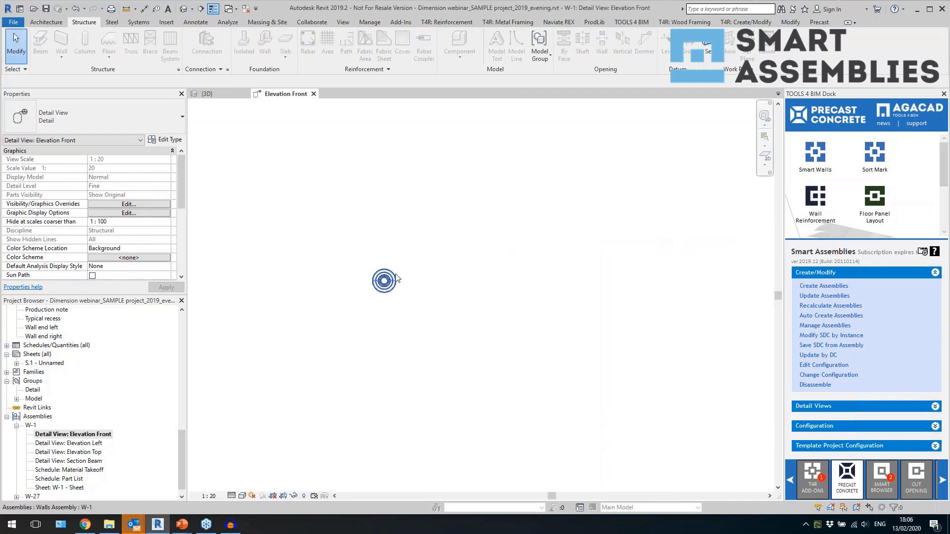
{"action": "scroll", "coordinate": [375, 265], "scroll_direction": "down", "scroll_amount": 5}
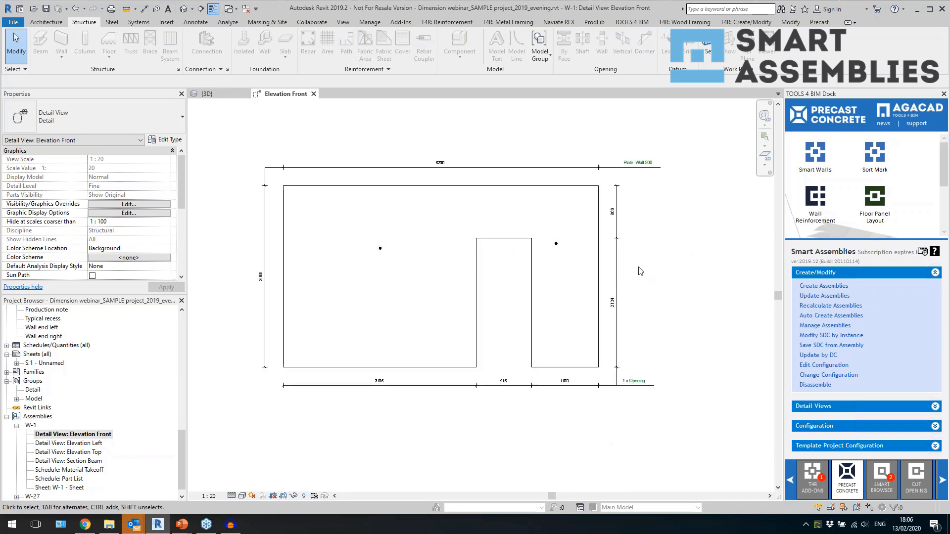
Return to the 3D view of the wall and close the inactive Elevation Front view.
{"action": "scroll", "coordinate": [641, 270], "scroll_direction": "up", "scroll_amount": 1}
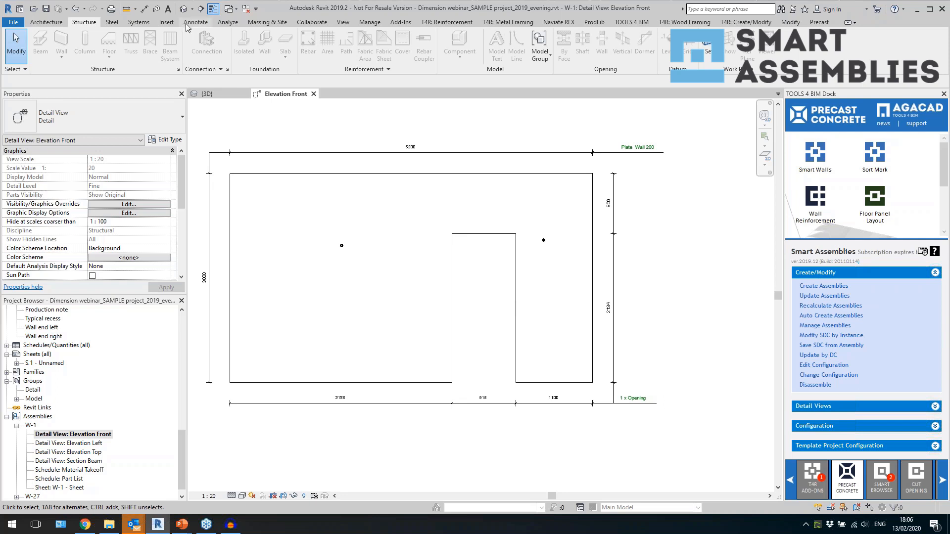
{"action": "left_click", "coordinate": [184, 8]}
{"action": "left_click", "coordinate": [244, 9]}
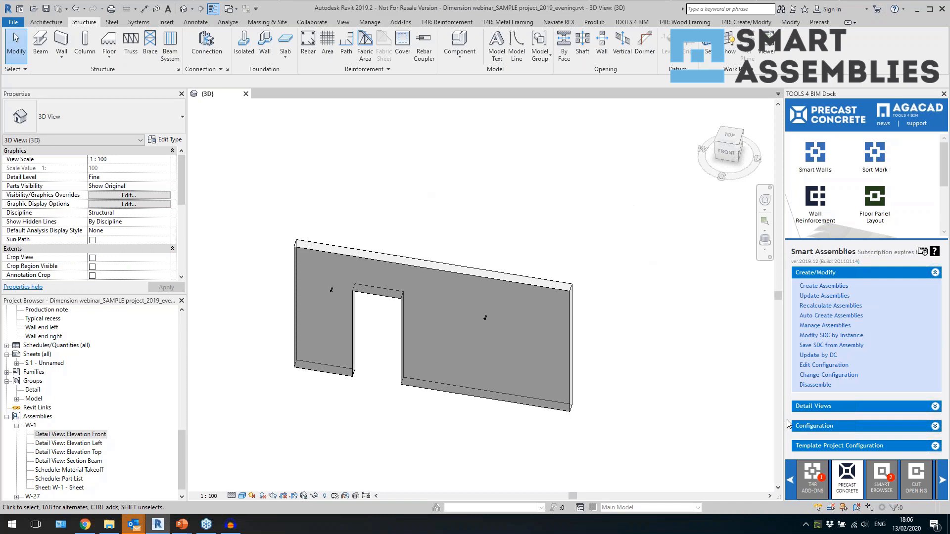
Open the Shop Drawing Configurations and duplicate Example Shop as a new configuration named 02 13 webinar.
{"action": "left_click", "coordinate": [810, 427]}
{"action": "left_click", "coordinate": [829, 406]}
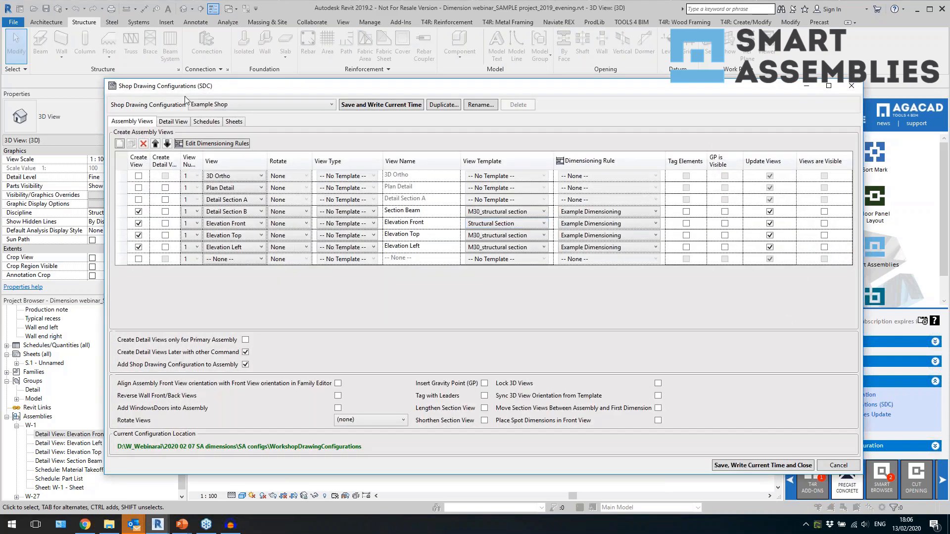
{"action": "left_click", "coordinate": [444, 105]}
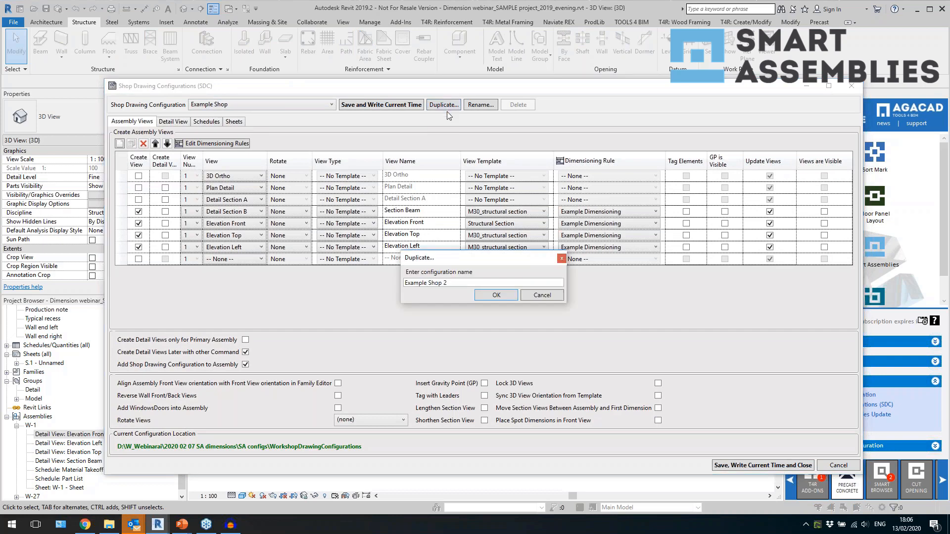
{"action": "left_click_drag", "start_coordinate": [471, 283], "coordinate": [414, 283]}
{"action": "type", "text": "02 13"}
{"action": "type", "text": " evening"}
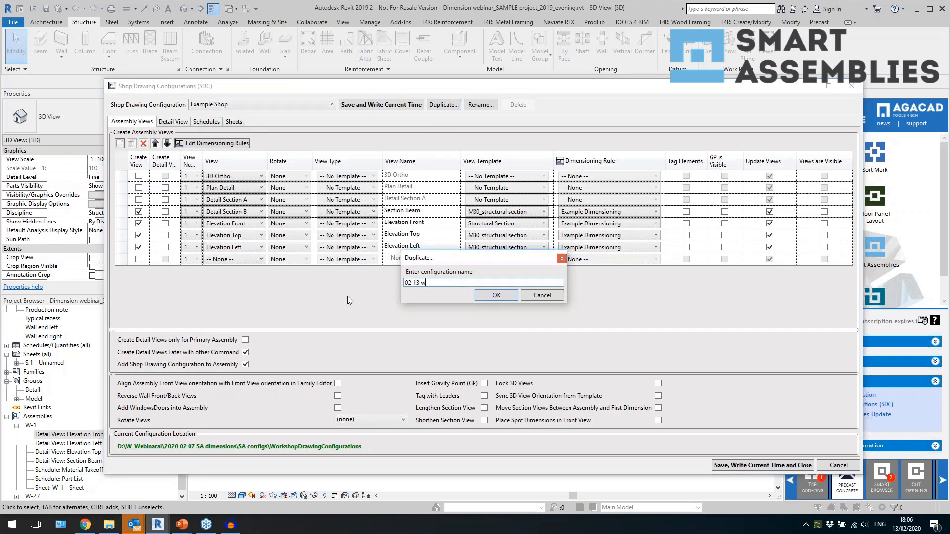
{"action": "key", "text": "Return"}
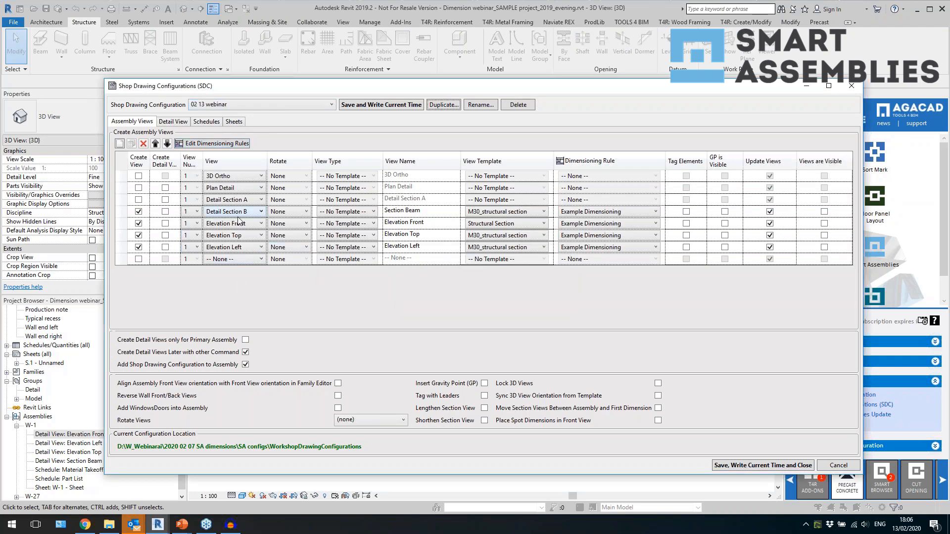
Turn off creation of the Section Beam view and check the view template and dimensioning rule options for Elevation Front.
{"action": "left_click", "coordinate": [138, 212]}
{"action": "left_click", "coordinate": [122, 224]}
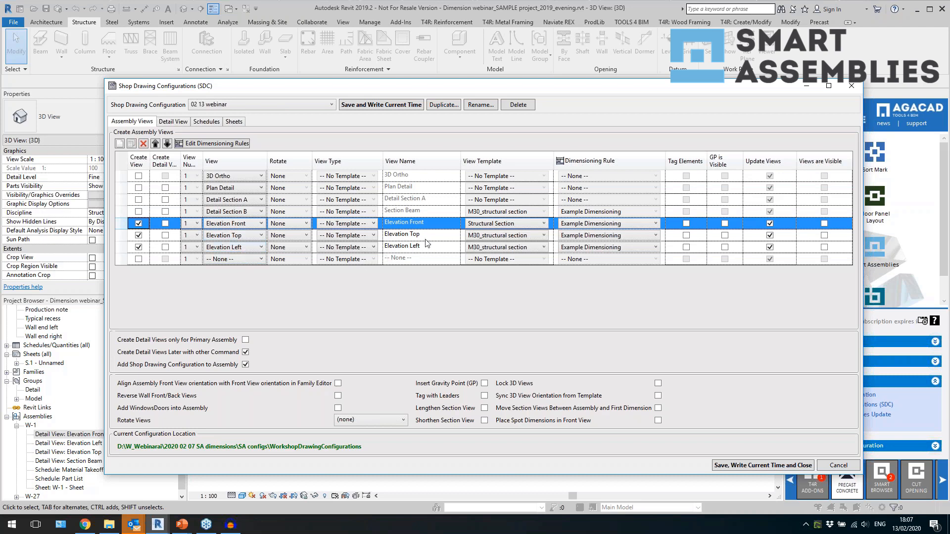
{"action": "left_click", "coordinate": [525, 226]}
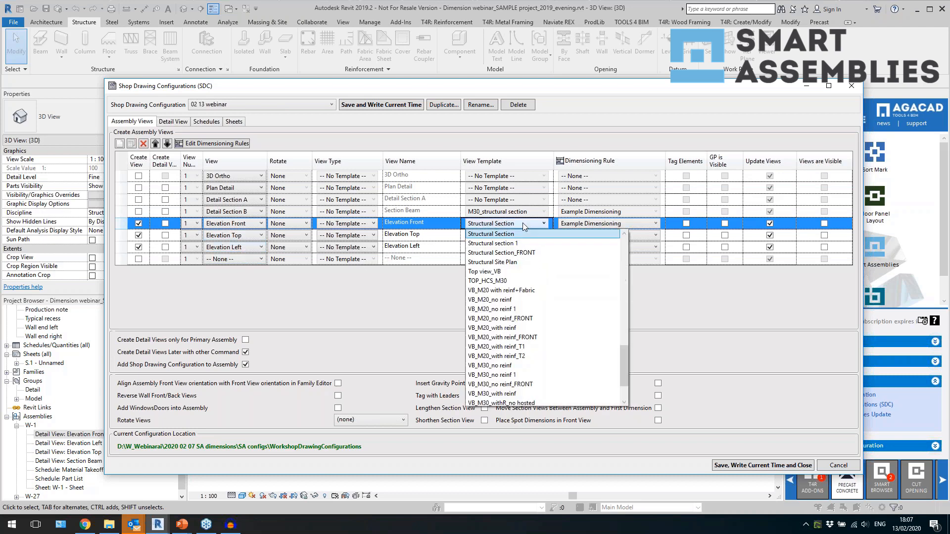
{"action": "left_click", "coordinate": [525, 226]}
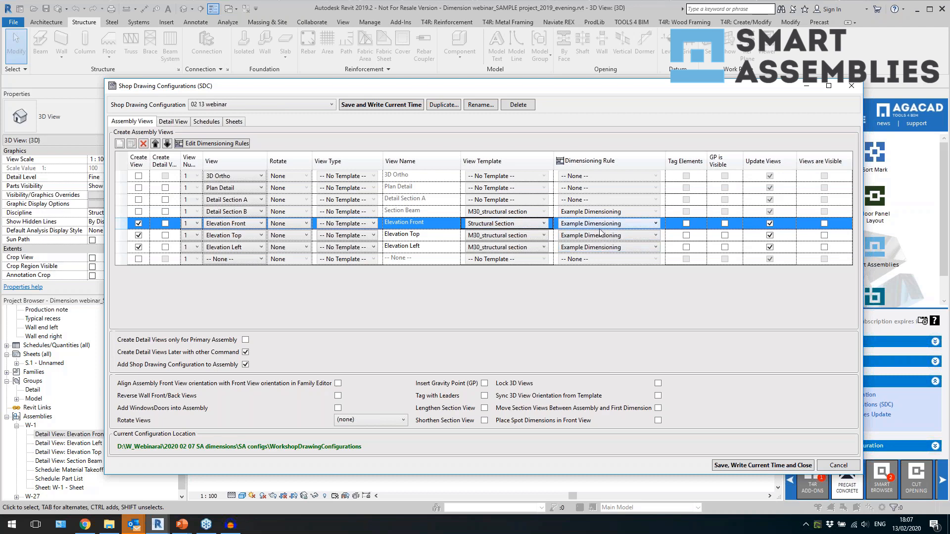
{"action": "left_click", "coordinate": [626, 224]}
{"action": "left_click", "coordinate": [626, 224]}
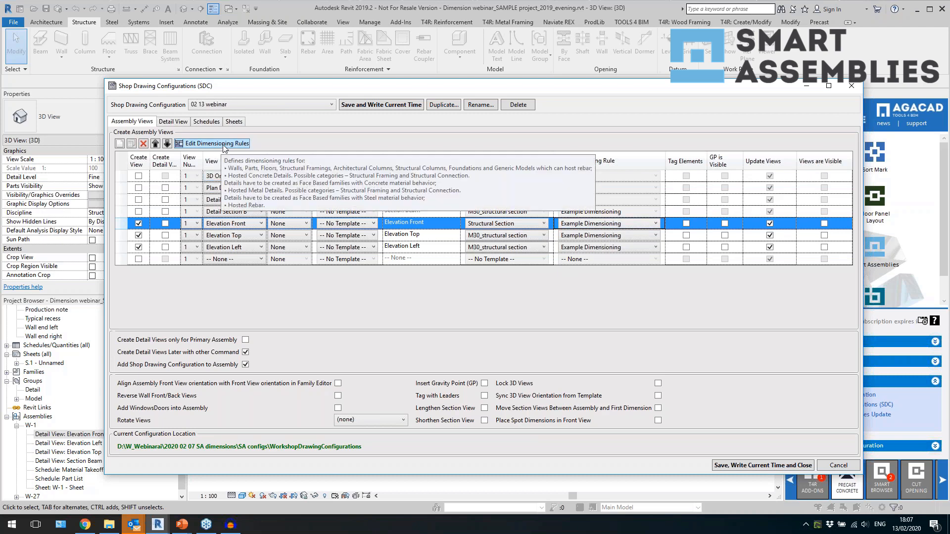
Open the dimensioning rules for editing and duplicate Example Dimensioning as 02 13 wall front.
{"action": "left_click", "coordinate": [201, 145]}
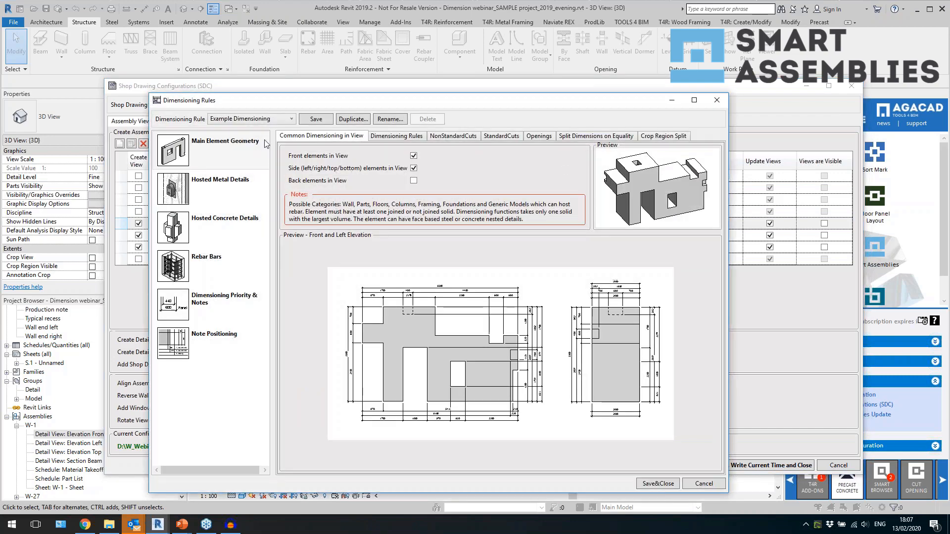
{"action": "left_click", "coordinate": [261, 122]}
{"action": "left_click", "coordinate": [262, 122]}
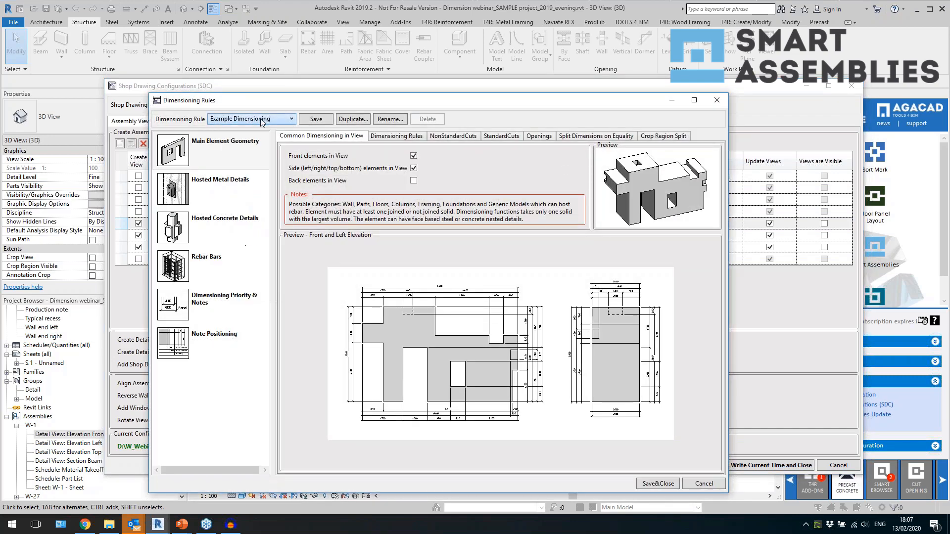
{"action": "left_click", "coordinate": [354, 119]}
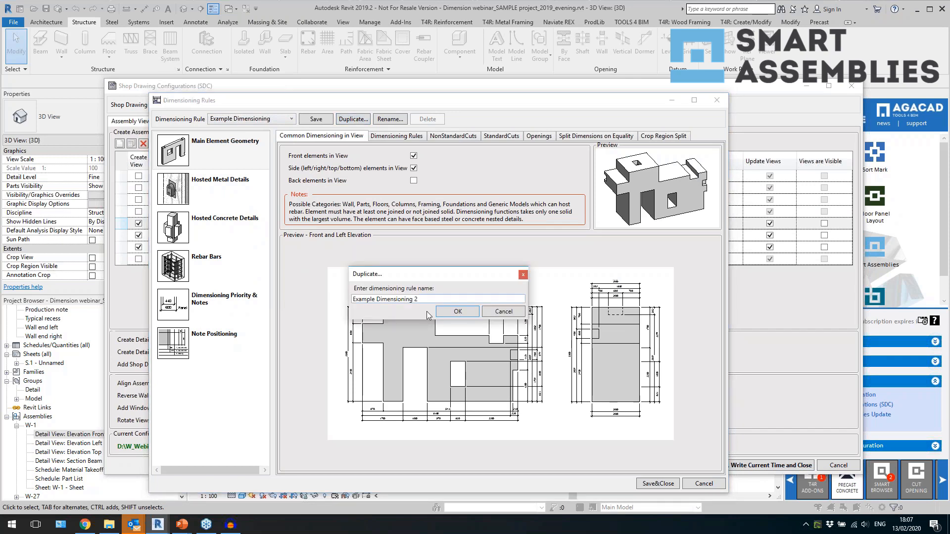
{"action": "left_click_drag", "start_coordinate": [420, 300], "coordinate": [348, 311]}
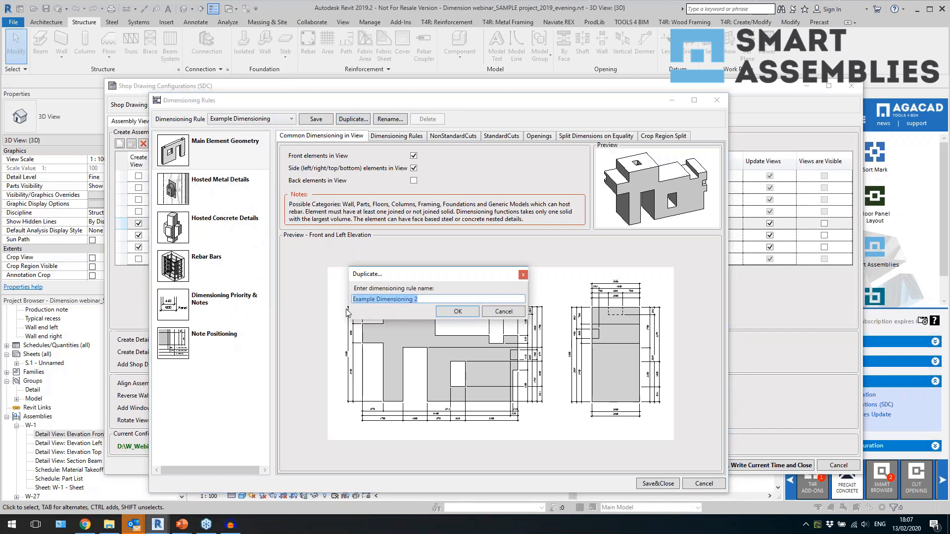
{"action": "type", "text": "02 13 wall front"}
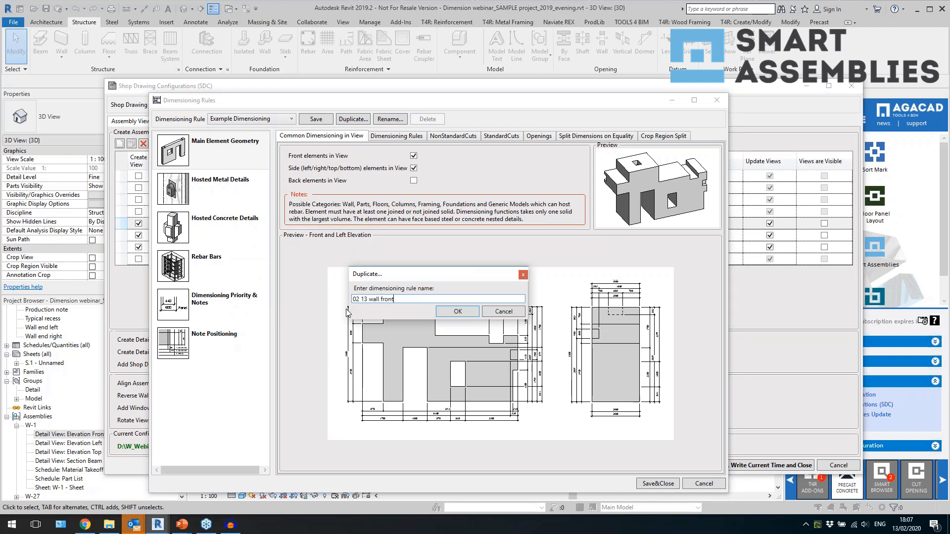
{"action": "key", "text": "Return"}
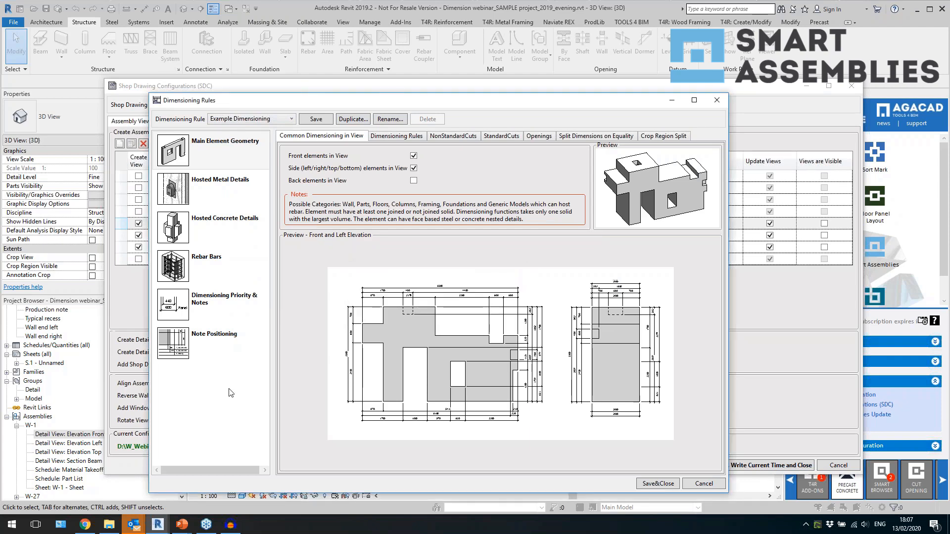
Set both the common and total dimension types for Main Element Geometry to Arrow - 2.5mm Arial.
{"action": "left_click", "coordinate": [229, 149]}
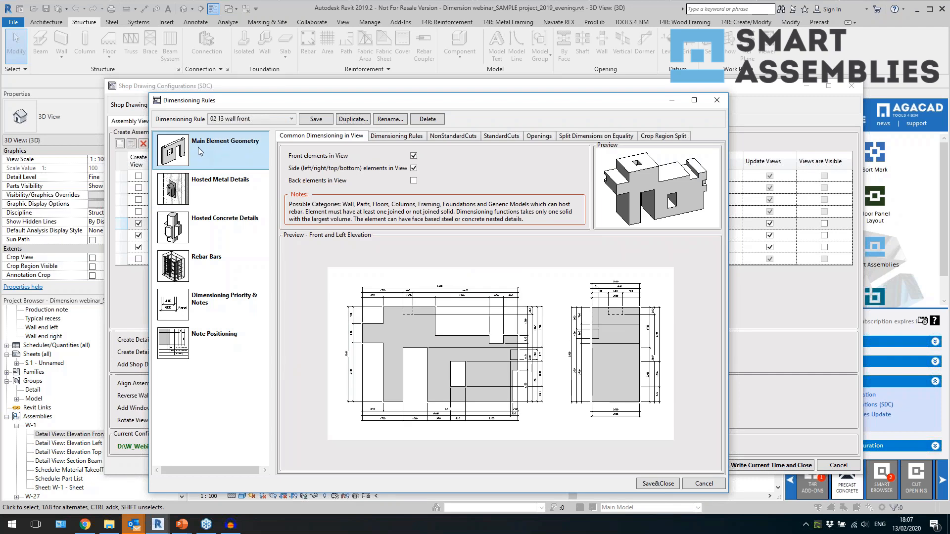
{"action": "left_click", "coordinate": [404, 137]}
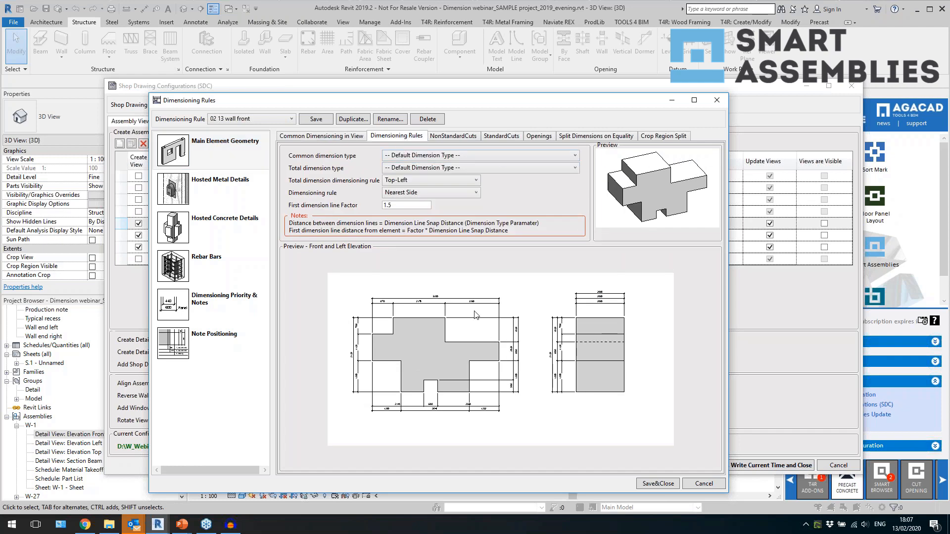
{"action": "left_click", "coordinate": [461, 155]}
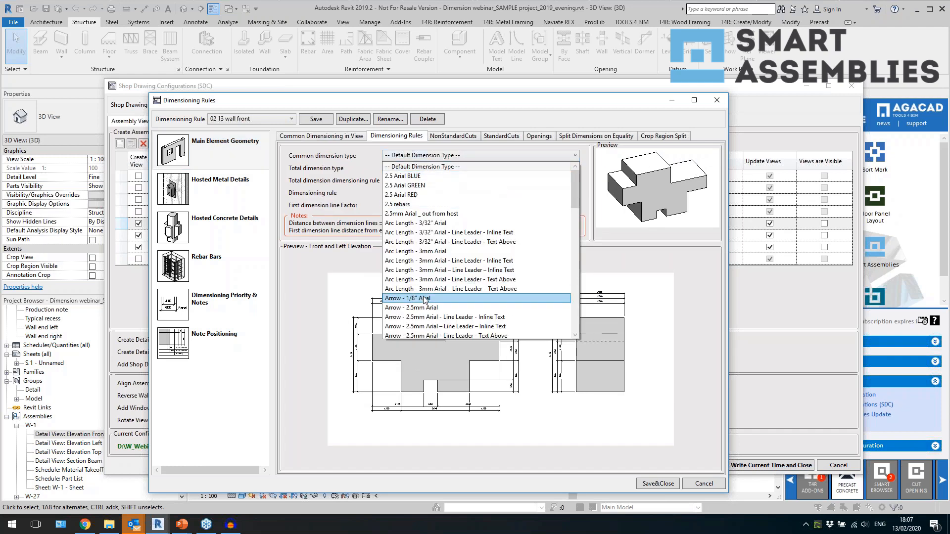
{"action": "left_click", "coordinate": [424, 308]}
{"action": "left_click", "coordinate": [447, 168]}
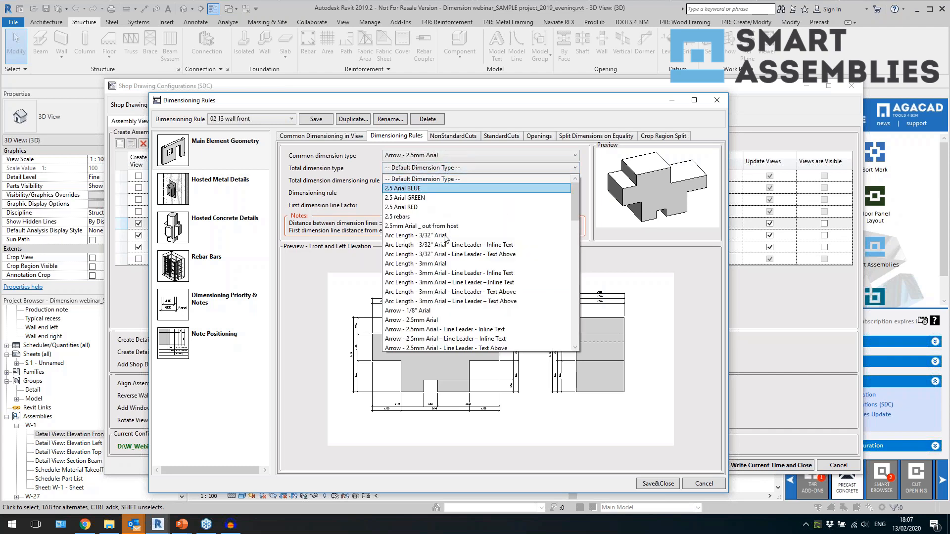
{"action": "left_click", "coordinate": [450, 321]}
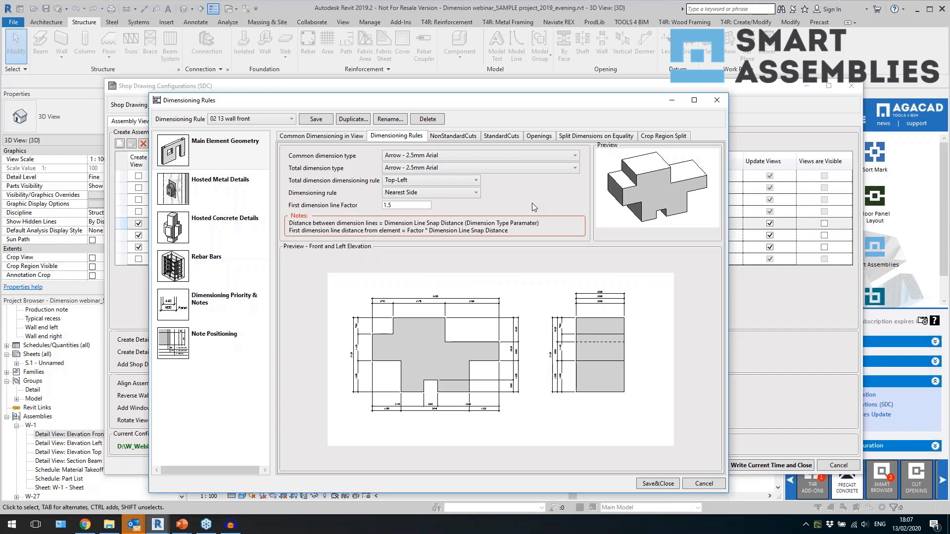
Review the main element geometry settings for non-standard cuts, standard cuts and openings.
{"action": "left_click", "coordinate": [468, 139]}
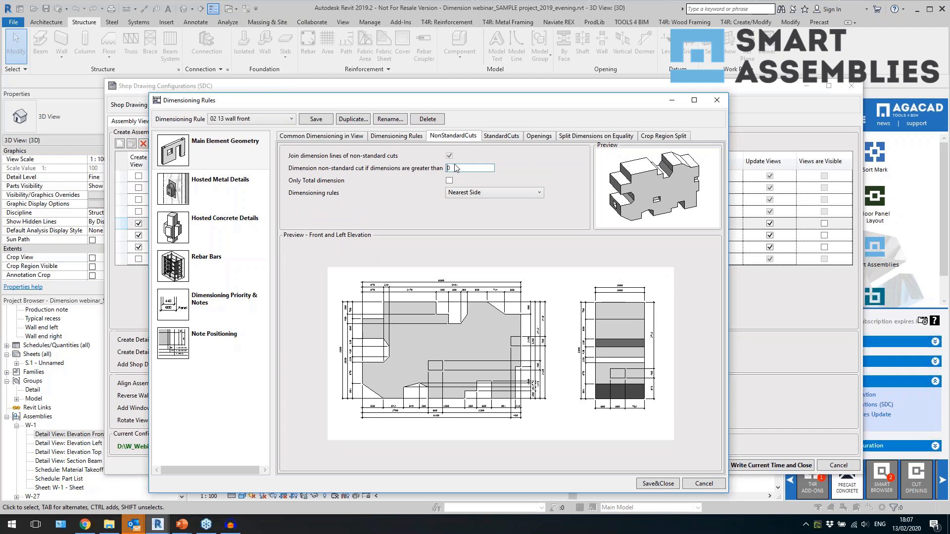
{"action": "left_click", "coordinate": [514, 141]}
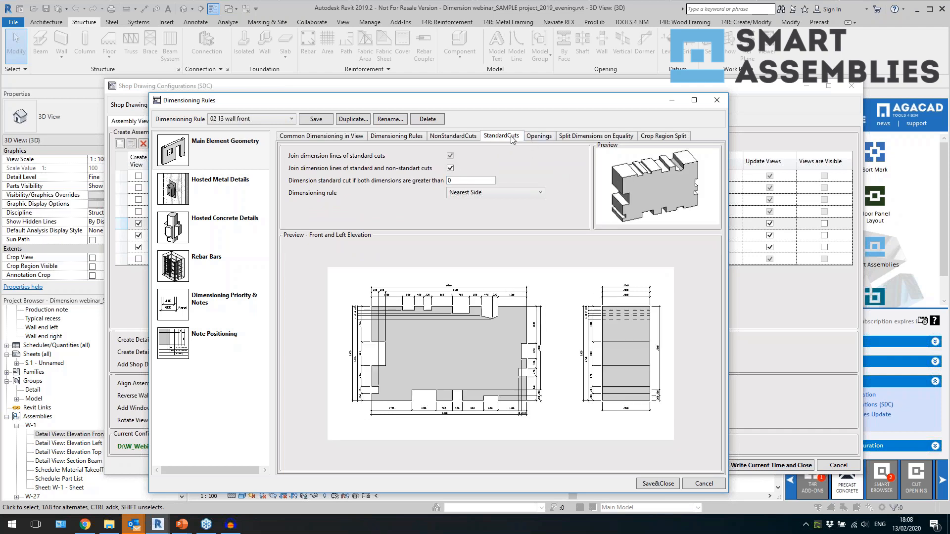
{"action": "left_click", "coordinate": [538, 142]}
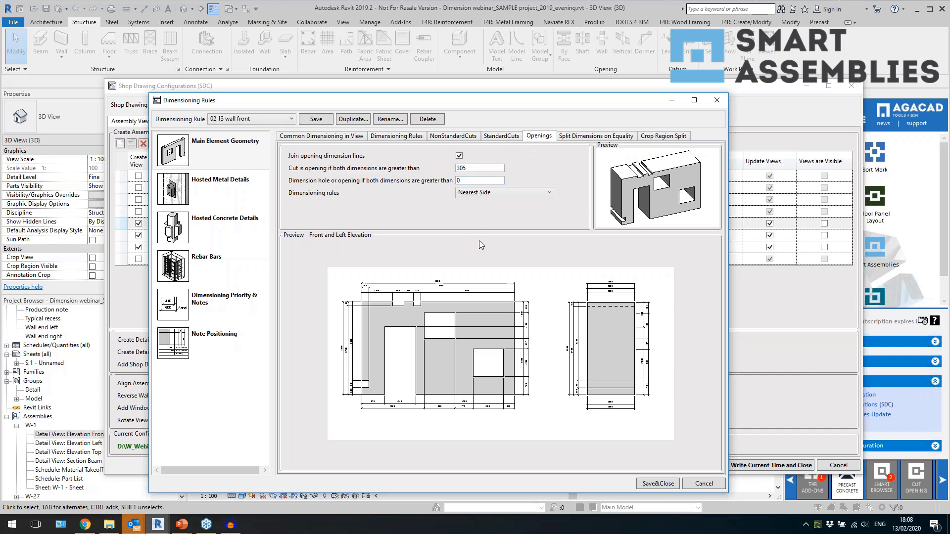
{"action": "left_click", "coordinate": [221, 188]}
{"action": "left_click", "coordinate": [230, 159]}
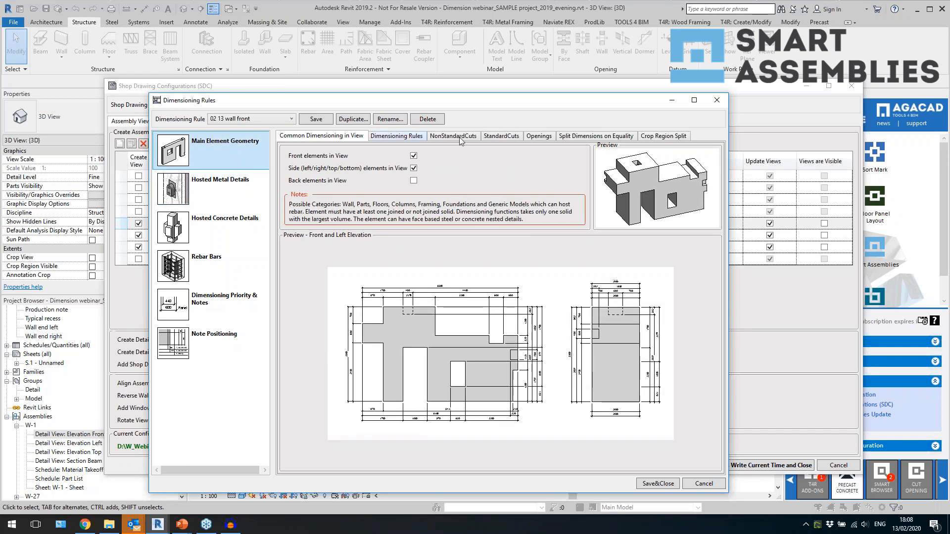
Enable a Smart Dimensions configuration for Hosted Metal Details, choose Default Configuration and open it for editing.
{"action": "left_click", "coordinate": [224, 197]}
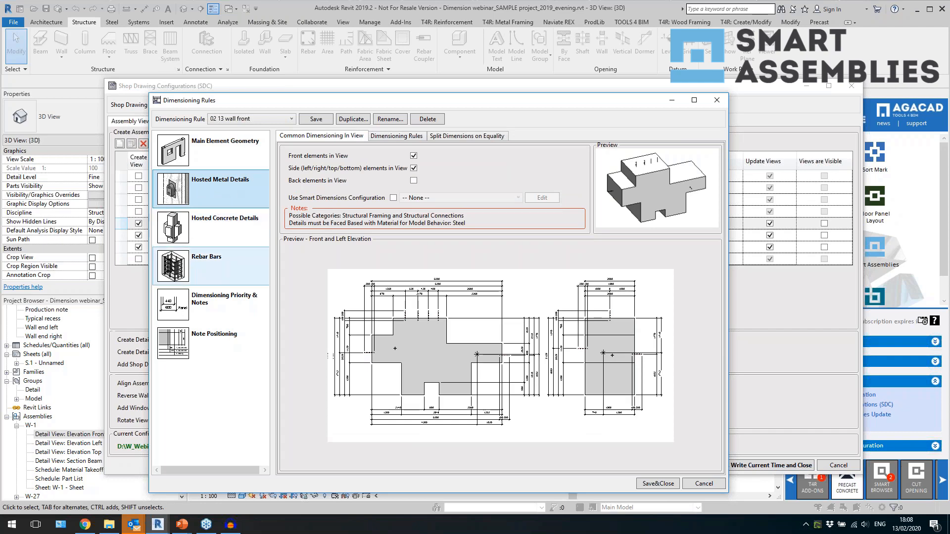
{"action": "left_click", "coordinate": [397, 136]}
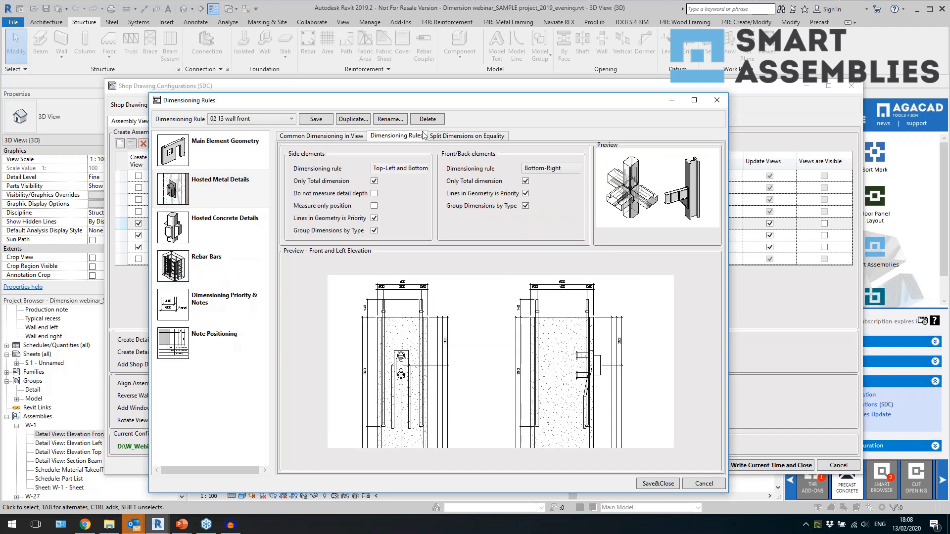
{"action": "left_click", "coordinate": [350, 137]}
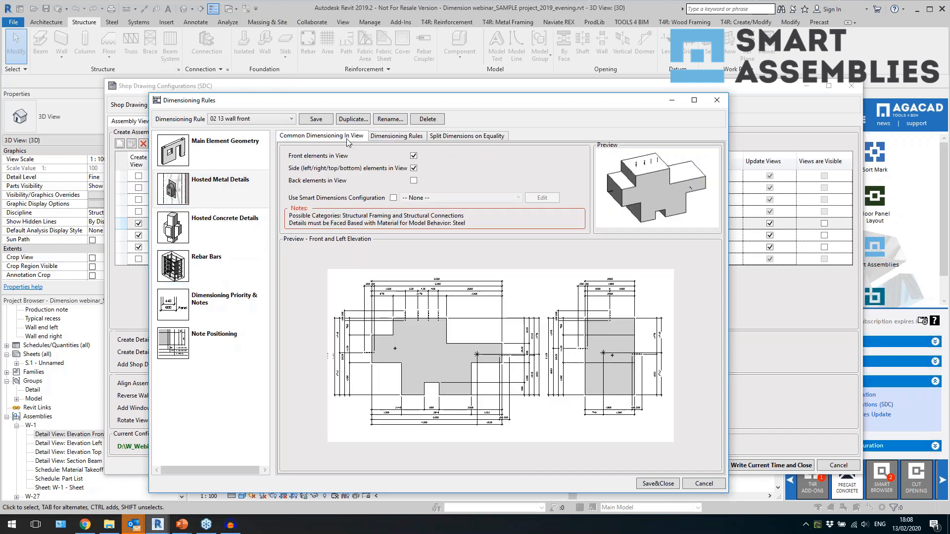
{"action": "left_click", "coordinate": [394, 198]}
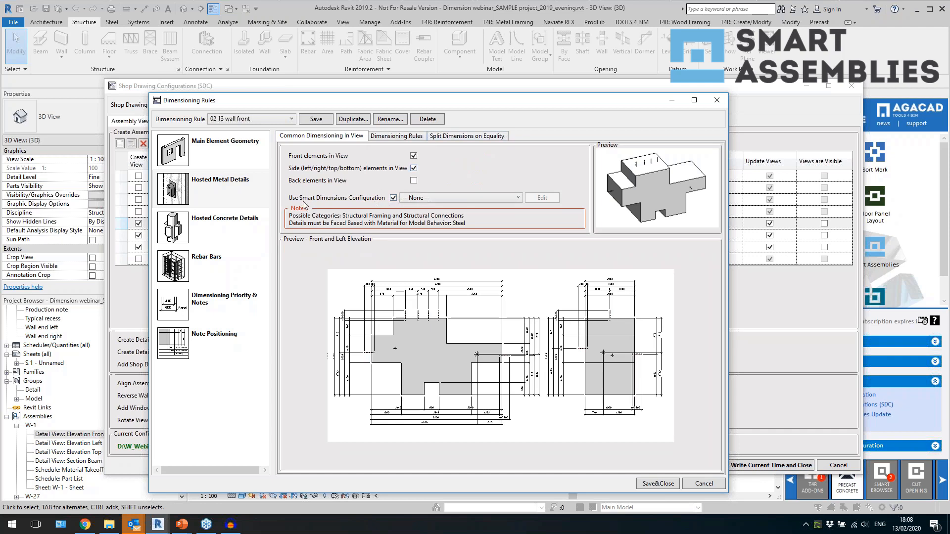
{"action": "left_click", "coordinate": [459, 199]}
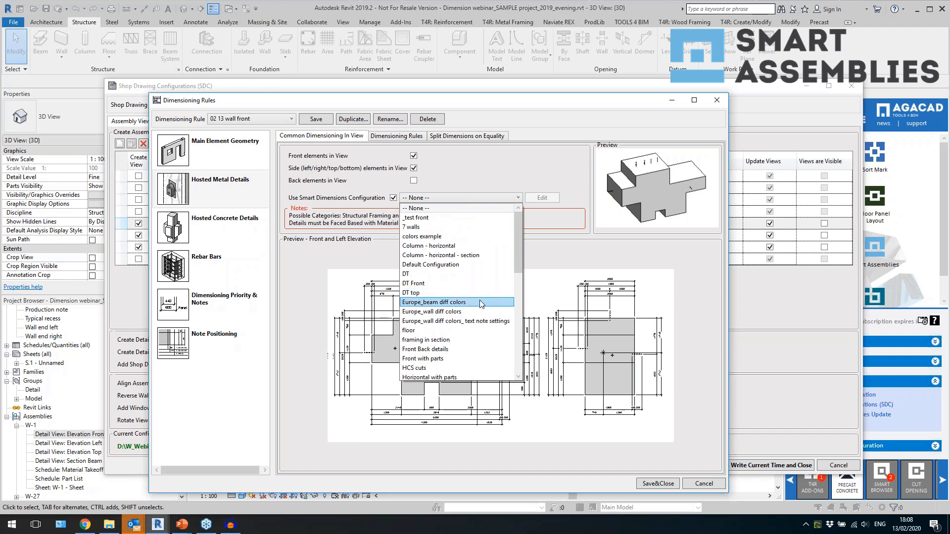
{"action": "scroll", "coordinate": [480, 303], "scroll_direction": "down", "scroll_amount": 8}
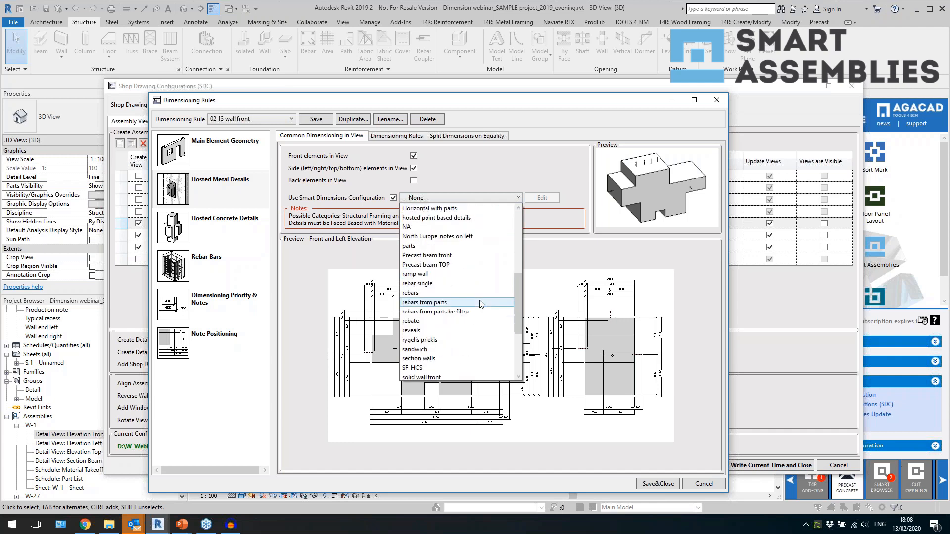
{"action": "scroll", "coordinate": [480, 303], "scroll_direction": "up", "scroll_amount": 4}
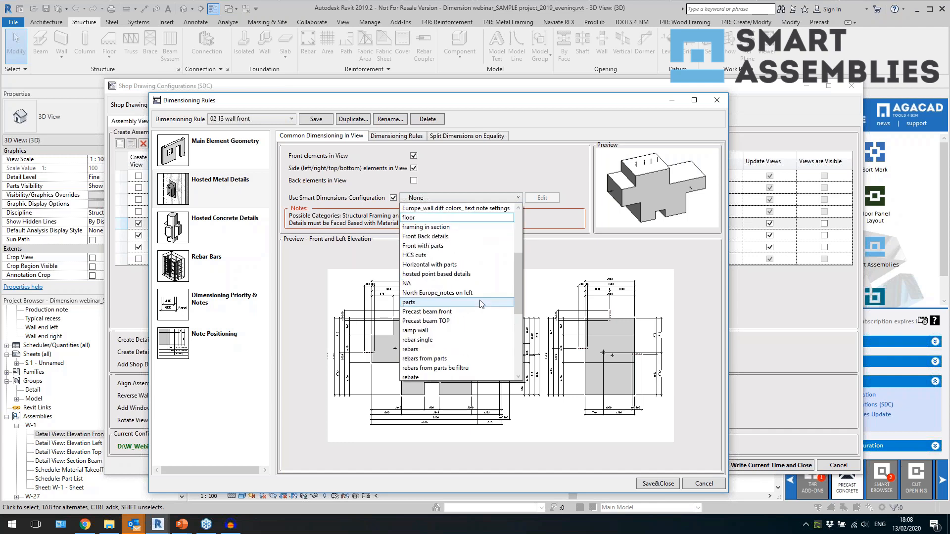
{"action": "scroll", "coordinate": [480, 303], "scroll_direction": "up", "scroll_amount": 1}
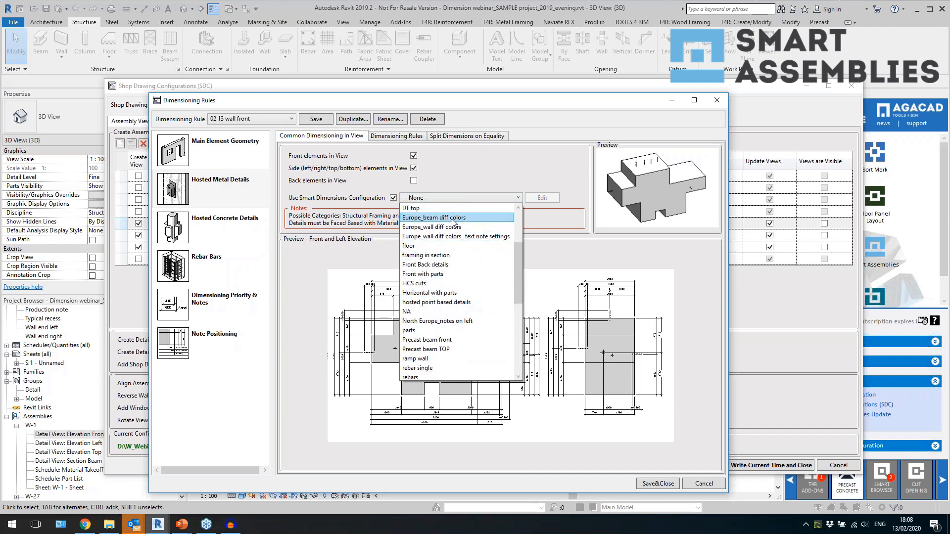
{"action": "scroll", "coordinate": [479, 293], "scroll_direction": "up", "scroll_amount": 2}
{"action": "left_click", "coordinate": [451, 237]}
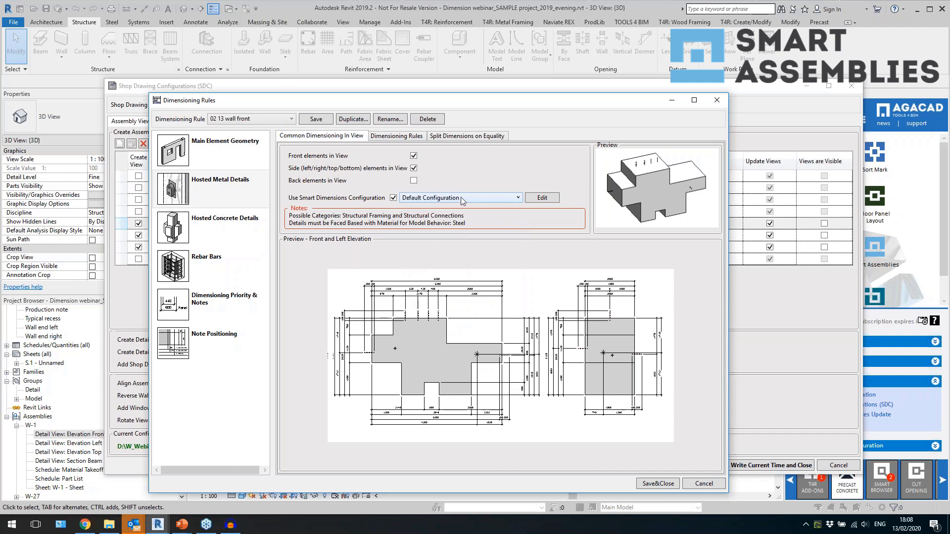
{"action": "left_click", "coordinate": [547, 198]}
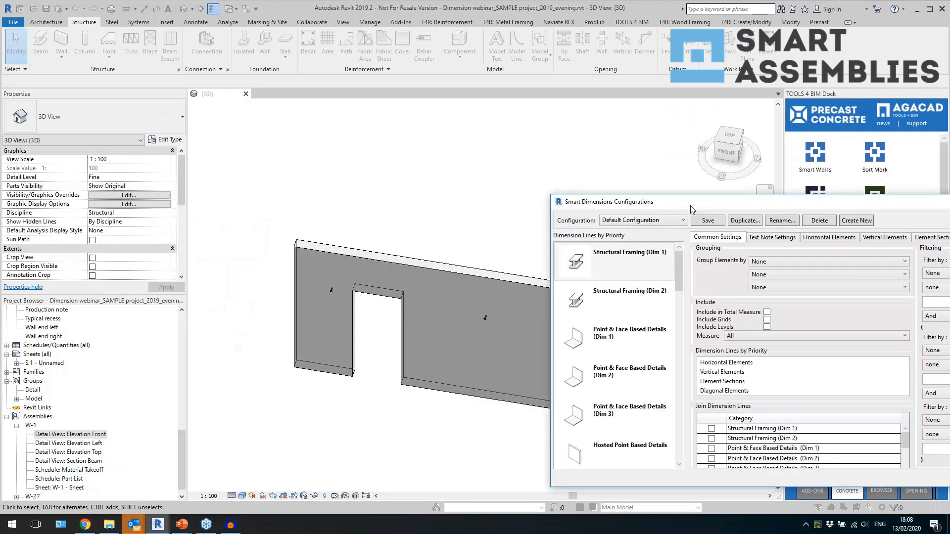
Move Walls to the top of the dimension line priority order in Default Configuration.
{"action": "left_click_drag", "start_coordinate": [703, 205], "coordinate": [417, 138]}
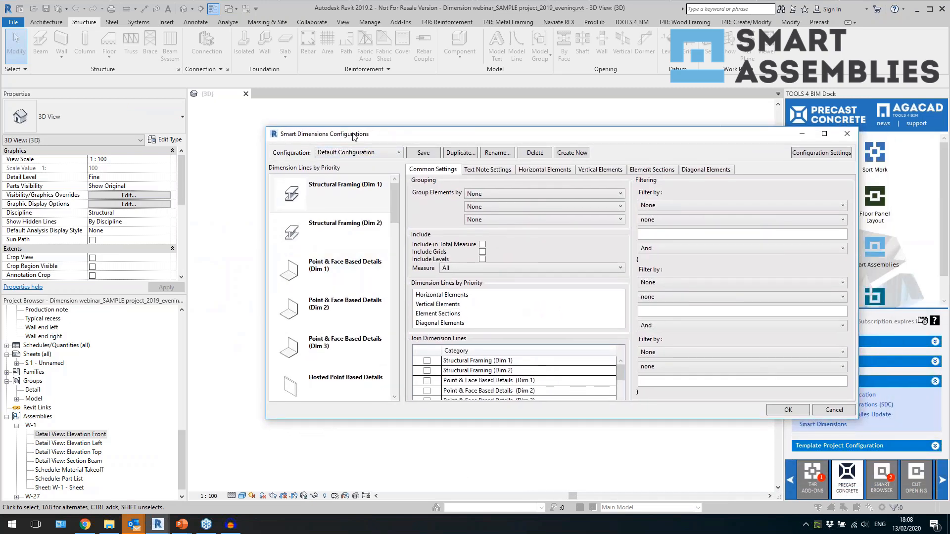
{"action": "mouse_move", "coordinate": [398, 201]}
{"action": "left_mouse_down"}
{"action": "mouse_move", "coordinate": [406, 386]}
{"action": "mouse_move", "coordinate": [387, 200]}
{"action": "left_mouse_up"}
{"action": "left_click", "coordinate": [362, 202]}
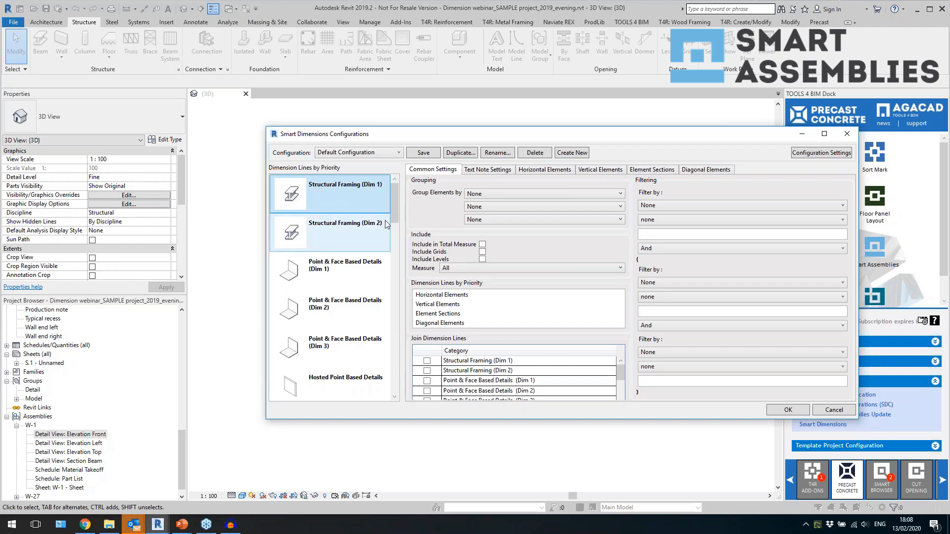
{"action": "left_click_drag", "start_coordinate": [422, 135], "coordinate": [418, 283]}
{"action": "left_click_drag", "start_coordinate": [414, 320], "coordinate": [410, 370]}
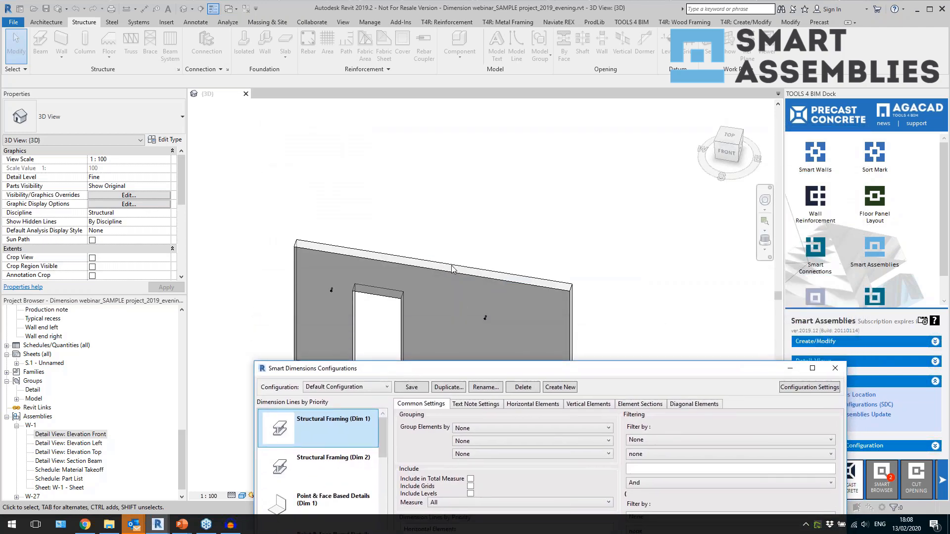
{"action": "left_click_drag", "start_coordinate": [486, 368], "coordinate": [474, 135]}
{"action": "left_click_drag", "start_coordinate": [373, 205], "coordinate": [373, 247]}
{"action": "left_click", "coordinate": [322, 277]}
{"action": "left_click", "coordinate": [322, 277]}
{"action": "left_click_drag", "start_coordinate": [304, 278], "coordinate": [316, 192]}
{"action": "left_click", "coordinate": [316, 189]}
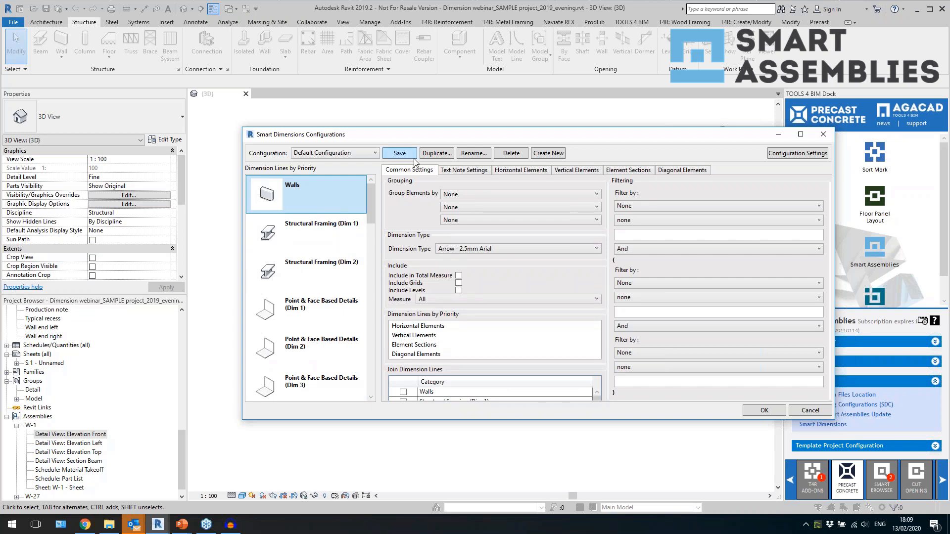
Create a new Smart Dimensions configuration and rename it 02 13 wall front.
{"action": "left_click", "coordinate": [548, 154]}
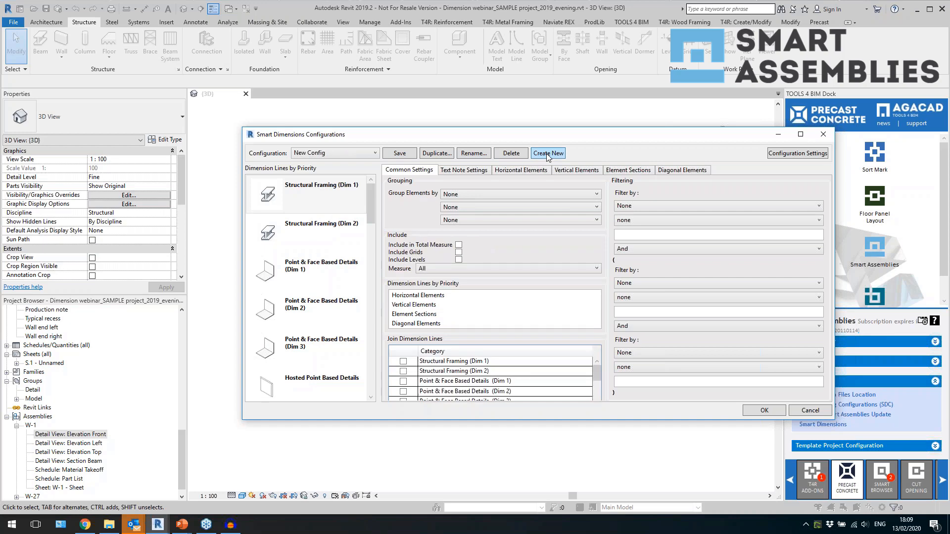
{"action": "left_click", "coordinate": [471, 154]}
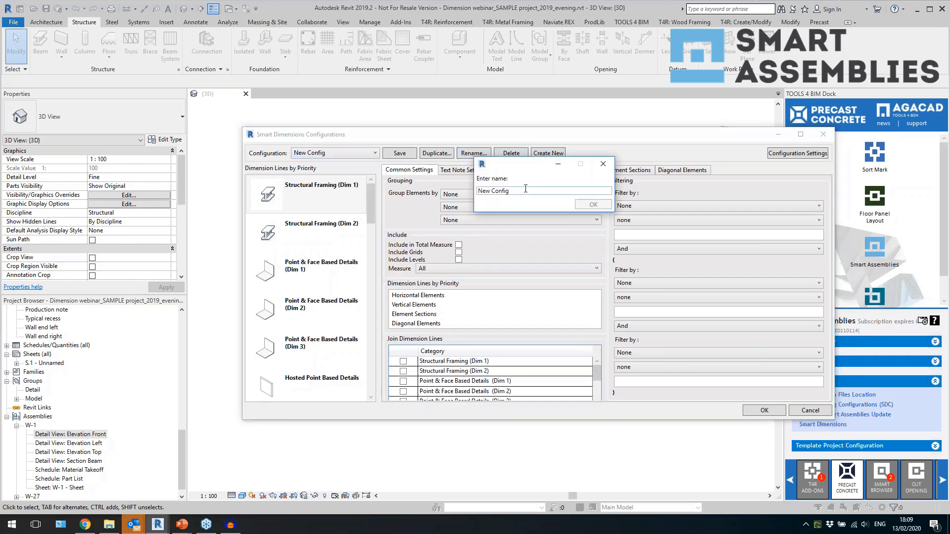
{"action": "type", "text": "02 13"}
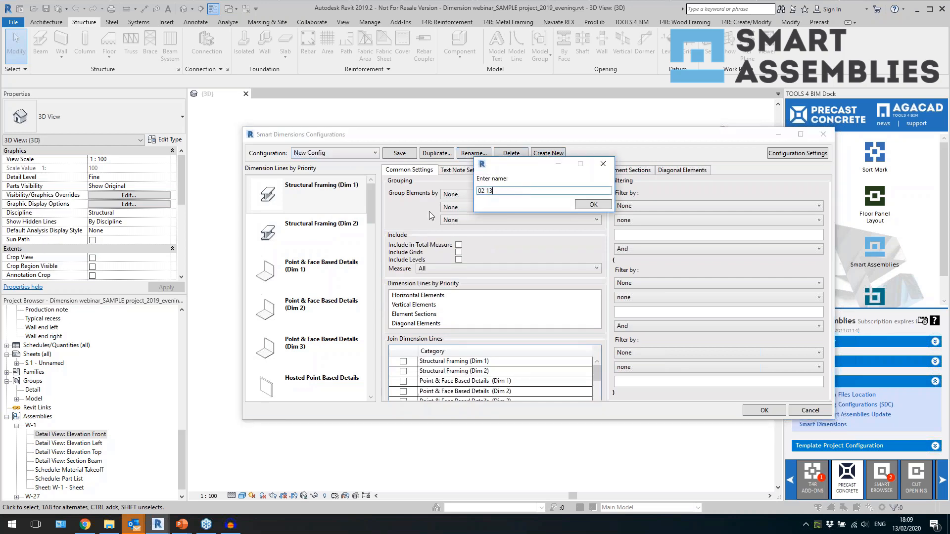
{"action": "type", "text": " wall front"}
{"action": "key", "text": "Return"}
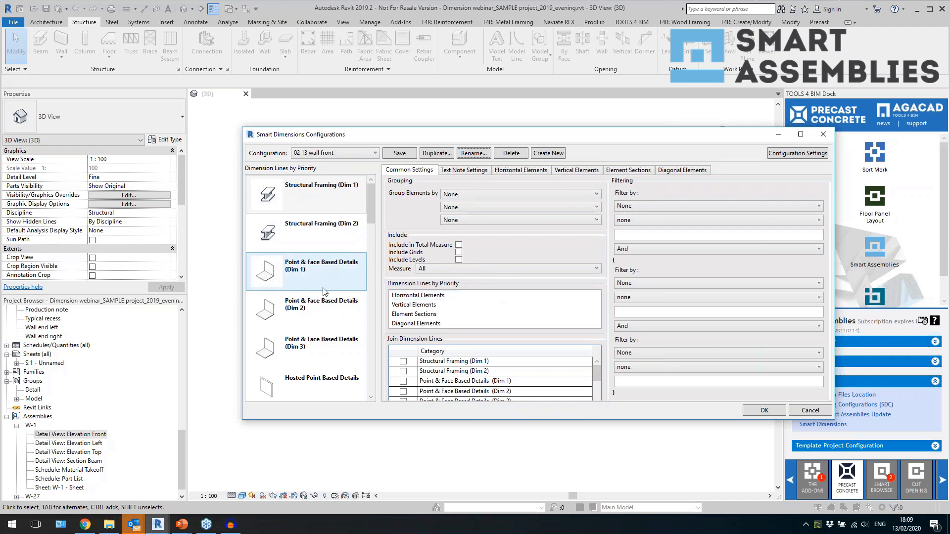
Move Walls to the top of the dimension line priority order and include it in the total measure.
{"action": "scroll", "coordinate": [324, 290], "scroll_direction": "down", "scroll_amount": 3}
{"action": "left_click", "coordinate": [316, 245]}
{"action": "left_click_drag", "start_coordinate": [316, 245], "coordinate": [317, 200]}
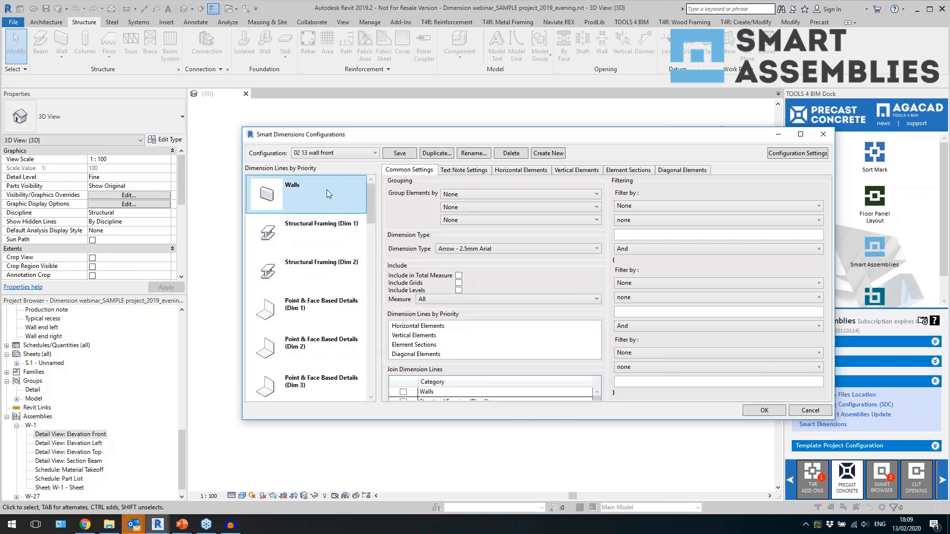
{"action": "left_click", "coordinate": [458, 276]}
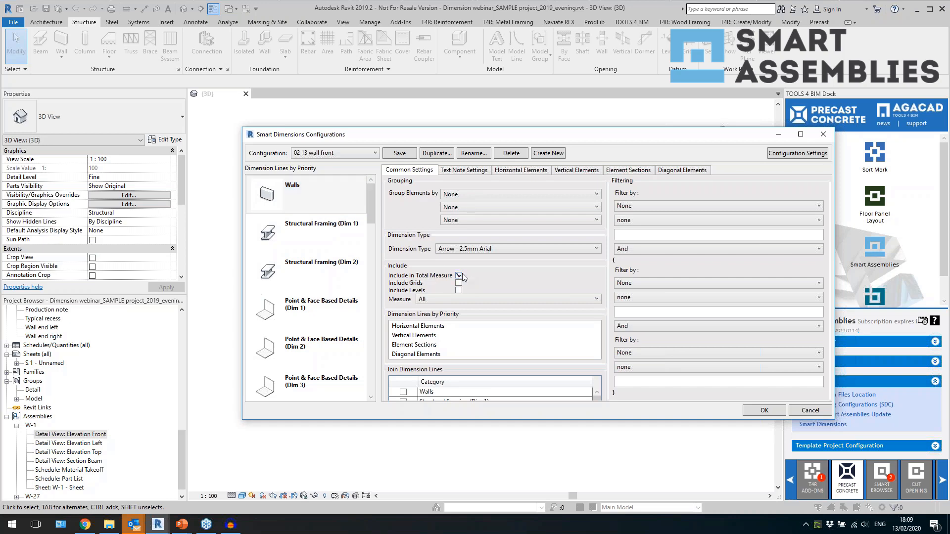
{"action": "mouse_move", "coordinate": [438, 139]}
{"action": "left_mouse_down"}
{"action": "mouse_move", "coordinate": [422, 261]}
{"action": "mouse_move", "coordinate": [435, 351]}
{"action": "mouse_move", "coordinate": [423, 145]}
{"action": "left_mouse_up"}
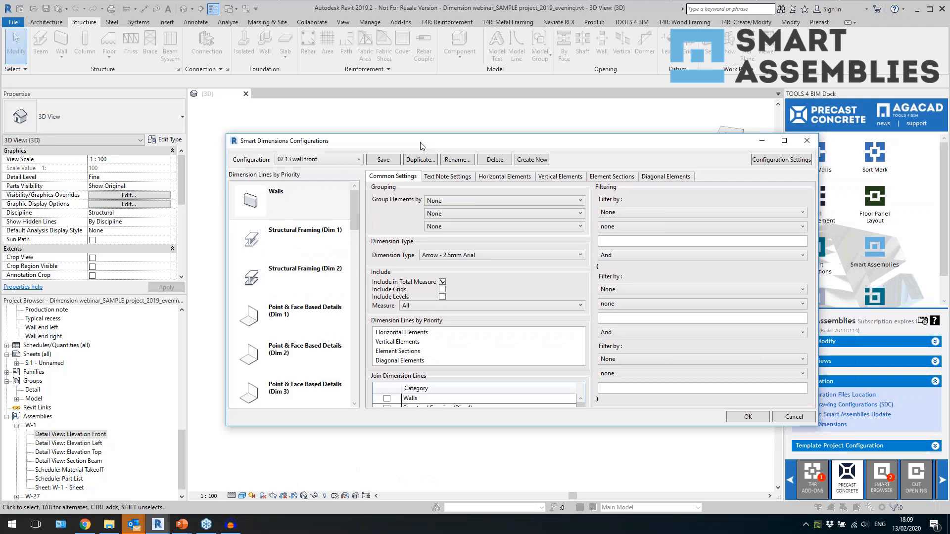
{"action": "left_click", "coordinate": [305, 207]}
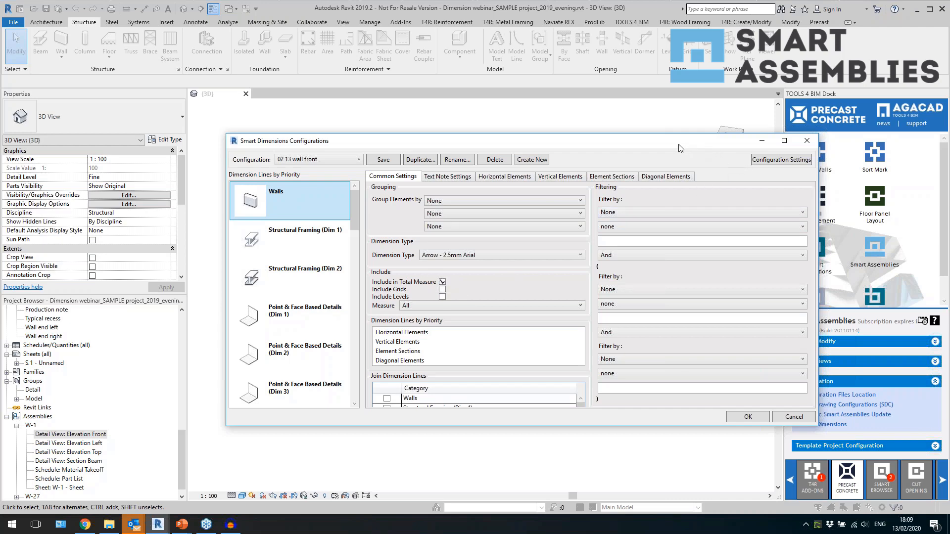
{"action": "left_click_drag", "start_coordinate": [679, 147], "coordinate": [681, 167]}
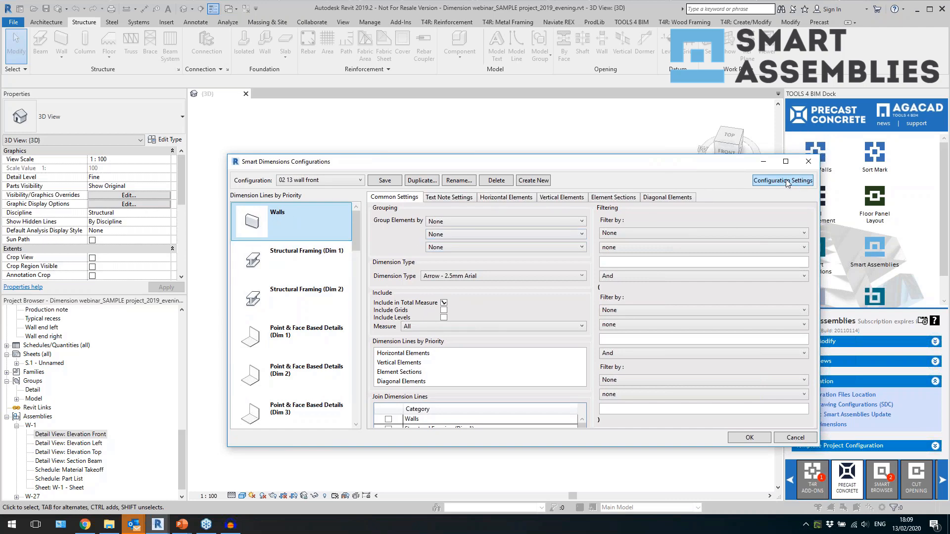
Place Point & Face Based Details (Dim 1) directly below Walls in the priority order and check its grouping and filter options.
{"action": "left_click", "coordinate": [298, 339]}
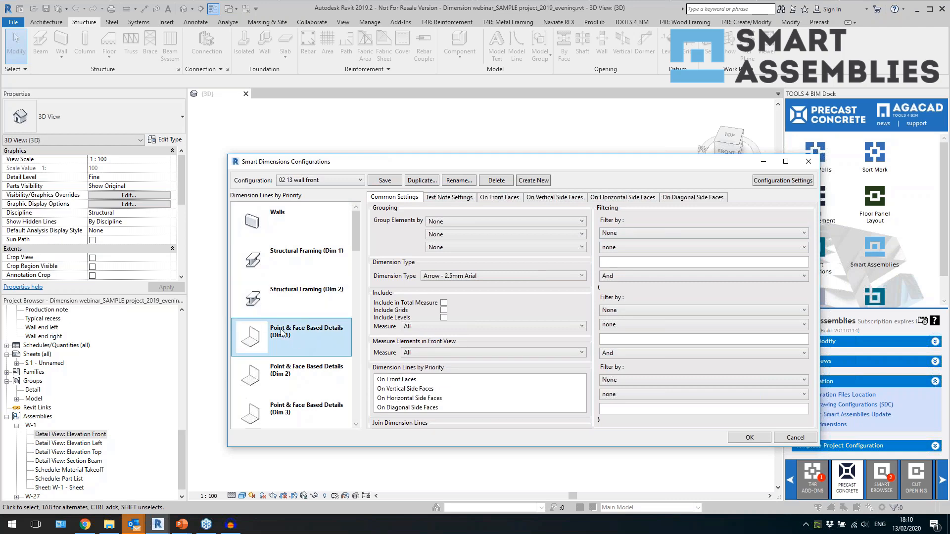
{"action": "left_click_drag", "start_coordinate": [291, 339], "coordinate": [287, 258]}
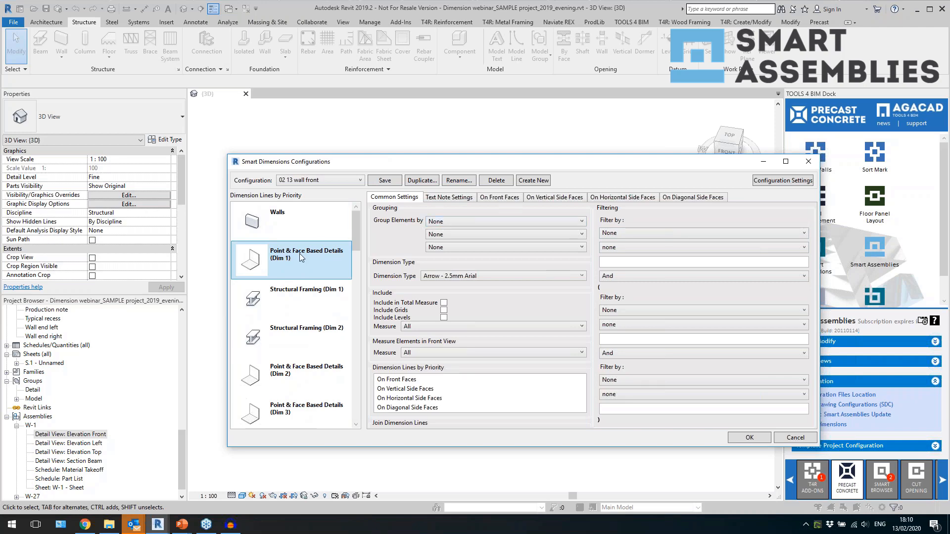
{"action": "left_click", "coordinate": [480, 221]}
{"action": "left_click", "coordinate": [620, 234]}
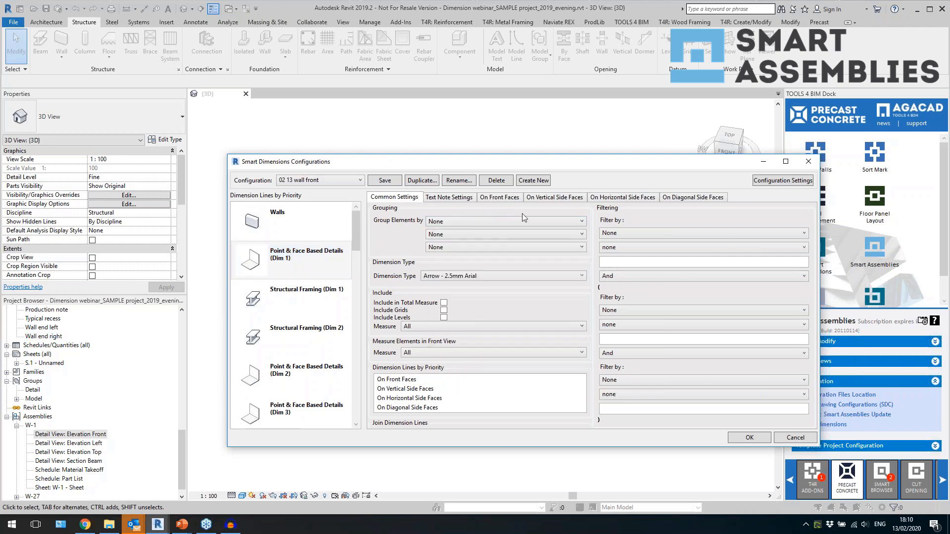
{"action": "left_click", "coordinate": [619, 234]}
{"action": "left_click", "coordinate": [619, 234]}
Add Text Note and Text Note Parameter to the dimension text note formula of Point & Face Based Details (Dim 1).
{"action": "left_click", "coordinate": [458, 198]}
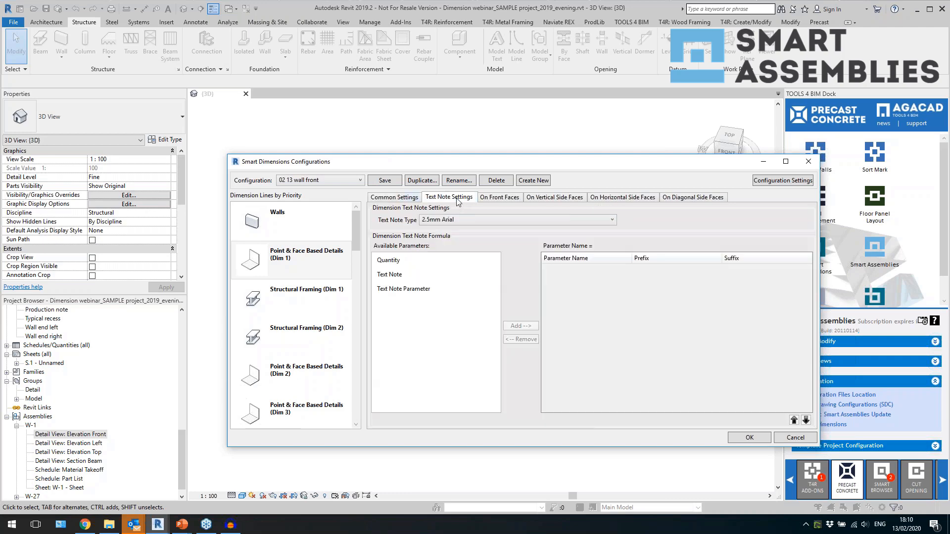
{"action": "left_click", "coordinate": [450, 273]}
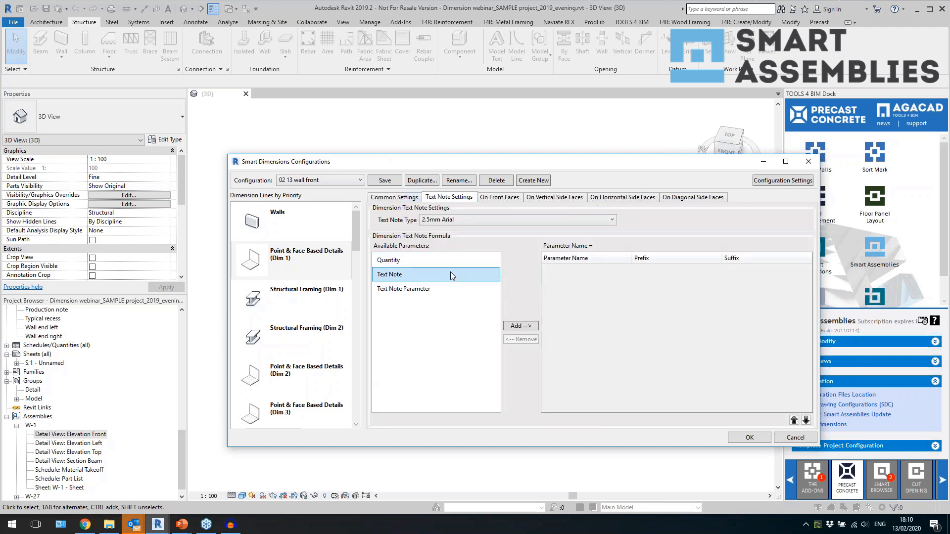
{"action": "left_click", "coordinate": [521, 325]}
{"action": "left_click", "coordinate": [467, 278]}
{"action": "left_click", "coordinate": [521, 326]}
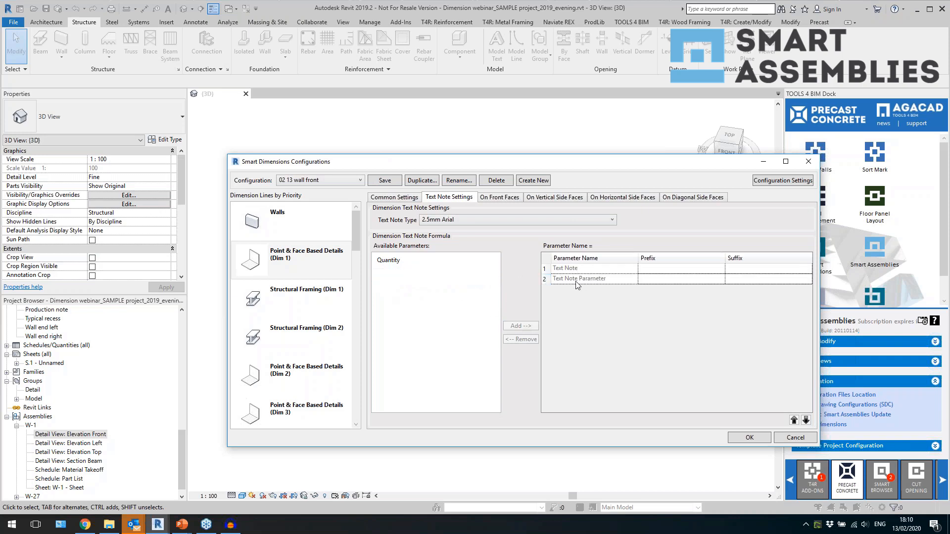
{"action": "left_click", "coordinate": [445, 221]}
{"action": "left_click", "coordinate": [444, 221]}
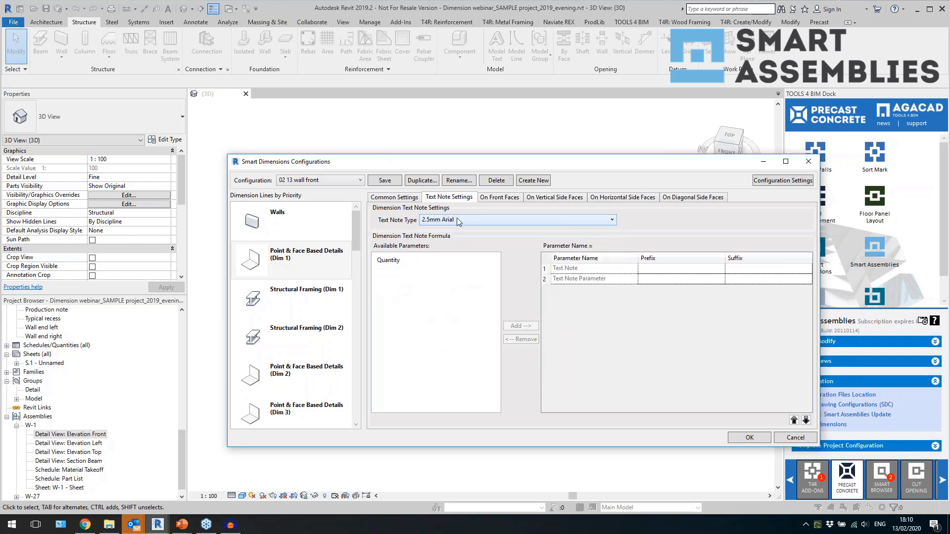
Review the front, vertical side and horizontal side face settings of Point & Face Based Details (Dim 1).
{"action": "left_click", "coordinate": [506, 200]}
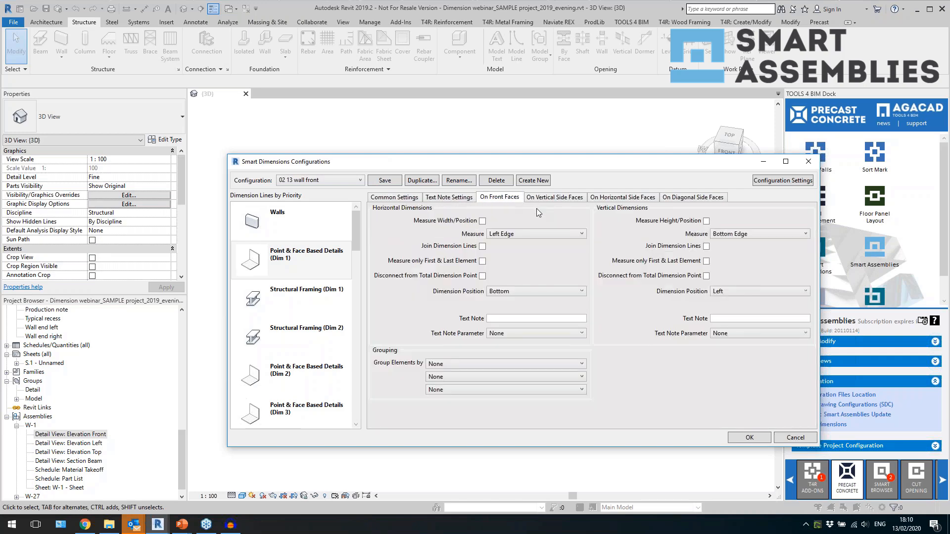
{"action": "left_click_drag", "start_coordinate": [521, 163], "coordinate": [513, 324]}
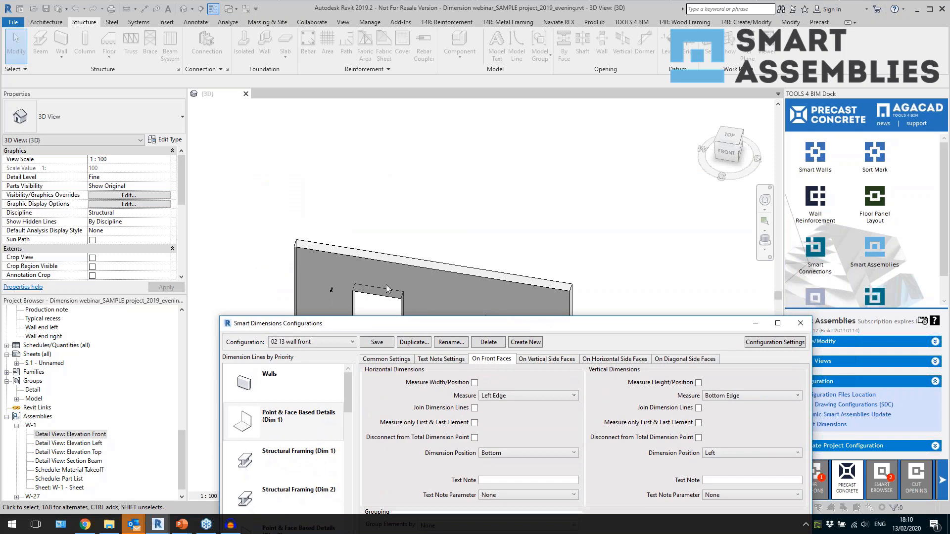
{"action": "left_click_drag", "start_coordinate": [481, 327], "coordinate": [643, 139]}
{"action": "left_click", "coordinate": [532, 193]}
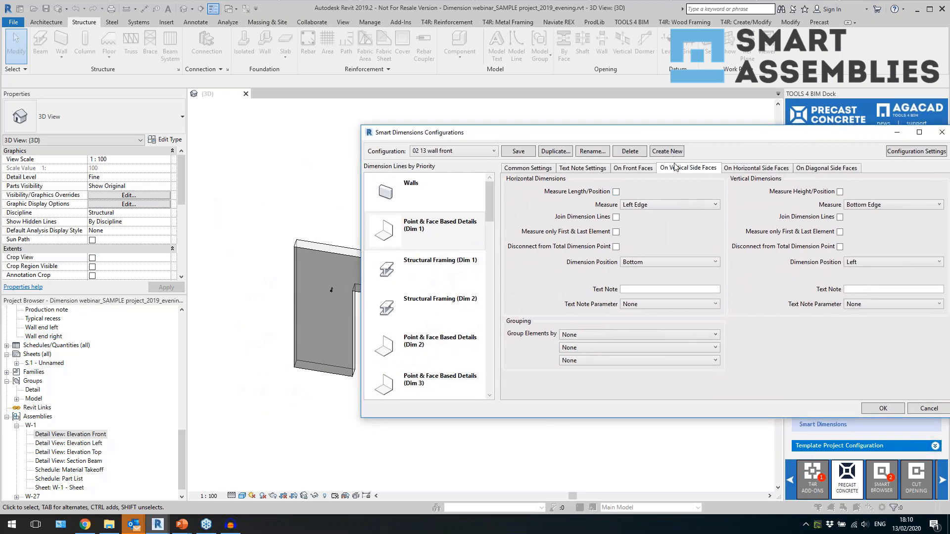
{"action": "left_click", "coordinate": [742, 168]}
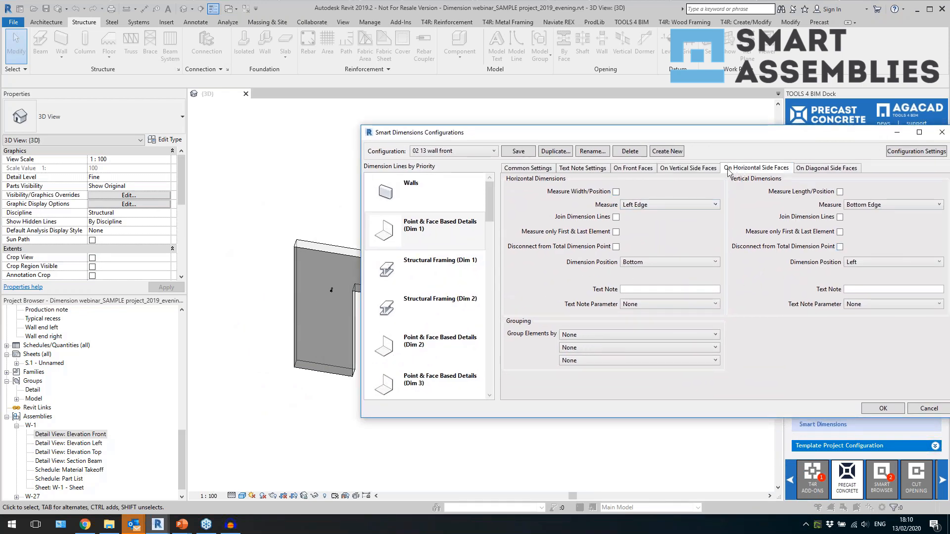
{"action": "left_click", "coordinate": [641, 169]}
{"action": "left_click_drag", "start_coordinate": [676, 138], "coordinate": [556, 138]}
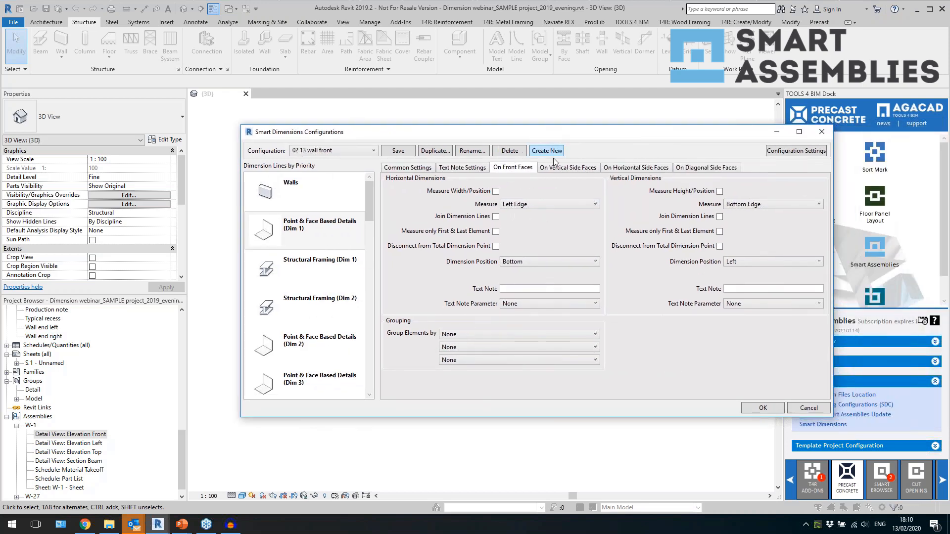
Enable width and height position measuring on front faces, with horizontal dimensions measured to Location Point and their dimension lines joined.
{"action": "left_click", "coordinate": [496, 192]}
{"action": "left_click", "coordinate": [720, 191]}
{"action": "left_click", "coordinate": [519, 207]}
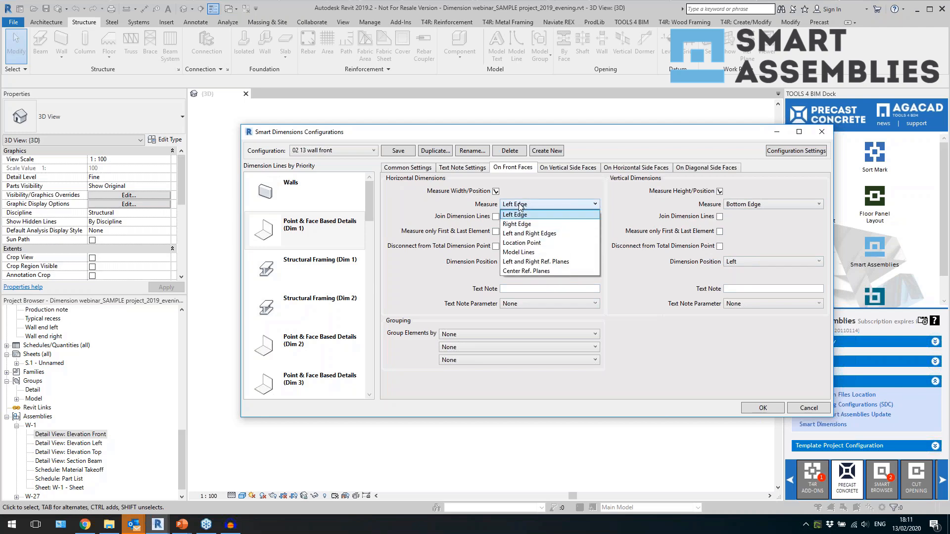
{"action": "left_click", "coordinate": [541, 243]}
{"action": "left_click", "coordinate": [496, 216]}
Set the front-face dimension position to By Element for horizontal dimensions and Right for vertical dimensions.
{"action": "left_click", "coordinate": [527, 261]}
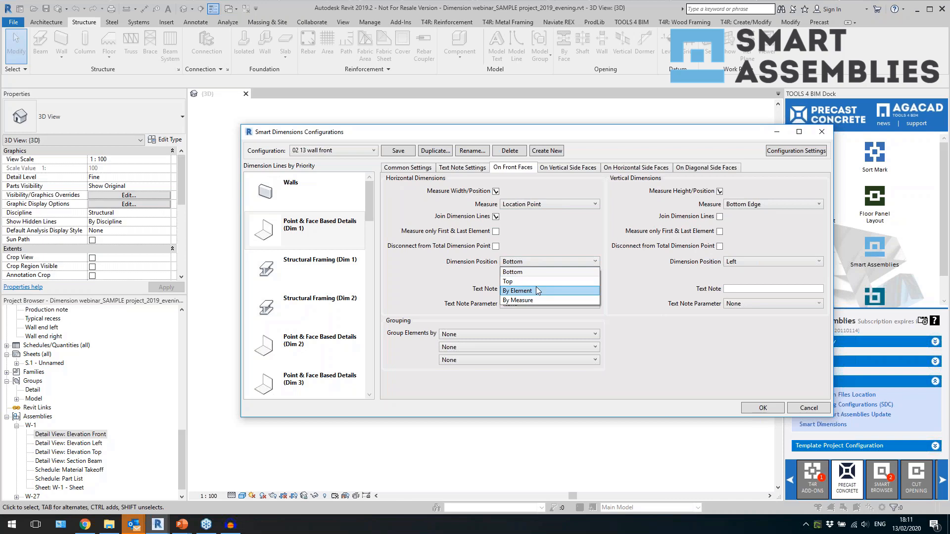
{"action": "left_click", "coordinate": [538, 290]}
{"action": "left_click", "coordinate": [529, 264]}
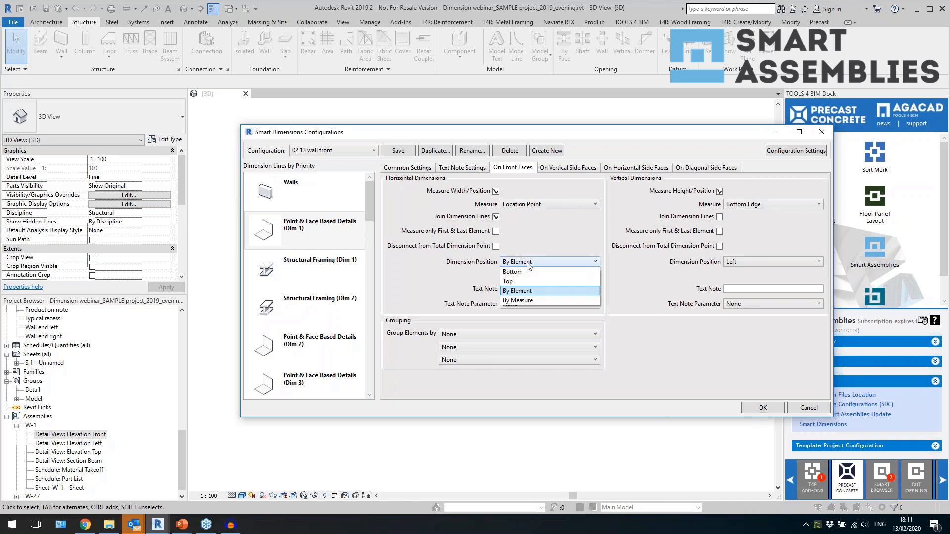
{"action": "left_click", "coordinate": [523, 293]}
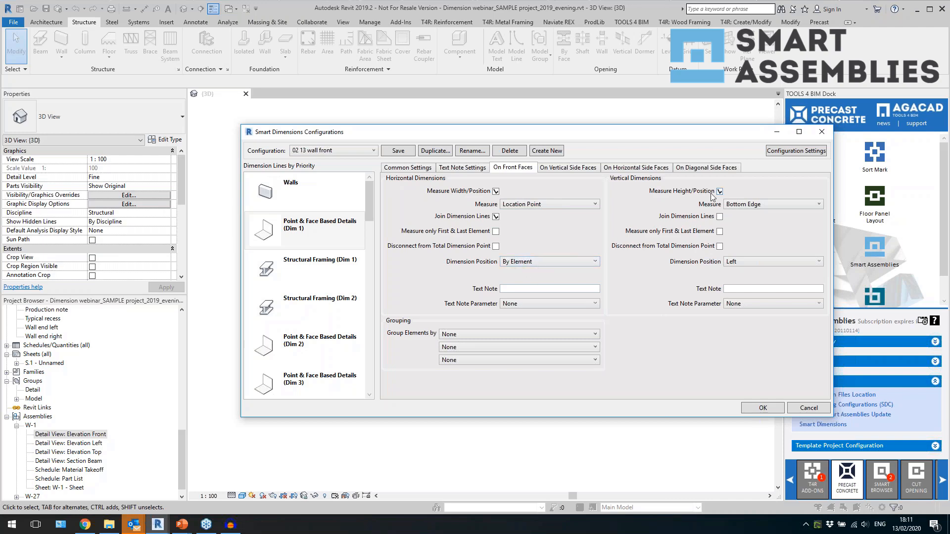
{"action": "left_click", "coordinate": [744, 260]}
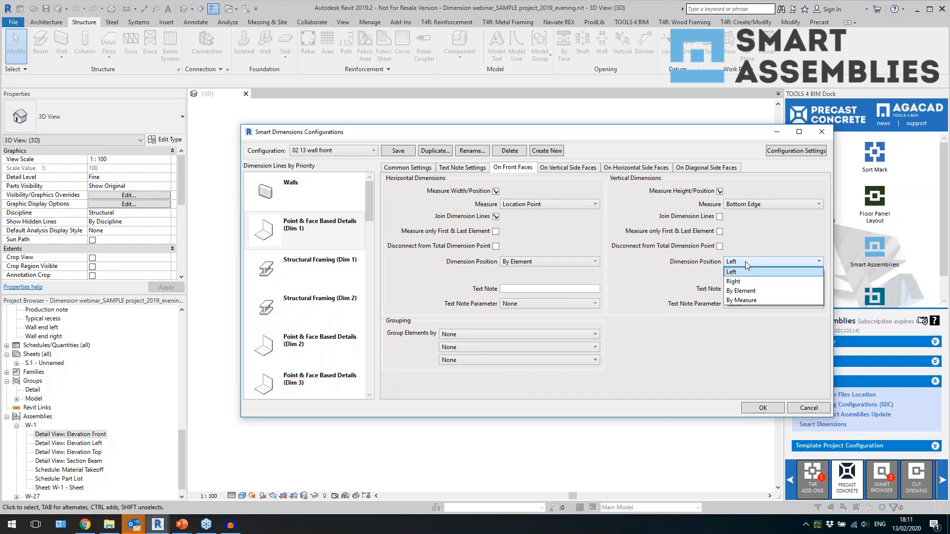
{"action": "left_click", "coordinate": [739, 282]}
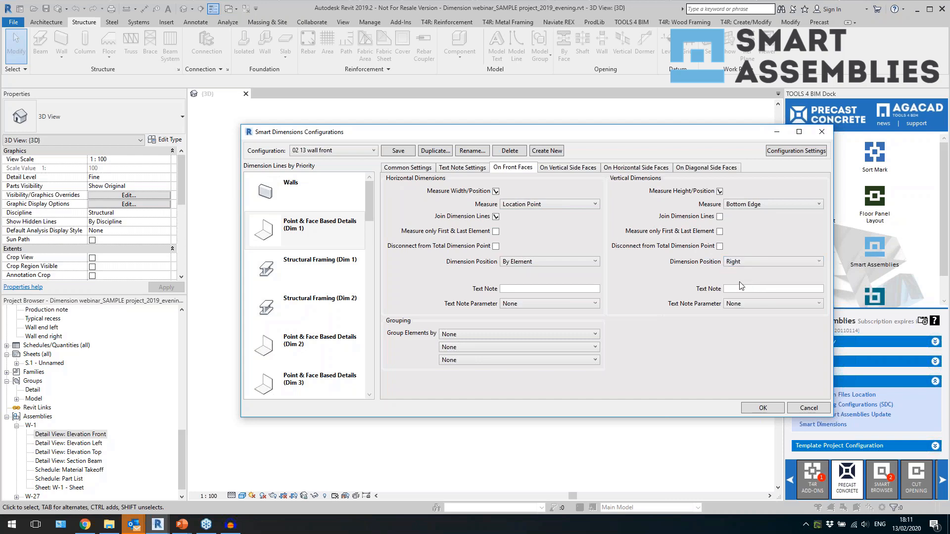
Set the front-face text note parameter to Type Mark : Type for both horizontal and vertical dimensions.
{"action": "left_click", "coordinate": [524, 292]}
{"action": "left_click", "coordinate": [519, 306]}
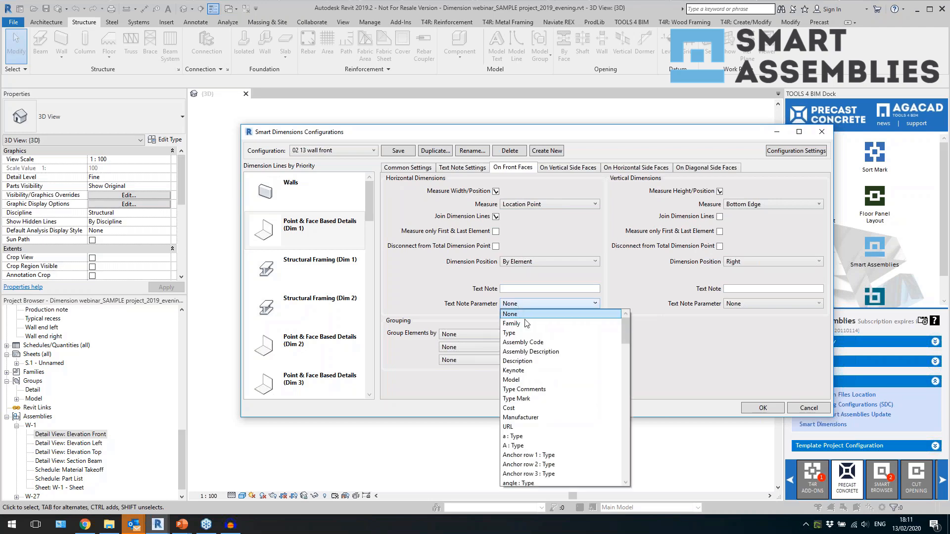
{"action": "left_click_drag", "start_coordinate": [622, 344], "coordinate": [627, 479]}
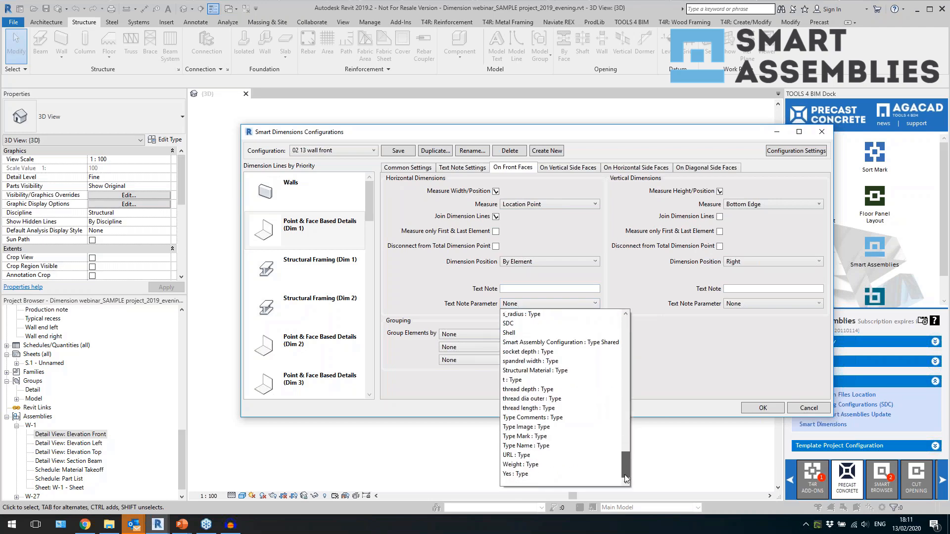
{"action": "left_click", "coordinate": [551, 435]}
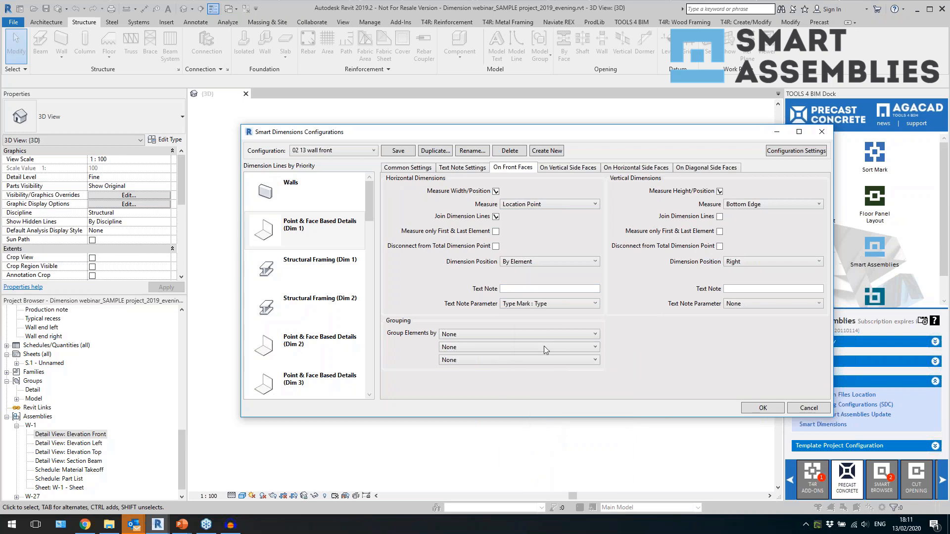
{"action": "left_click", "coordinate": [772, 304]}
{"action": "scroll", "coordinate": [836, 339], "scroll_direction": "down", "scroll_amount": 15}
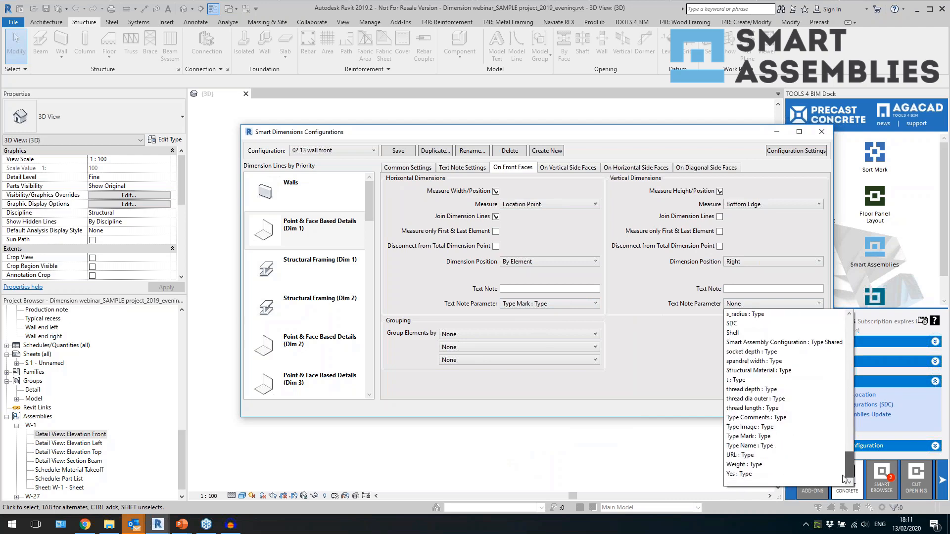
{"action": "left_click", "coordinate": [786, 437]}
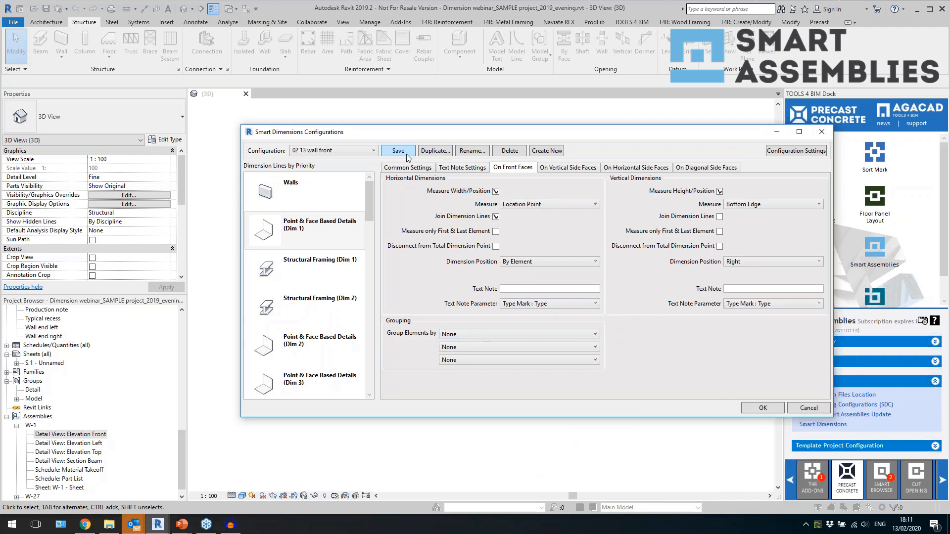
{"action": "left_click", "coordinate": [783, 156]}
{"action": "left_click_drag", "start_coordinate": [848, 162], "coordinate": [598, 182]}
{"action": "left_click", "coordinate": [598, 204]}
{"action": "left_click", "coordinate": [764, 204]}
{"action": "left_click", "coordinate": [809, 304]}
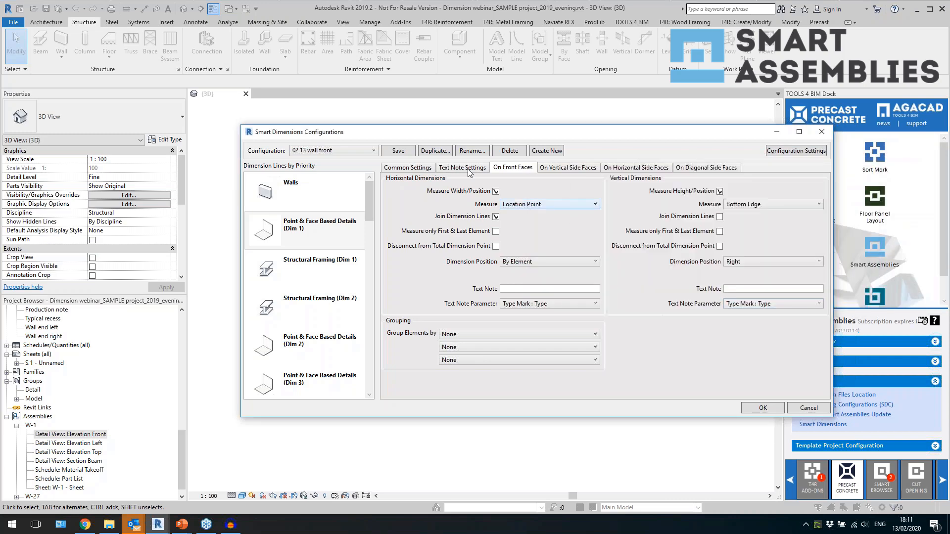
{"action": "left_click", "coordinate": [326, 205]}
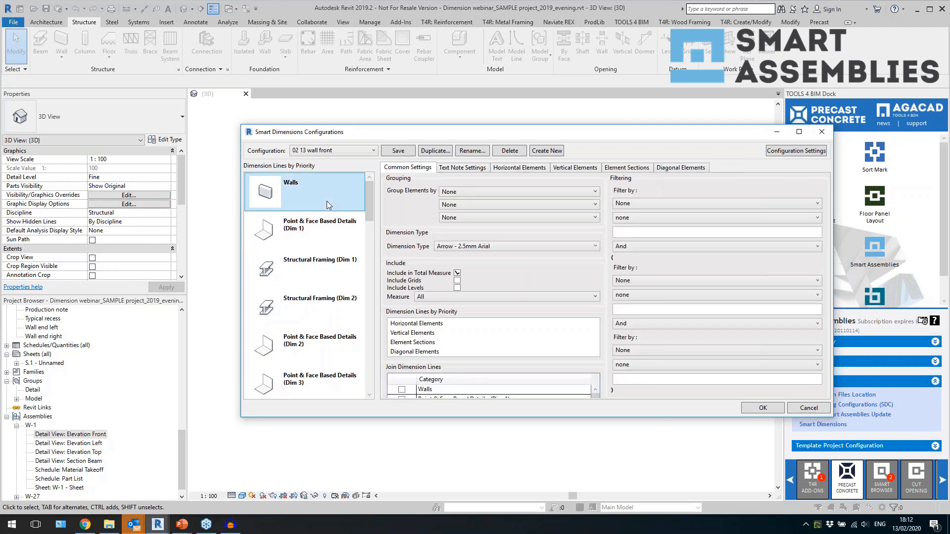
Set the vertical front-face dimensions of Point & Face Based Details (Dim 1) to measure Location Point with joined dimension lines, and save the configuration.
{"action": "left_click", "coordinate": [329, 226]}
{"action": "left_click", "coordinate": [510, 170]}
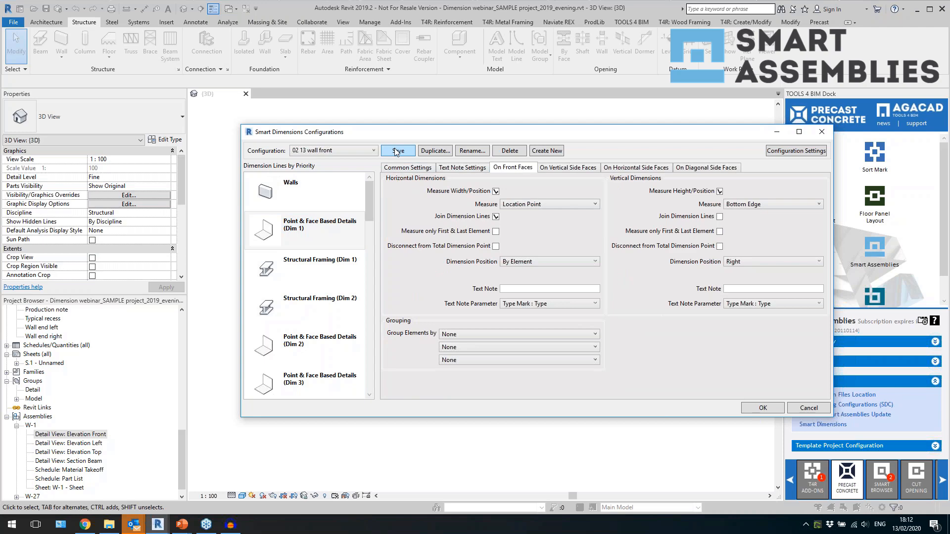
{"action": "left_click", "coordinate": [770, 209]}
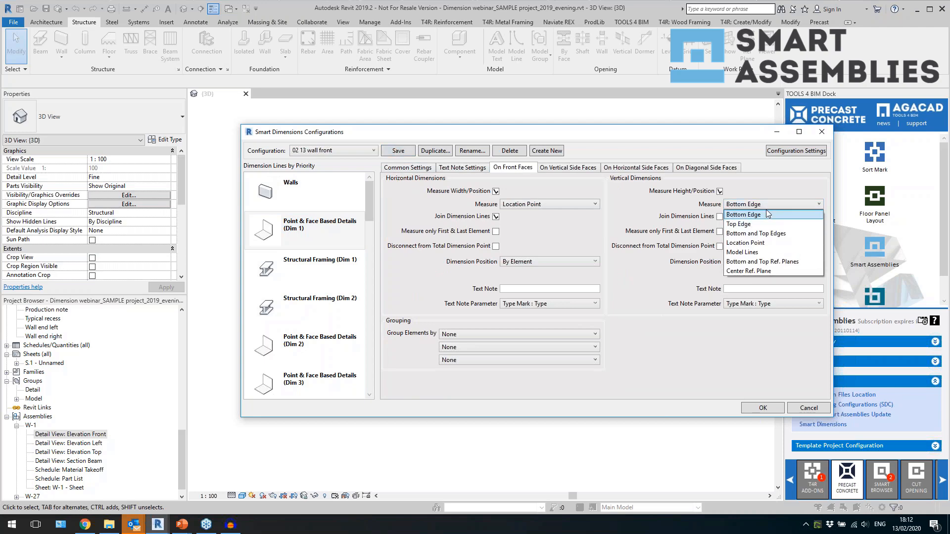
{"action": "left_click", "coordinate": [754, 243]}
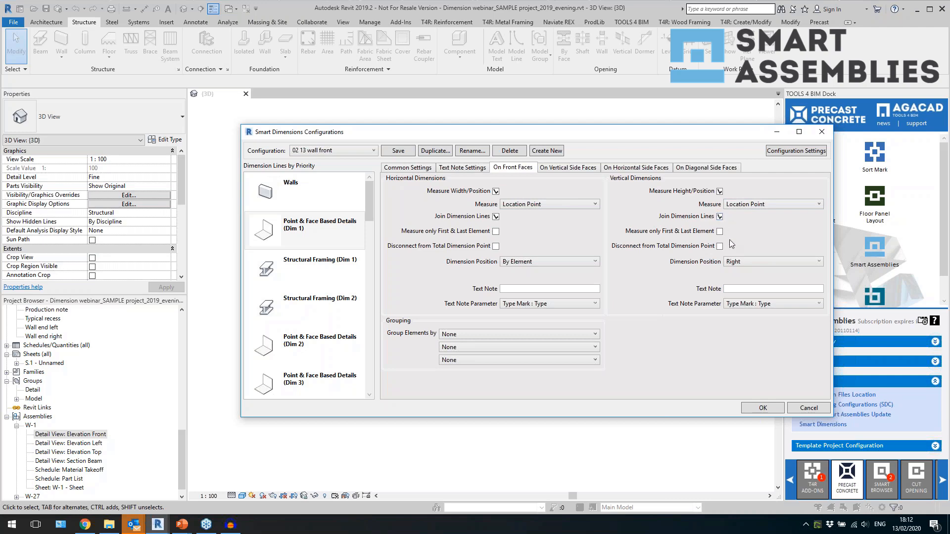
{"action": "left_click", "coordinate": [401, 151]}
{"action": "left_click", "coordinate": [756, 411]}
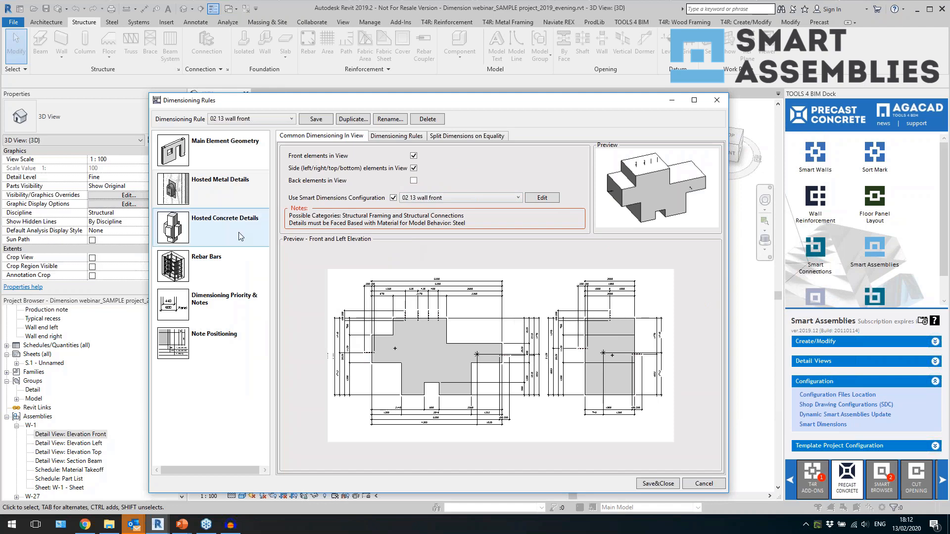
Turn off dimensioning for hosted concrete elements, rebar bars, sweeps and grids in the rule's dimensioning priority settings.
{"action": "left_click", "coordinate": [215, 230]}
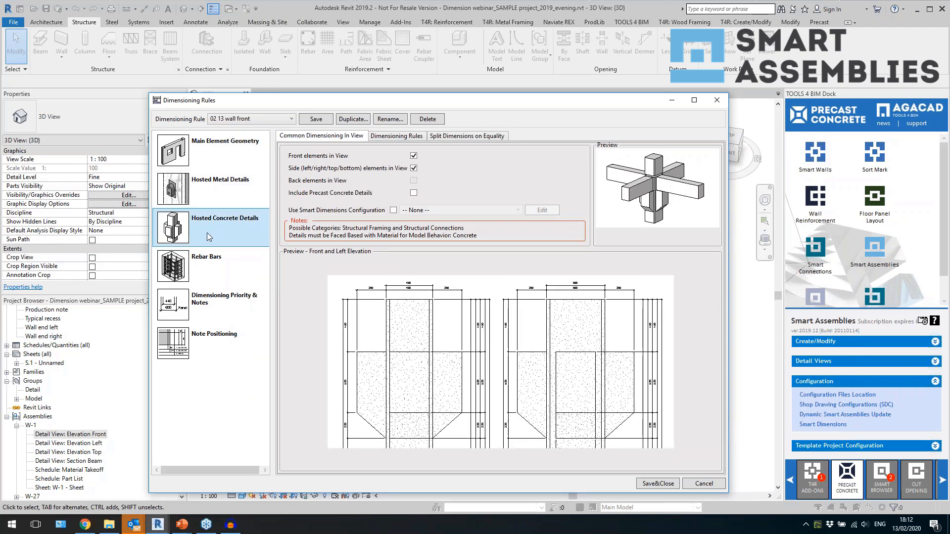
{"action": "left_click", "coordinate": [211, 274]}
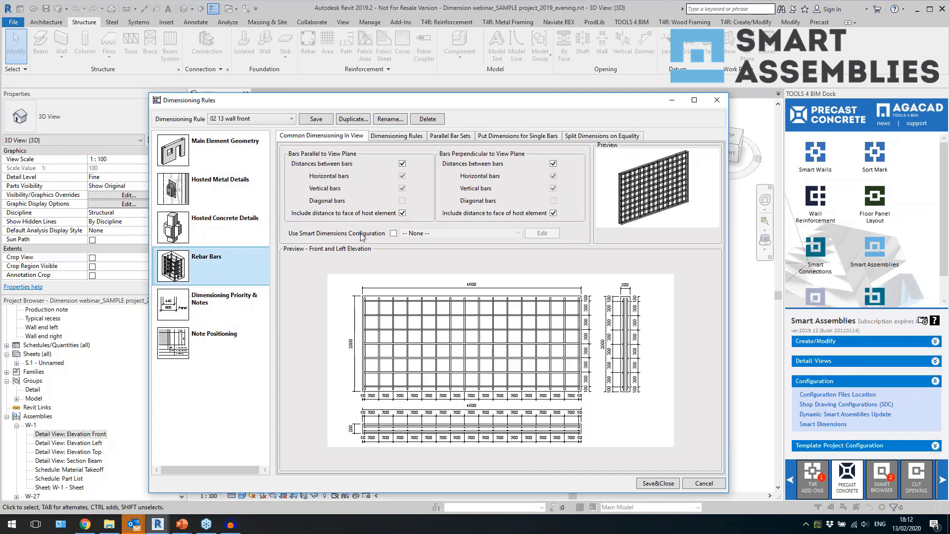
{"action": "left_click", "coordinate": [222, 308]}
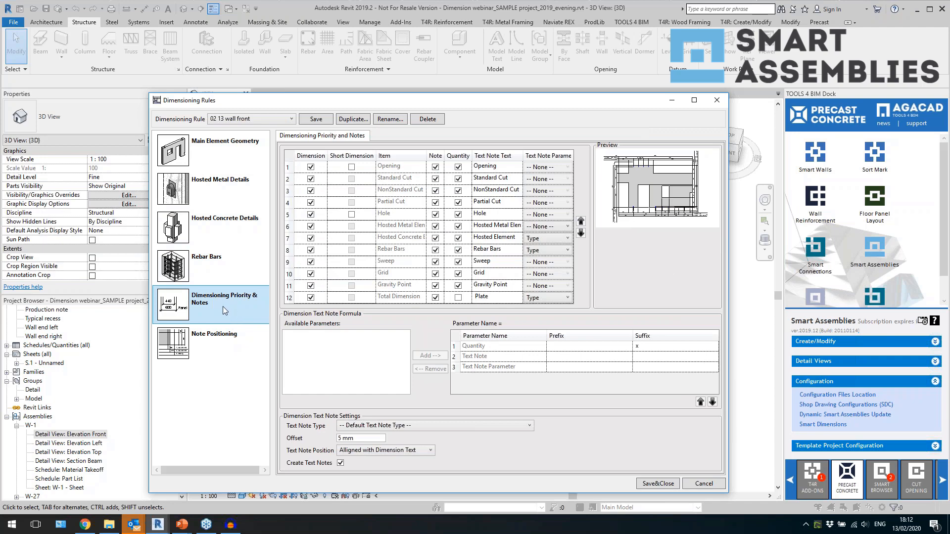
{"action": "left_click", "coordinate": [314, 226]}
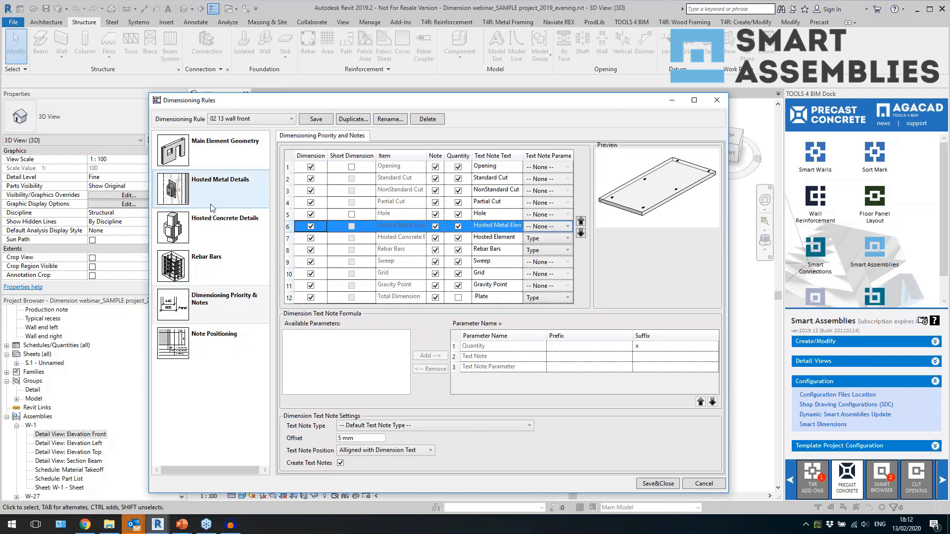
{"action": "left_click", "coordinate": [311, 239]}
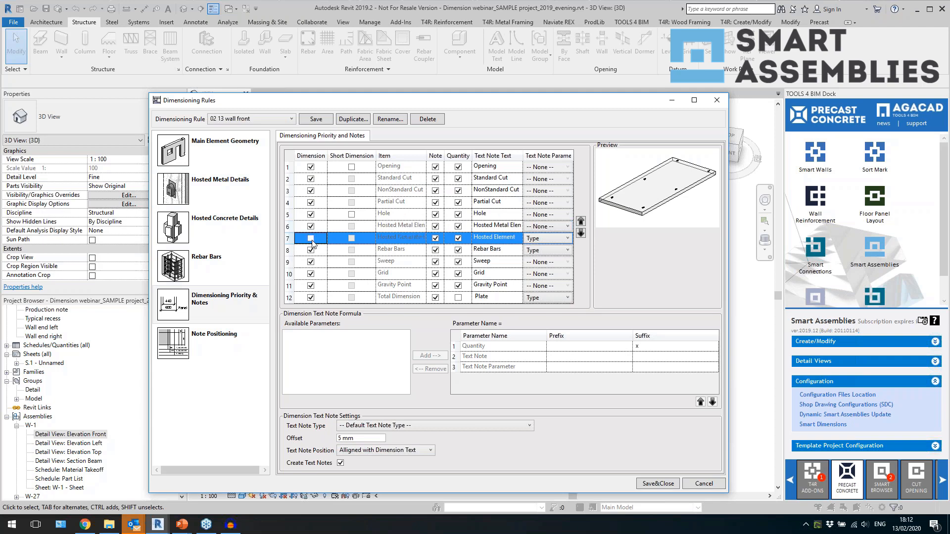
{"action": "left_click", "coordinate": [311, 250]}
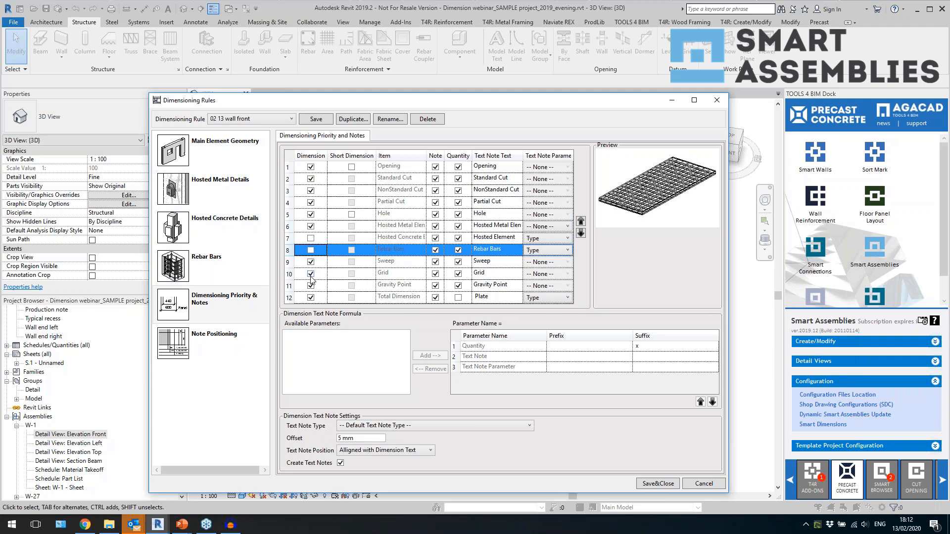
{"action": "left_click", "coordinate": [311, 262]}
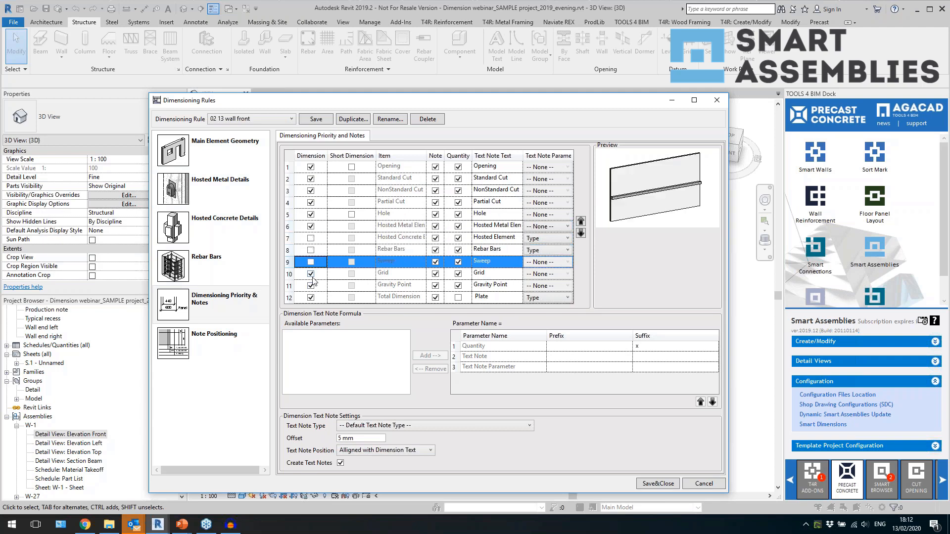
{"action": "left_click", "coordinate": [311, 273]}
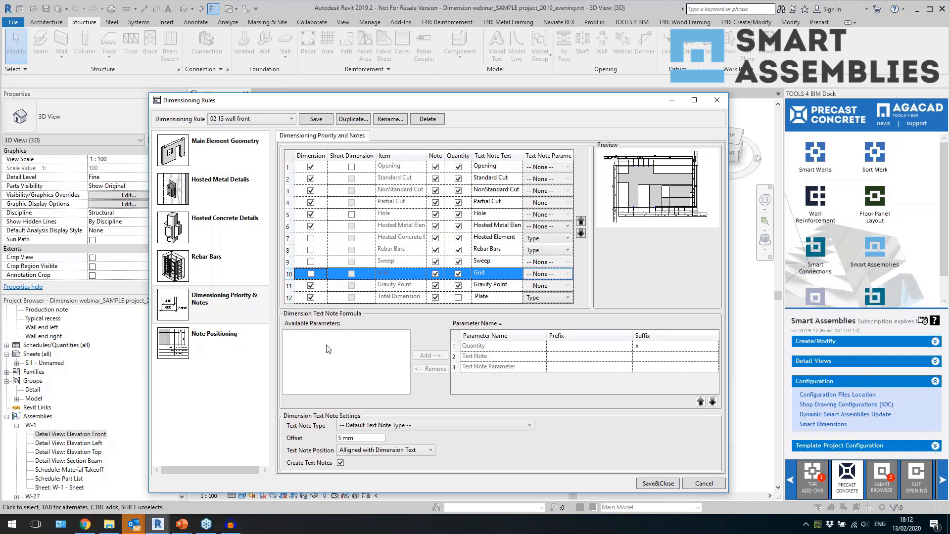
Set the dimension text note type of the dimensioning rule to 2.5mm Arial.
{"action": "left_click", "coordinate": [405, 426]}
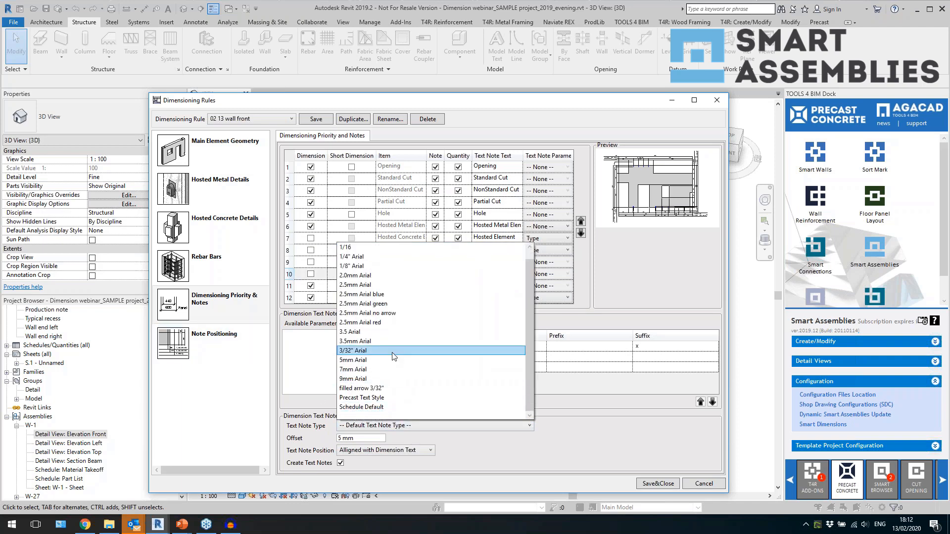
{"action": "left_click", "coordinate": [384, 285]}
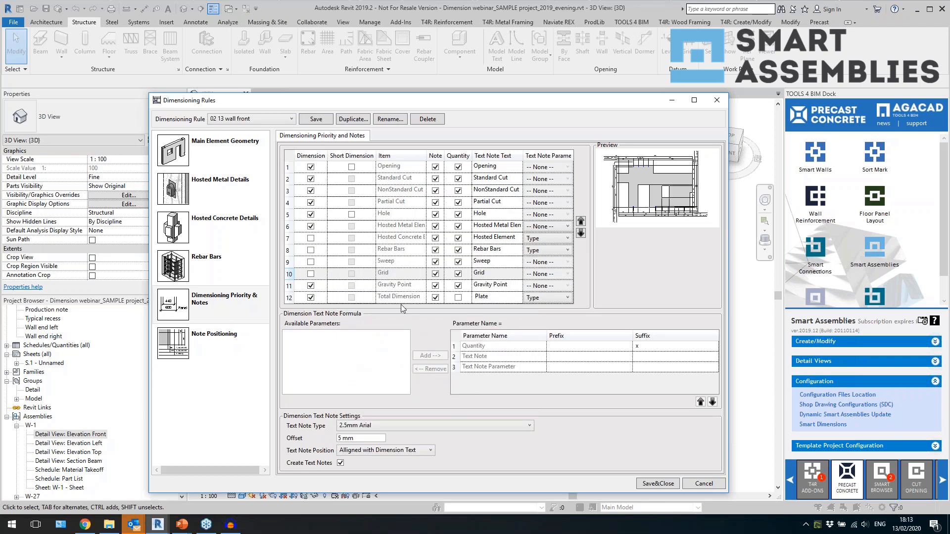
{"action": "left_click", "coordinate": [287, 226]}
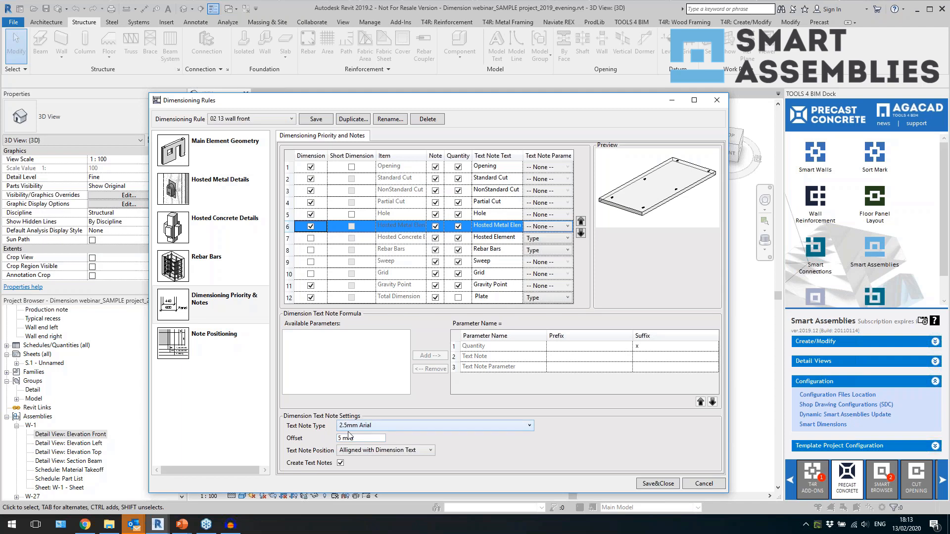
Review the text note position options and try placing notes on dimension lines, returning to connected dimension lines.
{"action": "left_click", "coordinate": [225, 344]}
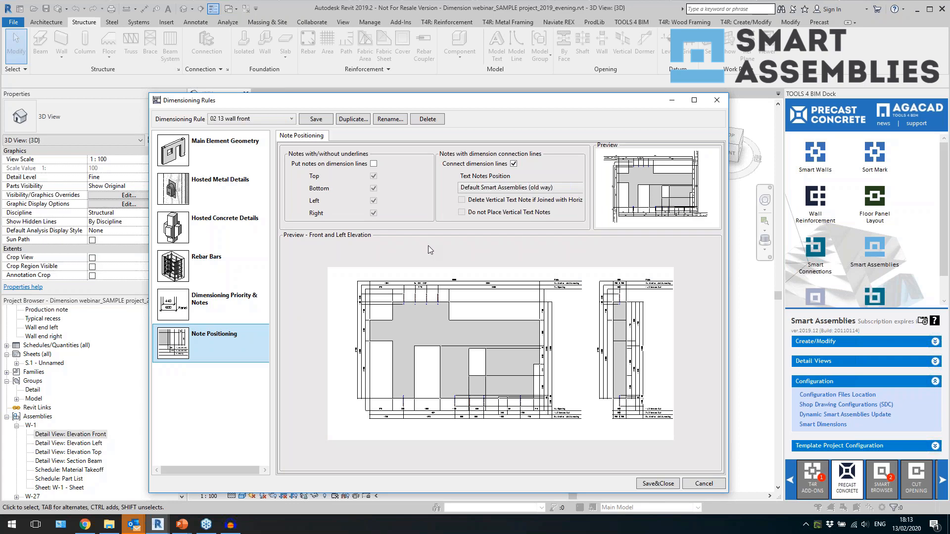
{"action": "left_click", "coordinate": [503, 191]}
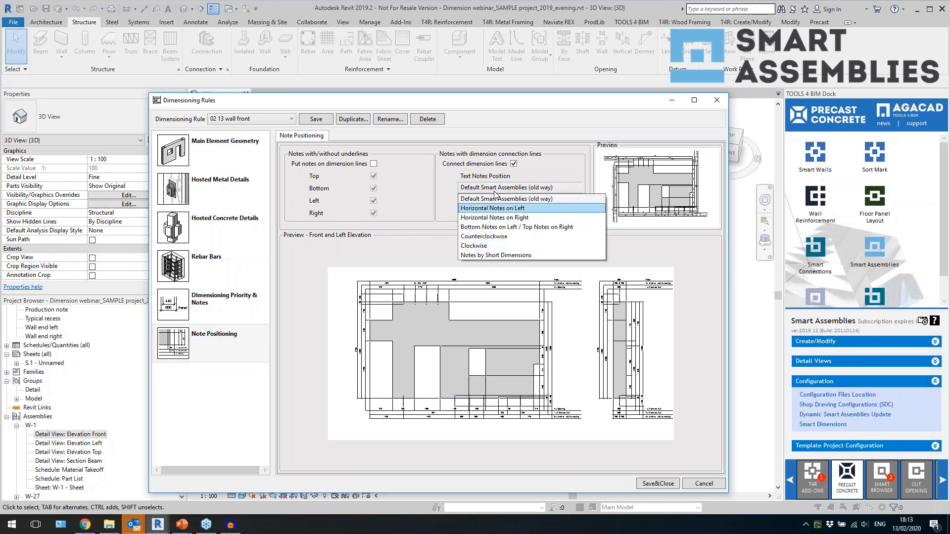
{"action": "left_click", "coordinate": [413, 233]}
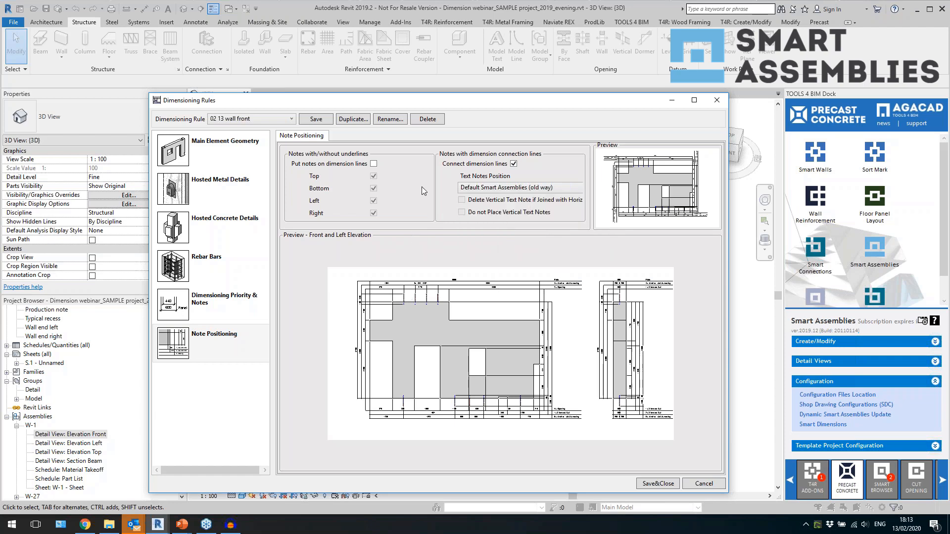
{"action": "left_click", "coordinate": [373, 164]}
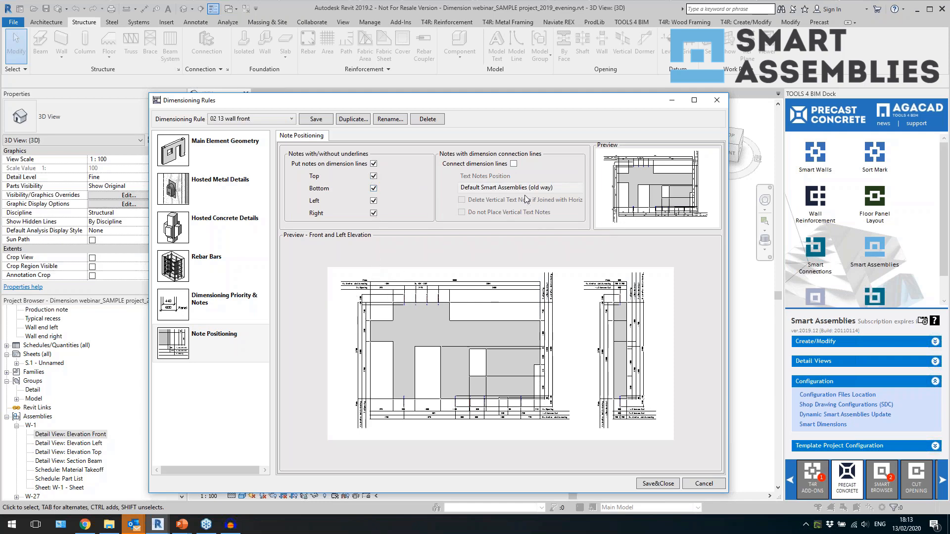
{"action": "left_click", "coordinate": [514, 164]}
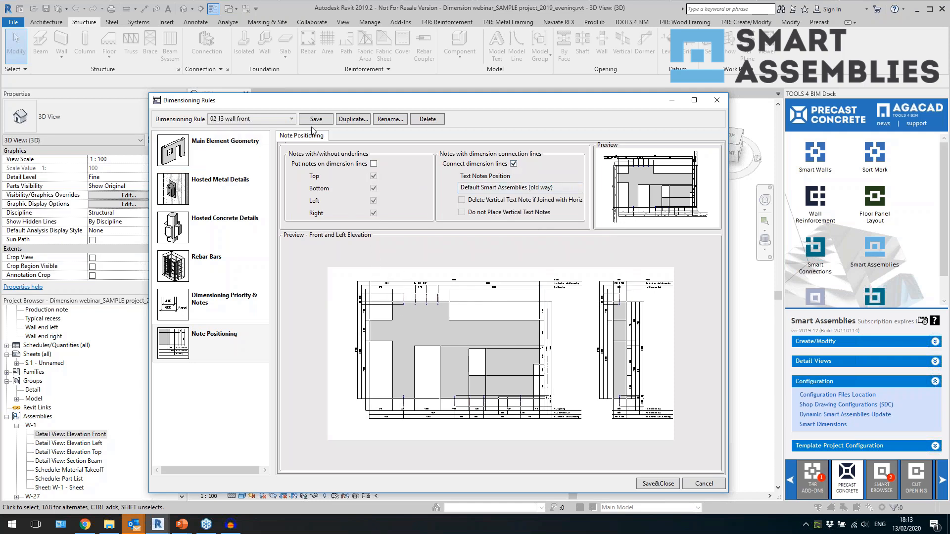
Save the 02 13 wall front dimensioning rule, assign it to the Elevation Front view and save the shop drawing configuration.
{"action": "left_click", "coordinate": [650, 484]}
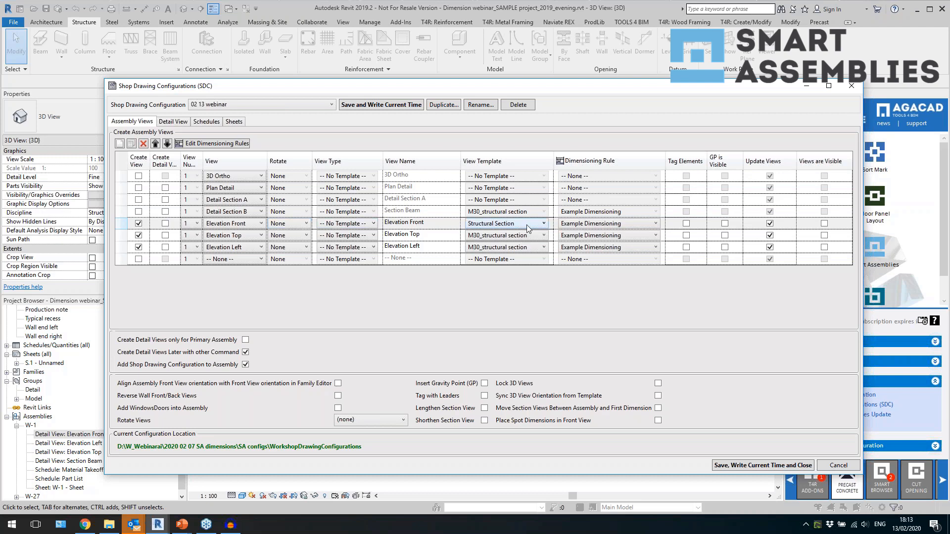
{"action": "left_click", "coordinate": [577, 226]}
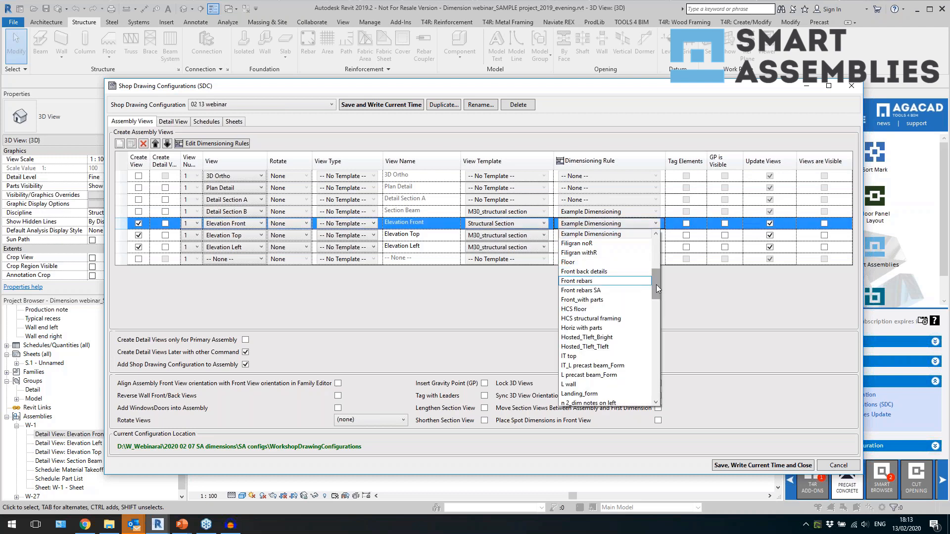
{"action": "left_click", "coordinate": [610, 243]}
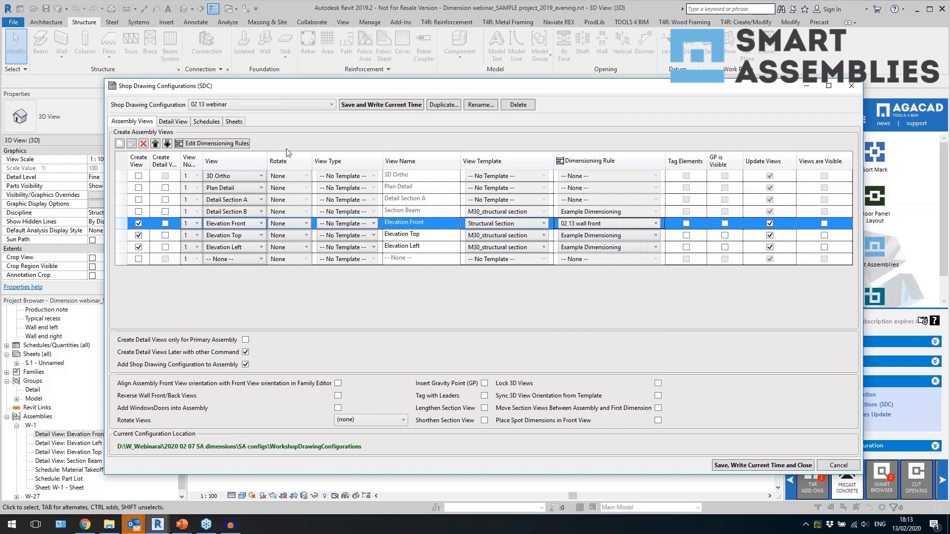
{"action": "left_click", "coordinate": [378, 107]}
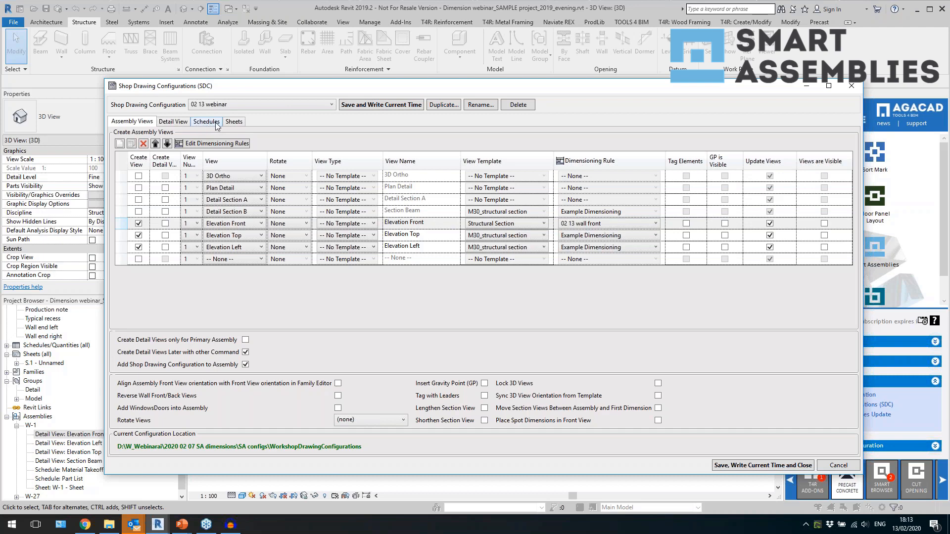
{"action": "left_click", "coordinate": [721, 465]}
Change the shop drawing configuration of wall assembly W-1 to 02 13 webinar and close the update report.
{"action": "left_click", "coordinate": [491, 400]}
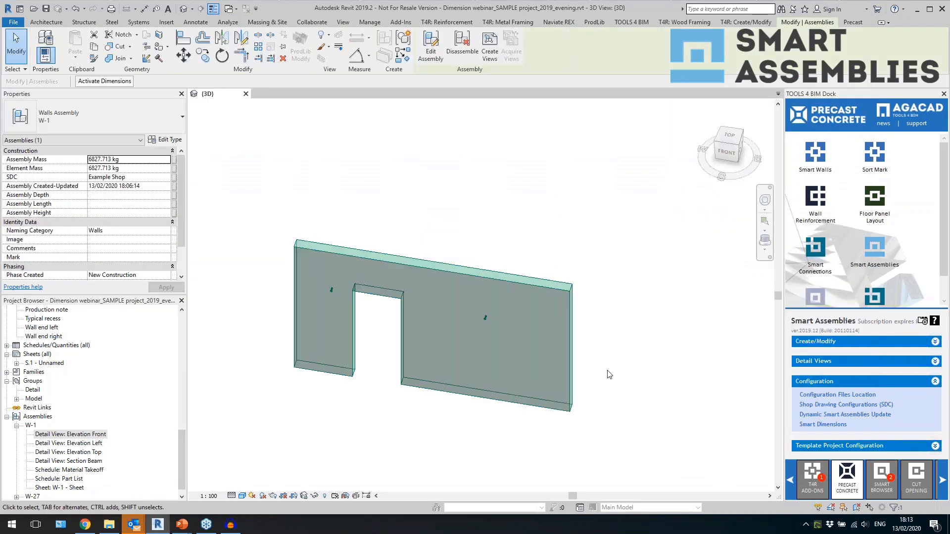
{"action": "left_click", "coordinate": [825, 342]}
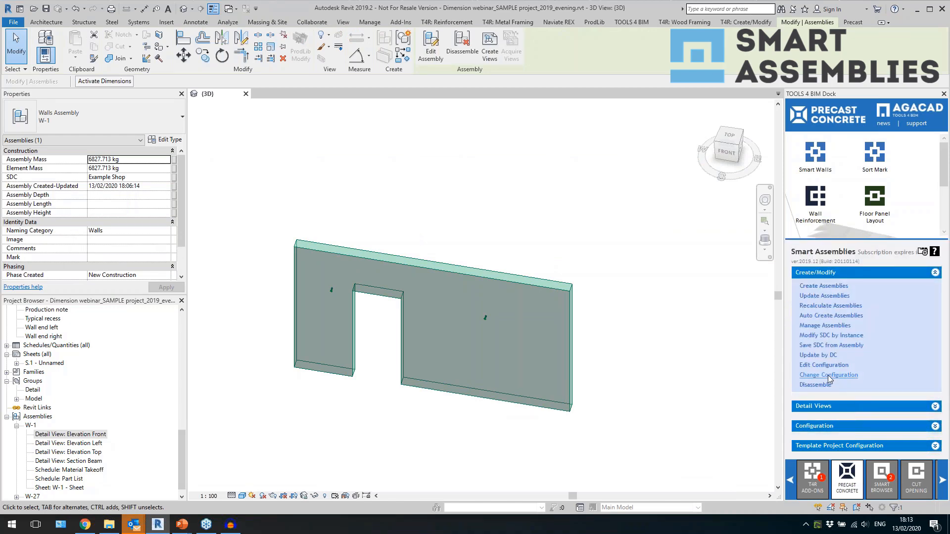
{"action": "left_click", "coordinate": [829, 374]}
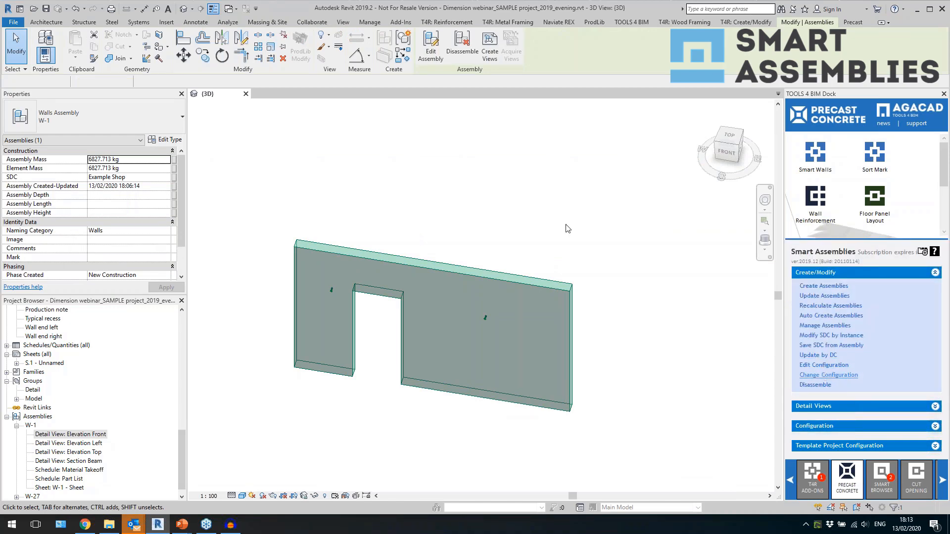
{"action": "left_click", "coordinate": [447, 239]}
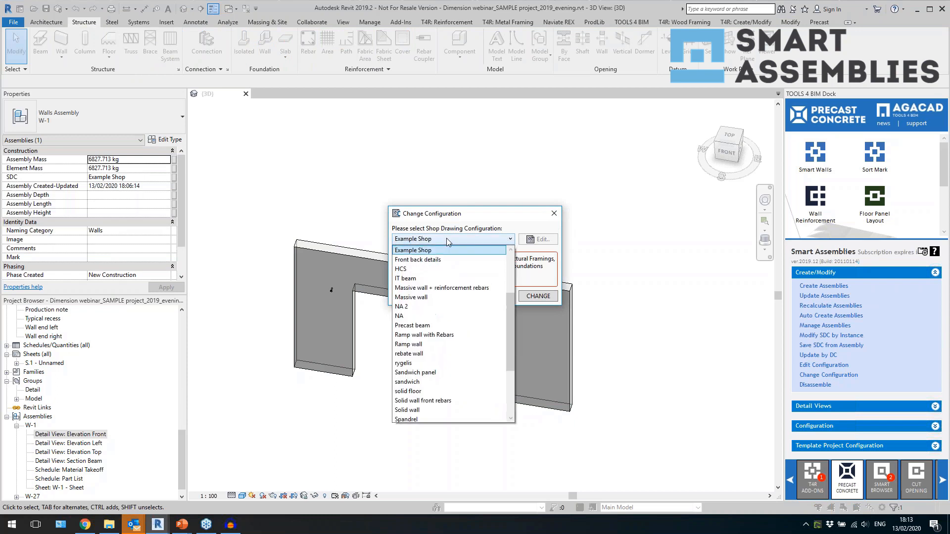
{"action": "scroll", "coordinate": [512, 321], "scroll_direction": "up", "scroll_amount": 3}
{"action": "left_click", "coordinate": [455, 250]}
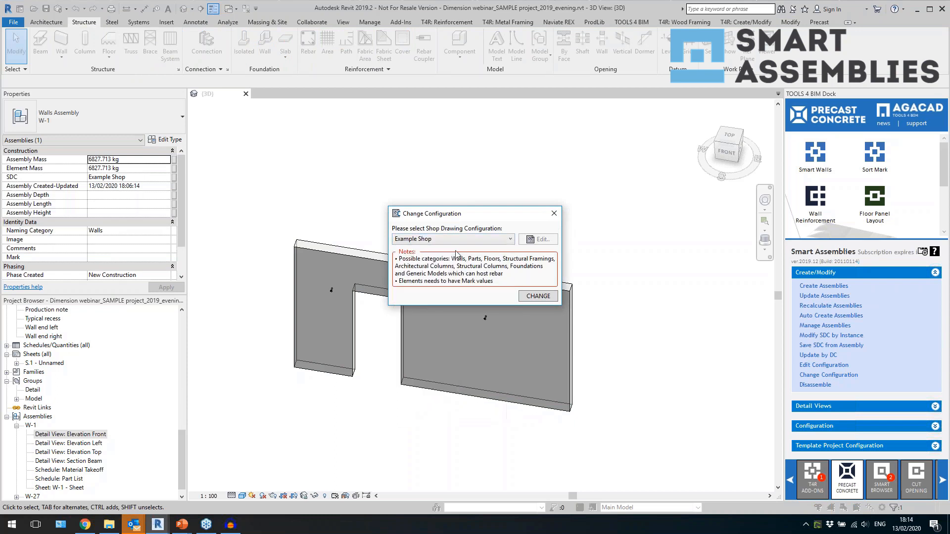
{"action": "left_click", "coordinate": [537, 296]}
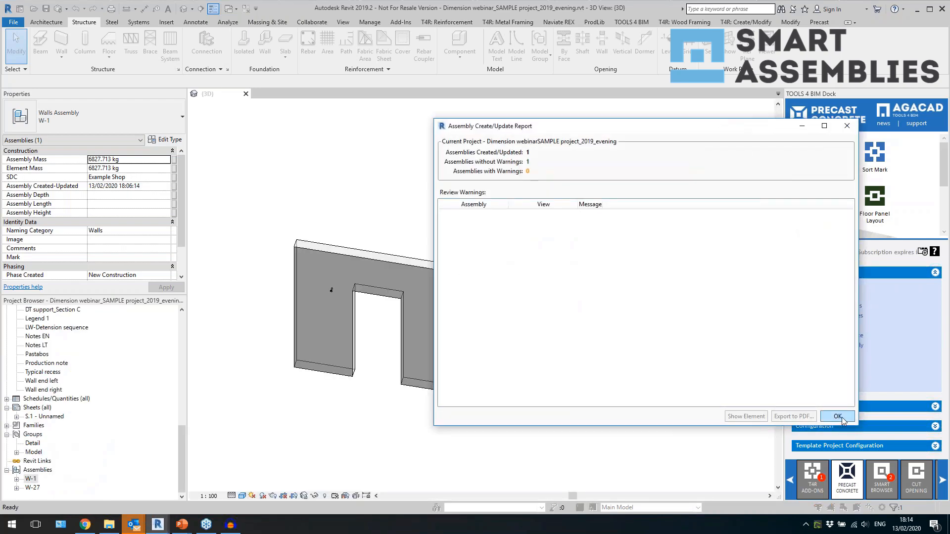
{"action": "left_click", "coordinate": [836, 416]}
Open W-1's Elevation Front detail view and examine the opening dimensions and the vertical dimension chain of the embedded plates.
{"action": "double_click", "coordinate": [35, 479]}
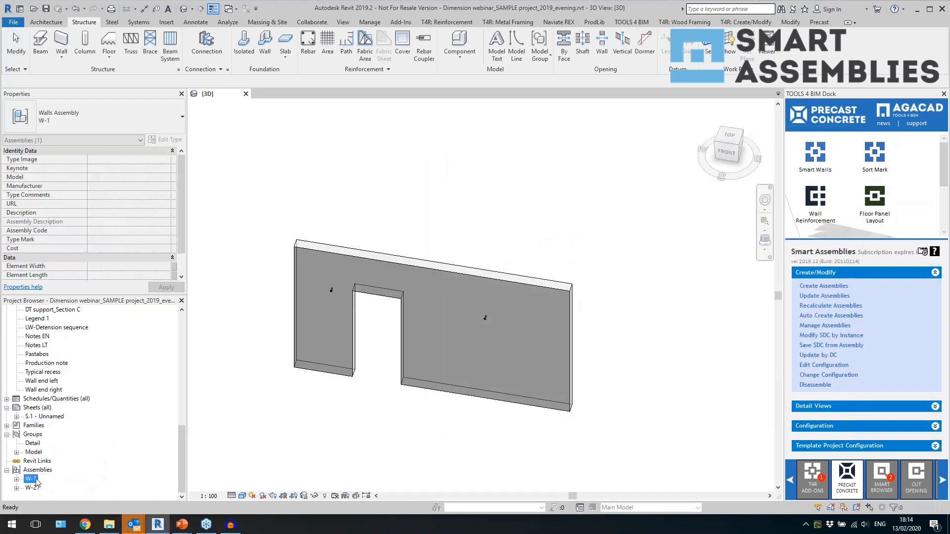
{"action": "double_click", "coordinate": [74, 444]}
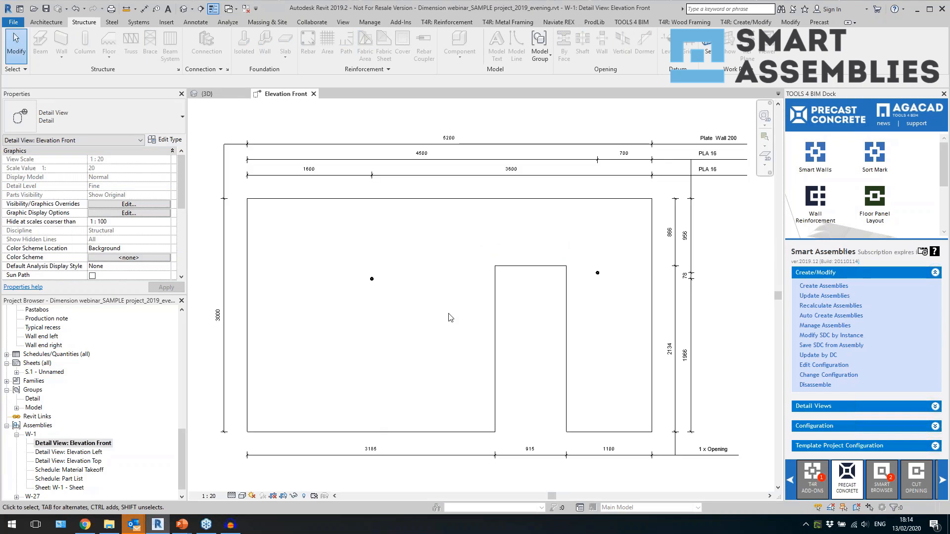
{"action": "scroll", "coordinate": [405, 295], "scroll_direction": "down", "scroll_amount": 2}
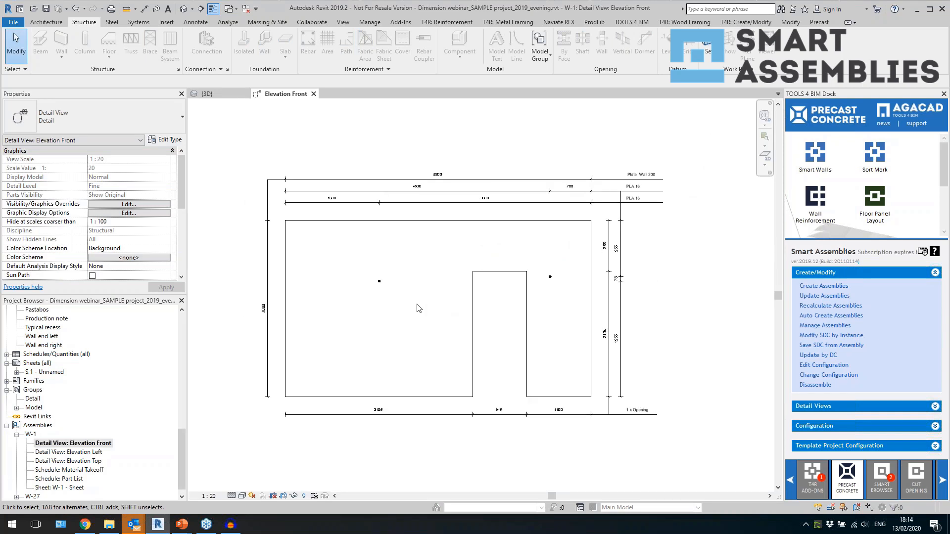
{"action": "scroll", "coordinate": [417, 308], "scroll_direction": "up", "scroll_amount": 1}
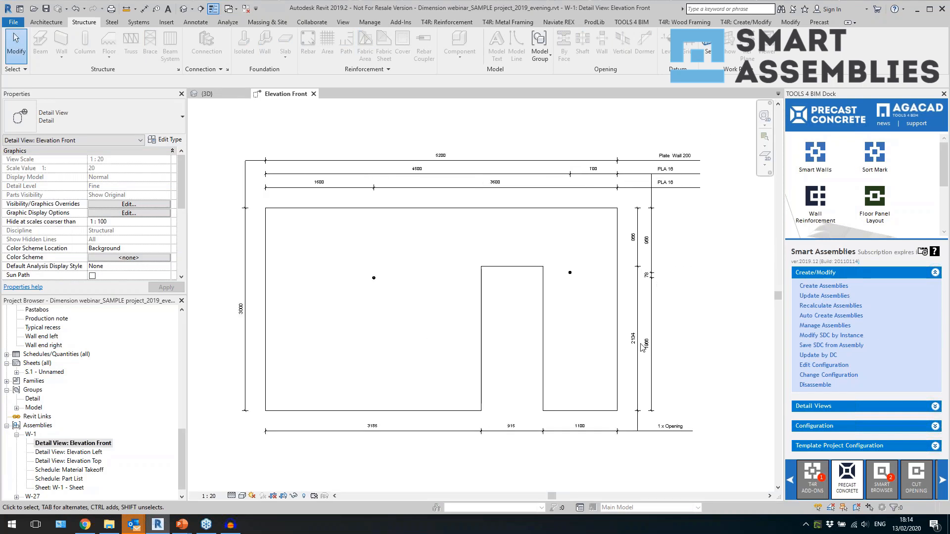
{"action": "left_click", "coordinate": [528, 436]}
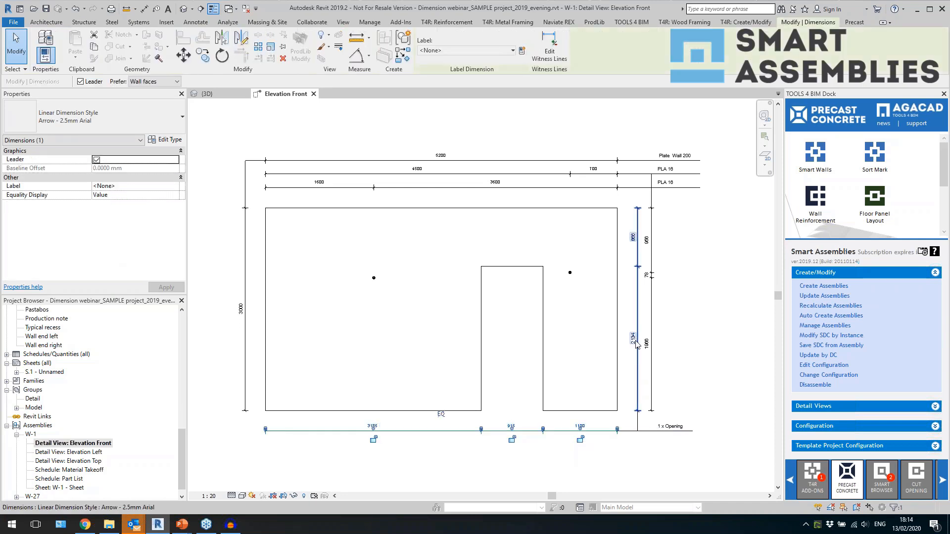
{"action": "key", "text": "Escape"}
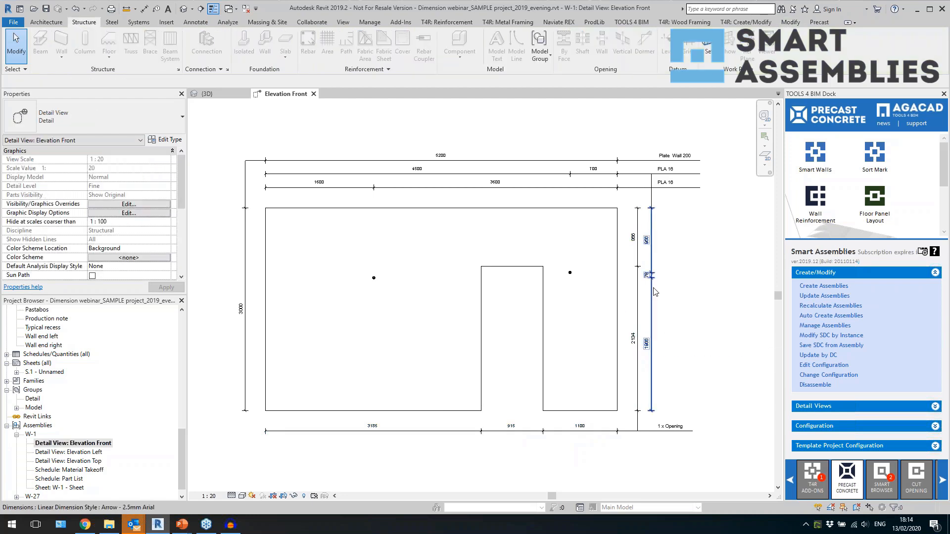
{"action": "left_click", "coordinate": [653, 291]}
{"action": "scroll", "coordinate": [682, 290], "scroll_direction": "up", "scroll_amount": 1}
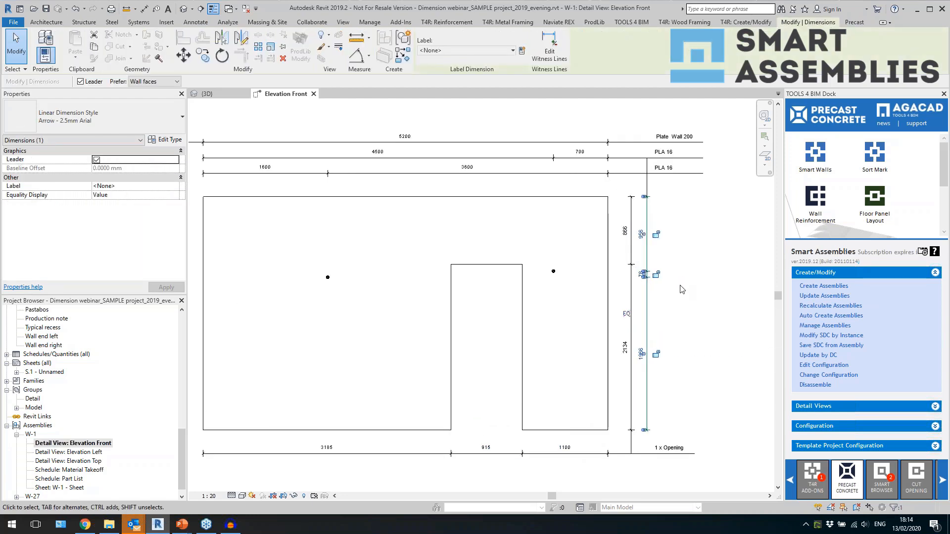
{"action": "key", "text": "Escape"}
{"action": "scroll", "coordinate": [683, 291], "scroll_direction": "down", "scroll_amount": 1}
Examine the horizontal plate dimension chains and the overall length dimension above the wall in the front elevation.
{"action": "left_click", "coordinate": [461, 188]}
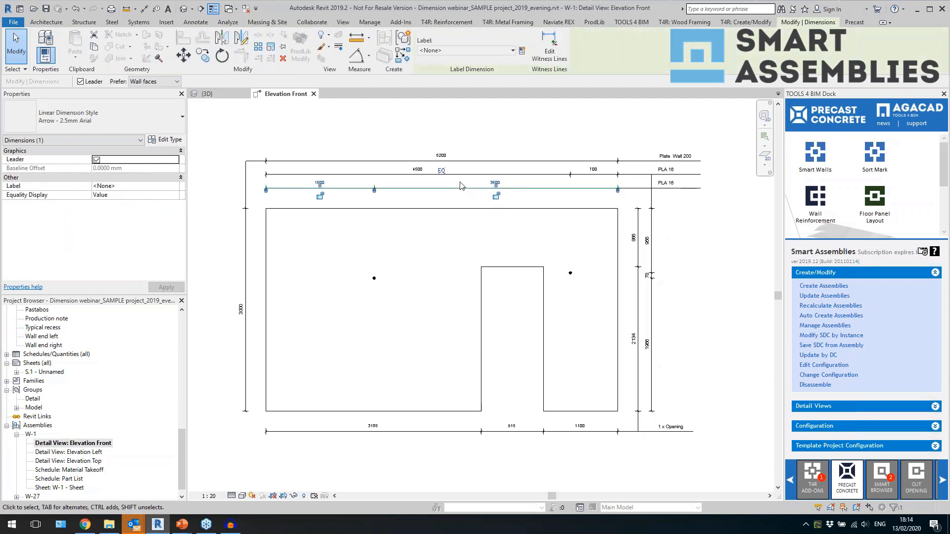
{"action": "left_click", "coordinate": [460, 174]}
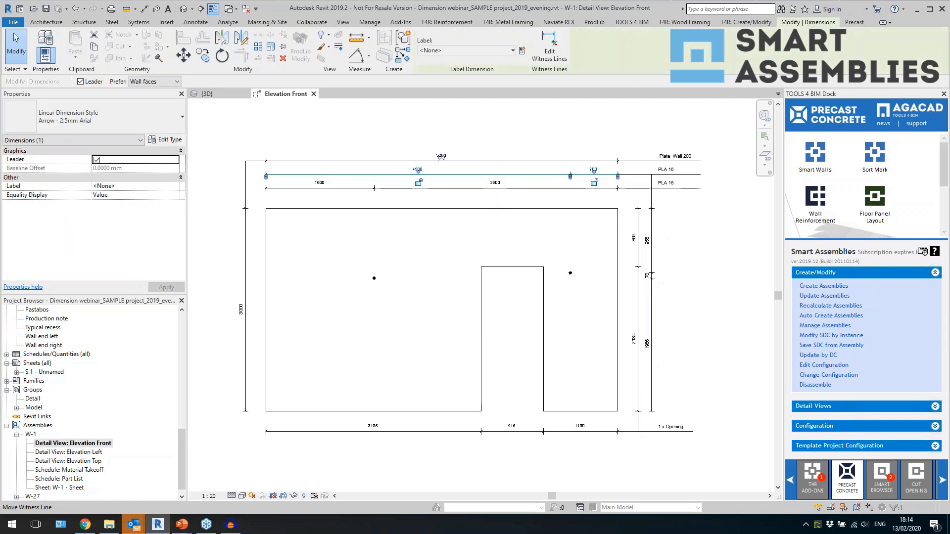
{"action": "left_click", "coordinate": [465, 188]}
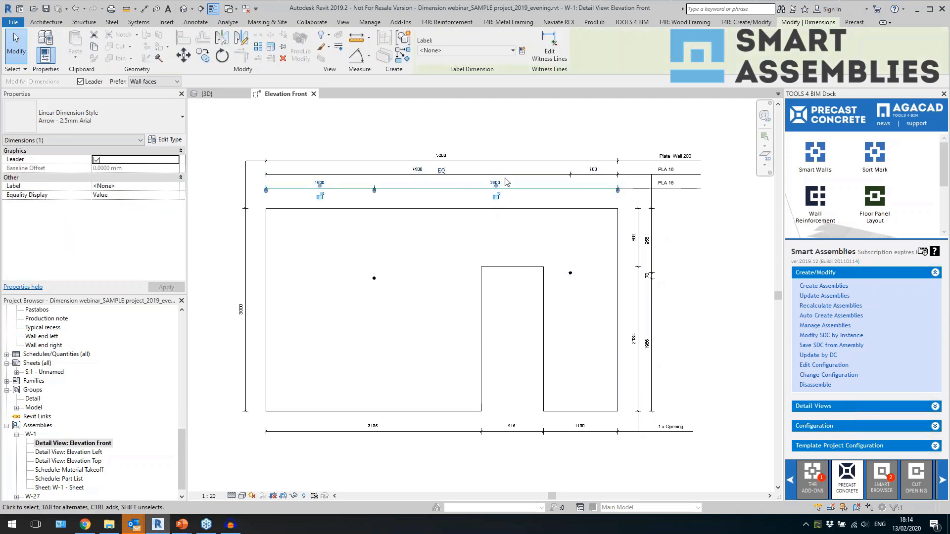
{"action": "left_click", "coordinate": [683, 227]}
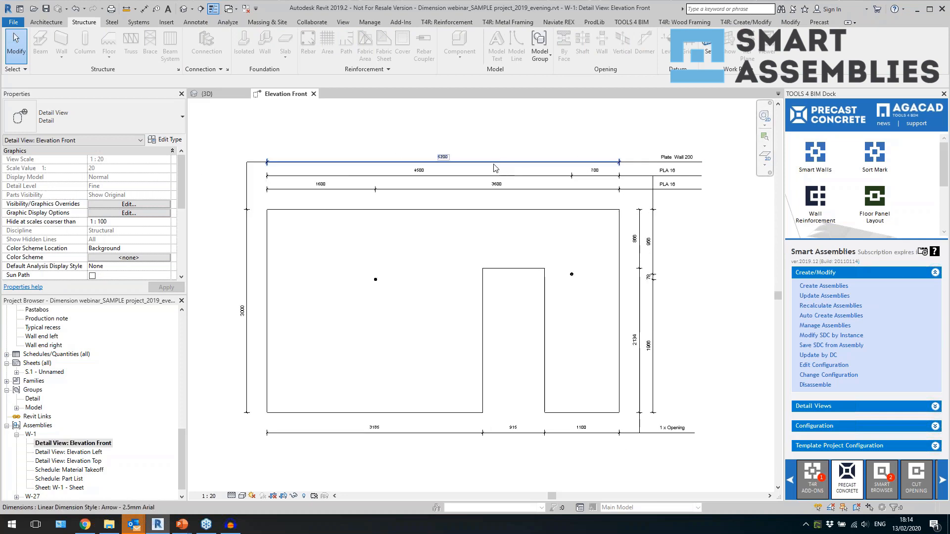
{"action": "left_click", "coordinate": [307, 162]}
{"action": "left_click", "coordinate": [241, 264]}
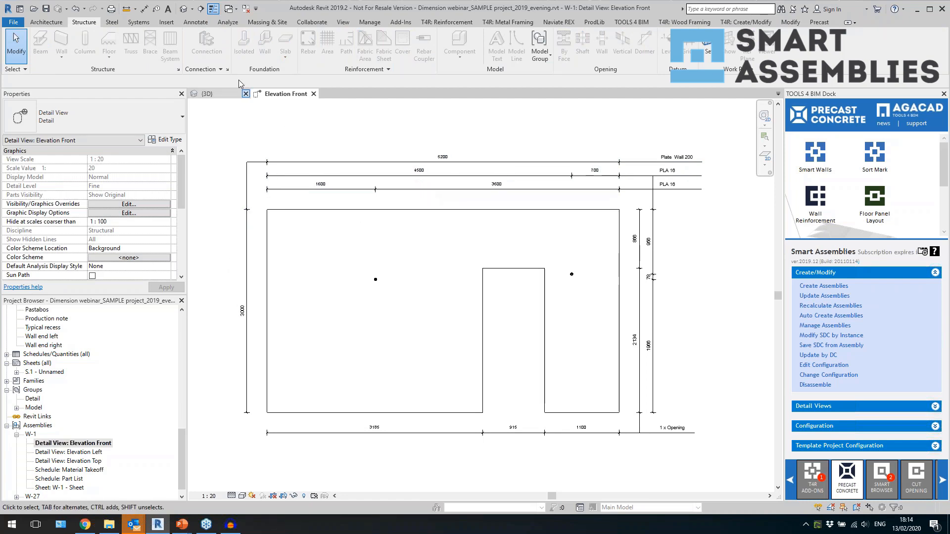
Return to the 3D view, close the elevation view and select the individual wall inside assembly W-1.
{"action": "left_click", "coordinate": [184, 9]}
{"action": "left_click", "coordinate": [246, 9]}
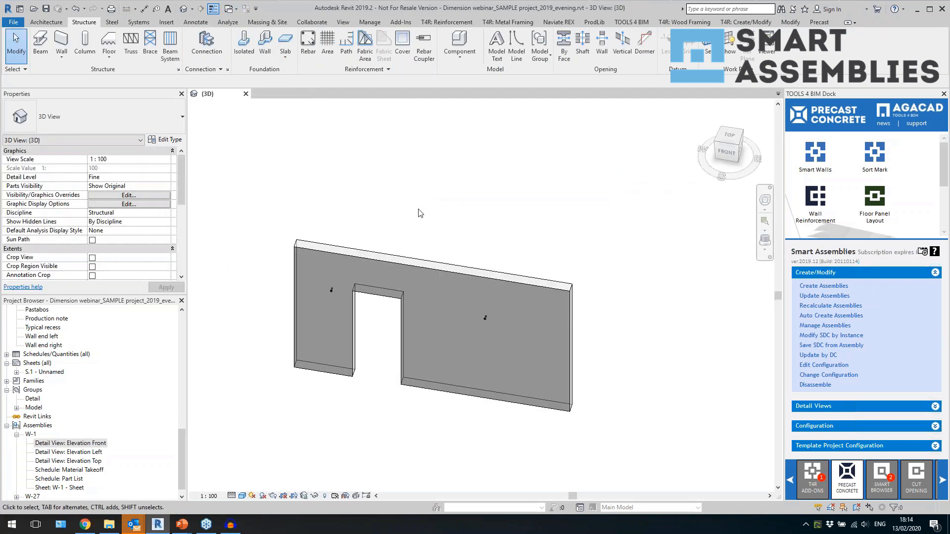
{"action": "left_click", "coordinate": [563, 290]}
{"action": "key", "text": "Tab"}
{"action": "left_click", "coordinate": [562, 290]}
{"action": "middle_click_drag", "start_coordinate": [648, 383], "coordinate": [604, 321]}
Start inserting Smart Connections elements into the selected wall and choose the Webinar wall details configuration.
{"action": "scroll", "coordinate": [824, 208], "scroll_direction": "down", "scroll_amount": 3}
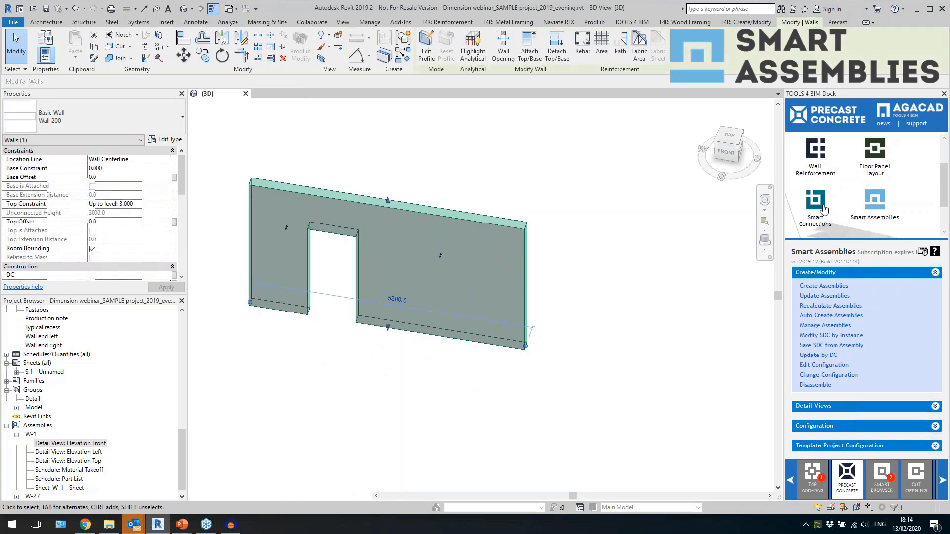
{"action": "left_click", "coordinate": [816, 203]}
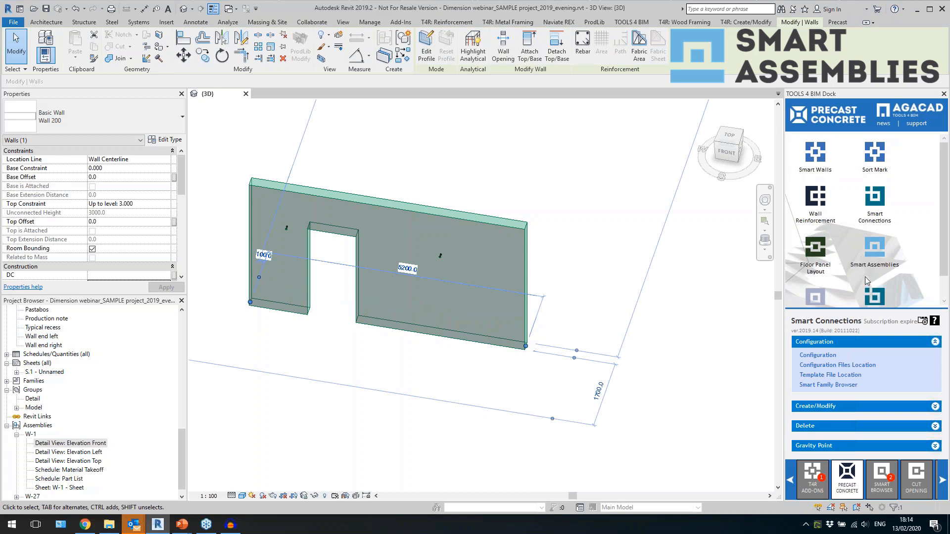
{"action": "left_click", "coordinate": [832, 407]}
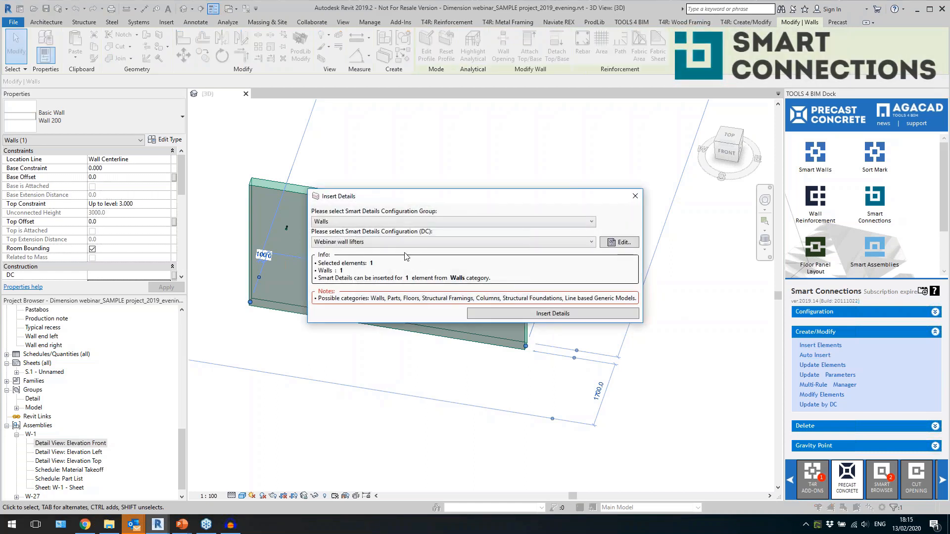
{"action": "left_click", "coordinate": [405, 242]}
{"action": "left_click", "coordinate": [448, 281]}
Open the Webinar wall configuration and review the detail type, side, offsets and layout direction of its side-face Rebate: R250 detail.
{"action": "left_click", "coordinate": [615, 243]}
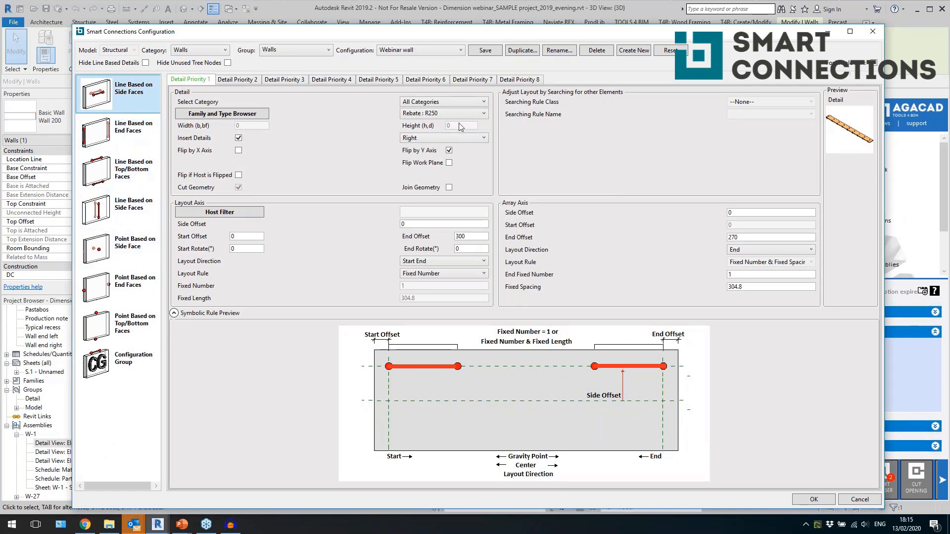
{"action": "left_click", "coordinate": [409, 115]}
{"action": "left_click", "coordinate": [409, 114]}
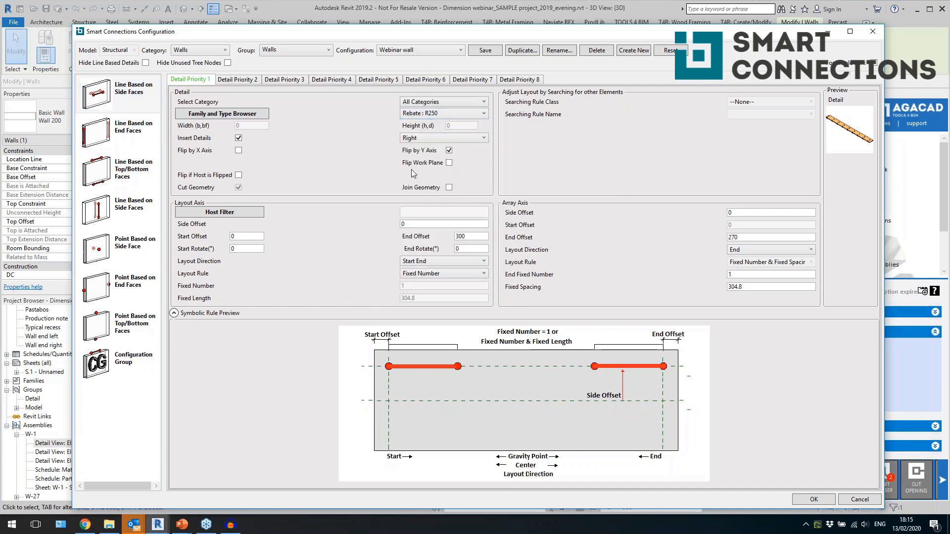
{"action": "left_click", "coordinate": [417, 135]}
{"action": "left_click", "coordinate": [417, 135]}
{"action": "left_click", "coordinate": [441, 263]}
{"action": "left_click_drag", "start_coordinate": [468, 236], "coordinate": [432, 243]}
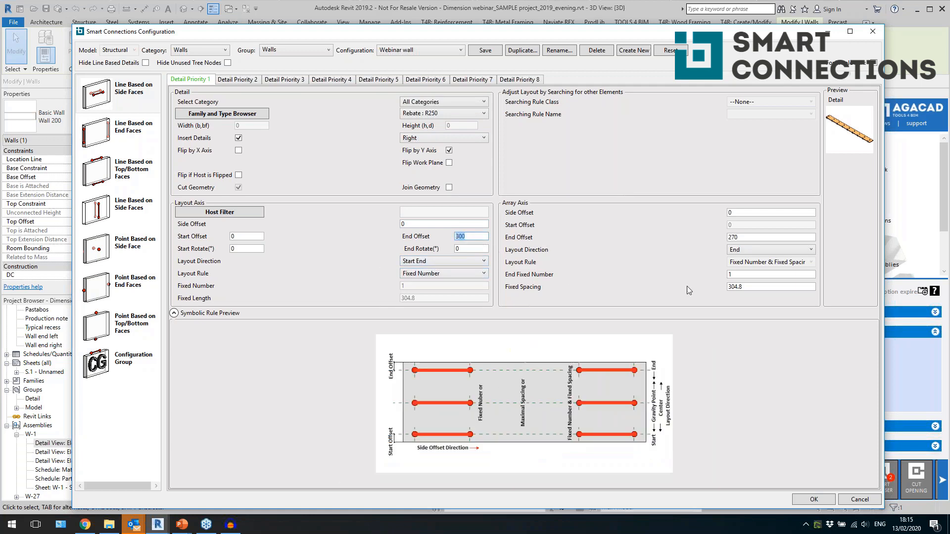
{"action": "left_click", "coordinate": [755, 255]}
{"action": "left_click", "coordinate": [756, 255]}
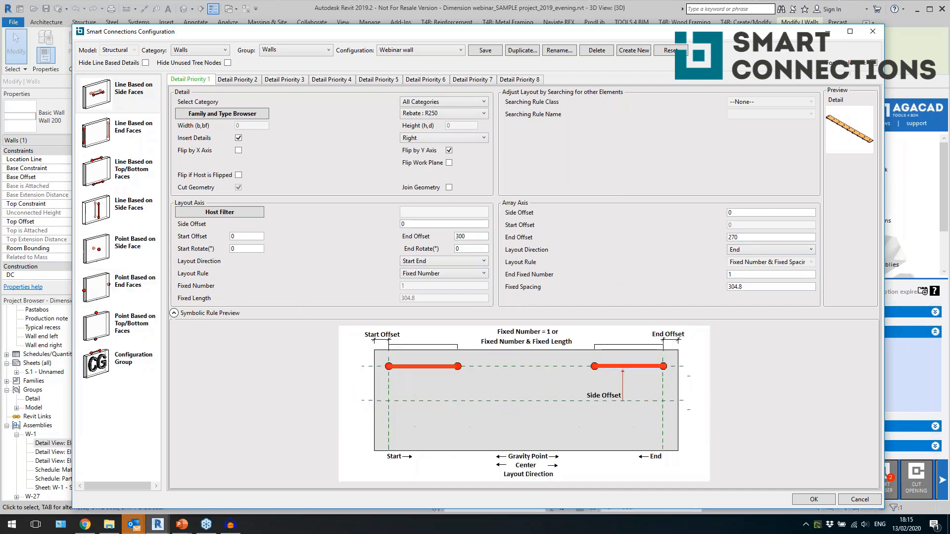
Review the configuration's point-based top and bottom face details in priorities 1 and 2, and close it without saving.
{"action": "left_click", "coordinate": [114, 243]}
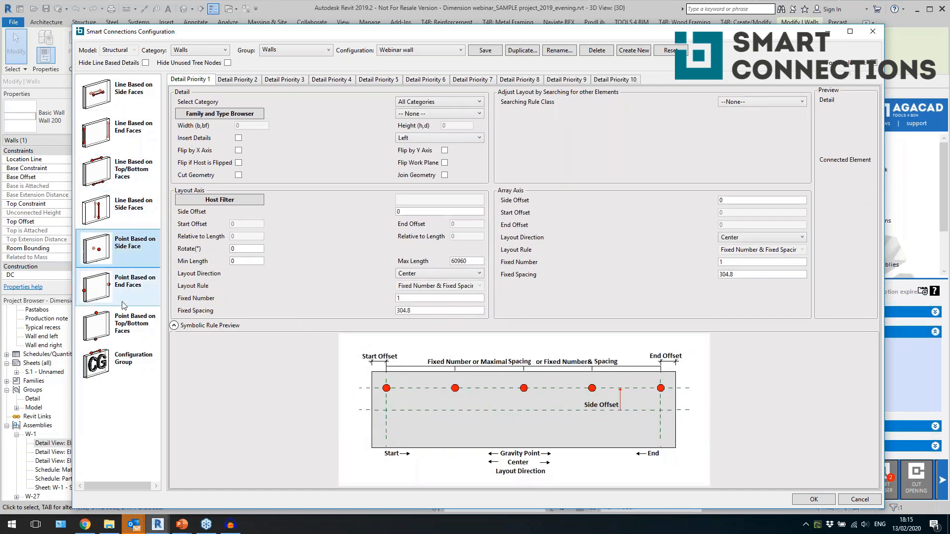
{"action": "left_click", "coordinate": [125, 328]}
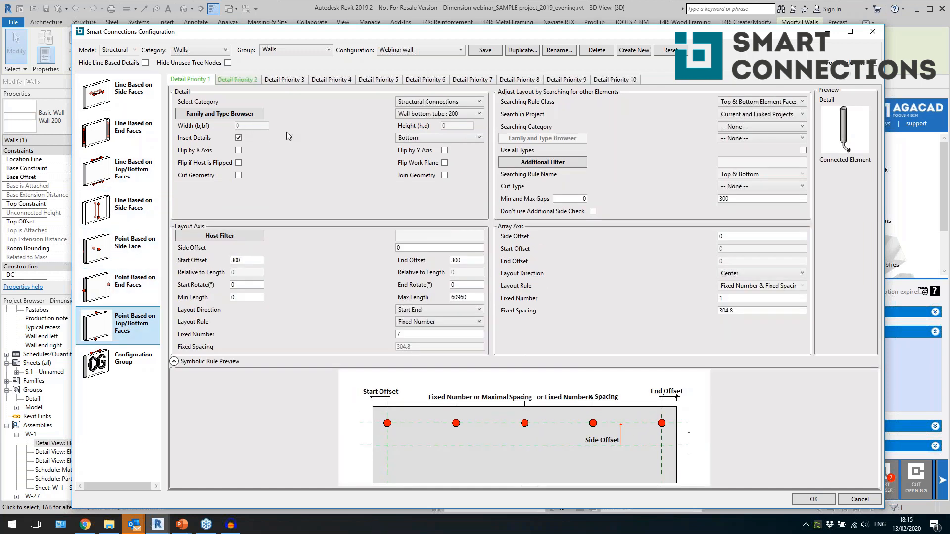
{"action": "left_click", "coordinate": [411, 139]}
{"action": "left_click", "coordinate": [412, 138]}
{"action": "left_click", "coordinate": [438, 114]}
{"action": "left_click", "coordinate": [438, 114]}
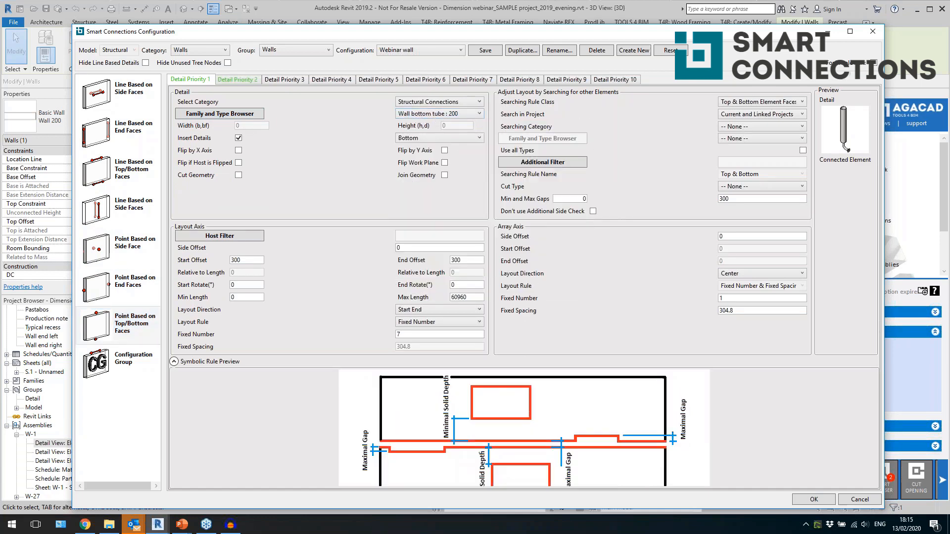
{"action": "left_click", "coordinate": [251, 83]}
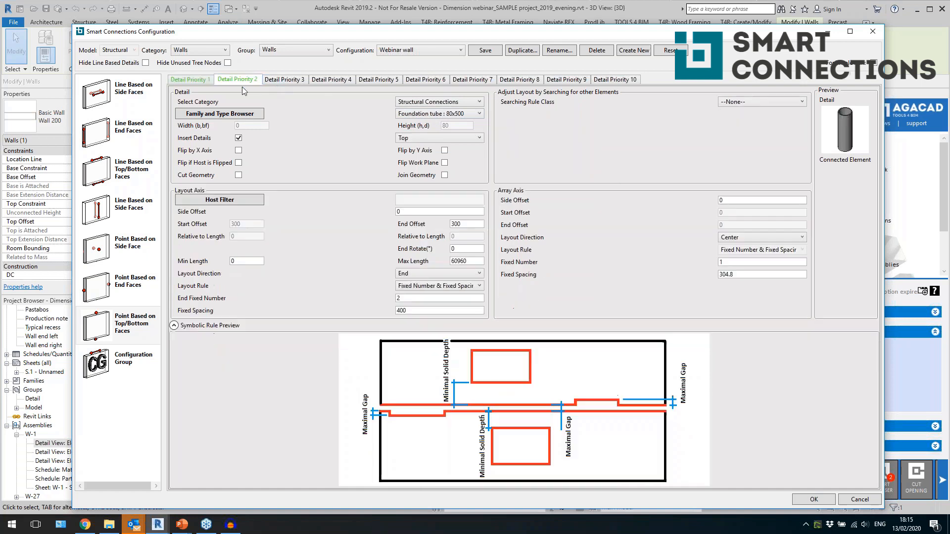
{"action": "left_click", "coordinate": [848, 499]}
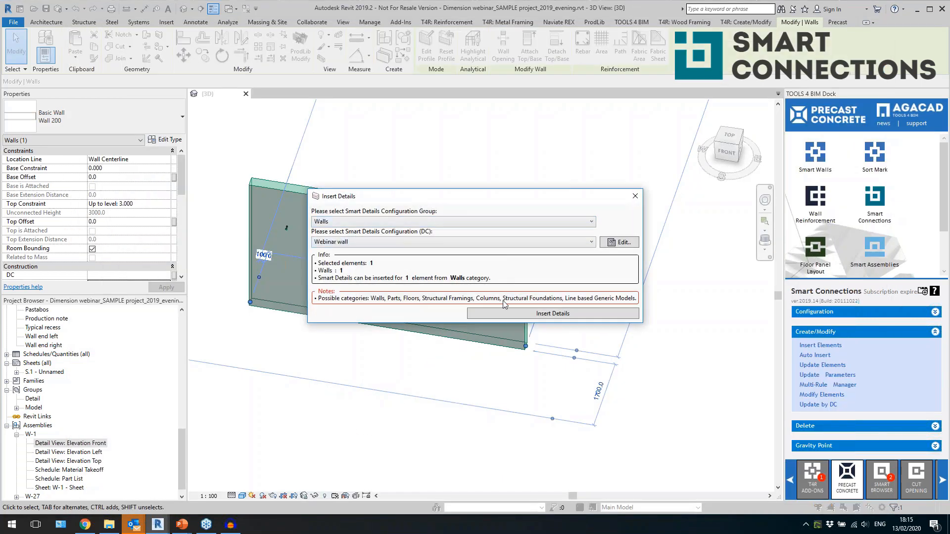
Insert the Webinar wall details into the wall and inspect a top foundation tube and a wall bottom tube.
{"action": "left_click", "coordinate": [493, 314]}
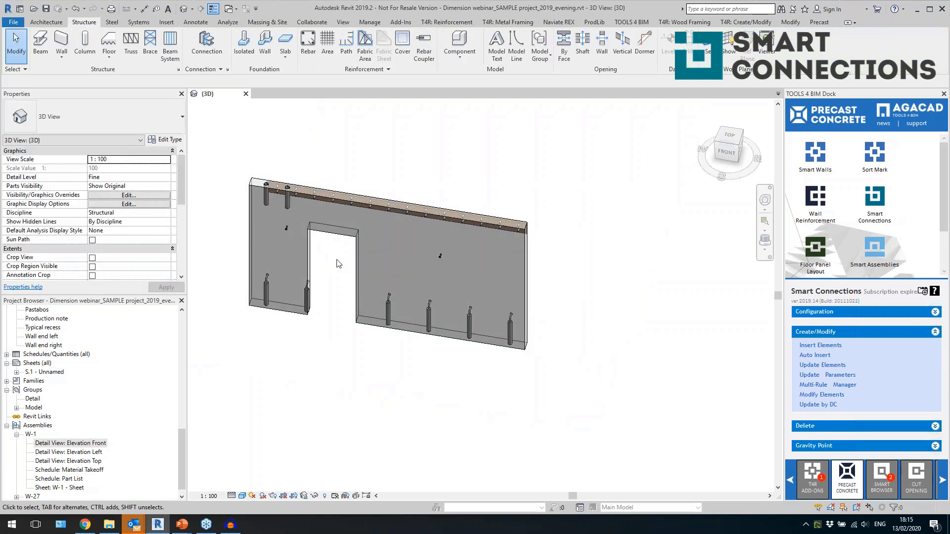
{"action": "left_click", "coordinate": [275, 210]}
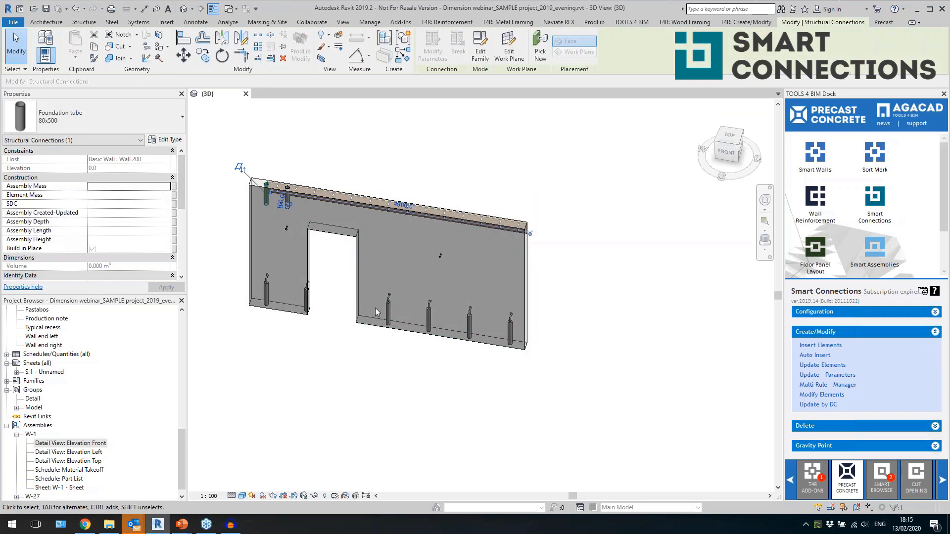
{"action": "left_click", "coordinate": [362, 369]}
{"action": "scroll", "coordinate": [307, 328], "scroll_direction": "up", "scroll_amount": 2}
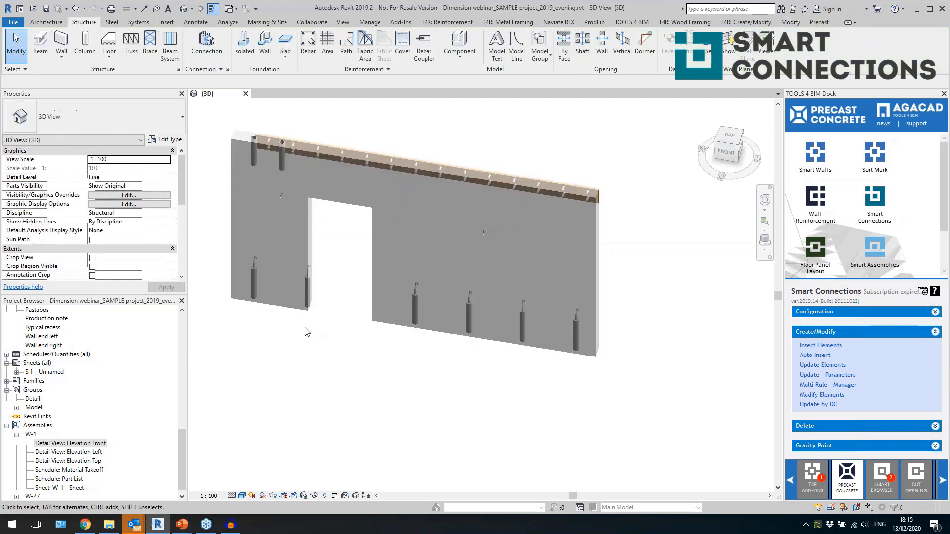
{"action": "left_click", "coordinate": [308, 286]}
{"action": "scroll", "coordinate": [395, 340], "scroll_direction": "down", "scroll_amount": 1}
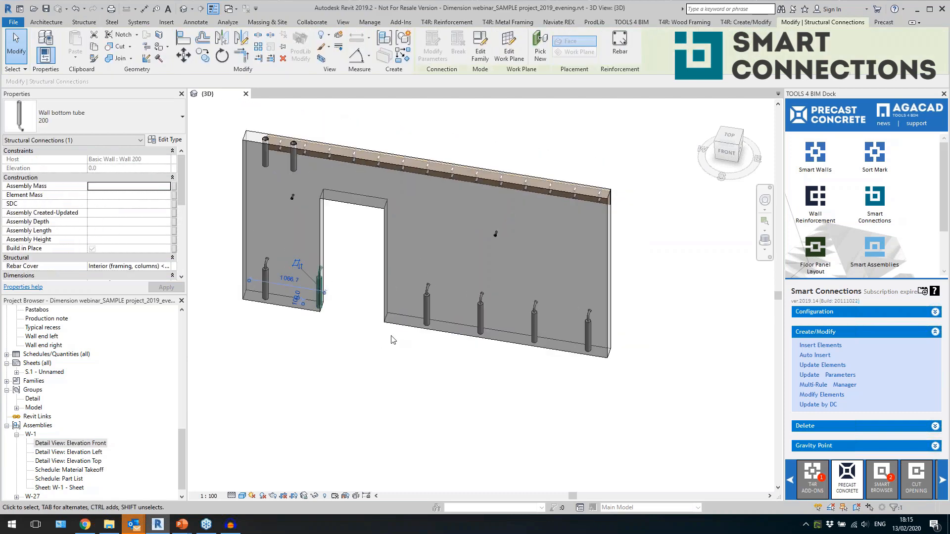
Set the selected wall bottom tube's distance from the wall end to 700 mm.
{"action": "left_click", "coordinate": [296, 298]}
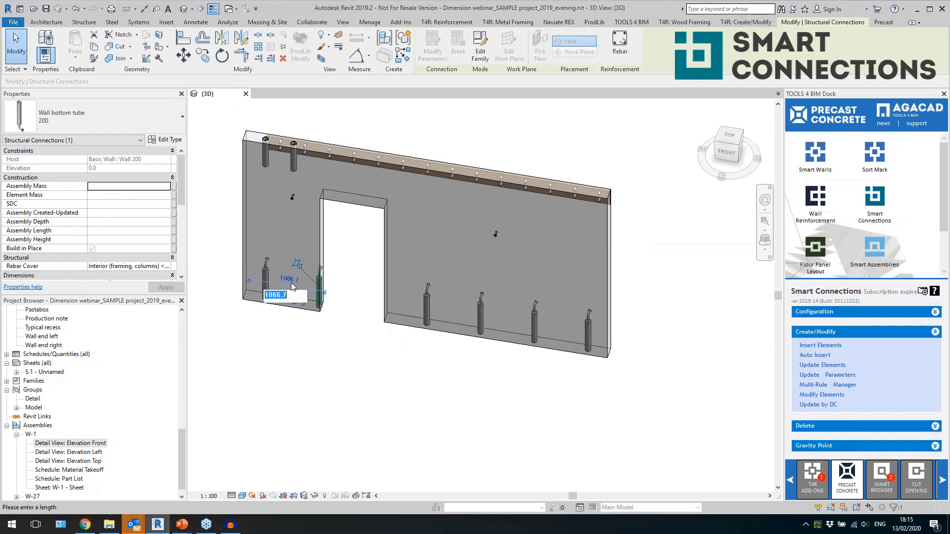
{"action": "type", "text": "700"}
{"action": "key", "text": "Return"}
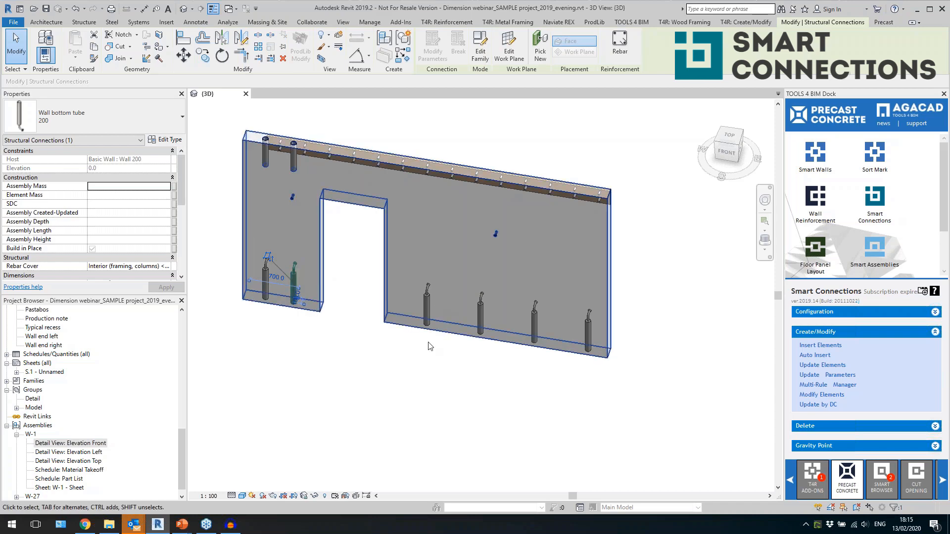
{"action": "left_click", "coordinate": [435, 366]}
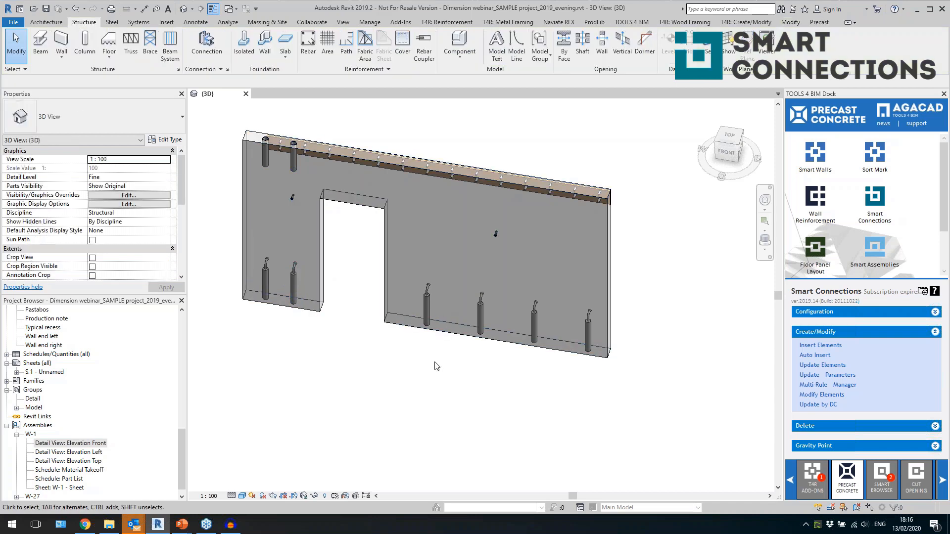
Update wall assembly W-1 with Smart Assemblies and open its Elevation Front detail view.
{"action": "left_click", "coordinate": [415, 328]}
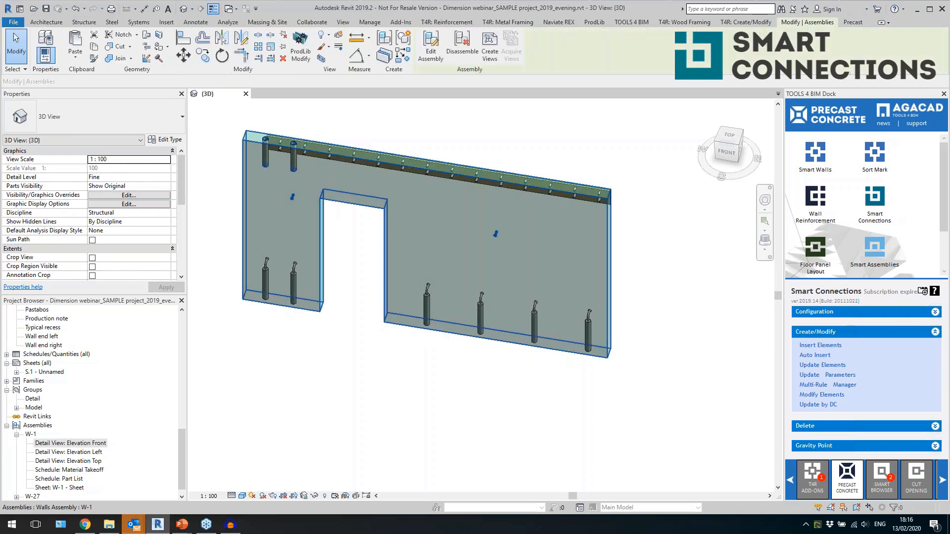
{"action": "left_click", "coordinate": [877, 250]}
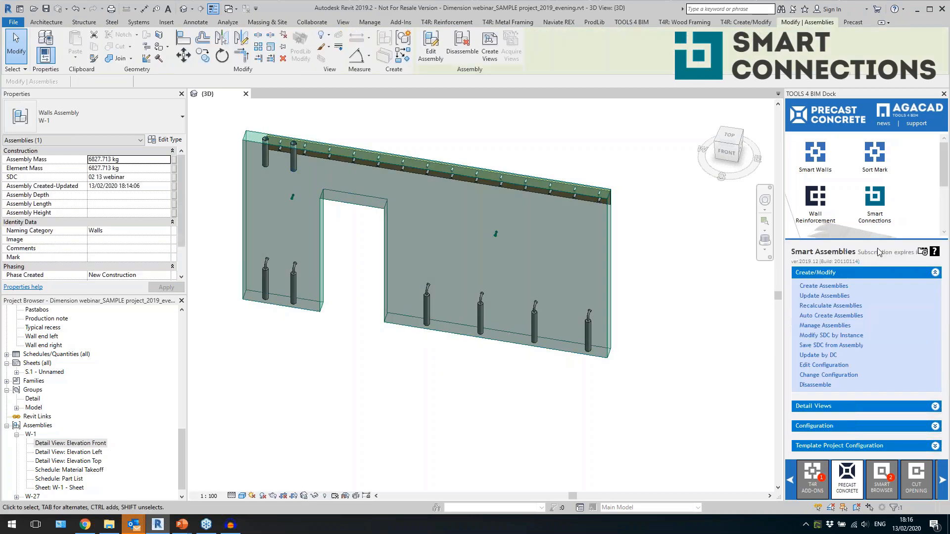
{"action": "left_click", "coordinate": [818, 302]}
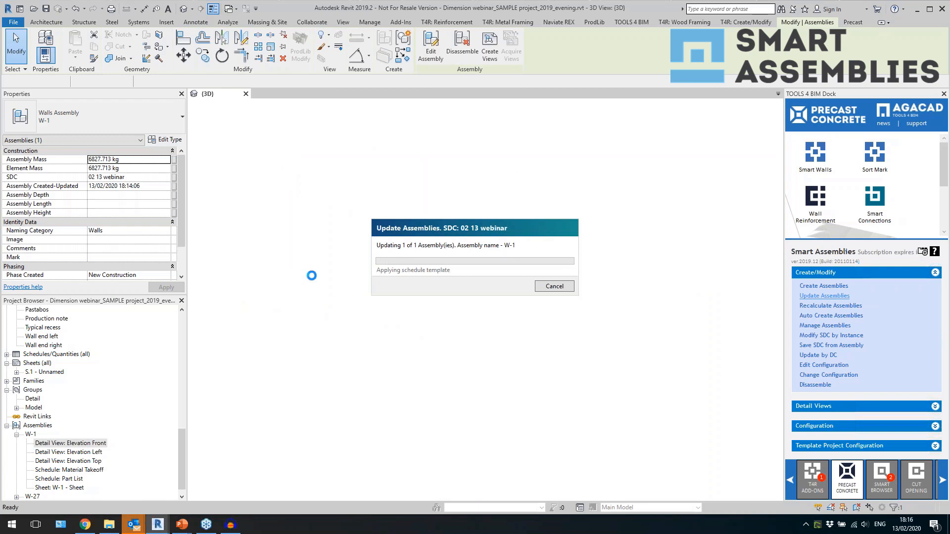
{"action": "left_click", "coordinate": [836, 417]}
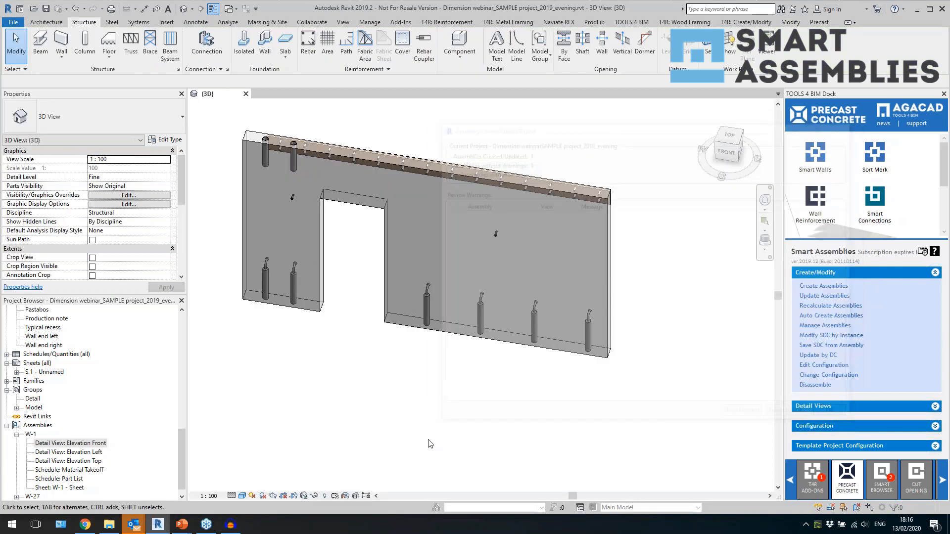
{"action": "double_click", "coordinate": [104, 444]}
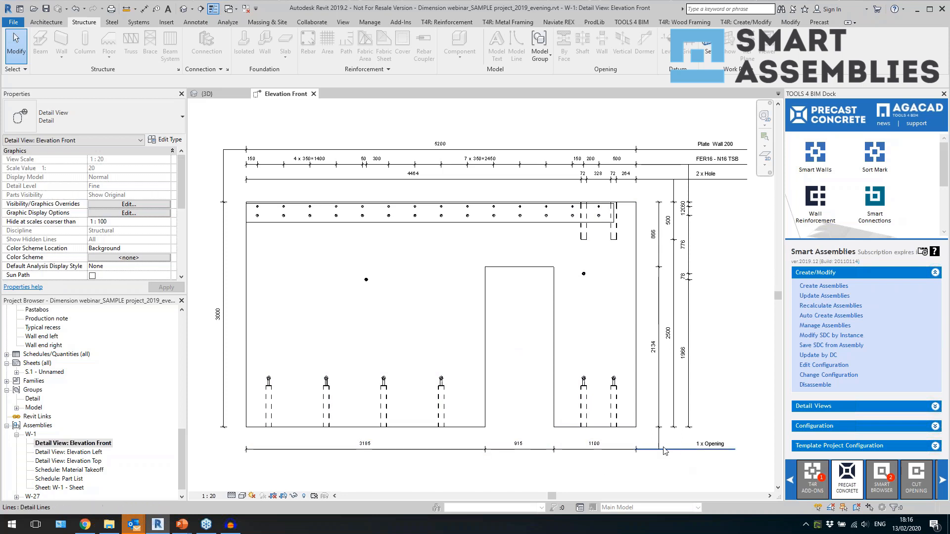
Examine the tube dimension line beside the wall and the hole and FER16 - N16 TSB dimension lines above it.
{"action": "left_click", "coordinate": [674, 312]}
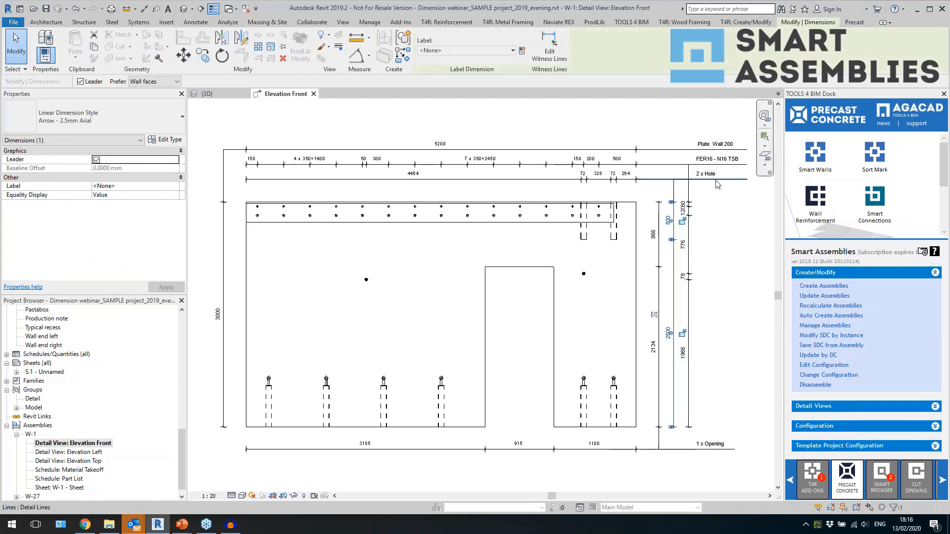
{"action": "scroll", "coordinate": [715, 179], "scroll_direction": "up", "scroll_amount": 2}
{"action": "left_click", "coordinate": [583, 179]}
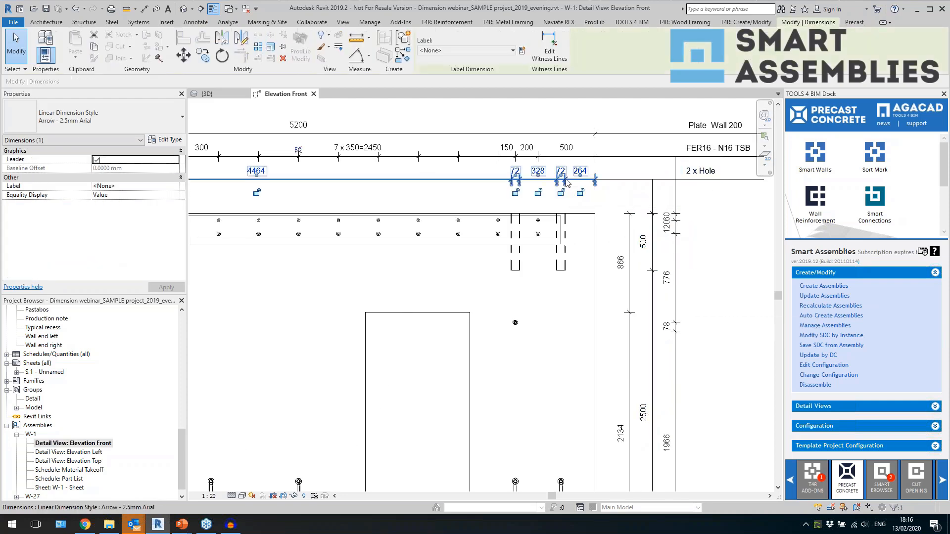
{"action": "scroll", "coordinate": [609, 203], "scroll_direction": "up", "scroll_amount": 1}
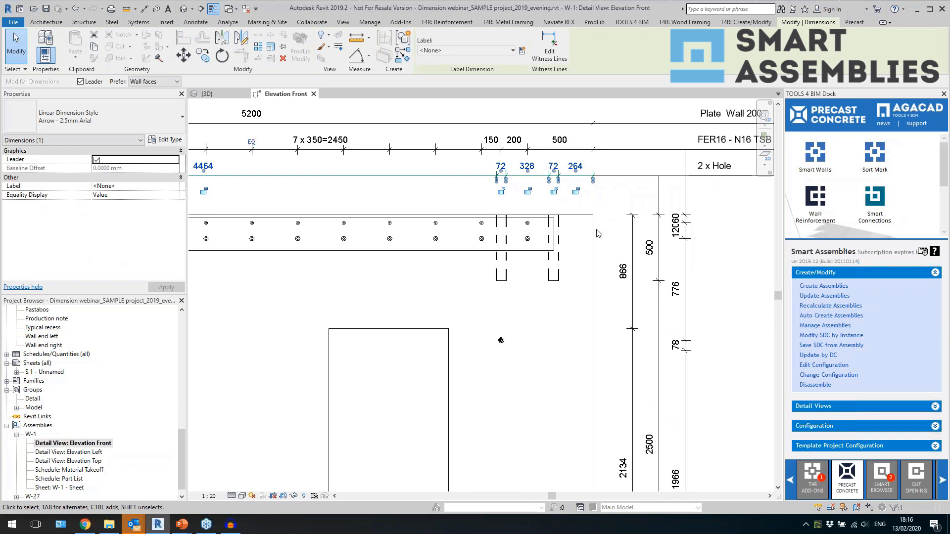
{"action": "scroll", "coordinate": [554, 294], "scroll_direction": "down", "scroll_amount": 1}
{"action": "key", "text": "Escape"}
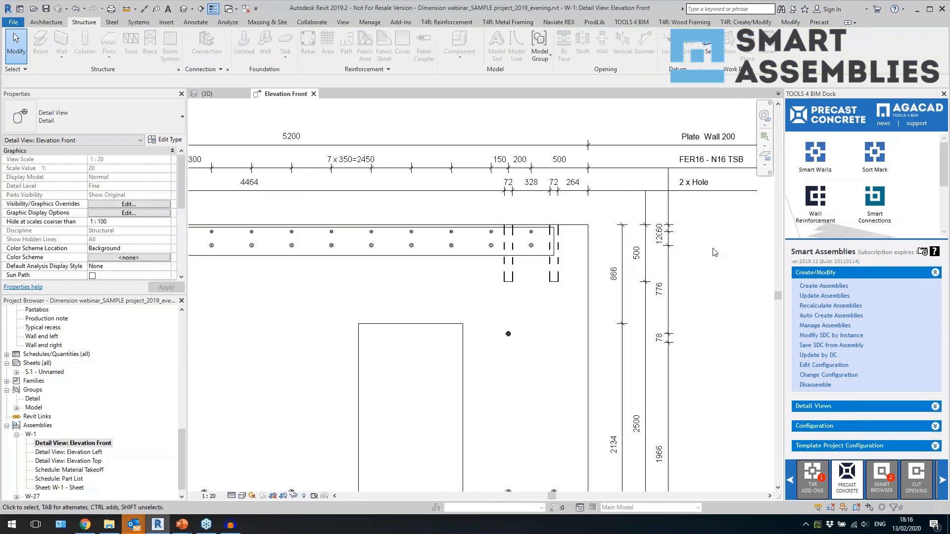
{"action": "scroll", "coordinate": [713, 253], "scroll_direction": "down", "scroll_amount": 2}
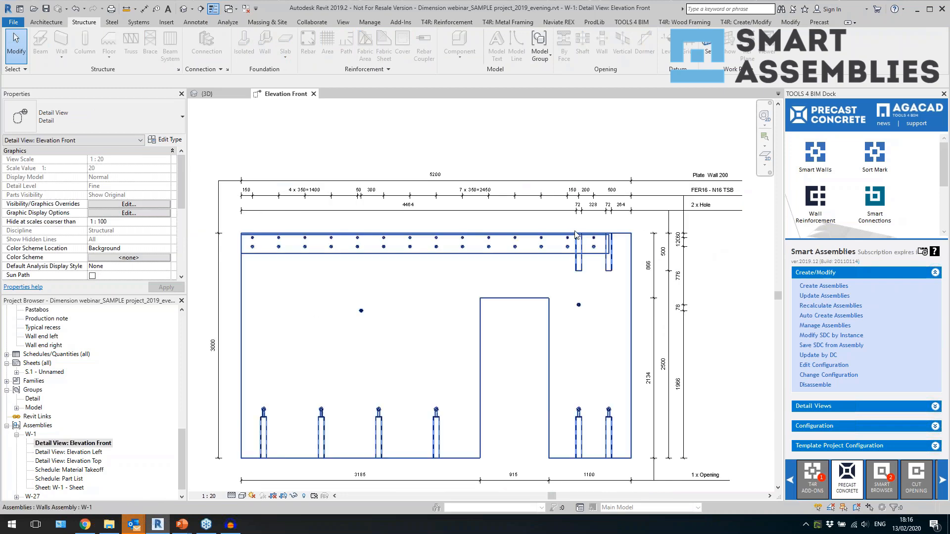
{"action": "left_click", "coordinate": [553, 199]}
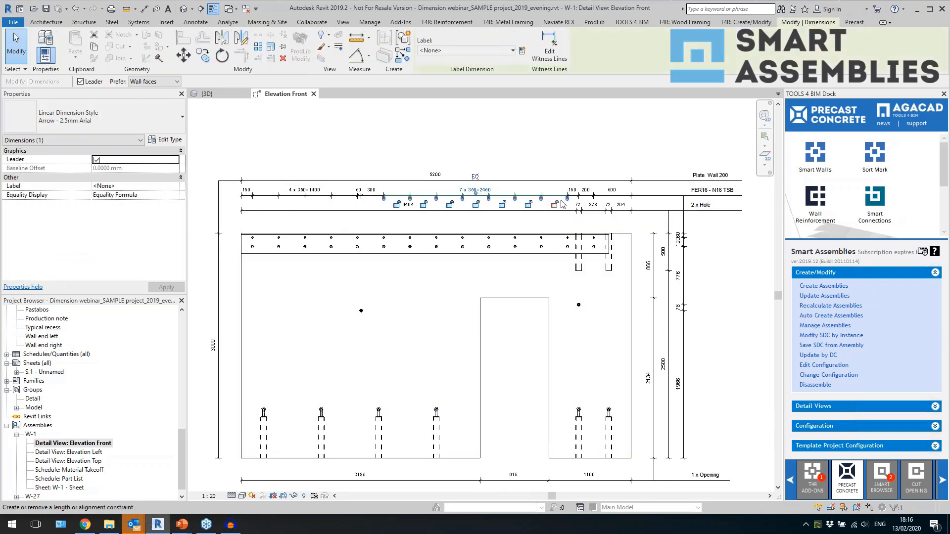
{"action": "left_click", "coordinate": [368, 198]}
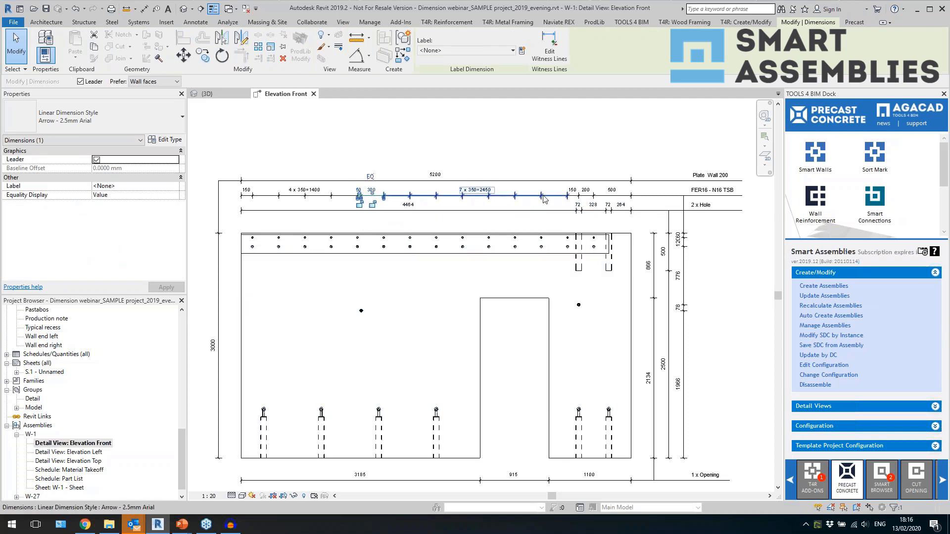
Extend the witness lines of the 50 and 300 mm dimensions above the wall down towards the details they measure.
{"action": "scroll", "coordinate": [376, 228], "scroll_direction": "up", "scroll_amount": 2}
{"action": "left_click_drag", "start_coordinate": [388, 184], "coordinate": [395, 253]}
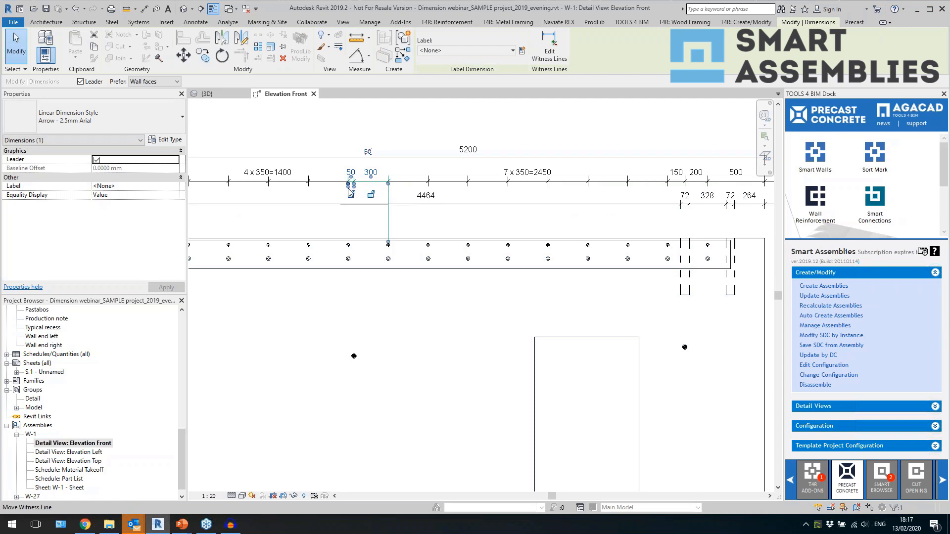
{"action": "left_click_drag", "start_coordinate": [351, 191], "coordinate": [376, 483]}
{"action": "scroll", "coordinate": [357, 188], "scroll_direction": "up", "scroll_amount": 2}
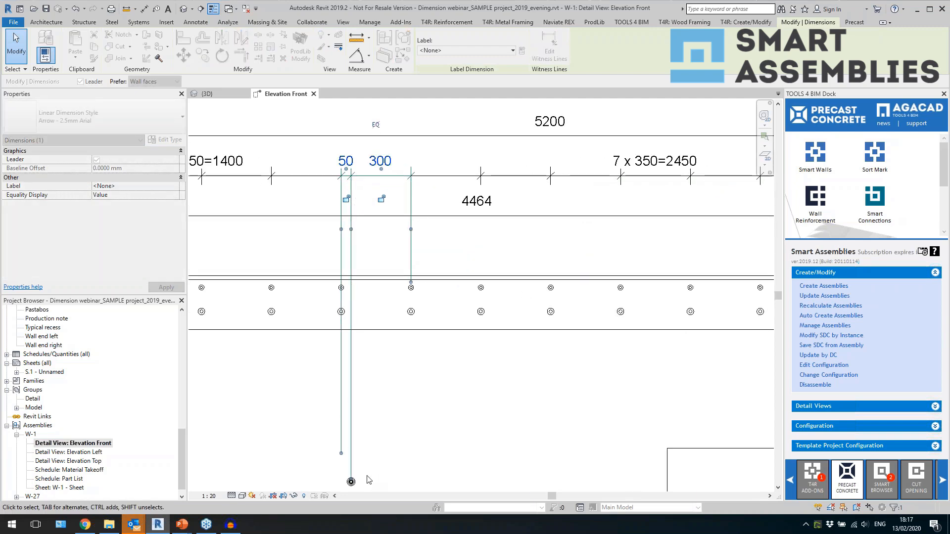
{"action": "scroll", "coordinate": [366, 257], "scroll_direction": "down", "scroll_amount": 4}
{"action": "left_click", "coordinate": [406, 184]}
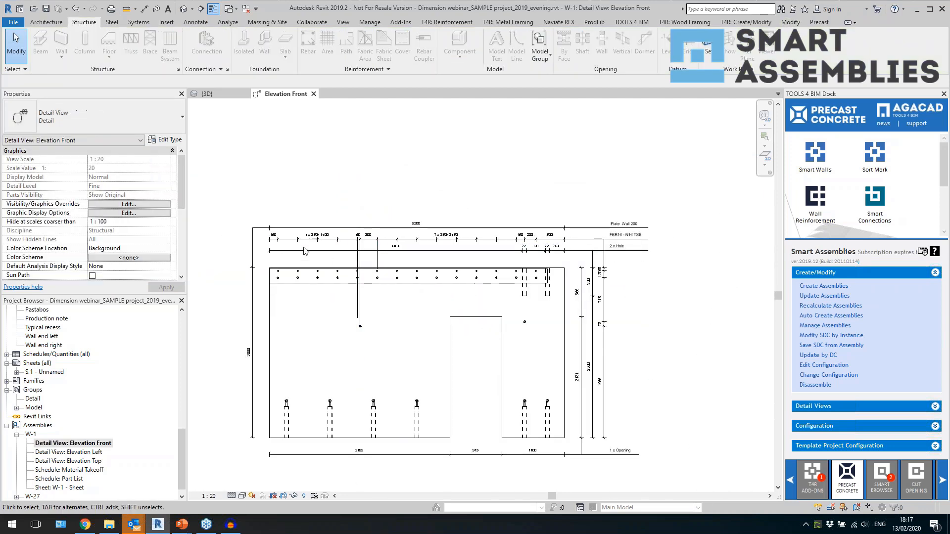
Inspect the FER16 - N16 TSB text note at the end of its dimension line and the overall dimensioned front elevation.
{"action": "scroll", "coordinate": [624, 238], "scroll_direction": "up", "scroll_amount": 1}
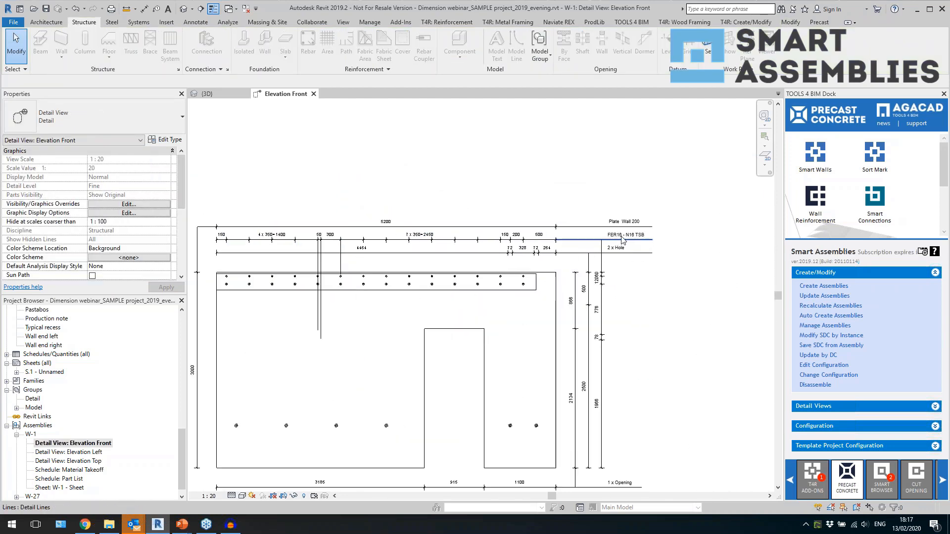
{"action": "left_click", "coordinate": [623, 232]}
{"action": "scroll", "coordinate": [609, 227], "scroll_direction": "up", "scroll_amount": 3}
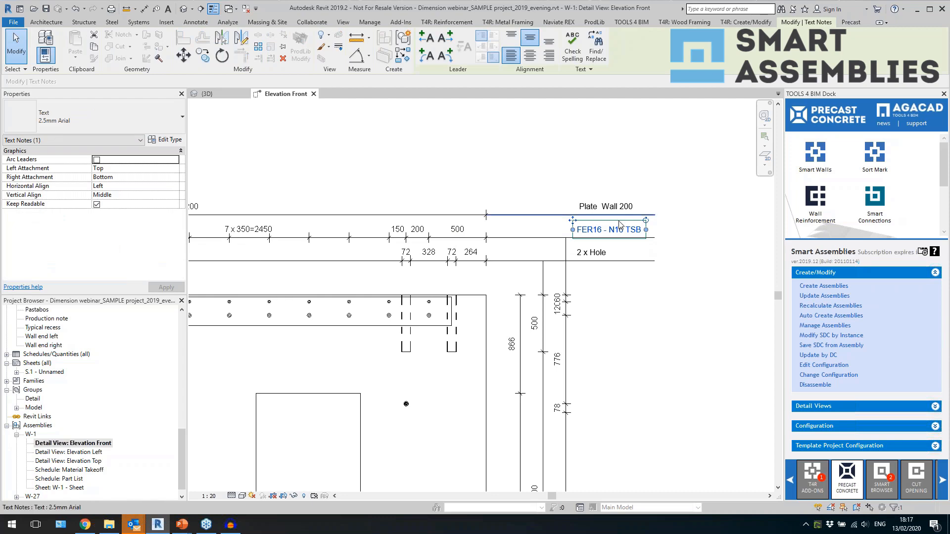
{"action": "left_click", "coordinate": [683, 178]}
{"action": "scroll", "coordinate": [683, 178], "scroll_direction": "down", "scroll_amount": 3}
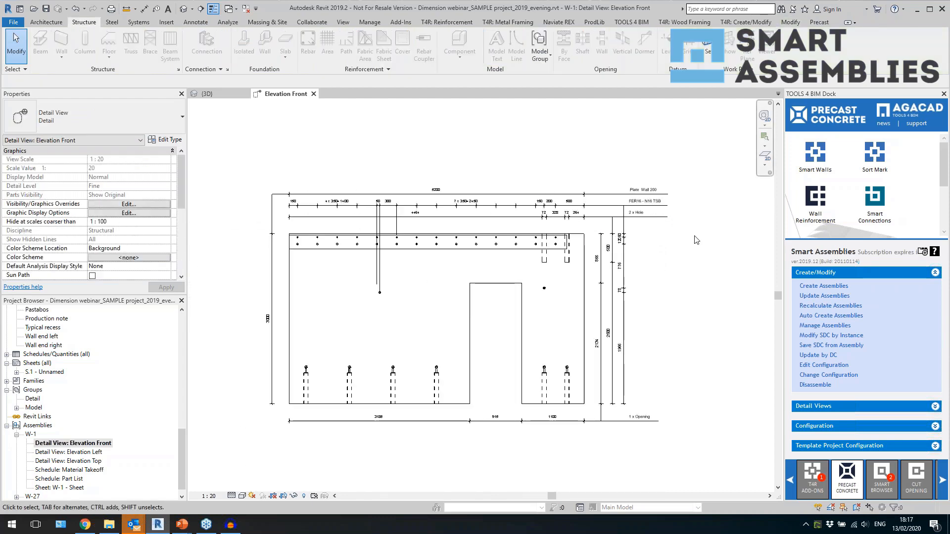
{"action": "scroll", "coordinate": [658, 282], "scroll_direction": "up", "scroll_amount": 1}
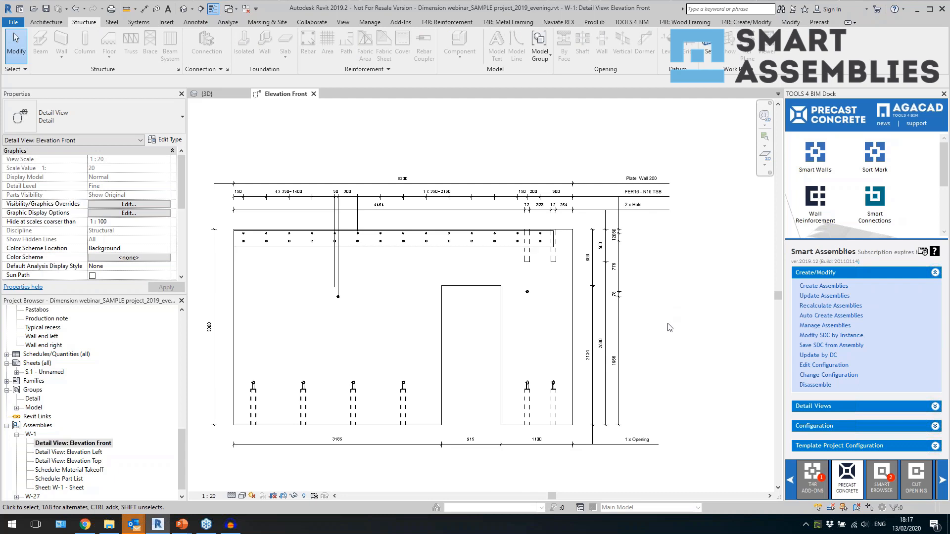
Review the hosted metal details rules and 02 13 wall front dimension configuration within the shop drawing configurations, and close them without saving.
{"action": "left_click", "coordinate": [814, 427]}
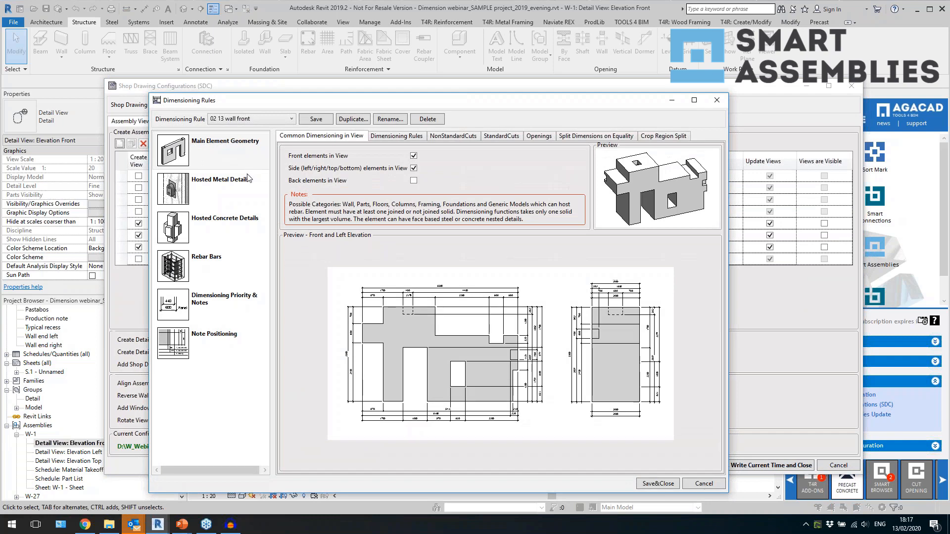
{"action": "left_click", "coordinate": [246, 191]}
{"action": "left_click", "coordinate": [542, 198]}
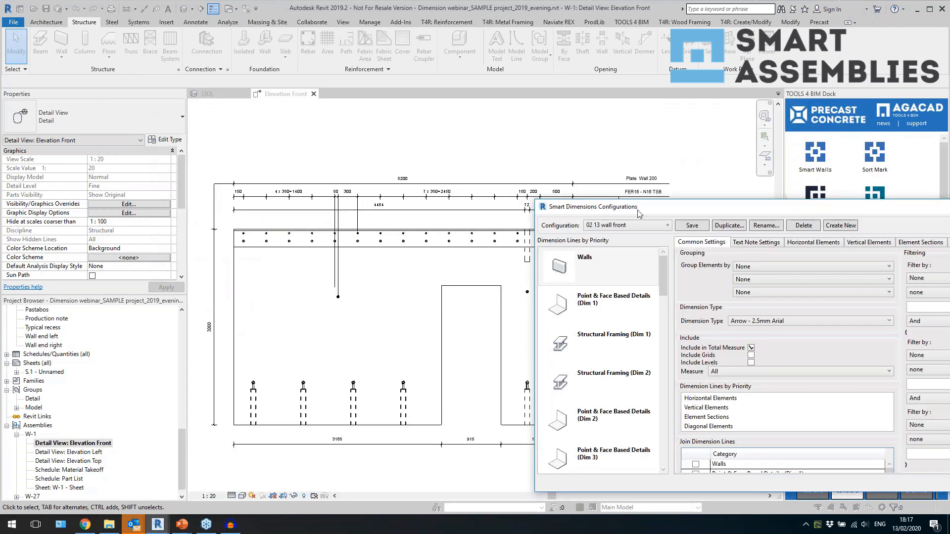
{"action": "left_click_drag", "start_coordinate": [676, 207], "coordinate": [422, 137]}
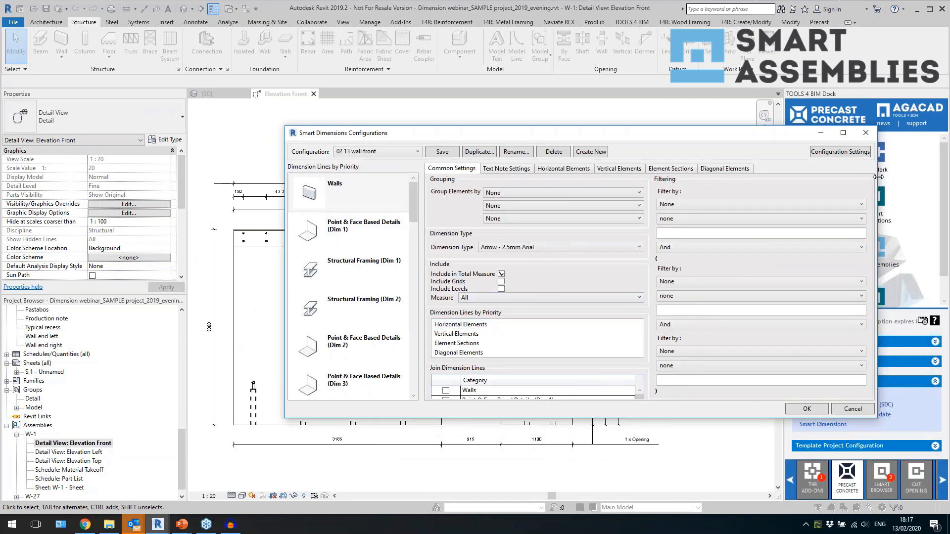
{"action": "left_click", "coordinate": [866, 134]}
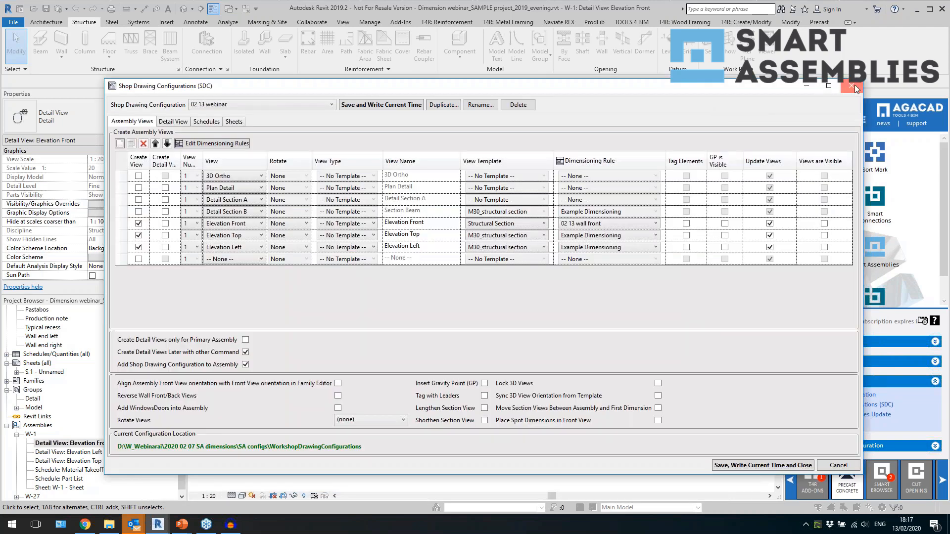
{"action": "left_click", "coordinate": [854, 85]}
{"action": "right_click", "coordinate": [104, 445]}
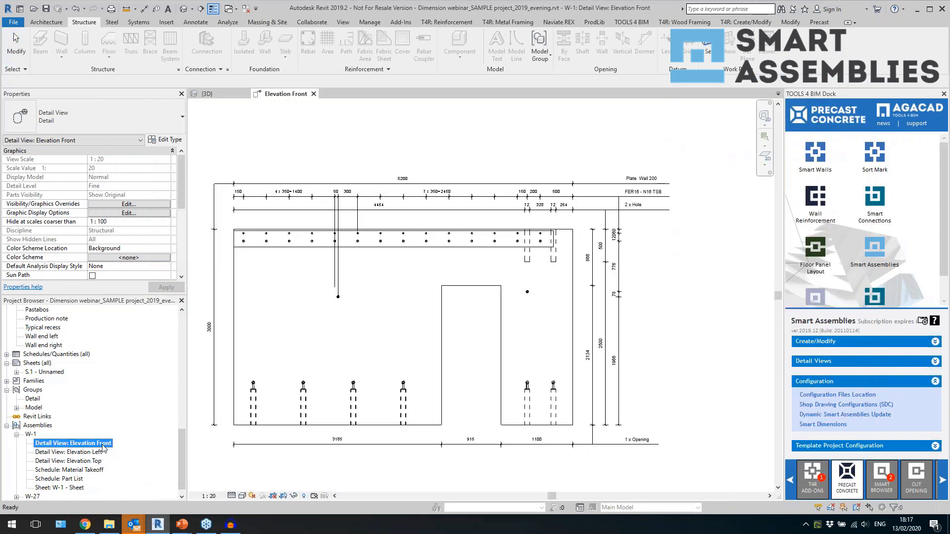
{"action": "left_click", "coordinate": [489, 363]}
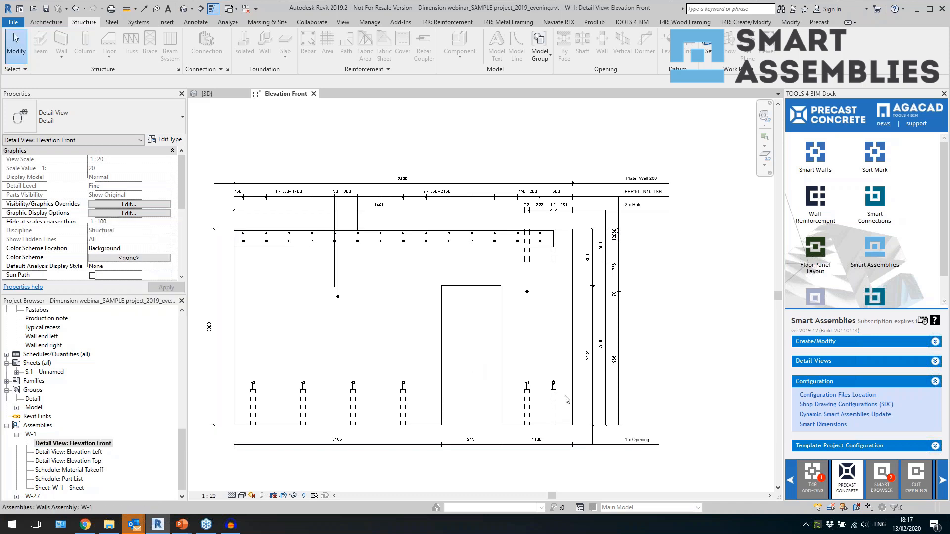
Open the Smart Dimensions commands and choose the 02 13 wall front configuration in the dimension configurations.
{"action": "left_click", "coordinate": [816, 427]}
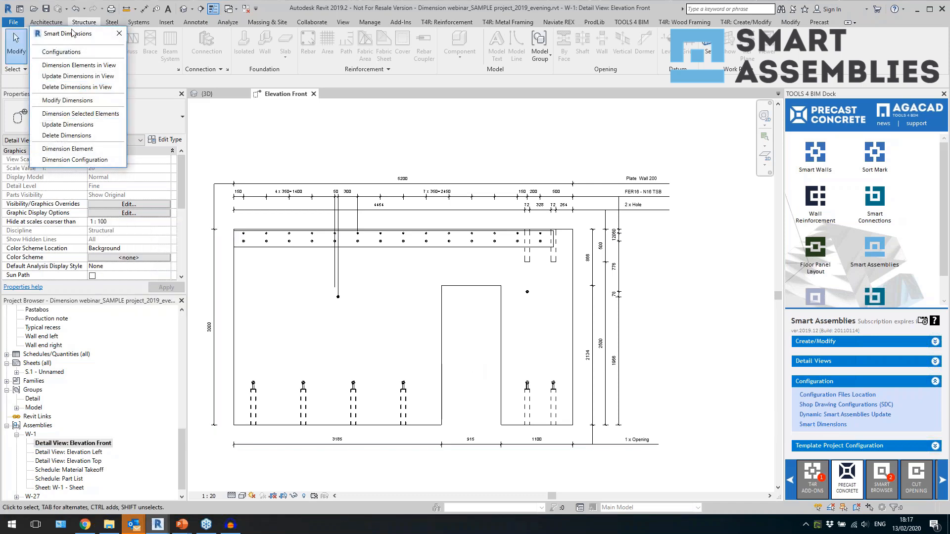
{"action": "left_click_drag", "start_coordinate": [71, 36], "coordinate": [285, 153]}
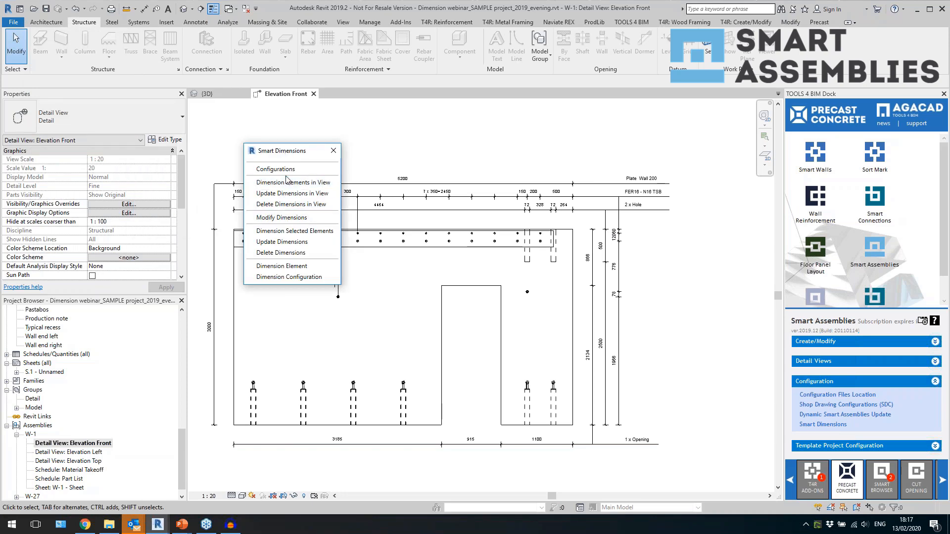
{"action": "left_click", "coordinate": [283, 169]}
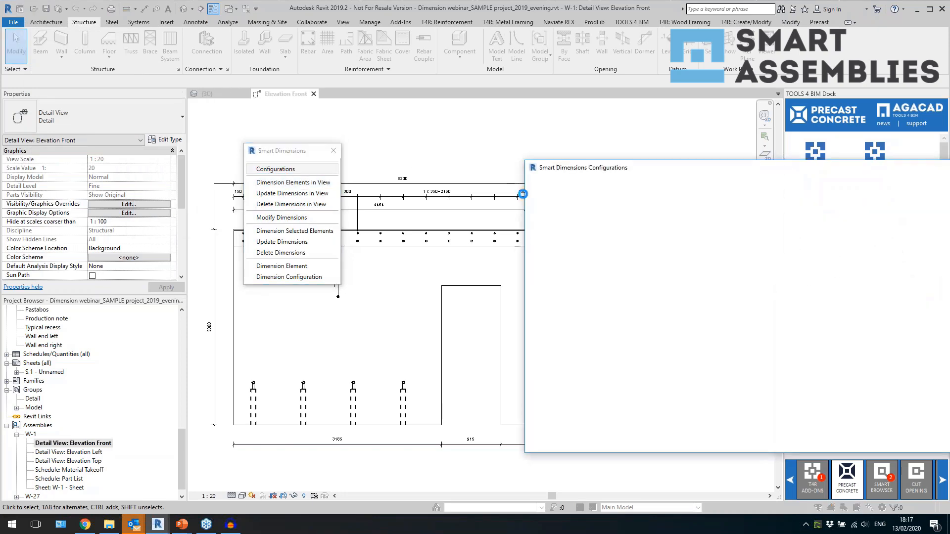
{"action": "left_click_drag", "start_coordinate": [634, 175], "coordinate": [555, 164]}
{"action": "left_click", "coordinate": [578, 175]}
{"action": "left_click_drag", "start_coordinate": [611, 319], "coordinate": [609, 196]}
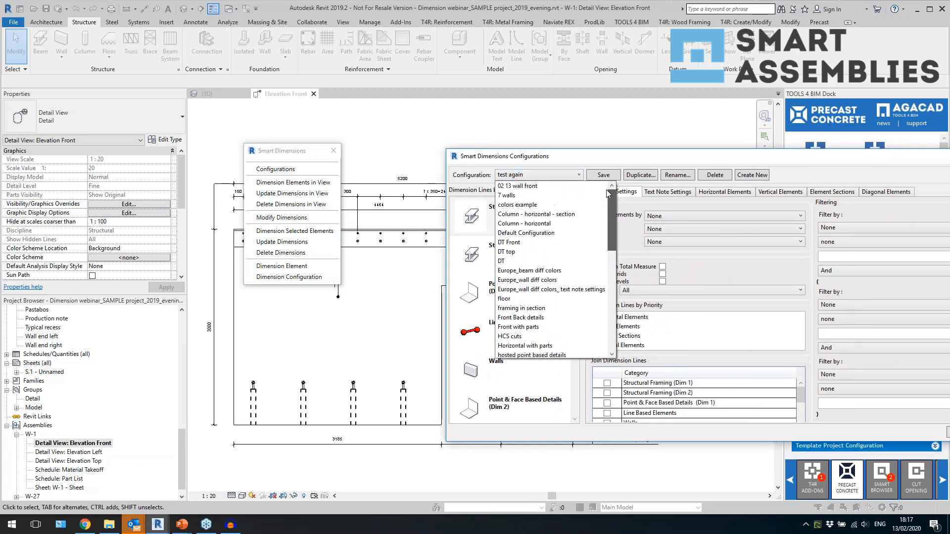
{"action": "left_click", "coordinate": [568, 186]}
{"action": "left_click_drag", "start_coordinate": [586, 164], "coordinate": [475, 131]}
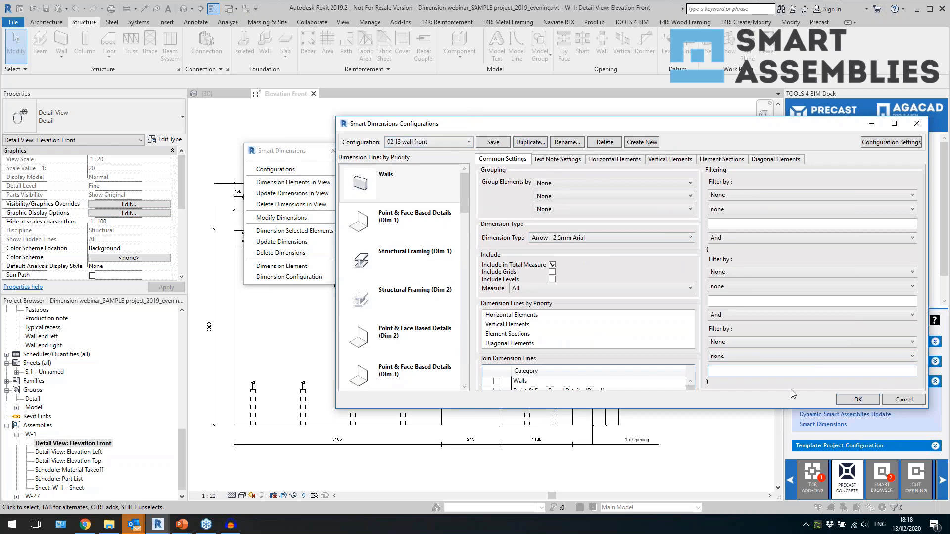
{"action": "left_click", "coordinate": [856, 400]}
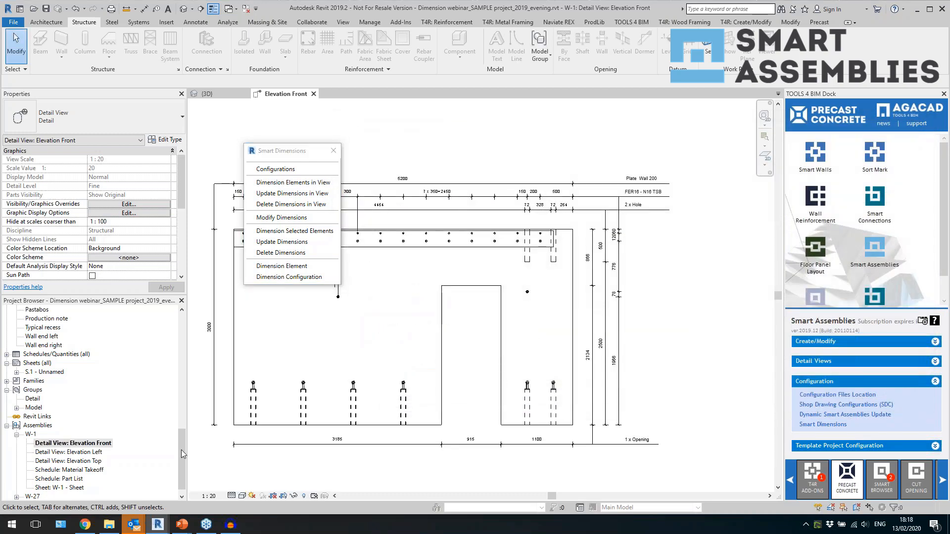
Duplicate the Elevation Front detail view of assembly W-1 without its detailing.
{"action": "right_click", "coordinate": [90, 444]}
{"action": "mouse_move", "coordinate": [198, 294]}
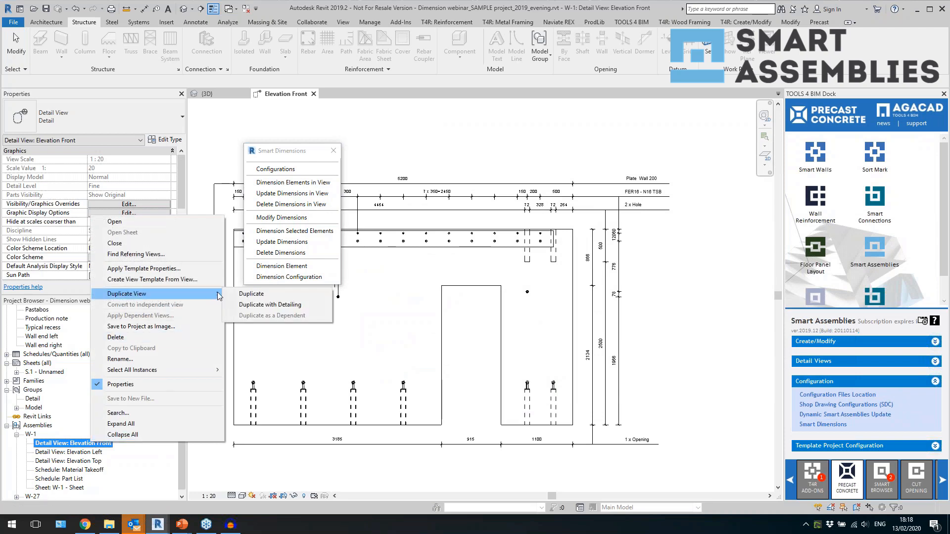
{"action": "left_click", "coordinate": [236, 296]}
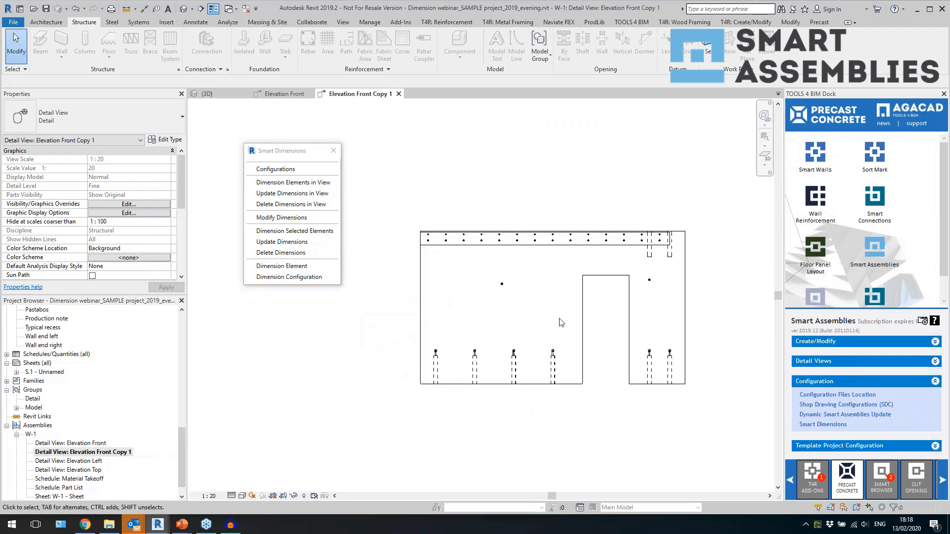
Dimension the elements in the duplicated front elevation view with the 02 13 wall front configuration.
{"action": "left_click", "coordinate": [289, 186]}
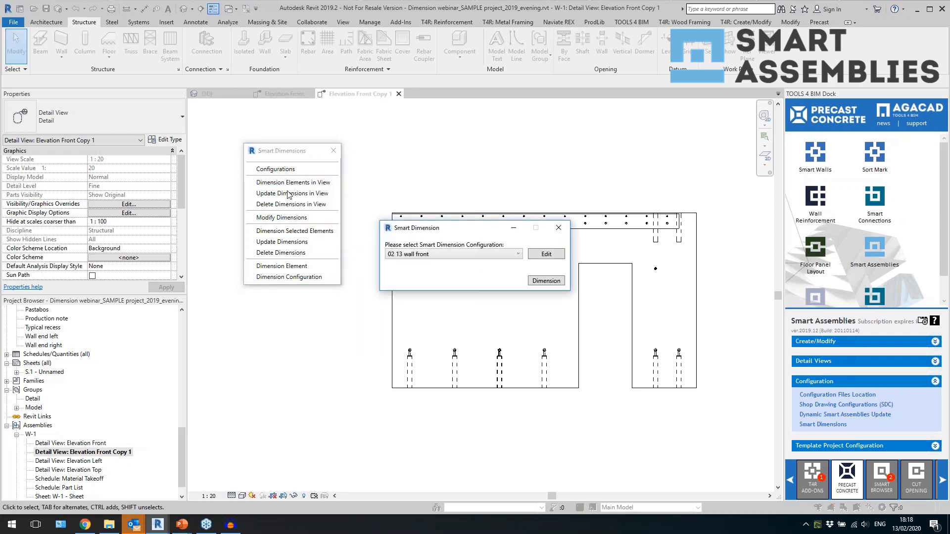
{"action": "left_click", "coordinate": [538, 283]}
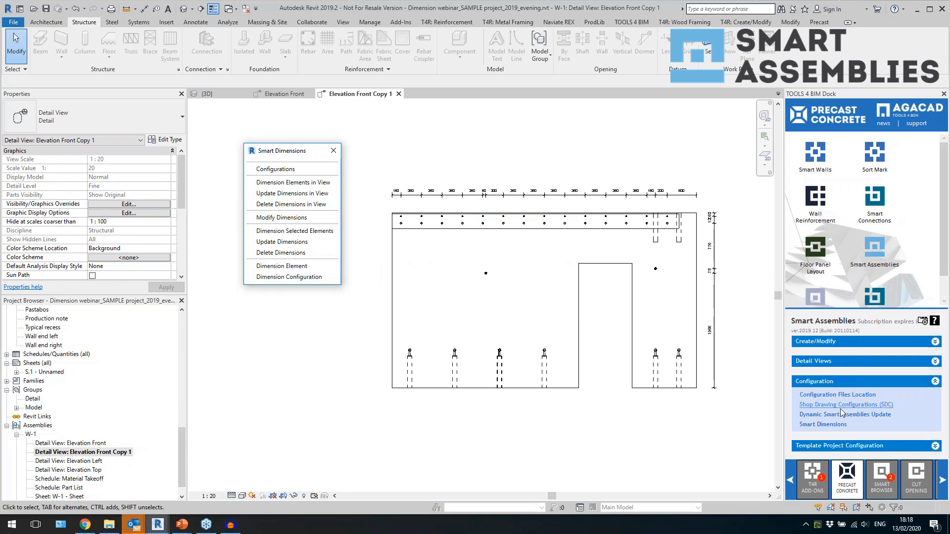
{"action": "left_click_drag", "start_coordinate": [279, 154], "coordinate": [244, 137]}
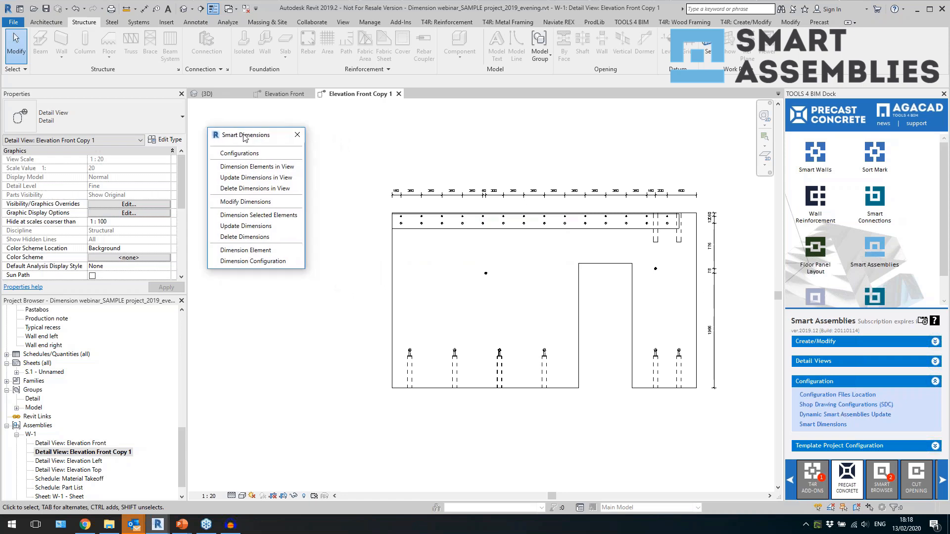
{"action": "scroll", "coordinate": [730, 208], "scroll_direction": "up", "scroll_amount": 2}
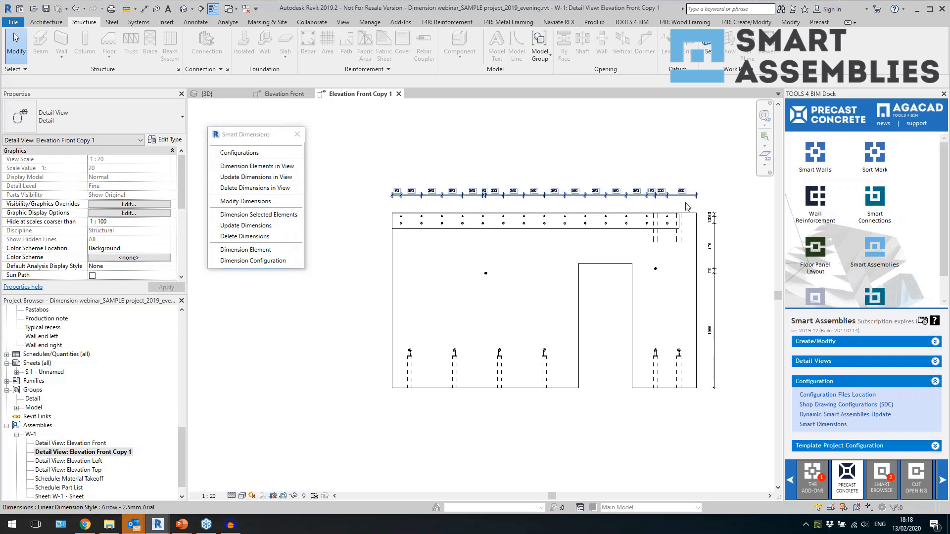
{"action": "scroll", "coordinate": [703, 228], "scroll_direction": "down", "scroll_amount": 3}
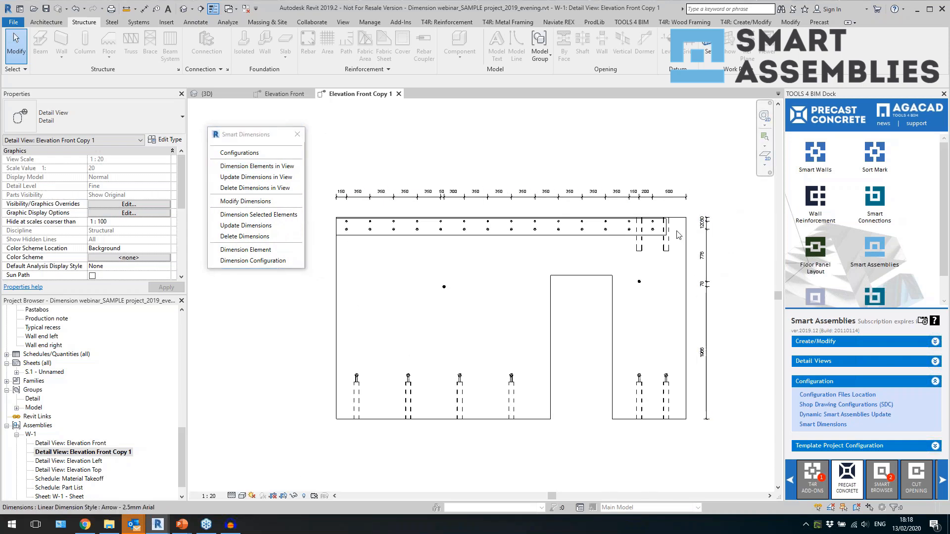
{"action": "scroll", "coordinate": [680, 341], "scroll_direction": "up", "scroll_amount": 1}
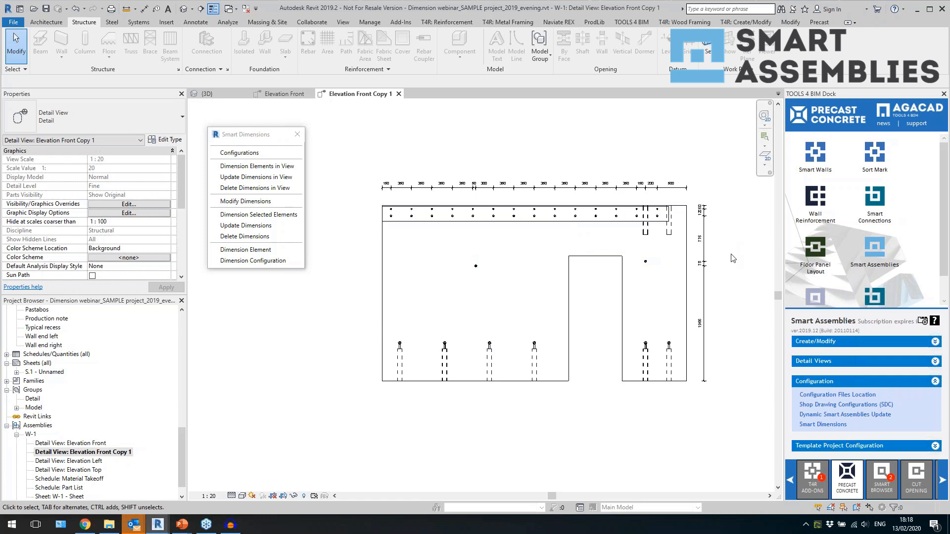
{"action": "middle_click_drag", "start_coordinate": [730, 251], "coordinate": [680, 243]}
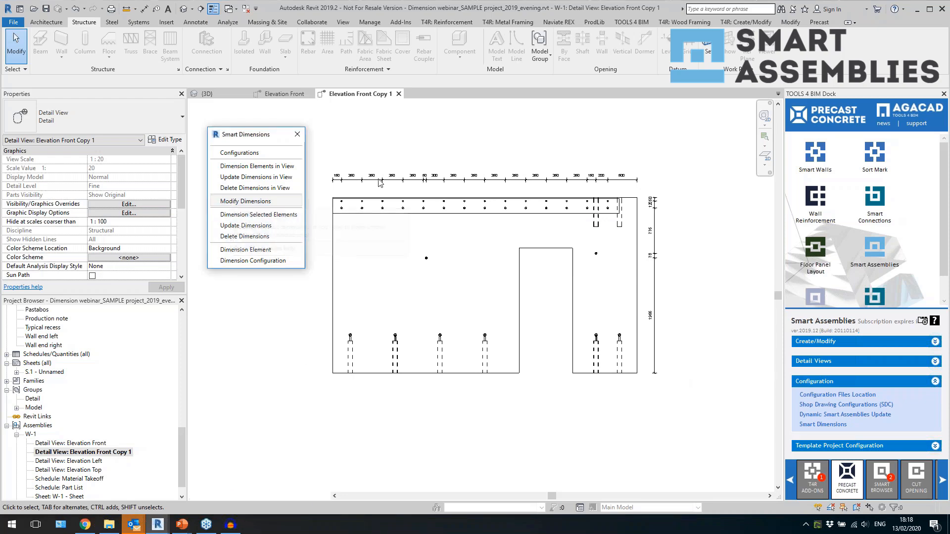
Have Point & Face Based Details (Dim 1) create text notes positioned Alligned with Dimension Text, and save and apply the 02 13 wall front configuration.
{"action": "left_click", "coordinate": [240, 152]}
{"action": "left_click", "coordinate": [266, 220]}
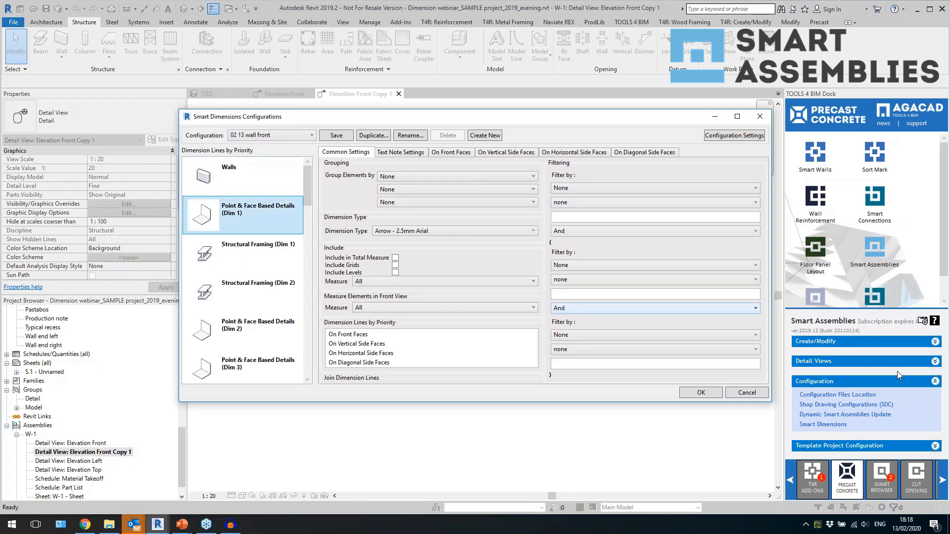
{"action": "left_click", "coordinate": [408, 154]}
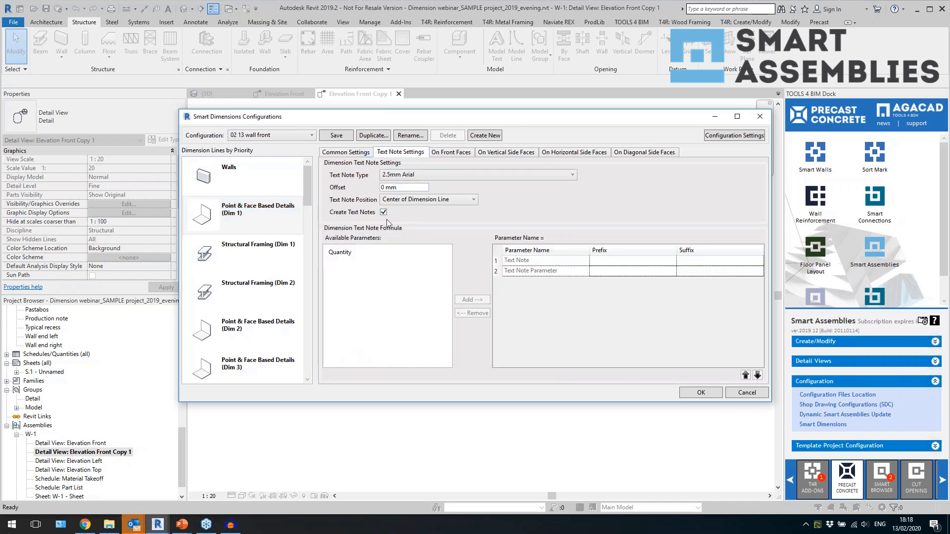
{"action": "left_click", "coordinate": [415, 201]}
{"action": "left_click", "coordinate": [411, 220]}
{"action": "left_click", "coordinate": [267, 219]}
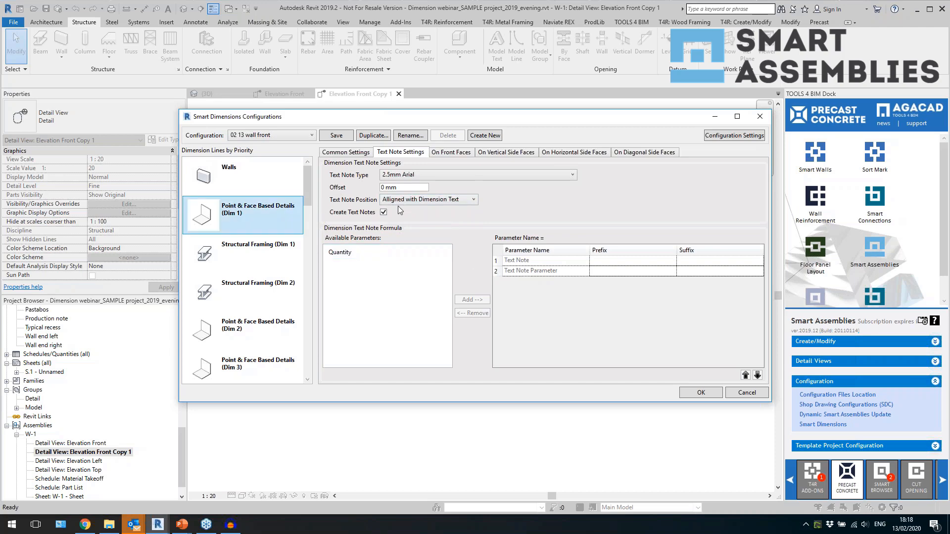
{"action": "left_click", "coordinate": [338, 137]}
{"action": "left_click", "coordinate": [700, 392]}
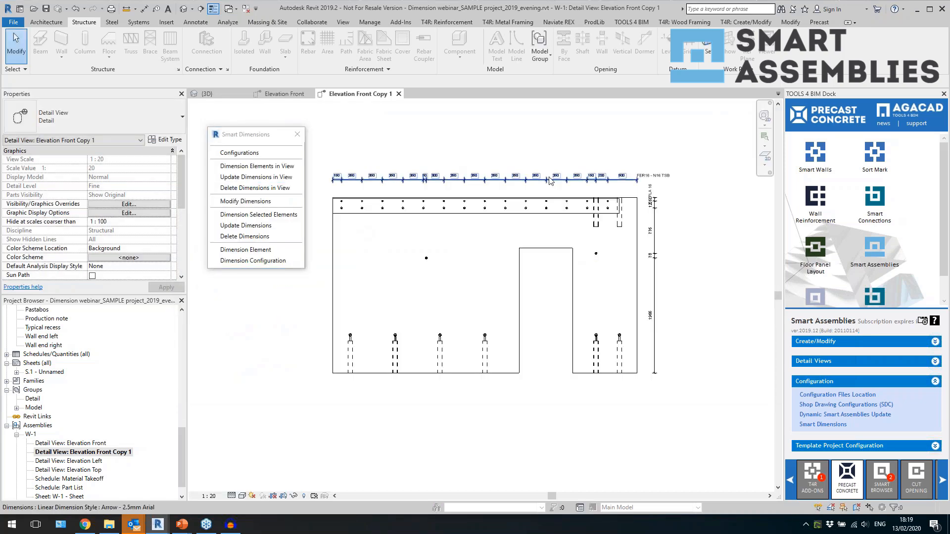
Group the Point & Face Based Details (Dim 1) dimensions by Type, and save and apply the 02 13 wall front configuration.
{"action": "scroll", "coordinate": [655, 182], "scroll_direction": "up", "scroll_amount": 3}
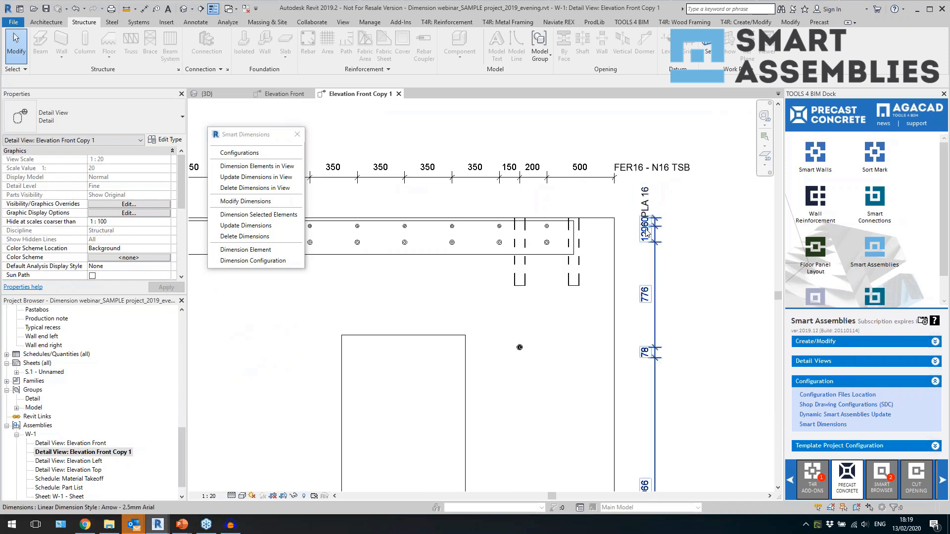
{"action": "scroll", "coordinate": [673, 187], "scroll_direction": "down", "scroll_amount": 4}
{"action": "scroll", "coordinate": [640, 203], "scroll_direction": "up", "scroll_amount": 1}
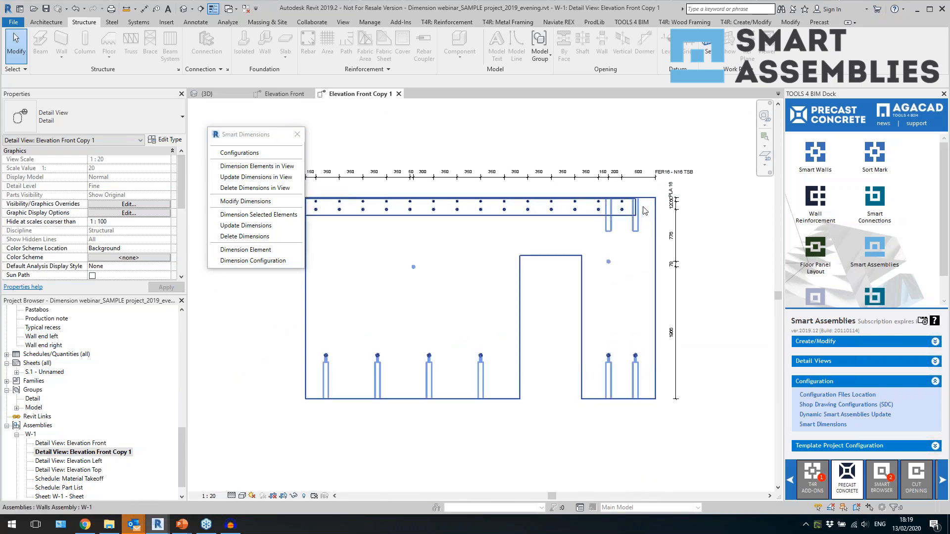
{"action": "scroll", "coordinate": [683, 216], "scroll_direction": "down", "scroll_amount": 1}
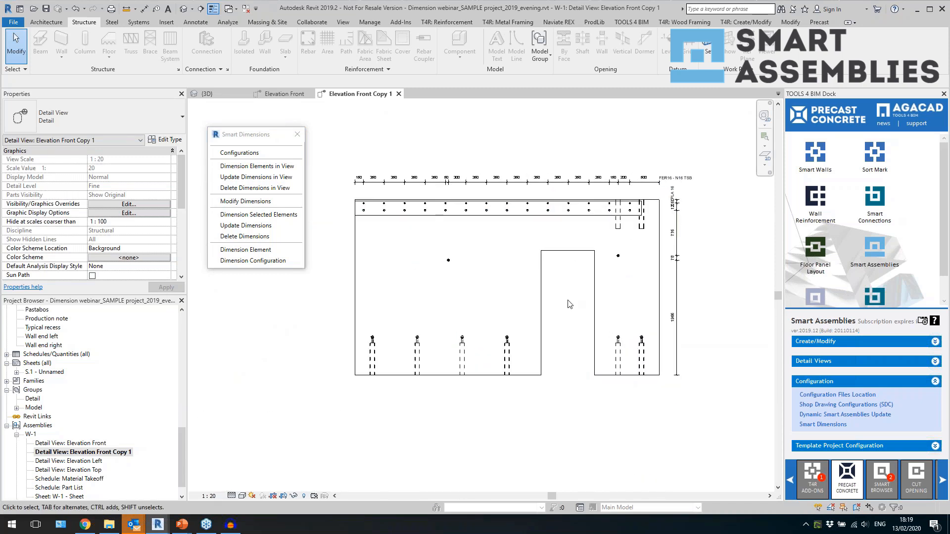
{"action": "scroll", "coordinate": [568, 304], "scroll_direction": "up", "scroll_amount": 1}
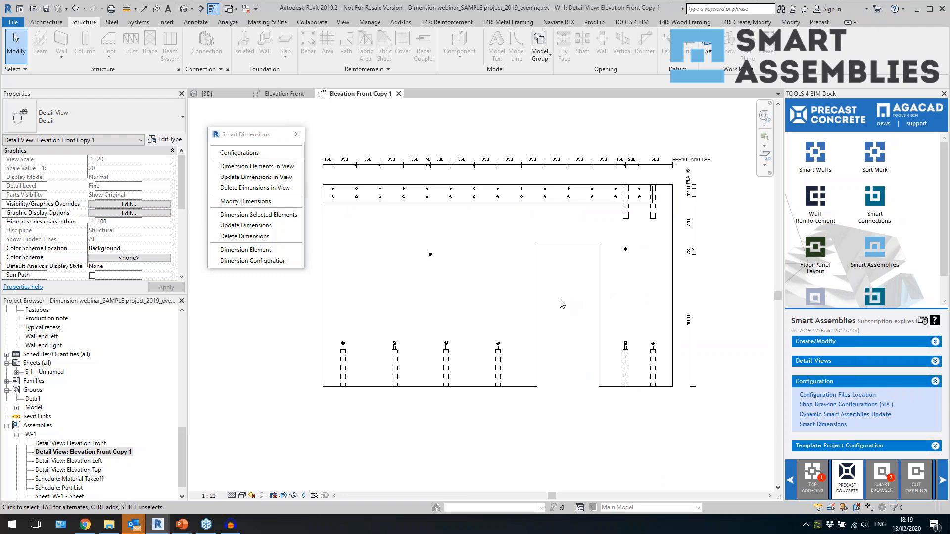
{"action": "left_click", "coordinate": [257, 202]}
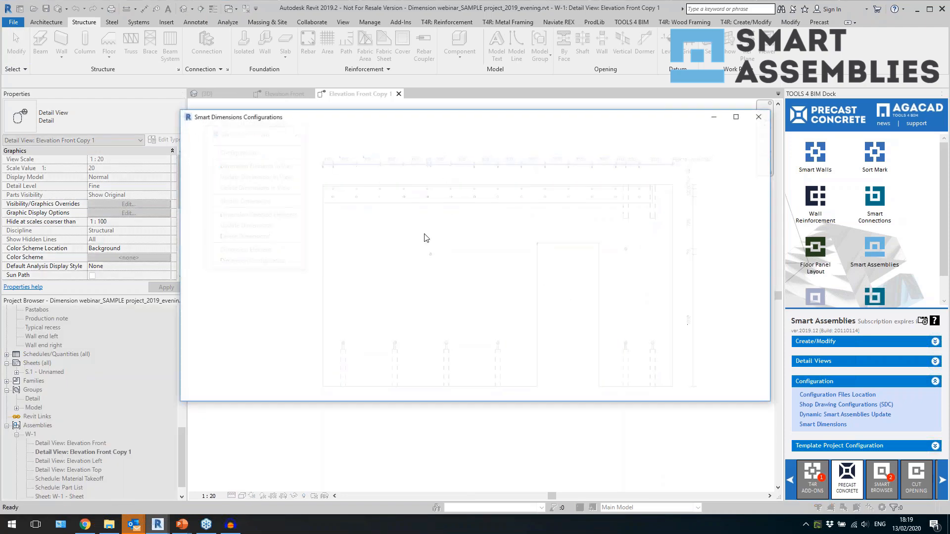
{"action": "left_click", "coordinate": [275, 222]}
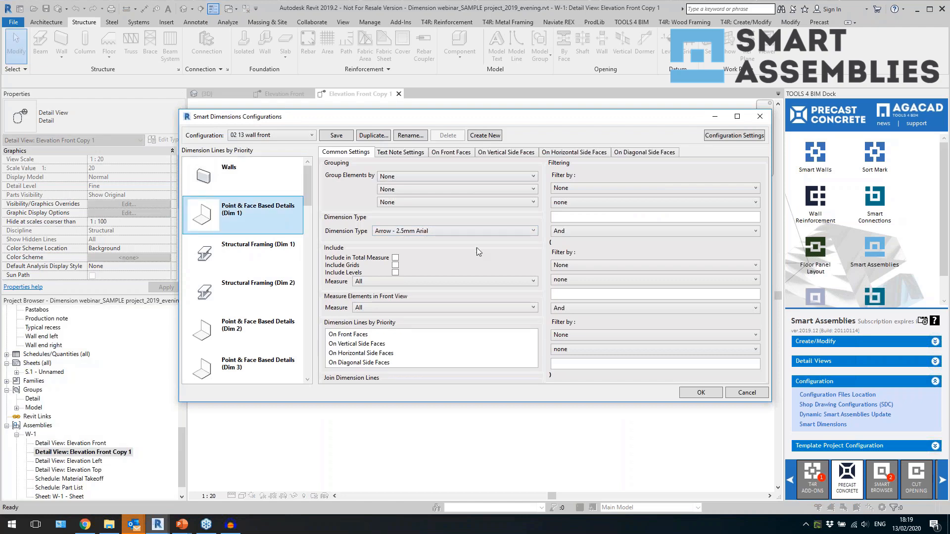
{"action": "left_click", "coordinate": [466, 176]}
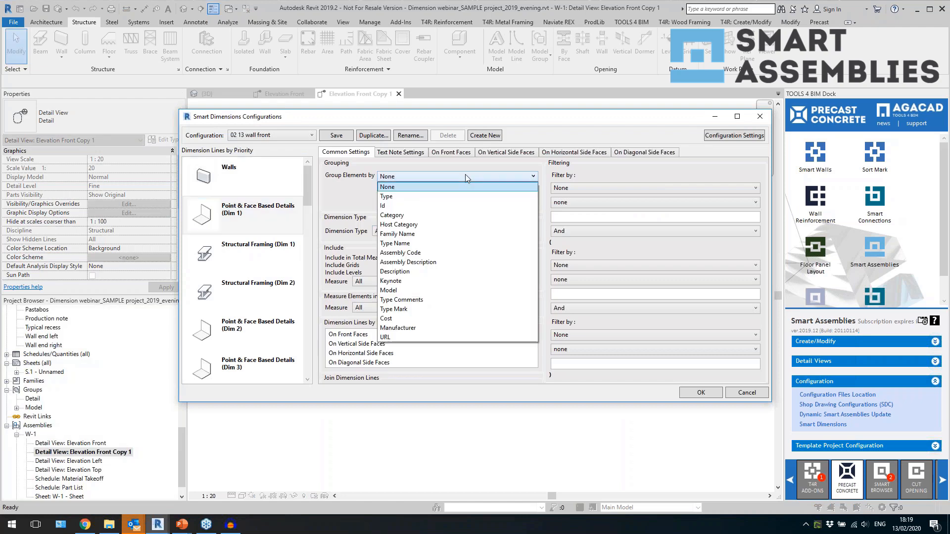
{"action": "left_click", "coordinate": [432, 195]}
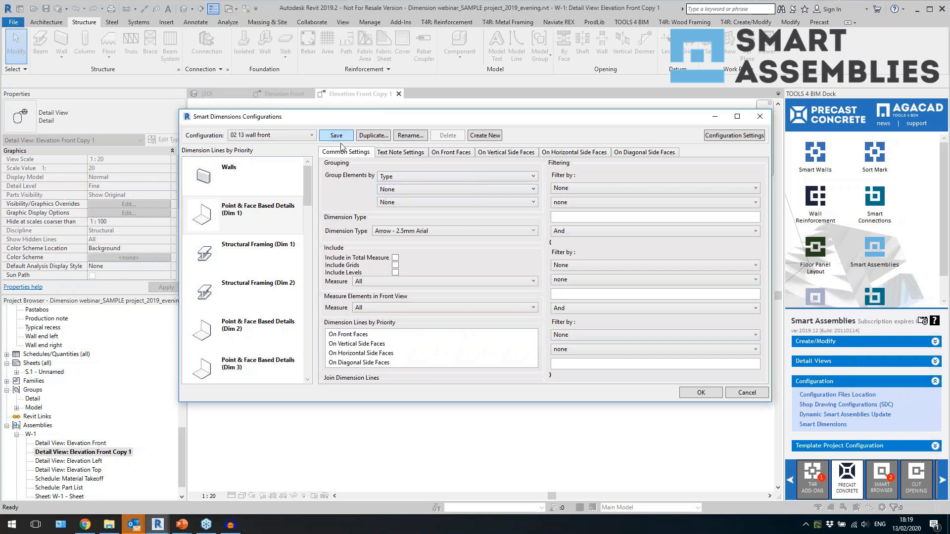
{"action": "left_click", "coordinate": [700, 393]}
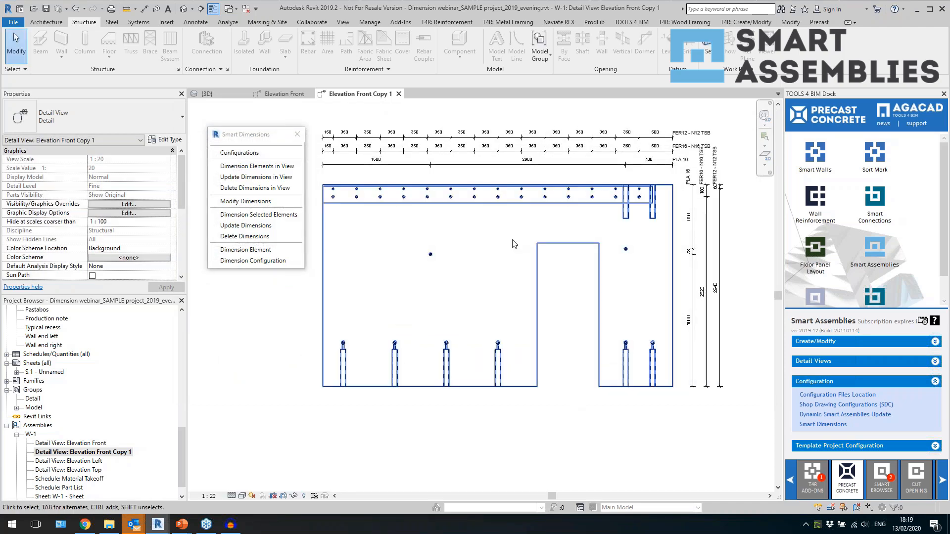
Extend the inner witness lines of the PLA 16 dimension above the wall down towards the two details they measure.
{"action": "left_click", "coordinate": [498, 168]}
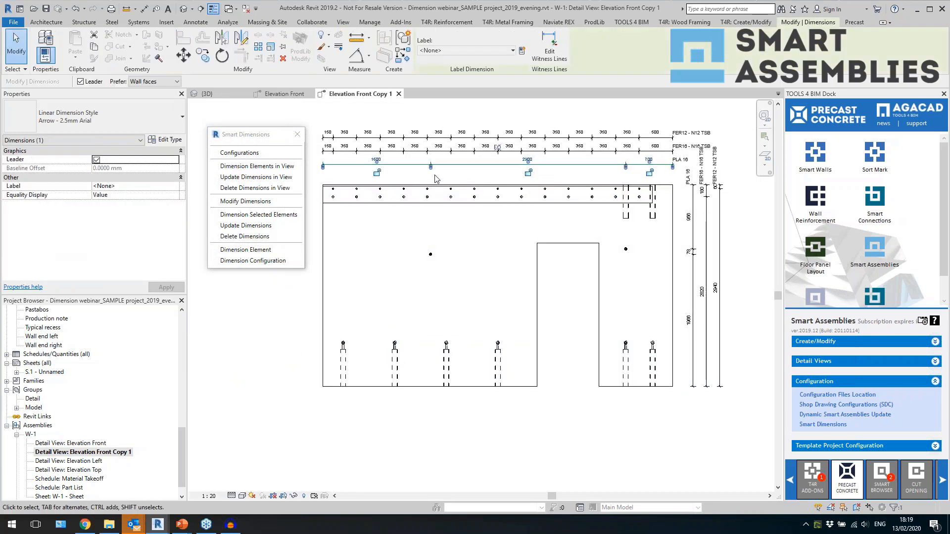
{"action": "left_click_drag", "start_coordinate": [432, 177], "coordinate": [430, 254]}
{"action": "left_click_drag", "start_coordinate": [625, 178], "coordinate": [626, 239]}
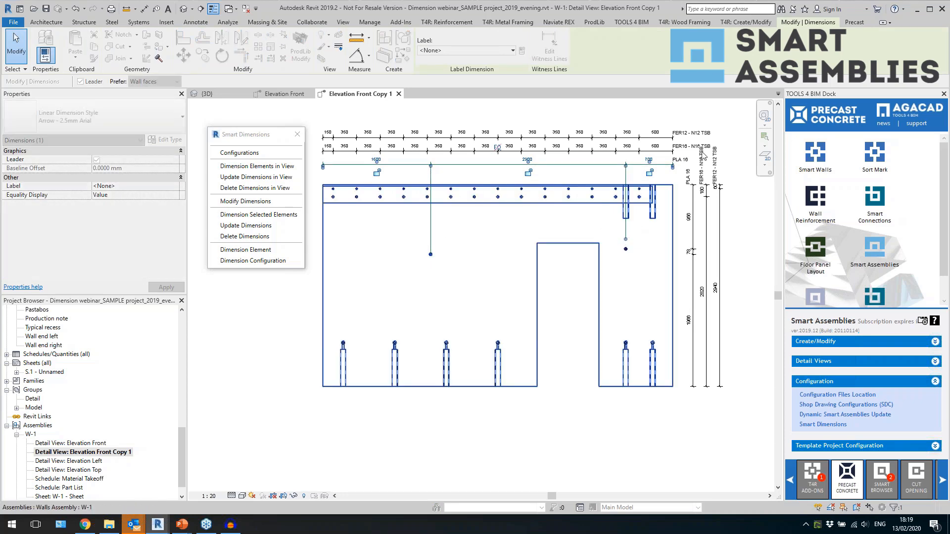
Examine the dimension lines grouped by type and their PLA 16, FER16 - N16 TSB and FER12 - N12 TSB text notes above and beside the wall.
{"action": "scroll", "coordinate": [693, 156], "scroll_direction": "up", "scroll_amount": 4}
{"action": "left_click", "coordinate": [651, 173]}
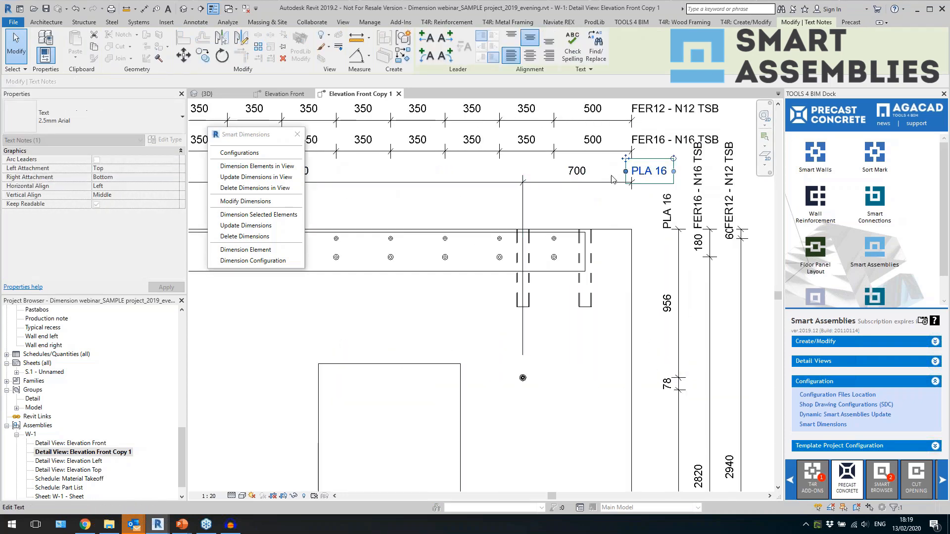
{"action": "left_click", "coordinate": [560, 153]}
{"action": "scroll", "coordinate": [560, 153], "scroll_direction": "down", "scroll_amount": 1}
{"action": "scroll", "coordinate": [584, 157], "scroll_direction": "up", "scroll_amount": 2}
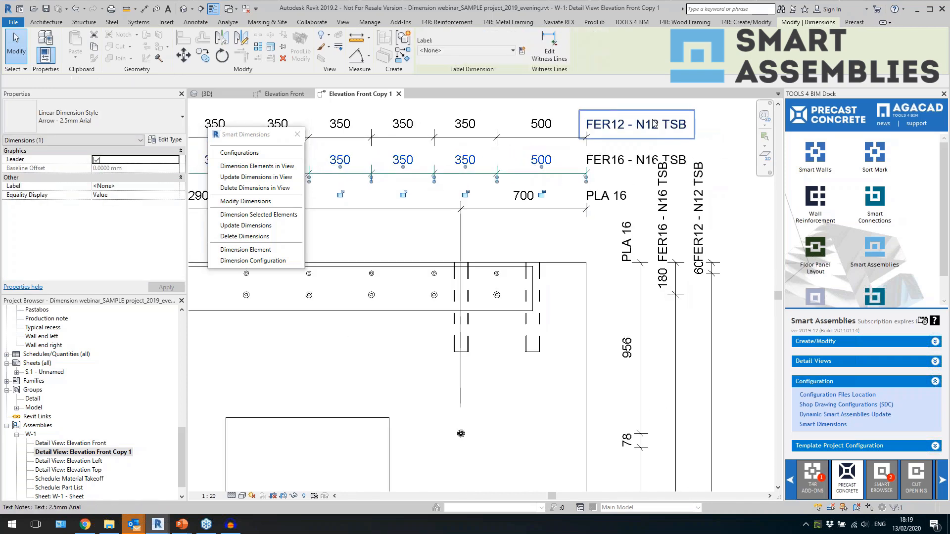
{"action": "left_click", "coordinate": [610, 165]}
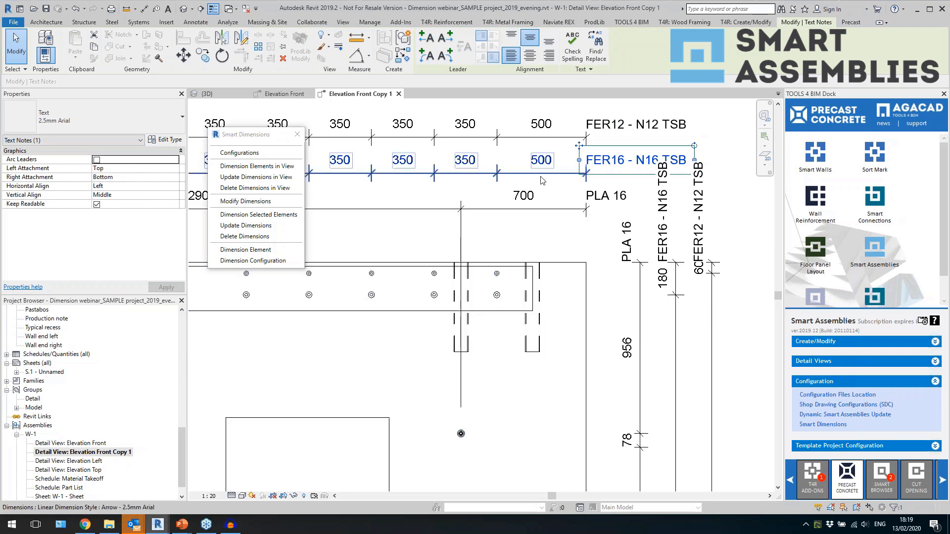
{"action": "left_click", "coordinate": [513, 142]}
{"action": "key", "text": "Escape"}
{"action": "scroll", "coordinate": [512, 142], "scroll_direction": "down", "scroll_amount": 3}
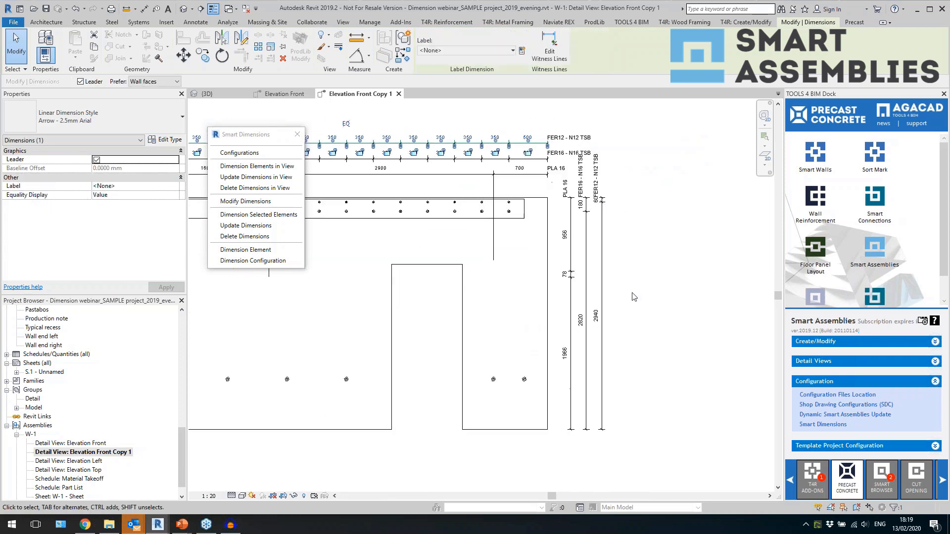
{"action": "left_click", "coordinate": [571, 305]}
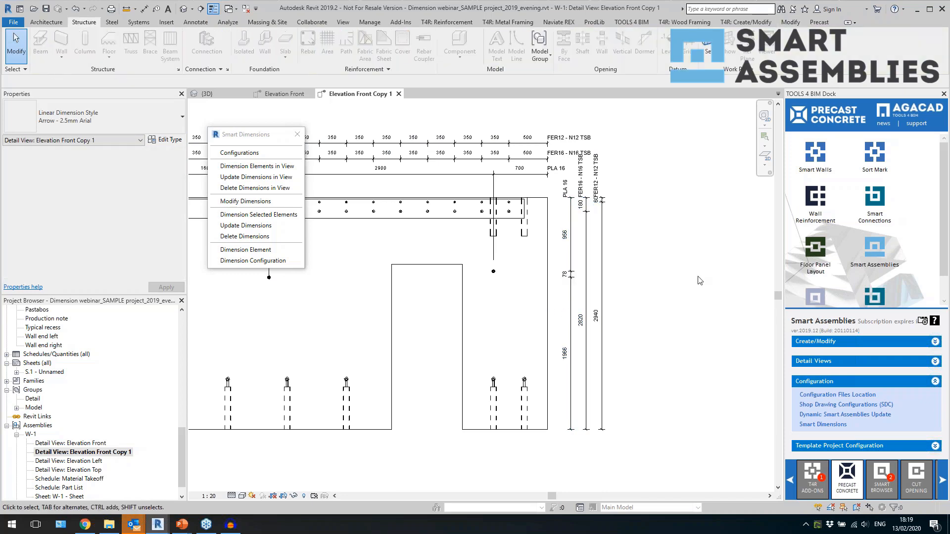
{"action": "key", "text": "Escape"}
{"action": "scroll", "coordinate": [604, 290], "scroll_direction": "down", "scroll_amount": 3}
{"action": "scroll", "coordinate": [604, 290], "scroll_direction": "up", "scroll_amount": 2}
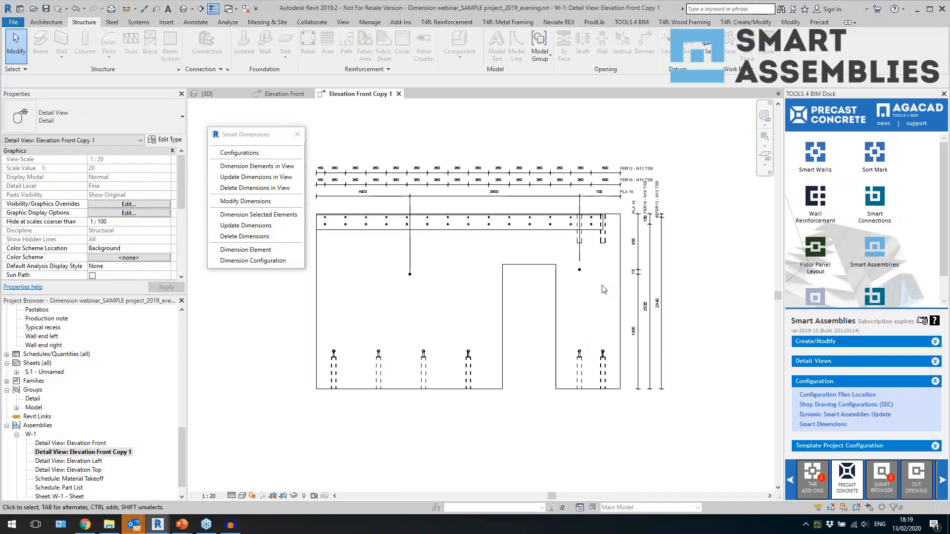
{"action": "left_click", "coordinate": [605, 366]}
{"action": "left_click", "coordinate": [590, 411]}
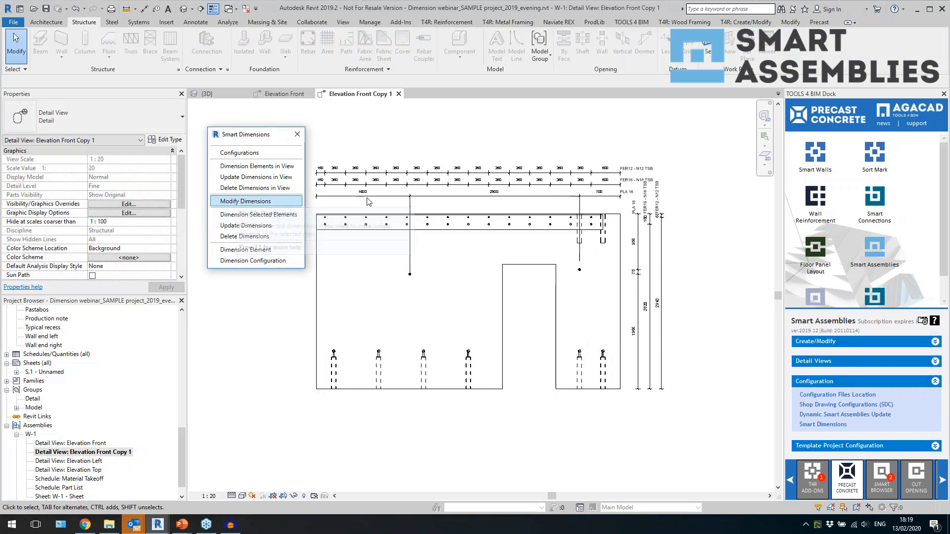
Examine the On Front Faces settings of Point & Face Based Details (Dim 1) against the wall elevation.
{"action": "left_click", "coordinate": [239, 152]}
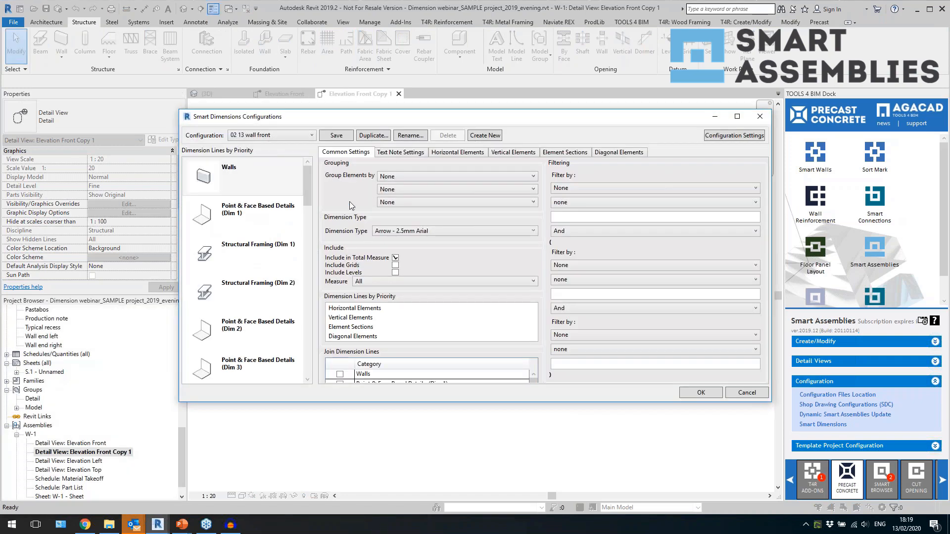
{"action": "left_click", "coordinate": [262, 212]}
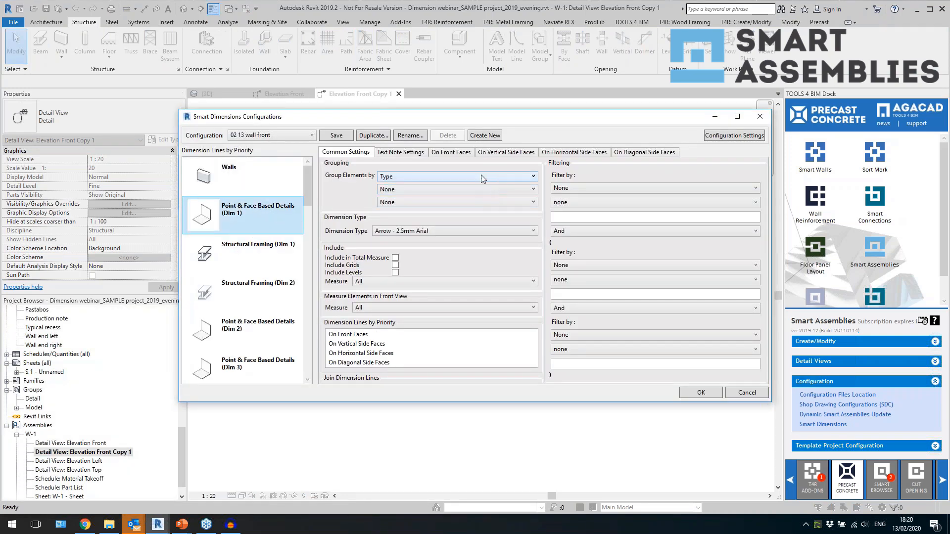
{"action": "left_click", "coordinate": [459, 154]}
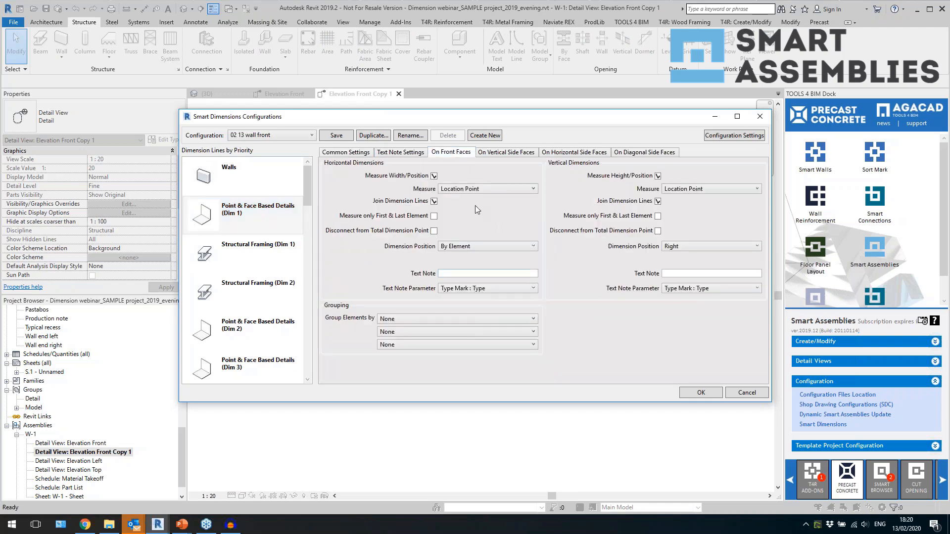
{"action": "mouse_move", "coordinate": [497, 123]}
{"action": "left_mouse_down"}
{"action": "mouse_move", "coordinate": [481, 352]}
{"action": "mouse_move", "coordinate": [471, 341]}
{"action": "left_mouse_up"}
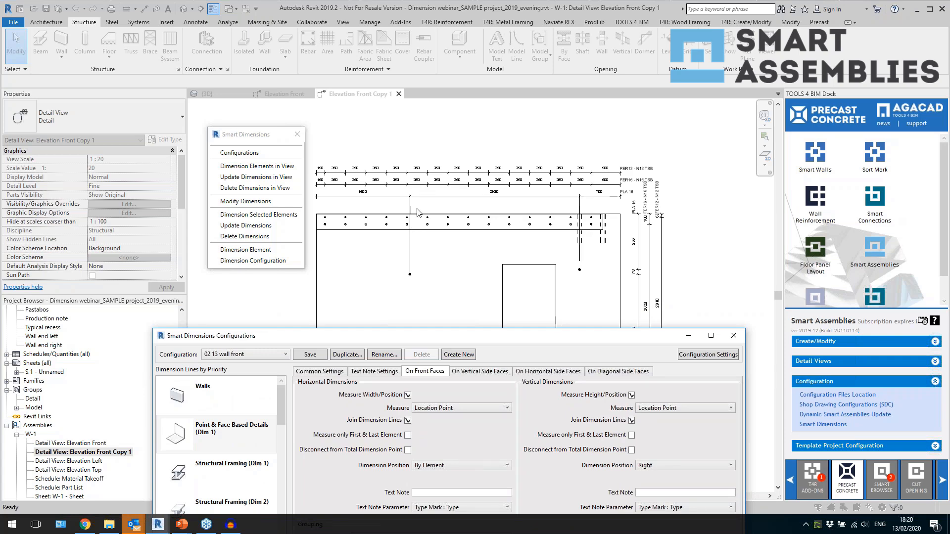
{"action": "mouse_move", "coordinate": [531, 339]}
{"action": "left_mouse_down"}
{"action": "mouse_move", "coordinate": [529, 435]}
{"action": "mouse_move", "coordinate": [528, 413]}
{"action": "left_mouse_up"}
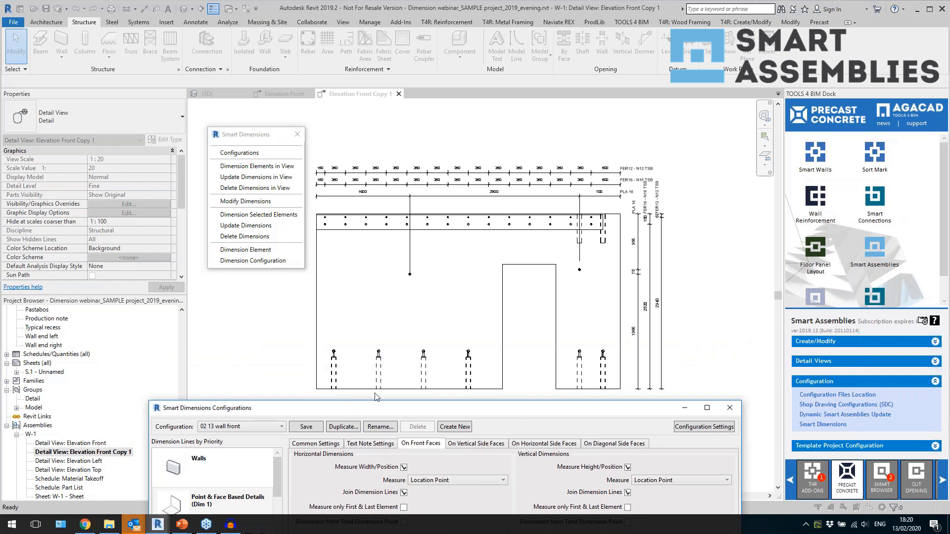
{"action": "left_click_drag", "start_coordinate": [413, 408], "coordinate": [434, 139]}
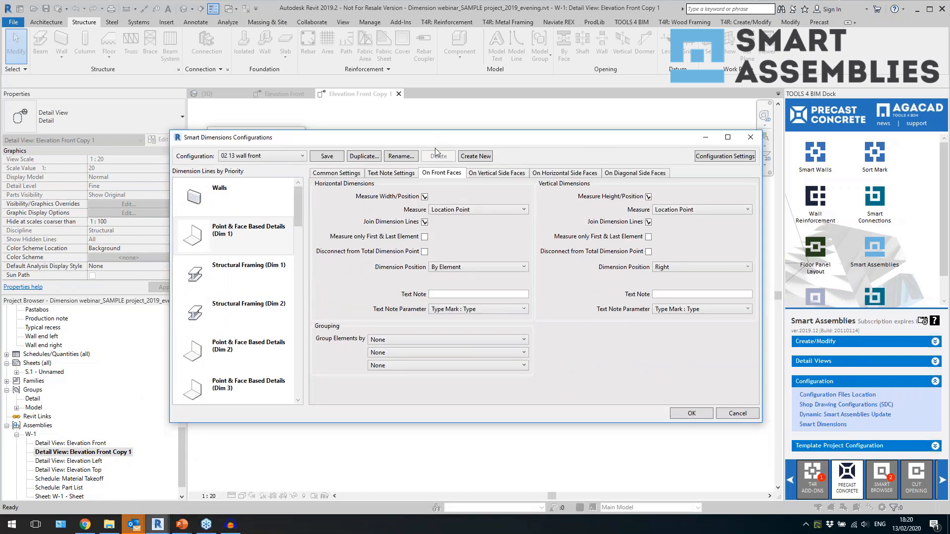
On horizontal side faces, enable horizontal Measure Width/Position from Location Point with joined dimension lines for Point & Face Based Details (Dim 1).
{"action": "left_click", "coordinate": [556, 174]}
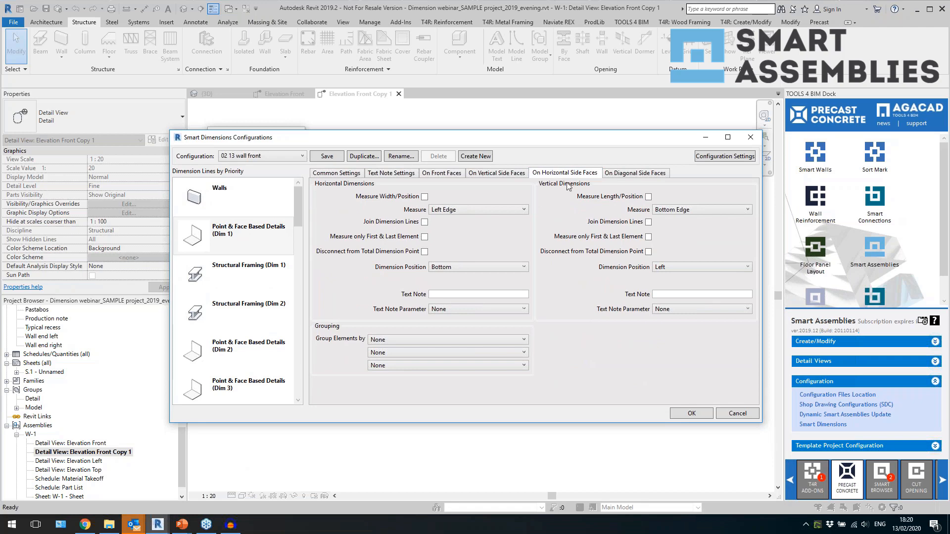
{"action": "left_click", "coordinate": [425, 197]}
{"action": "left_click", "coordinate": [454, 210]}
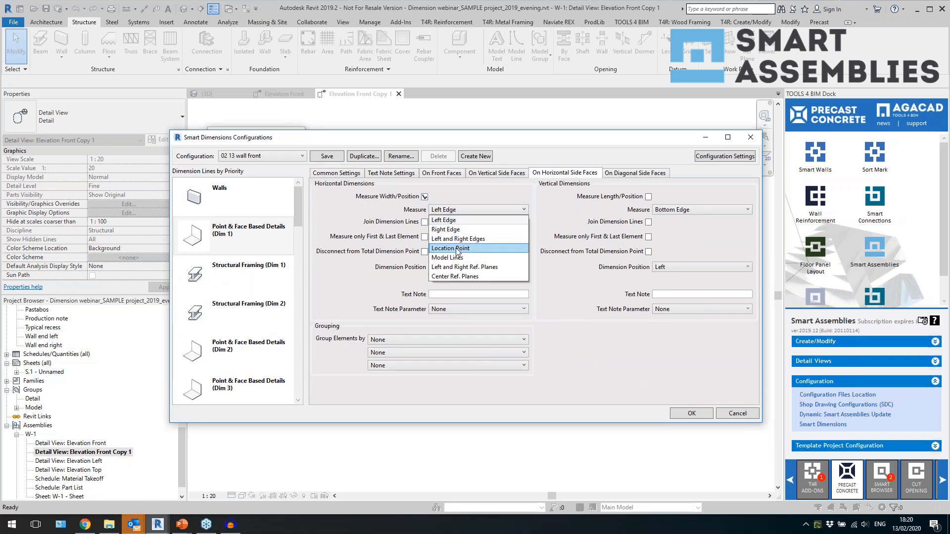
{"action": "left_click", "coordinate": [458, 250]}
{"action": "left_click", "coordinate": [424, 222]}
{"action": "left_click", "coordinate": [463, 209]}
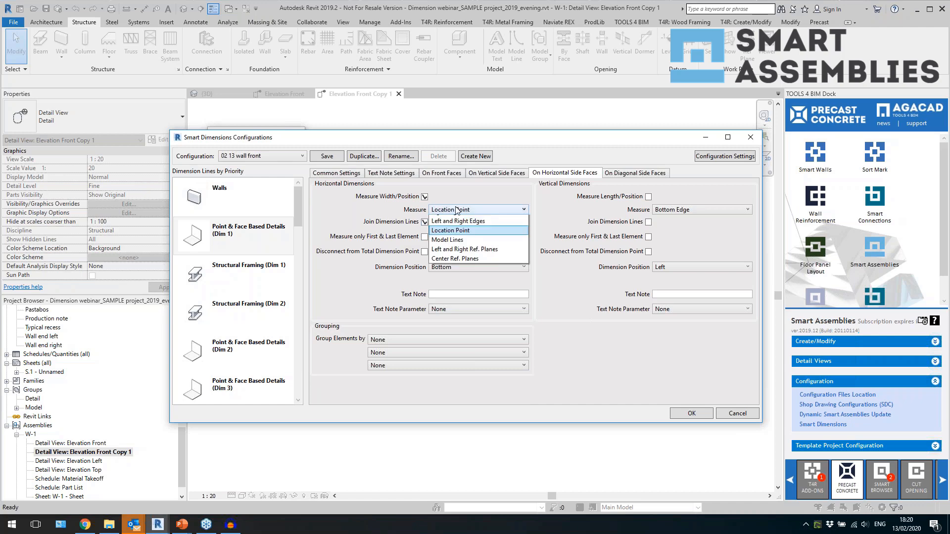
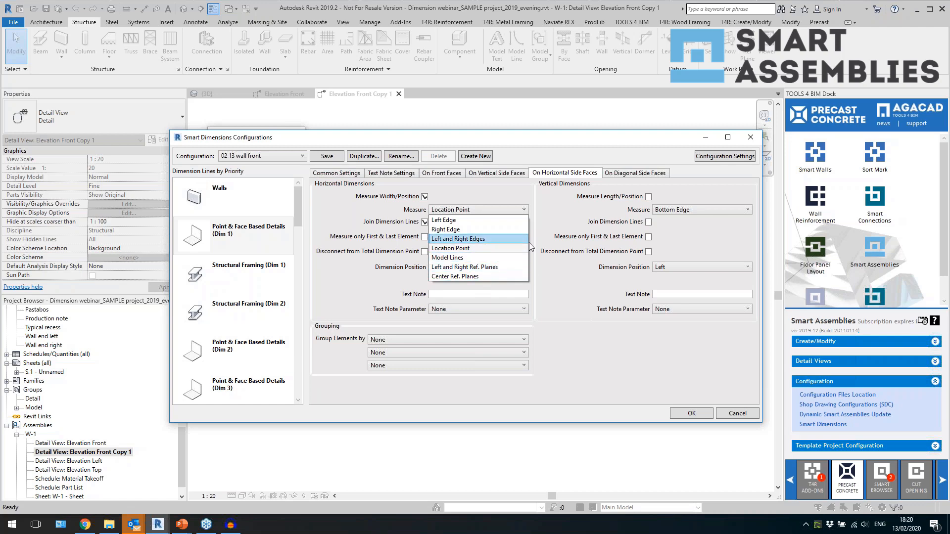
{"action": "left_click", "coordinate": [550, 237]}
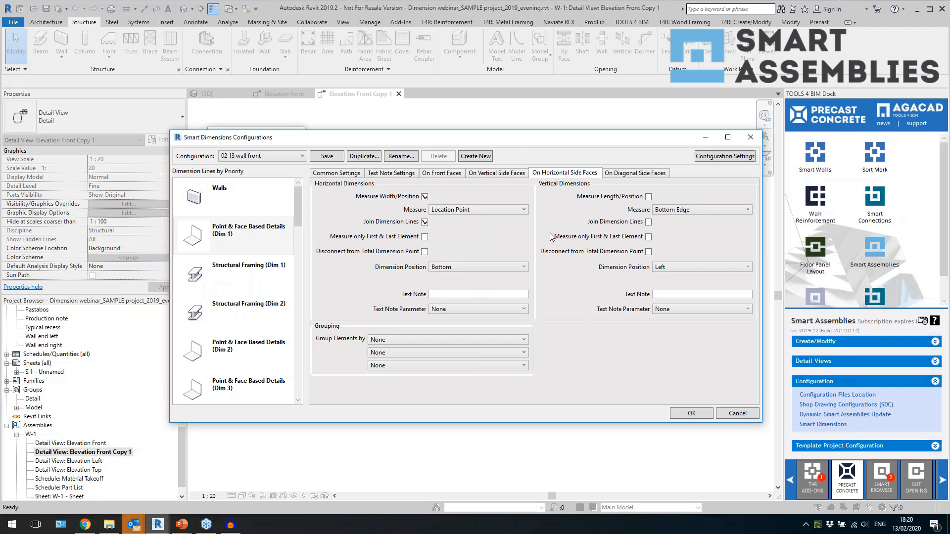
Set the horizontal dimension position to By Element and the text note parameter to Type Mark : Type, and save and apply the configuration.
{"action": "left_click", "coordinate": [458, 267]}
{"action": "left_click", "coordinate": [448, 291]}
{"action": "left_click", "coordinate": [468, 308]}
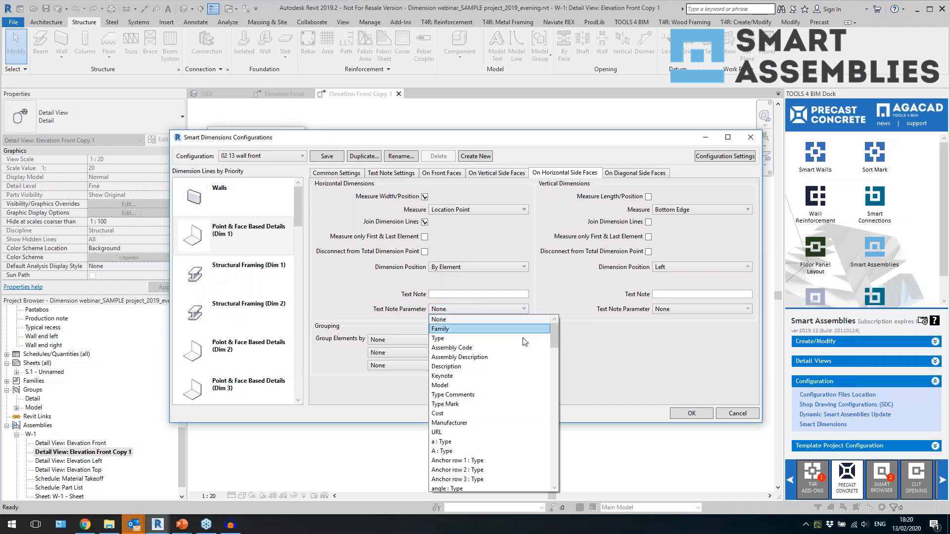
{"action": "left_click_drag", "start_coordinate": [556, 339], "coordinate": [556, 481]}
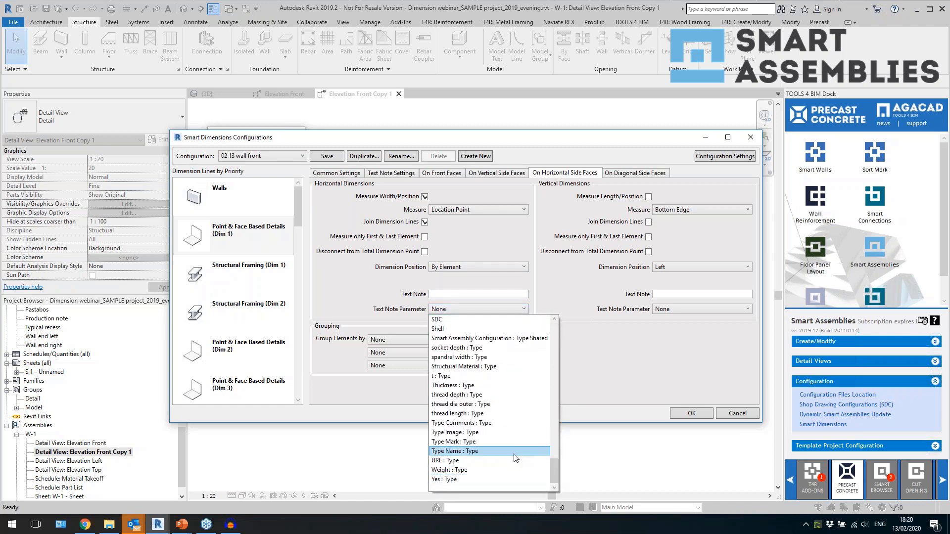
{"action": "left_click", "coordinate": [505, 444]}
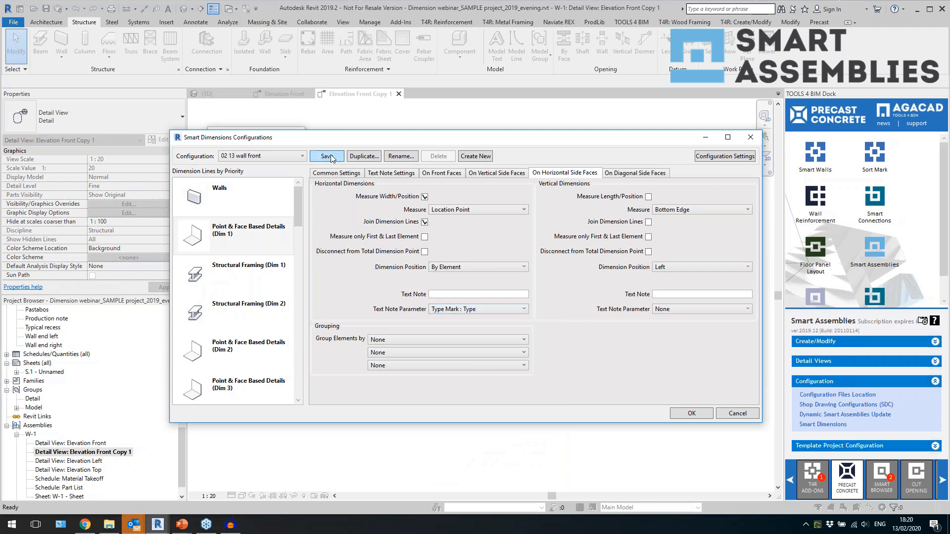
{"action": "left_click", "coordinate": [689, 414]}
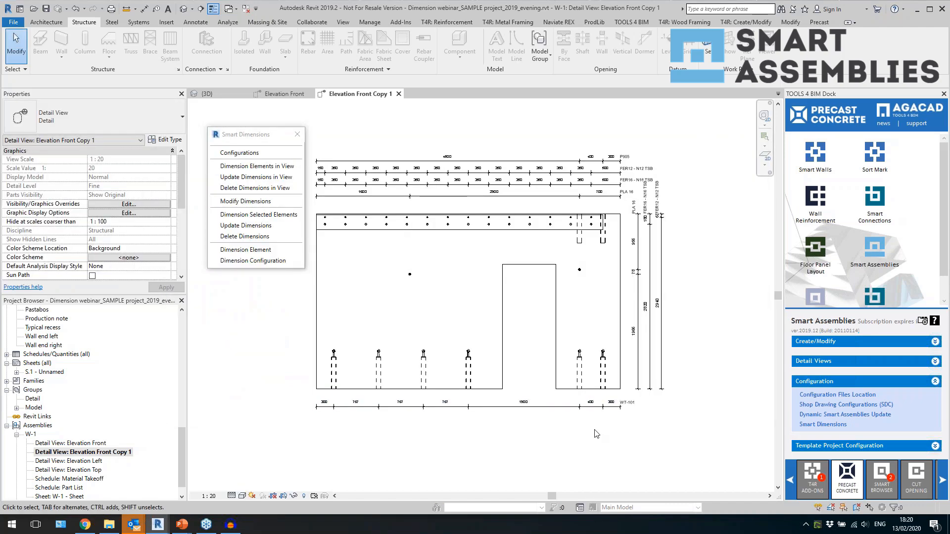
Check the WT-101 dimension line below the wall, and extend the P905 dimension's inner witness line down to the wall's top edge.
{"action": "left_click", "coordinate": [564, 407]}
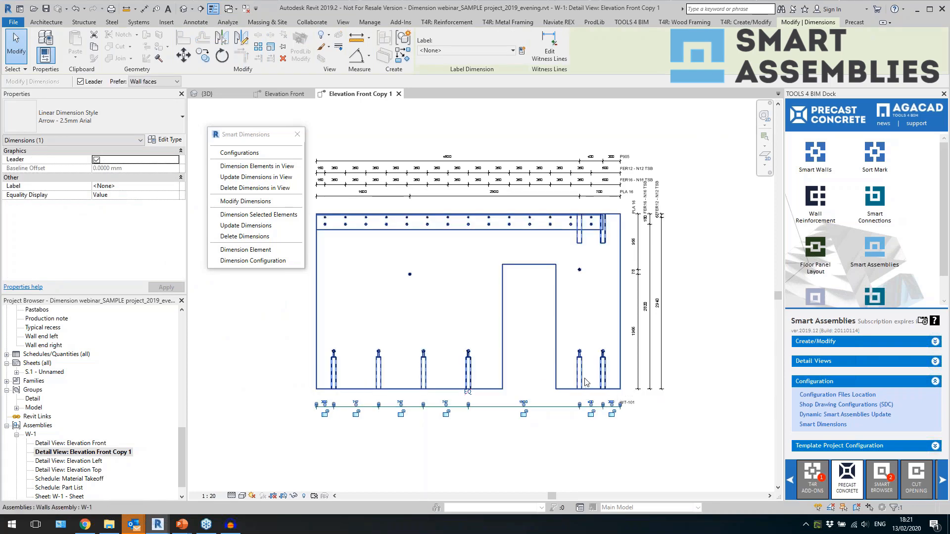
{"action": "left_click", "coordinate": [656, 410]}
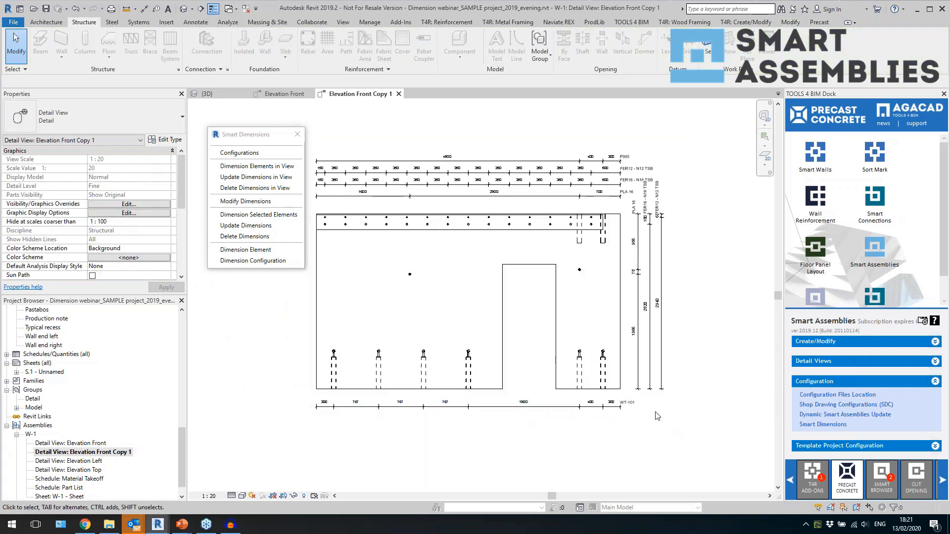
{"action": "scroll", "coordinate": [655, 412], "scroll_direction": "up", "scroll_amount": 6}
{"action": "scroll", "coordinate": [605, 435], "scroll_direction": "down", "scroll_amount": 6}
{"action": "scroll", "coordinate": [576, 175], "scroll_direction": "up", "scroll_amount": 6}
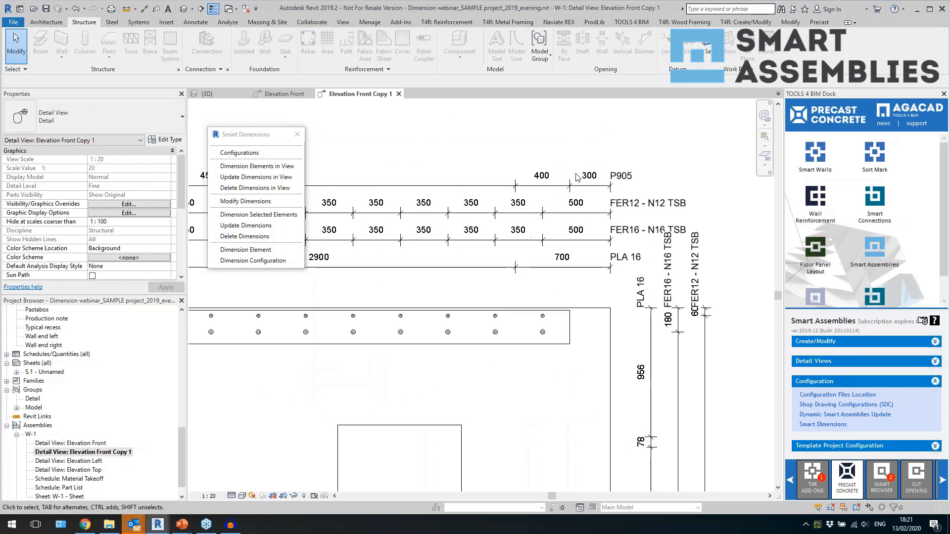
{"action": "left_click", "coordinate": [551, 189]}
{"action": "left_click_drag", "start_coordinate": [570, 193], "coordinate": [576, 301]}
{"action": "left_click", "coordinate": [585, 298]}
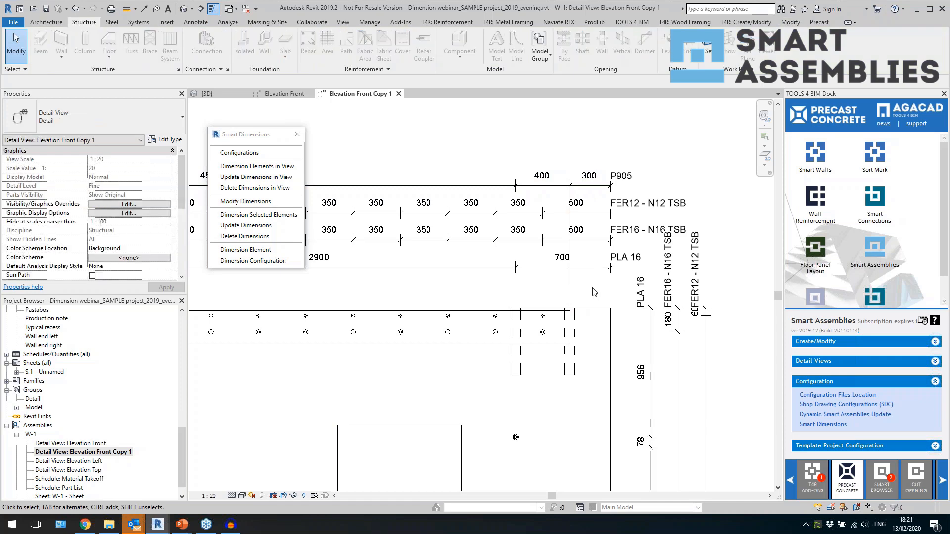
Examine the rebate along the wall's top edge and the P905 and FER16 - N16 TSB dimension lines above it.
{"action": "scroll", "coordinate": [638, 208], "scroll_direction": "down", "scroll_amount": 4}
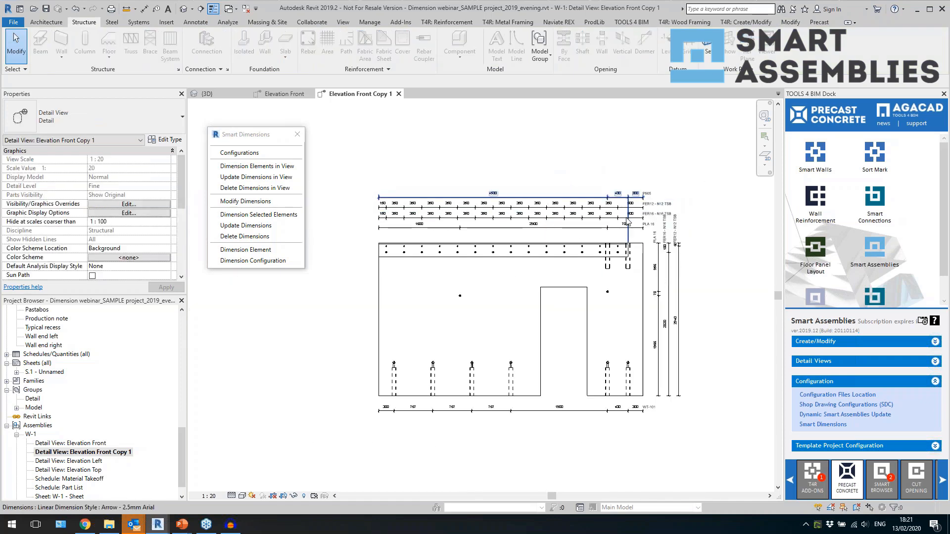
{"action": "scroll", "coordinate": [626, 223], "scroll_direction": "up", "scroll_amount": 3}
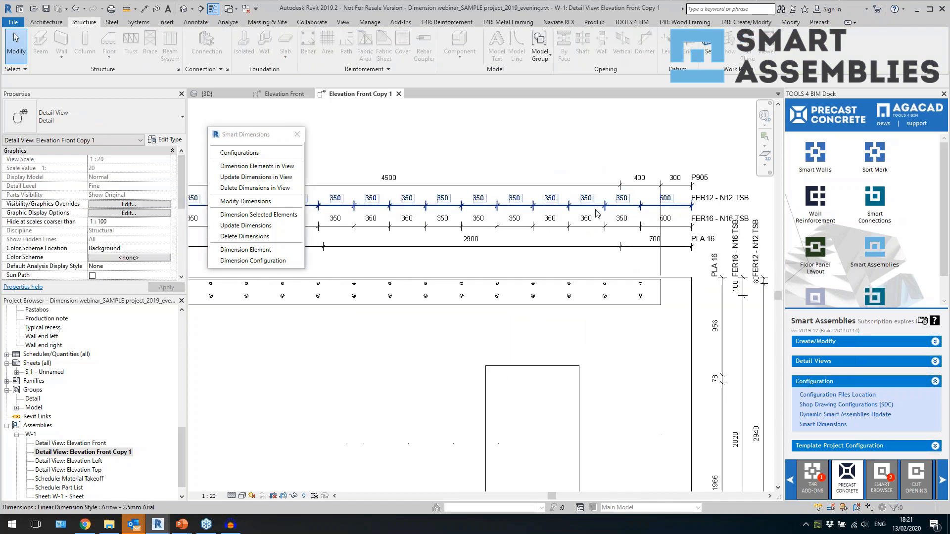
{"action": "left_click", "coordinate": [599, 287]}
{"action": "scroll", "coordinate": [616, 302], "scroll_direction": "down", "scroll_amount": 1}
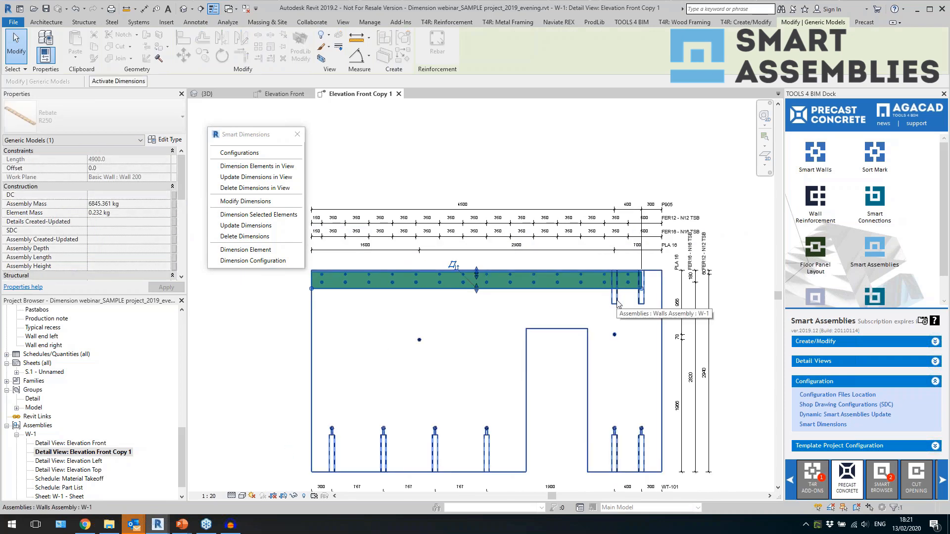
{"action": "scroll", "coordinate": [661, 242], "scroll_direction": "up", "scroll_amount": 1}
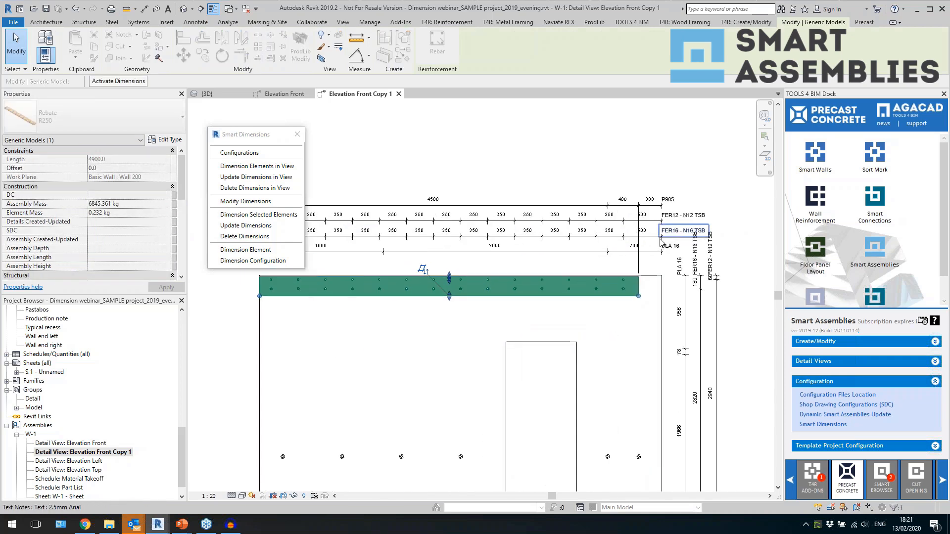
{"action": "scroll", "coordinate": [662, 242], "scroll_direction": "up", "scroll_amount": 1}
{"action": "left_click", "coordinate": [576, 238]}
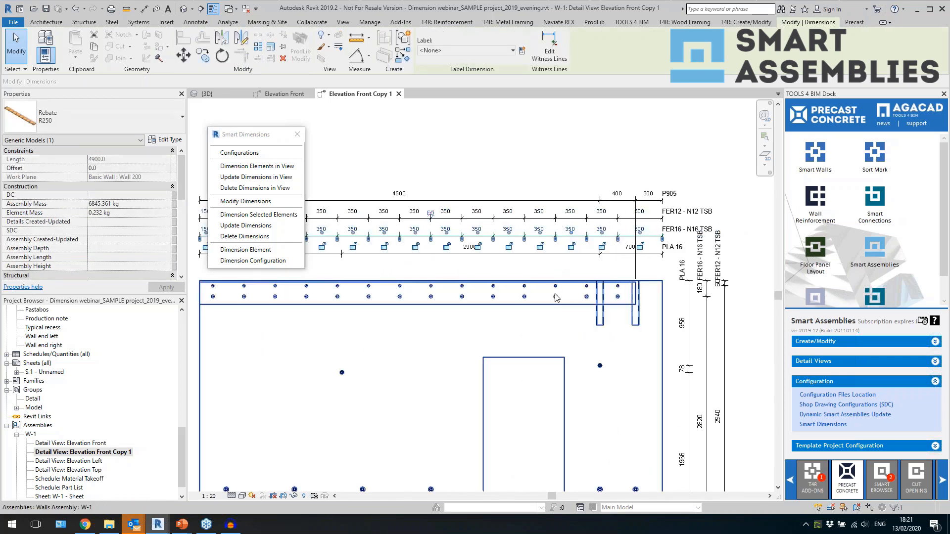
{"action": "left_click", "coordinate": [566, 149]}
{"action": "scroll", "coordinate": [607, 175], "scroll_direction": "down", "scroll_amount": 2}
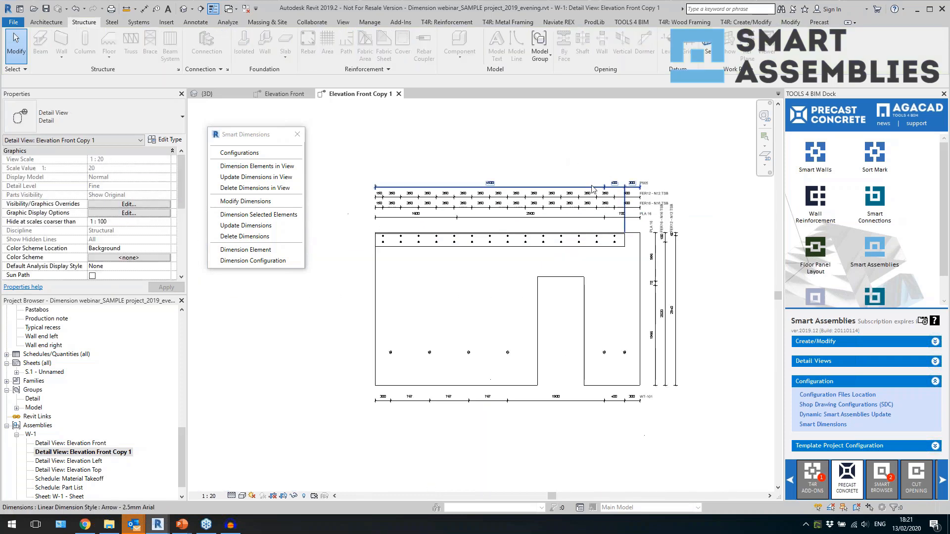
{"action": "scroll", "coordinate": [549, 181], "scroll_direction": "up", "scroll_amount": 1}
In the 02 13 wall front configuration, filter Point & Face Based Details (Dim 1) by Type Mark : Type.
{"action": "left_click", "coordinate": [256, 199]}
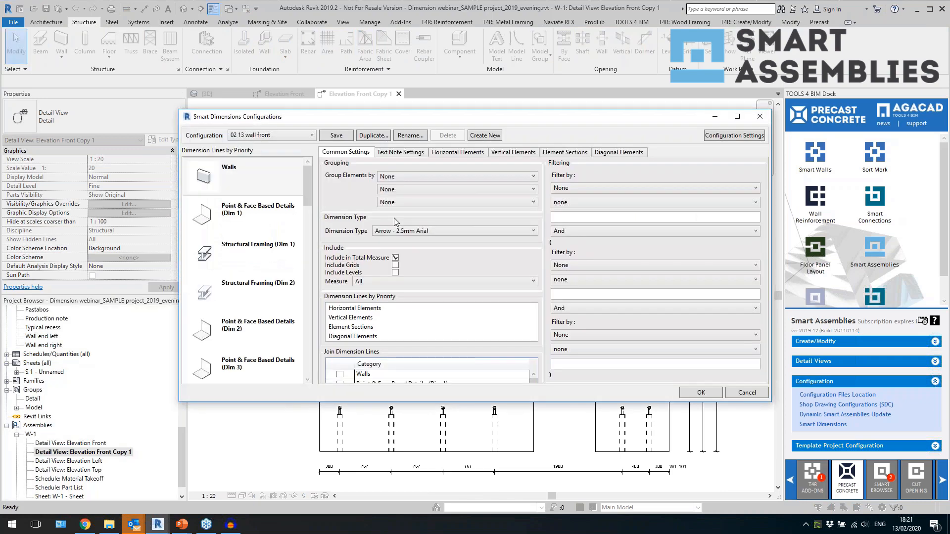
{"action": "left_click", "coordinate": [258, 221]}
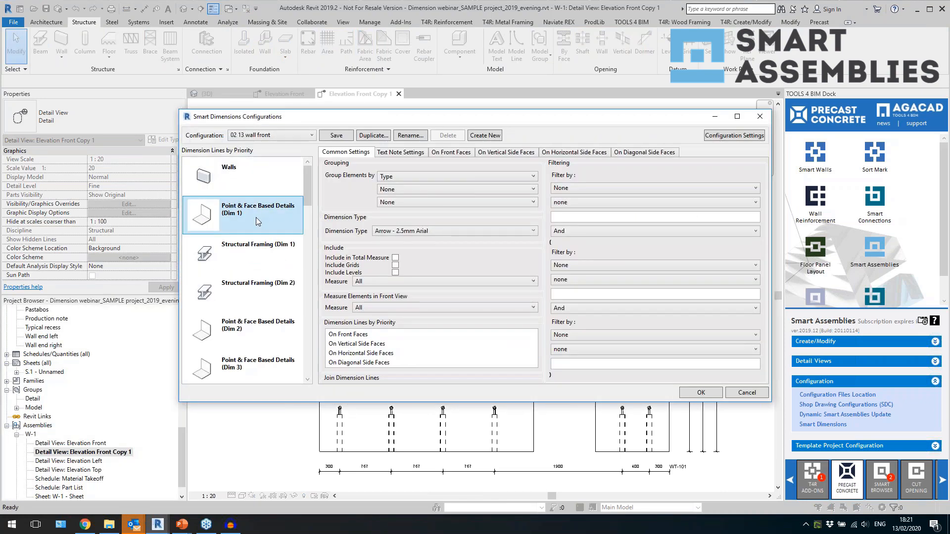
{"action": "left_click", "coordinate": [600, 189]}
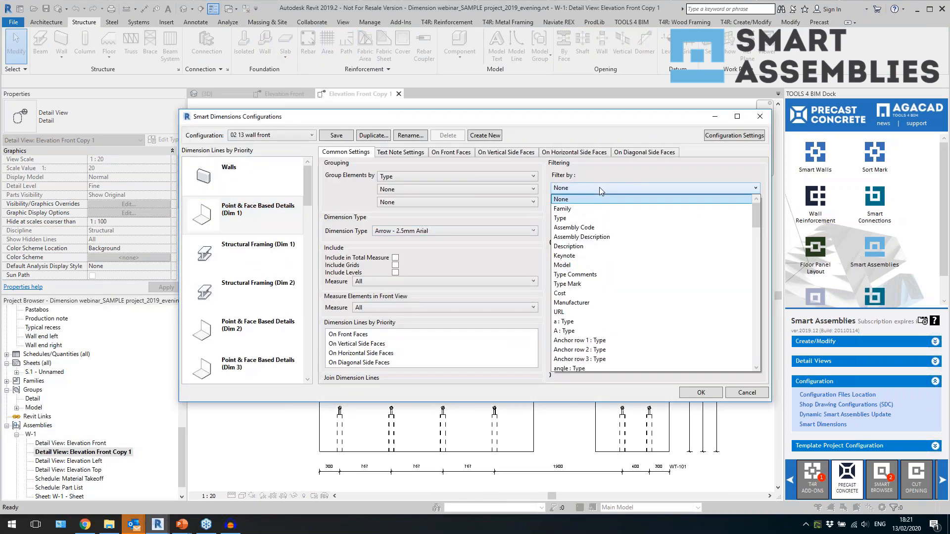
{"action": "left_click", "coordinate": [599, 187]}
{"action": "mouse_move", "coordinate": [590, 119]}
{"action": "left_mouse_down"}
{"action": "mouse_move", "coordinate": [587, 284]}
{"action": "mouse_move", "coordinate": [589, 221]}
{"action": "mouse_move", "coordinate": [590, 231]}
{"action": "left_mouse_up"}
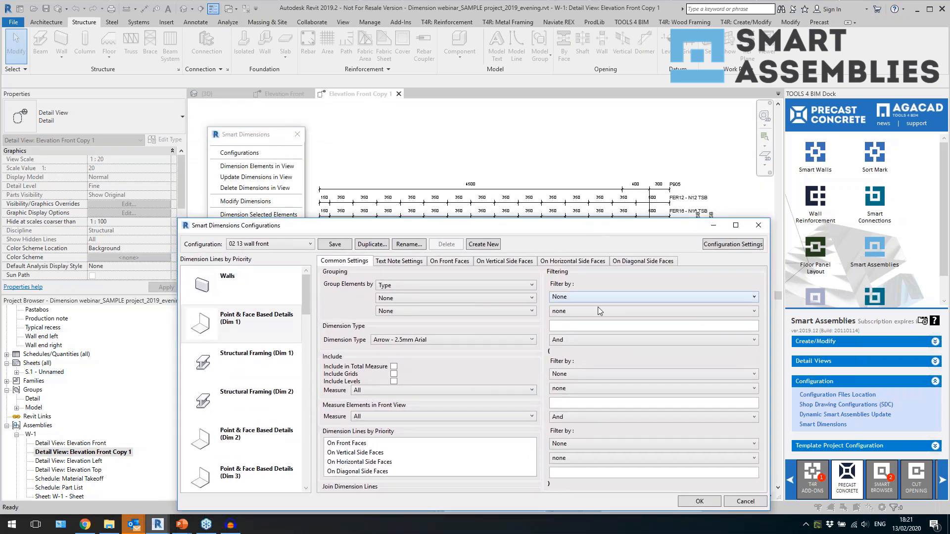
{"action": "left_click", "coordinate": [579, 302]}
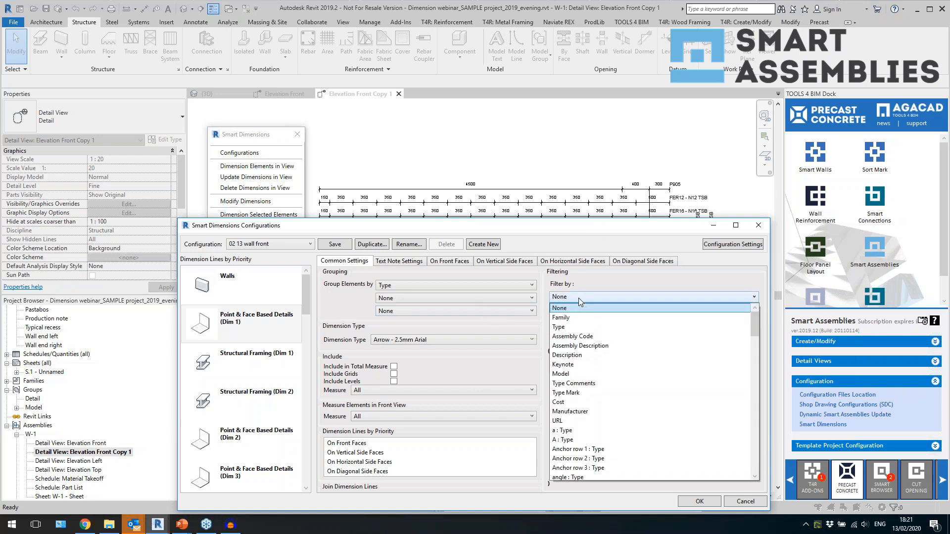
{"action": "left_click_drag", "start_coordinate": [754, 331], "coordinate": [749, 474]}
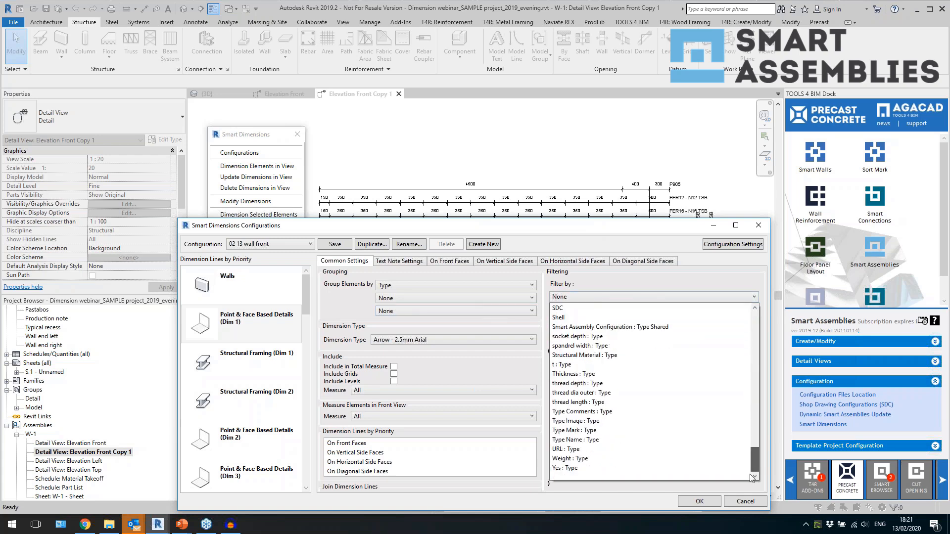
{"action": "left_click", "coordinate": [618, 434]}
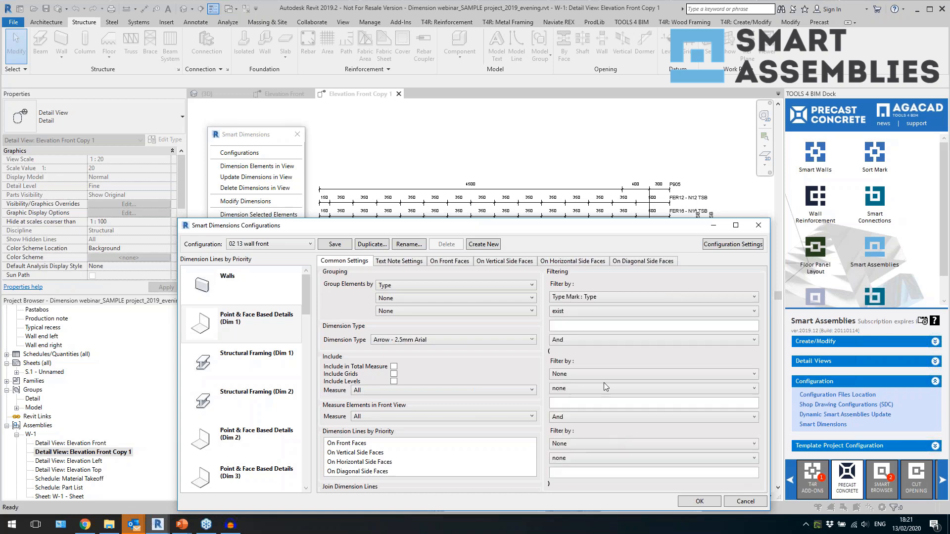
Set the Type Mark filter's condition to does not begin with FER.
{"action": "left_click", "coordinate": [572, 312]}
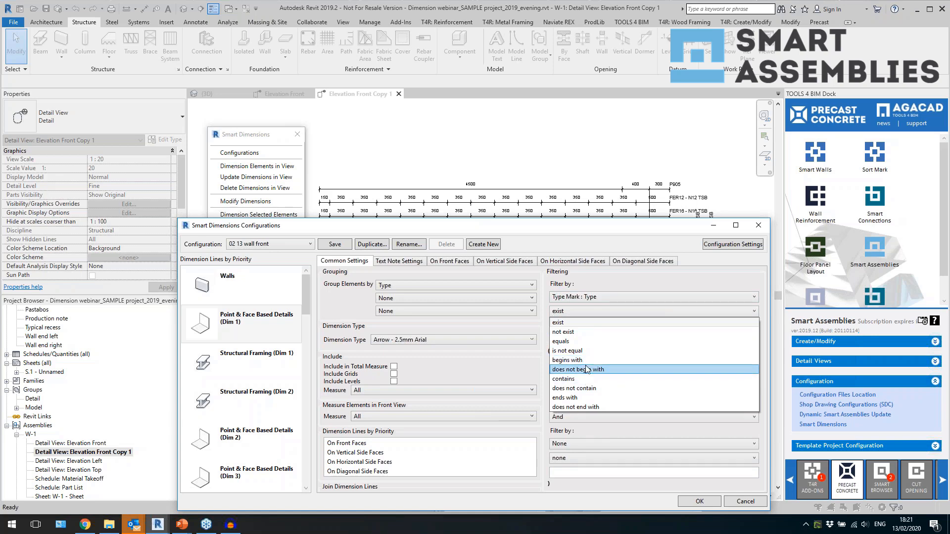
{"action": "left_click", "coordinate": [586, 368]}
{"action": "left_click", "coordinate": [587, 326]}
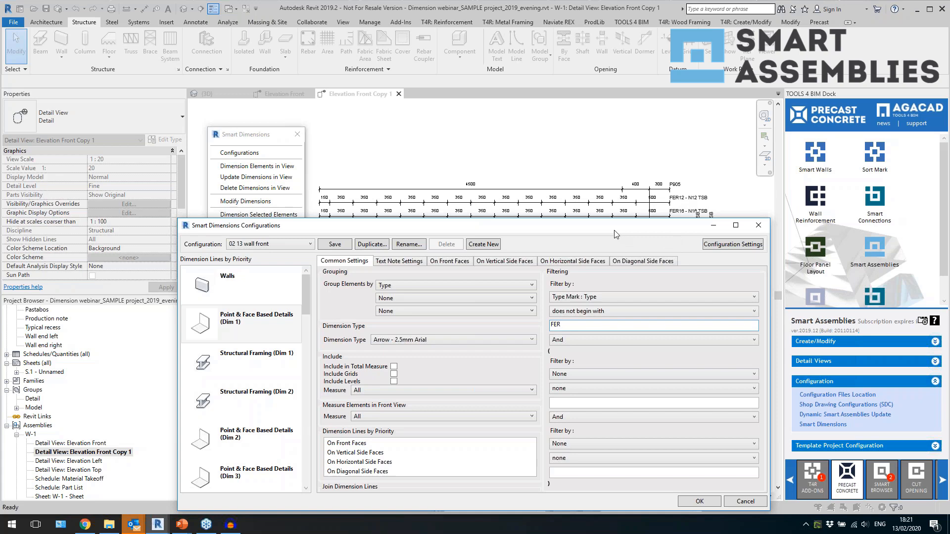
{"action": "left_click_drag", "start_coordinate": [614, 230], "coordinate": [605, 134]}
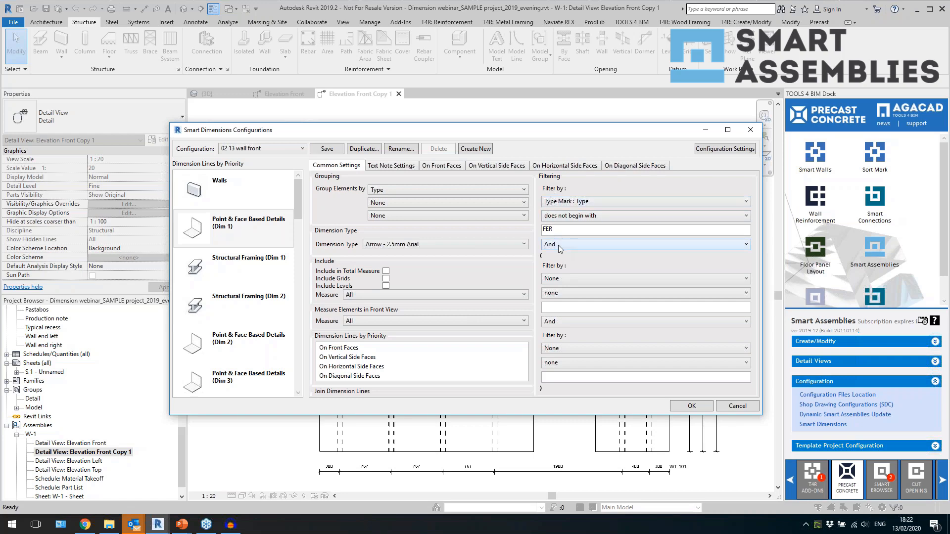
Apply the FER filter to the view's dimensions, and move Line Based Elements directly below Point & Face Based Details (Dim 1) in the dimension priority.
{"action": "left_click", "coordinate": [680, 407]}
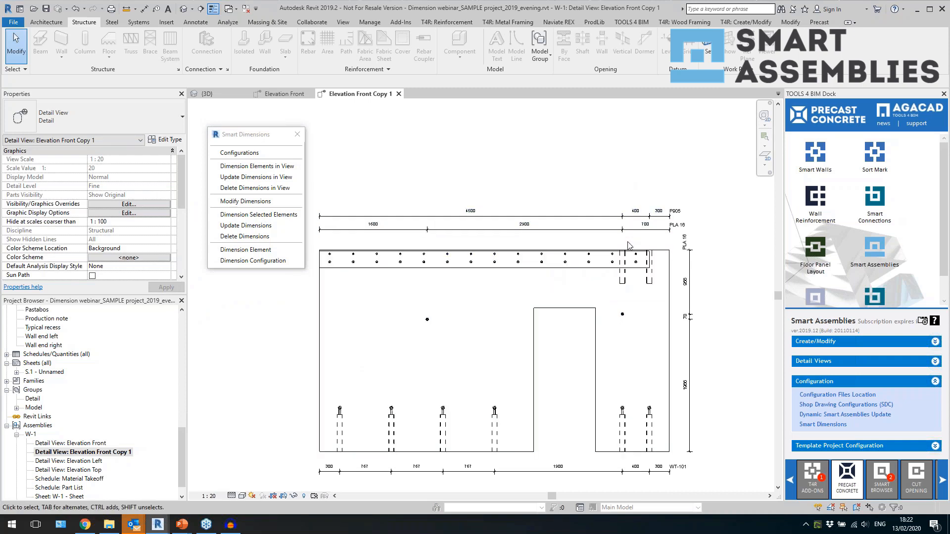
{"action": "left_click", "coordinate": [259, 214]}
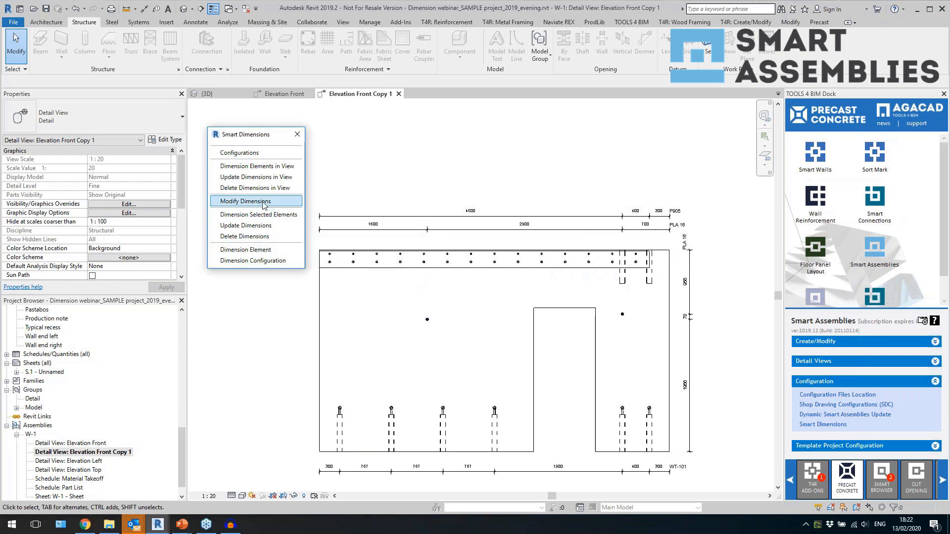
{"action": "left_click", "coordinate": [396, 230]}
{"action": "left_click_drag", "start_coordinate": [308, 193], "coordinate": [310, 367]}
{"action": "left_click", "coordinate": [248, 291]}
{"action": "scroll", "coordinate": [248, 292], "scroll_direction": "up", "scroll_amount": 3}
{"action": "scroll", "coordinate": [247, 292], "scroll_direction": "up", "scroll_amount": 6}
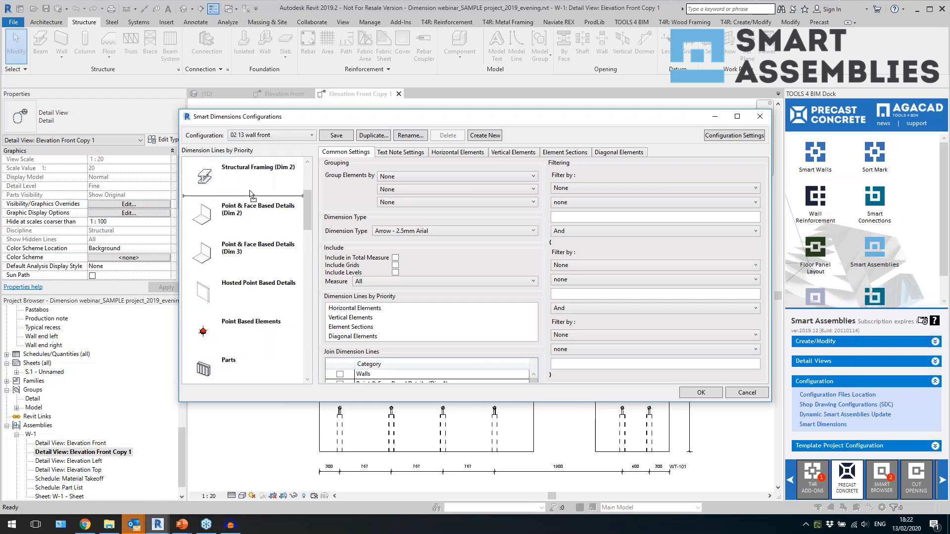
{"action": "scroll", "coordinate": [251, 220], "scroll_direction": "up", "scroll_amount": 3}
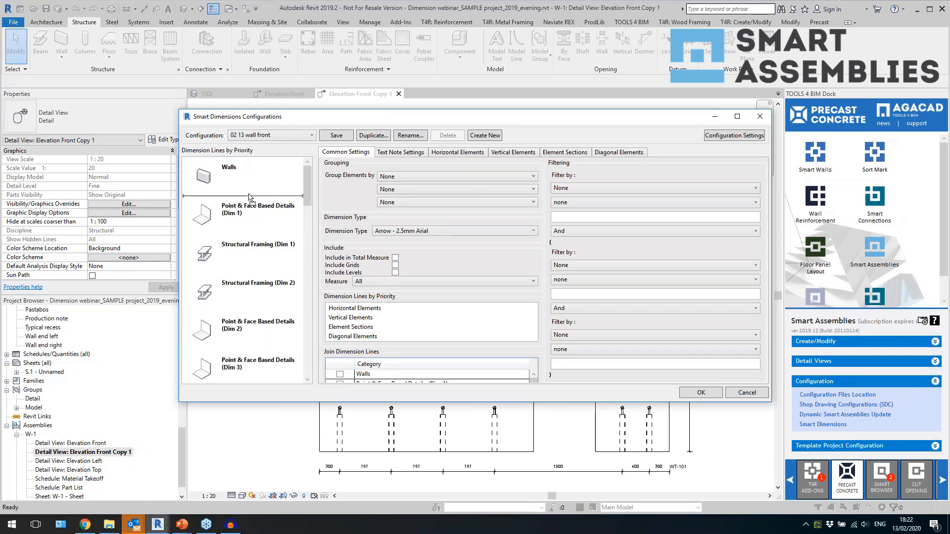
{"action": "left_click_drag", "start_coordinate": [251, 225], "coordinate": [260, 253]}
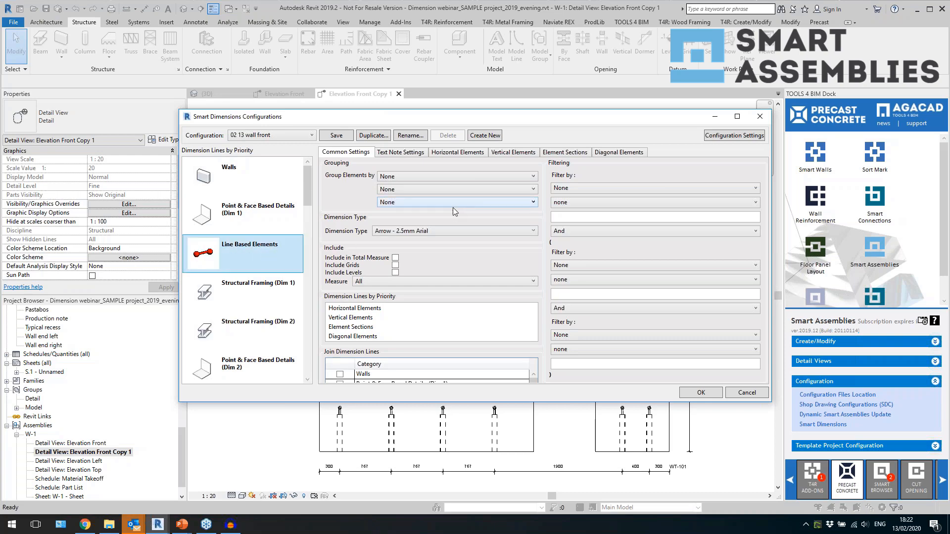
For horizontal Line Based Elements, enable horizontal length measuring to Left and Right Edges, positioned By Element, with Type Mark : Type as text note parameter.
{"action": "left_click", "coordinate": [449, 153]}
{"action": "mouse_move", "coordinate": [479, 120]}
{"action": "left_mouse_down"}
{"action": "mouse_move", "coordinate": [479, 318]}
{"action": "mouse_move", "coordinate": [475, 151]}
{"action": "left_mouse_up"}
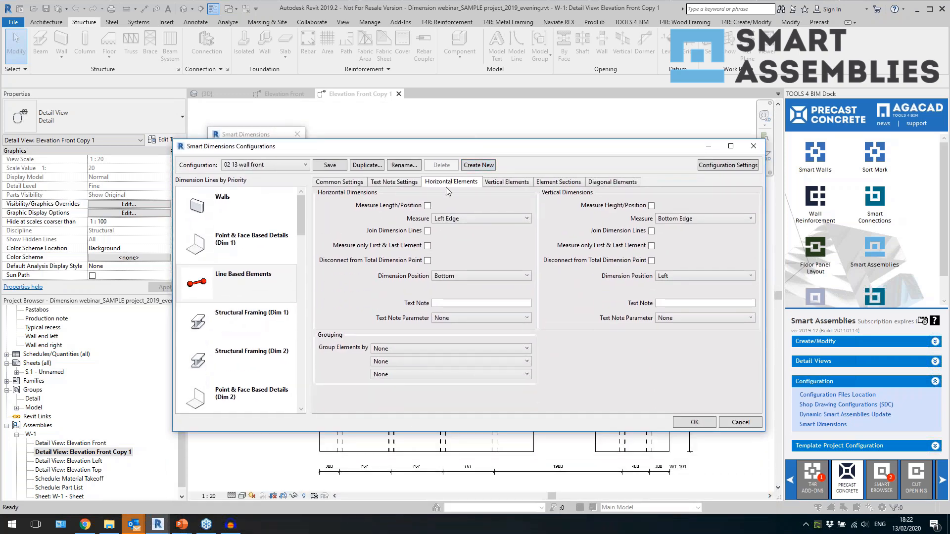
{"action": "left_click", "coordinate": [427, 206]}
{"action": "left_click", "coordinate": [466, 221]}
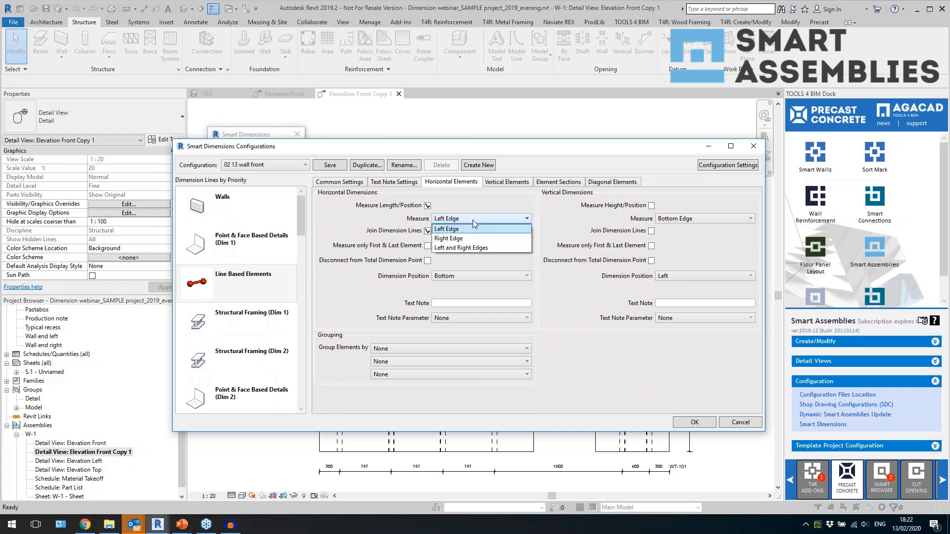
{"action": "left_click", "coordinate": [473, 247]}
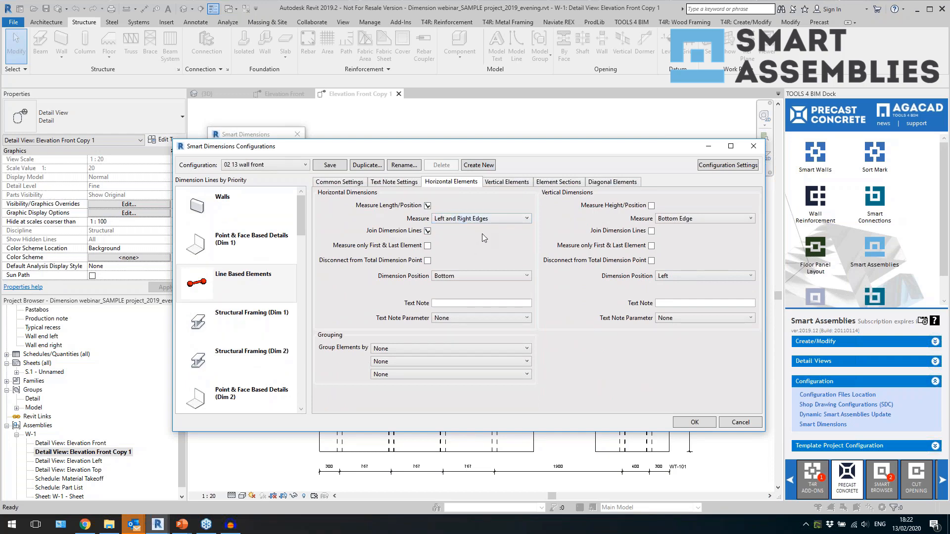
{"action": "left_click", "coordinate": [479, 276]}
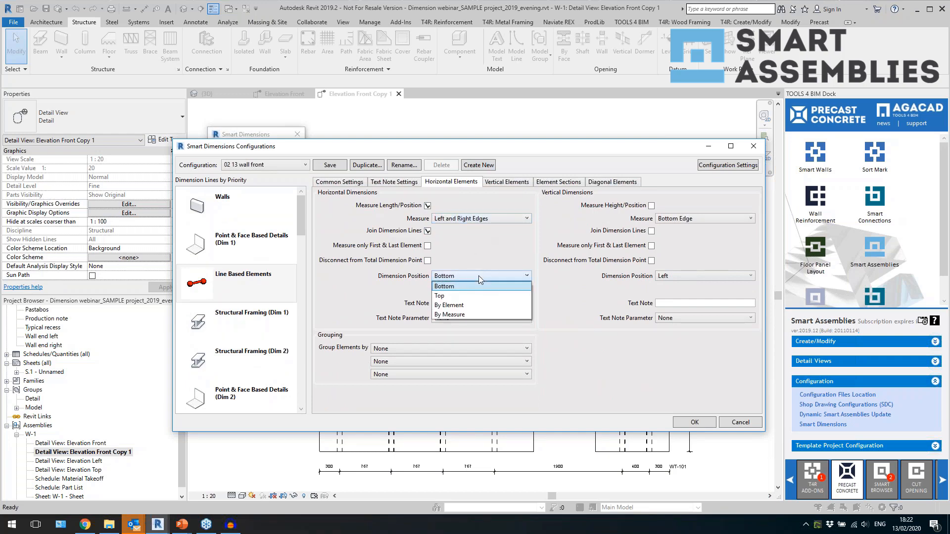
{"action": "left_click", "coordinate": [474, 304]}
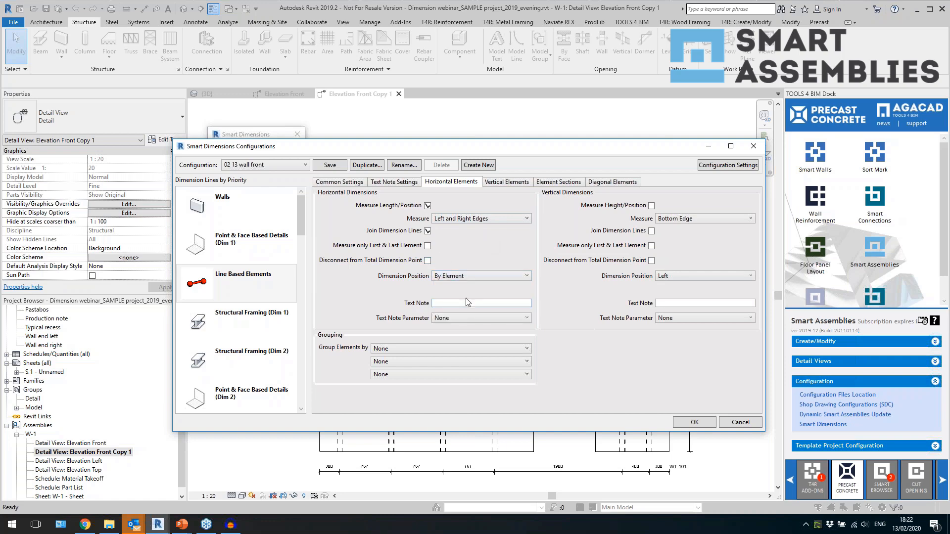
{"action": "left_click", "coordinate": [465, 318]}
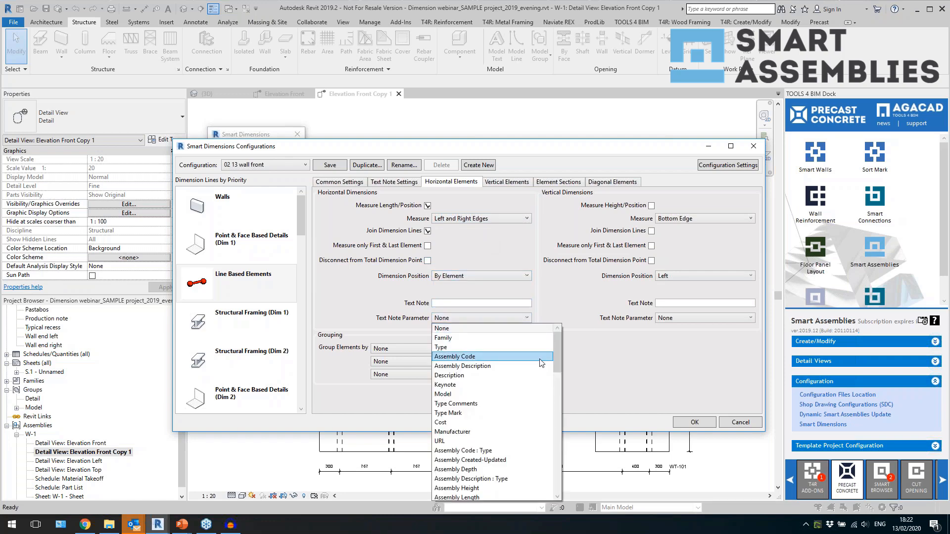
{"action": "left_click_drag", "start_coordinate": [560, 352], "coordinate": [566, 491]}
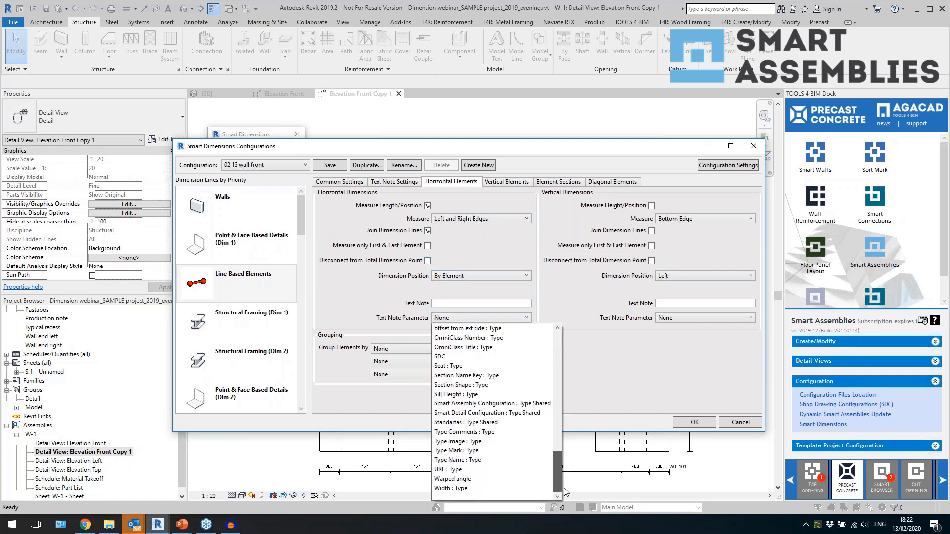
{"action": "left_click", "coordinate": [502, 451]}
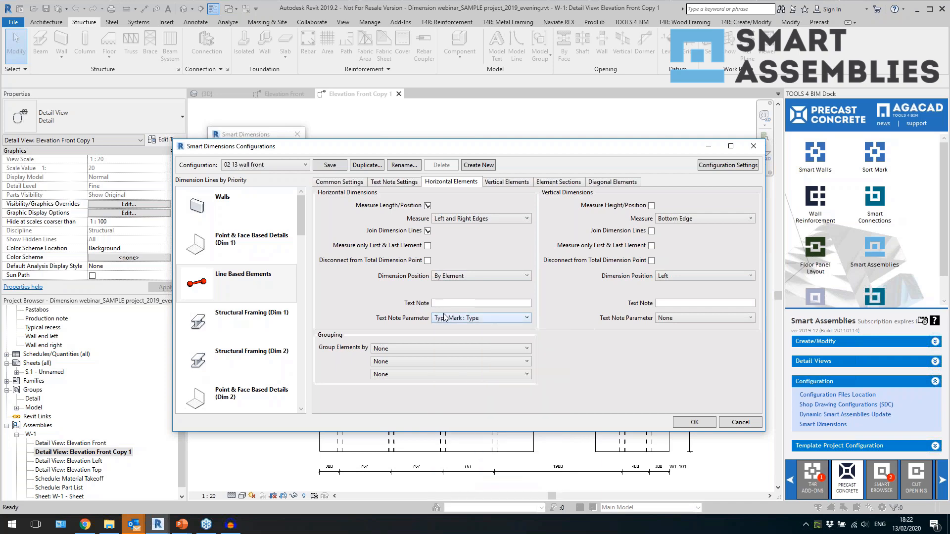
Create text notes for Line Based Elements from the Text Note Parameter, Alligned with Dimension Text, with an offset of 4.
{"action": "left_click", "coordinate": [386, 184]}
{"action": "left_click", "coordinate": [349, 296]}
{"action": "left_click", "coordinate": [466, 329]}
{"action": "left_click", "coordinate": [377, 242]}
{"action": "left_click", "coordinate": [399, 231]}
{"action": "left_click", "coordinate": [401, 253]}
{"action": "left_click_drag", "start_coordinate": [393, 221], "coordinate": [350, 234]}
{"action": "type", "text": "4"}
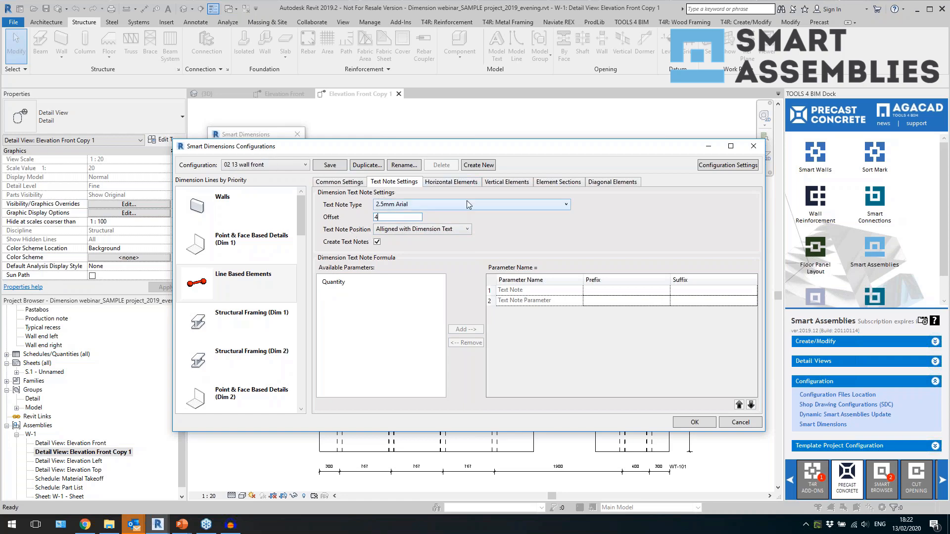
Enable vertical dimensions for horizontal Line Based Elements to Bottom and Top Edges, position Right, text note parameter Type Mark : Type, and apply the configuration.
{"action": "left_click", "coordinate": [474, 185]}
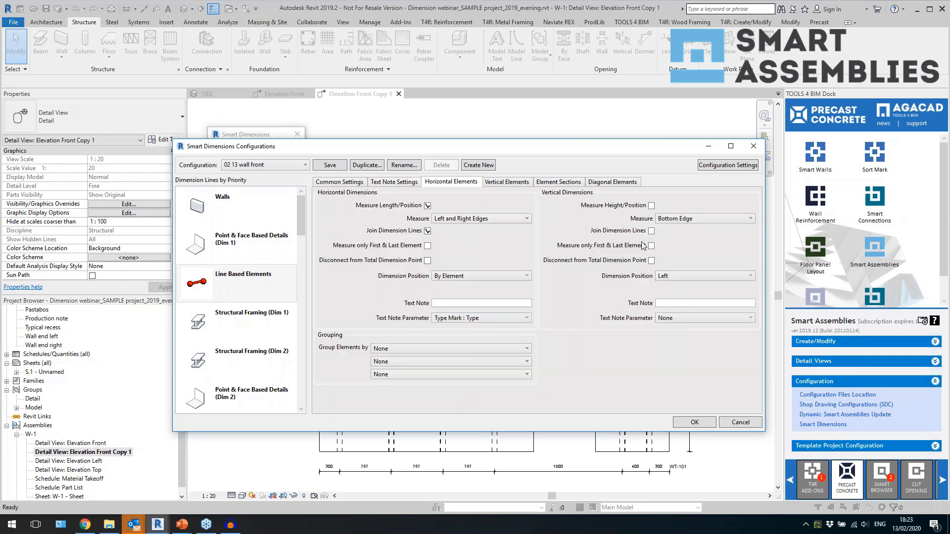
{"action": "left_click", "coordinate": [651, 206]}
{"action": "left_click", "coordinate": [696, 219]}
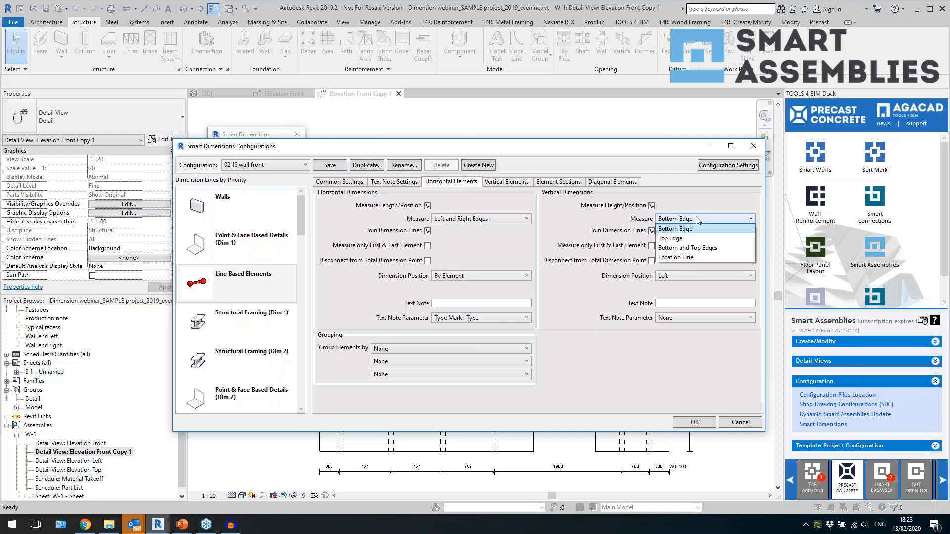
{"action": "left_click", "coordinate": [673, 247]}
{"action": "left_click", "coordinate": [678, 277]}
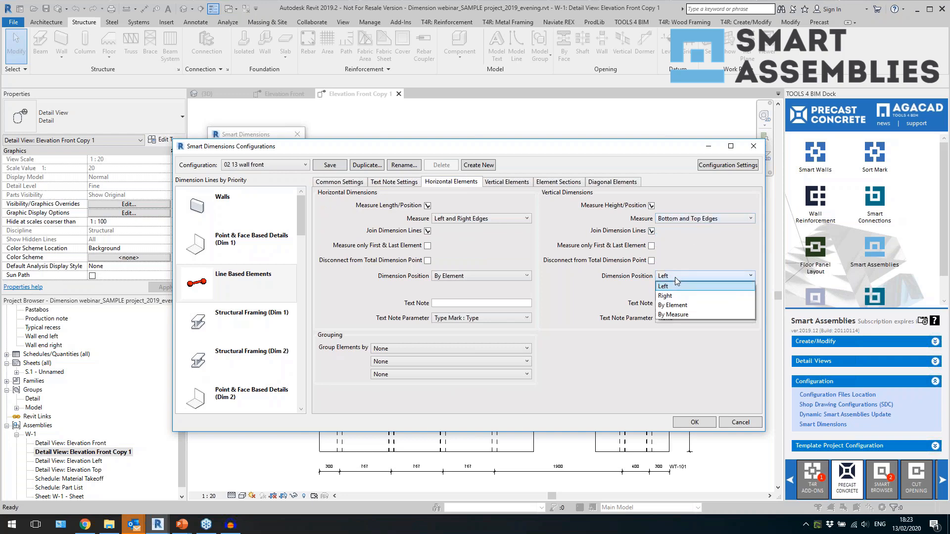
{"action": "left_click", "coordinate": [681, 290]}
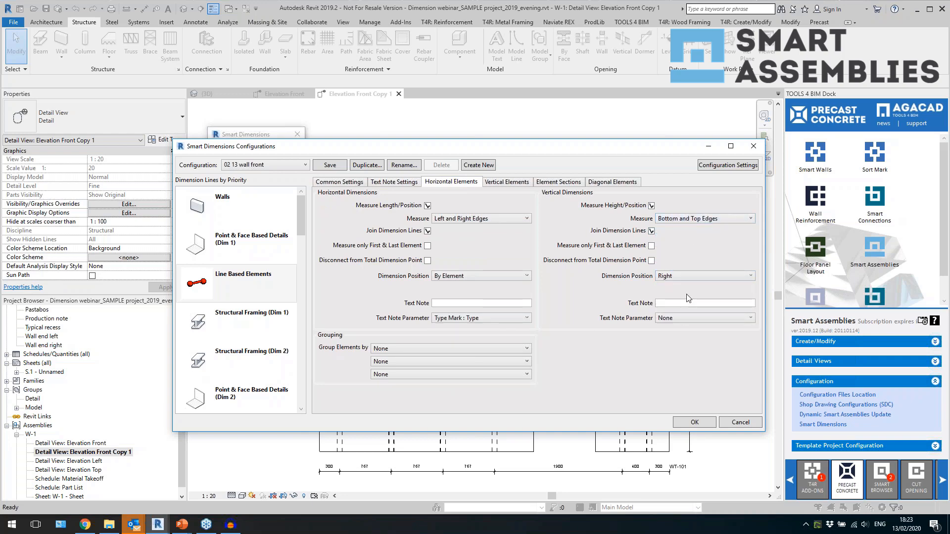
{"action": "left_click", "coordinate": [685, 319]}
{"action": "left_click_drag", "start_coordinate": [781, 346], "coordinate": [783, 495]}
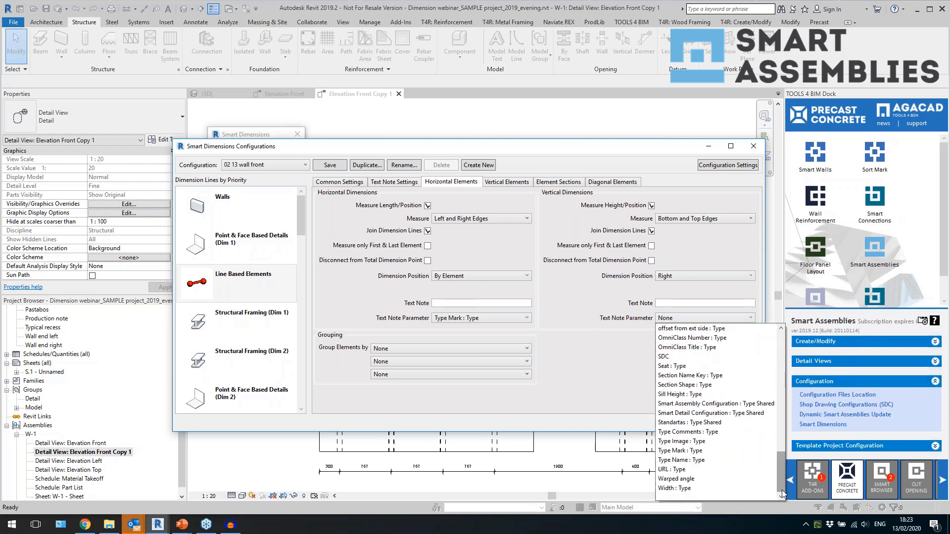
{"action": "left_click", "coordinate": [721, 451]}
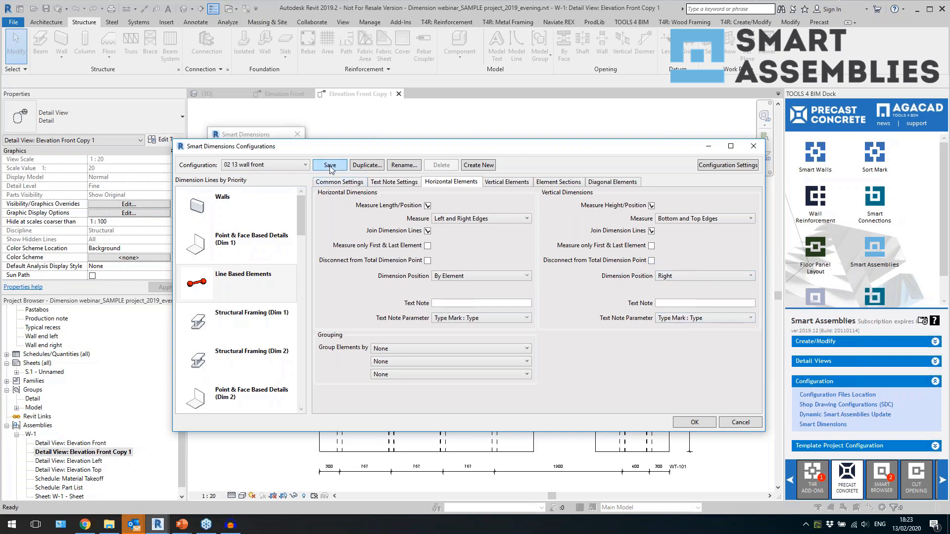
{"action": "left_click", "coordinate": [696, 423]}
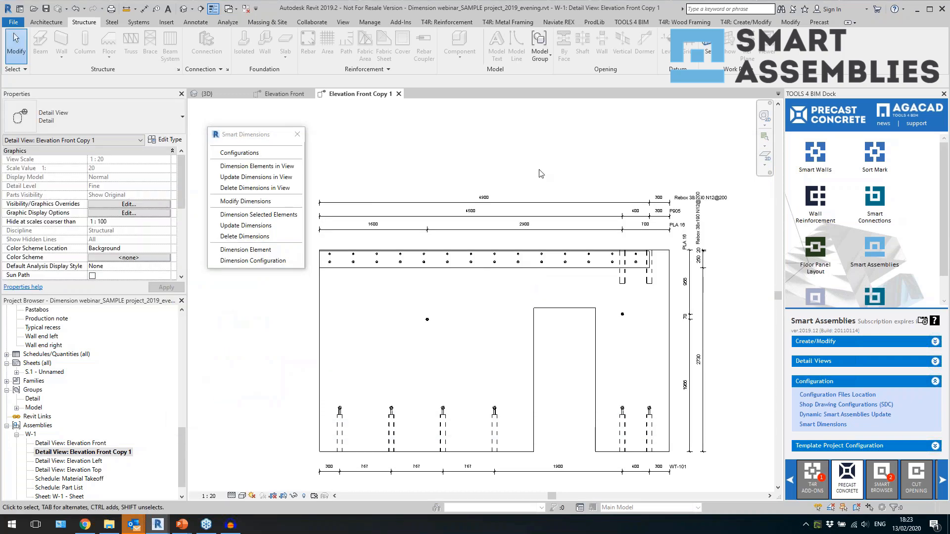
Inspect the horizontal and vertical Rebox 38x190 N12@200 dimension lines around the wall's top edge.
{"action": "left_click", "coordinate": [542, 202]}
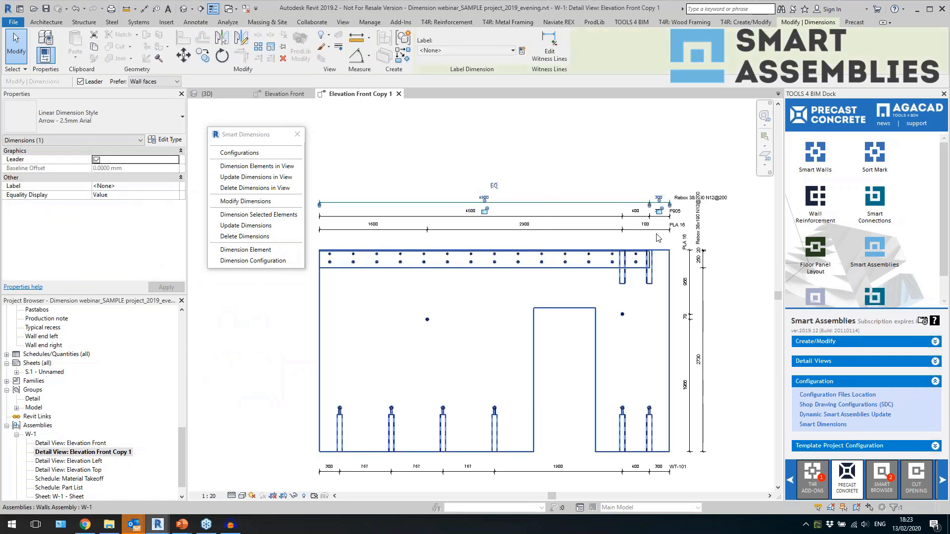
{"action": "scroll", "coordinate": [643, 222], "scroll_direction": "up", "scroll_amount": 2}
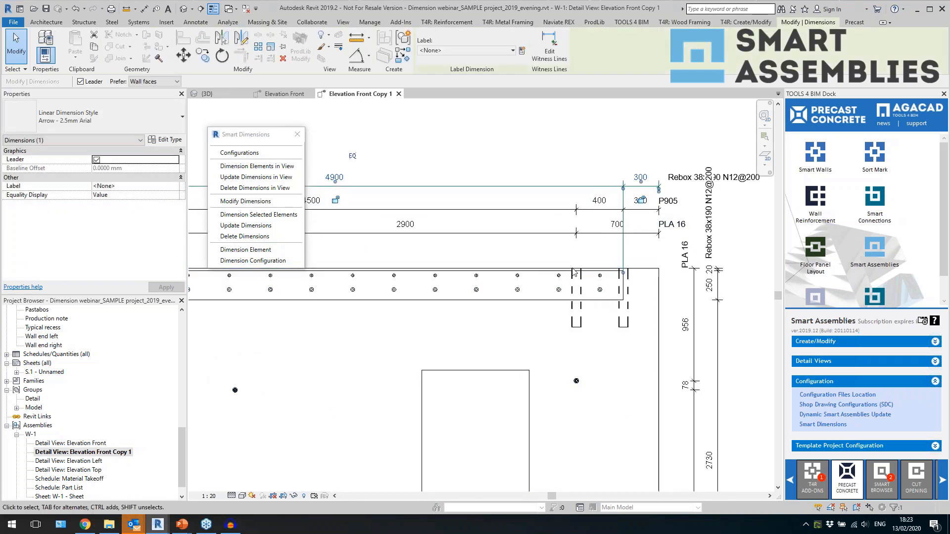
{"action": "left_click", "coordinate": [526, 149]}
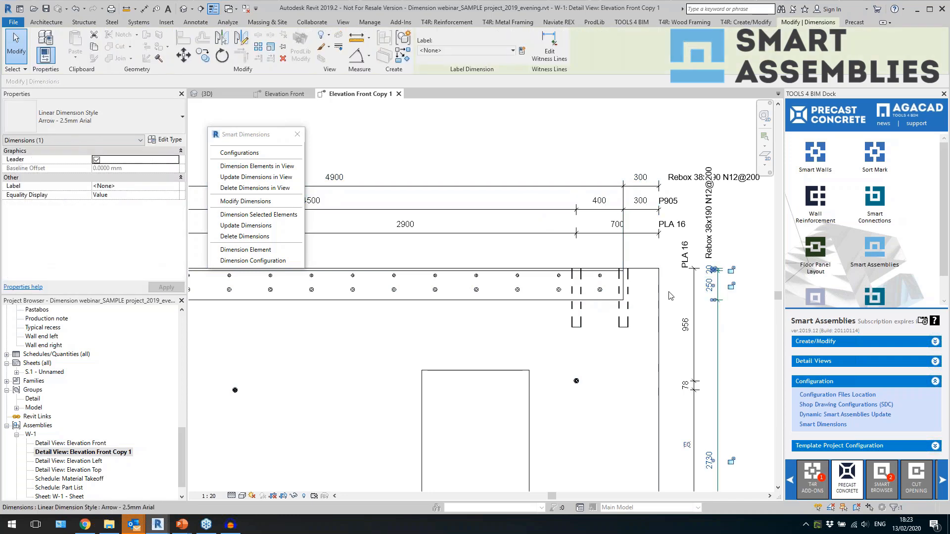
{"action": "scroll", "coordinate": [716, 312], "scroll_direction": "down", "scroll_amount": 4}
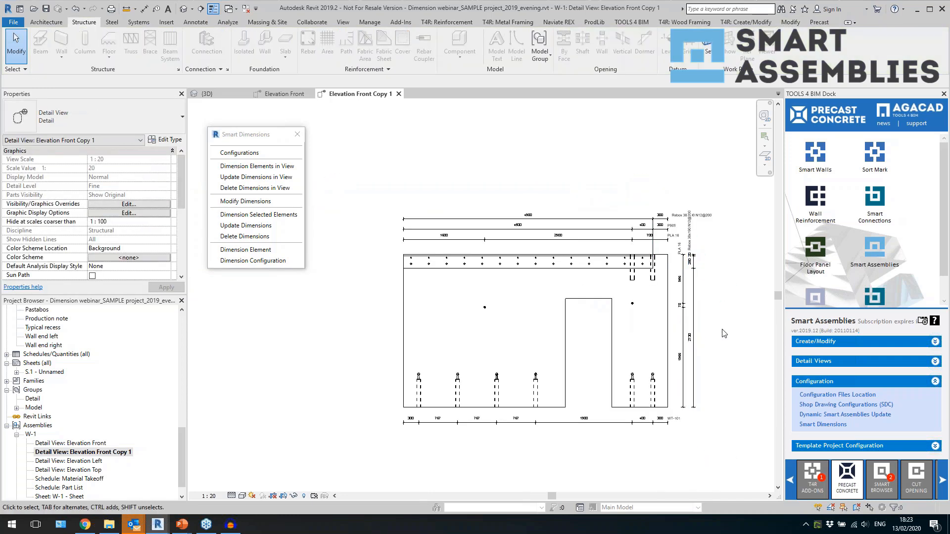
{"action": "scroll", "coordinate": [727, 339], "scroll_direction": "up", "scroll_amount": 1}
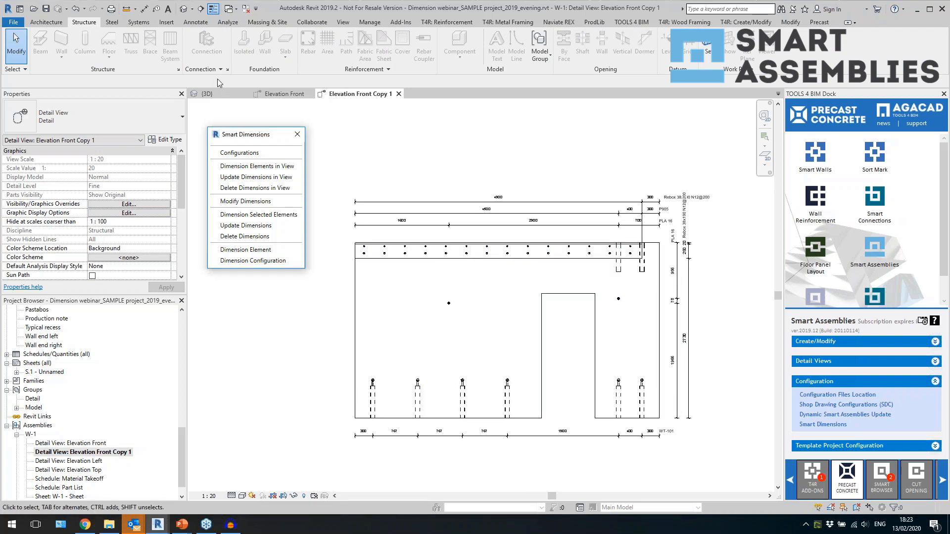
Open the 3D view of the wall and select a wall bottom tube in the narrow wall part beside the door opening.
{"action": "left_click", "coordinate": [184, 8]}
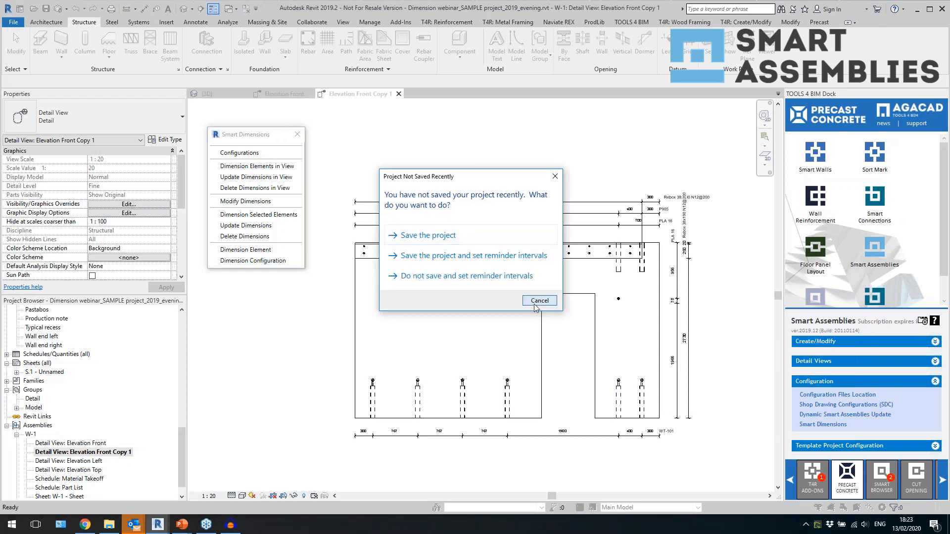
{"action": "left_click", "coordinate": [537, 300]}
{"action": "scroll", "coordinate": [636, 338], "scroll_direction": "down", "scroll_amount": 3}
{"action": "scroll", "coordinate": [585, 285], "scroll_direction": "up", "scroll_amount": 1}
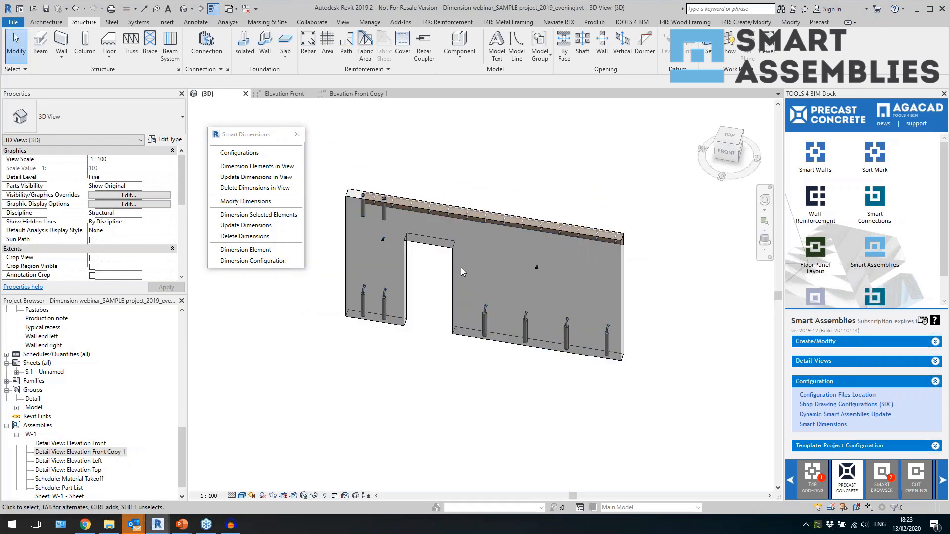
{"action": "scroll", "coordinate": [463, 367], "scroll_direction": "up", "scroll_amount": 2}
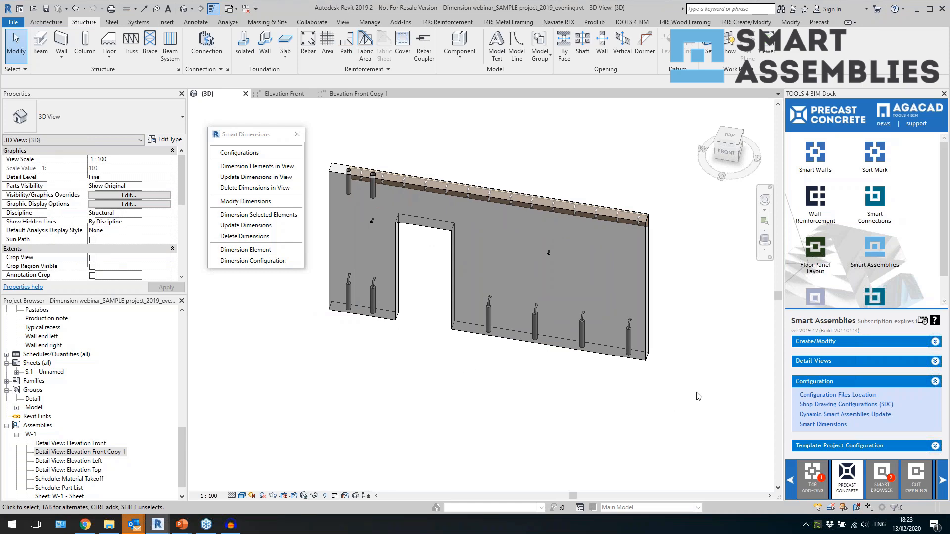
{"action": "left_click", "coordinate": [375, 299]}
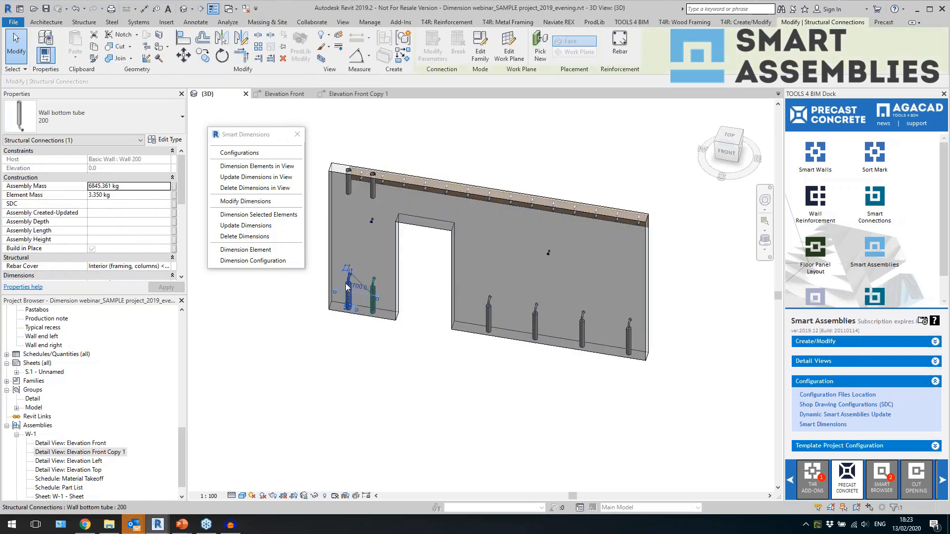
Change the two bottom tubes beside the wall's narrow end to the Wall Bottom tube1 type Tube Ø80 2.
{"action": "left_click", "coordinate": [346, 287], "text": "ctrl"}
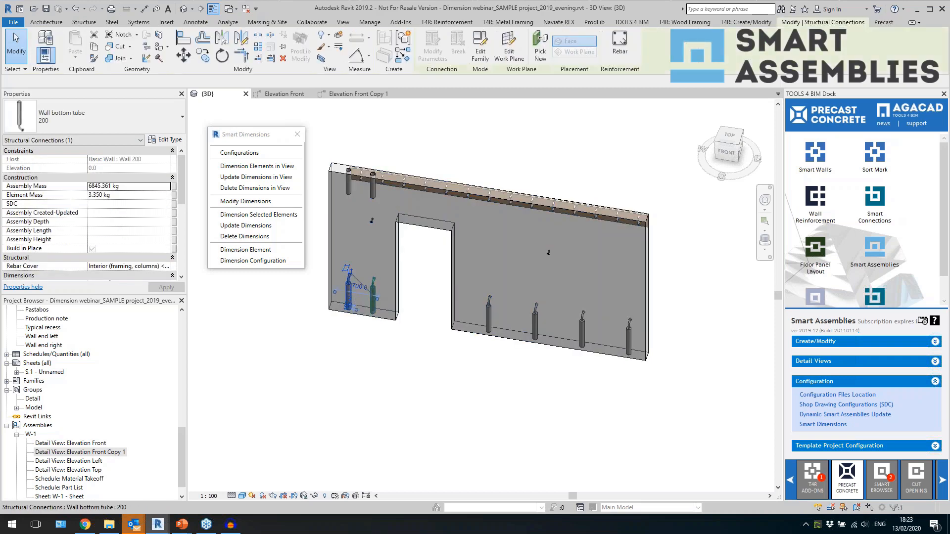
{"action": "left_click", "coordinate": [116, 113]}
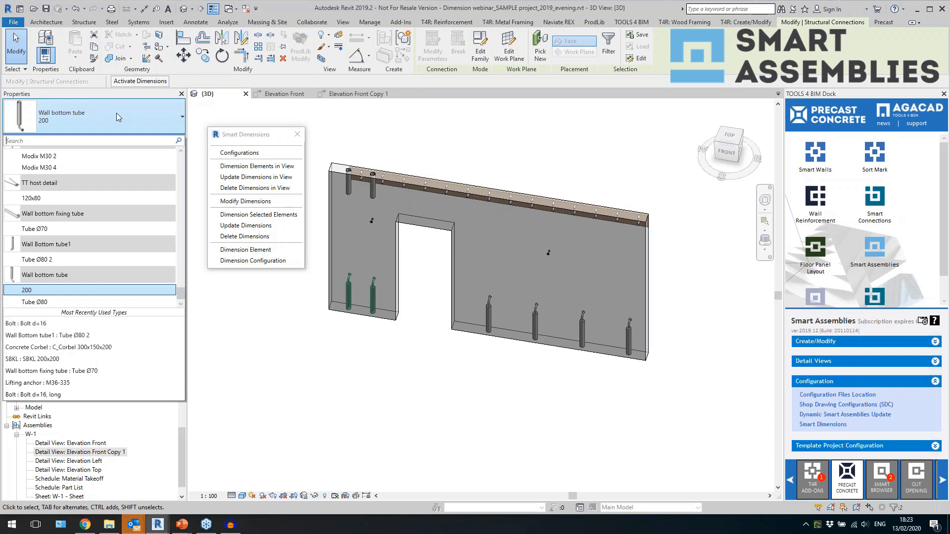
{"action": "left_click", "coordinate": [94, 257]}
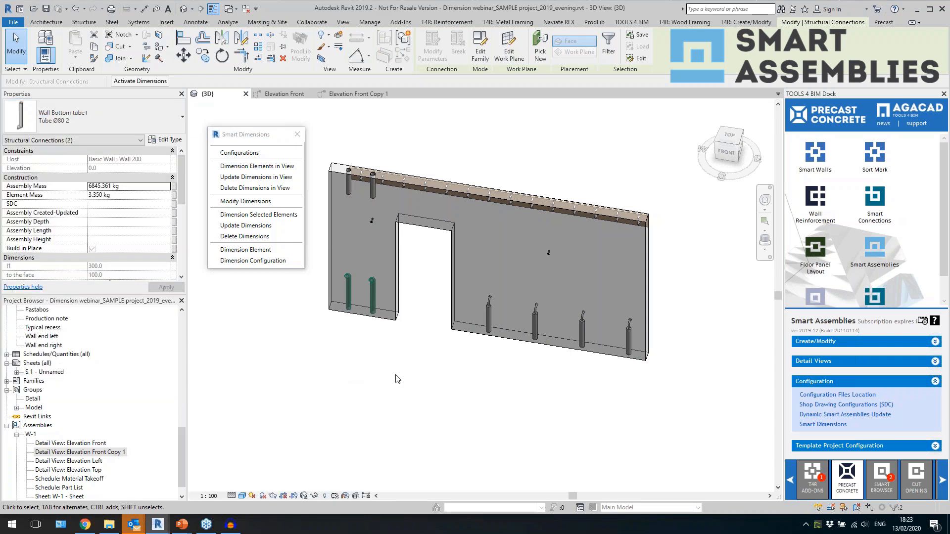
{"action": "left_click", "coordinate": [321, 306]}
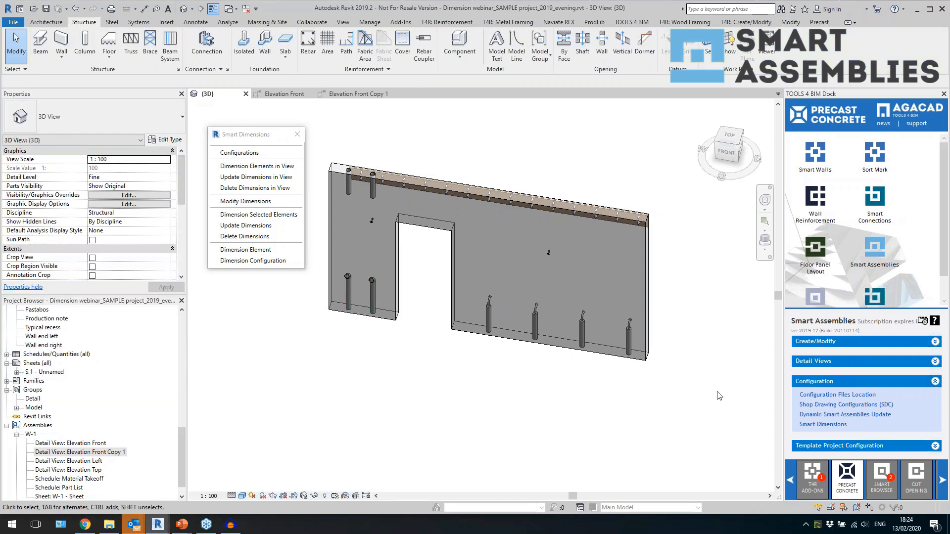
Insert Smart Connections details into the wall using the Webinar wall lifters configuration.
{"action": "left_click", "coordinate": [650, 297]}
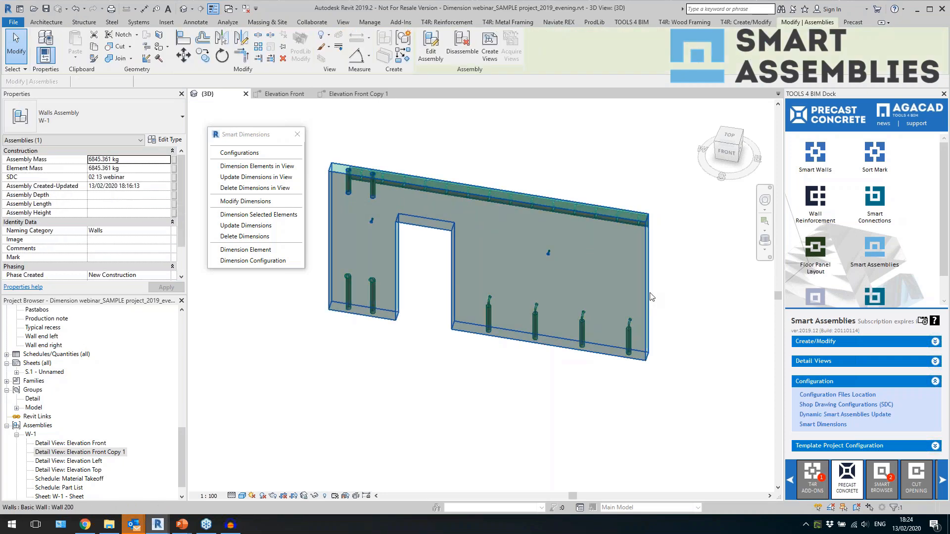
{"action": "left_click", "coordinate": [651, 297]}
{"action": "left_click", "coordinate": [872, 207]}
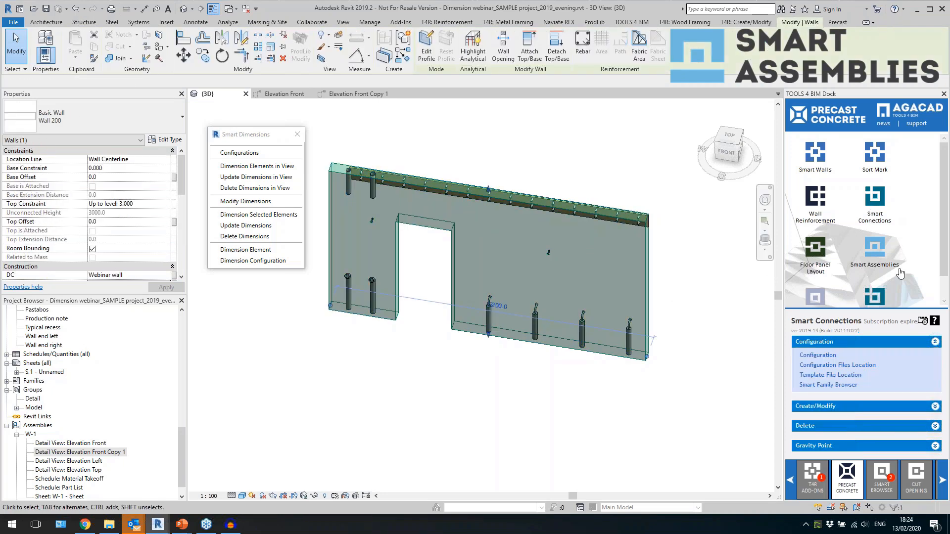
{"action": "left_click", "coordinate": [836, 409]}
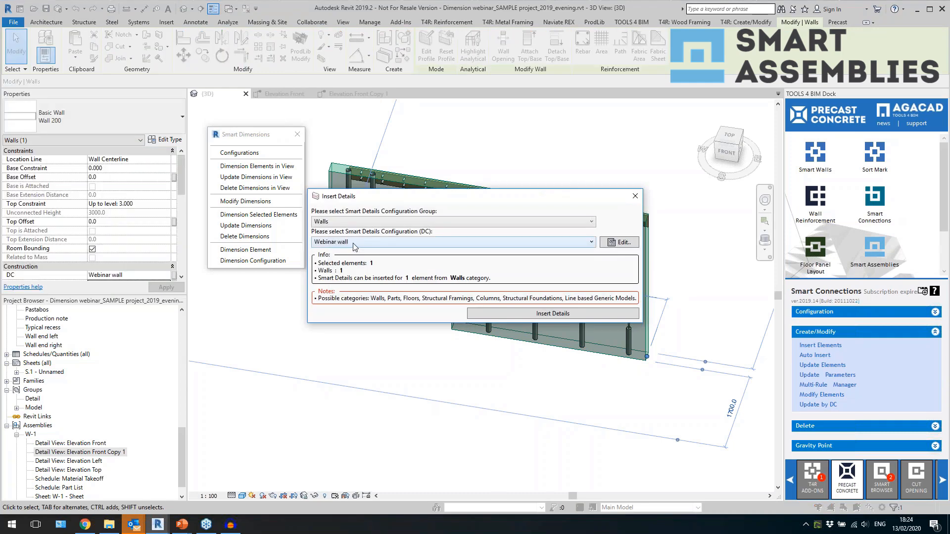
{"action": "left_click", "coordinate": [354, 242]}
{"action": "left_click", "coordinate": [356, 284]}
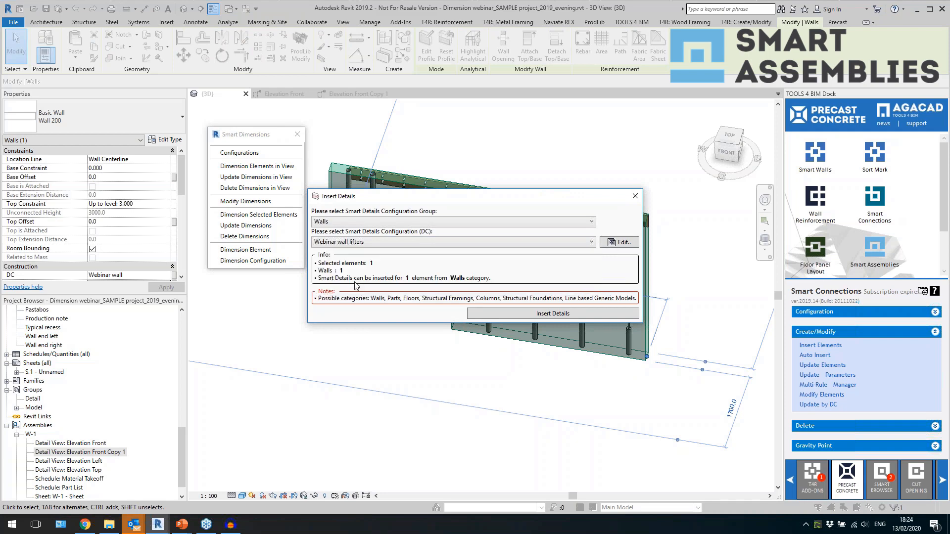
{"action": "left_click", "coordinate": [507, 313]}
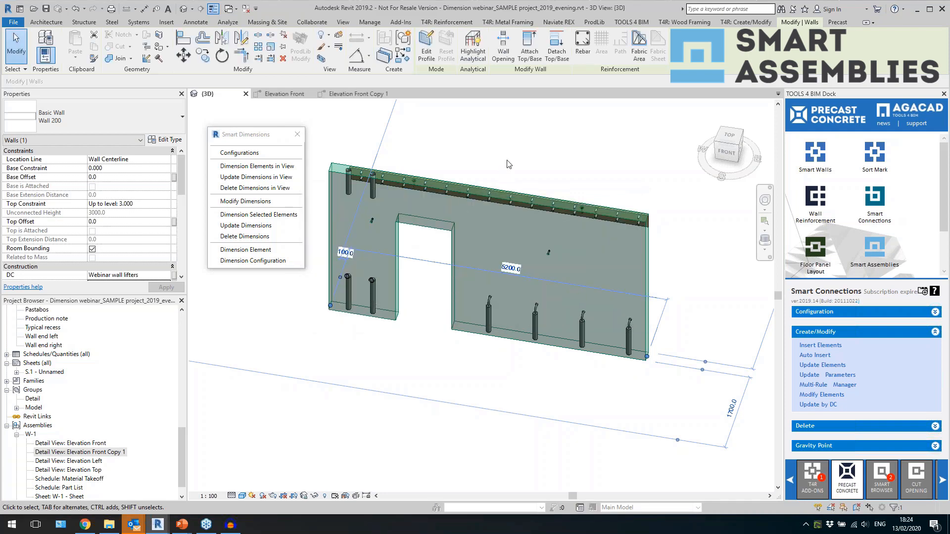
Examine the inserted lifters and their layout direction, fixed number and relative-to-length settings, leaving the configuration unchanged.
{"action": "scroll", "coordinate": [411, 174], "scroll_direction": "up", "scroll_amount": 4}
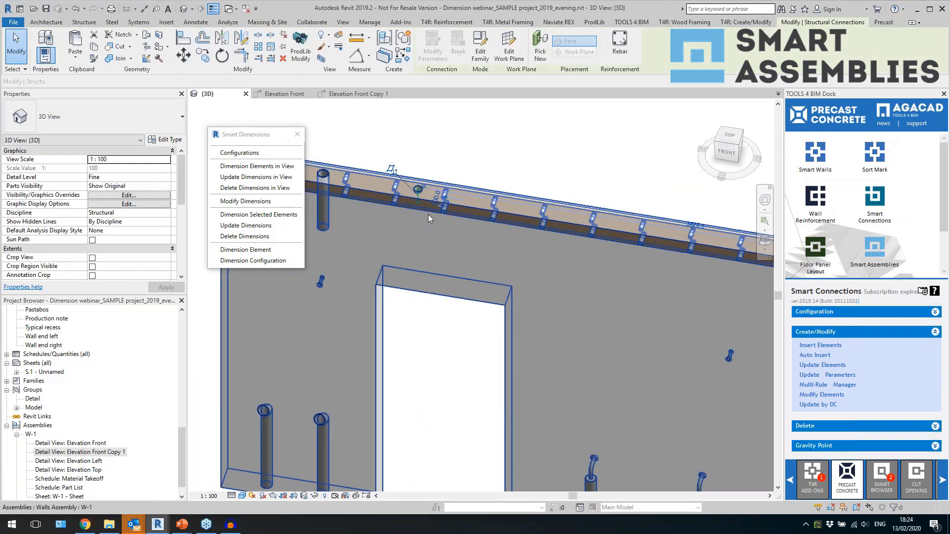
{"action": "left_click", "coordinate": [418, 190]}
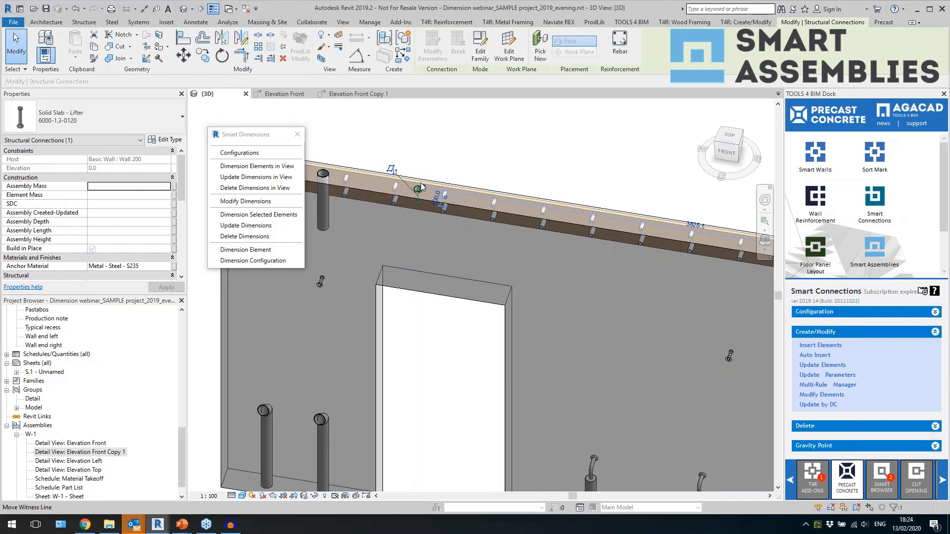
{"action": "left_click", "coordinate": [553, 363]}
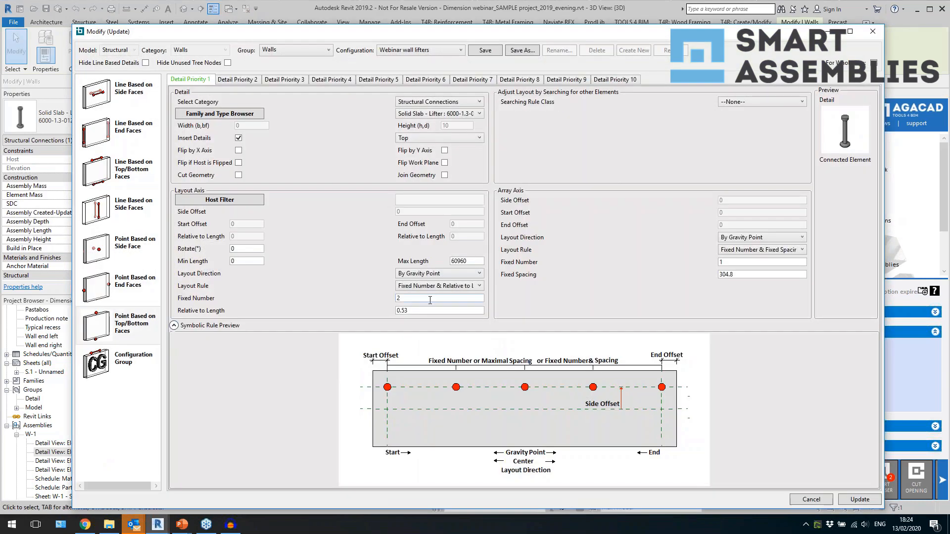
{"action": "left_click", "coordinate": [431, 275]}
{"action": "left_click", "coordinate": [431, 277]}
{"action": "left_click_drag", "start_coordinate": [418, 298], "coordinate": [382, 311]}
{"action": "key", "text": "Tab"}
{"action": "left_click", "coordinate": [873, 32]}
{"action": "scroll", "coordinate": [515, 218], "scroll_direction": "down", "scroll_amount": 4}
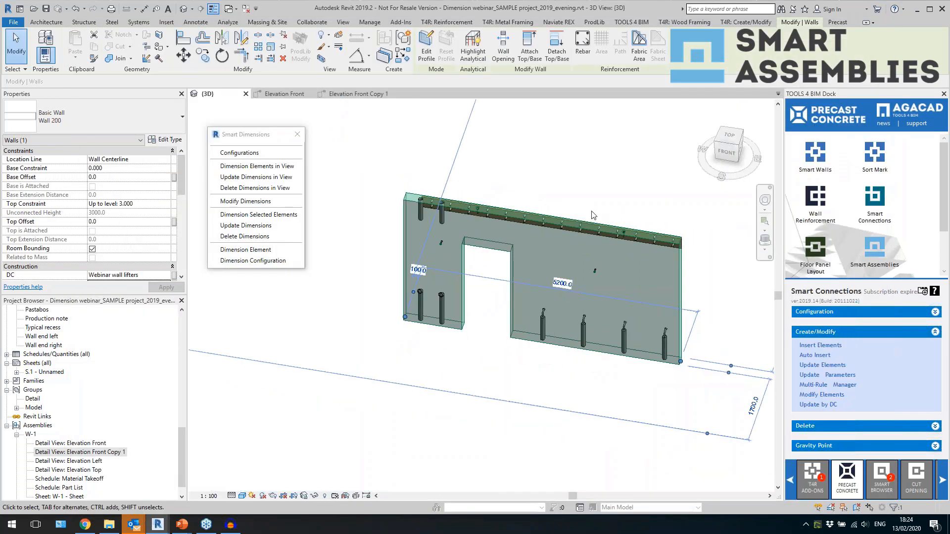
{"action": "key", "text": "Escape"}
{"action": "key", "text": "Escape"}
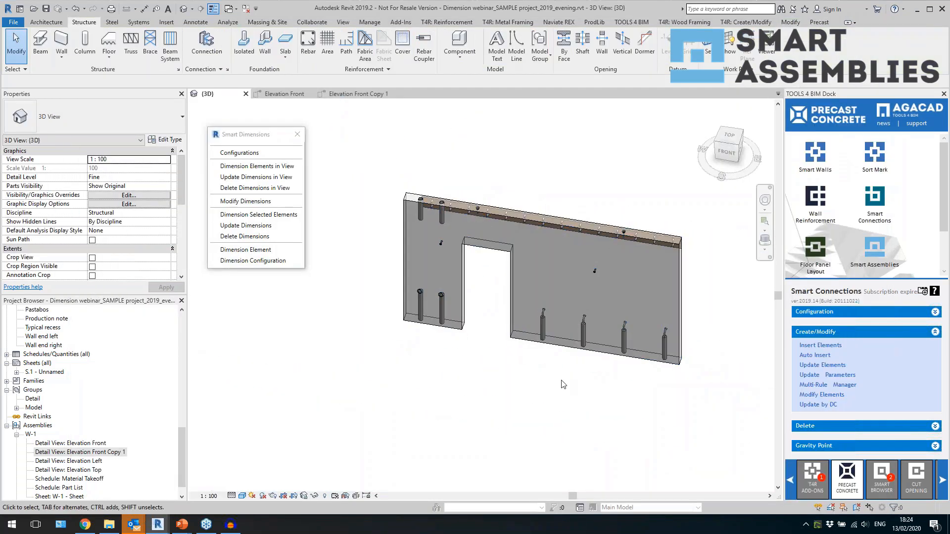
Update wall assembly W-1 with Smart Assemblies and open its Elevation Front detail view.
{"action": "left_click", "coordinate": [567, 351]}
{"action": "left_click", "coordinate": [875, 250]}
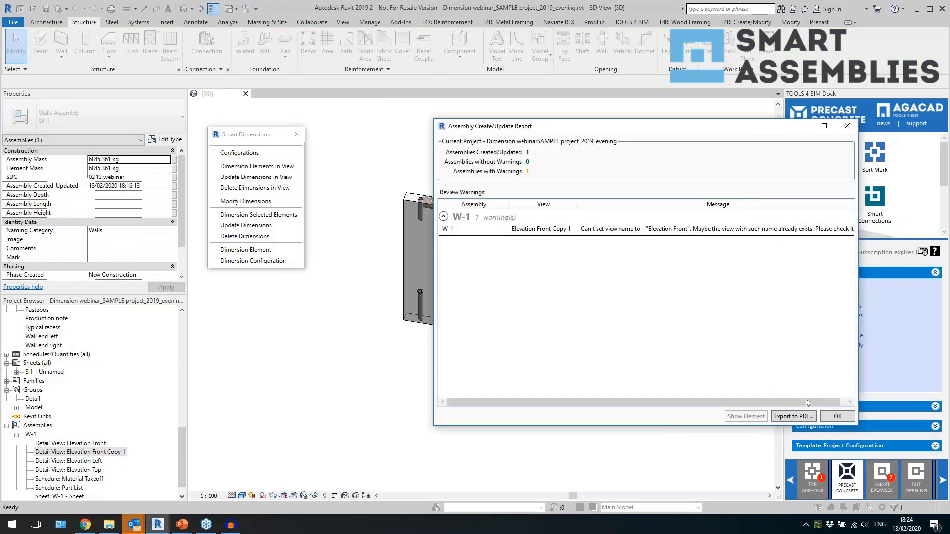
{"action": "left_click", "coordinate": [837, 416]}
{"action": "left_click", "coordinate": [99, 446]}
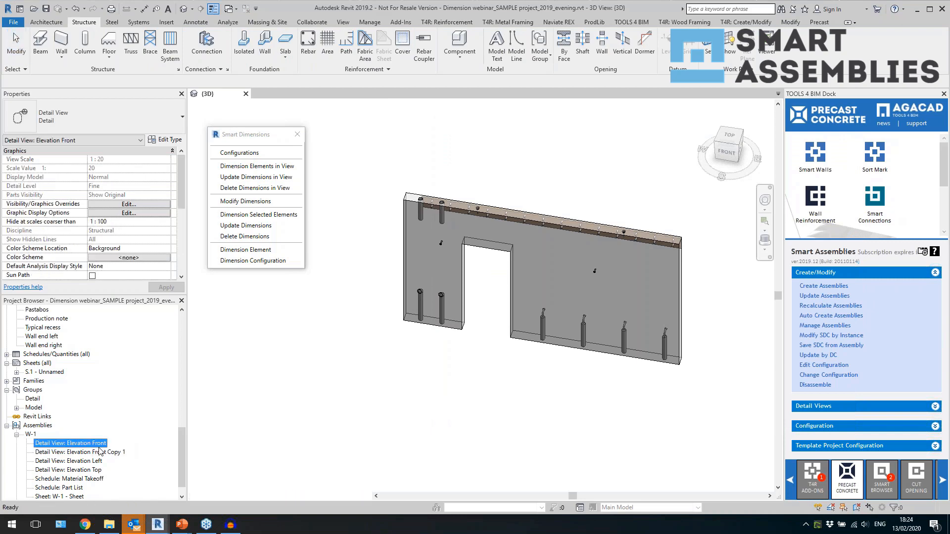
{"action": "double_click", "coordinate": [99, 447]}
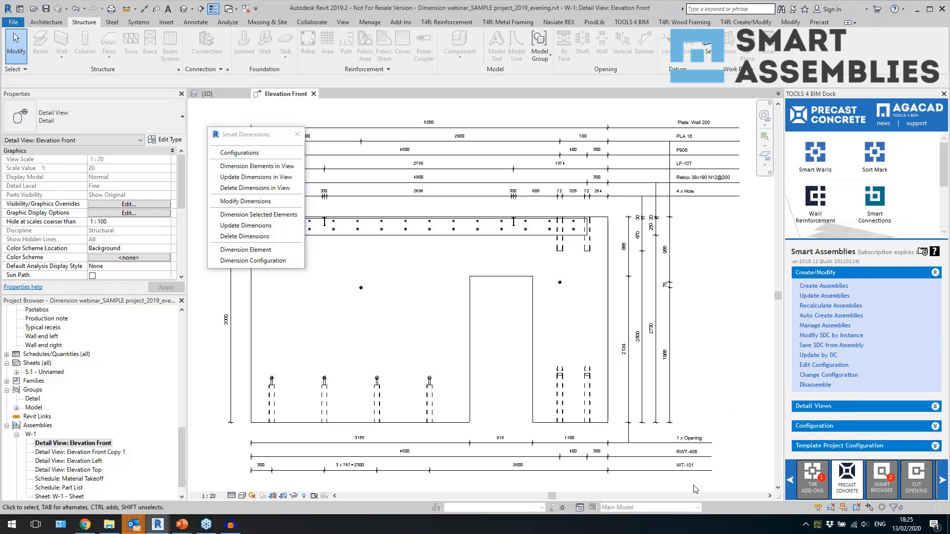
Examine the dimension chains below the wall for the opening and the bottom tubes.
{"action": "scroll", "coordinate": [678, 475], "scroll_direction": "up", "scroll_amount": 1}
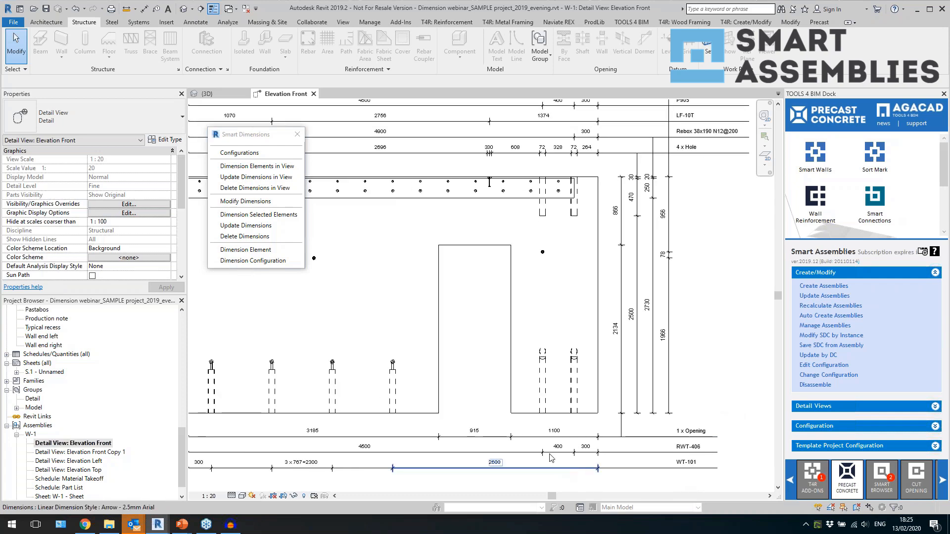
{"action": "scroll", "coordinate": [495, 470], "scroll_direction": "down", "scroll_amount": 2}
{"action": "left_click", "coordinate": [400, 464]}
{"action": "key", "text": "Escape"}
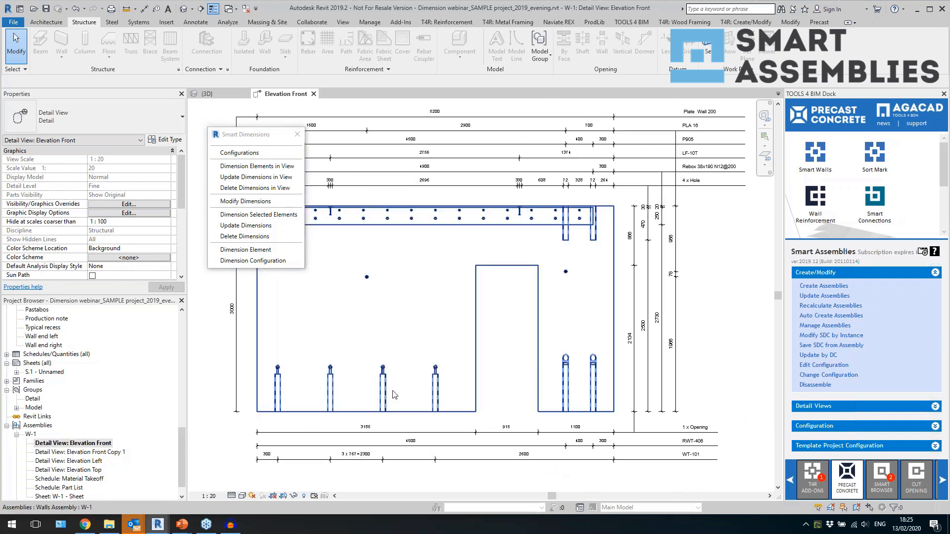
{"action": "left_click", "coordinate": [573, 449]}
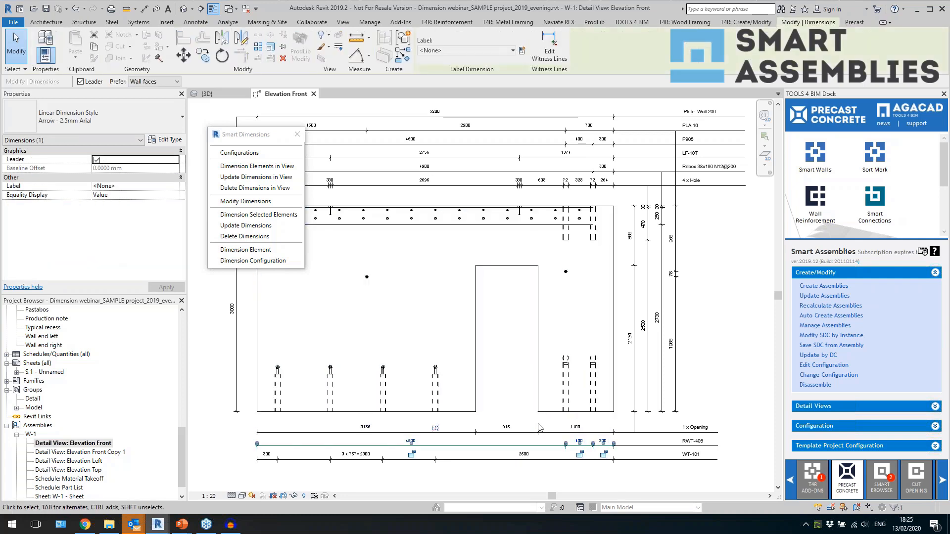
{"action": "left_click", "coordinate": [515, 423]}
{"action": "left_click", "coordinate": [525, 434]}
{"action": "key", "text": "Escape"}
Examine the dimension chains above the wall for the lifters, top tubes, rebox and holes.
{"action": "scroll", "coordinate": [711, 316], "scroll_direction": "up", "scroll_amount": 1}
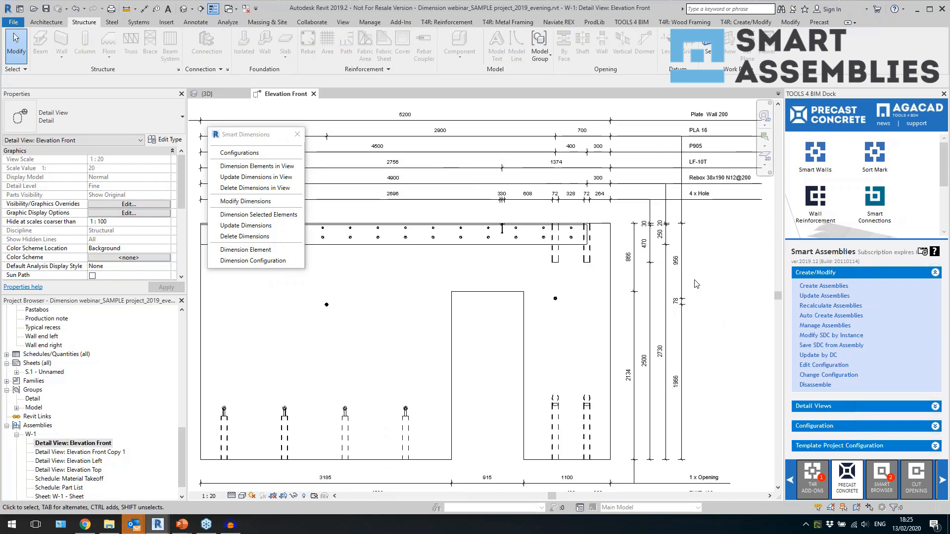
{"action": "middle_click_drag", "start_coordinate": [698, 279], "coordinate": [711, 290]}
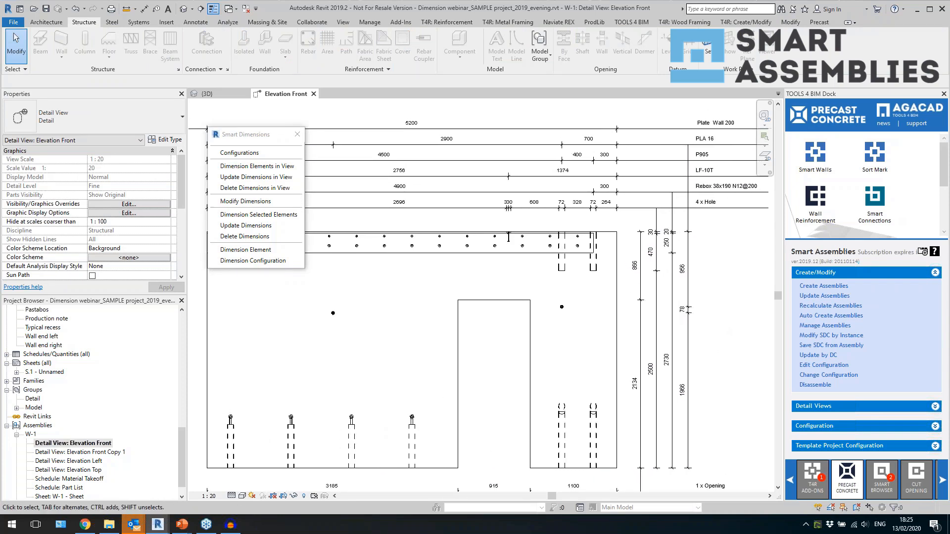
{"action": "scroll", "coordinate": [705, 287], "scroll_direction": "down", "scroll_amount": 1}
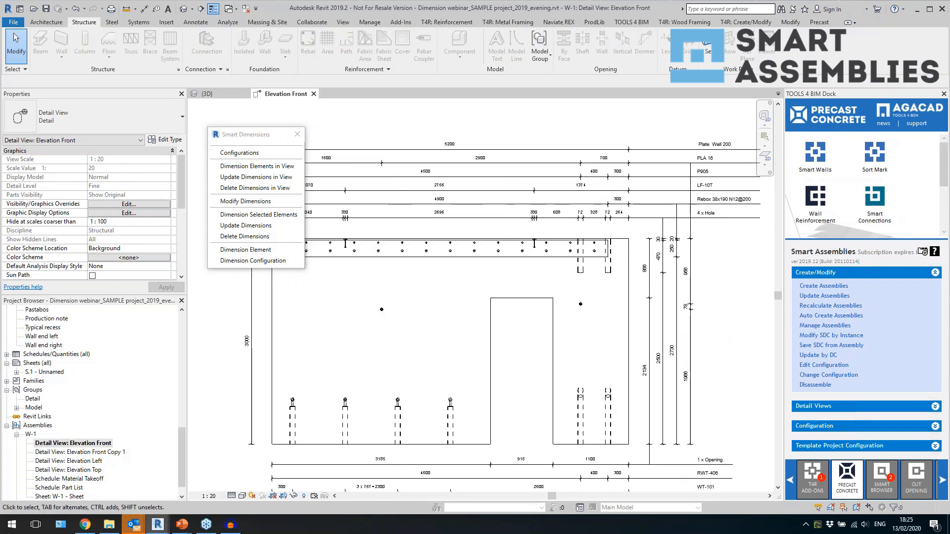
{"action": "scroll", "coordinate": [721, 197], "scroll_direction": "up", "scroll_amount": 3}
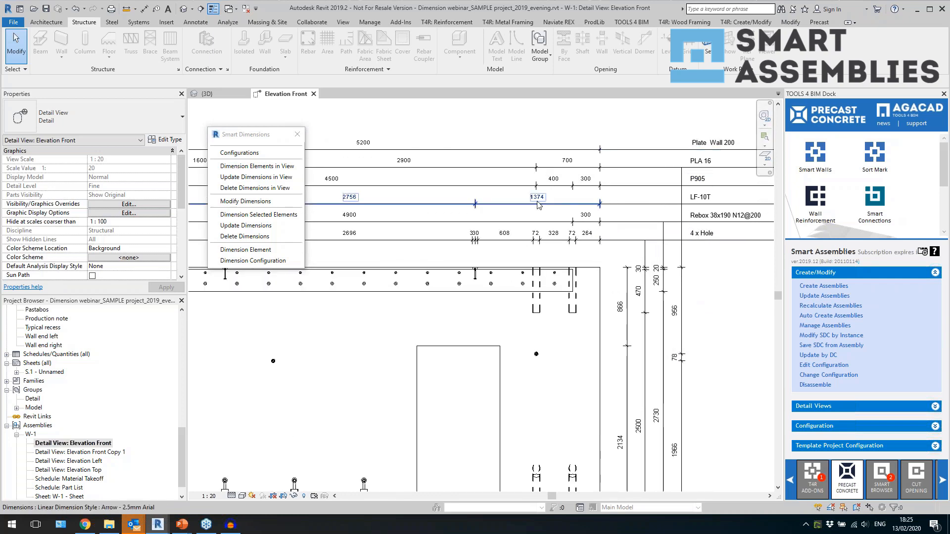
{"action": "left_click", "coordinate": [530, 152]}
{"action": "left_click_drag", "start_coordinate": [704, 128], "coordinate": [686, 142]}
{"action": "left_click", "coordinate": [626, 137]}
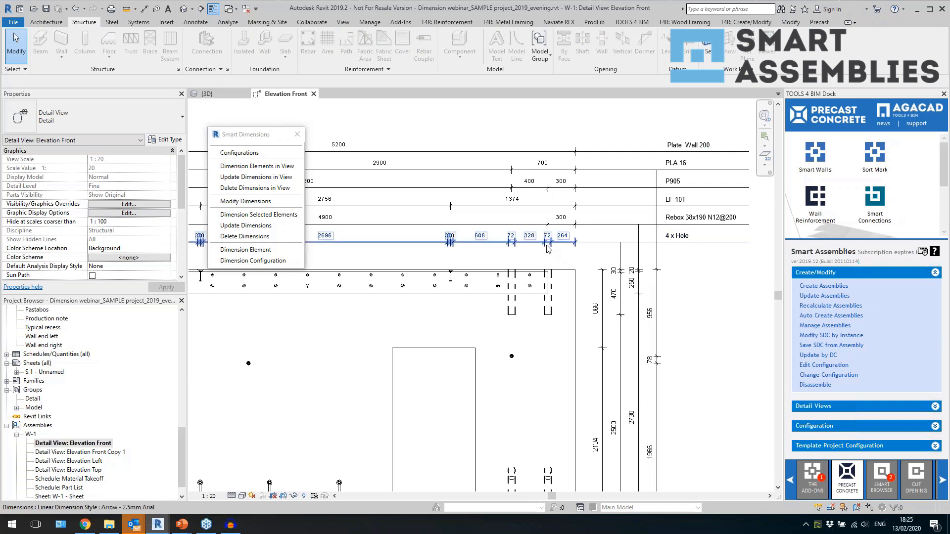
{"action": "left_click", "coordinate": [543, 192]}
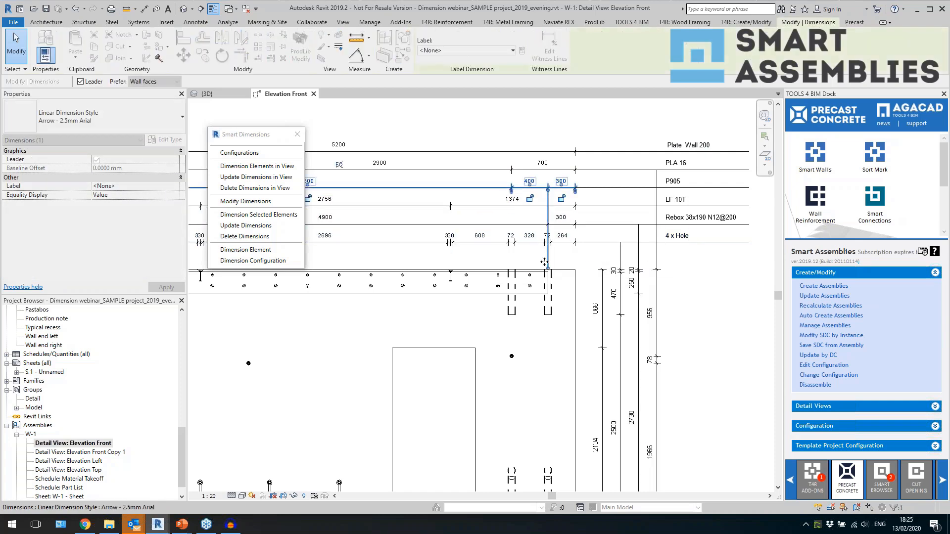
{"action": "key", "text": "Escape"}
{"action": "scroll", "coordinate": [717, 306], "scroll_direction": "down", "scroll_amount": 4}
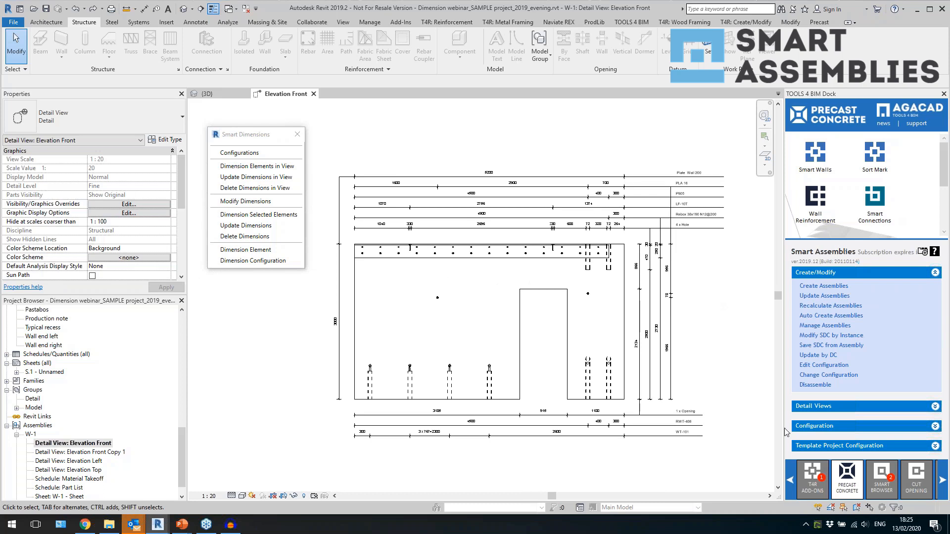
In dimensioning rule 02 13 wall front, set the Total Dimension note text to Overall with its text note parameter at None.
{"action": "left_click", "coordinate": [812, 427]}
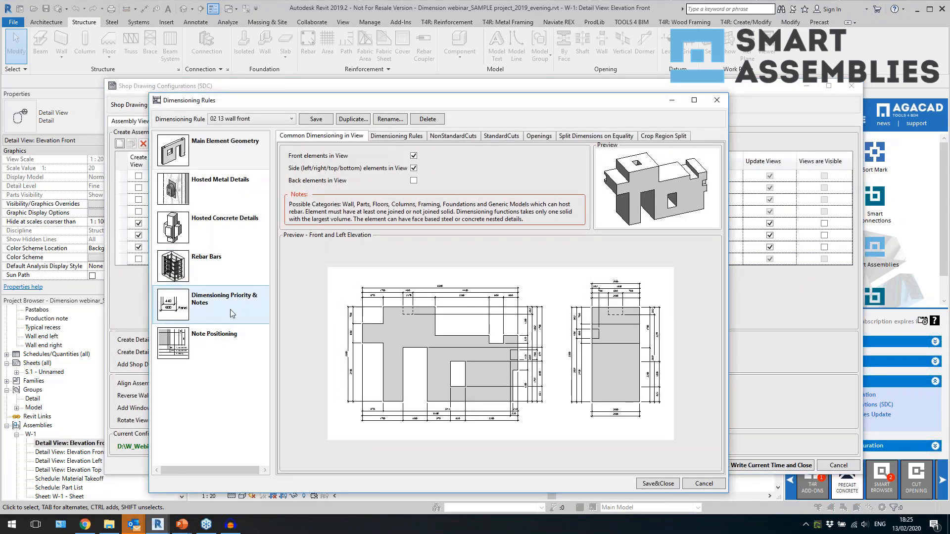
{"action": "left_click", "coordinate": [230, 317]}
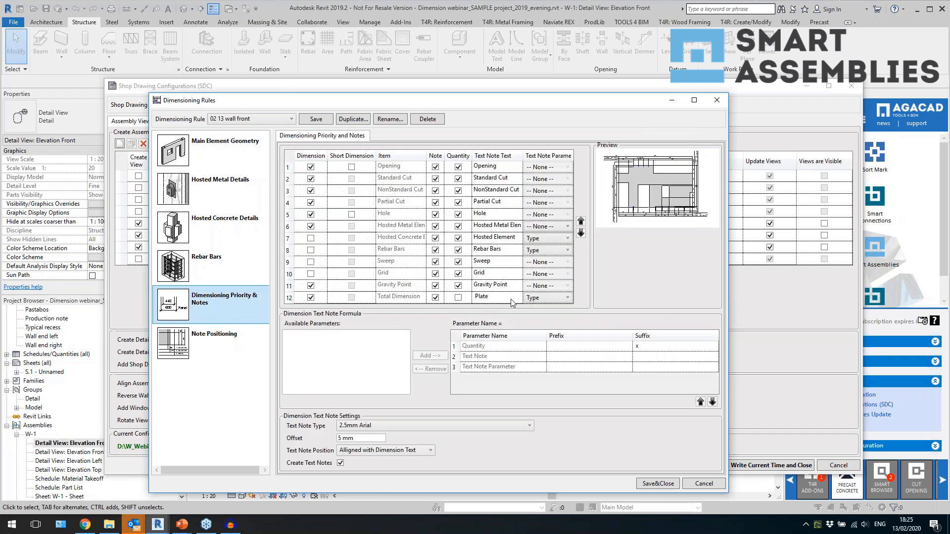
{"action": "left_click", "coordinate": [537, 299]}
{"action": "scroll", "coordinate": [563, 331], "scroll_direction": "up", "scroll_amount": 20}
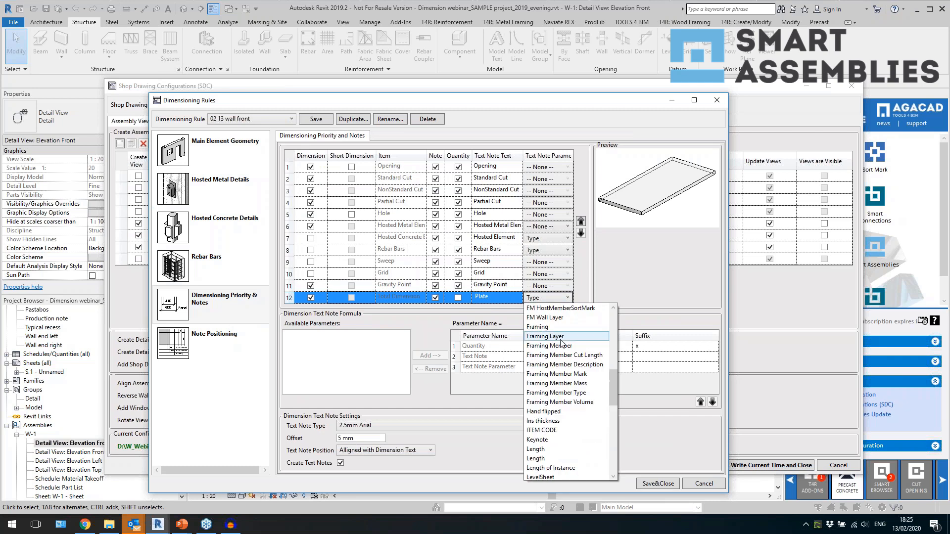
{"action": "left_click", "coordinate": [543, 309]}
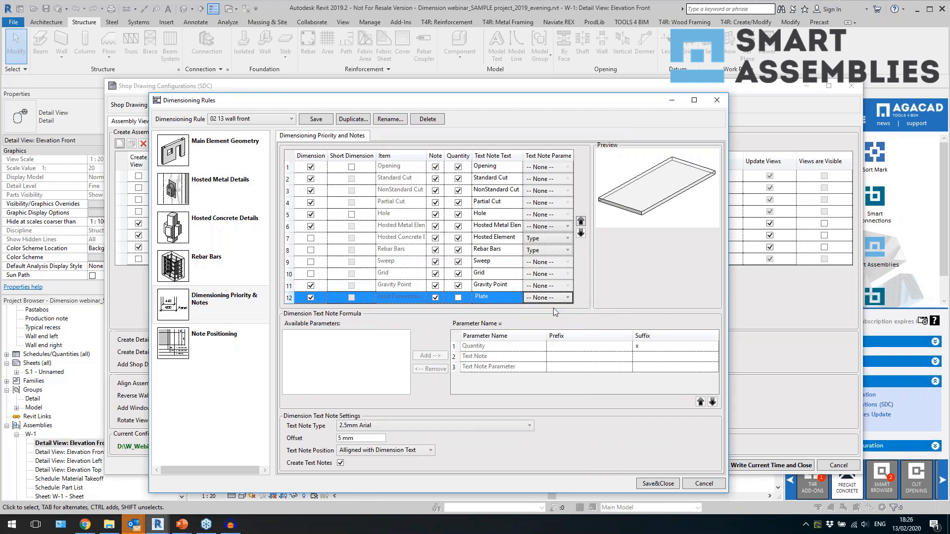
{"action": "double_click", "coordinate": [507, 299]}
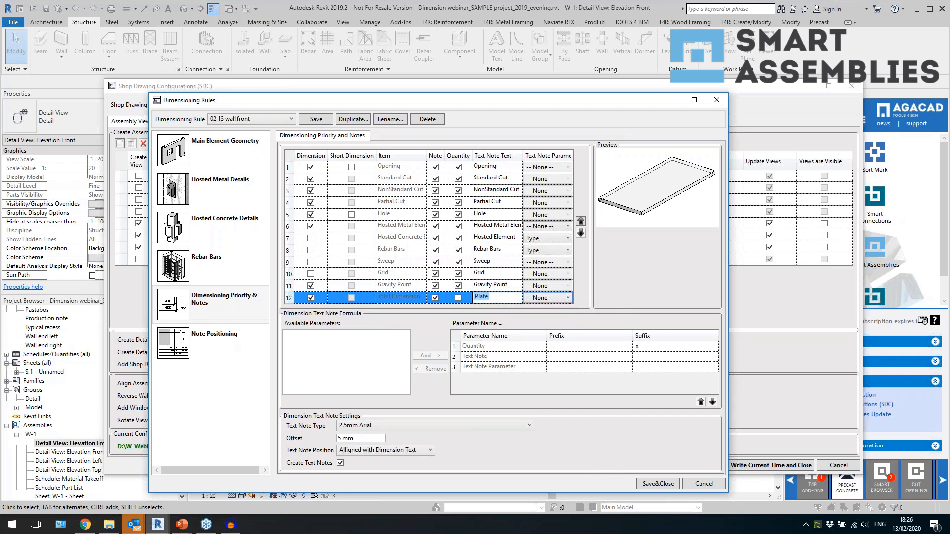
{"action": "type", "text": "Overall"}
{"action": "key", "text": "Return"}
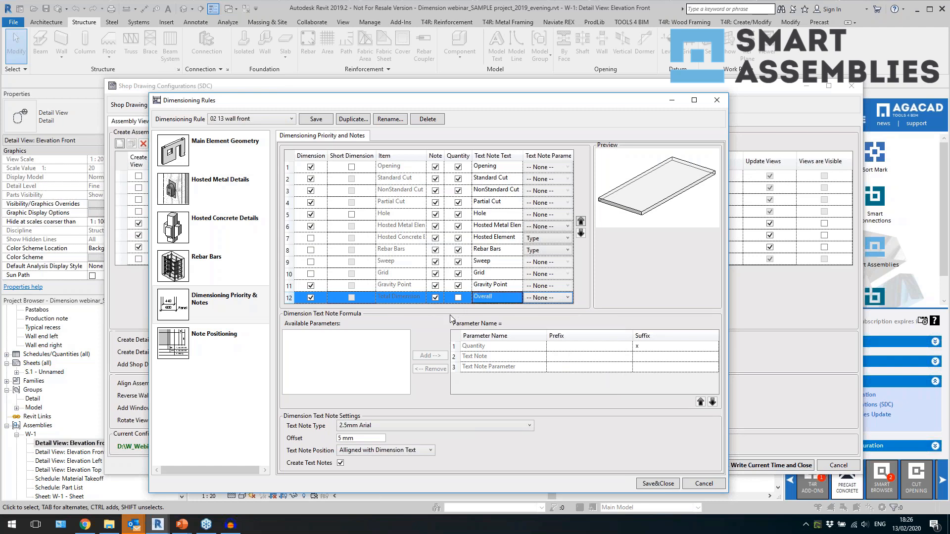
Turn off dimensioning for the Hole item and save the dimensioning rule.
{"action": "left_click", "coordinate": [311, 214]}
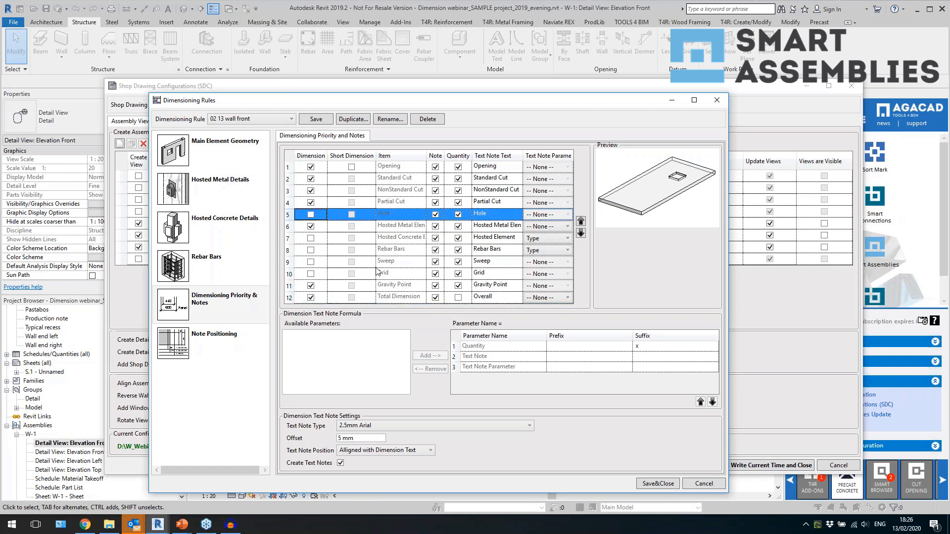
{"action": "left_click", "coordinate": [317, 122]}
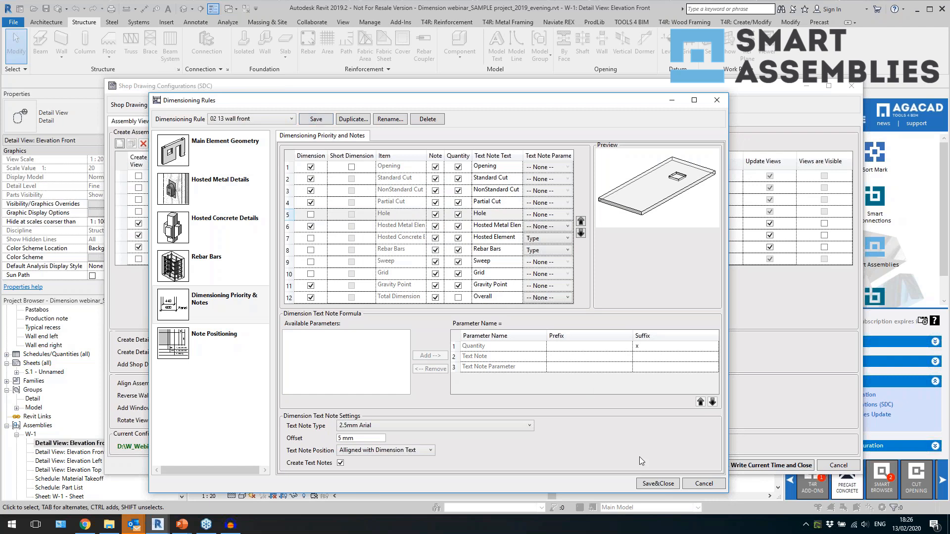
Save the dimensioning rule and the shop drawing configuration, update wall assembly W-1 with them and dismiss the report.
{"action": "left_click", "coordinate": [647, 492]}
{"action": "left_click", "coordinate": [740, 468]}
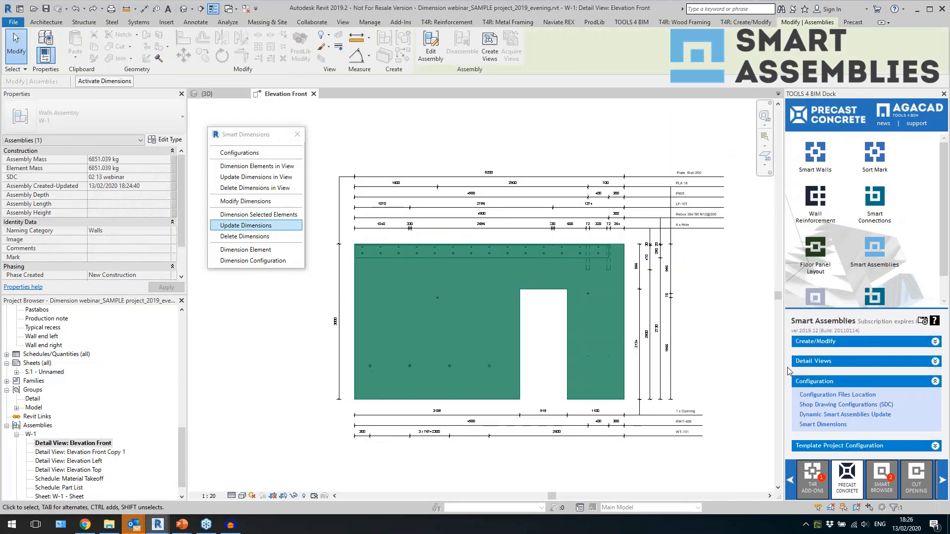
{"action": "left_click", "coordinate": [811, 343]}
{"action": "left_click", "coordinate": [819, 355]}
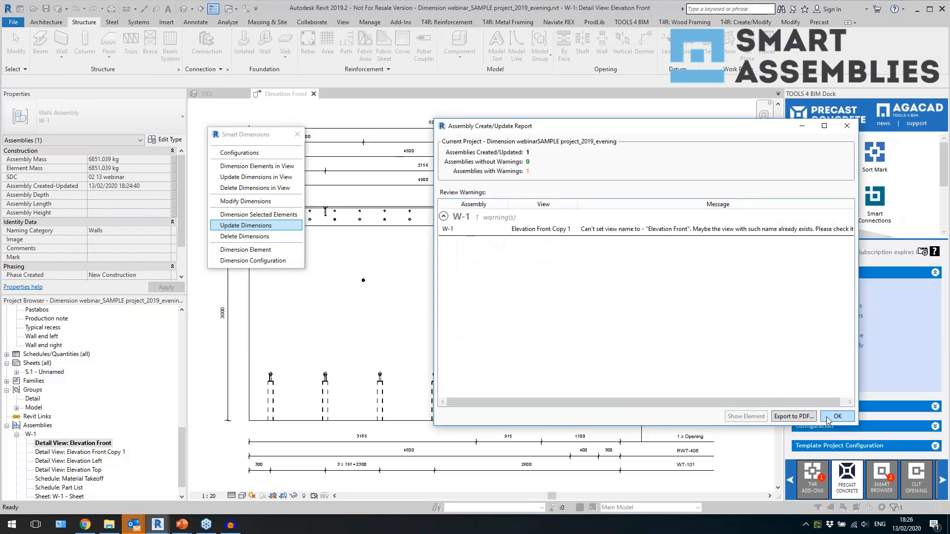
{"action": "left_click", "coordinate": [830, 415]}
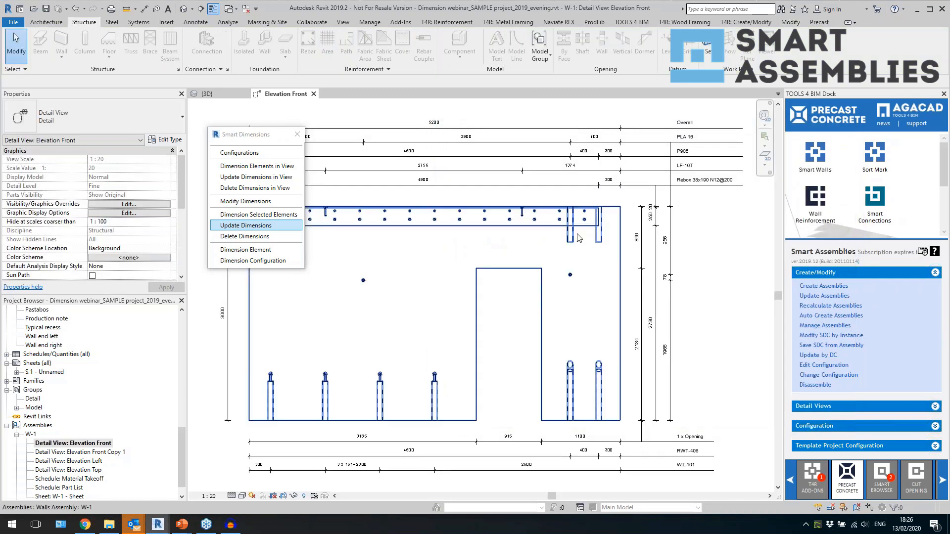
Examine the updated front elevation's dimension chains, especially the overall dimension and its note above the wall.
{"action": "scroll", "coordinate": [699, 312], "scroll_direction": "down", "scroll_amount": 1}
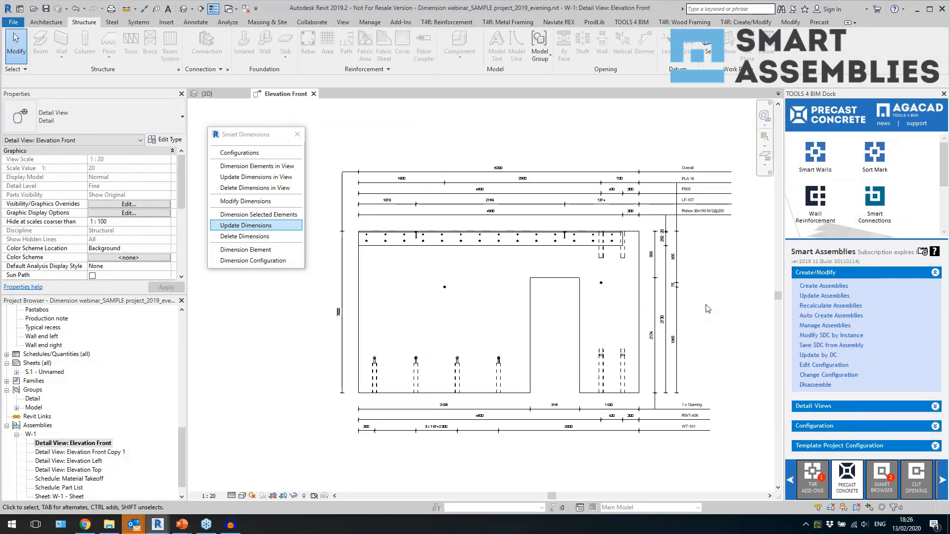
{"action": "scroll", "coordinate": [698, 221], "scroll_direction": "up", "scroll_amount": 2}
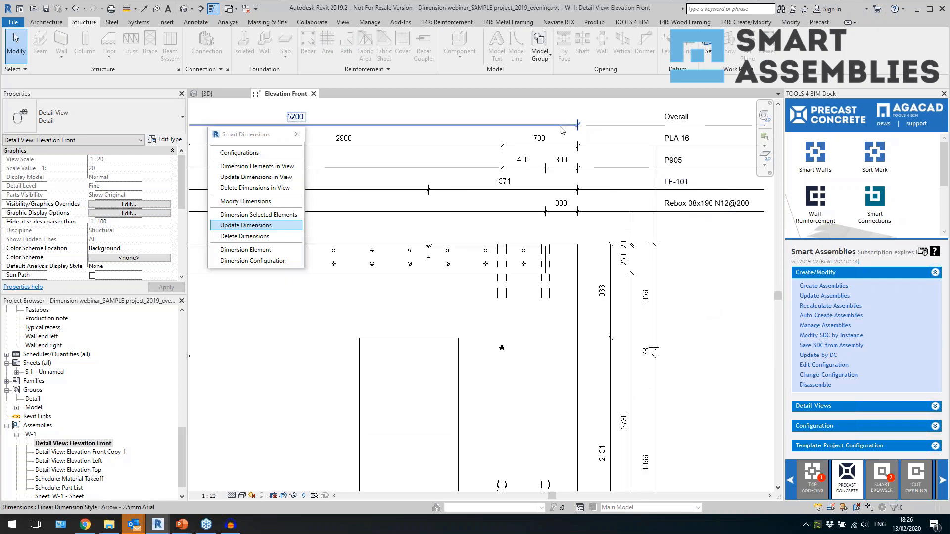
{"action": "left_click", "coordinate": [679, 125]}
{"action": "scroll", "coordinate": [723, 188], "scroll_direction": "down", "scroll_amount": 4}
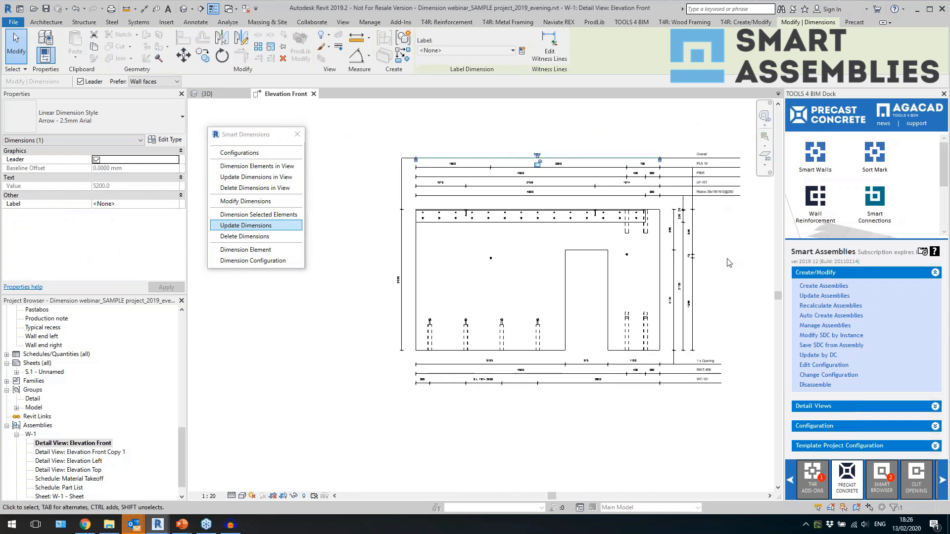
{"action": "left_click", "coordinate": [727, 262]}
{"action": "scroll", "coordinate": [727, 263], "scroll_direction": "up", "scroll_amount": 1}
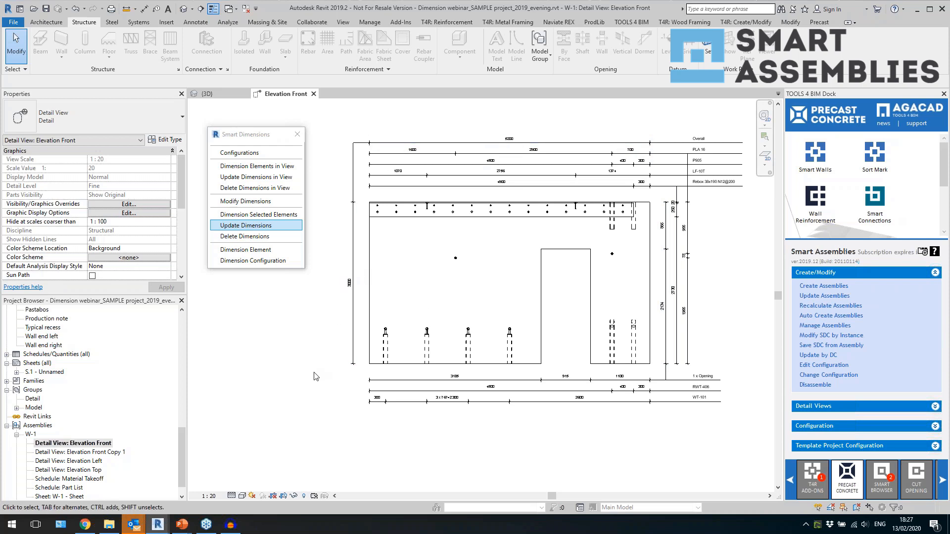
Delete the duplicate detail view Elevation Front Copy 1 from assembly W-1.
{"action": "left_click", "coordinate": [101, 454]}
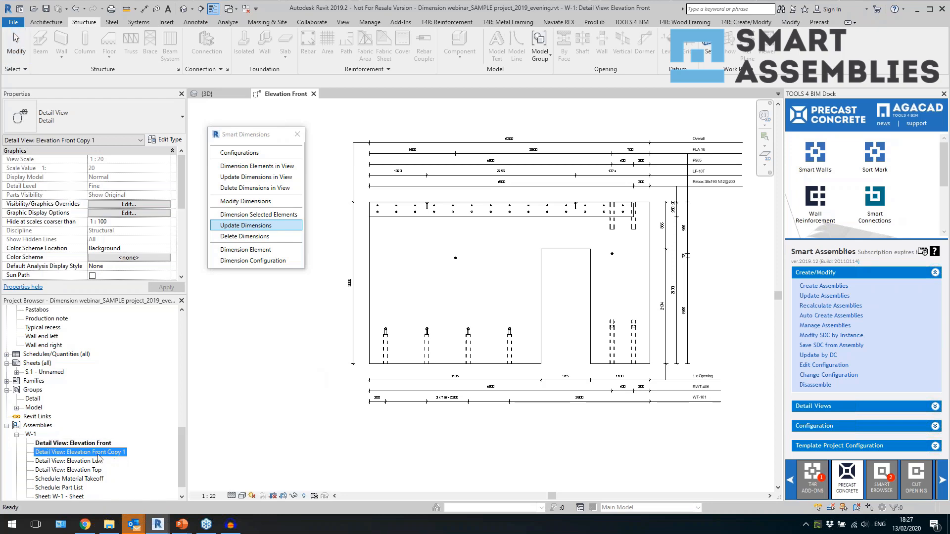
{"action": "right_click", "coordinate": [105, 452]}
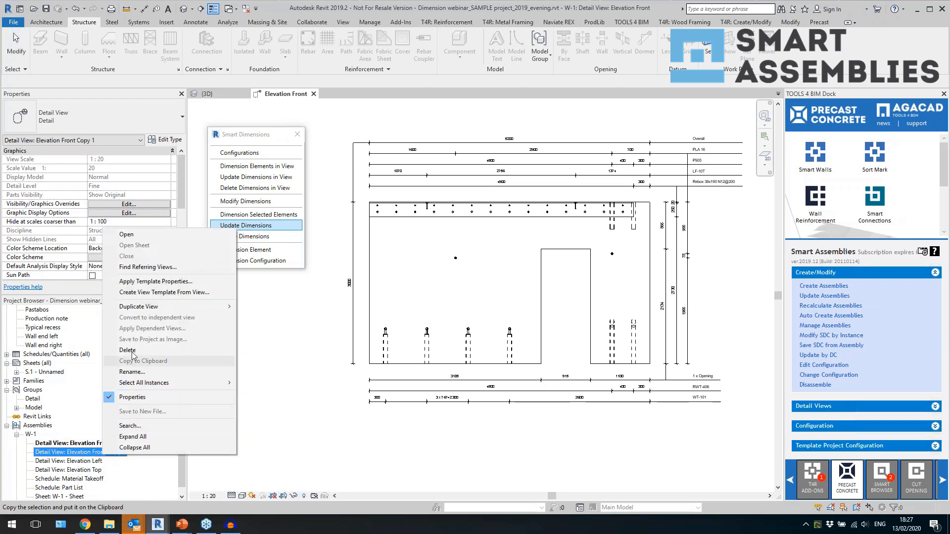
{"action": "left_click", "coordinate": [133, 351]}
Review the dimensions in W-1's Elevation Left and Elevation Top views, return to Elevation Front and close Smart Dimensions.
{"action": "double_click", "coordinate": [95, 454]}
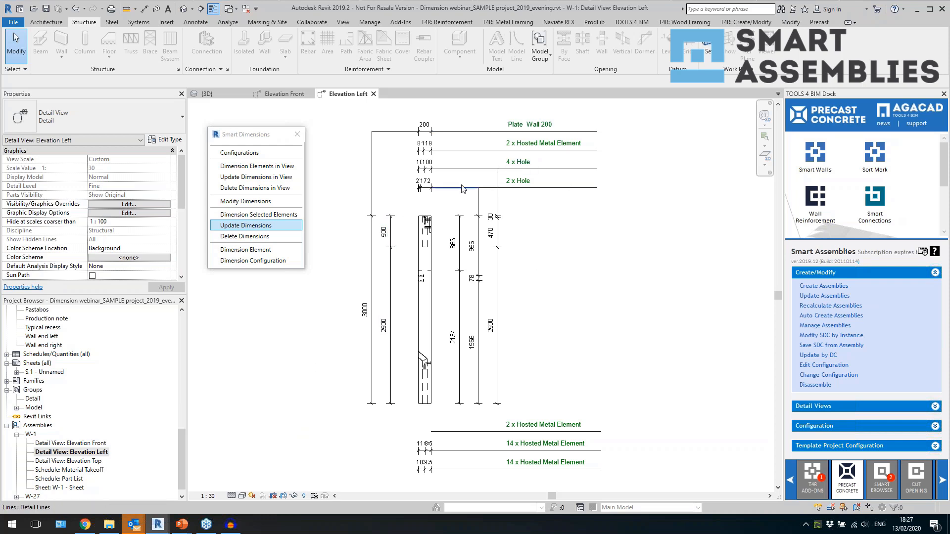
{"action": "double_click", "coordinate": [88, 462]}
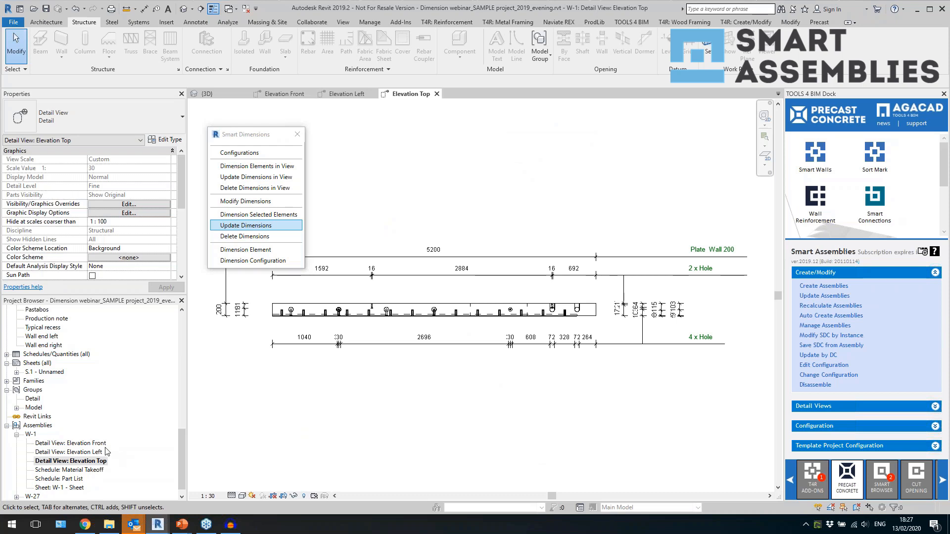
{"action": "double_click", "coordinate": [98, 444]}
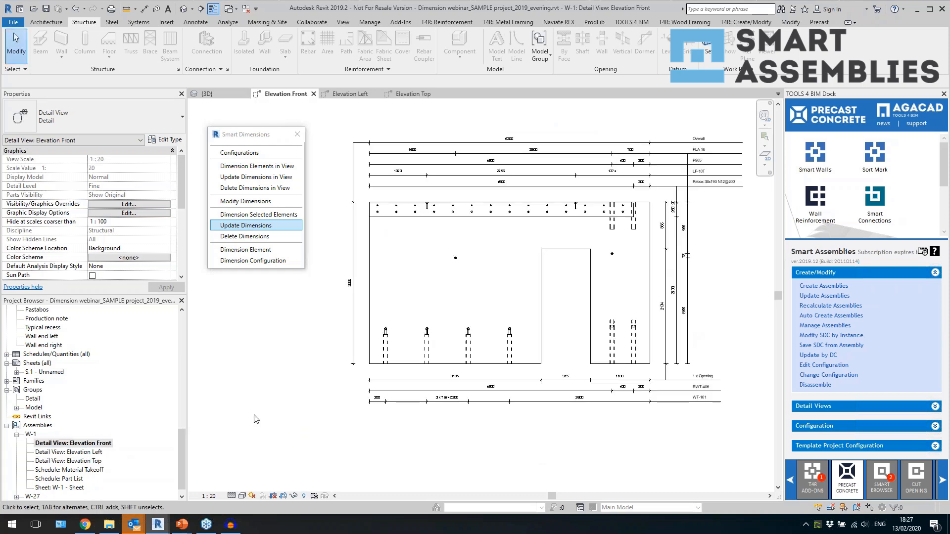
{"action": "left_click", "coordinate": [297, 134]}
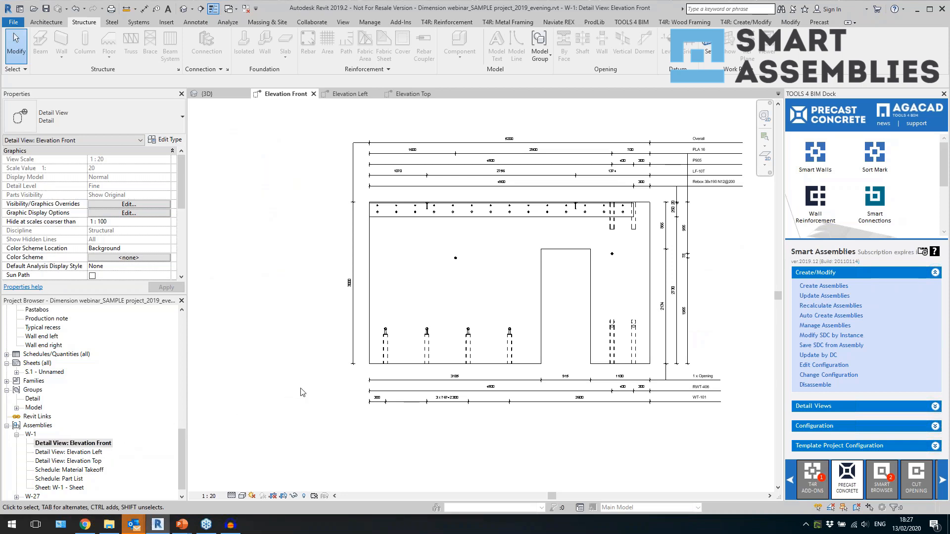
From the shop drawing configuration, duplicate the dimensioning rule 02 13 wall front as 02 13 wall only totals.
{"action": "left_click", "coordinate": [815, 426]}
{"action": "left_click", "coordinate": [835, 407]}
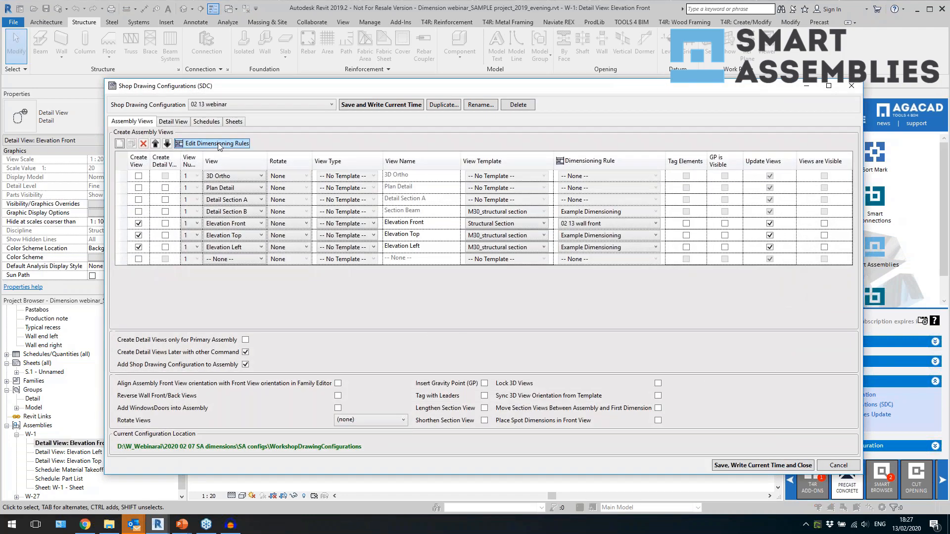
{"action": "left_click", "coordinate": [218, 144]}
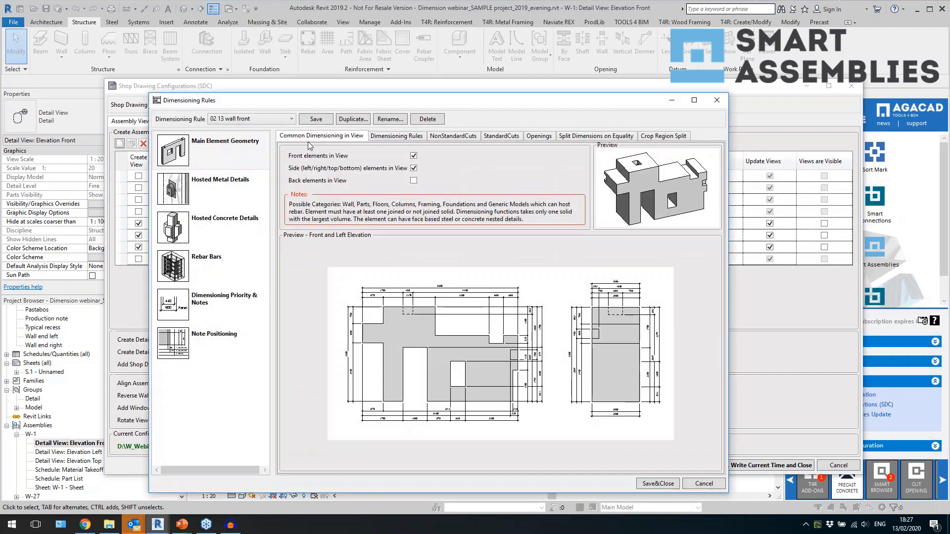
{"action": "left_click", "coordinate": [366, 119]}
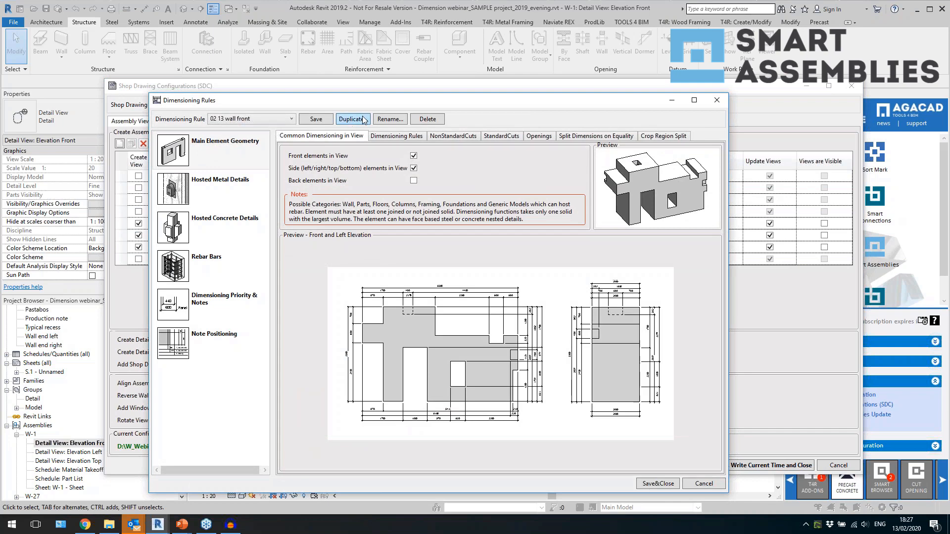
{"action": "left_click_drag", "start_coordinate": [381, 300], "coordinate": [429, 303]}
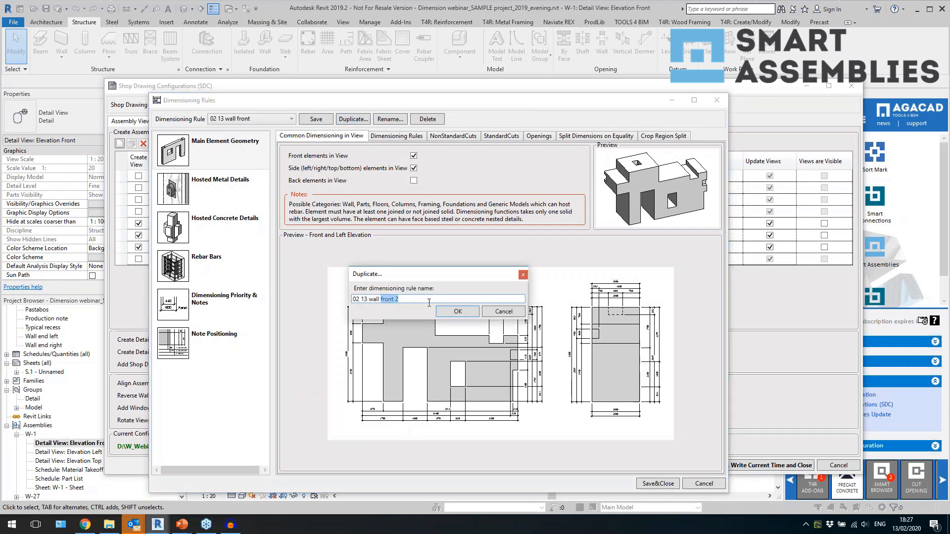
{"action": "type", "text": "otals"}
{"action": "key", "text": "Return"}
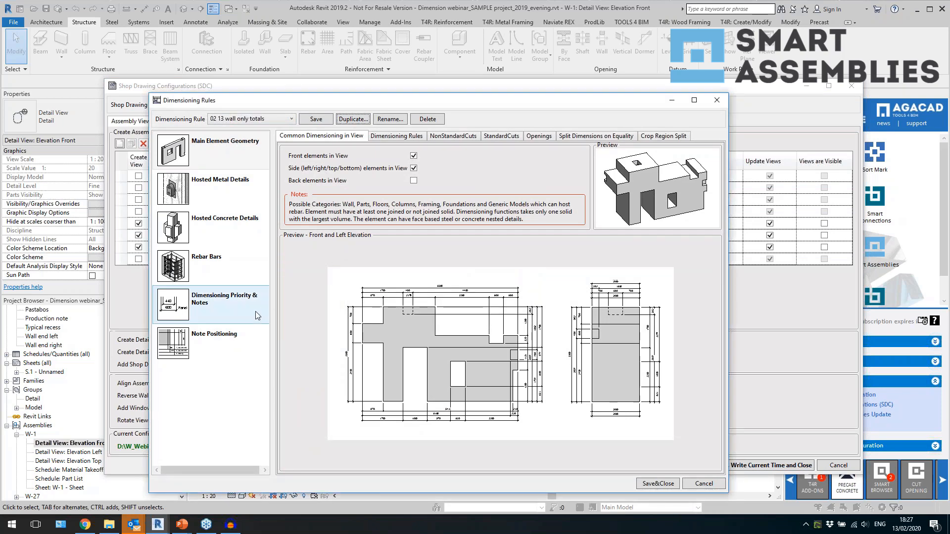
In 02 13 wall only totals, turn off dimensioning for every item except Total Dimension, and save the rule.
{"action": "left_click", "coordinate": [221, 318]}
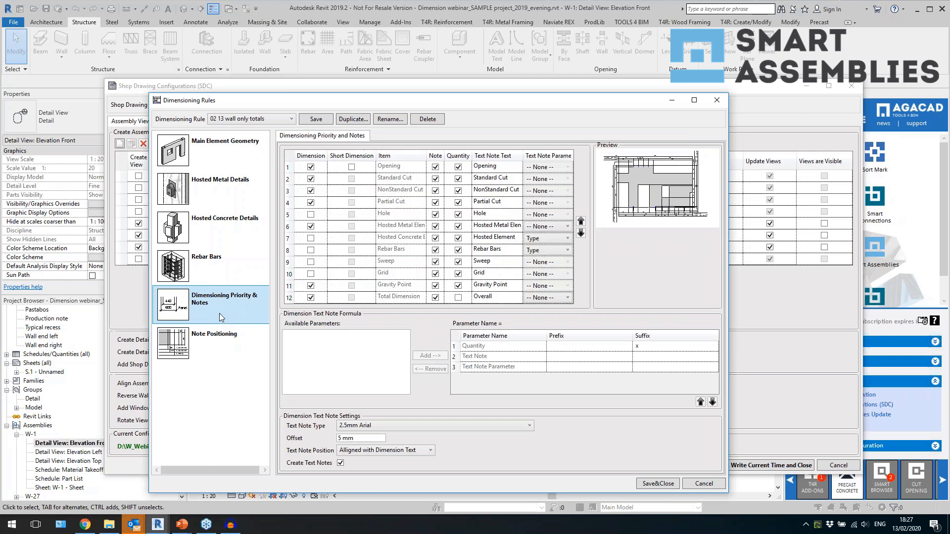
{"action": "left_click", "coordinate": [311, 287]}
{"action": "left_click", "coordinate": [310, 226]}
{"action": "left_click", "coordinate": [311, 203]}
{"action": "left_click", "coordinate": [313, 194]}
{"action": "left_click", "coordinate": [311, 178]}
{"action": "left_click", "coordinate": [311, 166]}
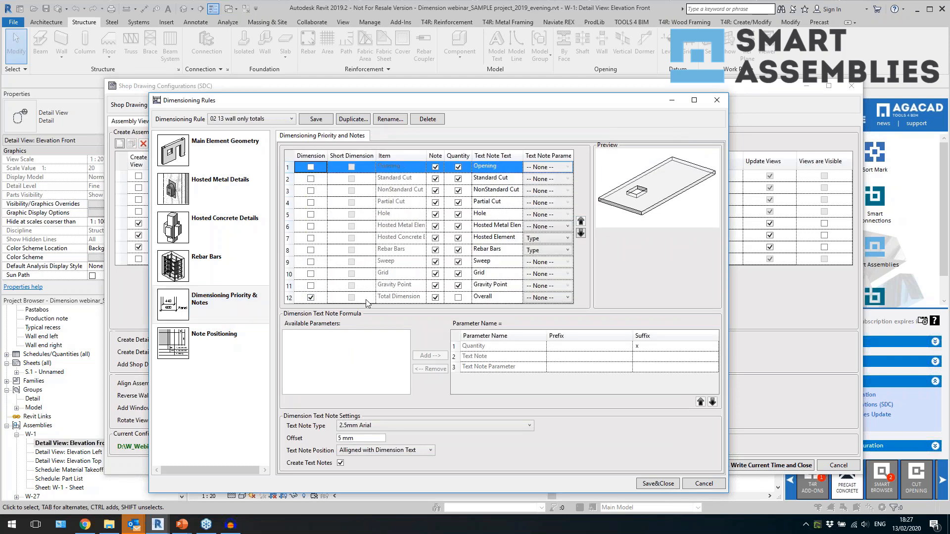
{"action": "left_click", "coordinate": [223, 317]}
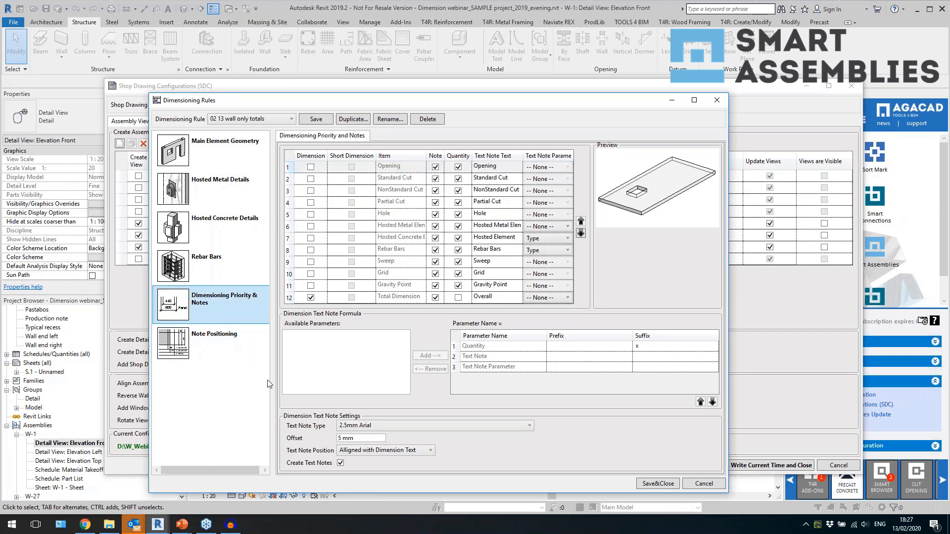
{"action": "left_click", "coordinate": [316, 119]}
{"action": "left_click", "coordinate": [658, 485]}
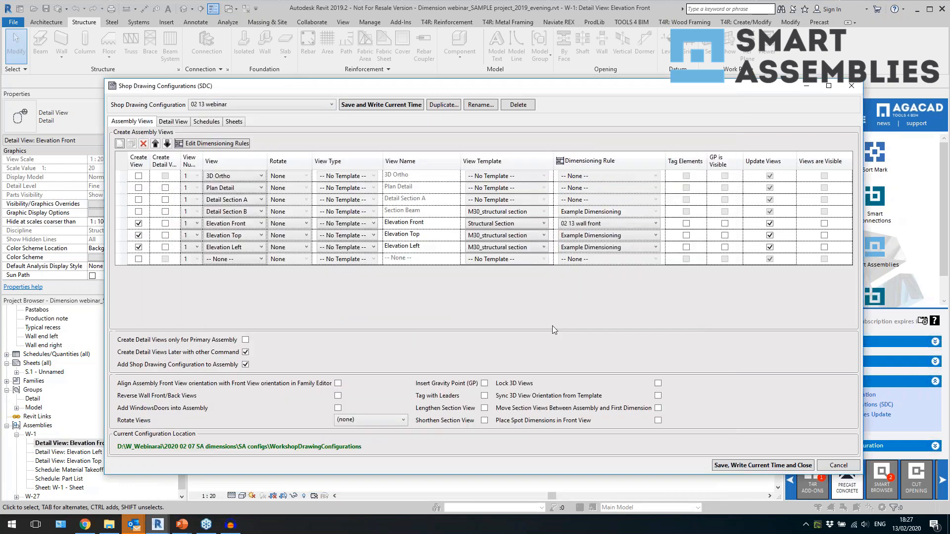
Assign the 02 13 wall only totals rule to the Elevation Top and Elevation Left views and save the shop drawing configuration.
{"action": "left_click", "coordinate": [593, 236]}
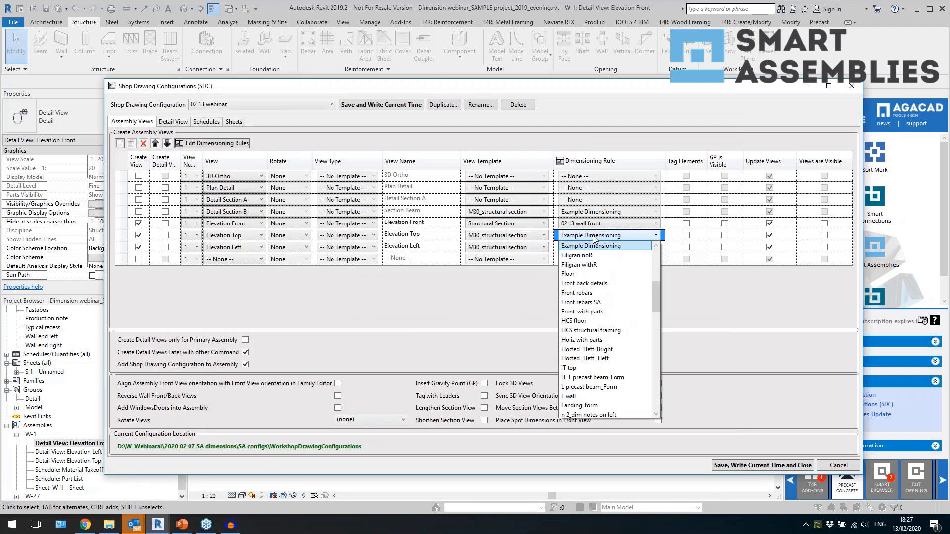
{"action": "scroll", "coordinate": [656, 296], "scroll_direction": "down", "scroll_amount": 1}
{"action": "scroll", "coordinate": [657, 297], "scroll_direction": "up", "scroll_amount": 3}
{"action": "left_click", "coordinate": [629, 265]}
{"action": "left_click", "coordinate": [629, 247]}
{"action": "scroll", "coordinate": [656, 301], "scroll_direction": "up", "scroll_amount": 5}
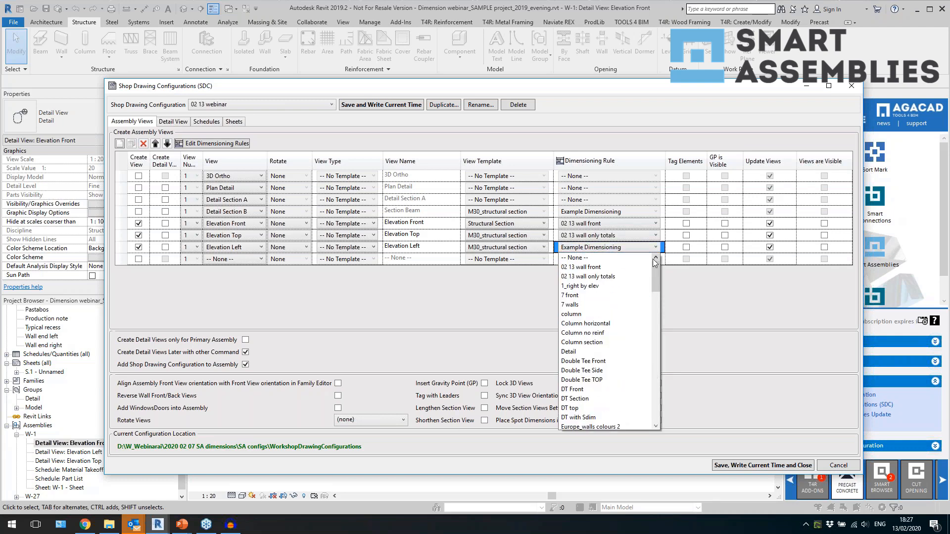
{"action": "left_click", "coordinate": [622, 277]}
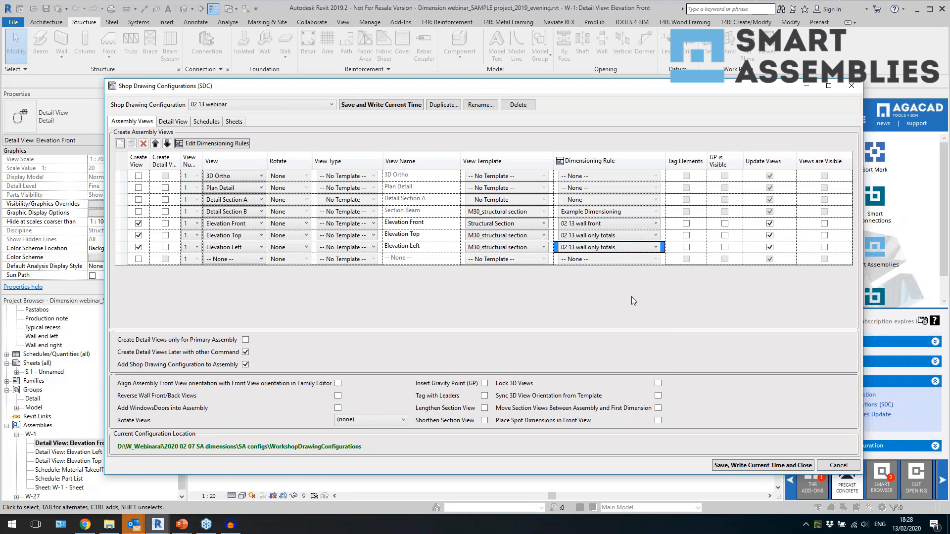
{"action": "left_click", "coordinate": [726, 466]}
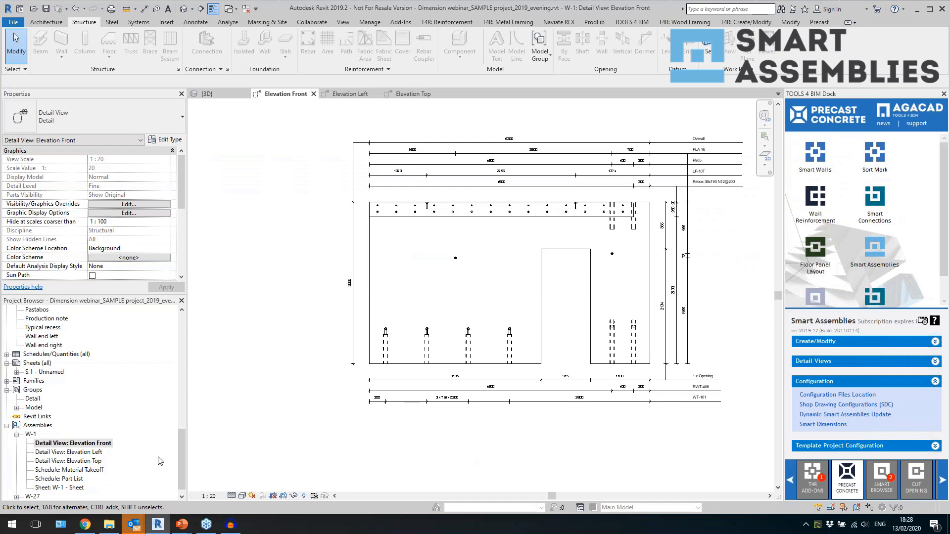
Add the Description field to W-1's Part List schedule and place it before Count.
{"action": "double_click", "coordinate": [74, 479]}
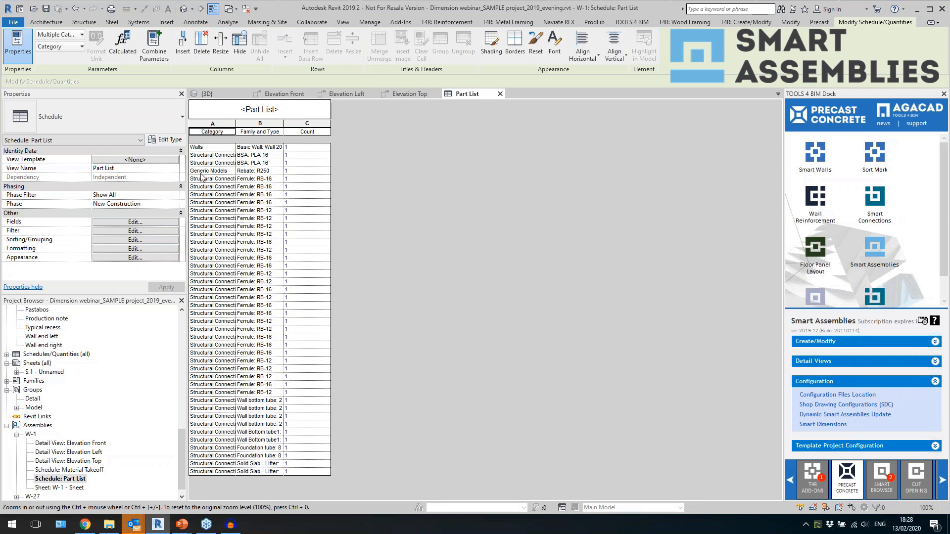
{"action": "left_click", "coordinate": [110, 231]}
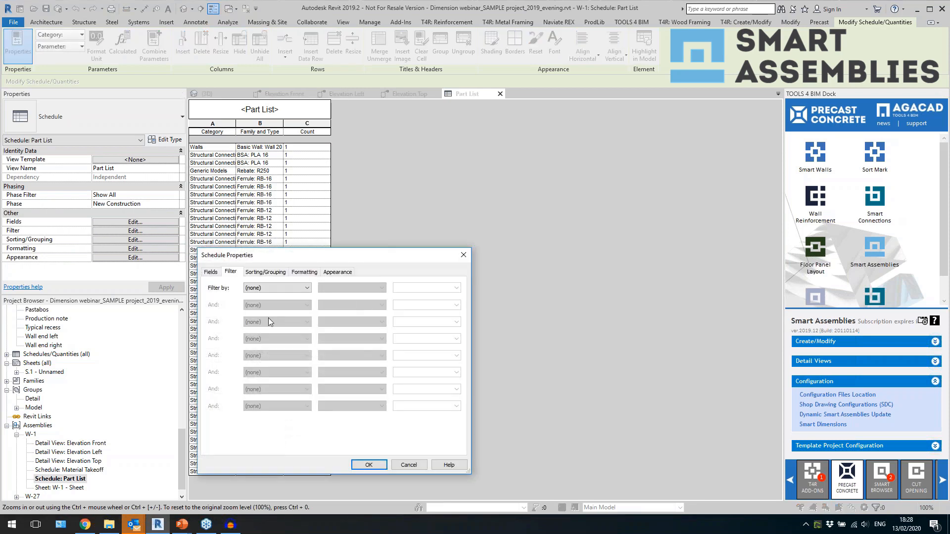
{"action": "left_click", "coordinate": [210, 274]}
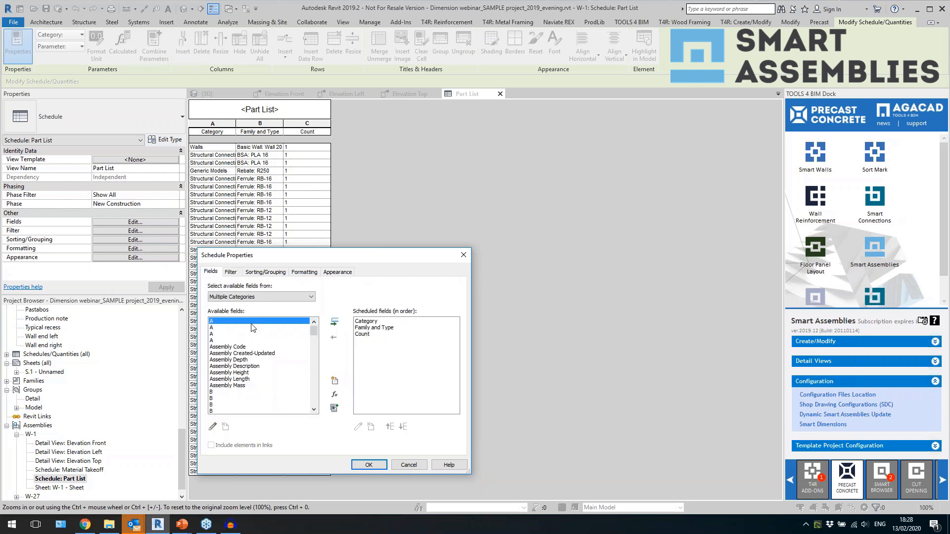
{"action": "left_click", "coordinate": [256, 362]}
{"action": "key", "text": "d"}
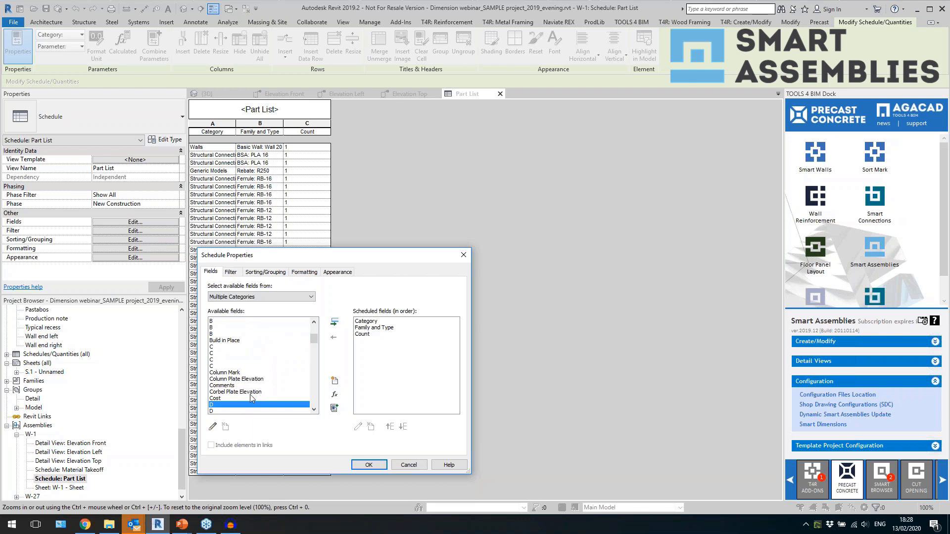
{"action": "scroll", "coordinate": [255, 391], "scroll_direction": "down", "scroll_amount": 3}
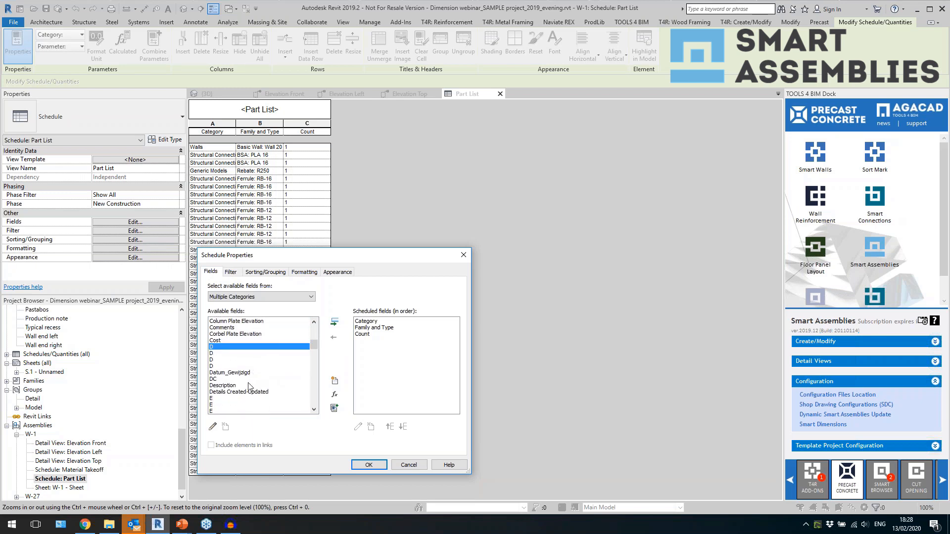
{"action": "left_click", "coordinate": [250, 386]}
{"action": "left_click", "coordinate": [335, 322]}
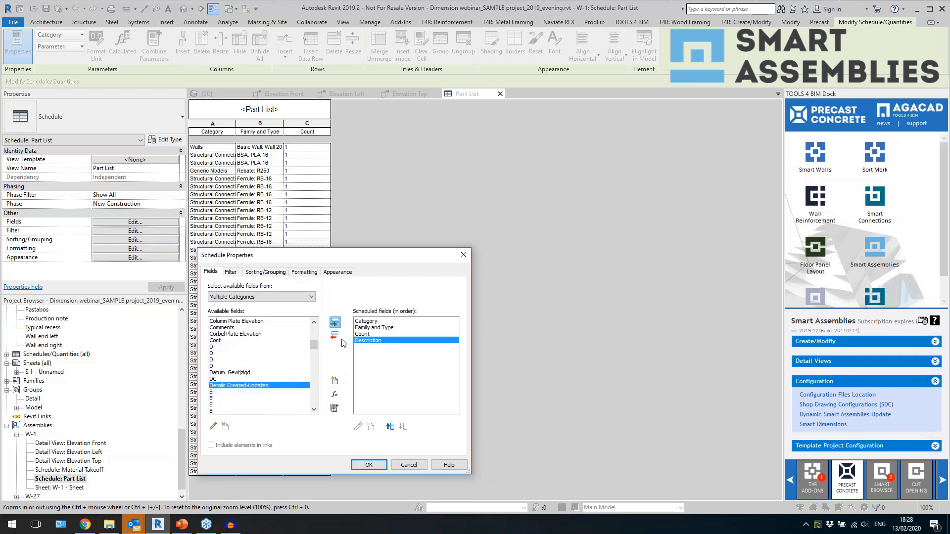
{"action": "left_click", "coordinate": [390, 426]}
Replace the Part List's Family and Type field with Type Mark and move it ahead of Category.
{"action": "left_click", "coordinate": [397, 329]}
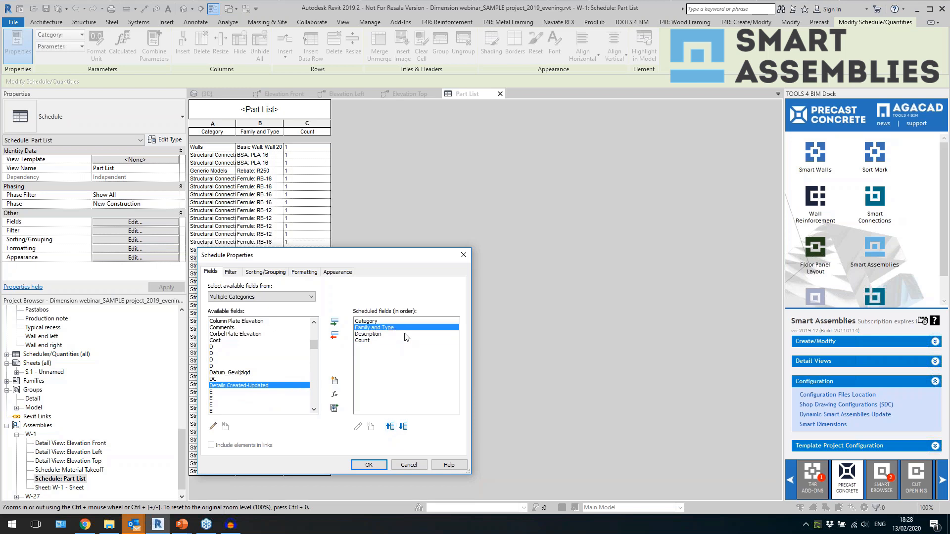
{"action": "left_click", "coordinate": [335, 336]}
{"action": "left_click", "coordinate": [391, 322]}
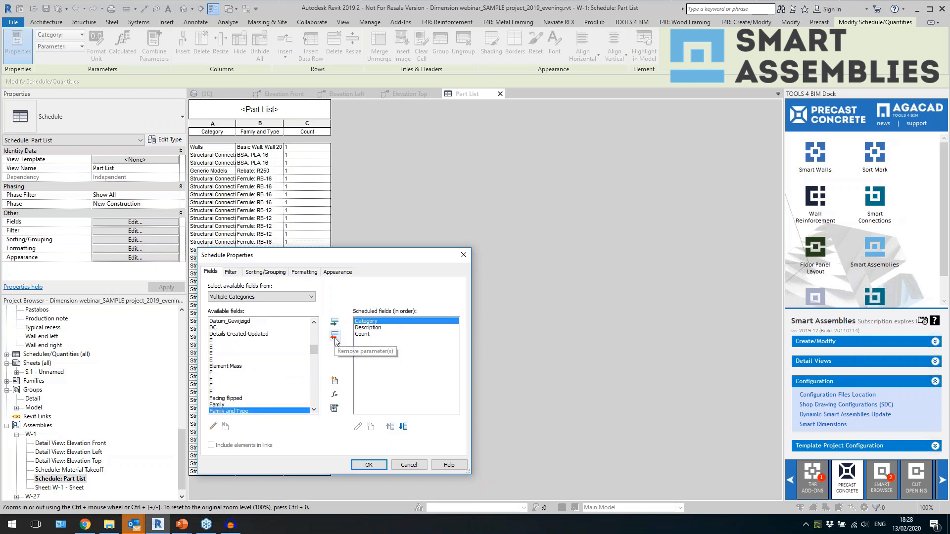
{"action": "left_click_drag", "start_coordinate": [315, 352], "coordinate": [318, 398]}
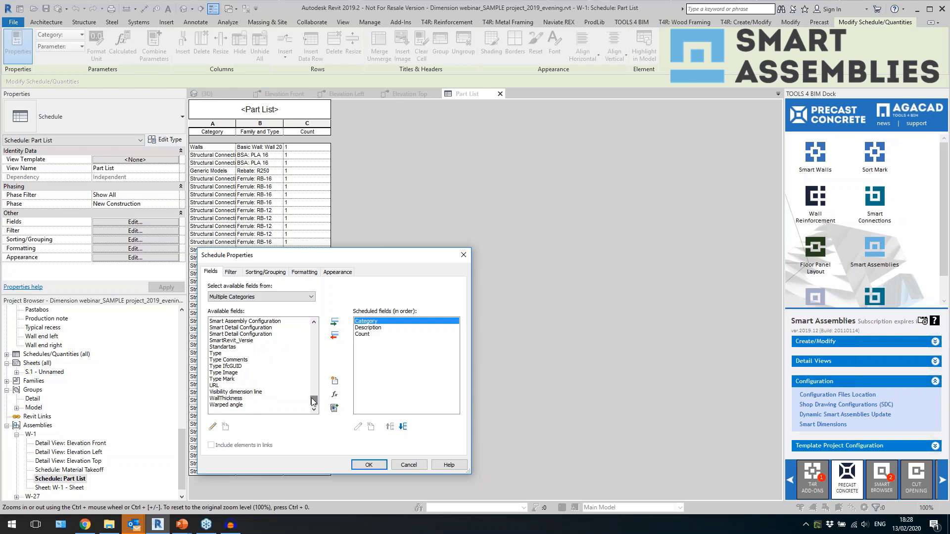
{"action": "left_click", "coordinate": [282, 380]}
{"action": "left_click", "coordinate": [334, 323]}
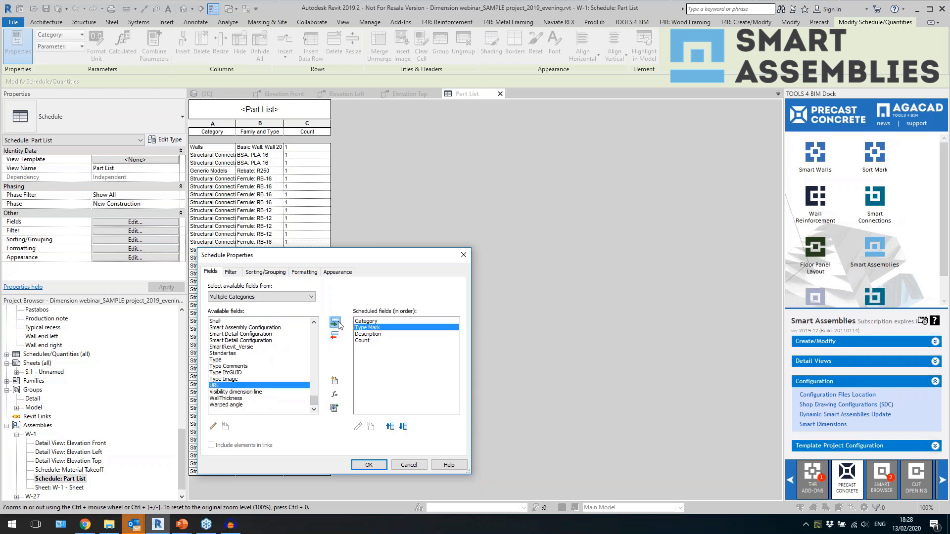
{"action": "left_click", "coordinate": [390, 427]}
{"action": "left_click", "coordinate": [377, 328]}
Filter the Part List so that Category equals Structural Connections.
{"action": "left_click", "coordinate": [232, 272]}
{"action": "left_click", "coordinate": [284, 289]}
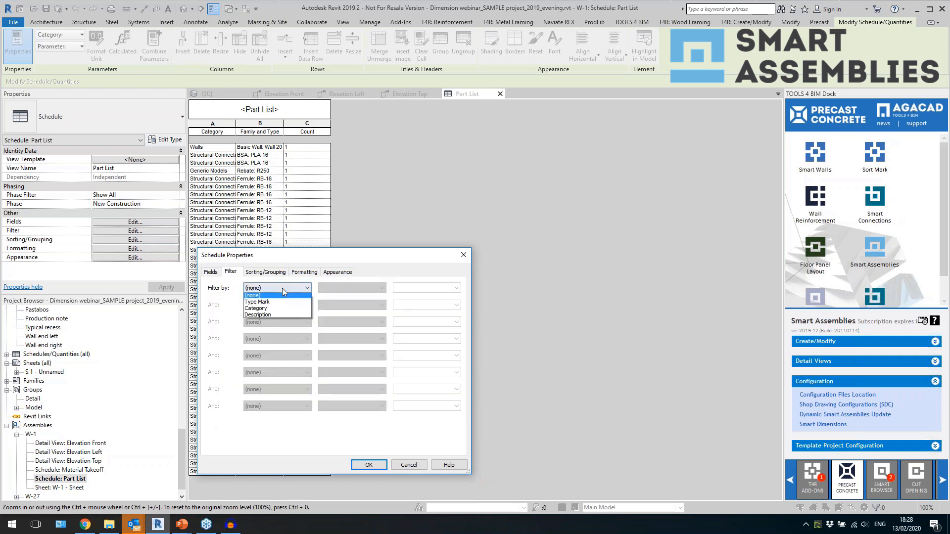
{"action": "left_click", "coordinate": [256, 310]}
{"action": "left_click", "coordinate": [381, 288]}
{"action": "left_click", "coordinate": [393, 295]}
{"action": "left_click", "coordinate": [425, 288]}
{"action": "left_click_drag", "start_coordinate": [474, 334], "coordinate": [475, 453]}
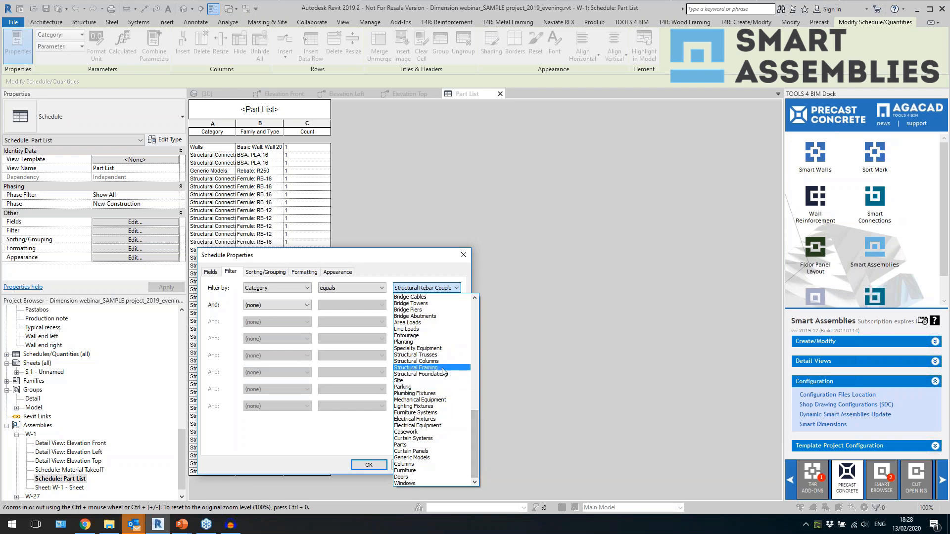
{"action": "left_click_drag", "start_coordinate": [473, 420], "coordinate": [469, 316]}
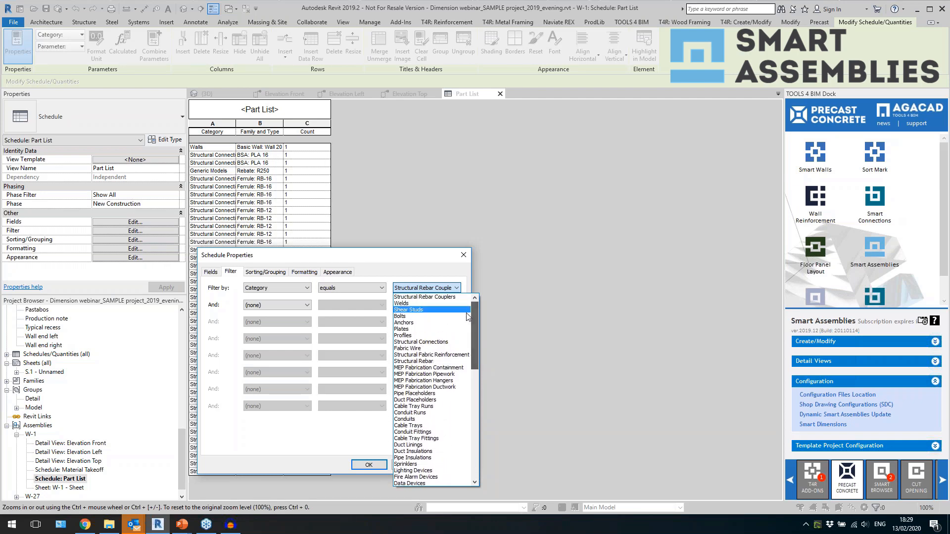
{"action": "left_click", "coordinate": [412, 343]}
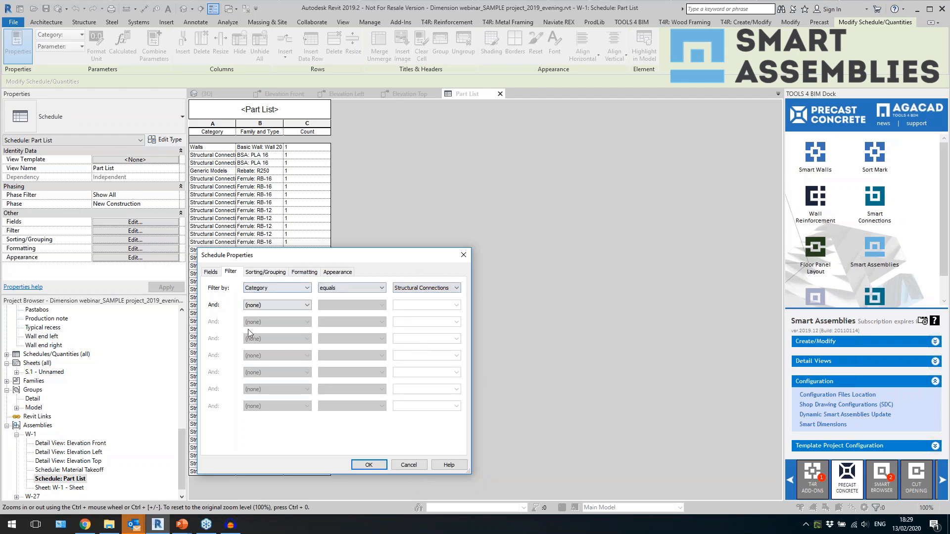
Sort the Part List by Type Mark, turn on grand totals, and stop itemizing every instance.
{"action": "left_click", "coordinate": [267, 275]}
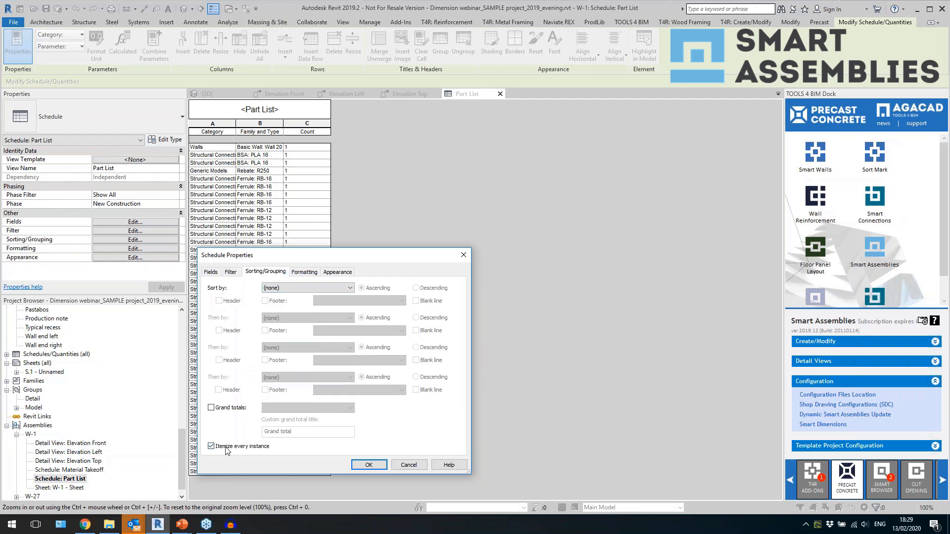
{"action": "left_click", "coordinate": [212, 408]}
{"action": "left_click", "coordinate": [316, 289]}
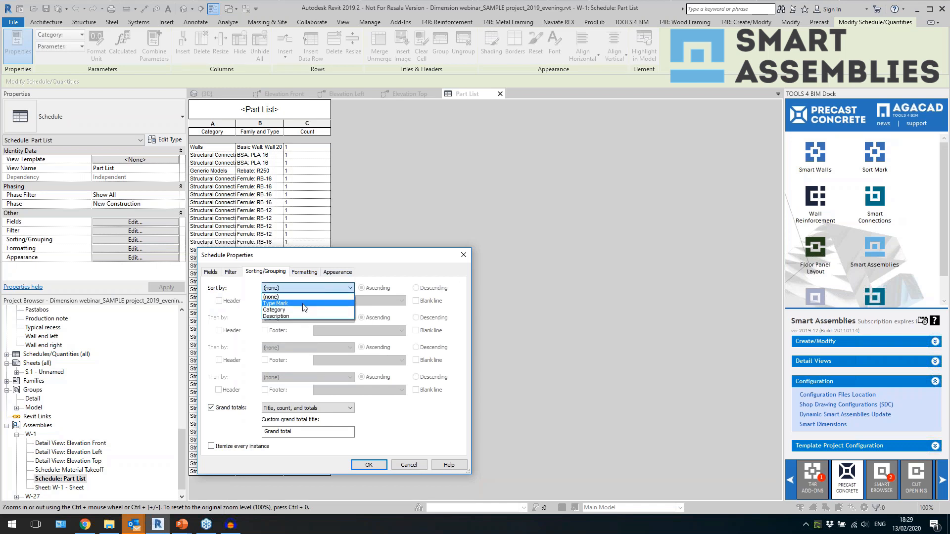
{"action": "left_click", "coordinate": [303, 303]}
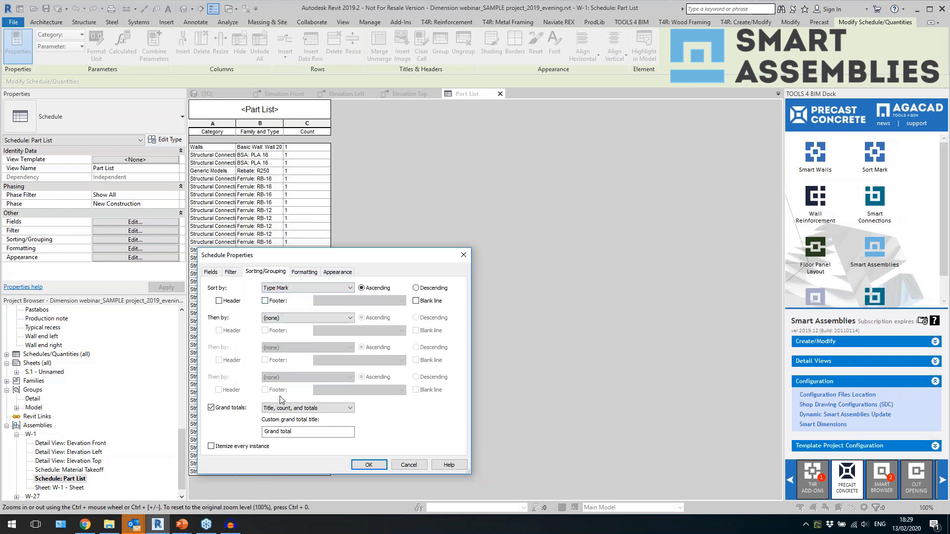
{"action": "left_click_drag", "start_coordinate": [292, 432], "coordinate": [232, 433]}
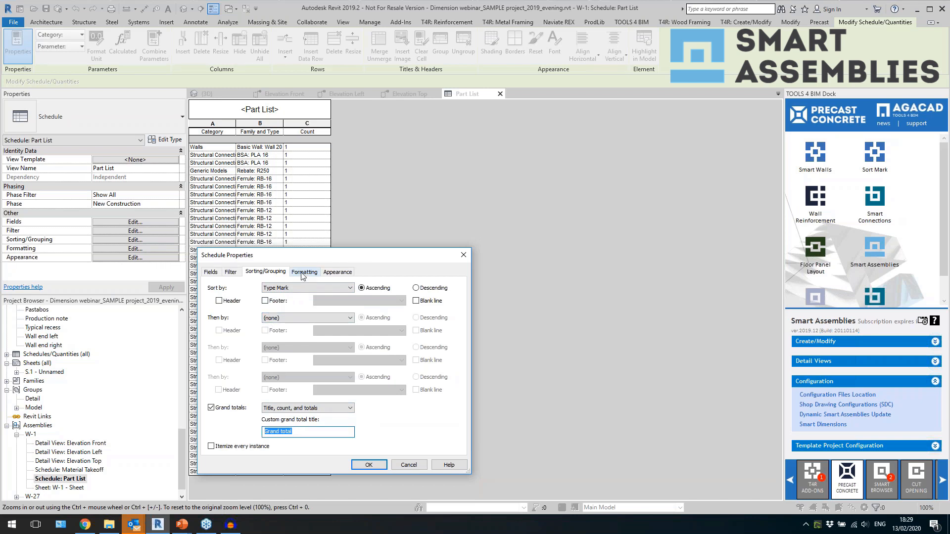
Check the Count field's calculation setting and its options for counting by assembly instance or type.
{"action": "left_click", "coordinate": [304, 273]}
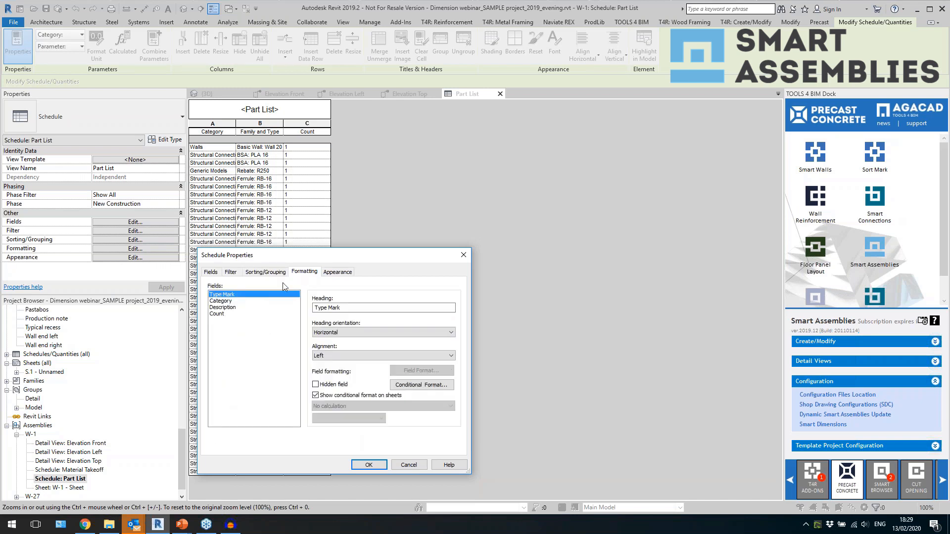
{"action": "left_click", "coordinate": [243, 315]}
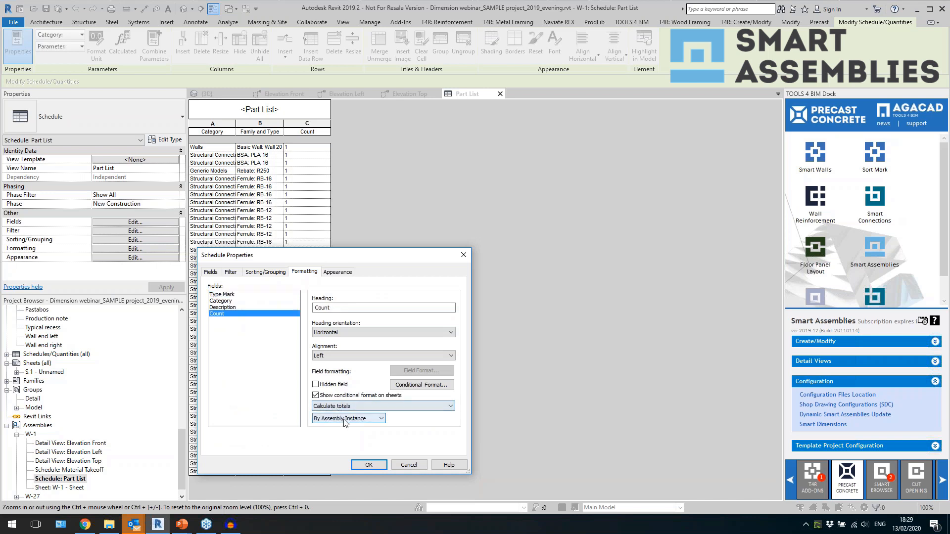
{"action": "left_click", "coordinate": [349, 424]}
{"action": "left_click", "coordinate": [363, 407]}
{"action": "left_click", "coordinate": [362, 407]}
{"action": "left_click", "coordinate": [354, 422]}
{"action": "left_click", "coordinate": [354, 421]}
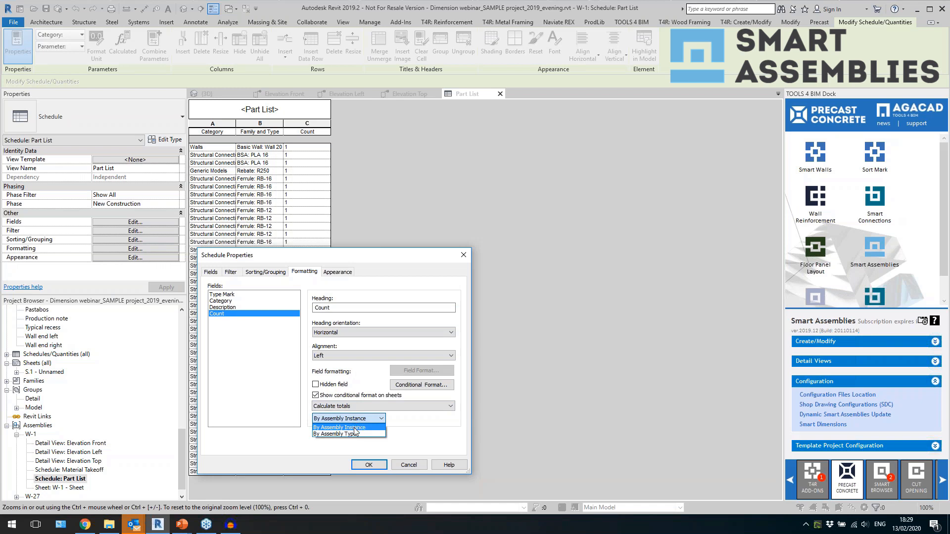
{"action": "left_click", "coordinate": [424, 435]}
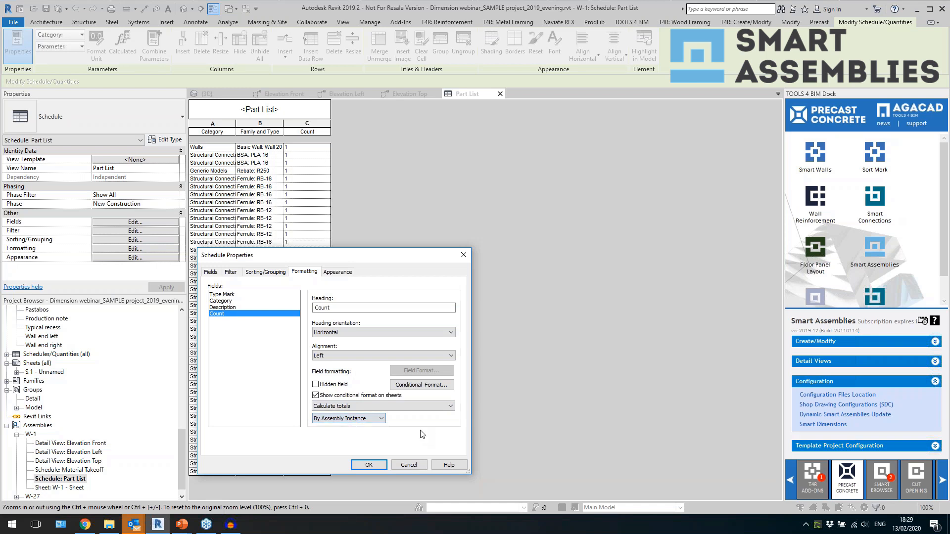
Make Category a hidden field and apply the Part List's schedule properties.
{"action": "left_click", "coordinate": [248, 301]}
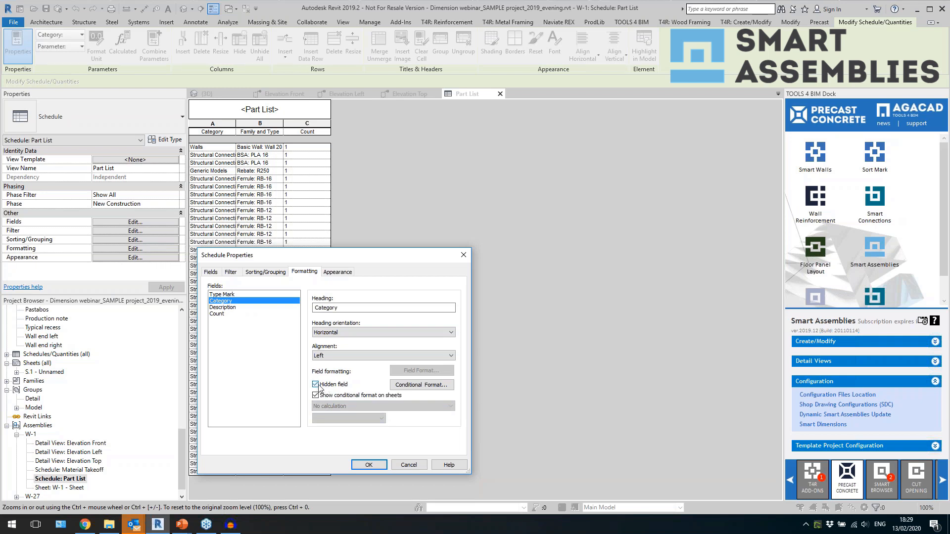
{"action": "left_click", "coordinate": [338, 272]}
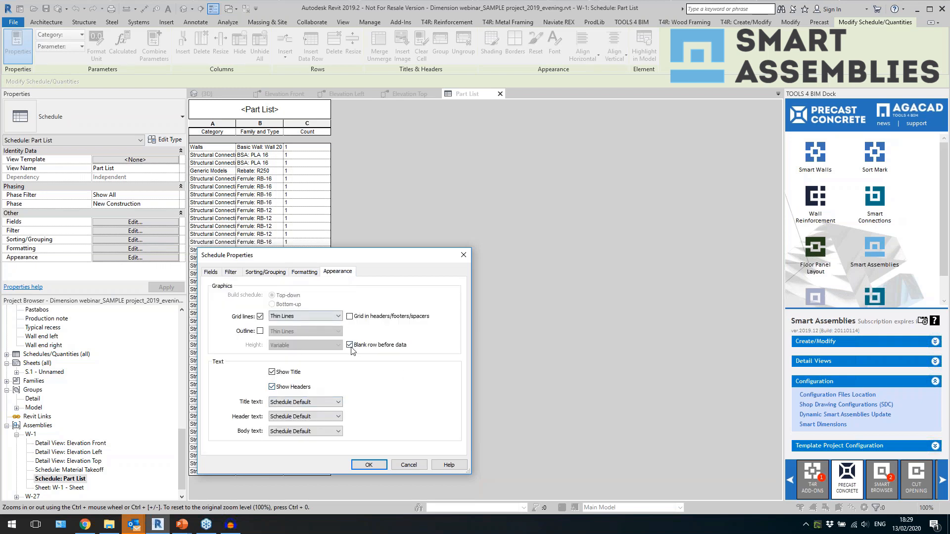
{"action": "left_click", "coordinate": [372, 466]}
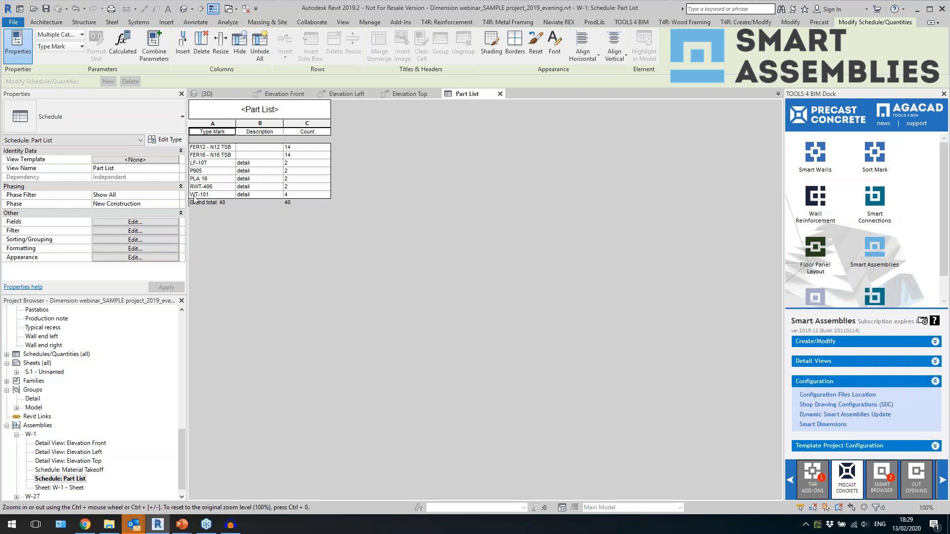
Try replacing the Part List's Description field with Type Comments, and undo the replacement.
{"action": "left_click", "coordinate": [147, 224]}
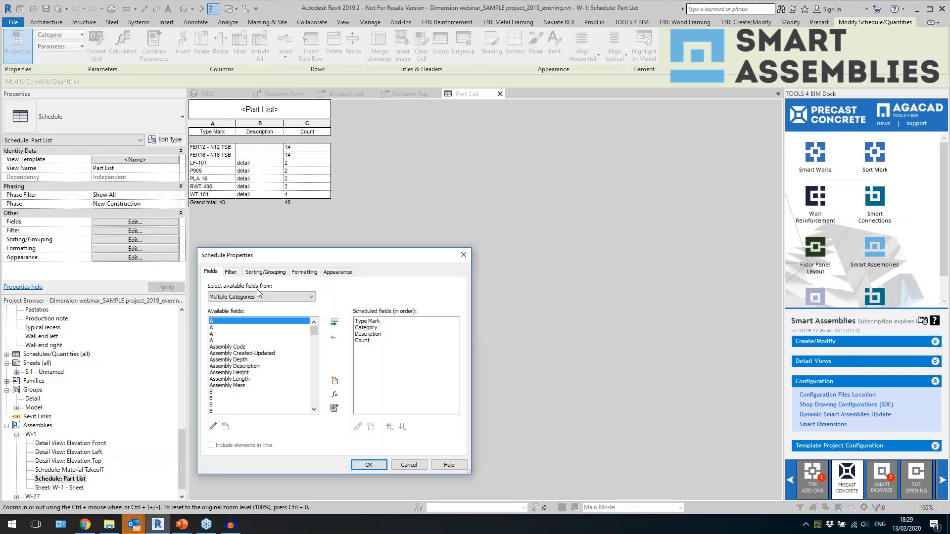
{"action": "left_click", "coordinate": [364, 335]}
{"action": "left_click_drag", "start_coordinate": [314, 331], "coordinate": [315, 399]}
{"action": "left_click", "coordinate": [275, 367]}
{"action": "left_click", "coordinate": [335, 323]}
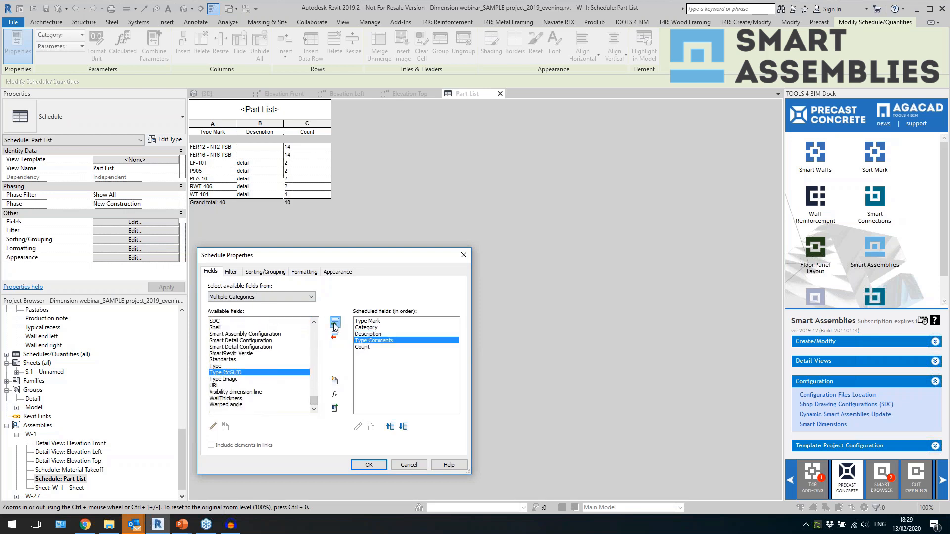
{"action": "left_click", "coordinate": [369, 334]}
{"action": "left_click", "coordinate": [334, 336]}
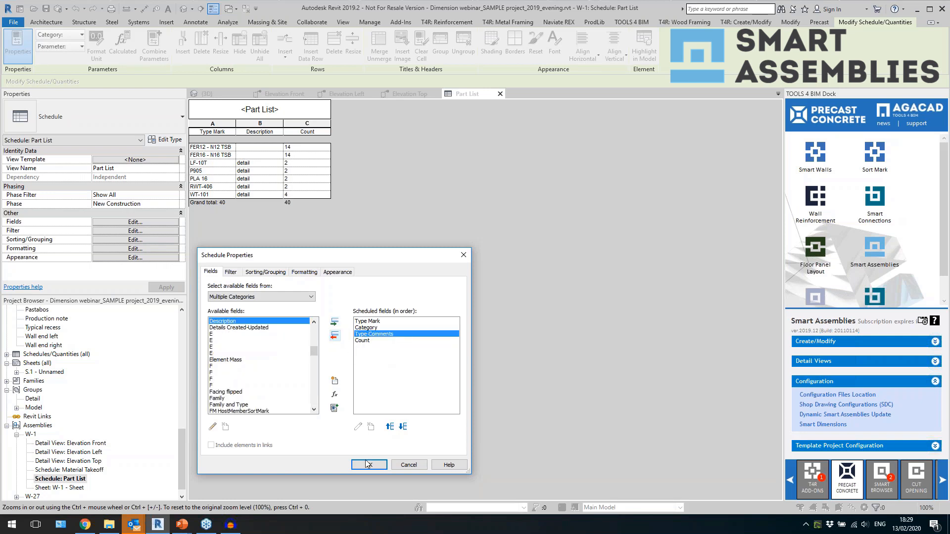
{"action": "left_click", "coordinate": [369, 465]}
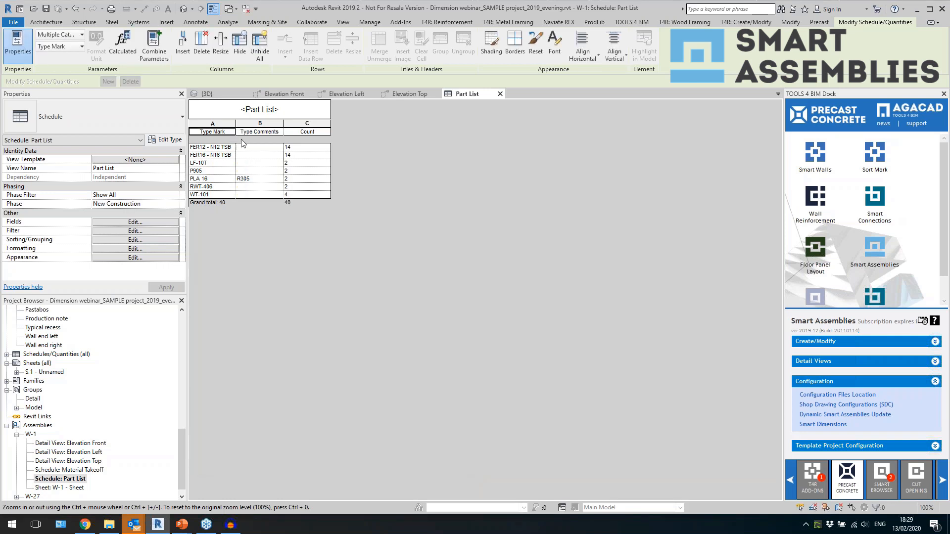
{"action": "key", "text": "ctrl+z"}
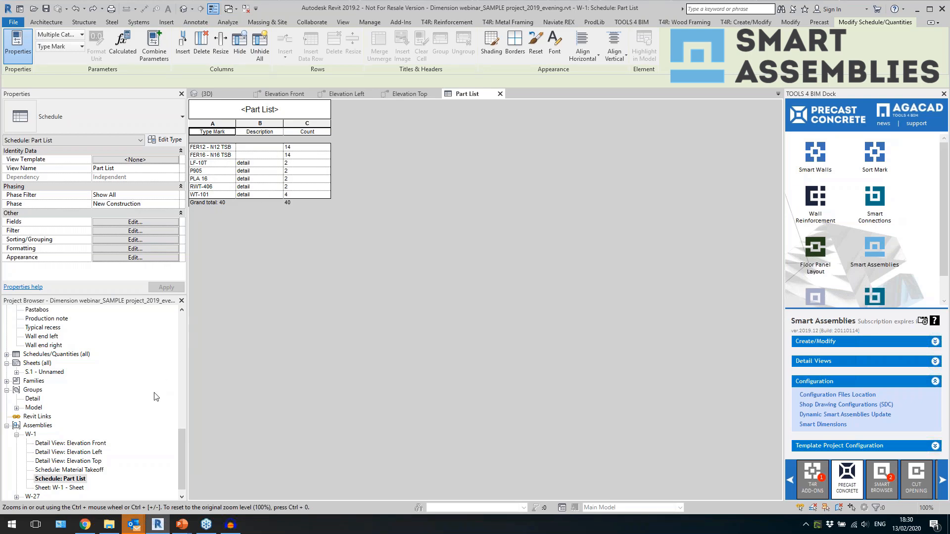
Create a view template from W-1's Part List schedule, named Shedule of details.
{"action": "right_click", "coordinate": [78, 482]}
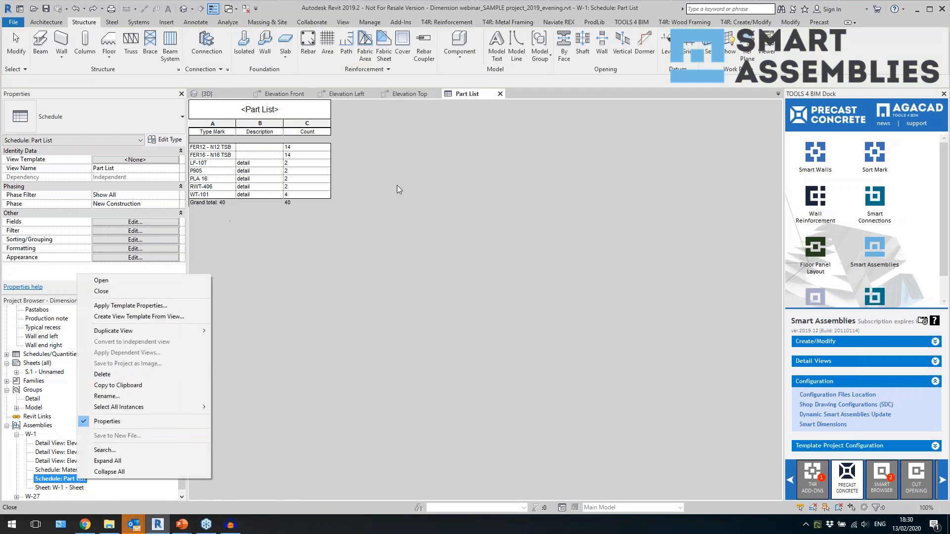
{"action": "left_click", "coordinate": [129, 319]}
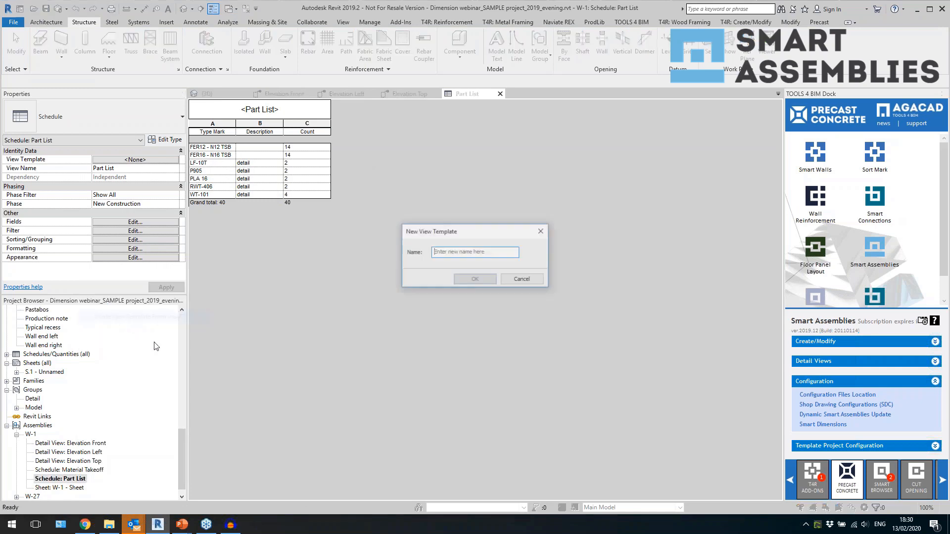
{"action": "left_click", "coordinate": [476, 256]}
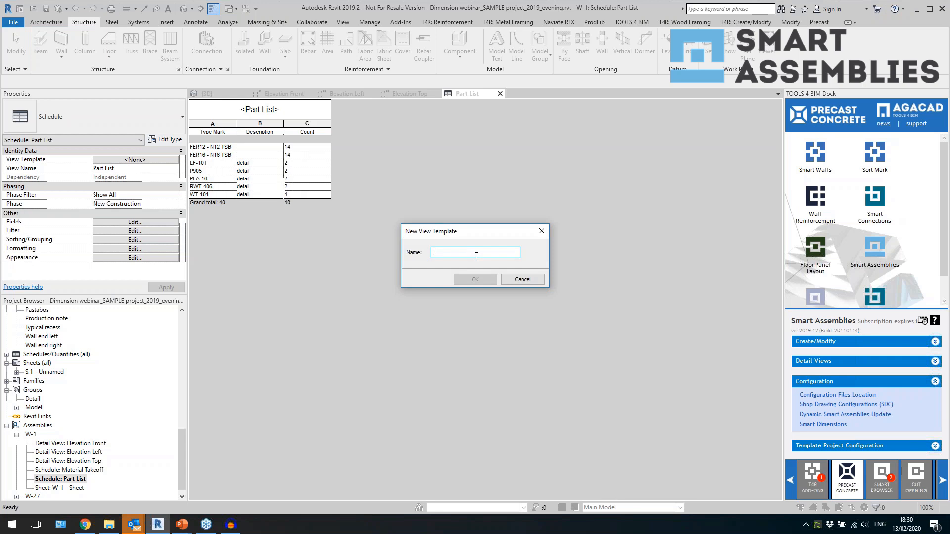
{"action": "type", "text": "Shedule of details"}
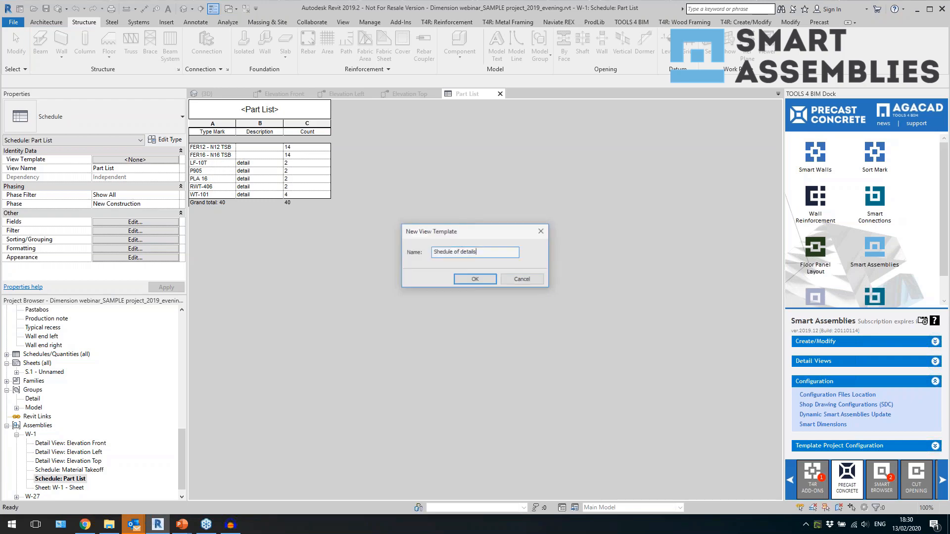
{"action": "key", "text": "Return"}
{"action": "left_click", "coordinate": [577, 345]}
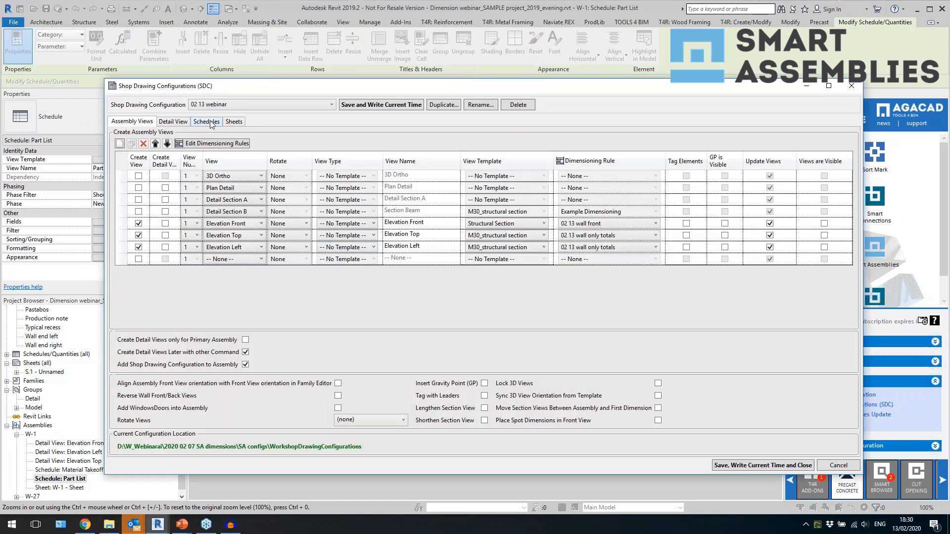
Delete the Material Takeoff schedule from the 02 13 webinar shop drawing configuration.
{"action": "left_click", "coordinate": [211, 123]}
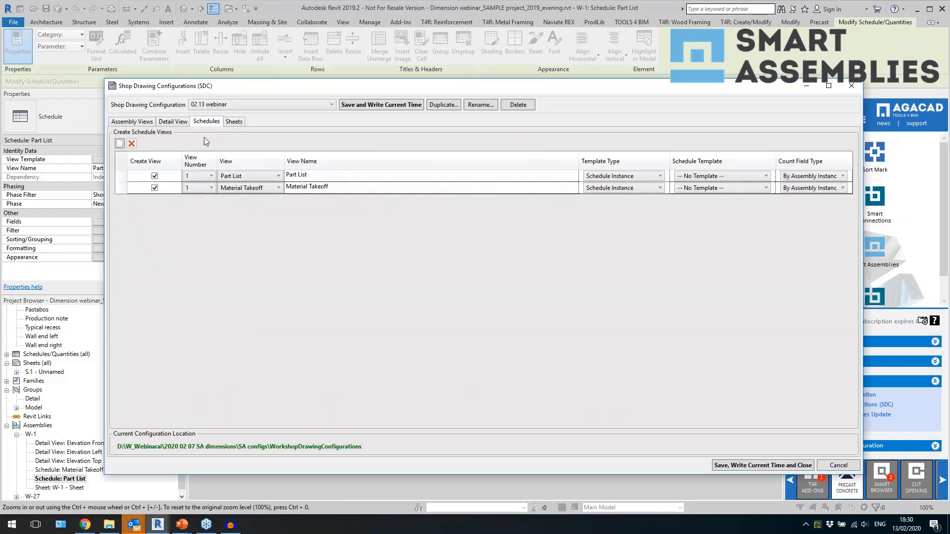
{"action": "left_click", "coordinate": [120, 191]}
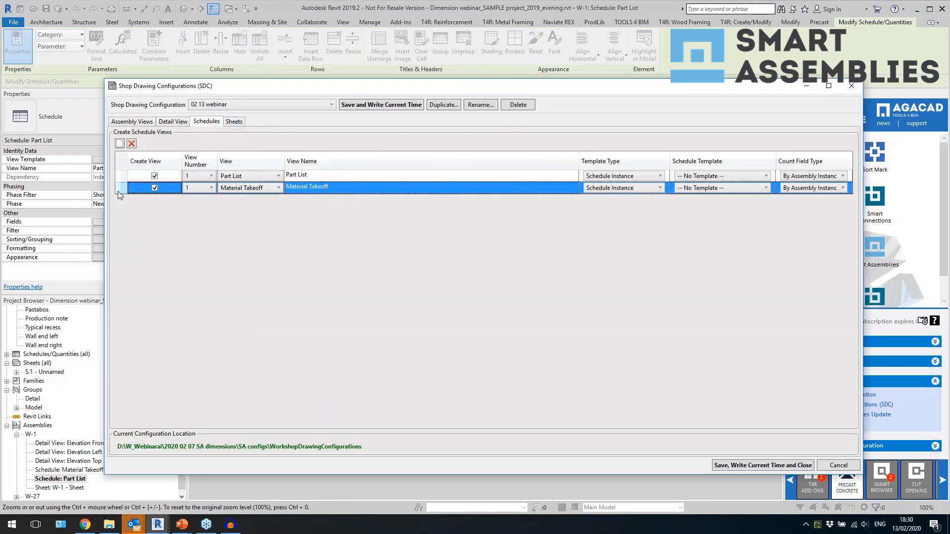
{"action": "left_click", "coordinate": [132, 144]}
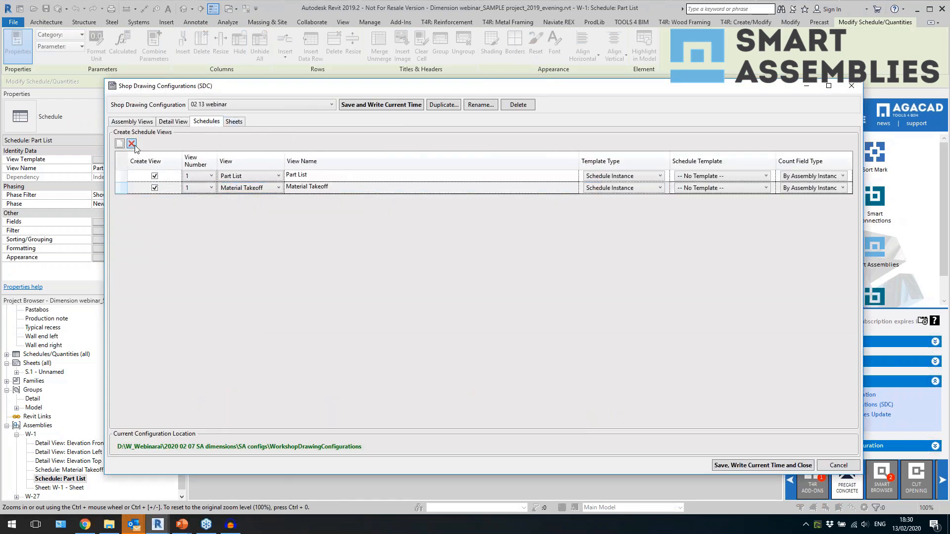
Set the Part List's template type to Schedule View Template and its schedule template to Shedule of details.
{"action": "left_click", "coordinate": [630, 178]}
{"action": "left_click", "coordinate": [625, 195]}
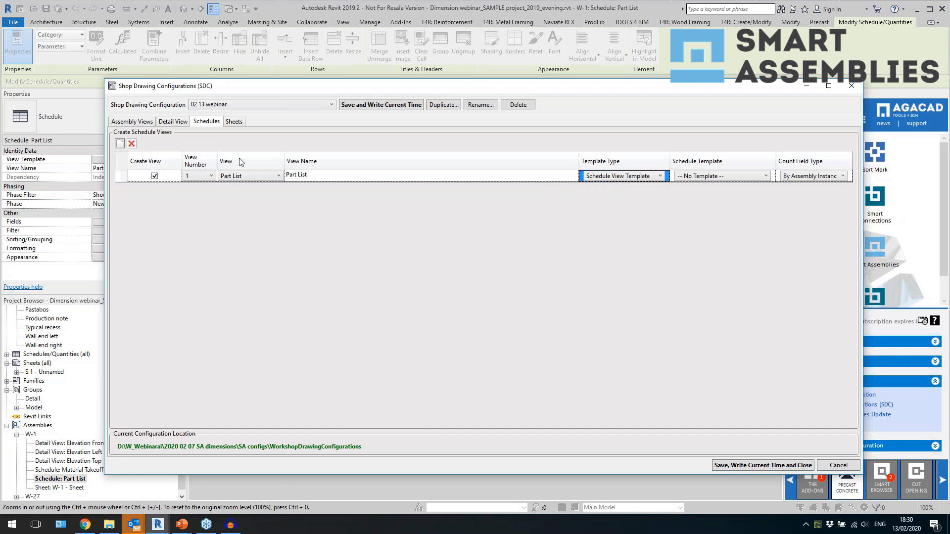
{"action": "left_click", "coordinate": [255, 179]}
{"action": "left_click", "coordinate": [300, 195]}
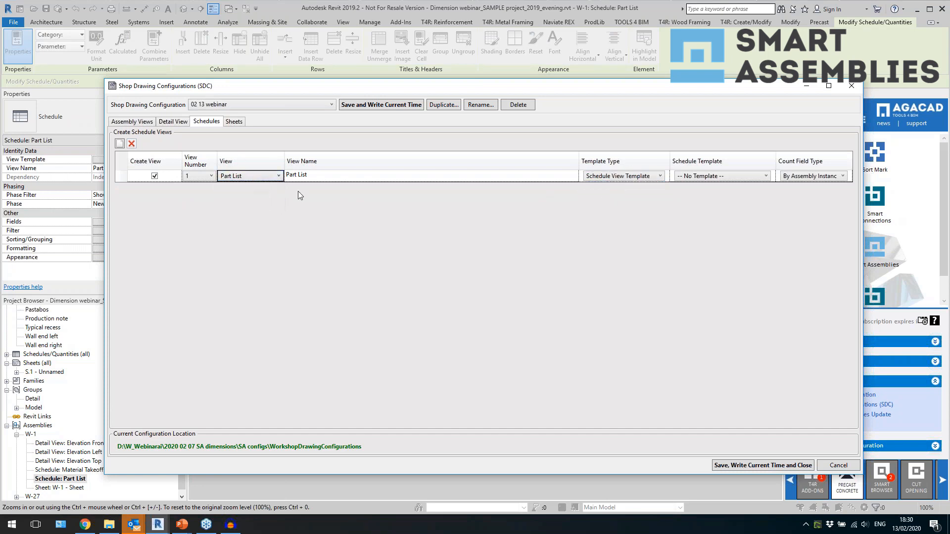
{"action": "left_click", "coordinate": [708, 178]}
{"action": "left_click", "coordinate": [655, 180]}
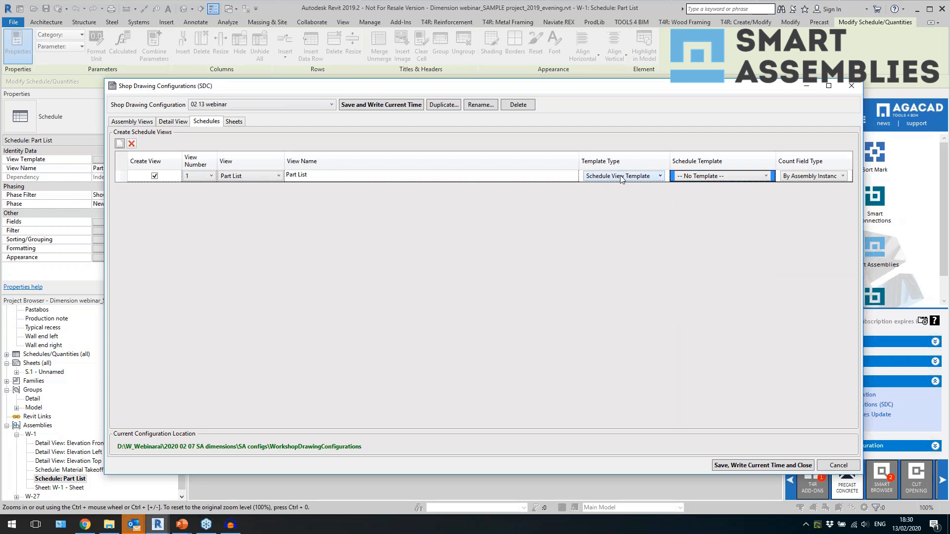
{"action": "left_click", "coordinate": [692, 179]}
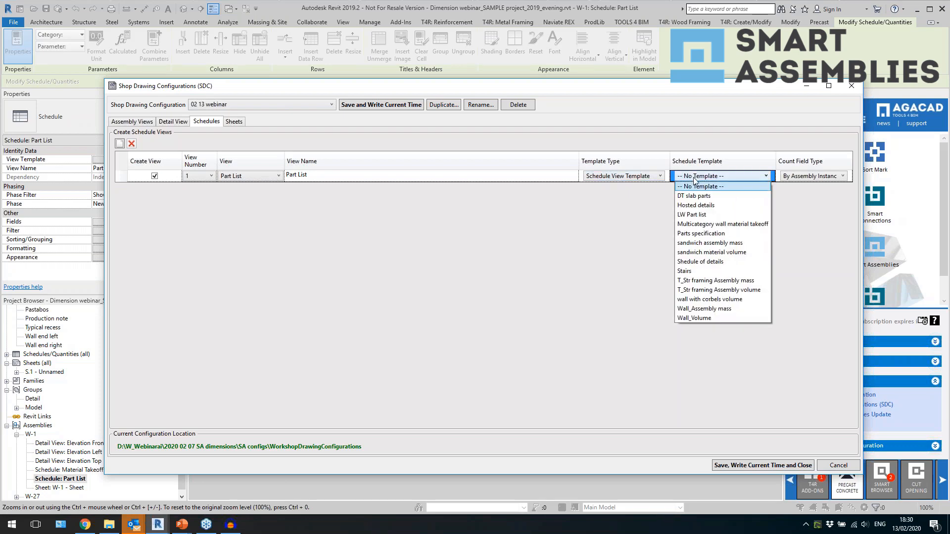
{"action": "left_click", "coordinate": [711, 262]}
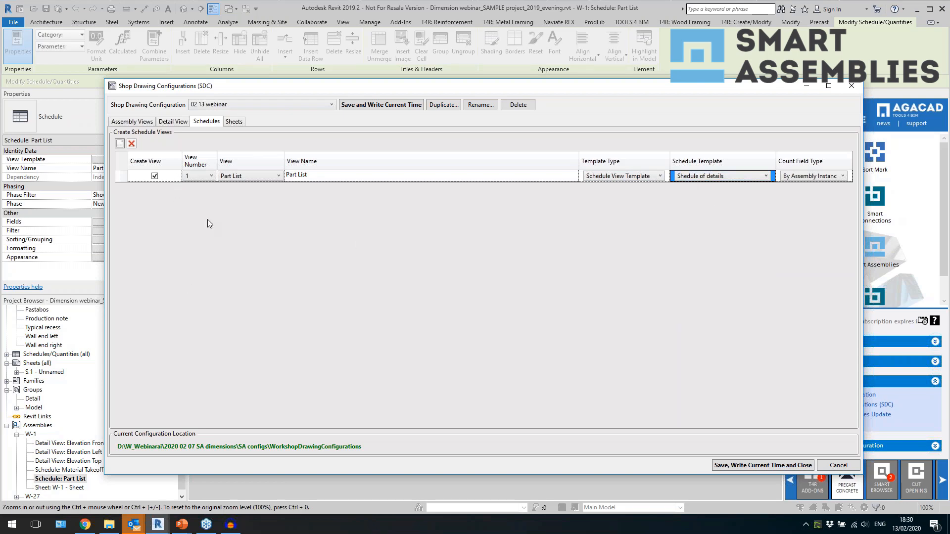
Review the sheet template setting, leave it at No Template, and save the 02 13 webinar configuration.
{"action": "left_click", "coordinate": [234, 122]}
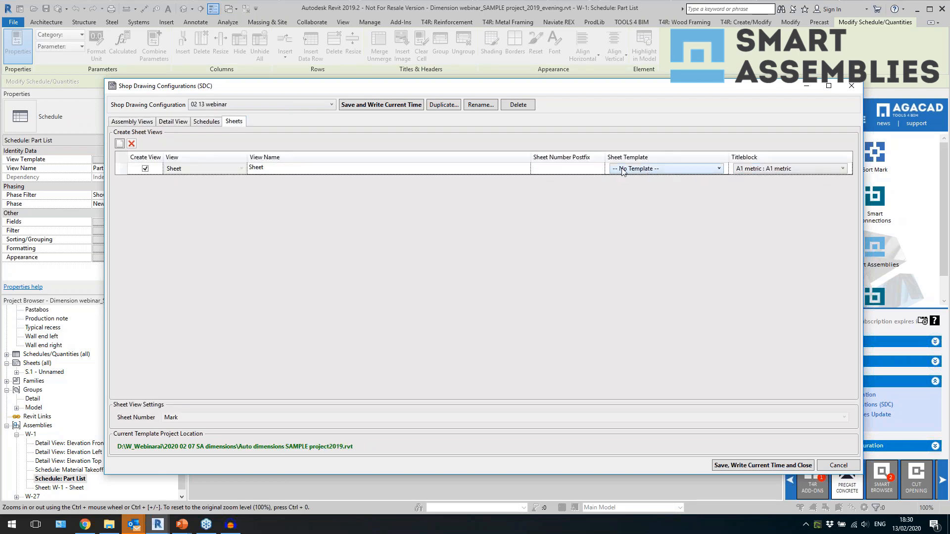
{"action": "left_click", "coordinate": [640, 169]}
{"action": "left_click", "coordinate": [652, 150]}
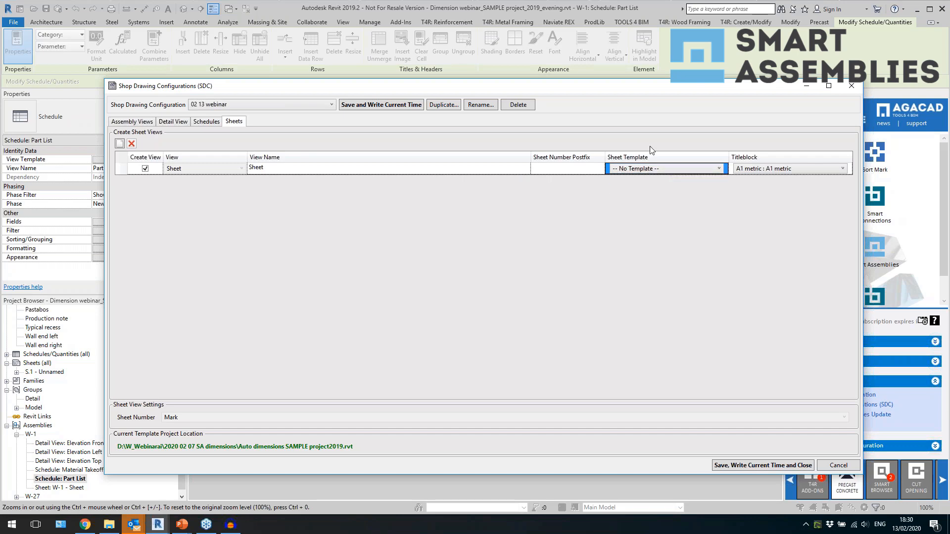
{"action": "left_click", "coordinate": [376, 107]}
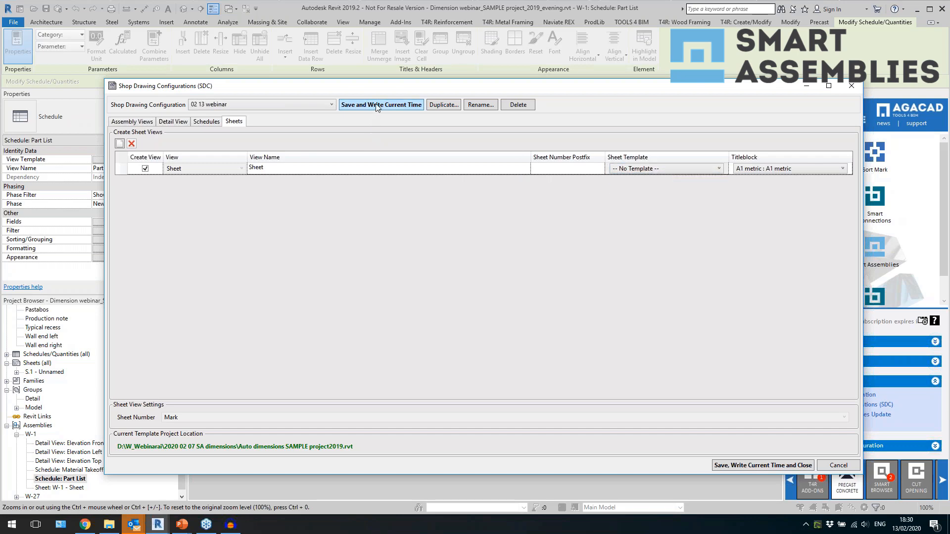
{"action": "left_click", "coordinate": [741, 466]}
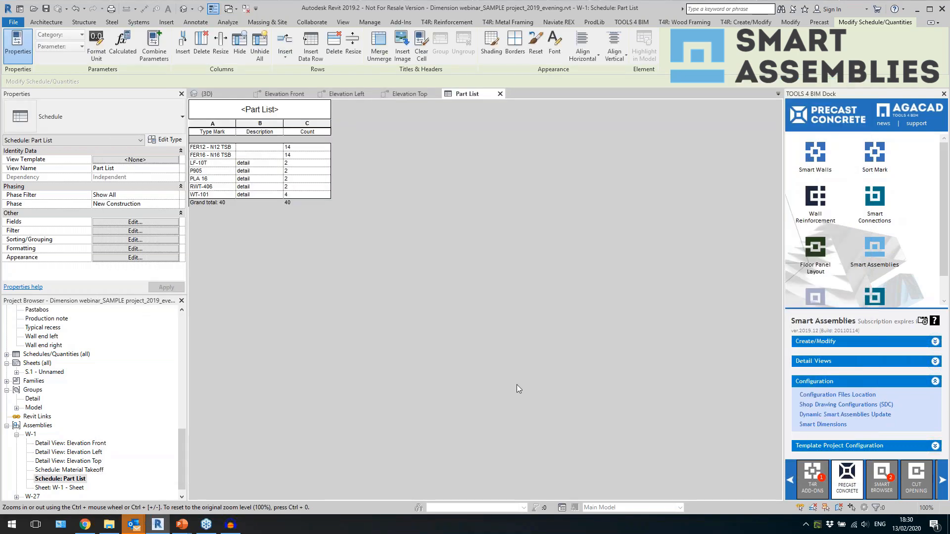
Return to the 3D view, close the other views, and update the W-1 wall assembly by DC.
{"action": "left_click", "coordinate": [184, 9]}
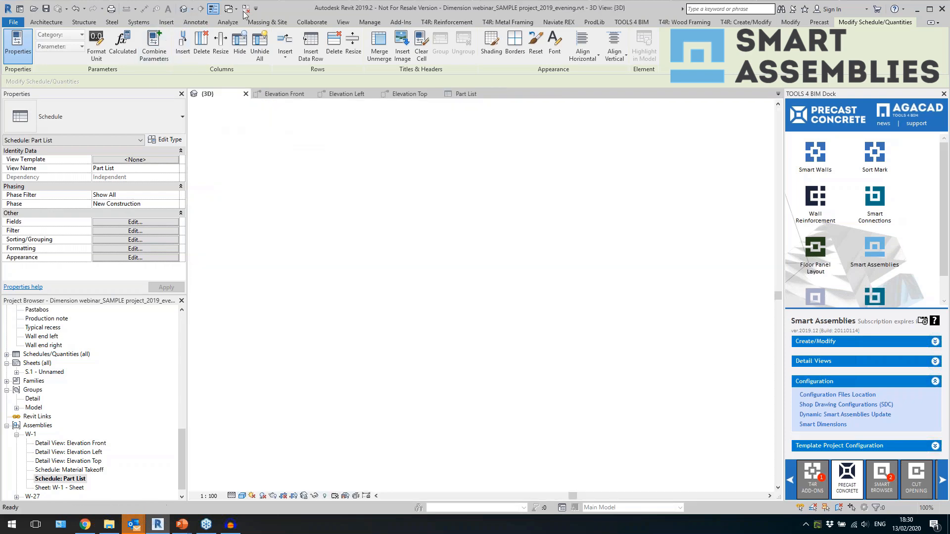
{"action": "left_click", "coordinate": [247, 9]}
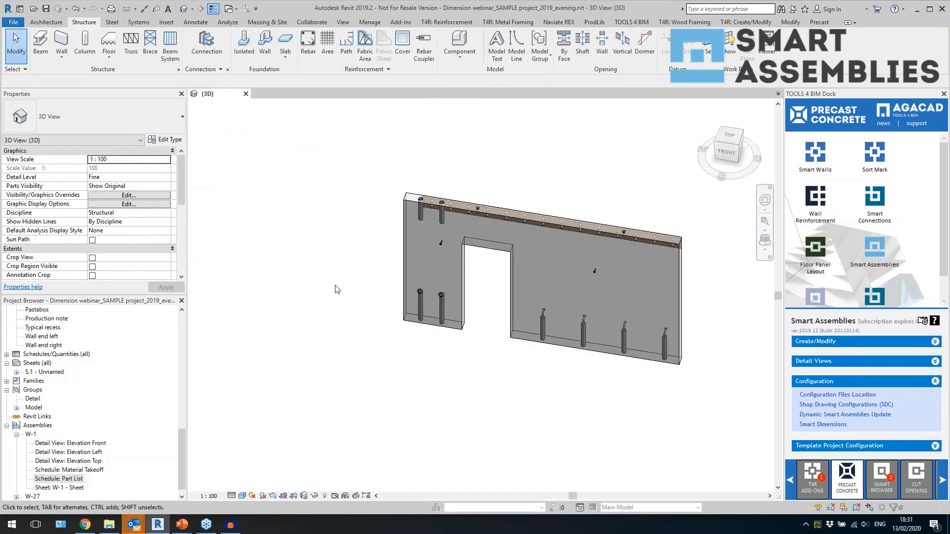
{"action": "left_click", "coordinate": [569, 349]}
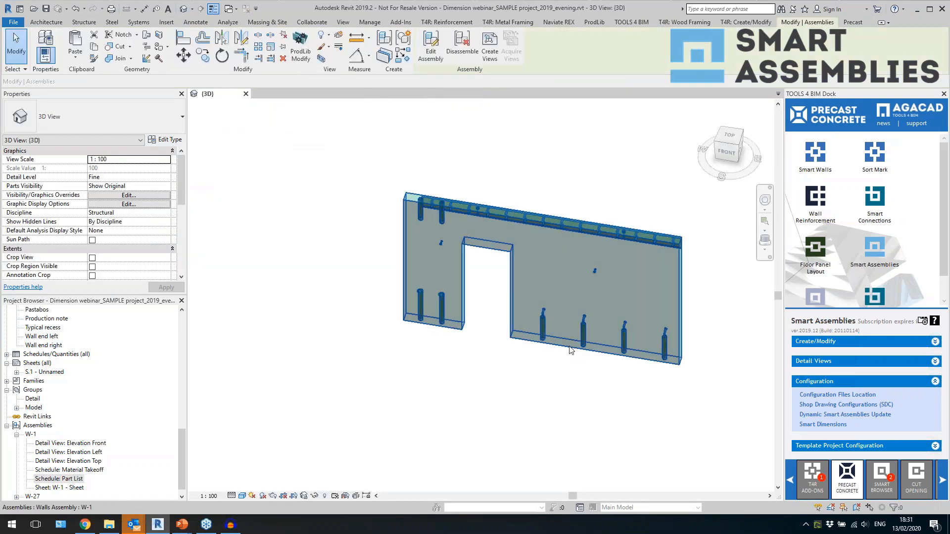
{"action": "left_click", "coordinate": [822, 343]}
{"action": "left_click", "coordinate": [828, 356]}
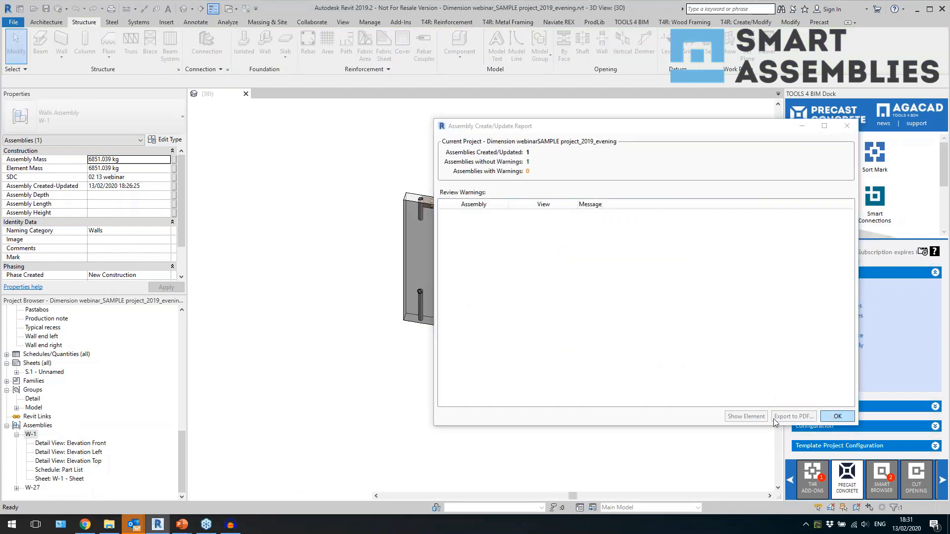
{"action": "left_click", "coordinate": [832, 418]}
Place the Elevation Front detail view in the upper-left area of the W-1 sheet.
{"action": "double_click", "coordinate": [71, 480]}
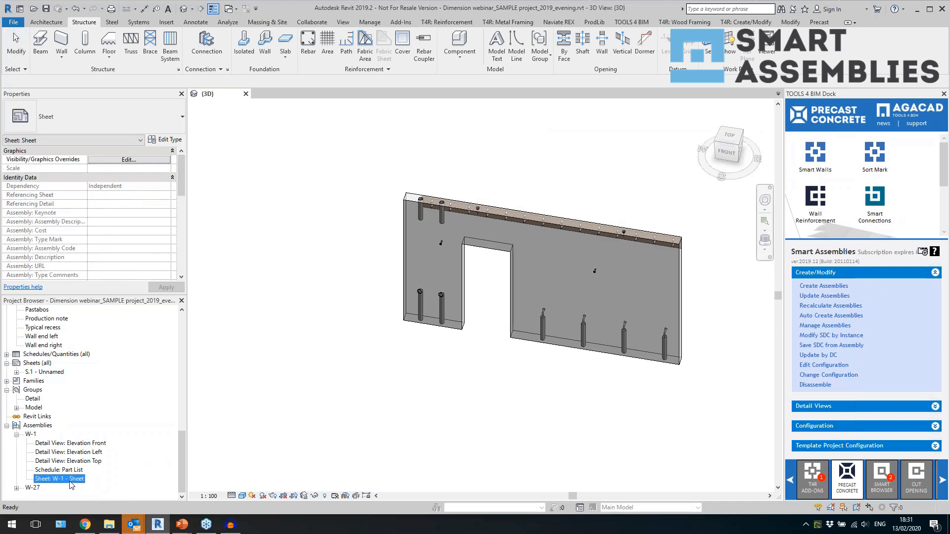
{"action": "left_click", "coordinate": [86, 444]}
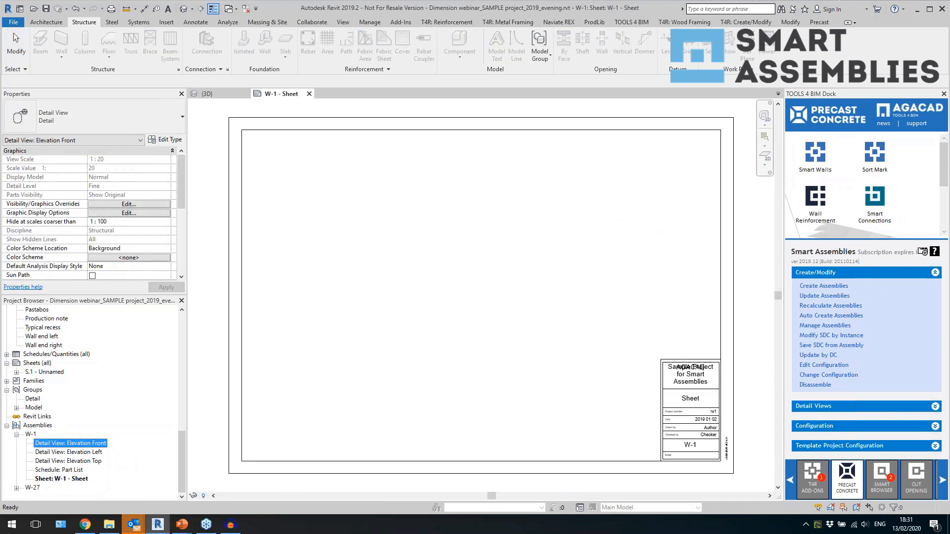
{"action": "left_click_drag", "start_coordinate": [86, 444], "coordinate": [382, 223]}
{"action": "left_click", "coordinate": [381, 223]}
Place the Elevation Top detail view below the front elevation on the W-1 sheet.
{"action": "left_click", "coordinate": [81, 461]}
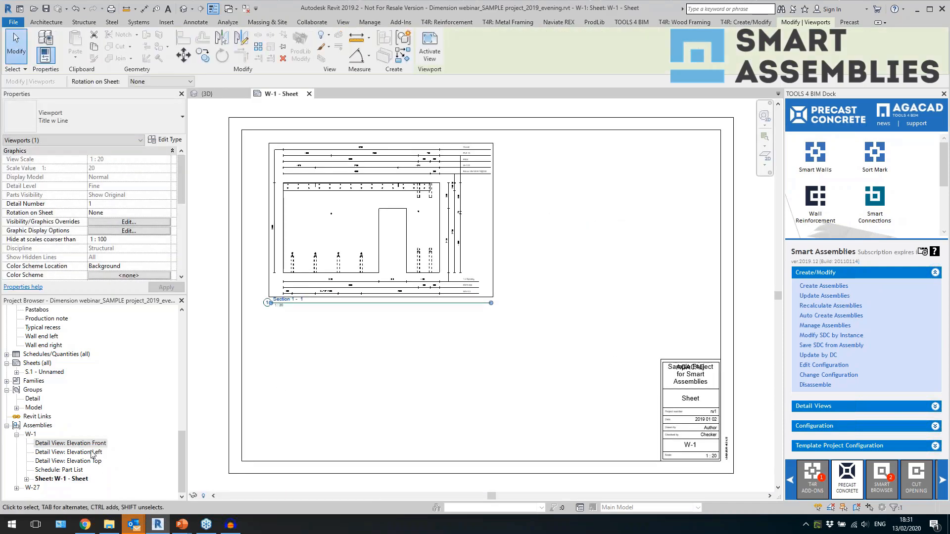
{"action": "left_click_drag", "start_coordinate": [418, 364], "coordinate": [416, 364]}
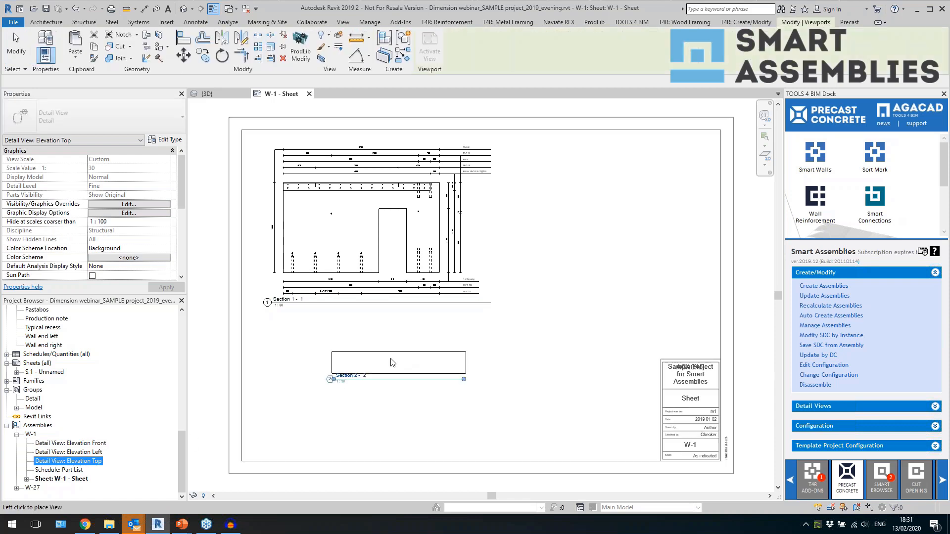
{"action": "left_click", "coordinate": [366, 352]}
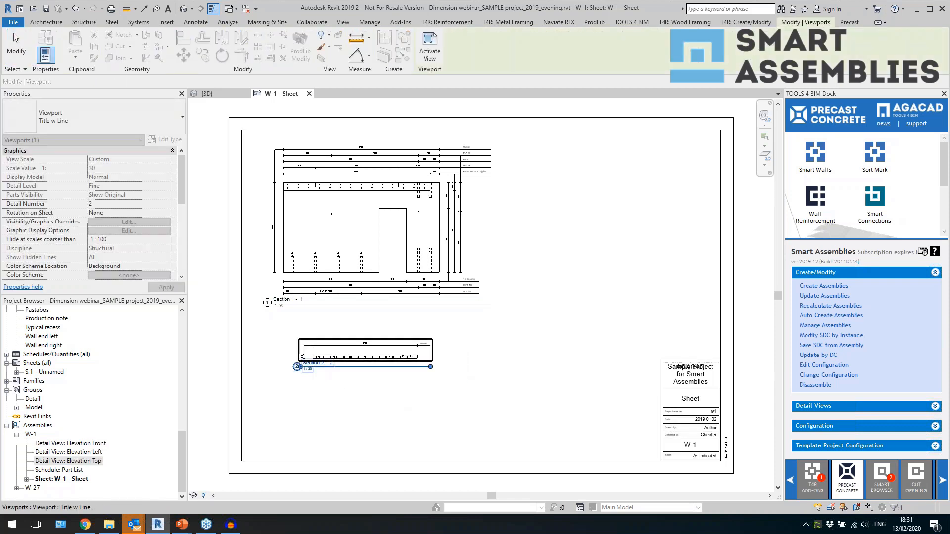
Assign the Structural Section view template to Elevation Top and Elevation Left, and save the shop drawing configuration.
{"action": "left_click", "coordinate": [836, 426]}
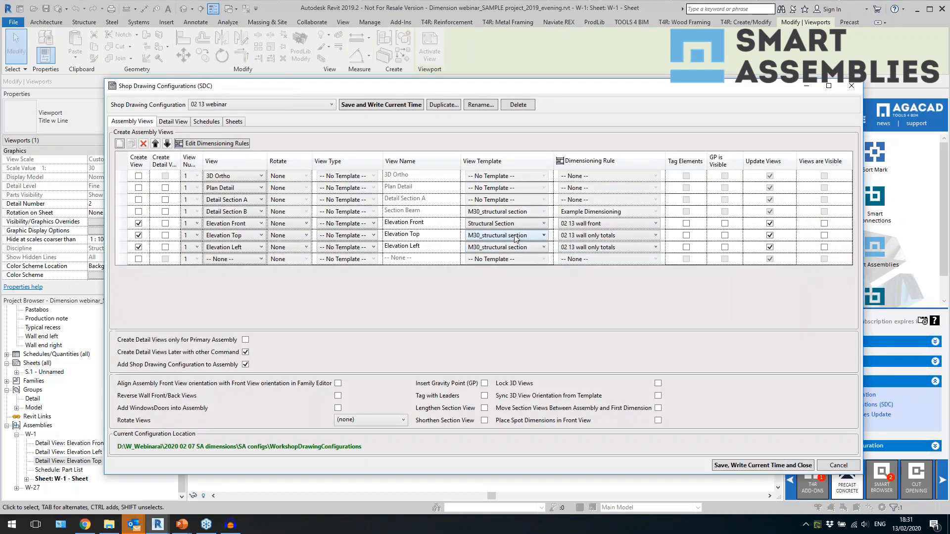
{"action": "left_click", "coordinate": [516, 238]}
{"action": "scroll", "coordinate": [520, 287], "scroll_direction": "up", "scroll_amount": 3}
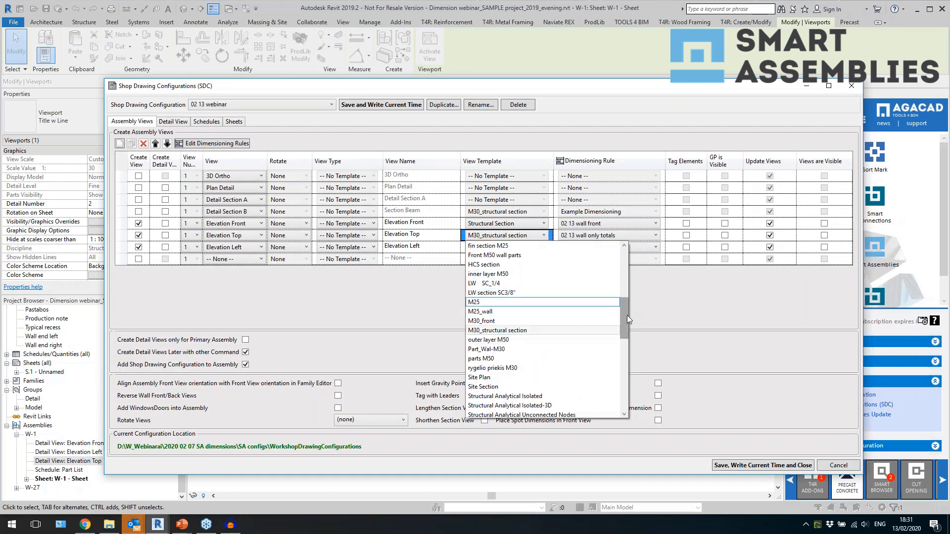
{"action": "left_click_drag", "start_coordinate": [626, 318], "coordinate": [625, 348]}
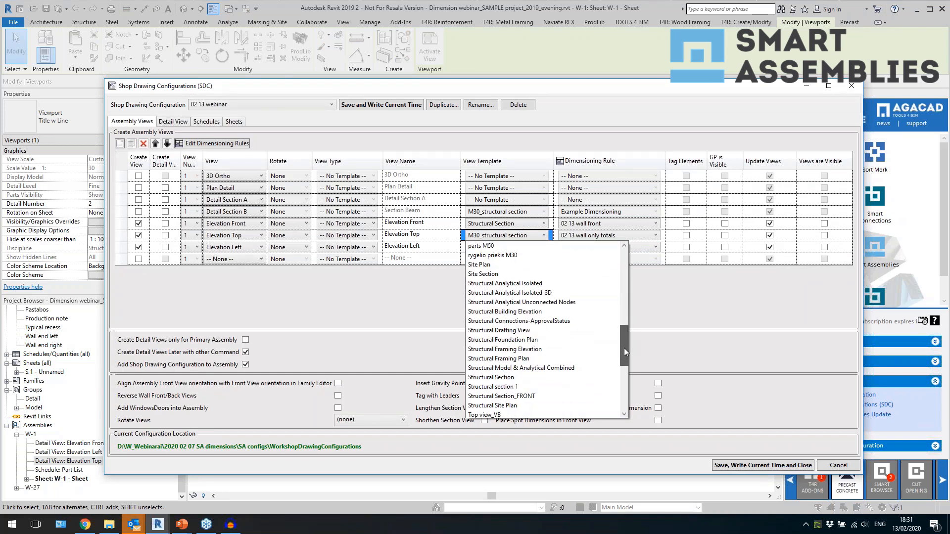
{"action": "left_click", "coordinate": [564, 377]}
{"action": "left_click", "coordinate": [505, 247]}
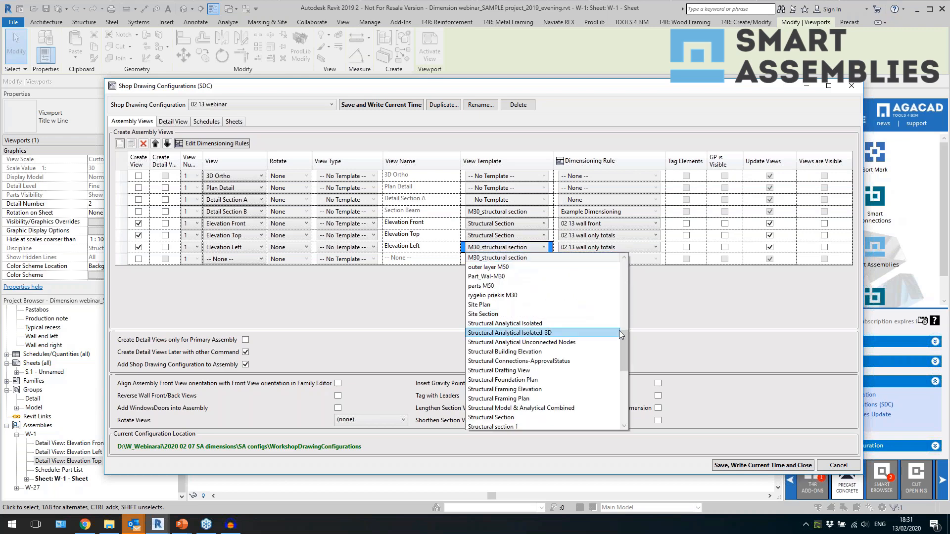
{"action": "left_click_drag", "start_coordinate": [625, 341], "coordinate": [624, 373]}
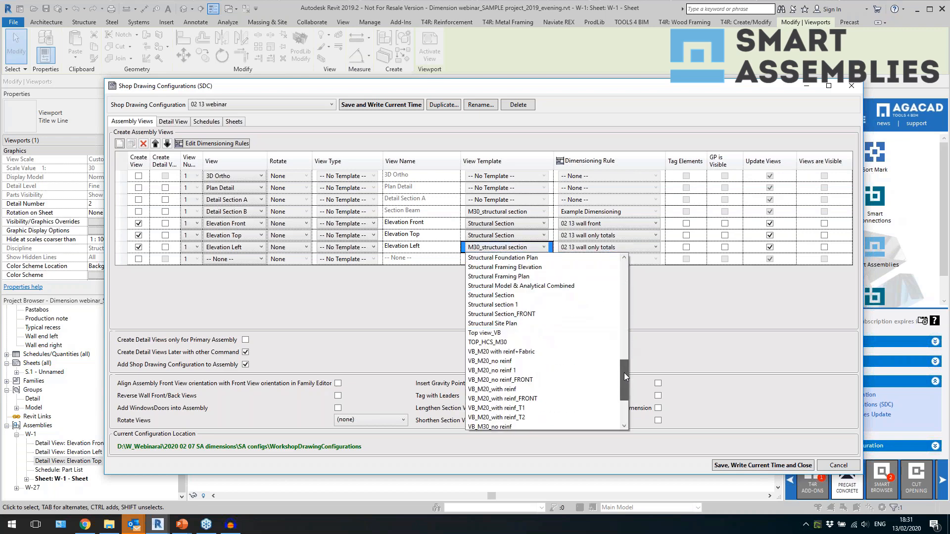
{"action": "left_click", "coordinate": [524, 296]}
{"action": "left_click", "coordinate": [737, 465]}
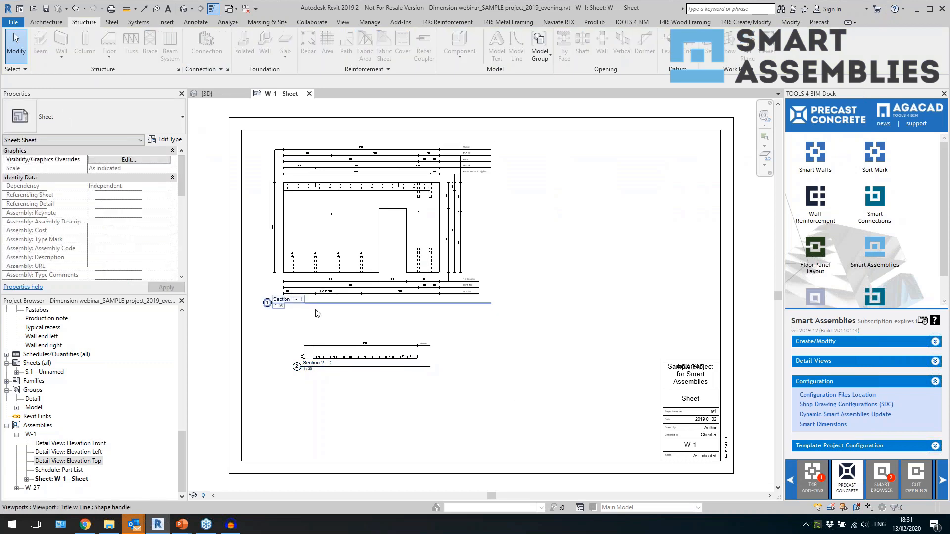
Remove the Elevation Top view from the sheet, and update W-1 by DC with the revised configuration.
{"action": "left_click", "coordinate": [334, 339]}
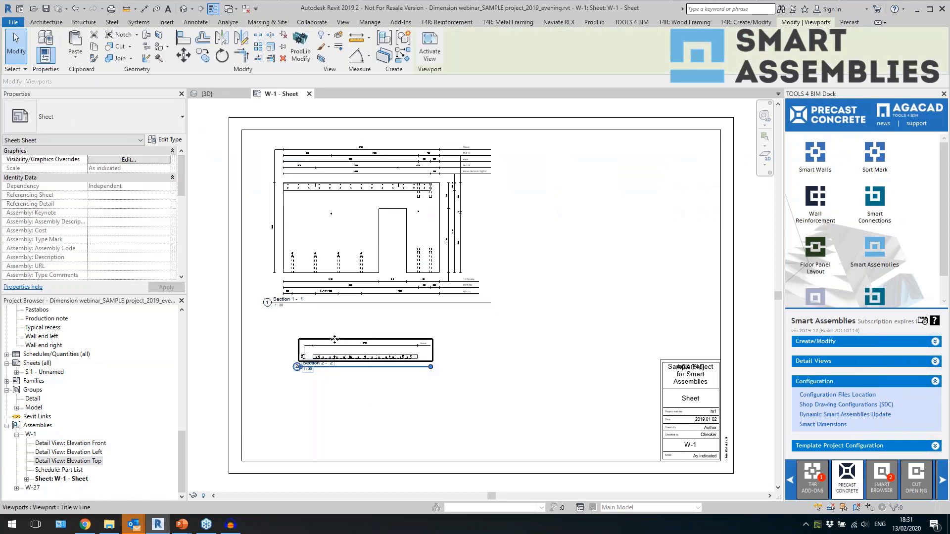
{"action": "left_click", "coordinate": [195, 205]}
{"action": "left_click", "coordinate": [184, 8]}
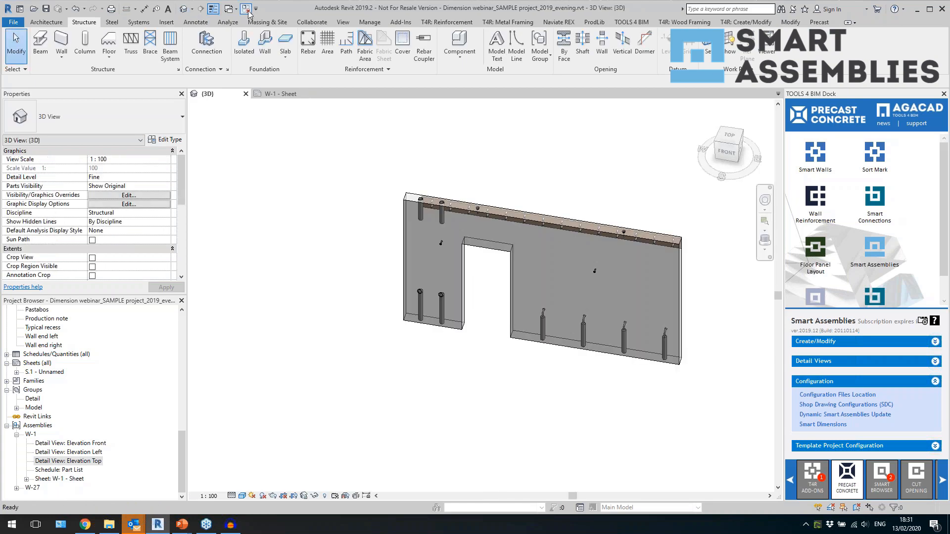
{"action": "left_click", "coordinate": [427, 206]}
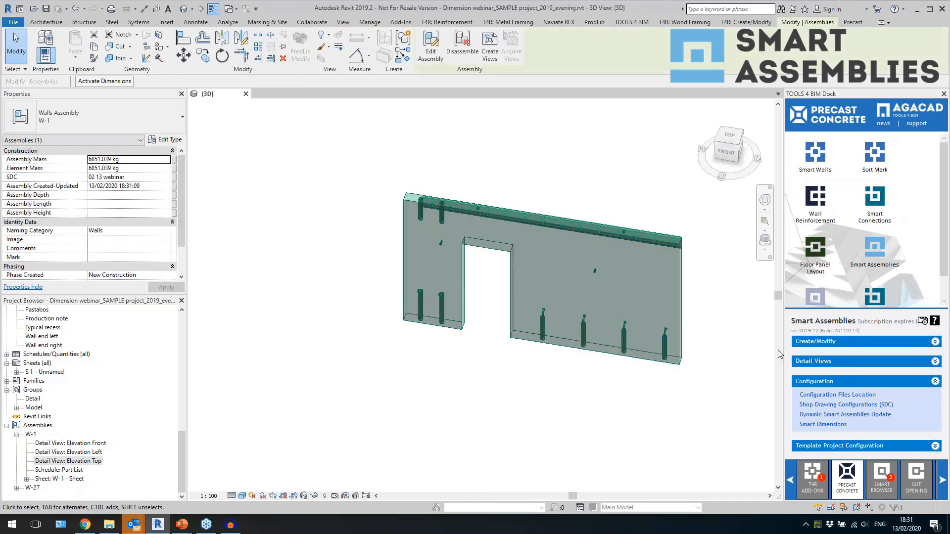
{"action": "left_click", "coordinate": [813, 349]}
{"action": "left_click", "coordinate": [818, 355]}
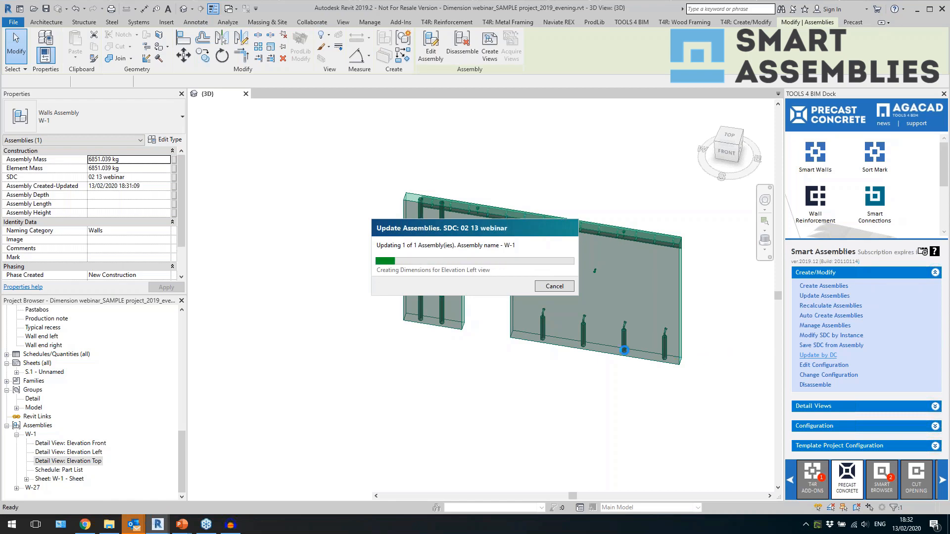
{"action": "left_click", "coordinate": [835, 417]}
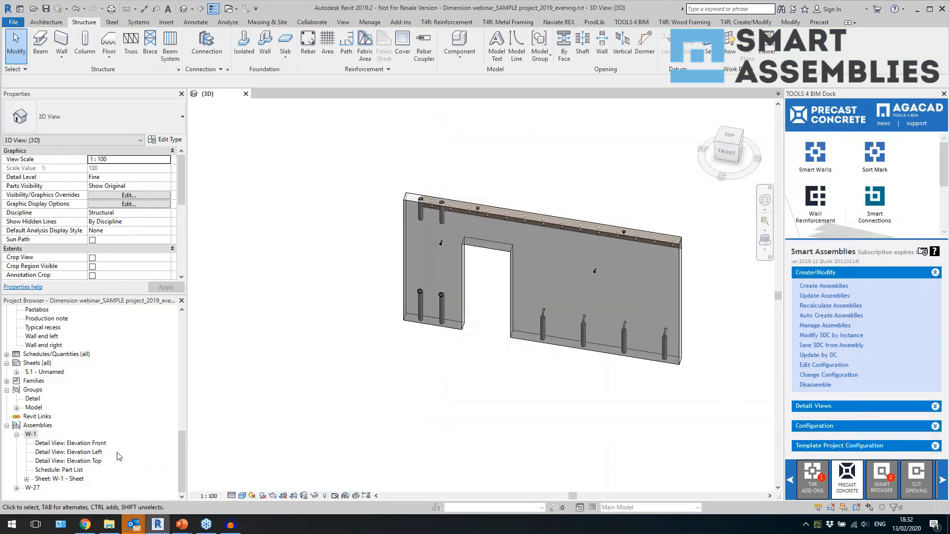
Reopen the W-1 sheet and place Elevation Left beside the front elevation, aligned with it horizontally.
{"action": "double_click", "coordinate": [68, 480]}
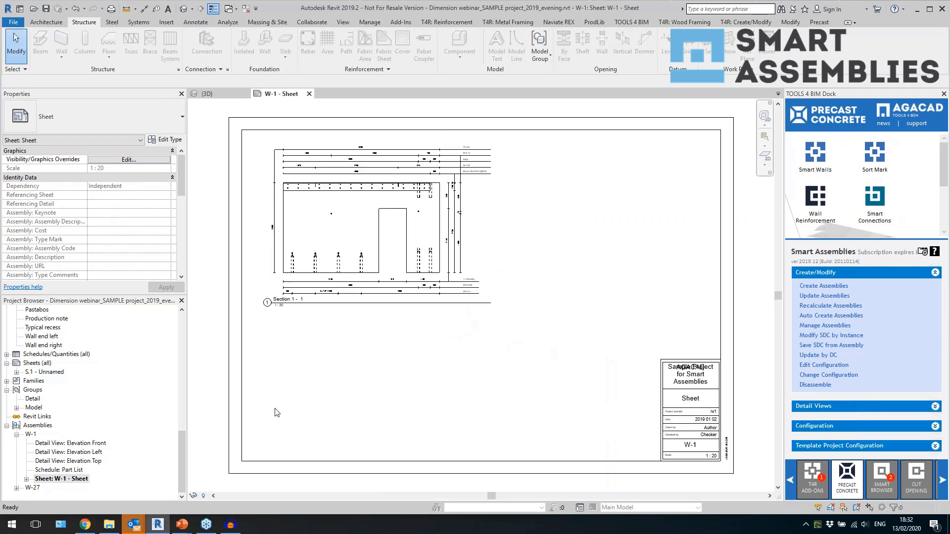
{"action": "left_click_drag", "start_coordinate": [91, 456], "coordinate": [549, 231]}
{"action": "left_click", "coordinate": [558, 232]}
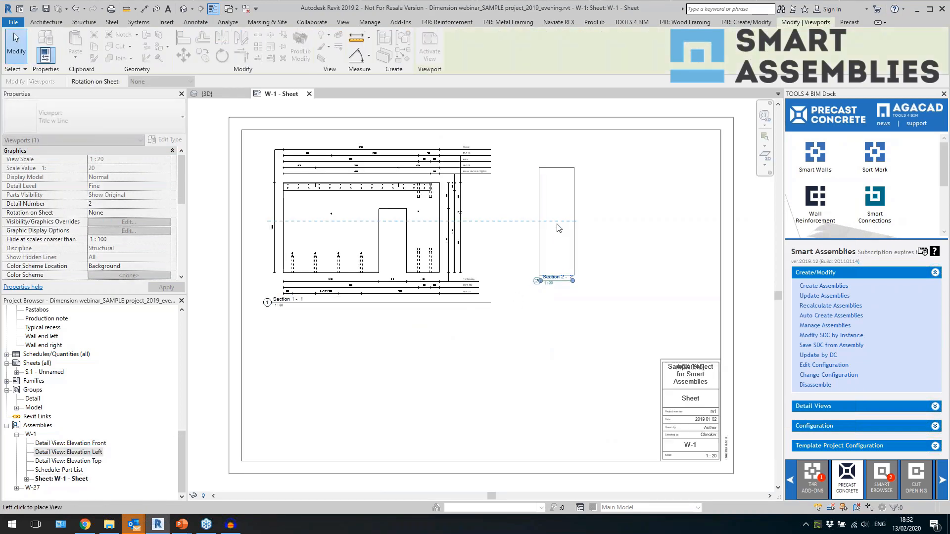
{"action": "key", "text": "Escape"}
Place the updated Elevation Top view beneath the front elevation, aligned with it vertically.
{"action": "left_click_drag", "start_coordinate": [86, 462], "coordinate": [163, 440]}
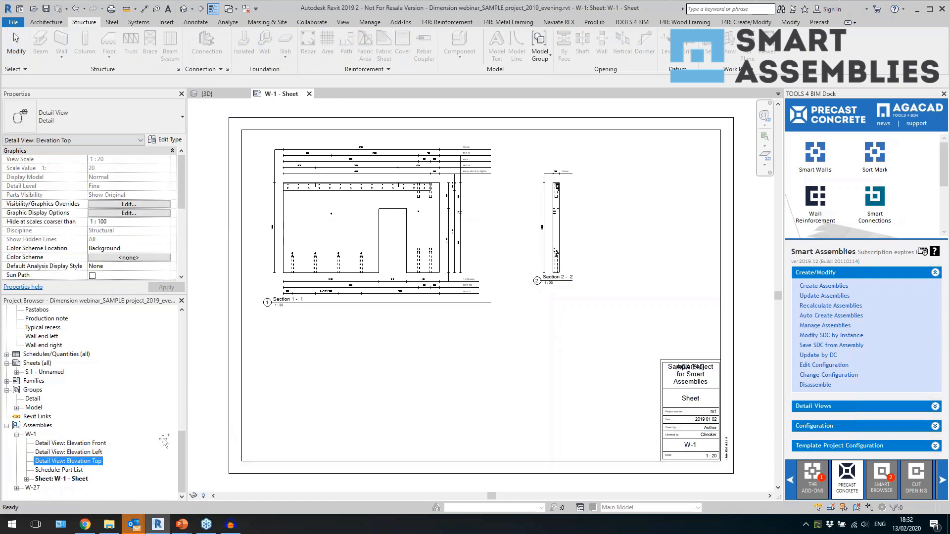
{"action": "left_click_drag", "start_coordinate": [368, 349], "coordinate": [369, 346]}
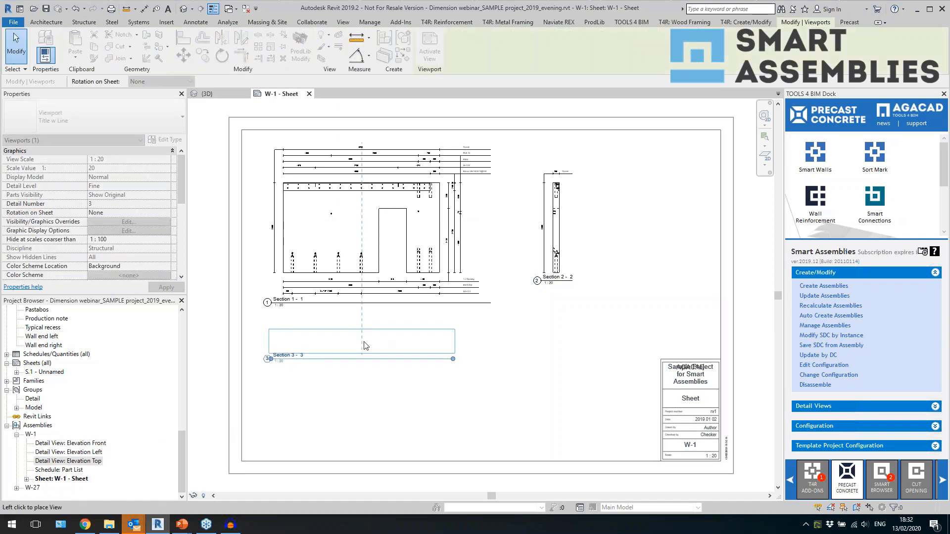
{"action": "left_click", "coordinate": [365, 345]}
{"action": "key", "text": "Escape"}
Change the three elevation viewports on the W-1 sheet to the No Title viewport type.
{"action": "left_click_drag", "start_coordinate": [443, 394], "coordinate": [352, 247]}
{"action": "left_click_drag", "start_coordinate": [608, 244], "coordinate": [555, 222], "text": "ctrl"}
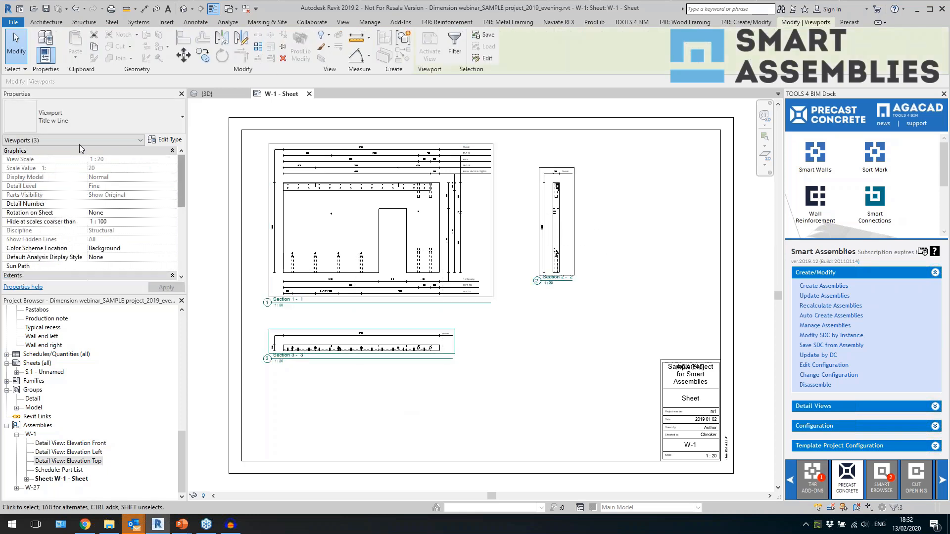
{"action": "left_click", "coordinate": [103, 106]}
{"action": "left_click", "coordinate": [85, 120]}
{"action": "left_click", "coordinate": [85, 121]}
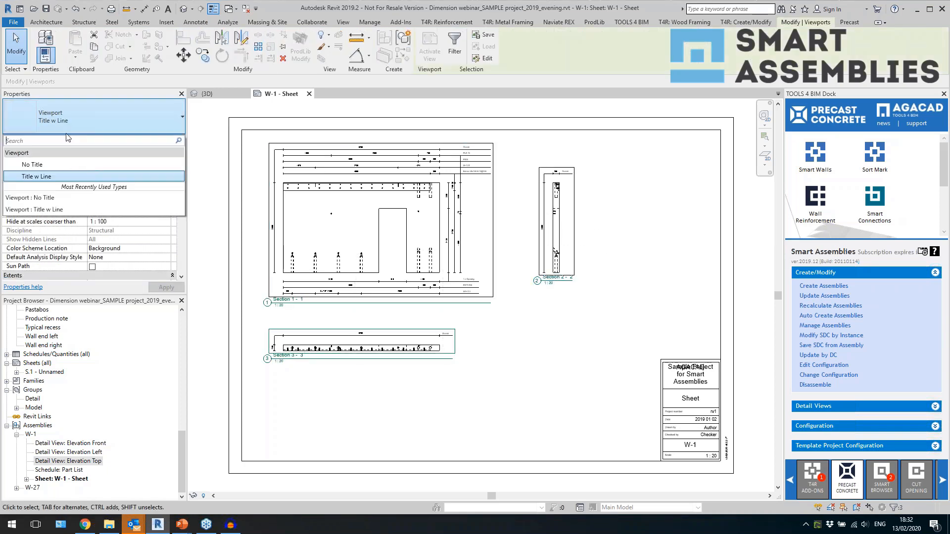
{"action": "left_click", "coordinate": [32, 165]}
{"action": "key", "text": "Escape"}
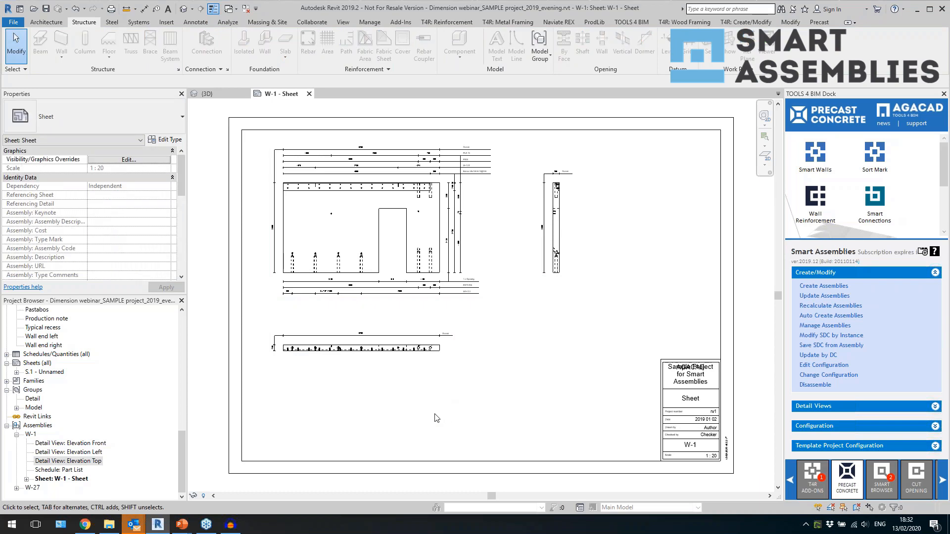
Add the Part List schedule of W-1 to the sheet and position it above the title block.
{"action": "left_click_drag", "start_coordinate": [65, 470], "coordinate": [332, 421]}
{"action": "left_click", "coordinate": [361, 424]}
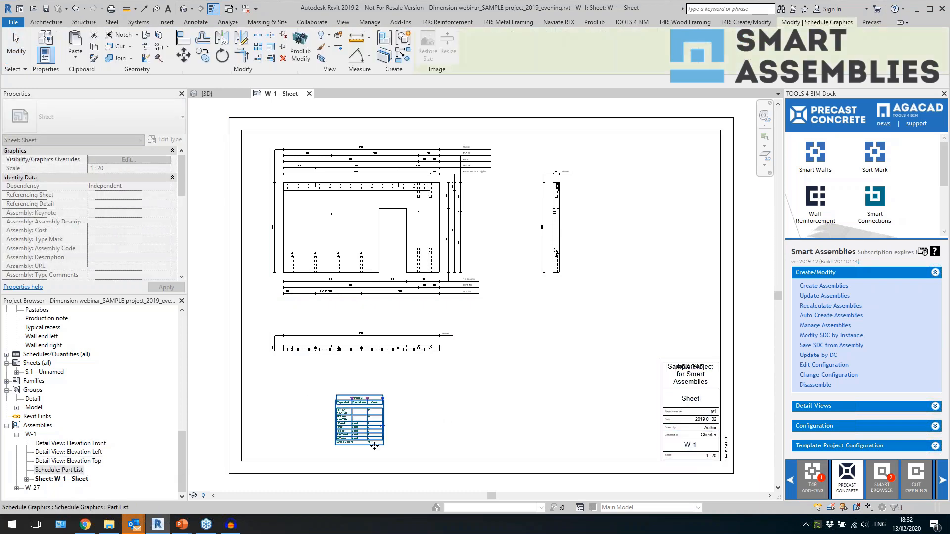
{"action": "scroll", "coordinate": [364, 430], "scroll_direction": "up", "scroll_amount": 3}
{"action": "scroll", "coordinate": [367, 438], "scroll_direction": "down", "scroll_amount": 4}
{"action": "scroll", "coordinate": [367, 438], "scroll_direction": "down", "scroll_amount": 1}
{"action": "left_click_drag", "start_coordinate": [367, 433], "coordinate": [615, 320]}
{"action": "left_click", "coordinate": [594, 334]}
{"action": "left_click", "coordinate": [602, 322]}
{"action": "left_click", "coordinate": [563, 405]}
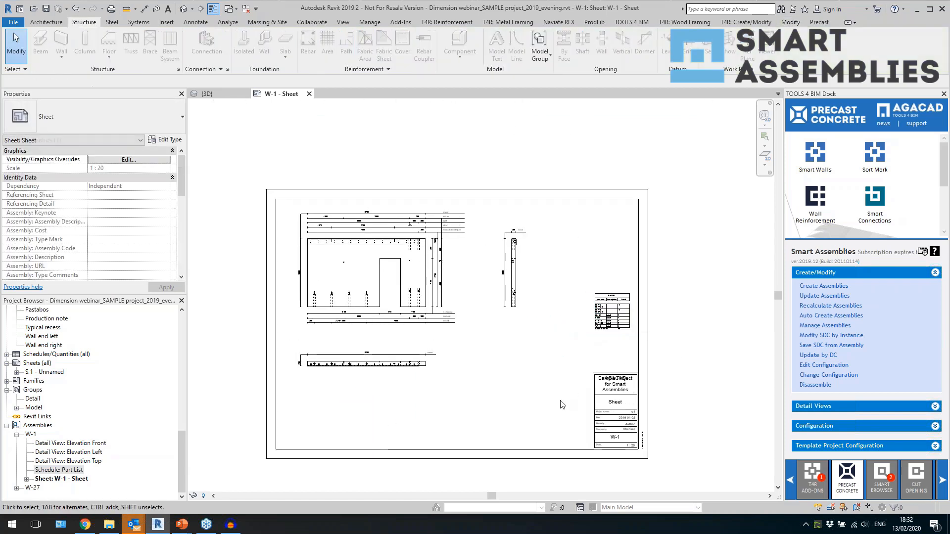
{"action": "scroll", "coordinate": [631, 368], "scroll_direction": "up", "scroll_amount": 2}
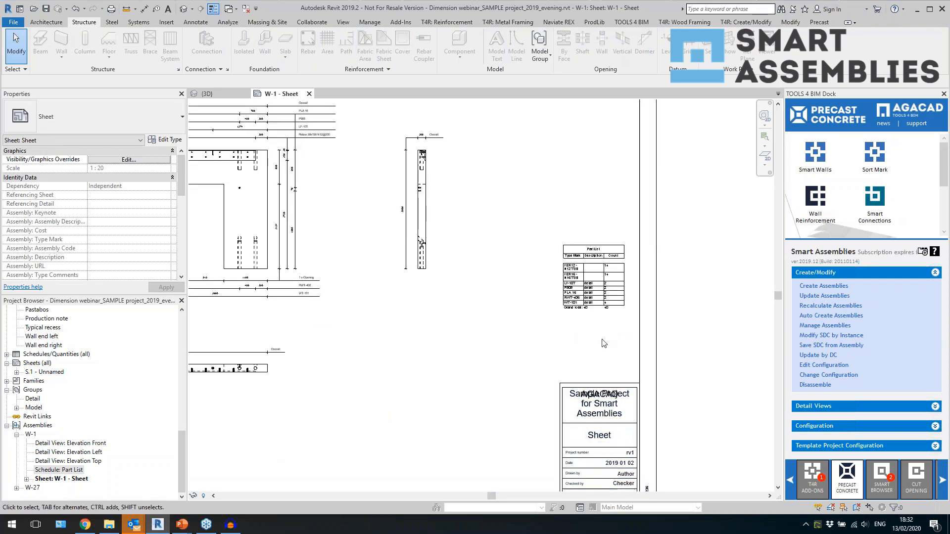
{"action": "scroll", "coordinate": [645, 327], "scroll_direction": "down", "scroll_amount": 2}
{"action": "scroll", "coordinate": [554, 358], "scroll_direction": "up", "scroll_amount": 1}
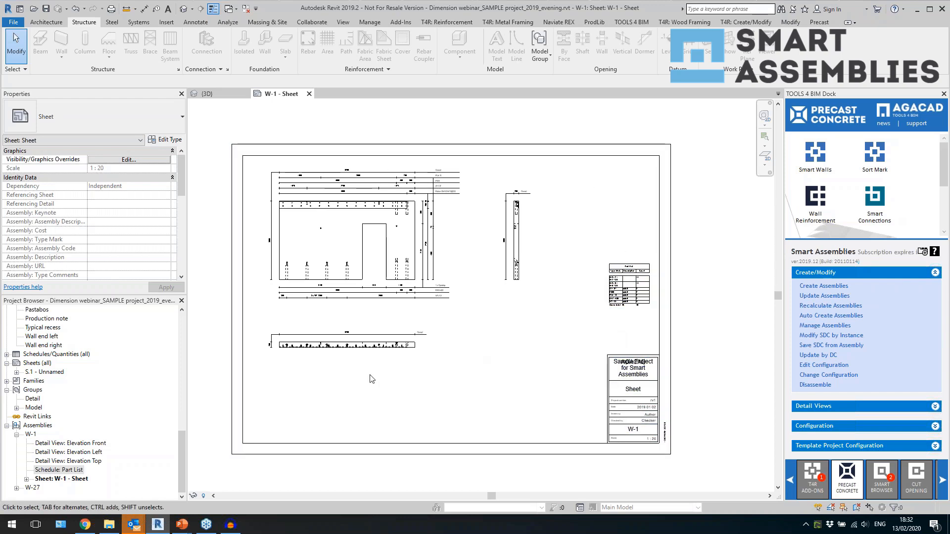
{"action": "left_click", "coordinate": [300, 444]}
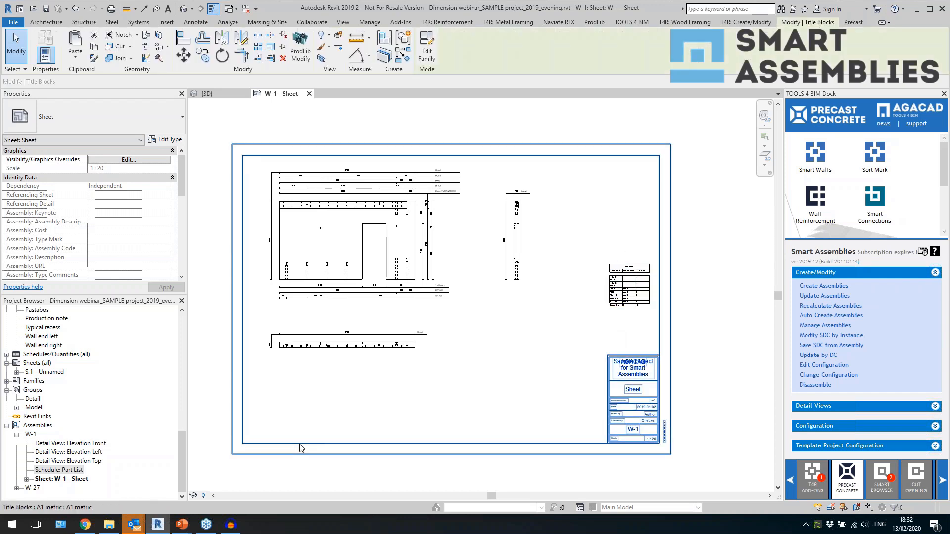
{"action": "left_click", "coordinate": [277, 412]}
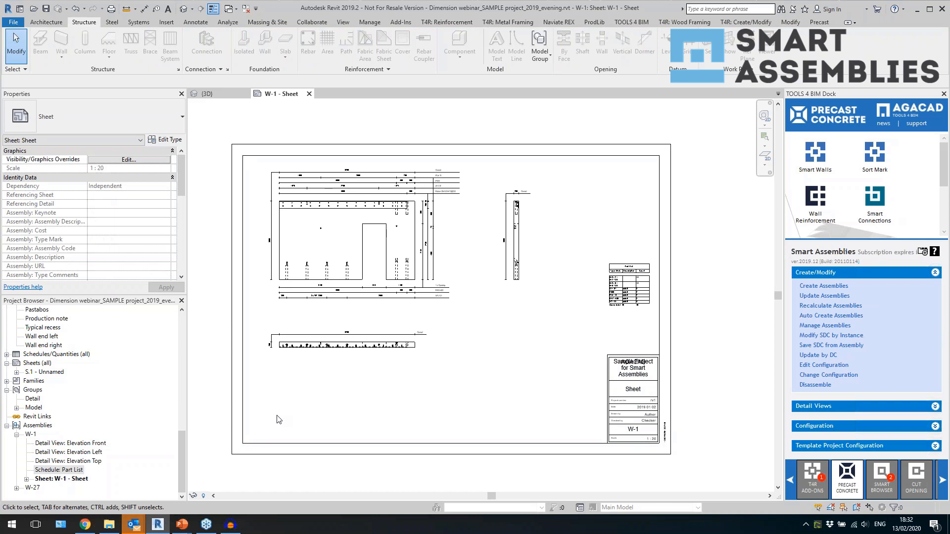
Place the Notes EN legend on the sheet beside the title block and set its viewport type to No Title.
{"action": "left_click_drag", "start_coordinate": [182, 465], "coordinate": [178, 423]}
{"action": "left_click", "coordinate": [42, 426]}
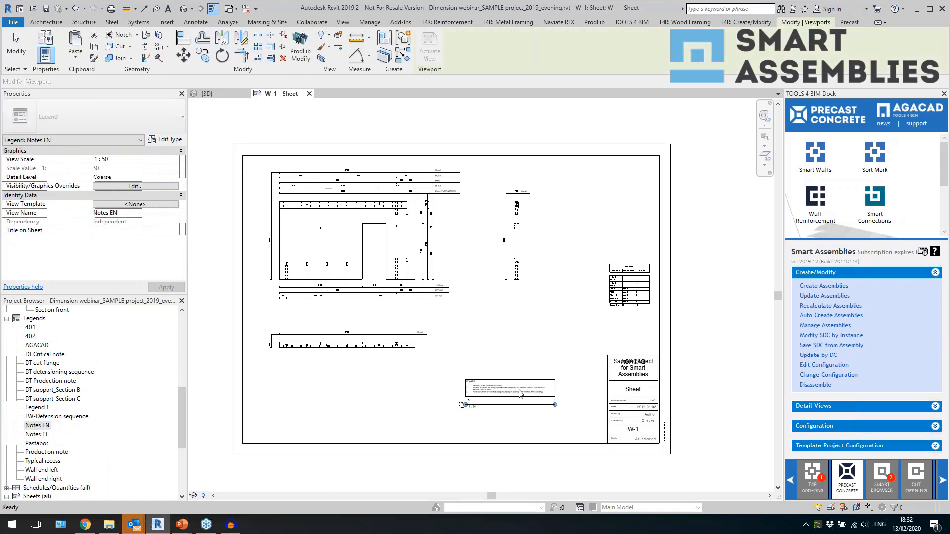
{"action": "left_click", "coordinate": [509, 391]}
{"action": "scroll", "coordinate": [509, 412], "scroll_direction": "up", "scroll_amount": 4}
{"action": "left_click", "coordinate": [495, 346]}
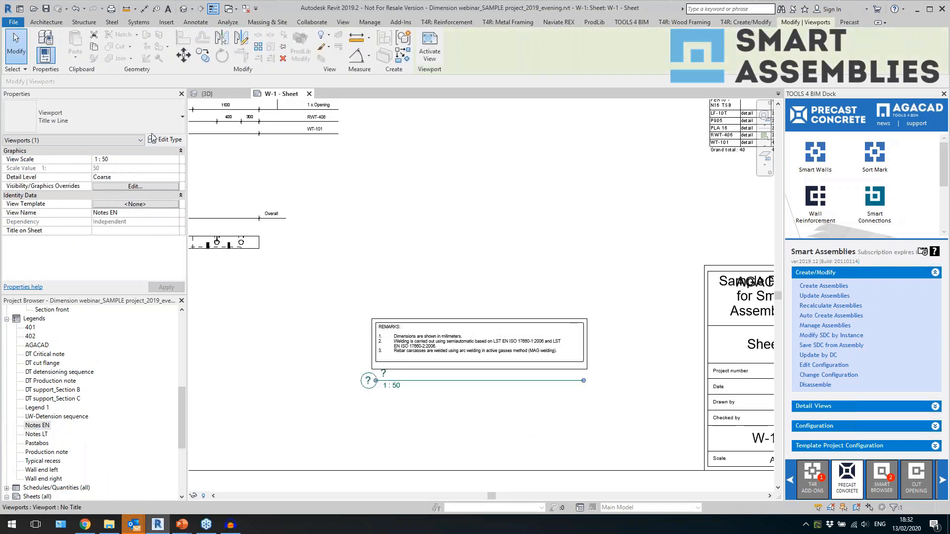
{"action": "left_click", "coordinate": [129, 114]}
{"action": "left_click", "coordinate": [32, 164]}
{"action": "left_click", "coordinate": [451, 279]}
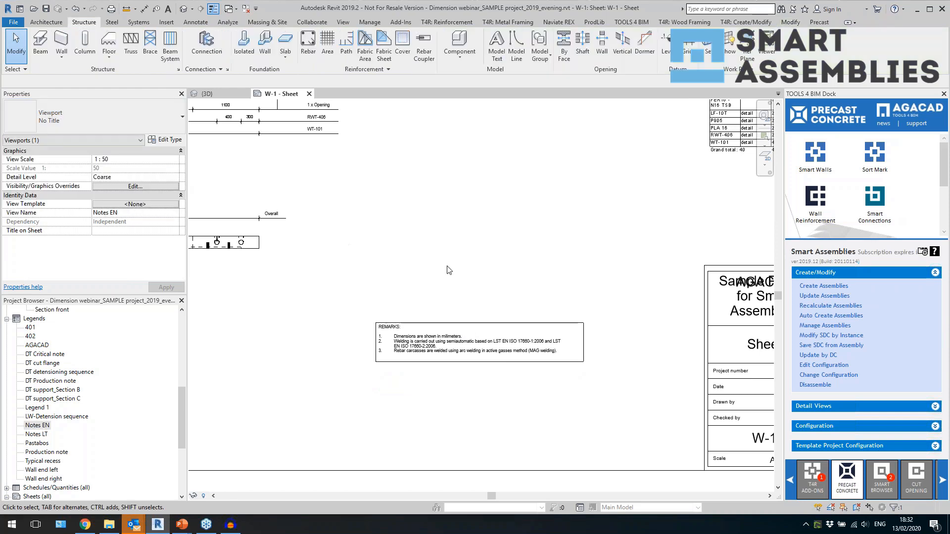
{"action": "left_click", "coordinate": [29, 319]}
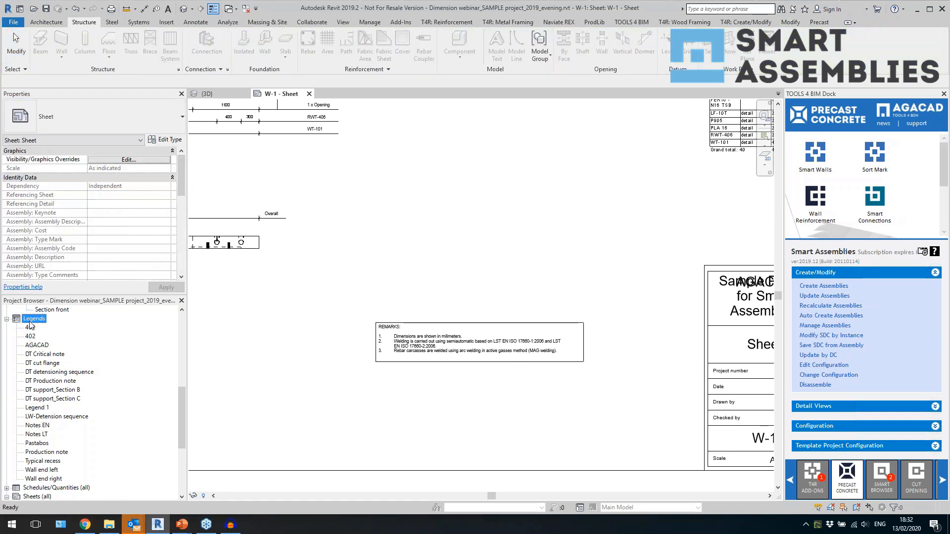
{"action": "scroll", "coordinate": [524, 346], "scroll_direction": "down", "scroll_amount": 5}
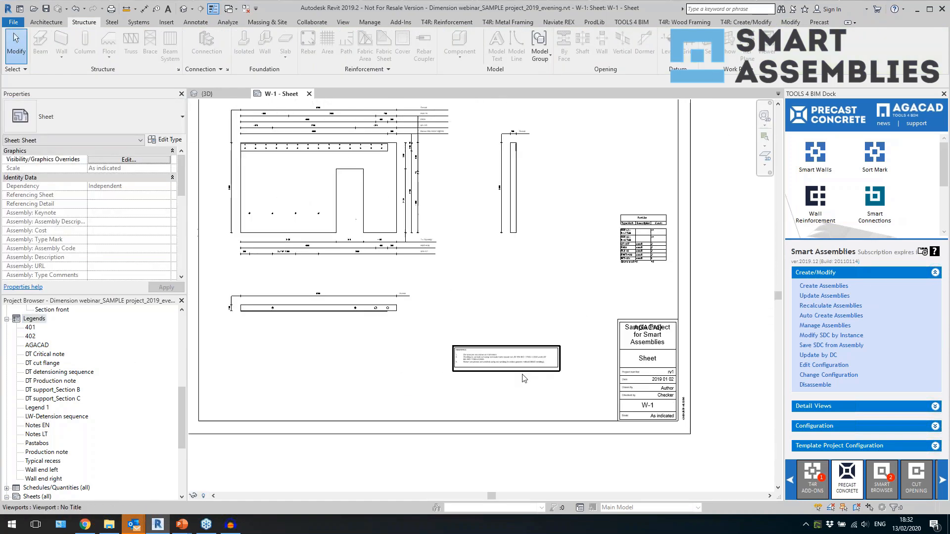
{"action": "scroll", "coordinate": [528, 336], "scroll_direction": "up", "scroll_amount": 1}
In the 02 13 webinar shop drawing configuration, enable another assembly view as a Legend with the Notes EN template.
{"action": "left_click", "coordinate": [824, 424]}
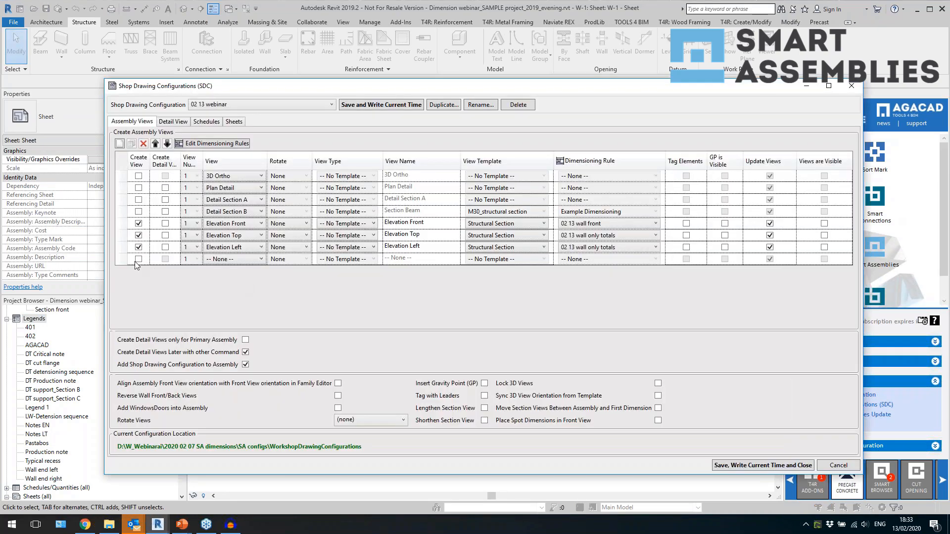
{"action": "left_click", "coordinate": [218, 261]}
{"action": "left_click", "coordinate": [139, 259]}
{"action": "left_click", "coordinate": [137, 258]}
{"action": "left_click", "coordinate": [221, 261]}
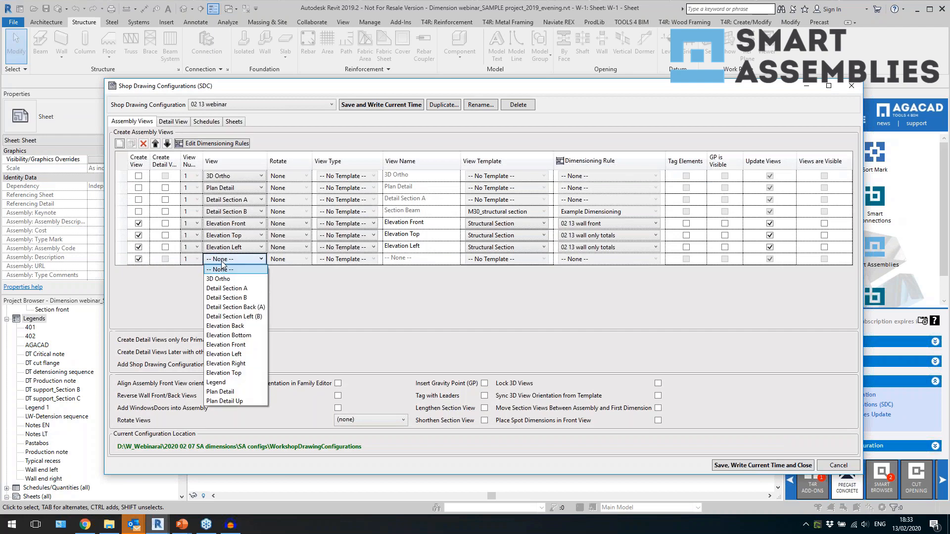
{"action": "left_click", "coordinate": [244, 383]}
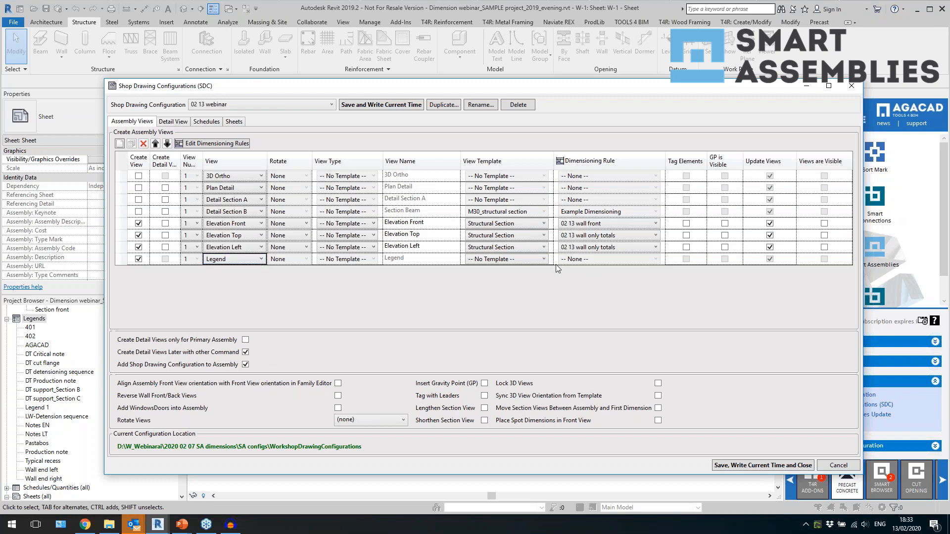
{"action": "left_click", "coordinate": [518, 261]}
{"action": "left_click_drag", "start_coordinate": [543, 332], "coordinate": [545, 360]}
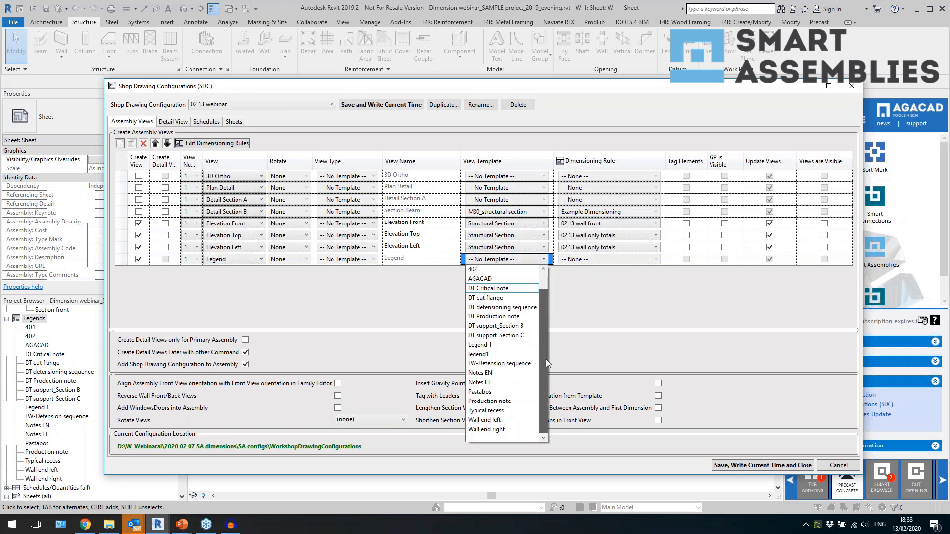
{"action": "left_click", "coordinate": [500, 374]}
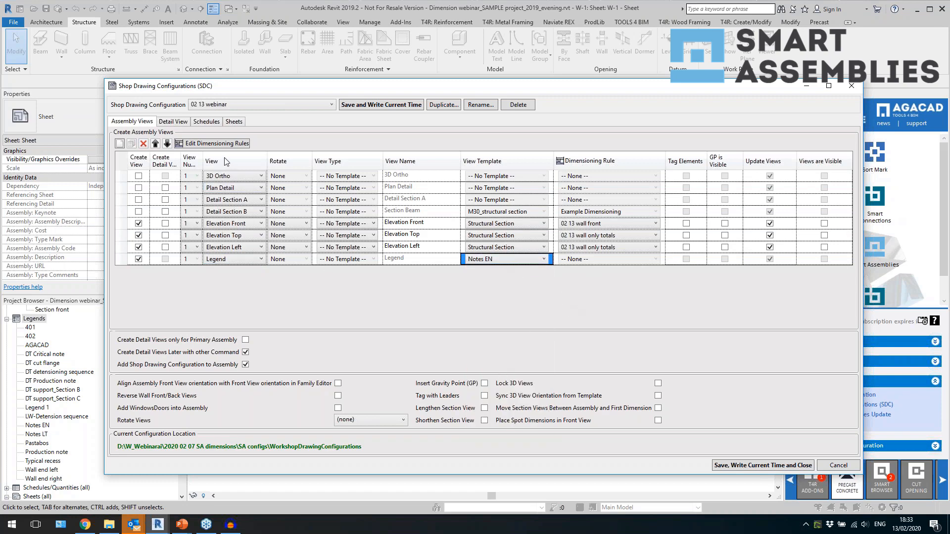
Assign W-1 - Sheet as the configuration's sheet template, then save and close the shop drawing configuration.
{"action": "left_click", "coordinate": [234, 122]}
{"action": "left_click", "coordinate": [639, 170]}
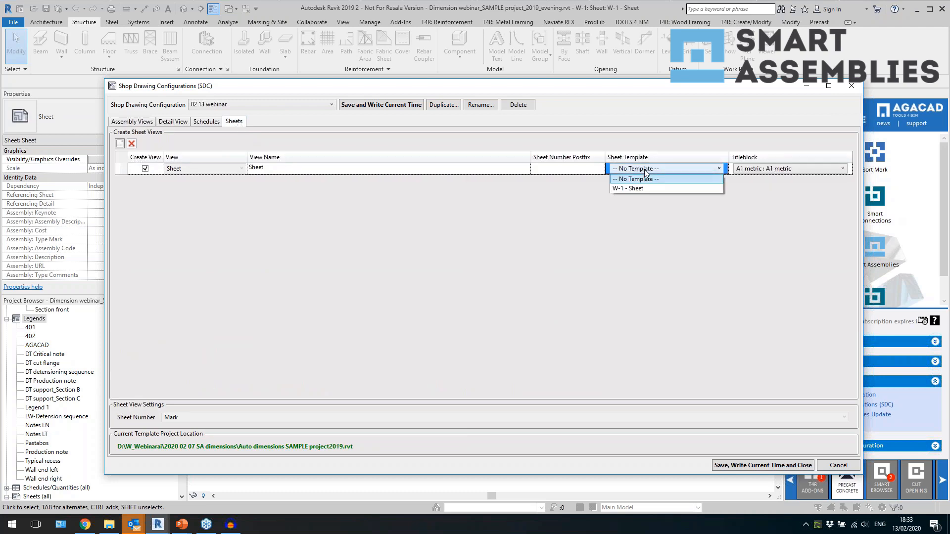
{"action": "left_click", "coordinate": [632, 188]}
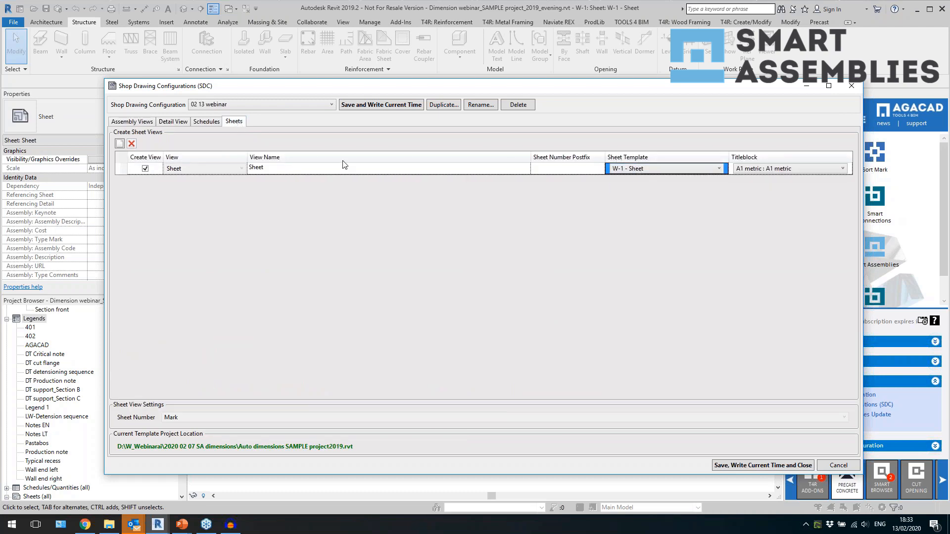
{"action": "left_click", "coordinate": [386, 107]}
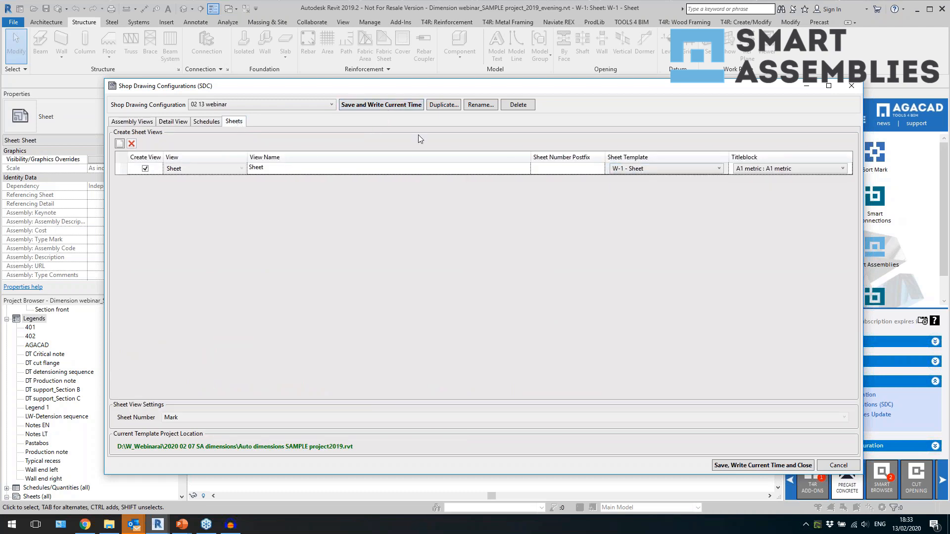
{"action": "left_click", "coordinate": [745, 465]}
In the 3D view, draw a similar Wall 200 about 5100 mm long beside the existing precast wall.
{"action": "left_click", "coordinate": [184, 10]}
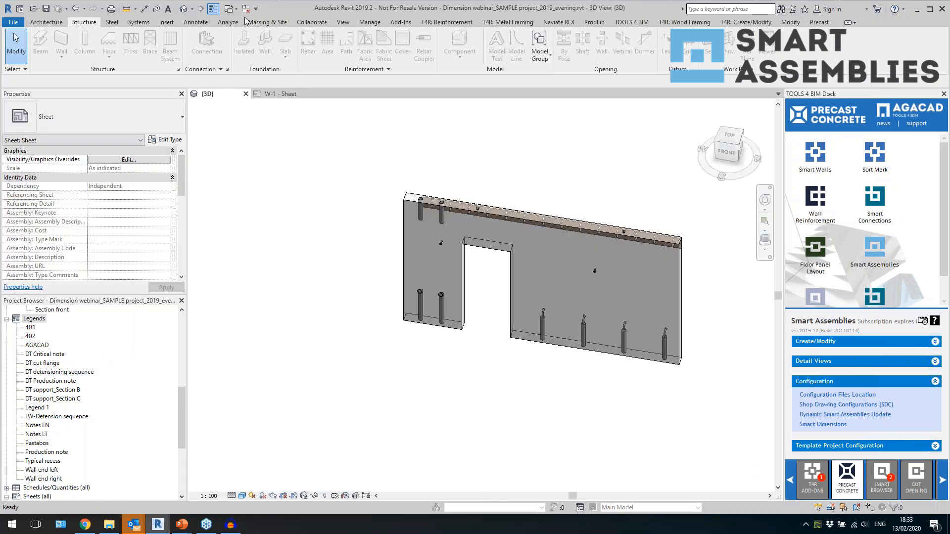
{"action": "left_click", "coordinate": [462, 326]}
{"action": "left_click", "coordinate": [404, 56]}
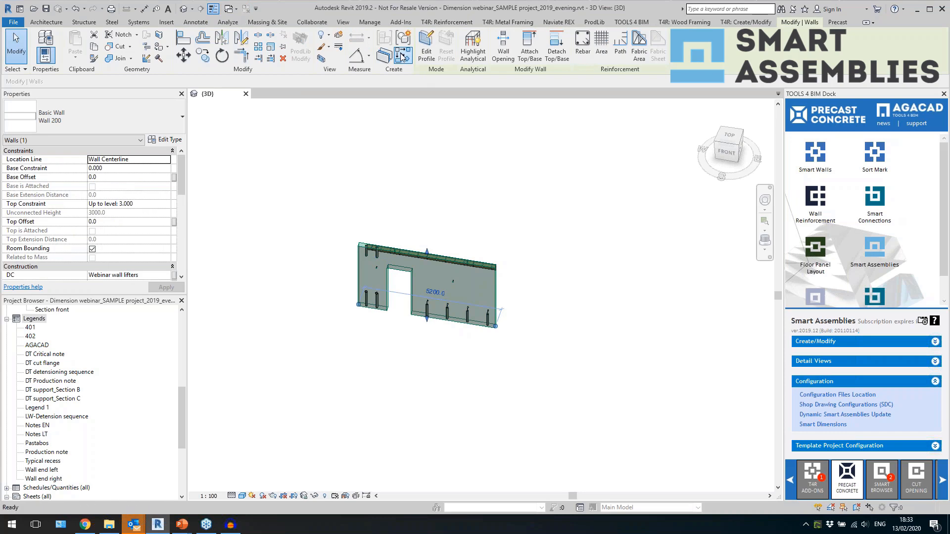
{"action": "left_click", "coordinate": [554, 334]}
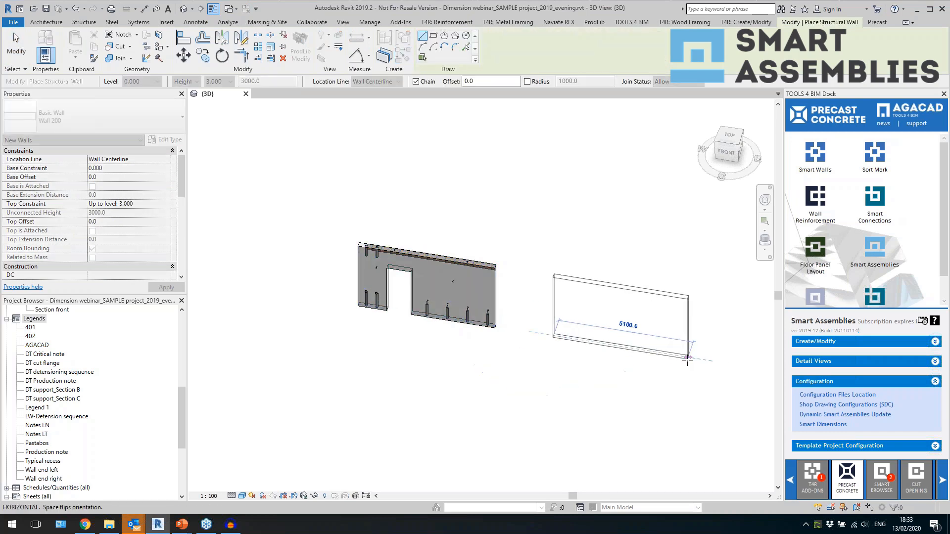
{"action": "left_click", "coordinate": [688, 360]}
{"action": "scroll", "coordinate": [348, 307], "scroll_direction": "down", "scroll_amount": 1}
{"action": "scroll", "coordinate": [550, 338], "scroll_direction": "up", "scroll_amount": 1}
{"action": "key", "text": "Escape"}
{"action": "key", "text": "Escape"}
Insert the Webinar wall lifters details into the new wall with Smart Connections.
{"action": "left_click_drag", "start_coordinate": [587, 376], "coordinate": [550, 327]}
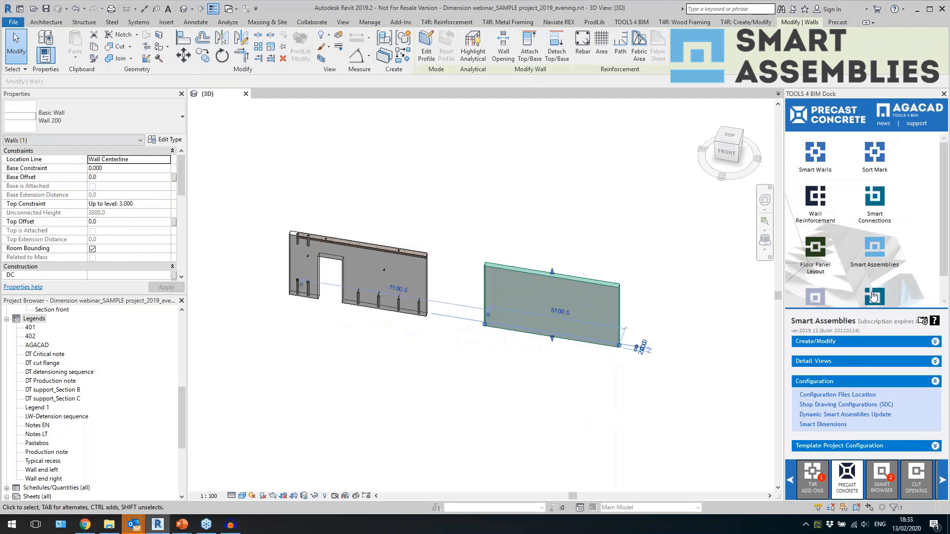
{"action": "left_click", "coordinate": [874, 203]}
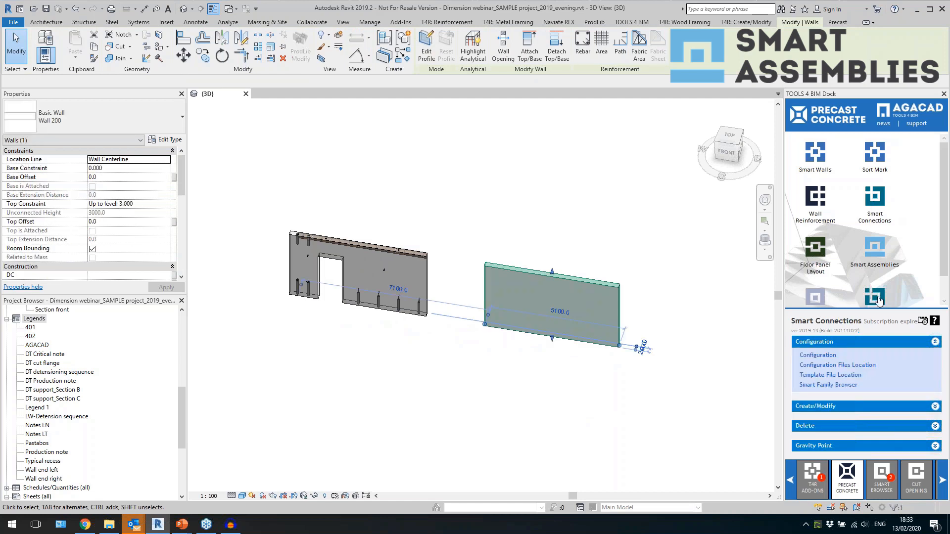
{"action": "left_click", "coordinate": [825, 409]}
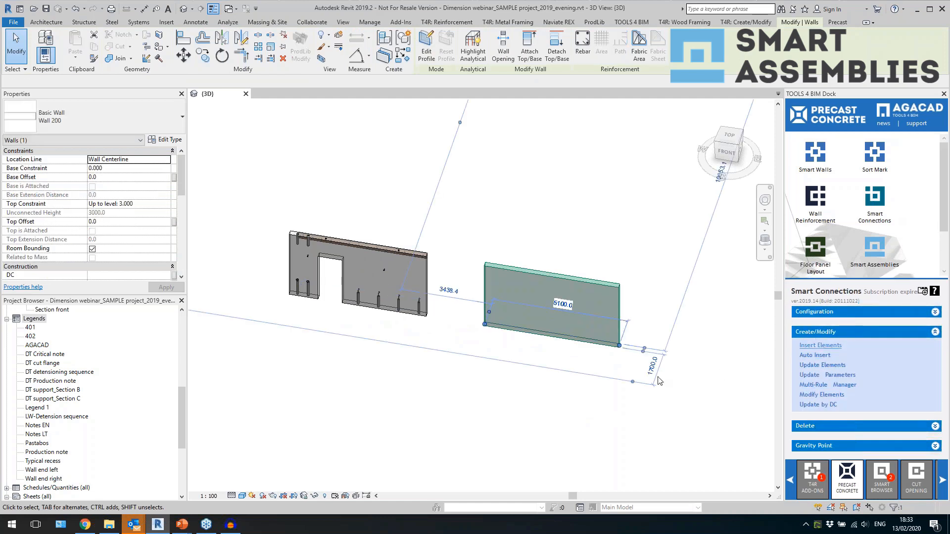
{"action": "left_click", "coordinate": [506, 315]}
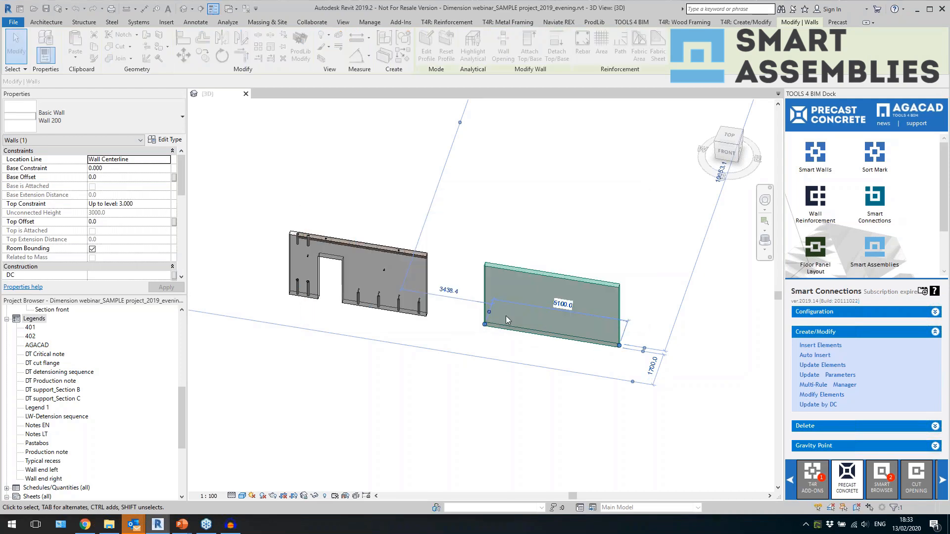
{"action": "scroll", "coordinate": [580, 297], "scroll_direction": "up", "scroll_amount": 3}
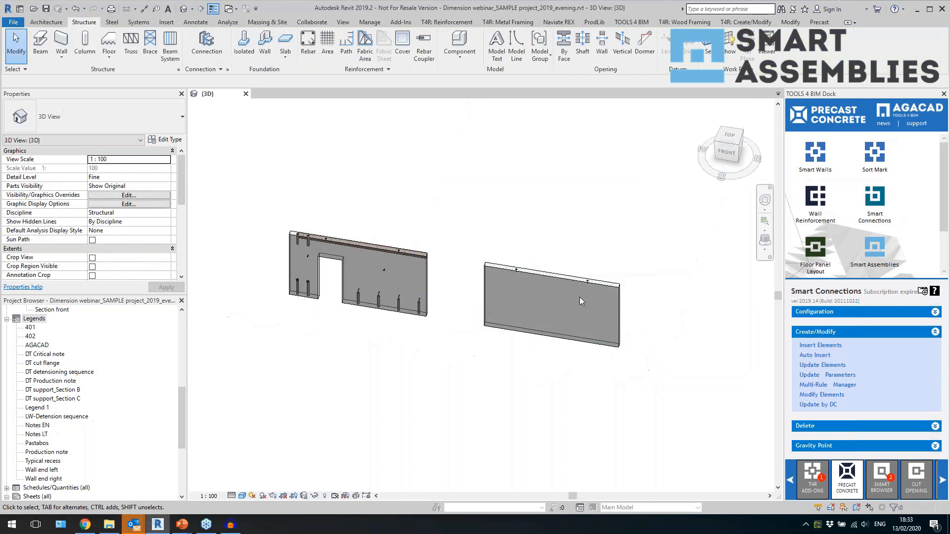
{"action": "scroll", "coordinate": [595, 278], "scroll_direction": "down", "scroll_amount": 3}
Insert the Webinar wall details configuration into the new wall.
{"action": "left_click", "coordinate": [512, 282]}
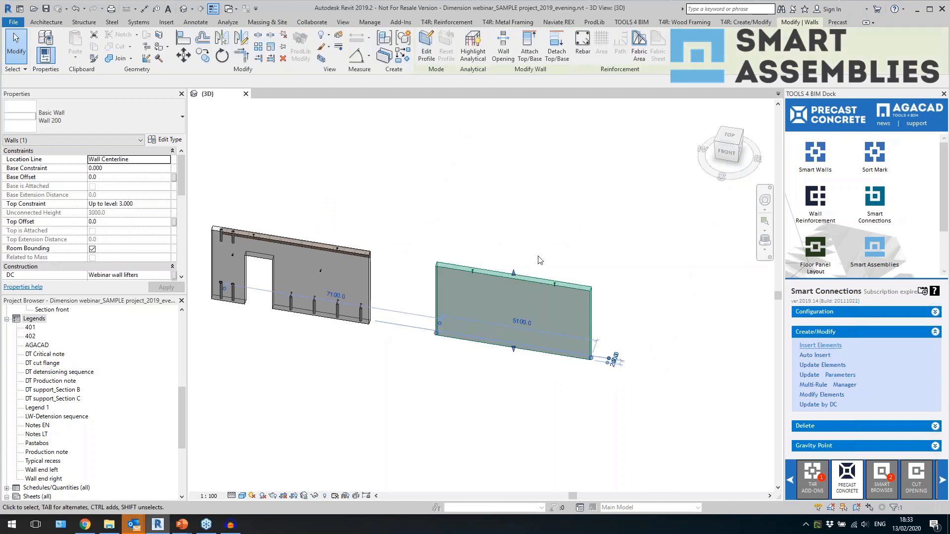
{"action": "left_click", "coordinate": [522, 242]}
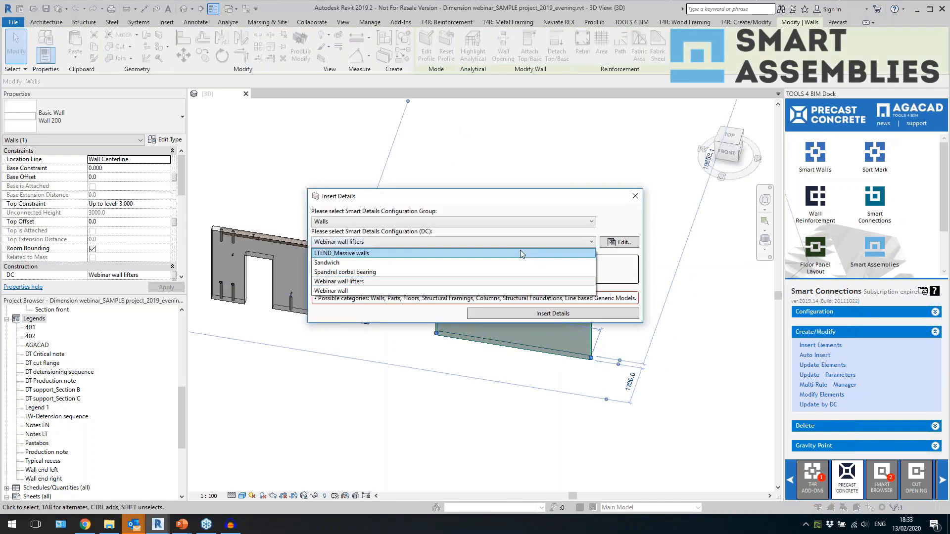
{"action": "left_click", "coordinate": [433, 290]}
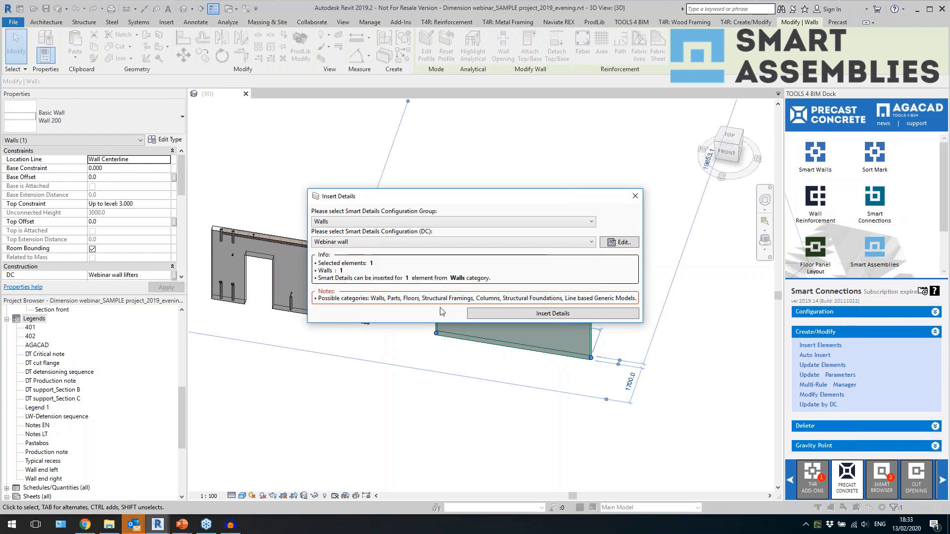
{"action": "left_click", "coordinate": [487, 313]}
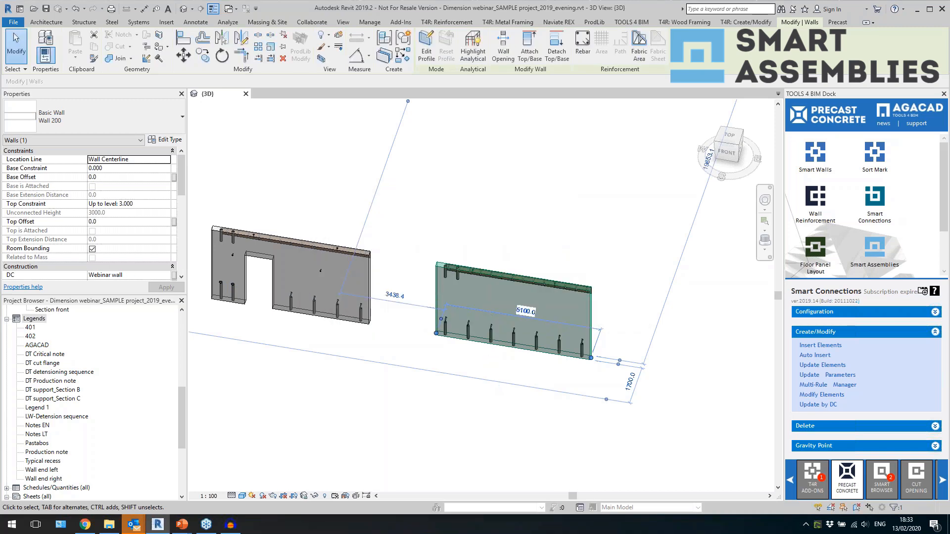
{"action": "scroll", "coordinate": [528, 366], "scroll_direction": "up", "scroll_amount": 3}
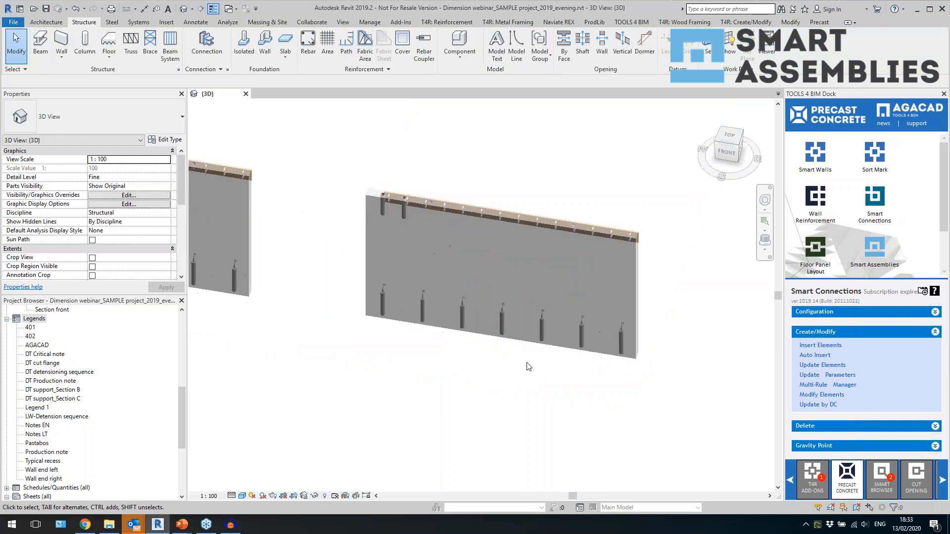
Modify the R250 rebate detail's end offset so the rebate runs the full length of the new wall.
{"action": "left_click", "coordinate": [474, 219]}
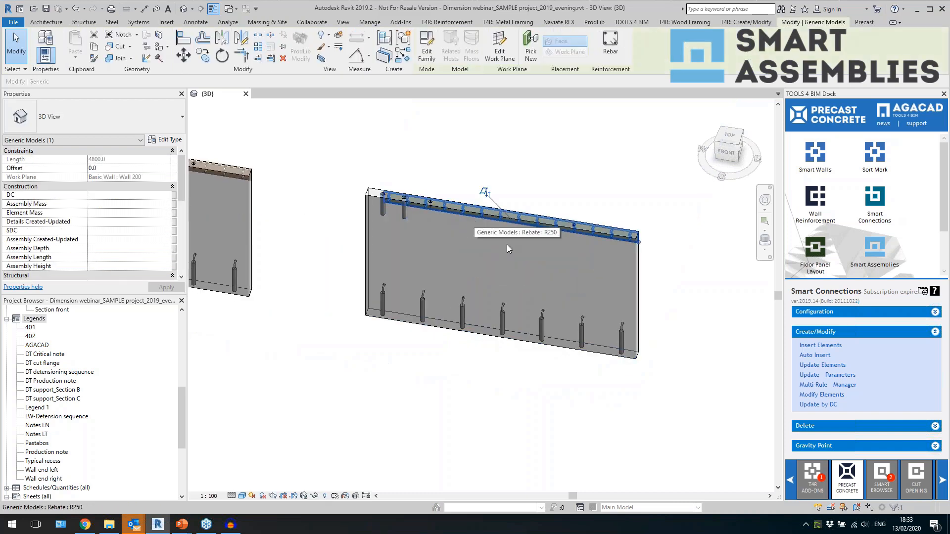
{"action": "left_click", "coordinate": [825, 394]}
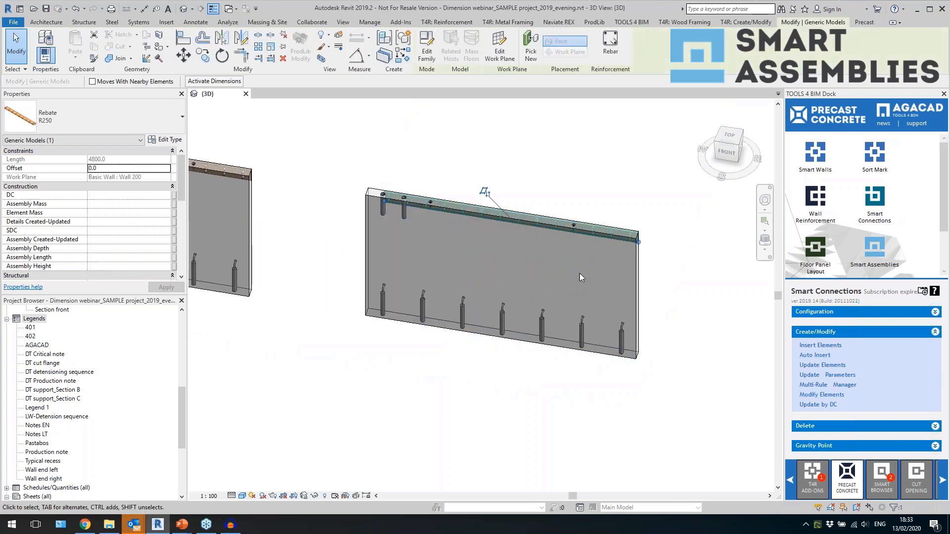
{"action": "left_click", "coordinate": [389, 234]}
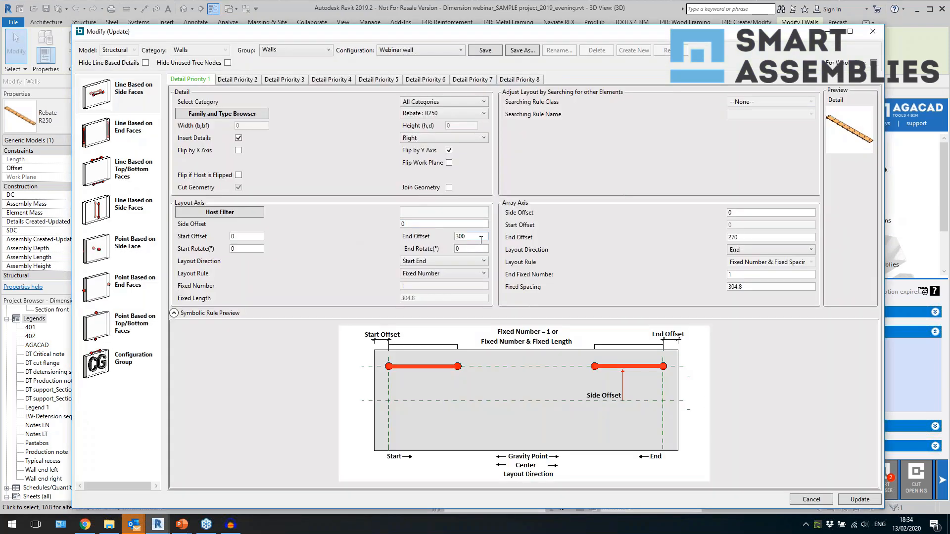
{"action": "left_click", "coordinate": [853, 500]}
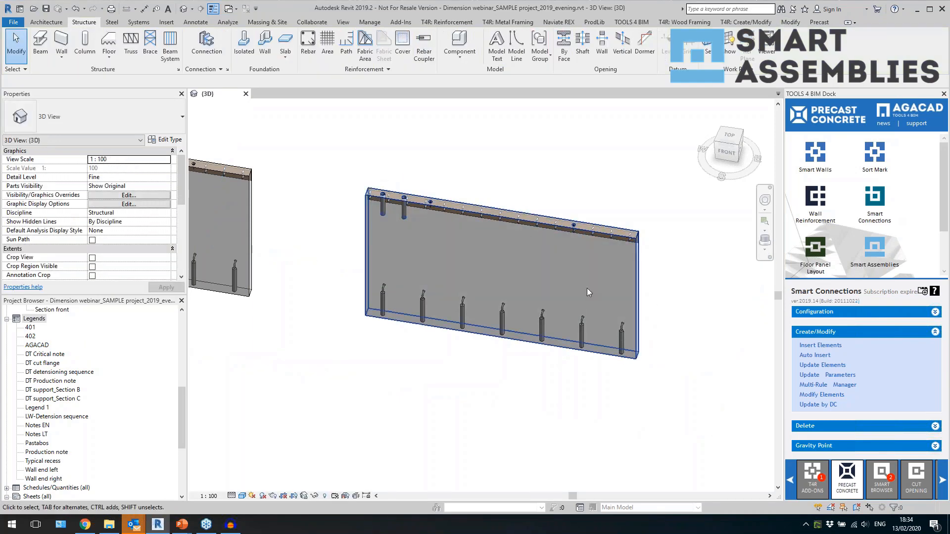
Set the new wall's Mark to W-2.
{"action": "scroll", "coordinate": [609, 341], "scroll_direction": "down", "scroll_amount": 2}
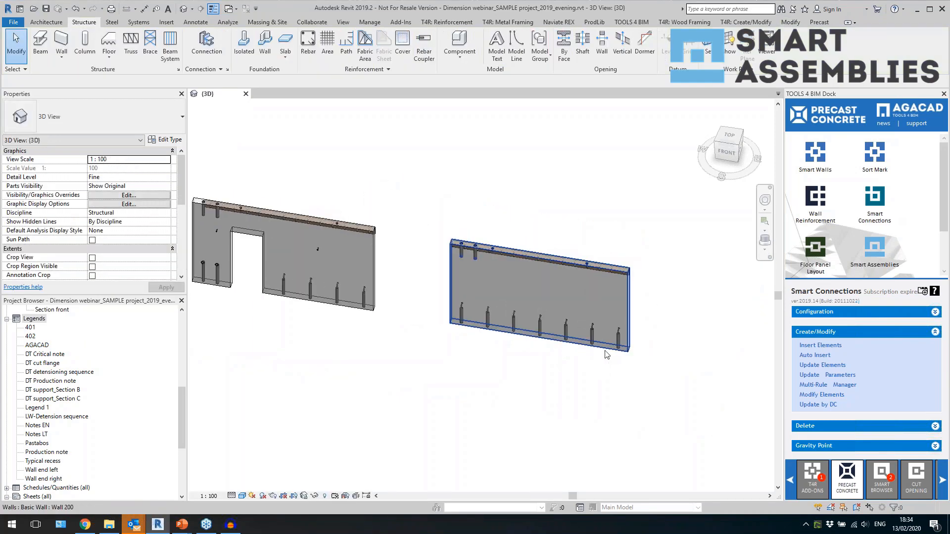
{"action": "left_click", "coordinate": [606, 355]}
{"action": "scroll", "coordinate": [114, 238], "scroll_direction": "down", "scroll_amount": 6}
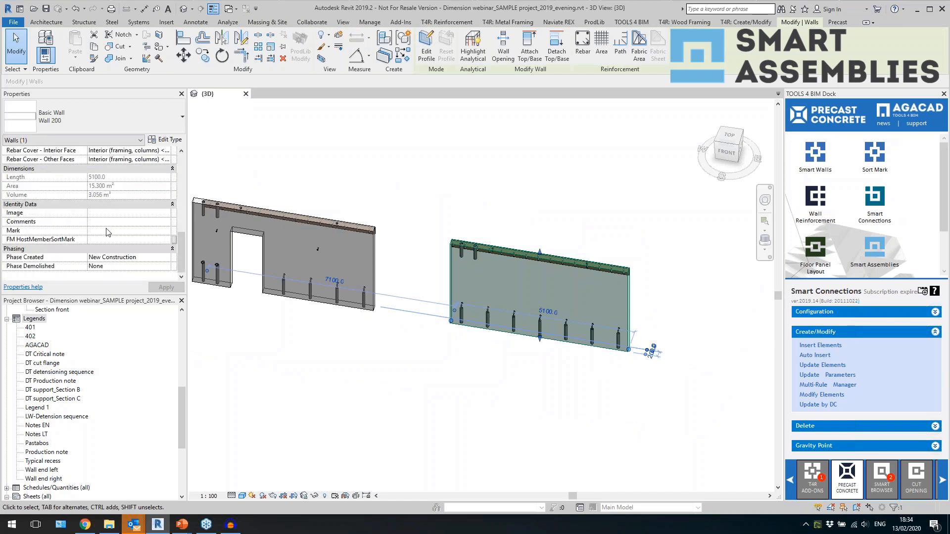
{"action": "left_click", "coordinate": [108, 231]}
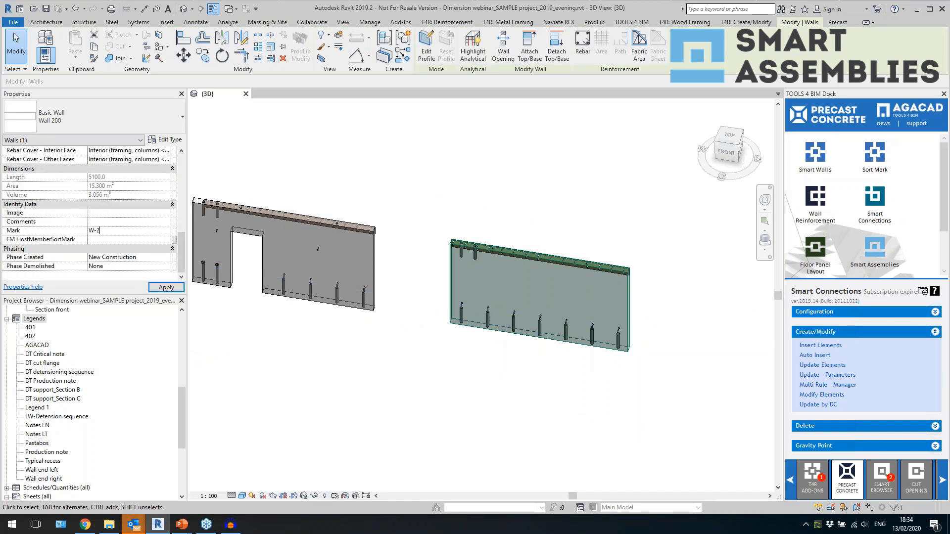
{"action": "type", "text": "W-2"}
{"action": "left_click", "coordinate": [164, 288]}
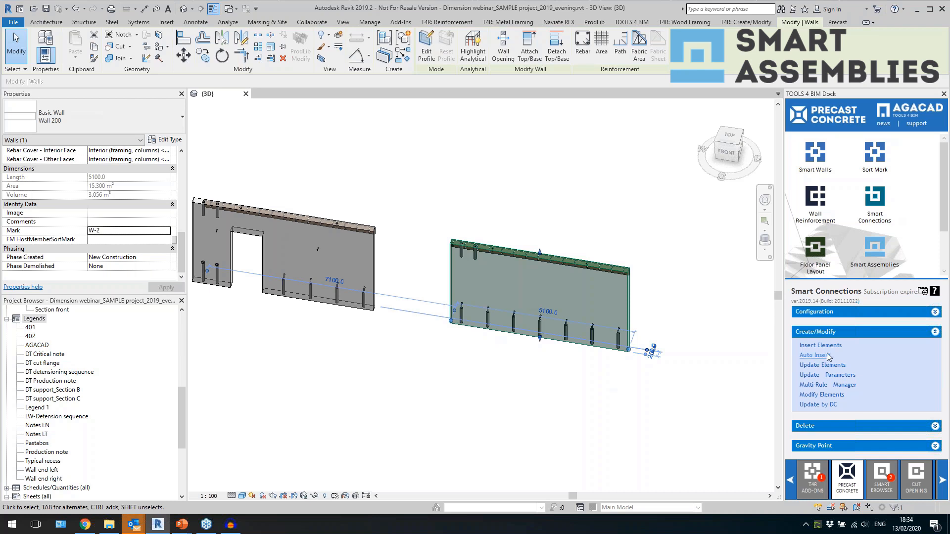
Create an assembly from the W-2 wall with the 02 13 webinar shop drawing configuration and close the report.
{"action": "left_click", "coordinate": [818, 313]}
{"action": "left_click", "coordinate": [830, 407]}
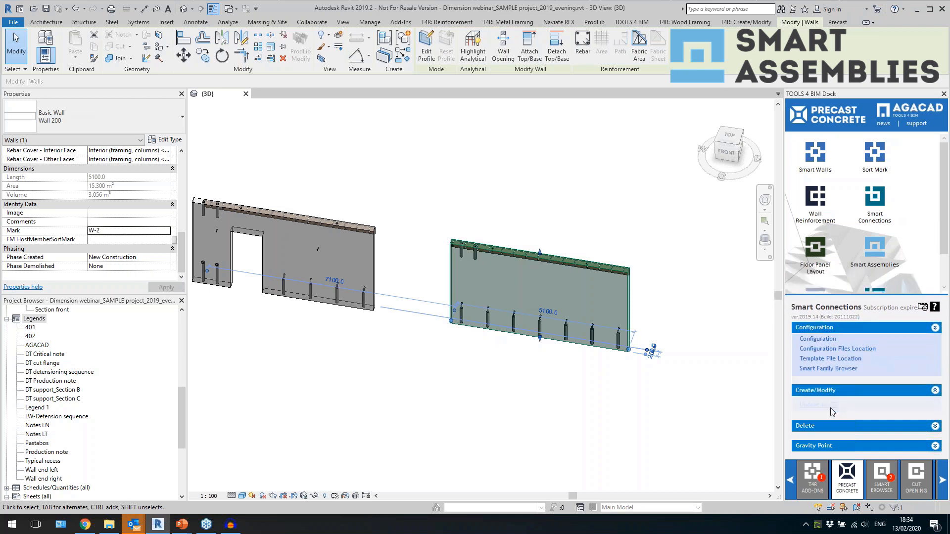
{"action": "left_click", "coordinate": [864, 273]}
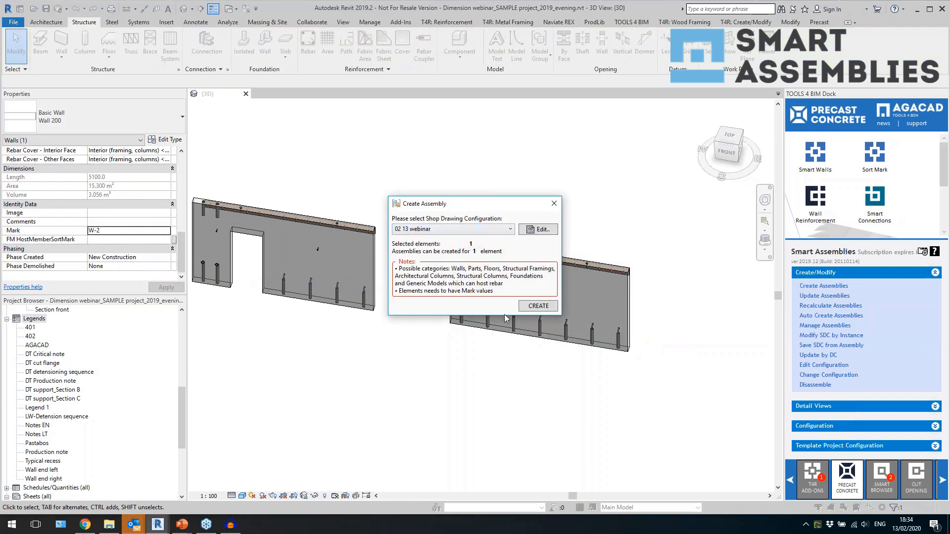
{"action": "left_click", "coordinate": [537, 306]}
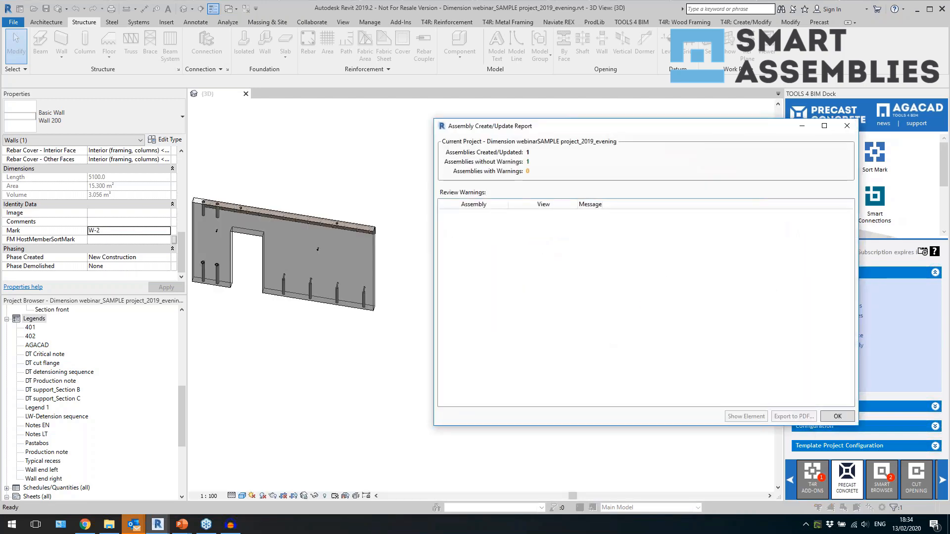
{"action": "left_click", "coordinate": [831, 417]}
Check the assembly and element mass of the W-2 assembly and of one of its wall bottom tubes.
{"action": "left_click", "coordinate": [545, 306]}
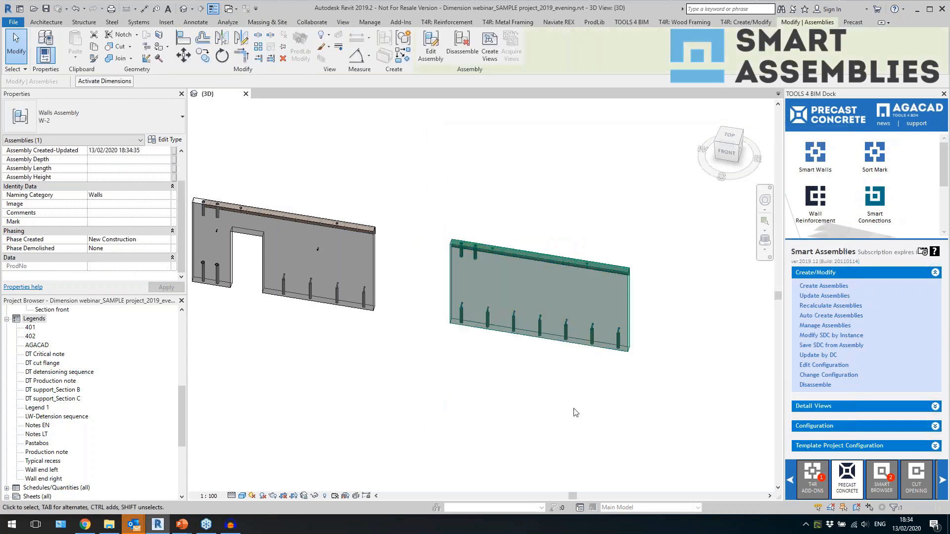
{"action": "left_click", "coordinate": [134, 162]}
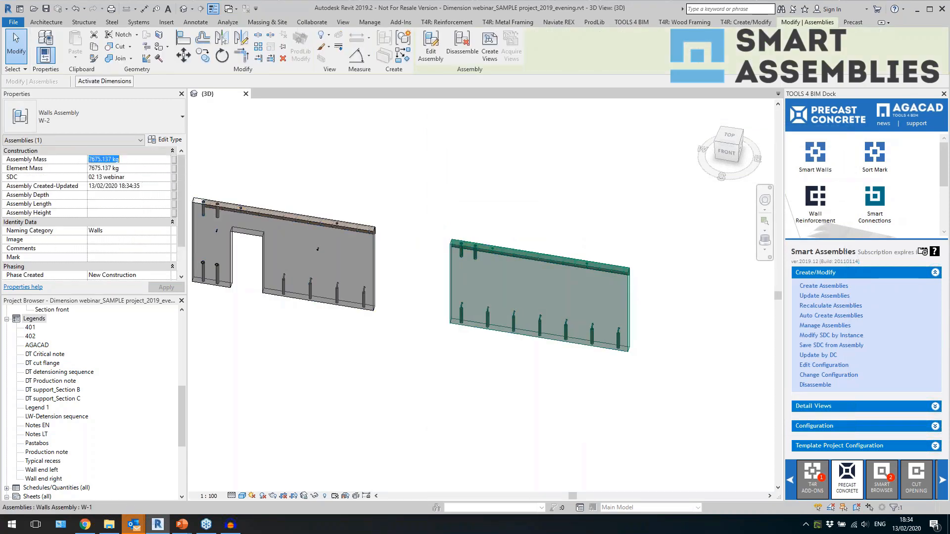
{"action": "left_click", "coordinate": [442, 366]}
{"action": "key", "text": "Tab"}
{"action": "left_click", "coordinate": [514, 322]}
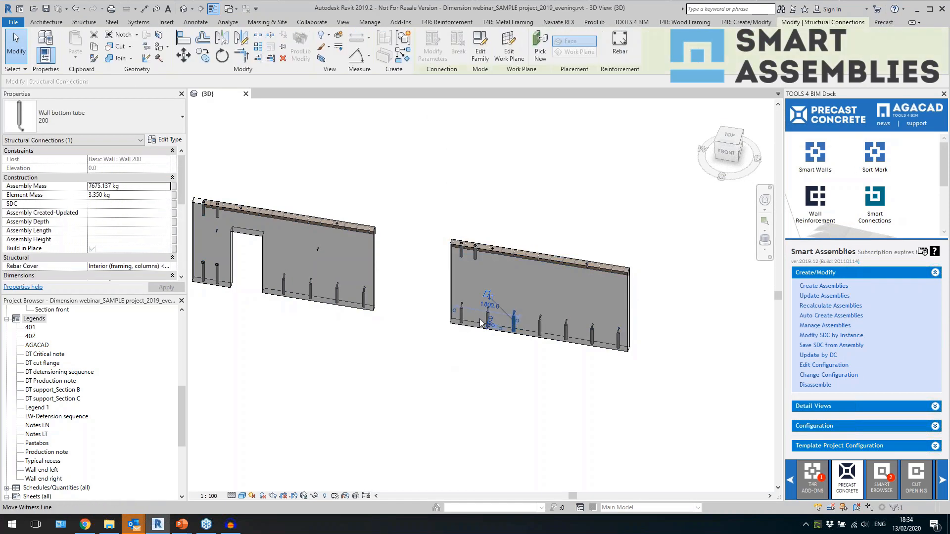
{"action": "left_click", "coordinate": [99, 195]}
{"action": "left_click", "coordinate": [267, 386]}
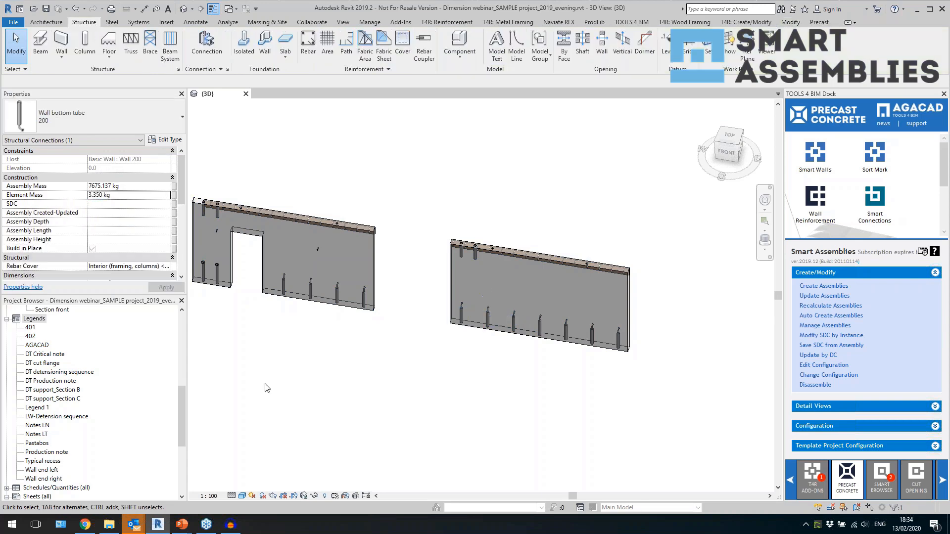
Open the W-2 - Sheet of the W-2 assembly.
{"action": "left_click_drag", "start_coordinate": [179, 423], "coordinate": [183, 496]}
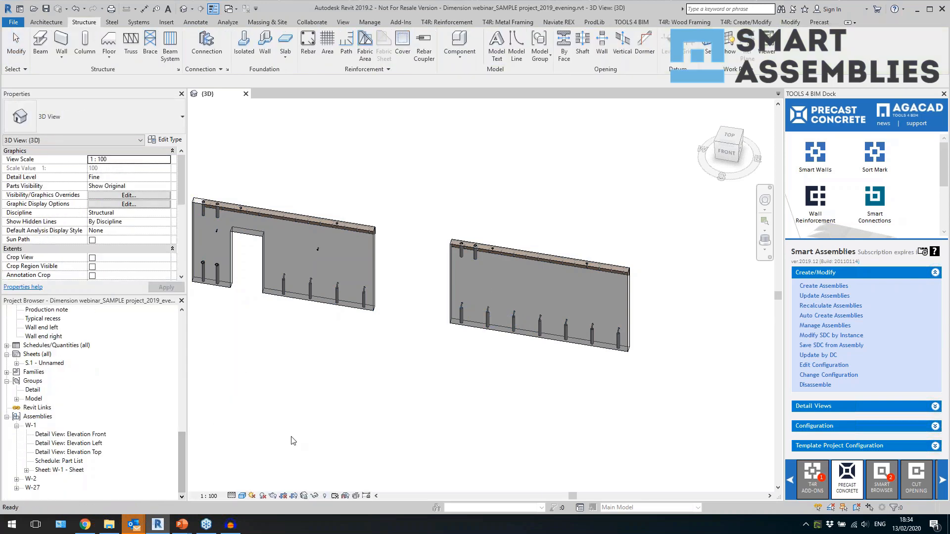
{"action": "left_click", "coordinate": [503, 331]}
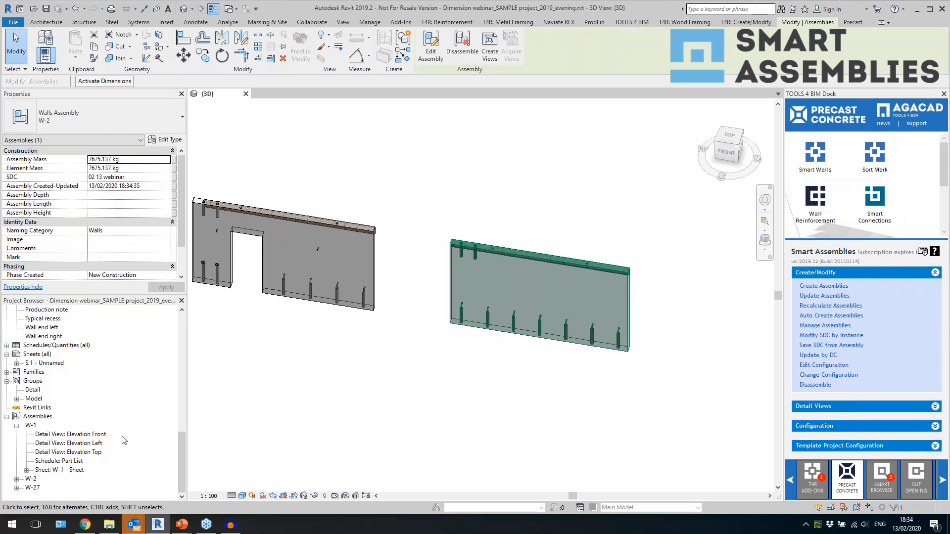
{"action": "double_click", "coordinate": [29, 480]}
{"action": "double_click", "coordinate": [56, 489]}
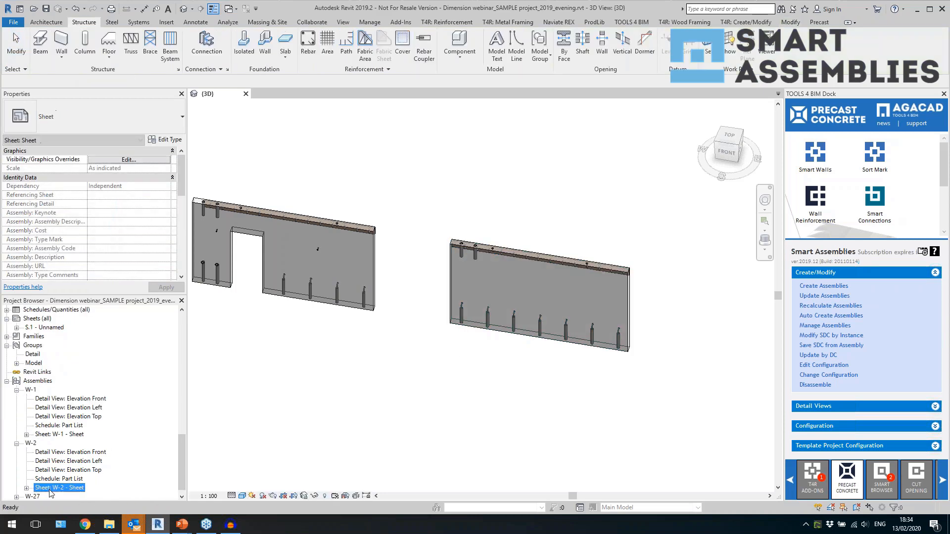
{"action": "left_click", "coordinate": [314, 429]}
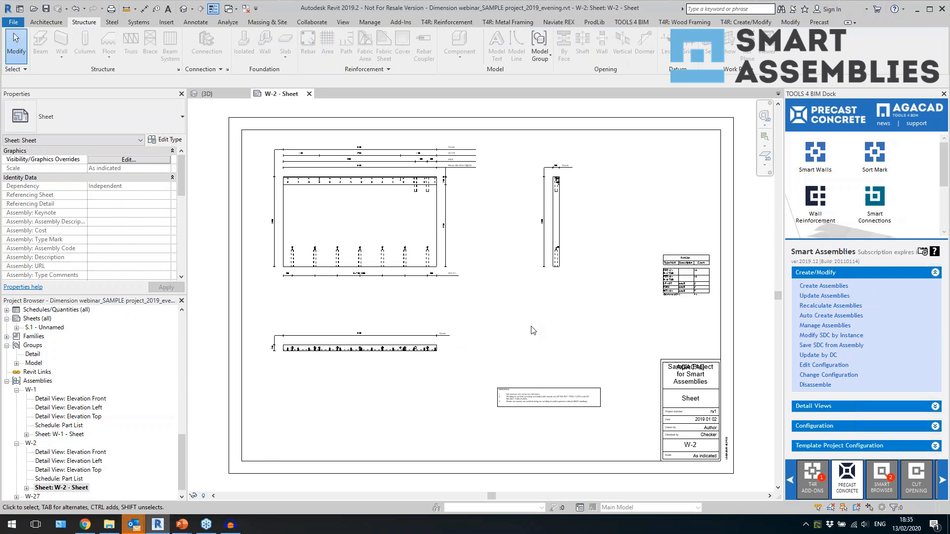
Examine the part list, the notes and the front elevation's dimensions on the W-2 sheet.
{"action": "left_click", "coordinate": [684, 287]}
{"action": "scroll", "coordinate": [681, 292], "scroll_direction": "up", "scroll_amount": 3}
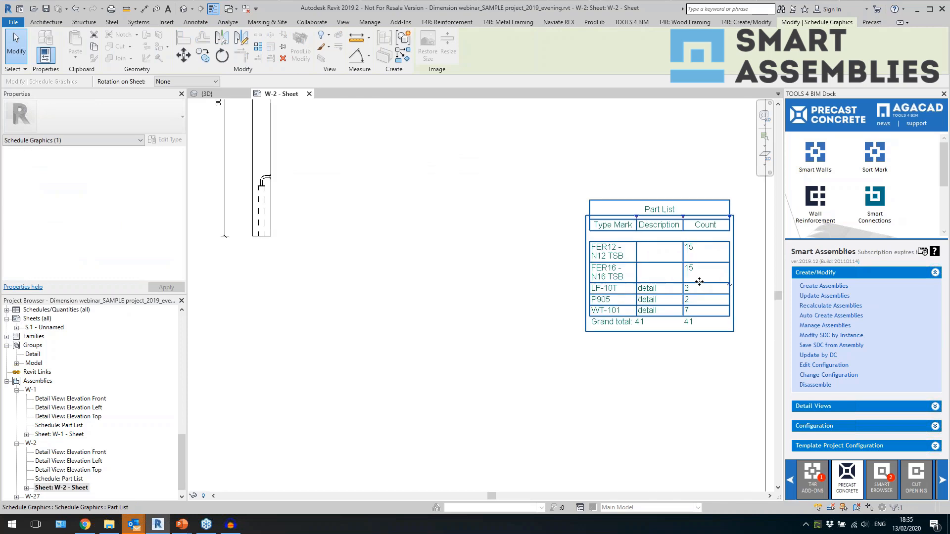
{"action": "scroll", "coordinate": [663, 336], "scroll_direction": "down", "scroll_amount": 4}
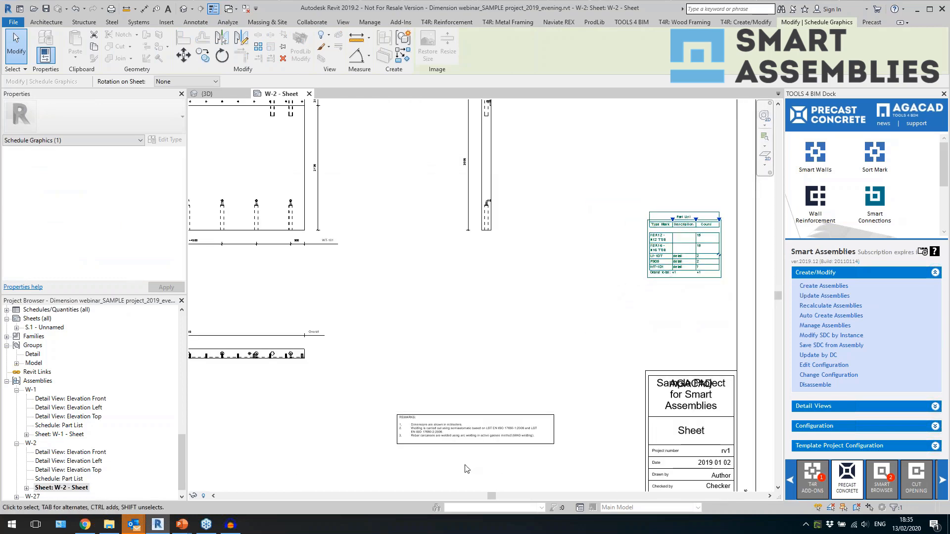
{"action": "scroll", "coordinate": [466, 416], "scroll_direction": "up", "scroll_amount": 4}
{"action": "scroll", "coordinate": [466, 416], "scroll_direction": "down", "scroll_amount": 5}
{"action": "left_click", "coordinate": [296, 112]}
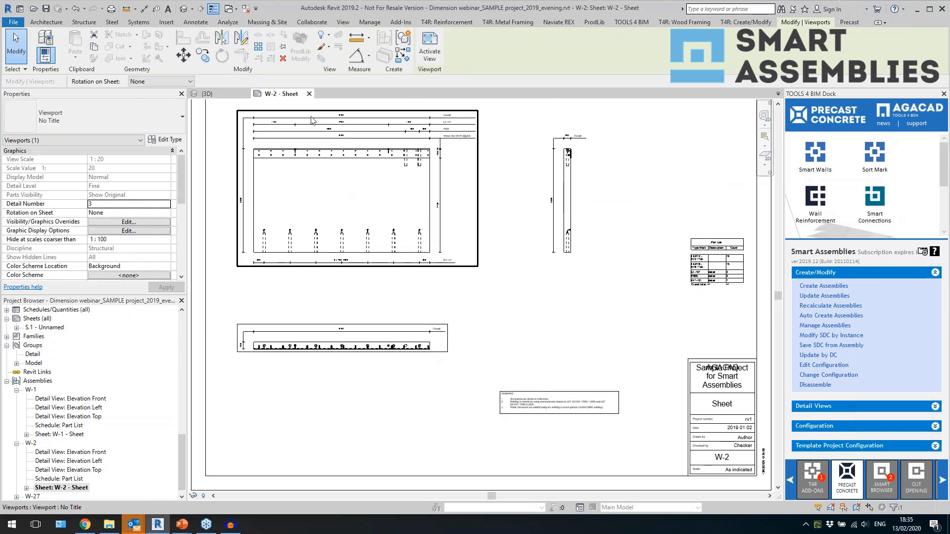
{"action": "scroll", "coordinate": [296, 113], "scroll_direction": "up", "scroll_amount": 5}
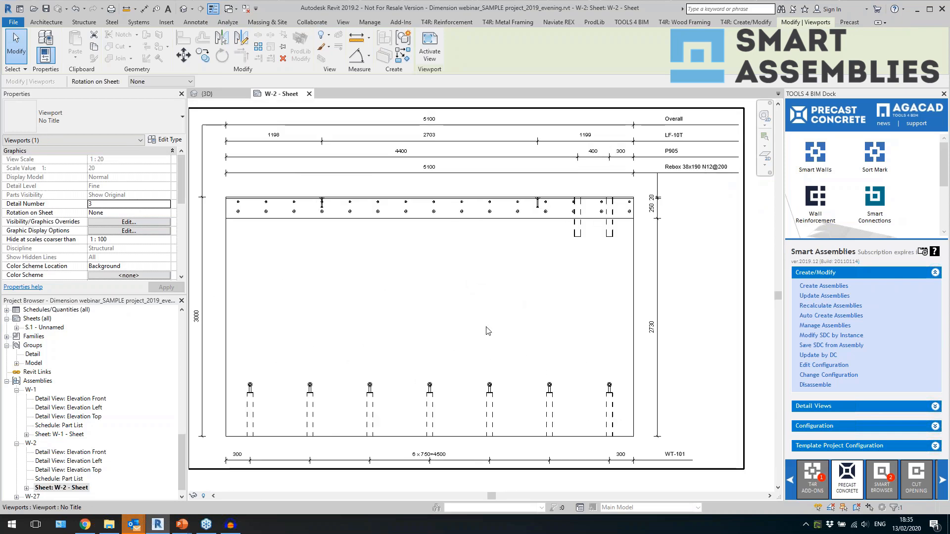
{"action": "scroll", "coordinate": [486, 331], "scroll_direction": "down", "scroll_amount": 5}
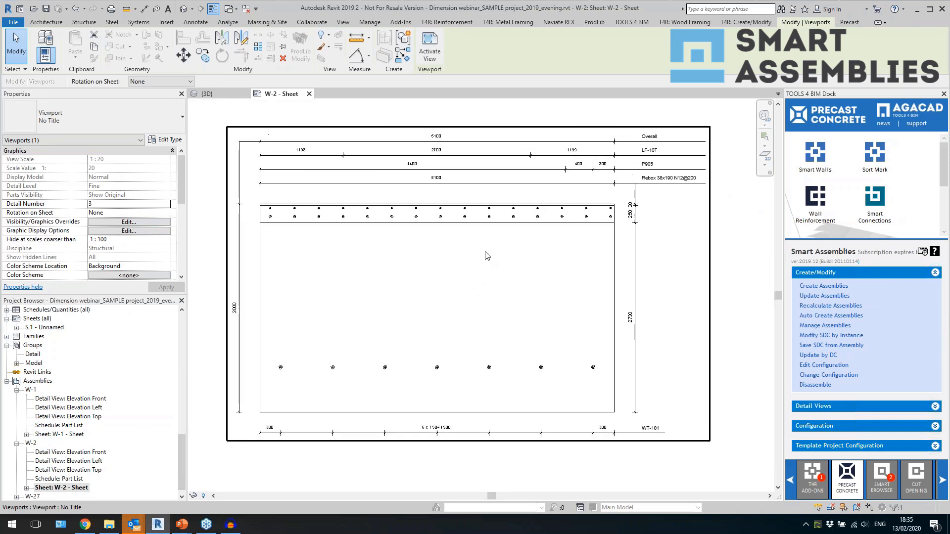
{"action": "left_click", "coordinate": [599, 329]}
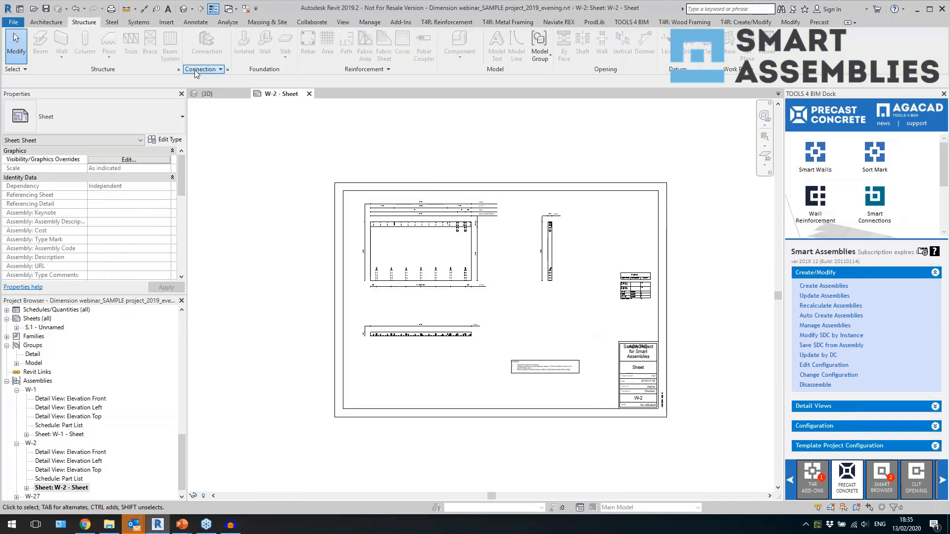
Return to the default 3D view and close the other open views.
{"action": "left_click", "coordinate": [184, 8]}
{"action": "left_click", "coordinate": [247, 8]}
{"action": "scroll", "coordinate": [495, 365], "scroll_direction": "down", "scroll_amount": 3}
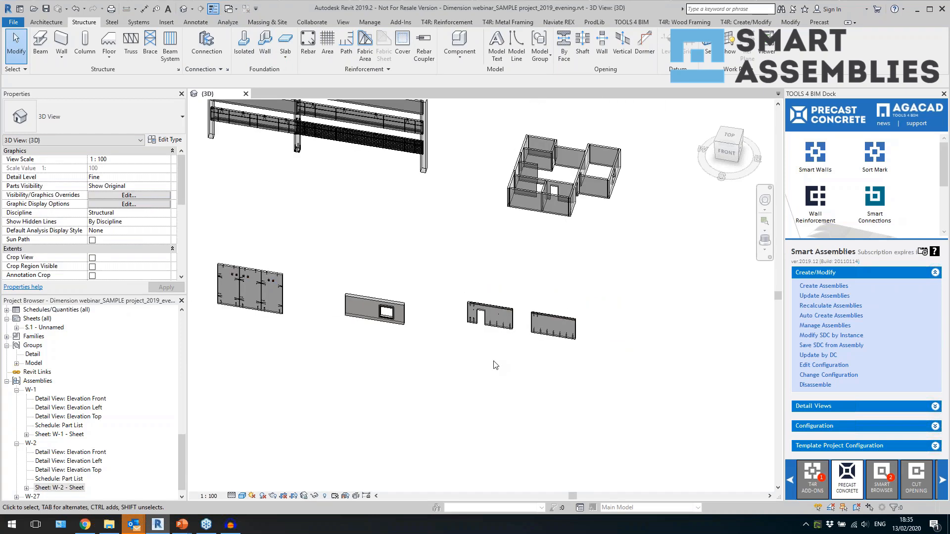
{"action": "scroll", "coordinate": [589, 361], "scroll_direction": "down", "scroll_amount": 2}
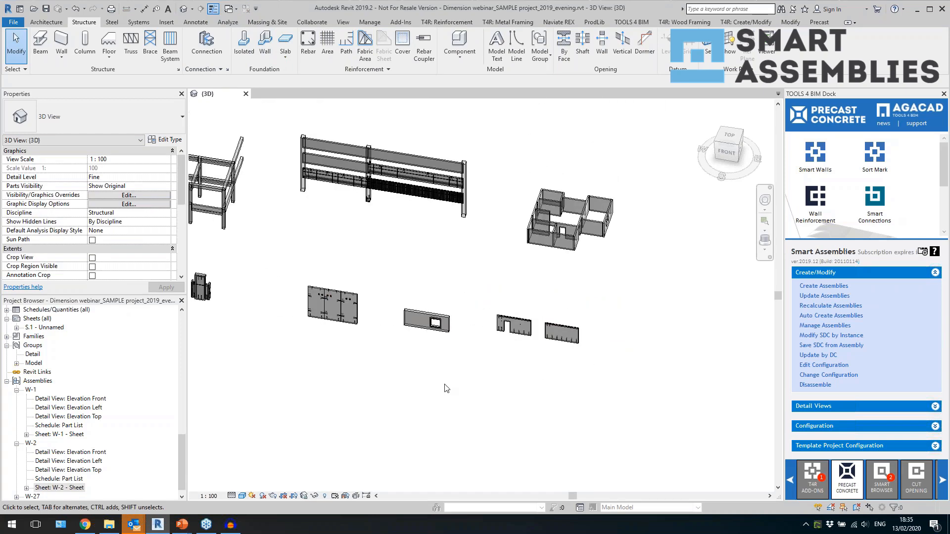
Inspect the Smart Assembly Configuration assigned in the Massive wall 200 standard type's properties.
{"action": "scroll", "coordinate": [317, 316], "scroll_direction": "up", "scroll_amount": 4}
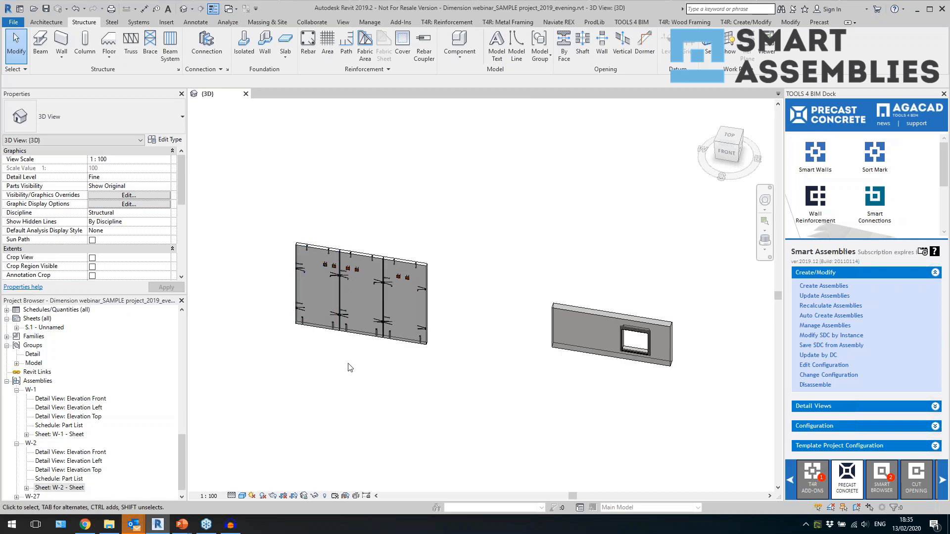
{"action": "scroll", "coordinate": [347, 369], "scroll_direction": "up", "scroll_amount": 1}
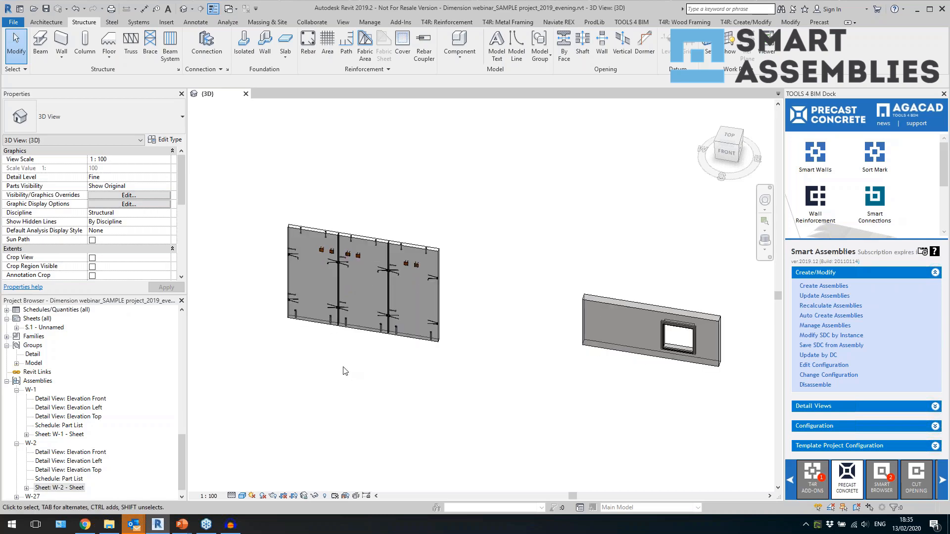
{"action": "left_click", "coordinate": [318, 325]}
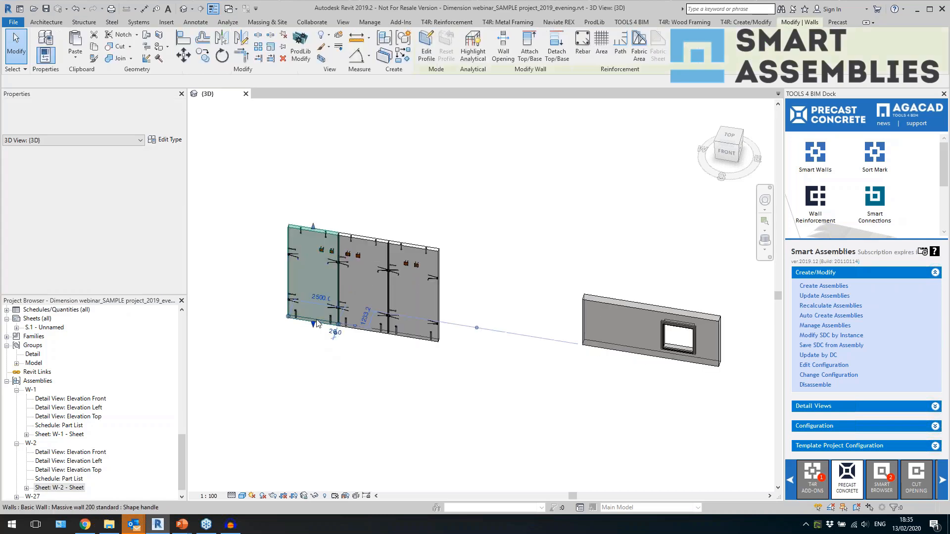
{"action": "left_click", "coordinate": [166, 141]}
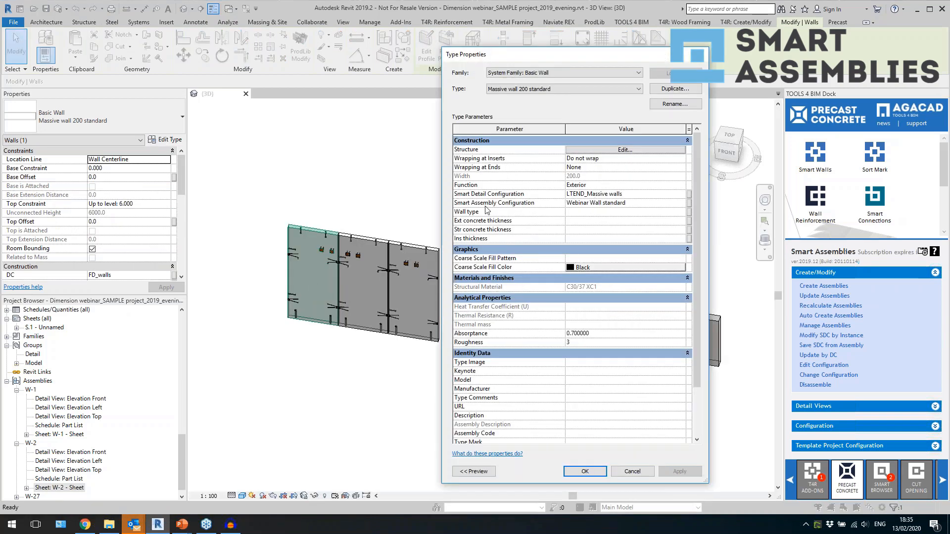
{"action": "left_click", "coordinate": [652, 205]}
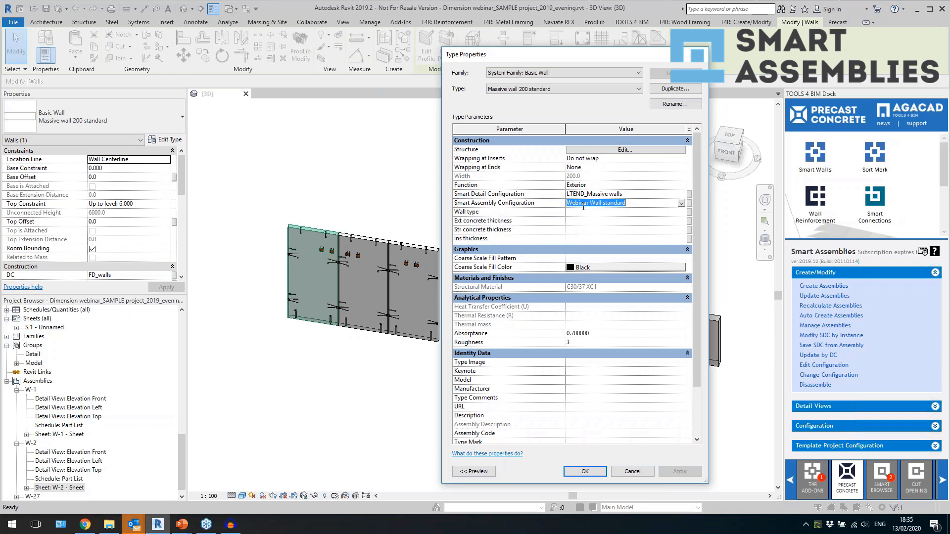
{"action": "left_click", "coordinate": [701, 54]}
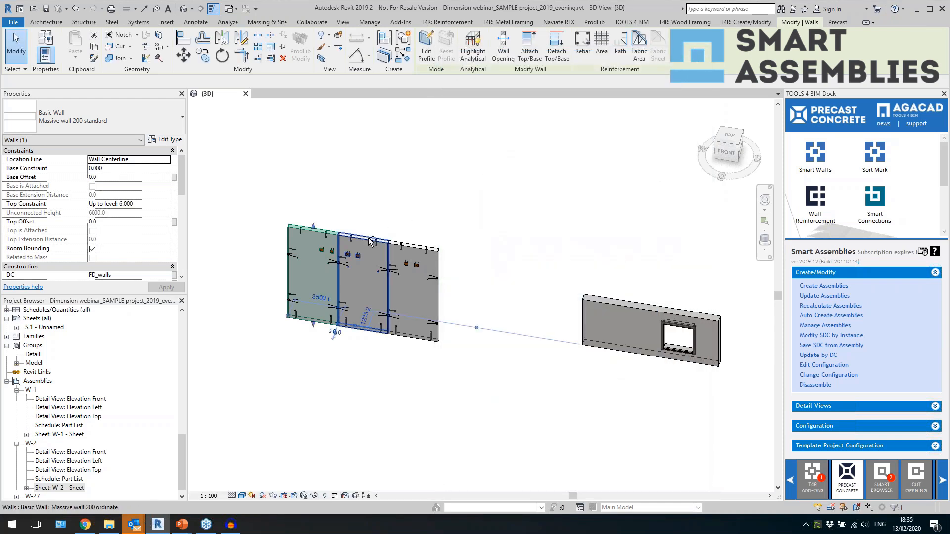
Auto-create assemblies for the three adjacent massive walls (standard, ordinate and colors) and close the creation report.
{"action": "left_click", "coordinate": [372, 239], "text": "ctrl"}
{"action": "left_click", "coordinate": [355, 230]}
{"action": "left_click", "coordinate": [312, 234]}
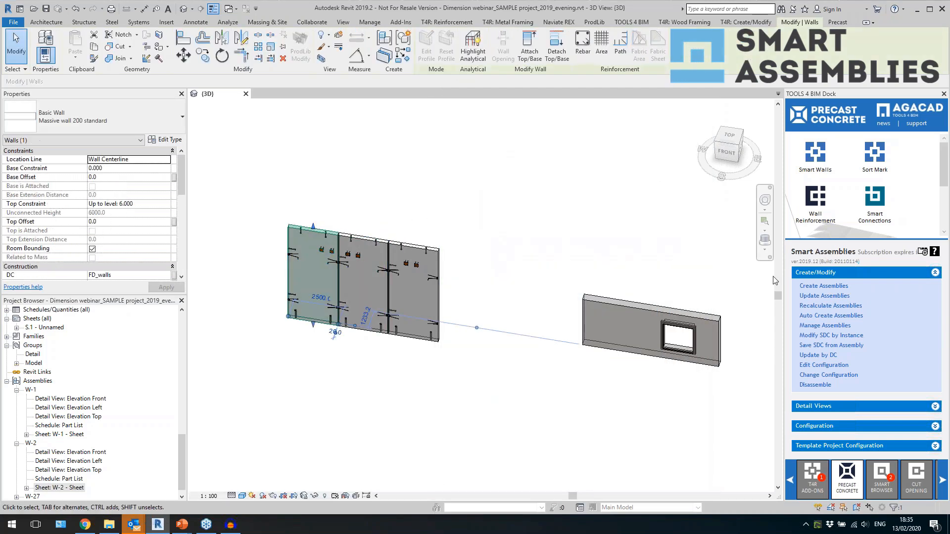
{"action": "left_click", "coordinate": [367, 241], "text": "ctrl"}
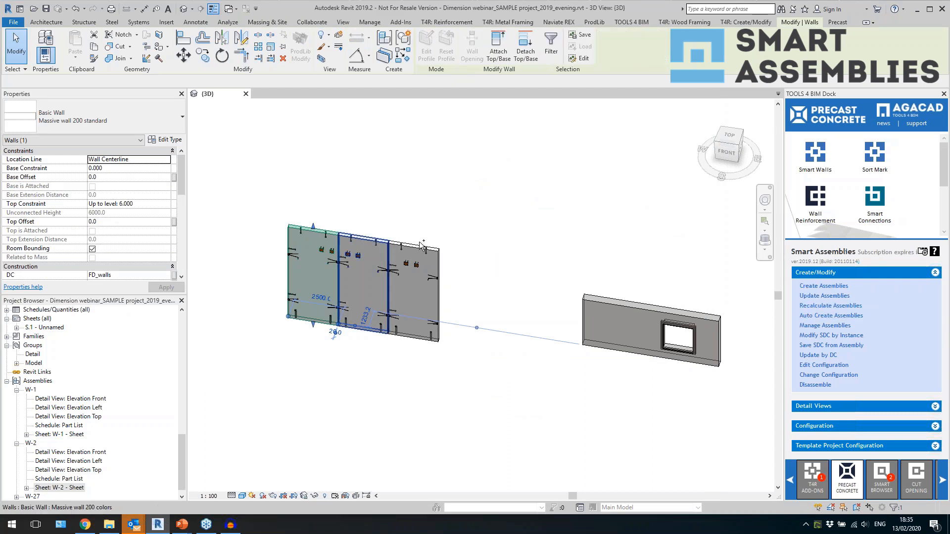
{"action": "left_click", "coordinate": [413, 277], "text": "ctrl"}
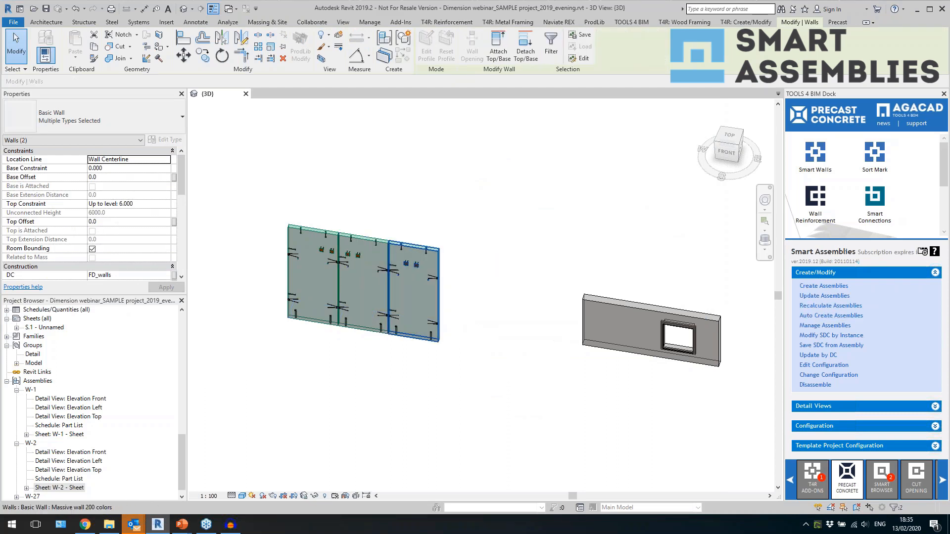
{"action": "left_click", "coordinate": [823, 317]}
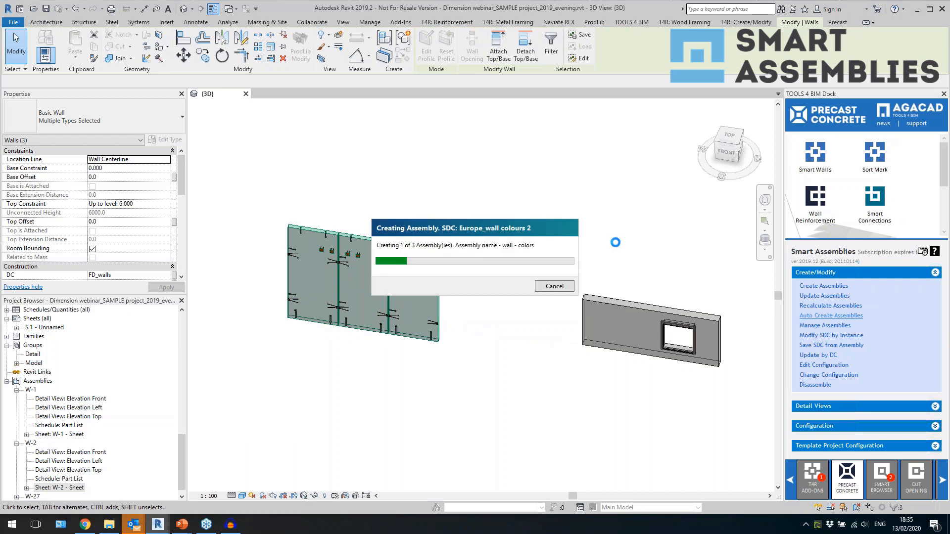
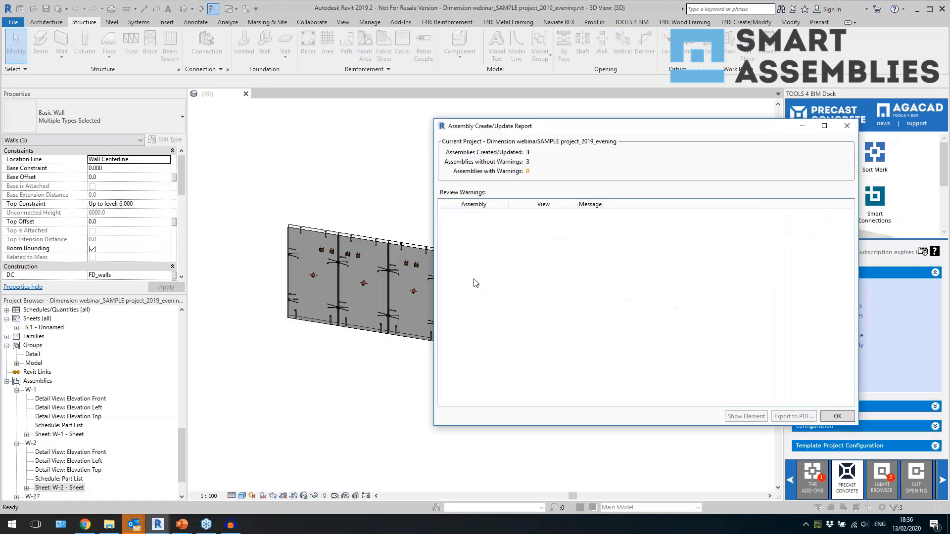
{"action": "left_click", "coordinate": [838, 416]}
Inspect the wall - colors assembly's properties and its gravity center marker in the 3D model.
{"action": "left_click", "coordinate": [411, 333]}
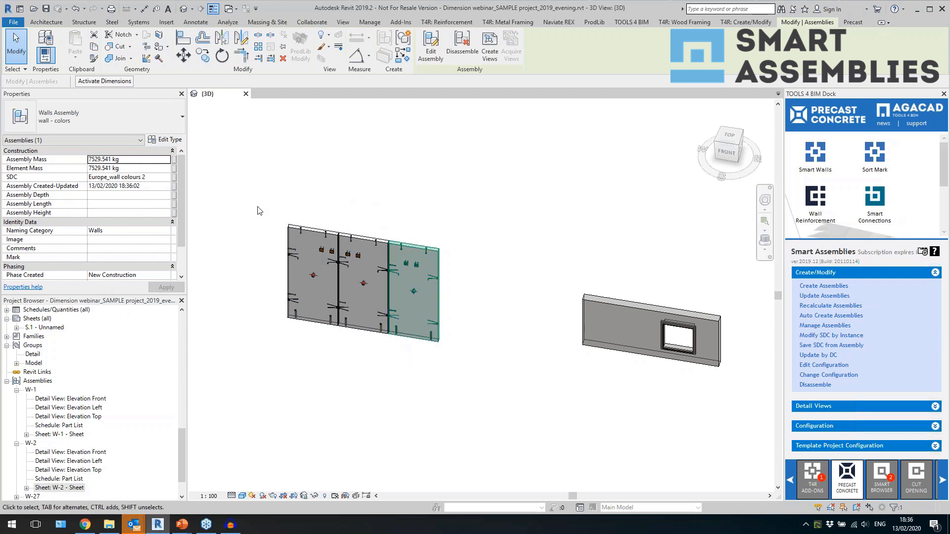
{"action": "scroll", "coordinate": [344, 295], "scroll_direction": "up", "scroll_amount": 3}
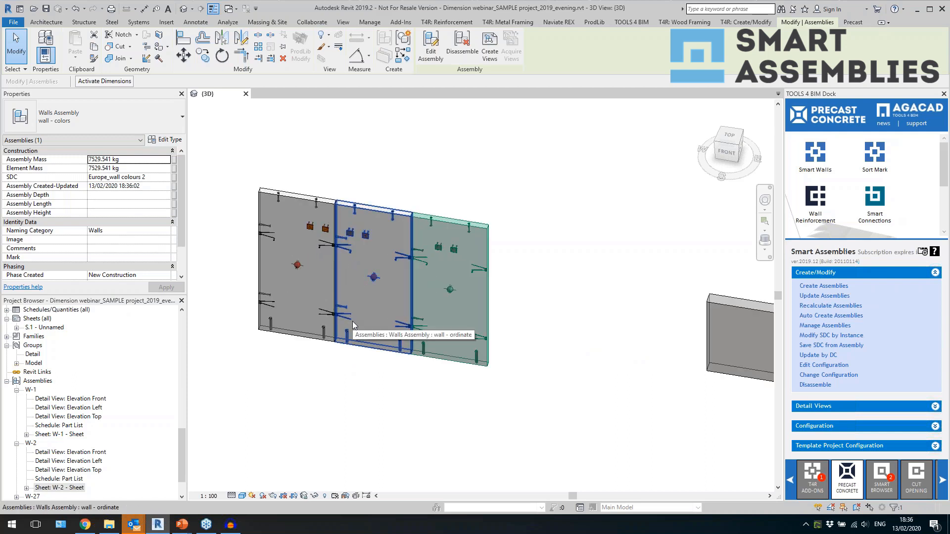
{"action": "scroll", "coordinate": [474, 257], "scroll_direction": "up", "scroll_amount": 2}
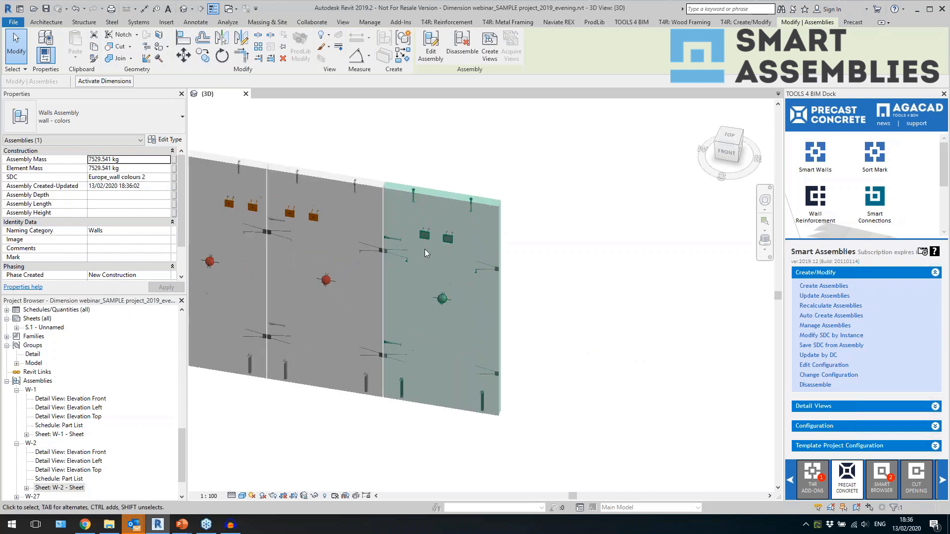
{"action": "scroll", "coordinate": [569, 321], "scroll_direction": "down", "scroll_amount": 3}
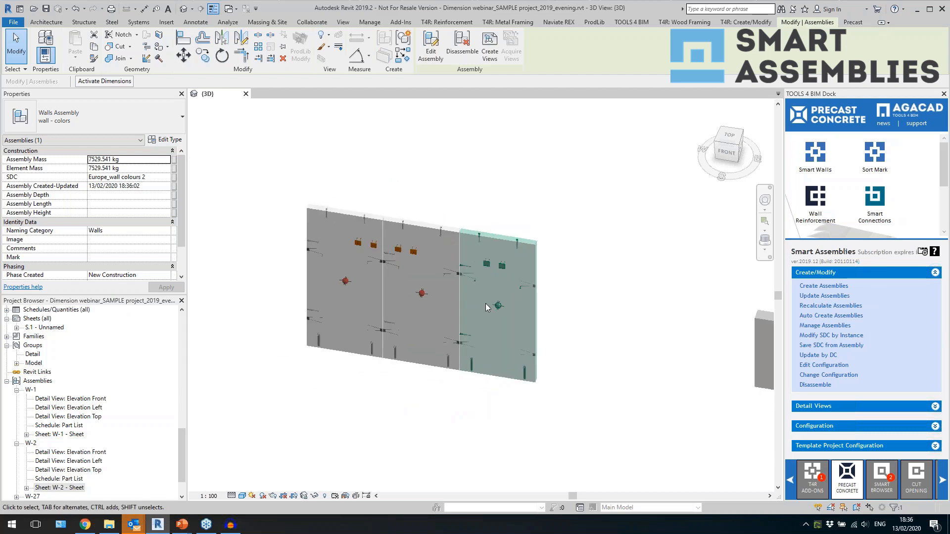
{"action": "scroll", "coordinate": [530, 315], "scroll_direction": "up", "scroll_amount": 3}
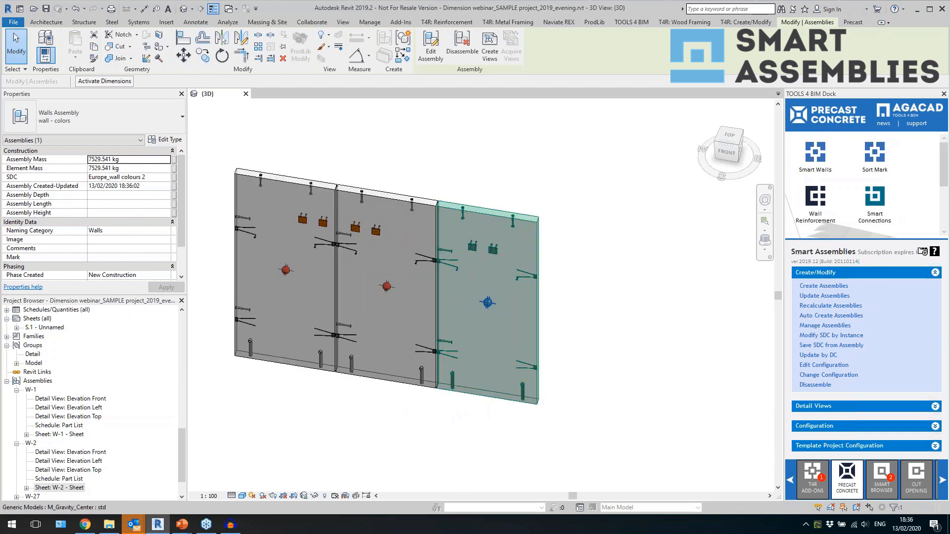
{"action": "left_click", "coordinate": [488, 302]}
{"action": "left_click", "coordinate": [578, 329]}
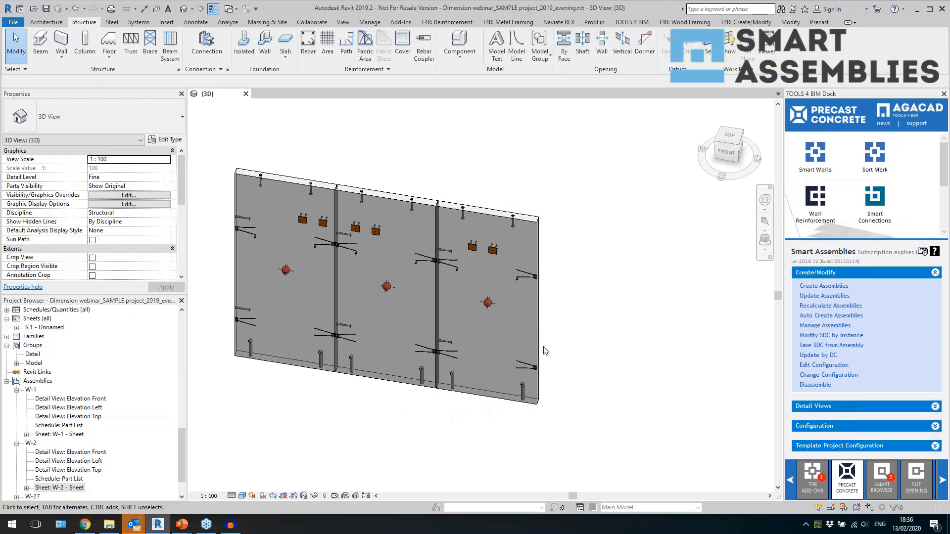
{"action": "left_click", "coordinate": [538, 351]}
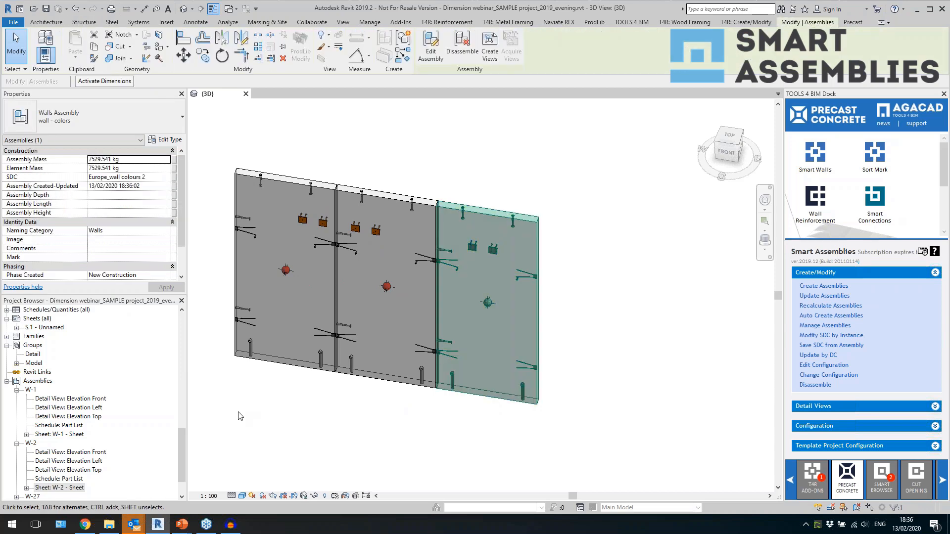
Collapse the W-1 and W-2 assemblies, expand wall - colors and open its Wall 3D color view.
{"action": "left_click", "coordinate": [17, 391]}
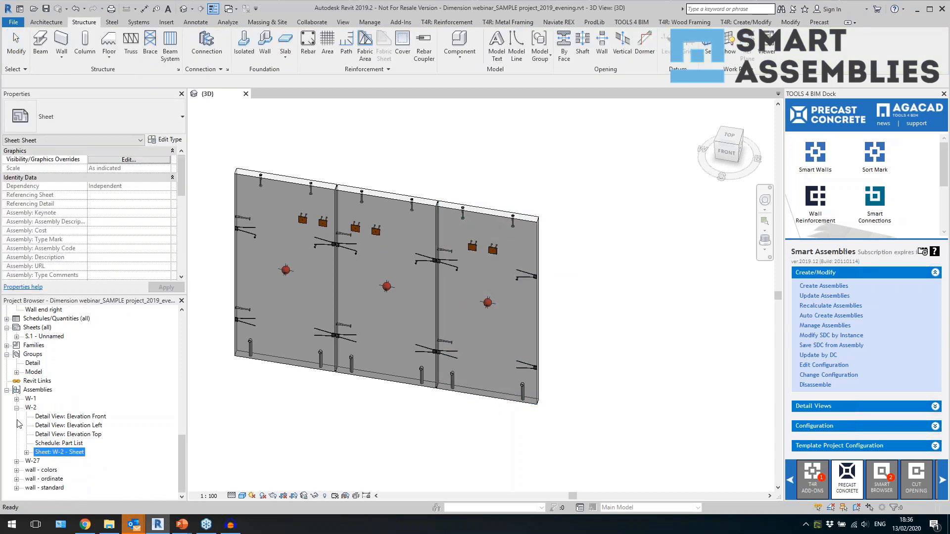
{"action": "left_click", "coordinate": [17, 408]}
{"action": "left_click", "coordinate": [51, 470]}
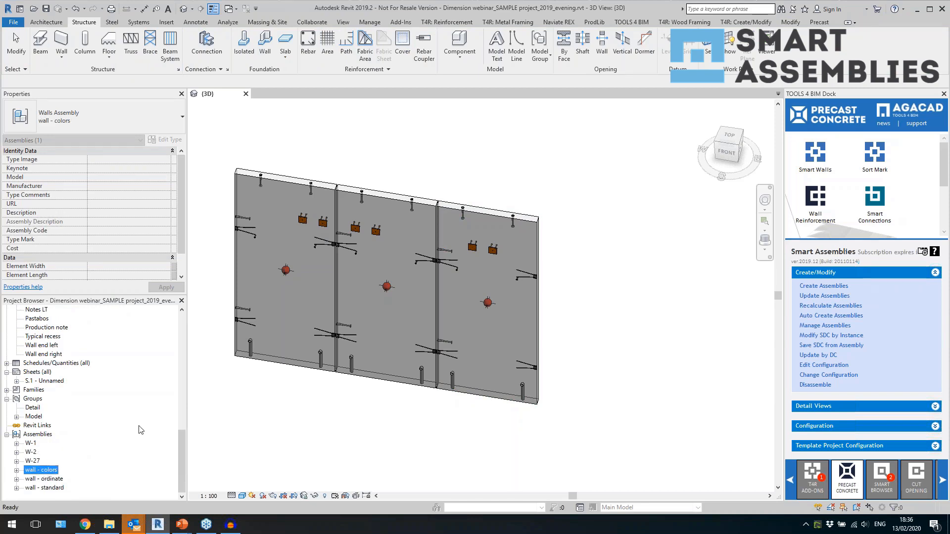
{"action": "left_click", "coordinate": [365, 152]}
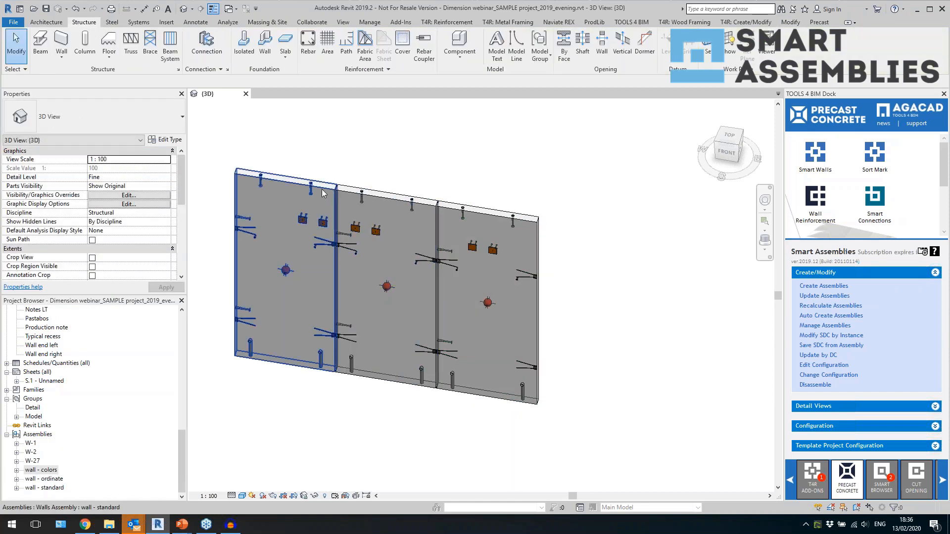
{"action": "double_click", "coordinate": [47, 470]}
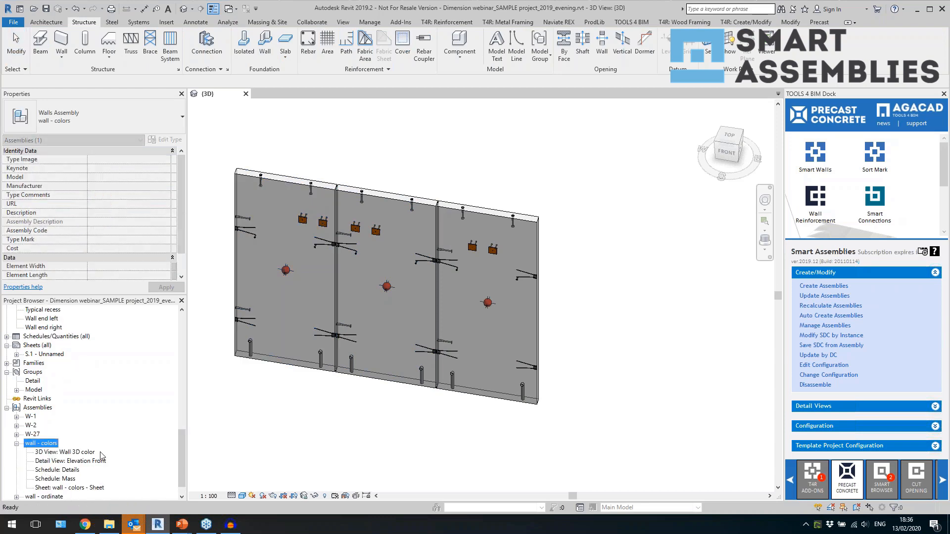
{"action": "scroll", "coordinate": [115, 435], "scroll_direction": "down", "scroll_amount": 1}
{"action": "double_click", "coordinate": [74, 435]}
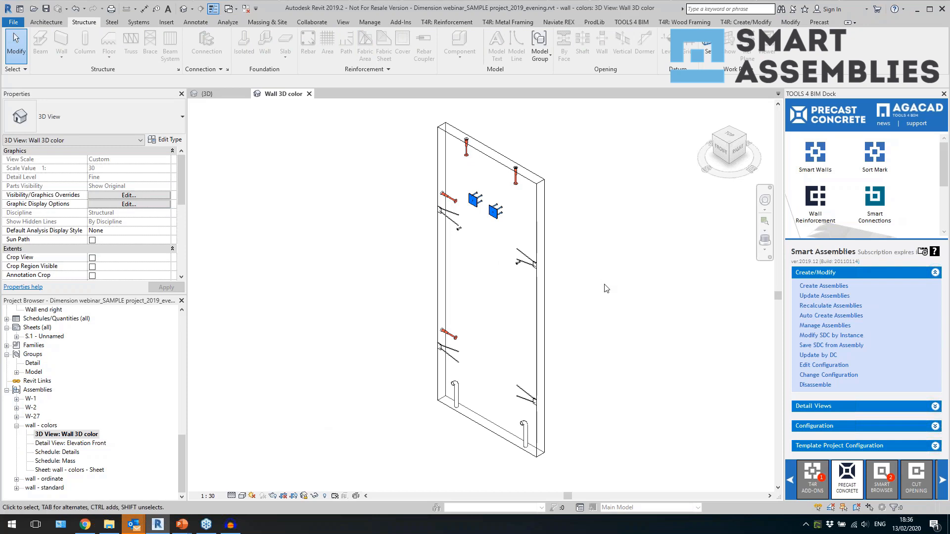
Open the Elevation Front detail view of the wall - colors assembly and examine its coloured dimension lines.
{"action": "double_click", "coordinate": [70, 444]}
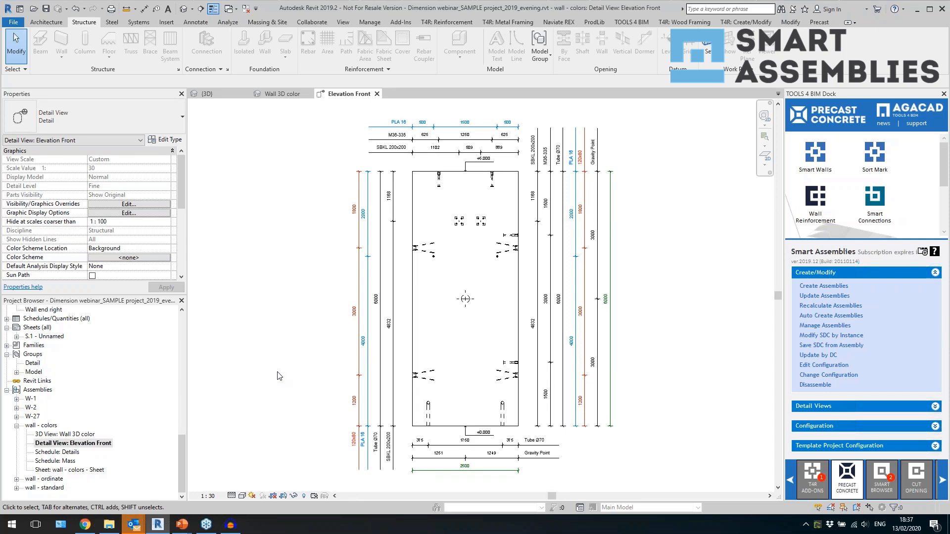
{"action": "scroll", "coordinate": [443, 200], "scroll_direction": "up", "scroll_amount": 2}
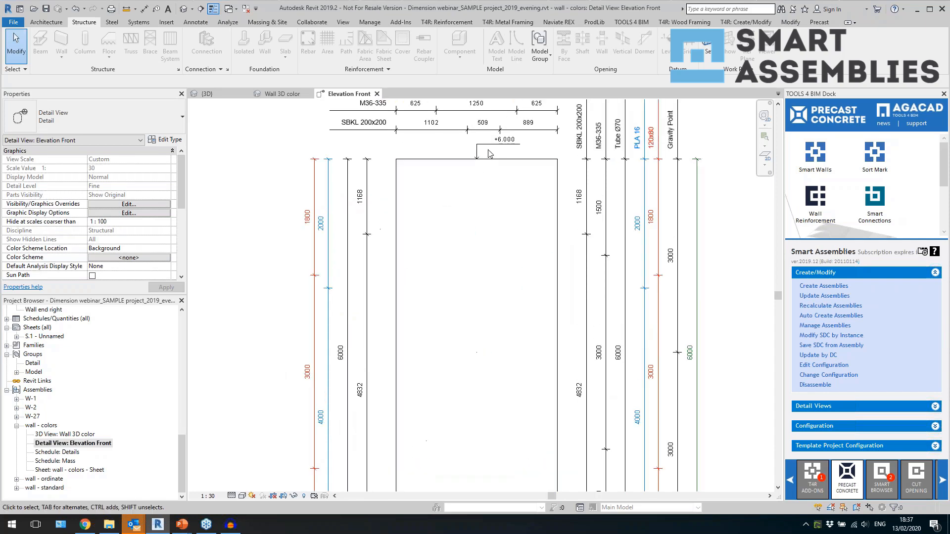
{"action": "scroll", "coordinate": [359, 208], "scroll_direction": "down", "scroll_amount": 2}
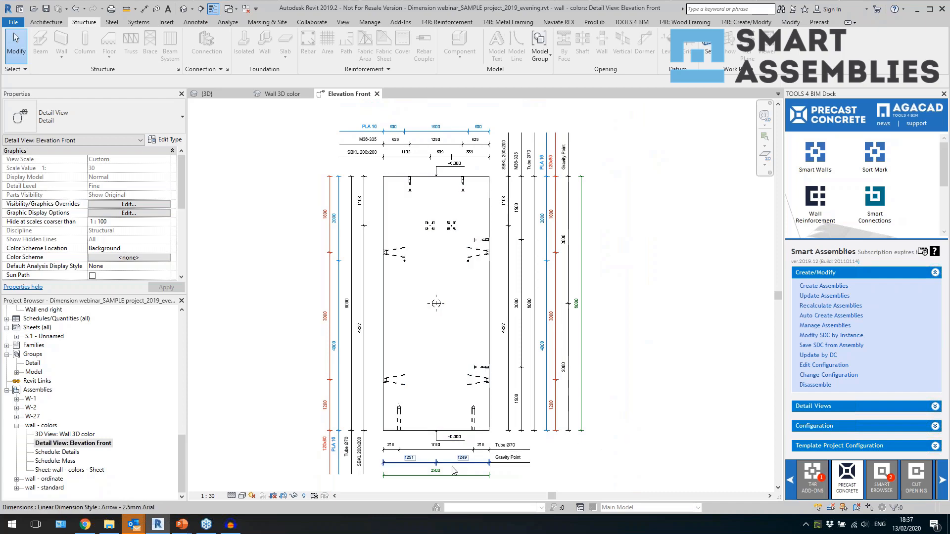
{"action": "left_click", "coordinate": [470, 475]}
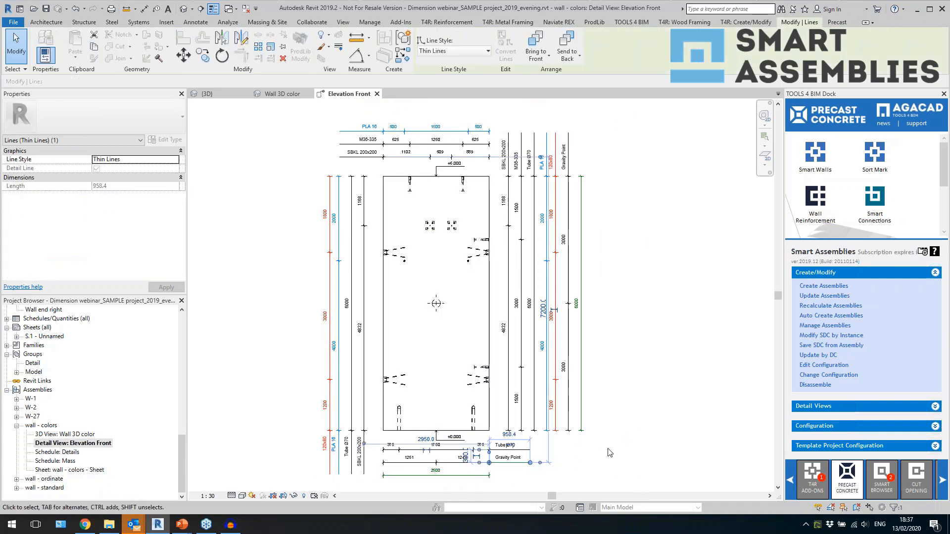
{"action": "left_click", "coordinate": [611, 452]}
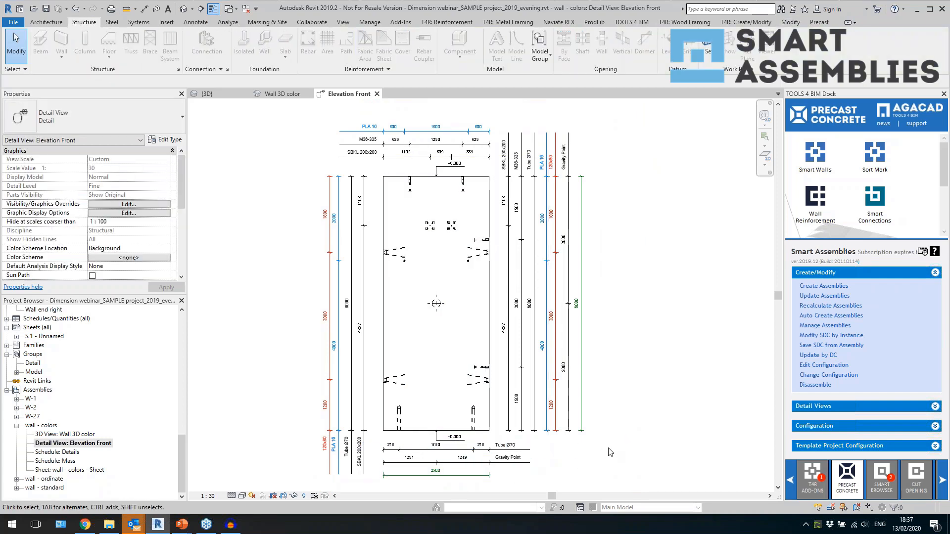
{"action": "left_click", "coordinate": [549, 289]}
{"action": "key", "text": "Escape"}
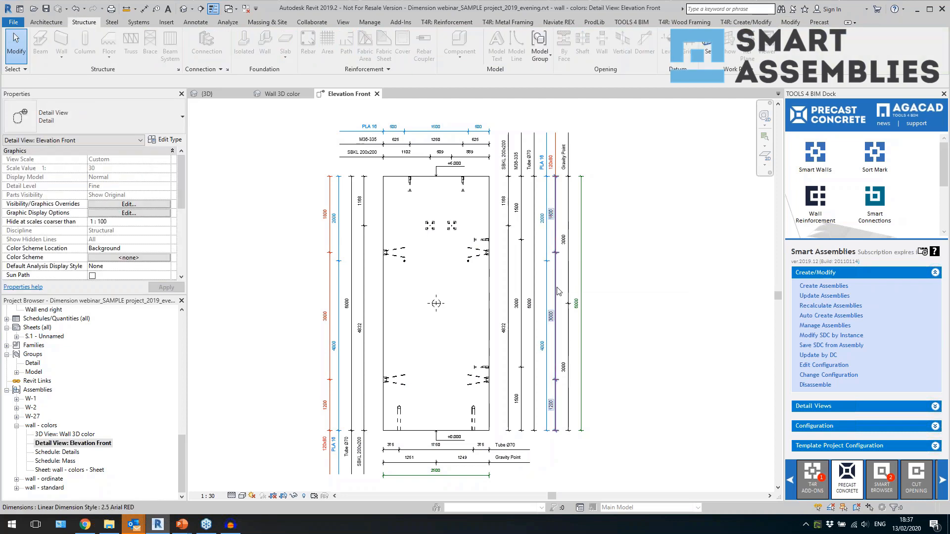
Look through the linear dimension styles available for the red 120x80 dimension line, keeping its current style.
{"action": "left_click", "coordinate": [562, 239]}
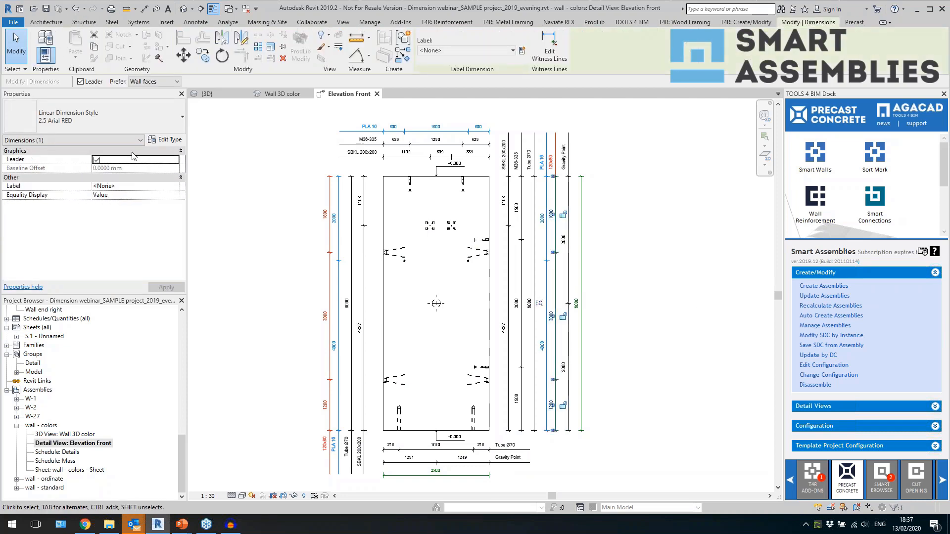
{"action": "left_click", "coordinate": [119, 126]}
{"action": "left_click_drag", "start_coordinate": [179, 186], "coordinate": [179, 351]}
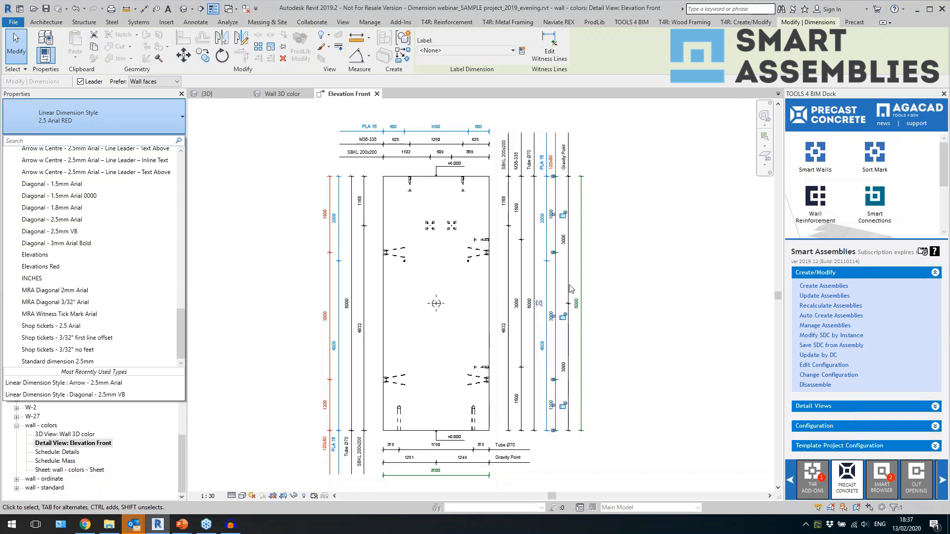
{"action": "left_click", "coordinate": [616, 280]}
{"action": "left_click", "coordinate": [615, 279]}
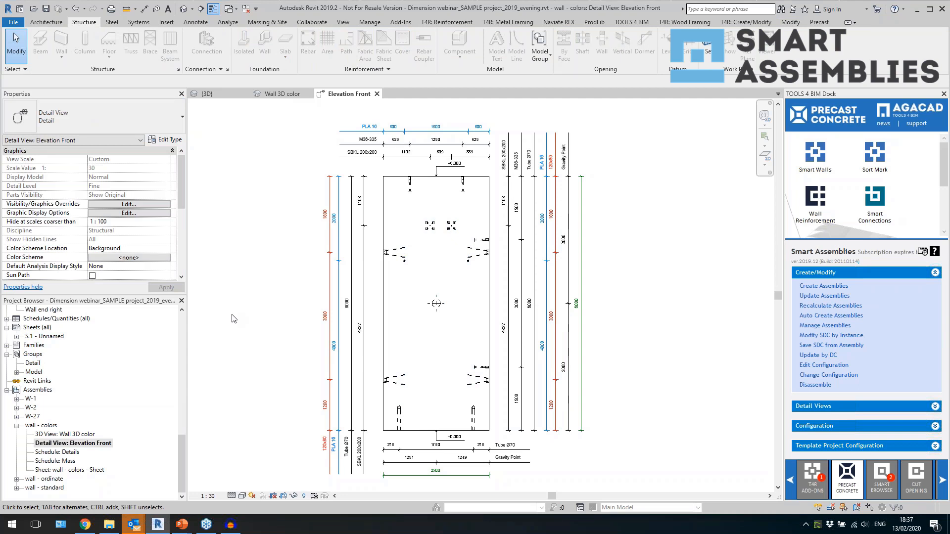
Collapse the wall - colors assembly and open the Elevation Front detail view of wall - ordinate.
{"action": "left_click", "coordinate": [16, 426]}
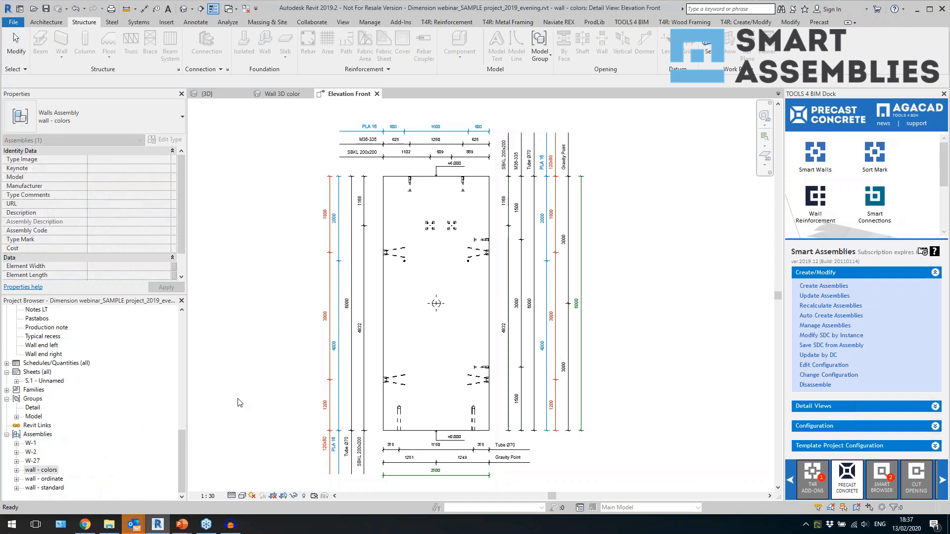
{"action": "double_click", "coordinate": [57, 480]}
{"action": "double_click", "coordinate": [58, 479]}
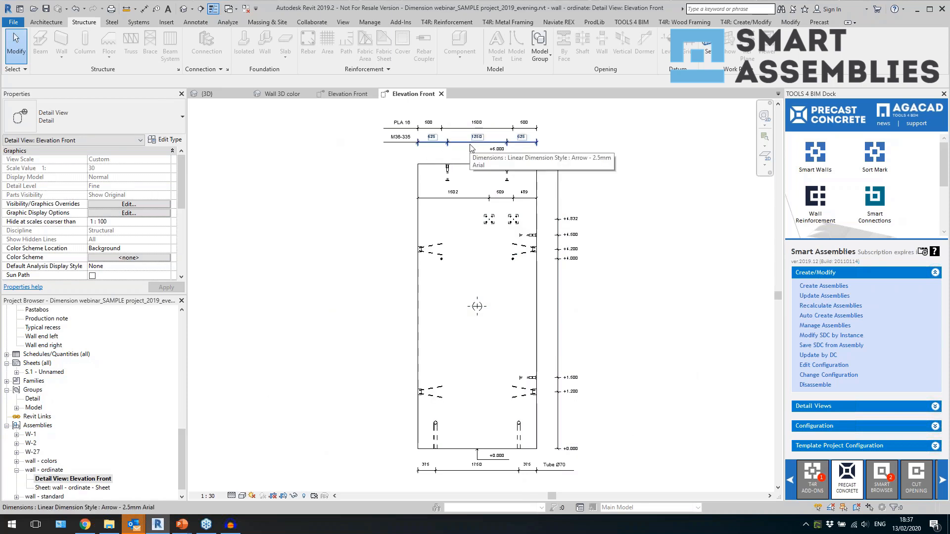
Examine the PLA 16 linear dimensions and the vertical Elevations-style ordinate dimension in the wall - ordinate front elevation.
{"action": "scroll", "coordinate": [458, 148], "scroll_direction": "up", "scroll_amount": 3}
{"action": "left_click", "coordinate": [458, 137]}
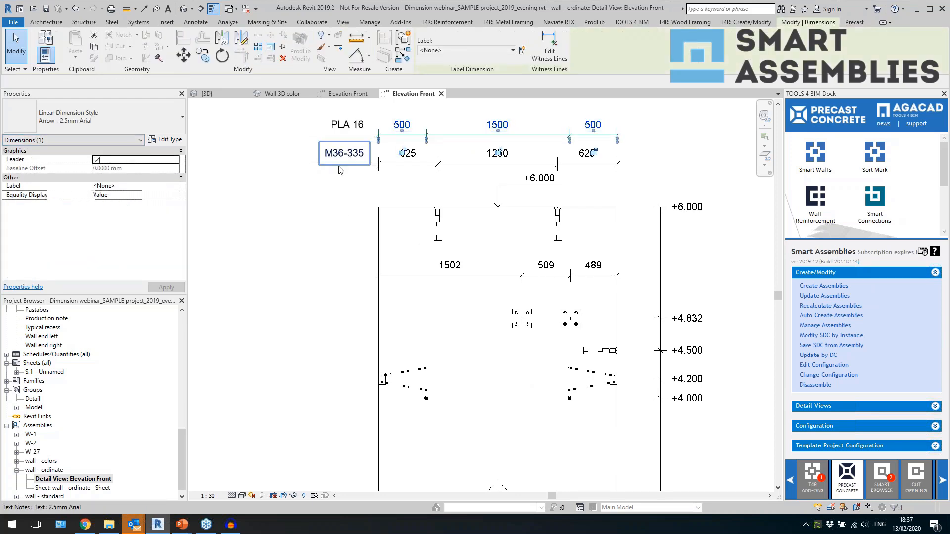
{"action": "left_click", "coordinate": [329, 206]}
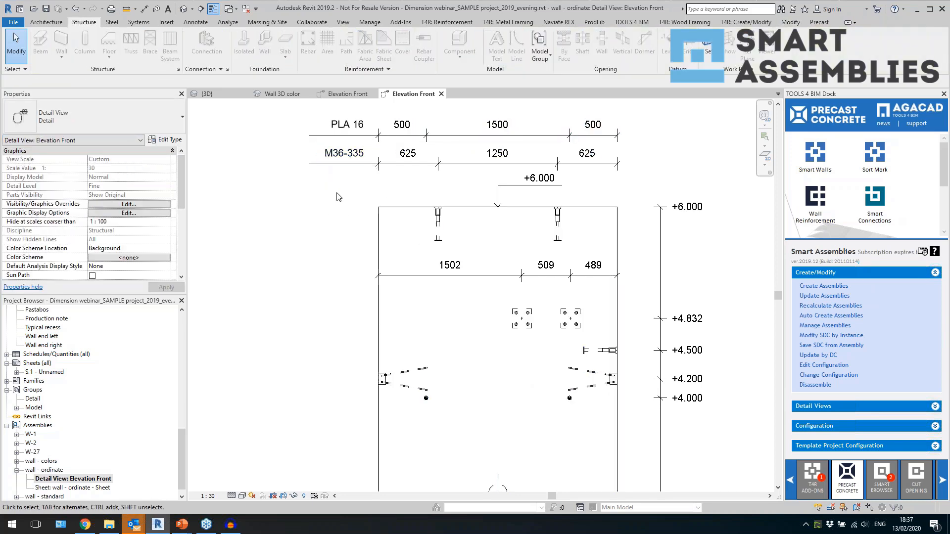
{"action": "scroll", "coordinate": [287, 192], "scroll_direction": "down", "scroll_amount": 2}
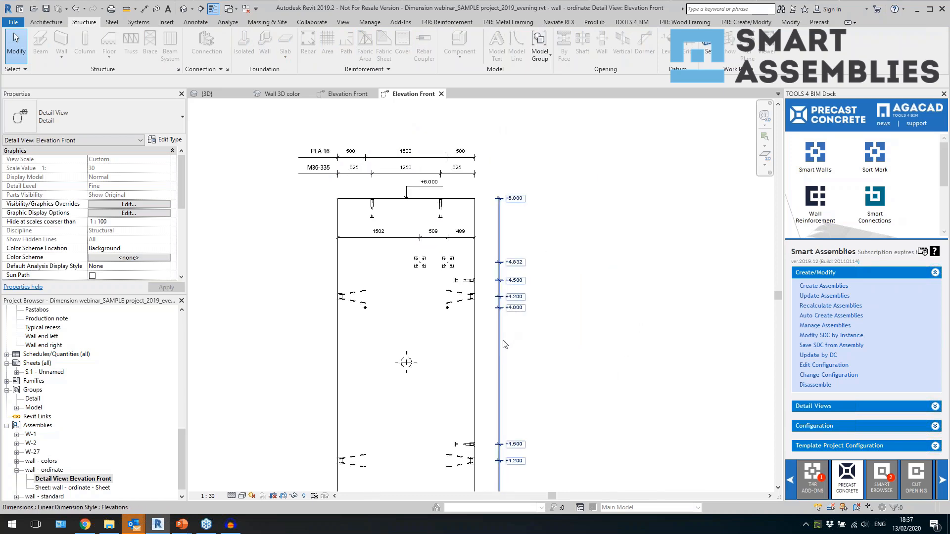
{"action": "left_click", "coordinate": [509, 326]}
{"action": "scroll", "coordinate": [513, 242], "scroll_direction": "down", "scroll_amount": 1}
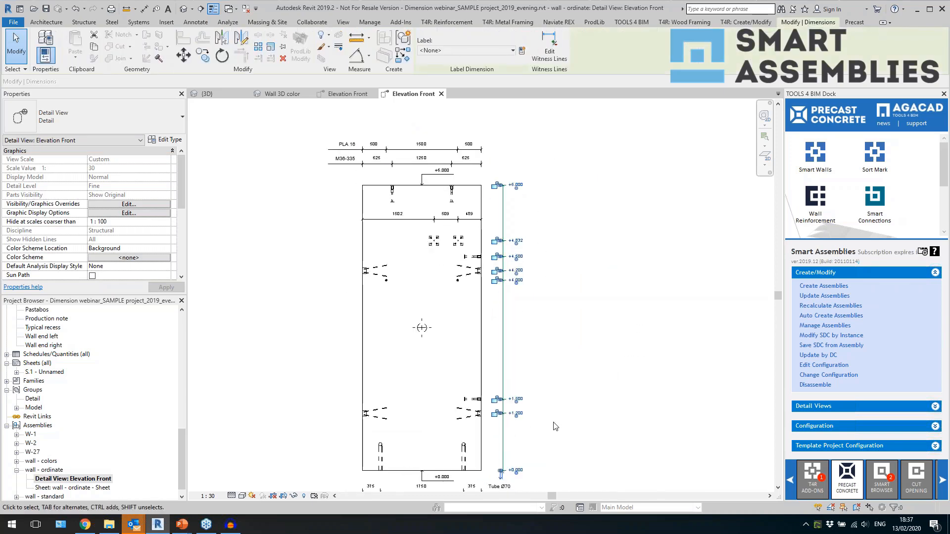
{"action": "left_click", "coordinate": [421, 324]}
{"action": "scroll", "coordinate": [503, 451], "scroll_direction": "up", "scroll_amount": 2}
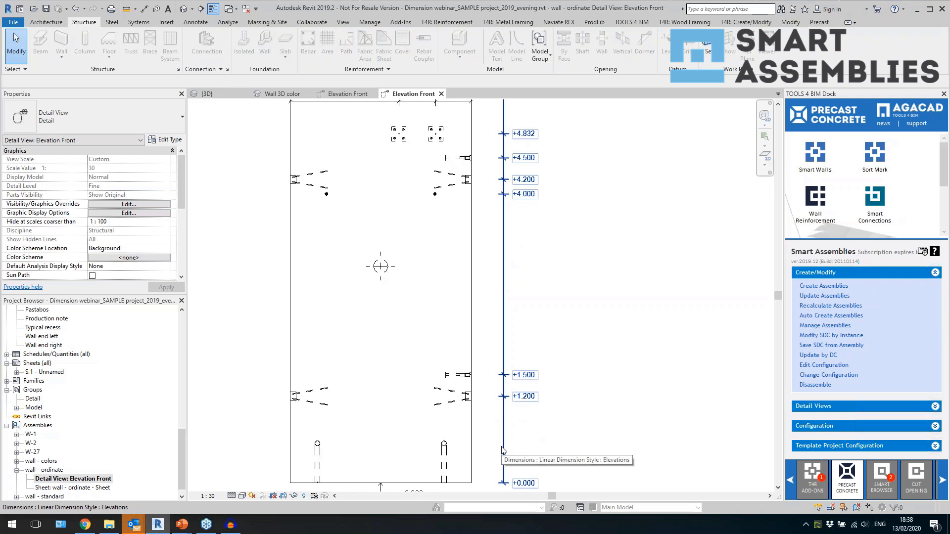
{"action": "left_click", "coordinate": [502, 450]}
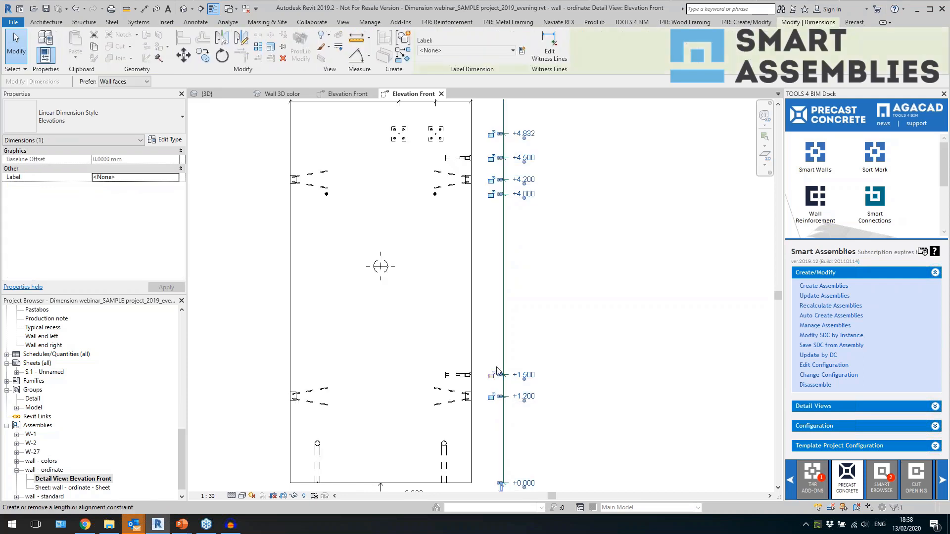
{"action": "scroll", "coordinate": [492, 401], "scroll_direction": "down", "scroll_amount": 2}
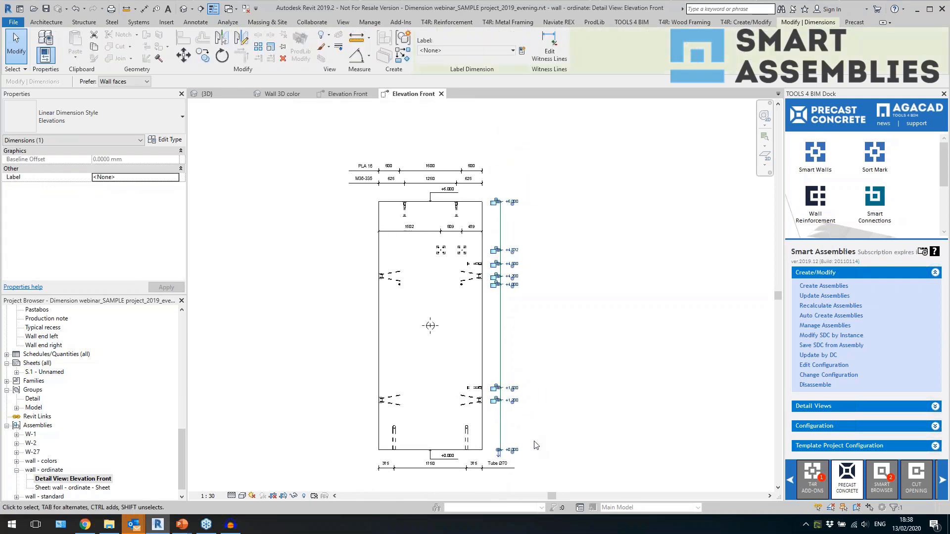
Examine the upper horizontal linear dimension line inside the wall - ordinate front elevation.
{"action": "middle_click_drag", "start_coordinate": [542, 446], "coordinate": [544, 429]}
{"action": "left_click", "coordinate": [544, 430]}
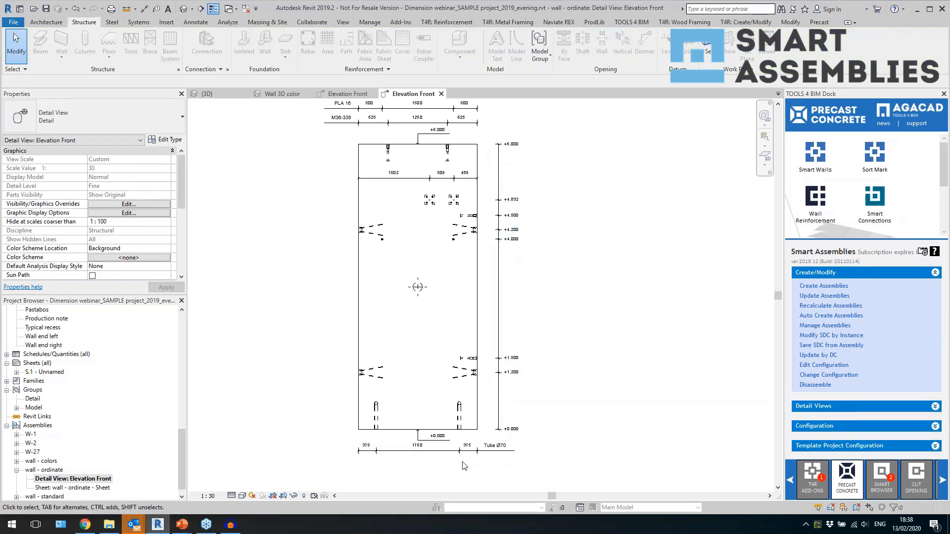
{"action": "left_click", "coordinate": [420, 176]}
{"action": "scroll", "coordinate": [495, 140], "scroll_direction": "up", "scroll_amount": 1}
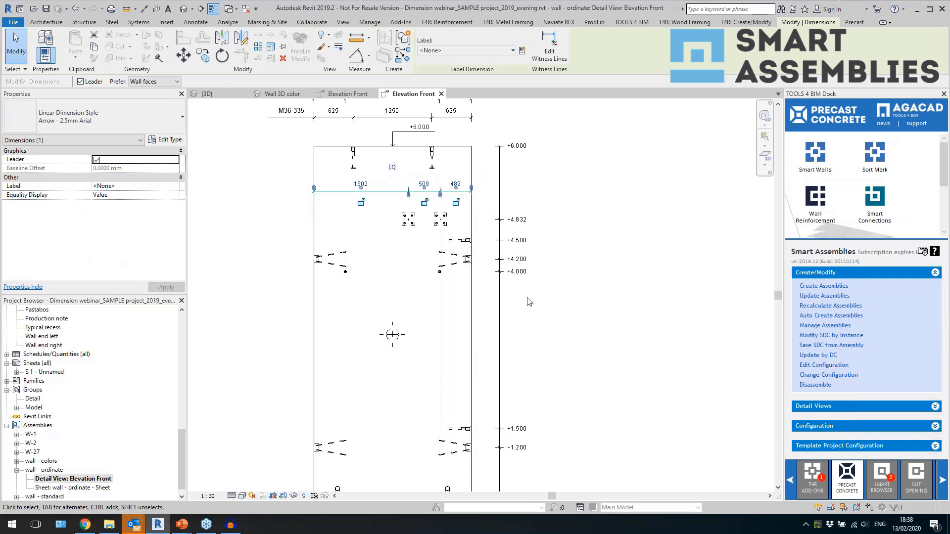
Review the On Front Faces settings of Point & Face Based Details (Dim 3) in the USA_elev_by measure Smart Dimensions configuration, then close it.
{"action": "left_click", "coordinate": [814, 429]}
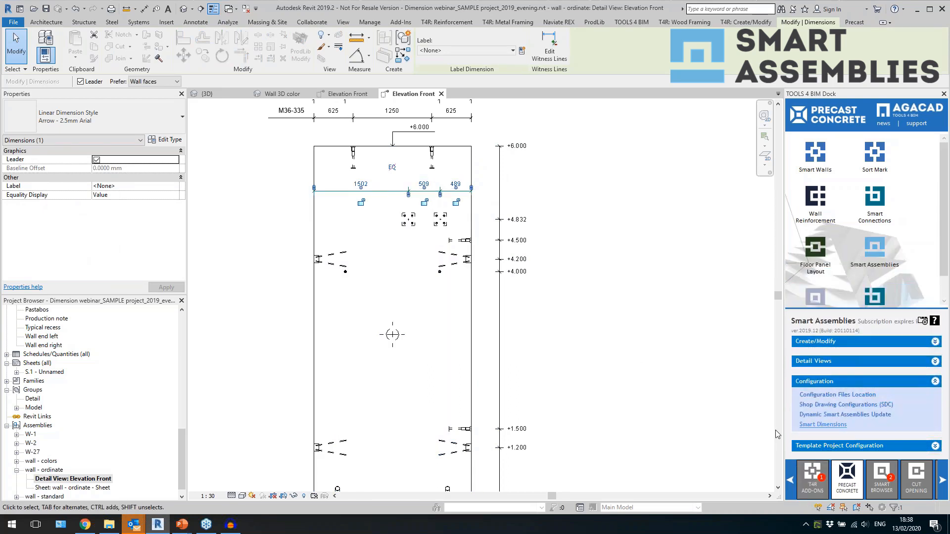
{"action": "left_click", "coordinate": [112, 152]}
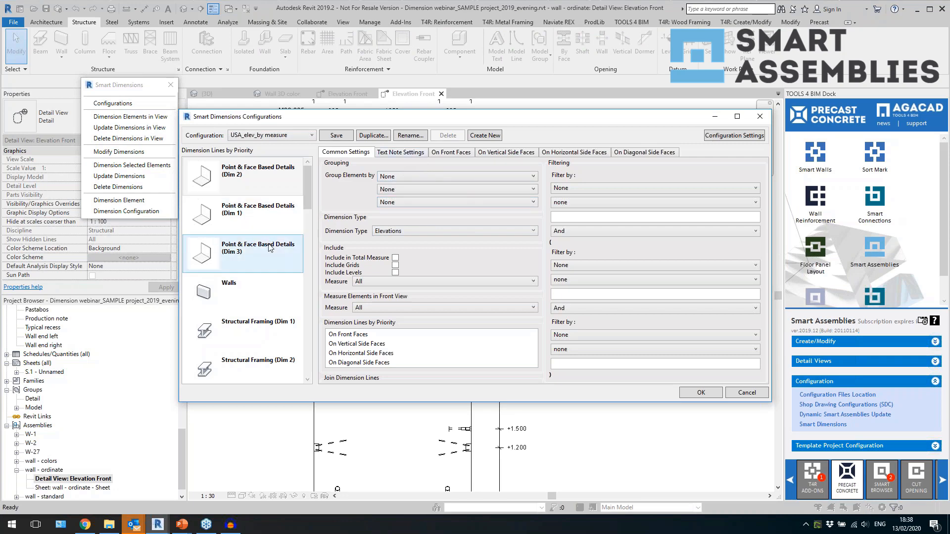
{"action": "left_click", "coordinate": [444, 155]}
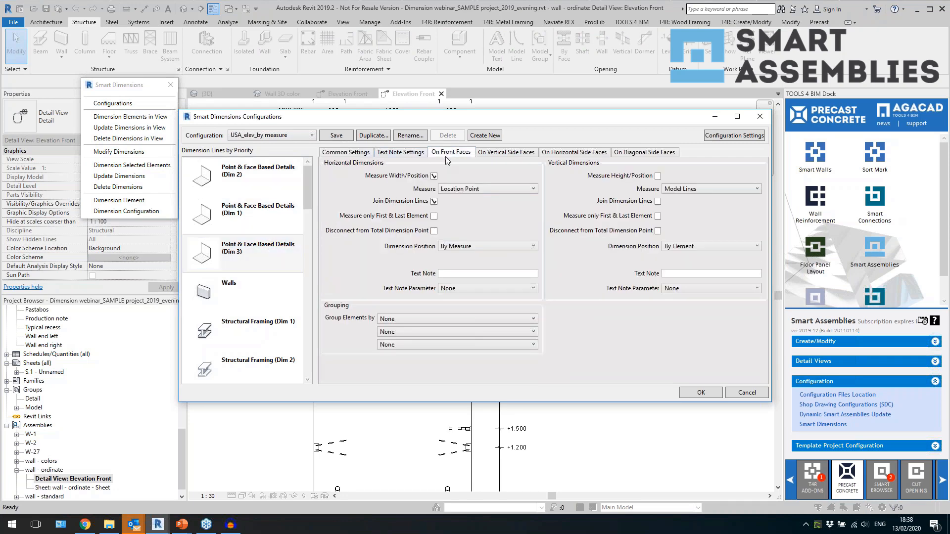
{"action": "left_click", "coordinate": [465, 250]}
{"action": "left_click", "coordinate": [446, 244]}
{"action": "left_click_drag", "start_coordinate": [445, 118], "coordinate": [405, 335]}
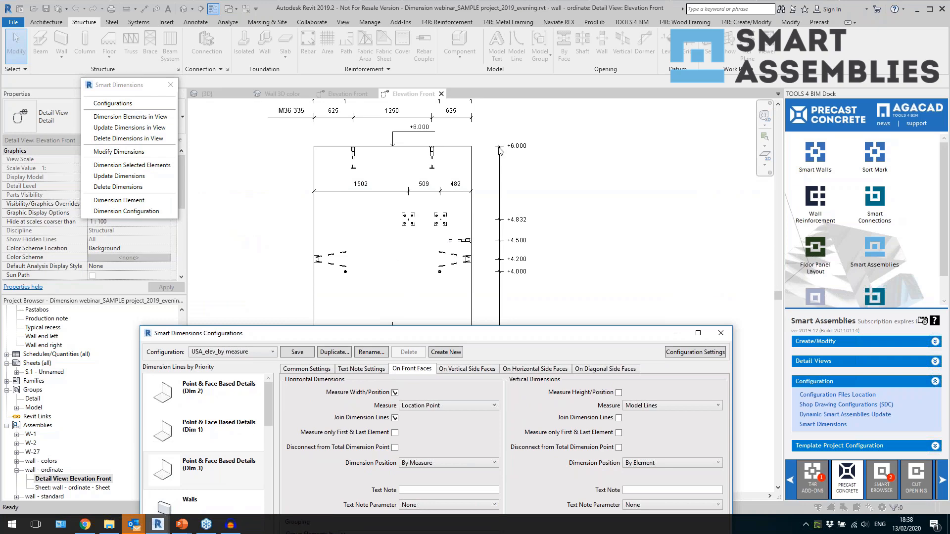
{"action": "left_click", "coordinate": [721, 333]}
Collapse wall - ordinate, open the Elevation Front detail view of wall - standard, and examine its PLA 16 and vertical dimension lines.
{"action": "double_click", "coordinate": [57, 473]}
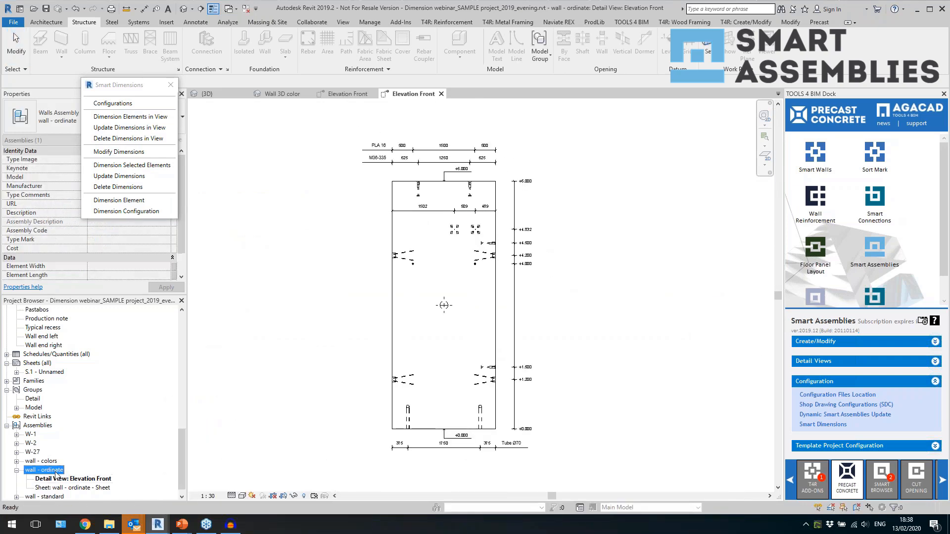
{"action": "double_click", "coordinate": [57, 478]}
{"action": "double_click", "coordinate": [71, 480]}
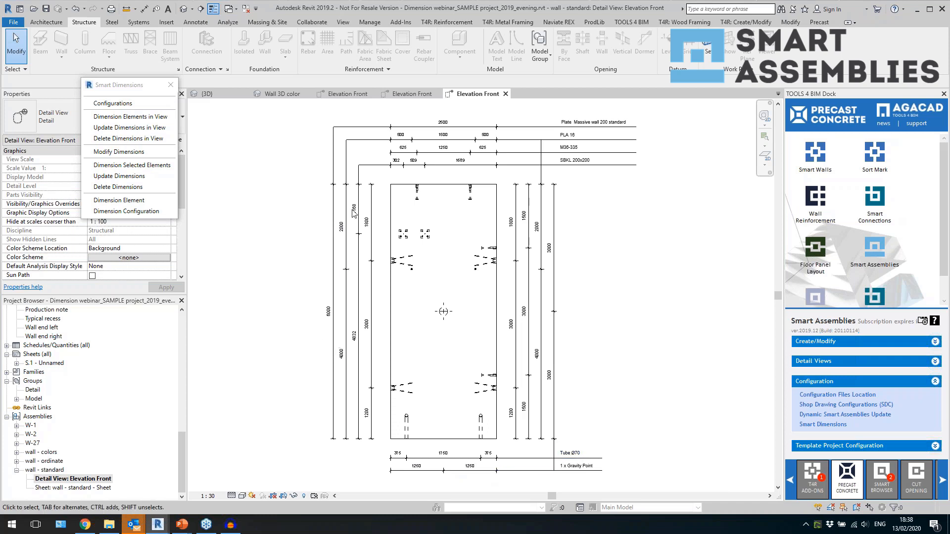
{"action": "left_click", "coordinate": [440, 139]}
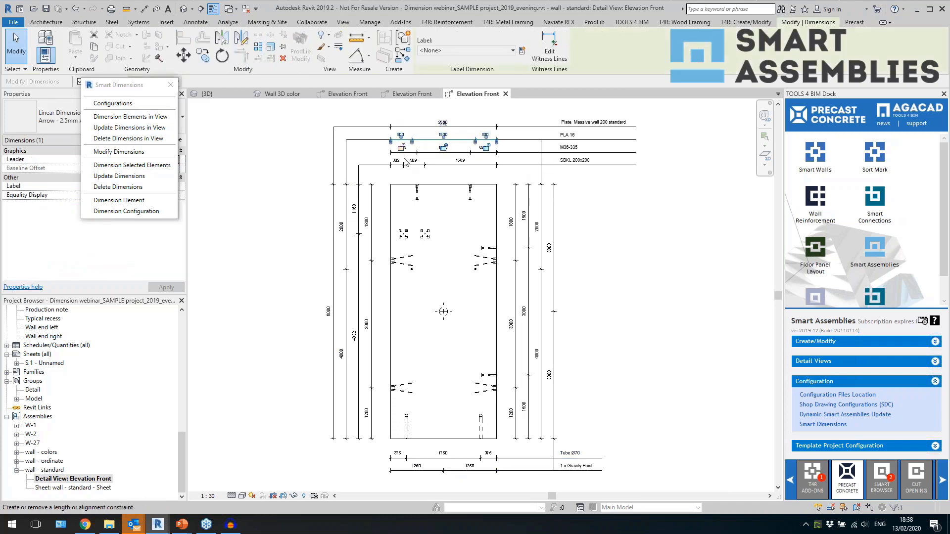
{"action": "left_click", "coordinate": [348, 228]}
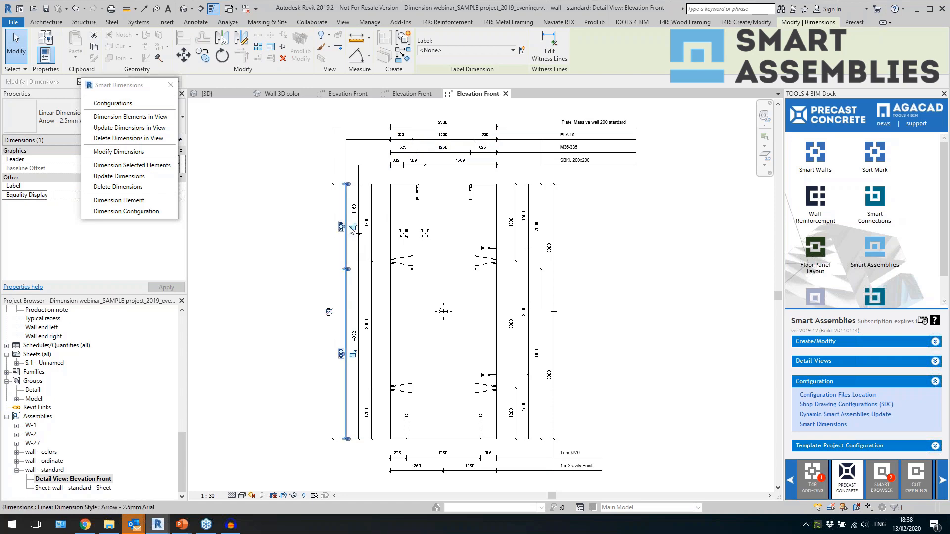
{"action": "left_click", "coordinate": [618, 239]}
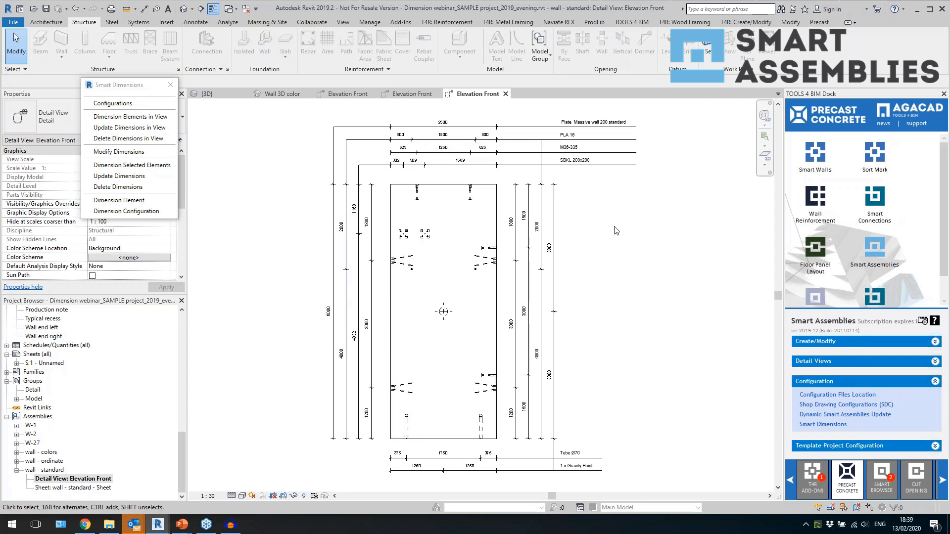
Dismiss the Smart Dimensions commands and return to the Elevation Front detail view of wall - colors.
{"action": "left_click", "coordinate": [169, 86]}
{"action": "double_click", "coordinate": [52, 452]}
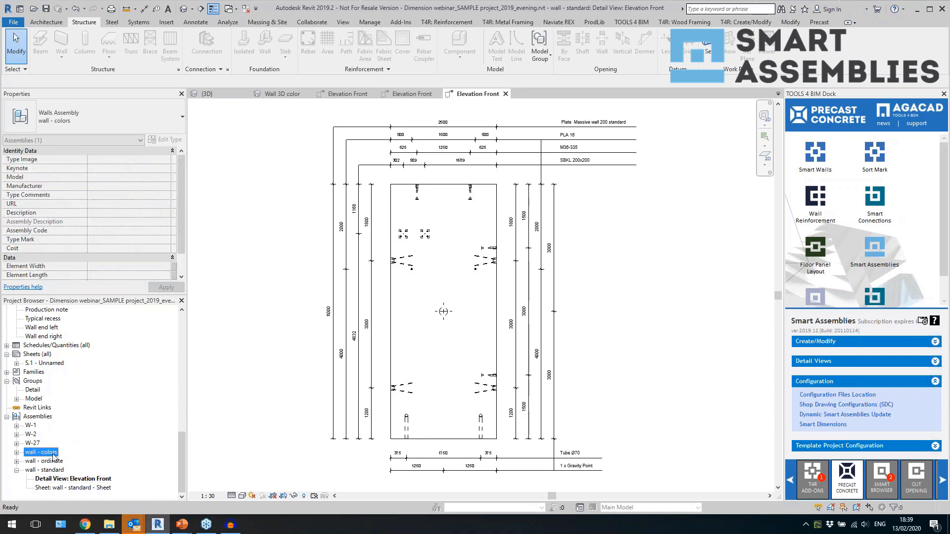
{"action": "double_click", "coordinate": [87, 462]}
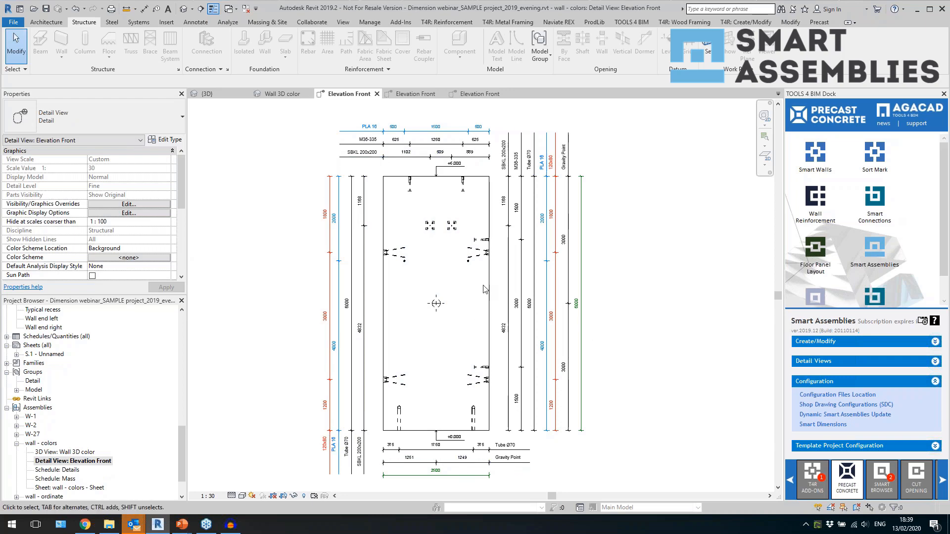
Open the default 3D view, close the inactive views, and bring the building made of Massive wall 200 standard walls into view.
{"action": "left_click", "coordinate": [184, 8]}
{"action": "left_click", "coordinate": [246, 10]}
{"action": "scroll", "coordinate": [382, 304], "scroll_direction": "down", "scroll_amount": 5}
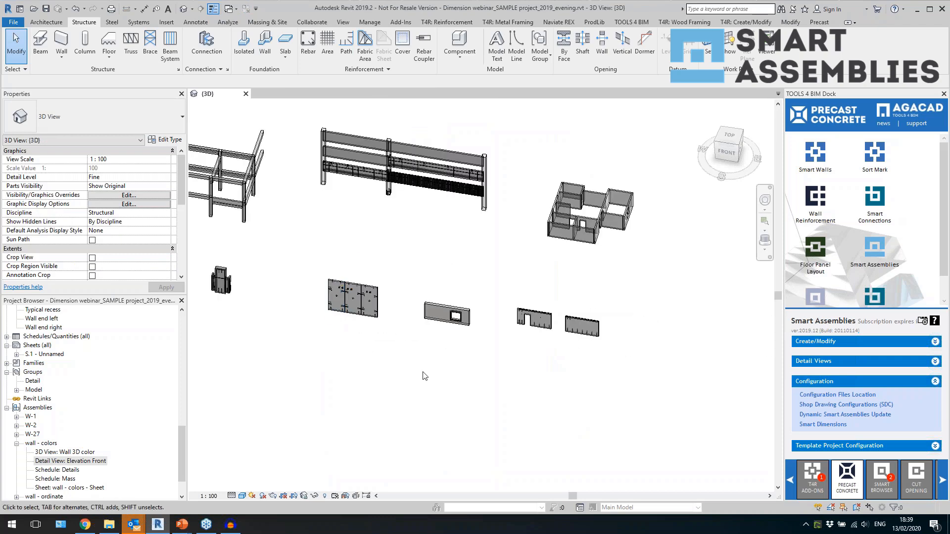
{"action": "middle_click_drag", "start_coordinate": [421, 351], "coordinate": [435, 363]}
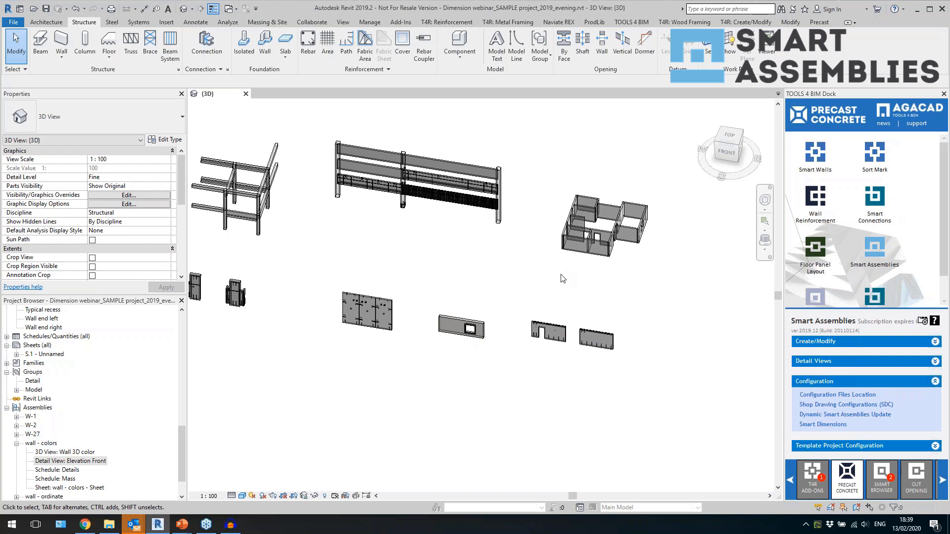
{"action": "scroll", "coordinate": [619, 217], "scroll_direction": "up", "scroll_amount": 2}
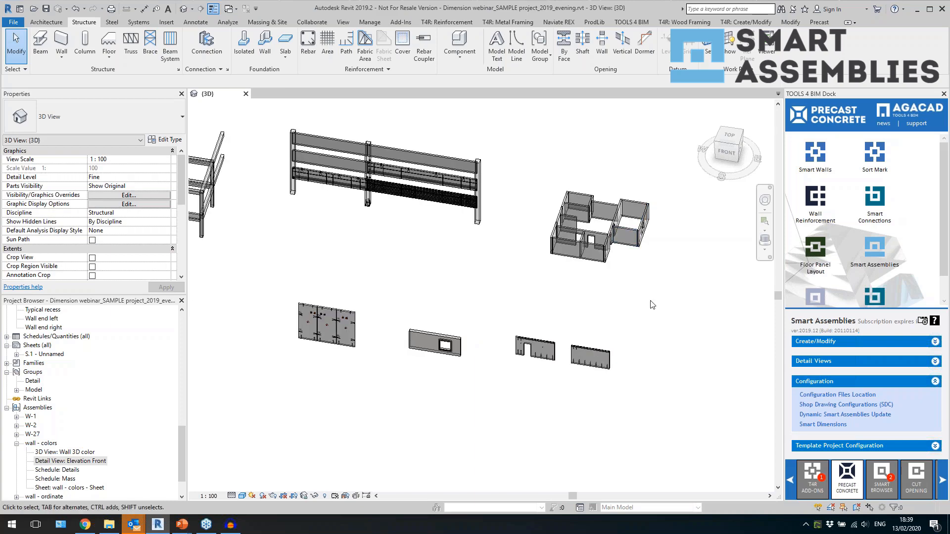
{"action": "scroll", "coordinate": [661, 201], "scroll_direction": "up", "scroll_amount": 6}
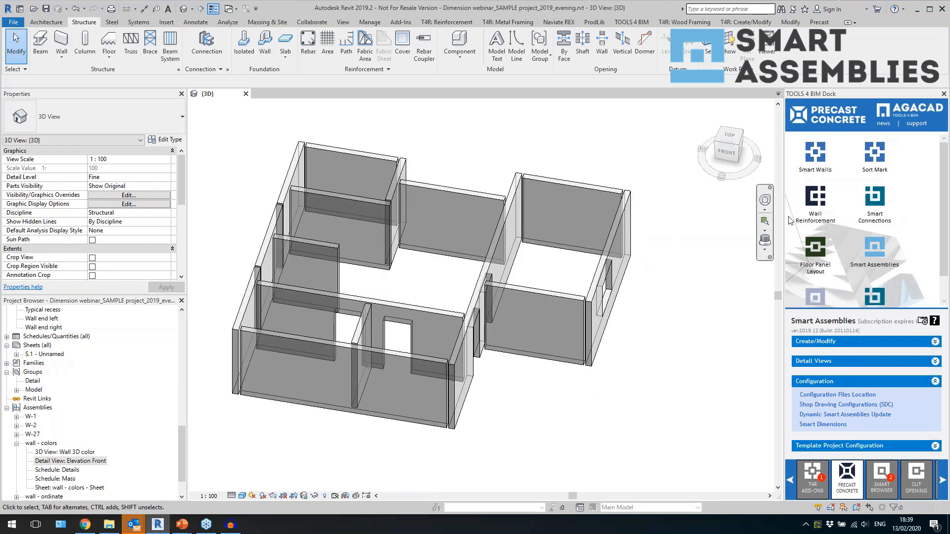
Split the long front Massive wall 200 standard wall into two segments with the Smart Walls split tools.
{"action": "left_click", "coordinate": [816, 160]}
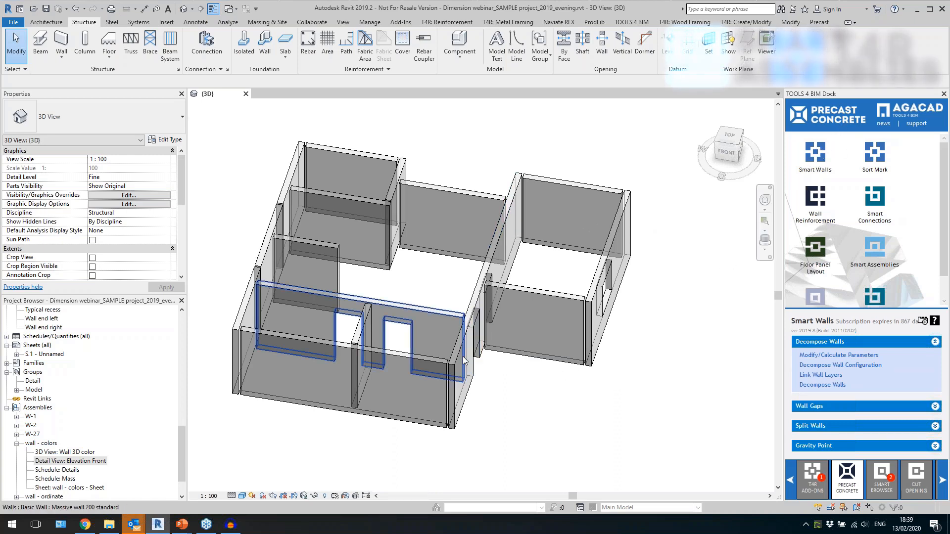
{"action": "left_click", "coordinate": [402, 421]}
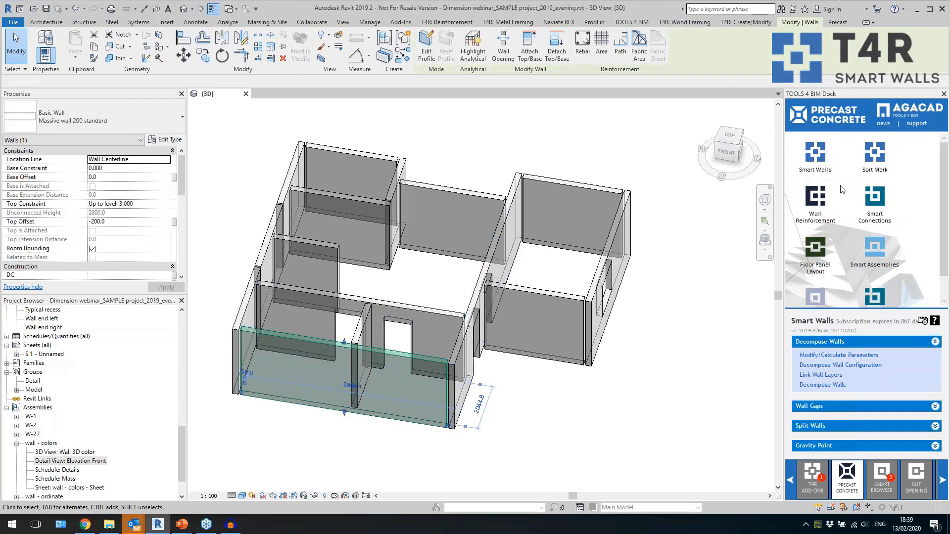
{"action": "left_click", "coordinate": [812, 427]}
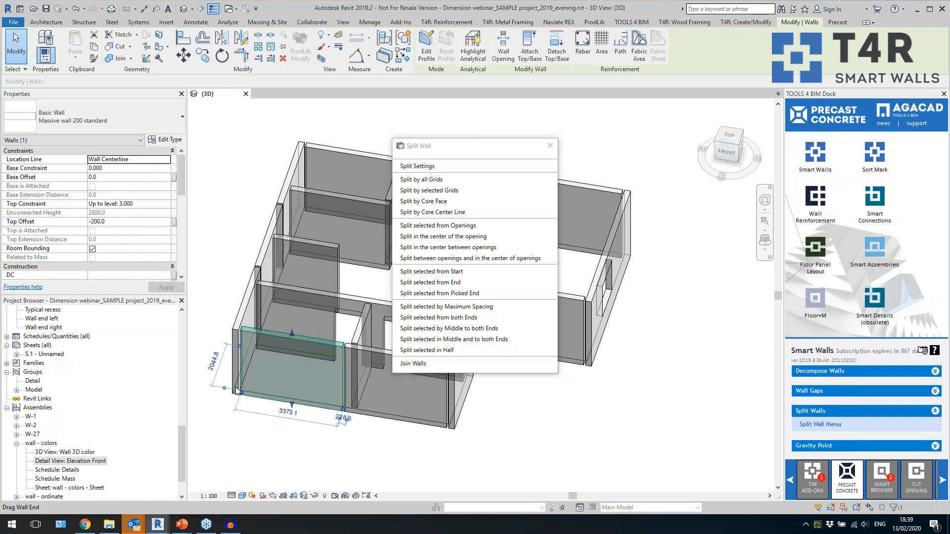
{"action": "scroll", "coordinate": [237, 392], "scroll_direction": "down", "scroll_amount": 1}
{"action": "left_click", "coordinate": [476, 425]}
Look over the available wall split options, examine the two front wall segments, and close the Split Wall window.
{"action": "scroll", "coordinate": [228, 353], "scroll_direction": "down", "scroll_amount": 1}
{"action": "middle_click_drag", "start_coordinate": [248, 353], "coordinate": [228, 355], "text": "shift"}
{"action": "left_click_drag", "start_coordinate": [472, 140], "coordinate": [616, 140]}
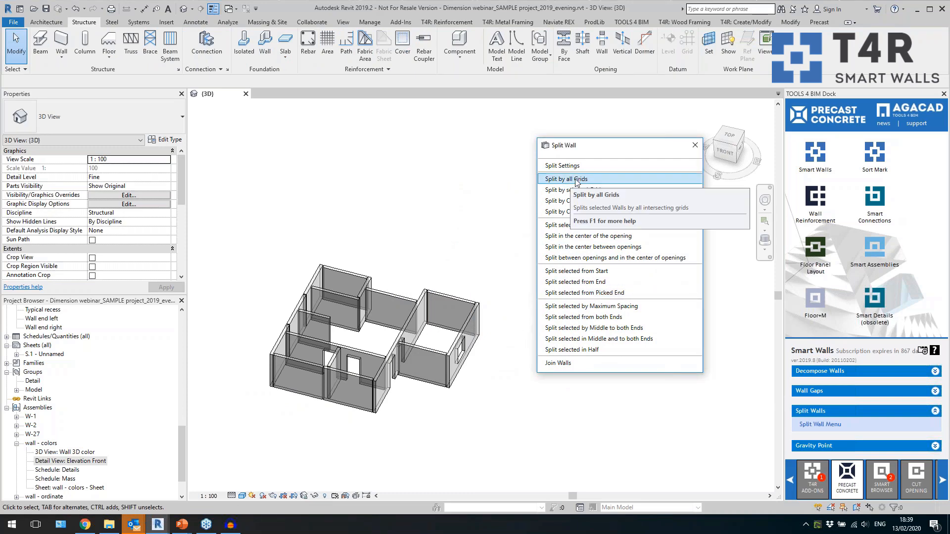
{"action": "scroll", "coordinate": [429, 375], "scroll_direction": "up", "scroll_amount": 3}
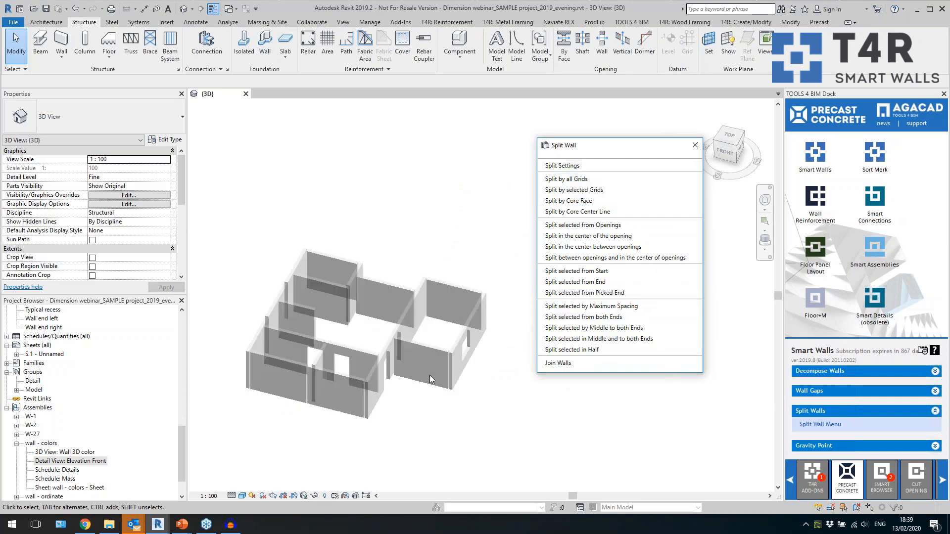
{"action": "left_click", "coordinate": [423, 426]}
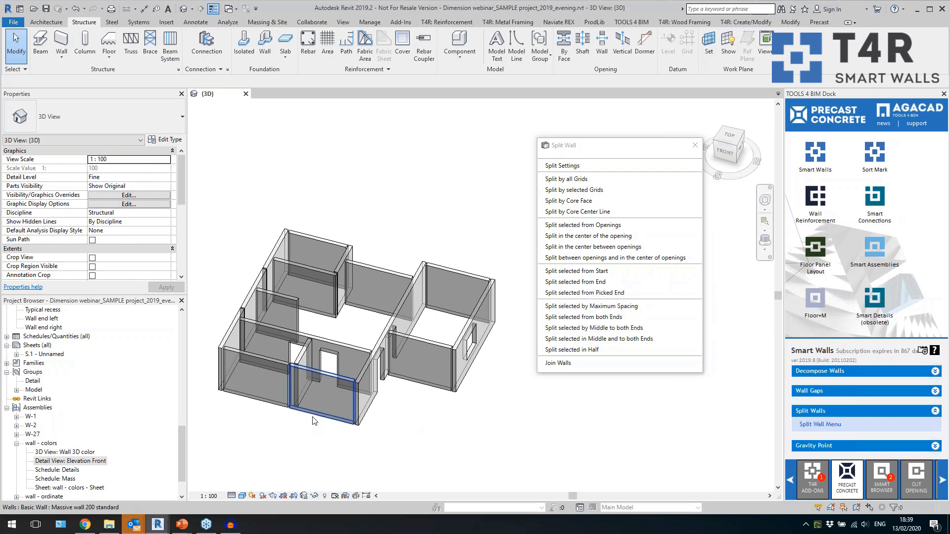
{"action": "left_click", "coordinate": [260, 404]}
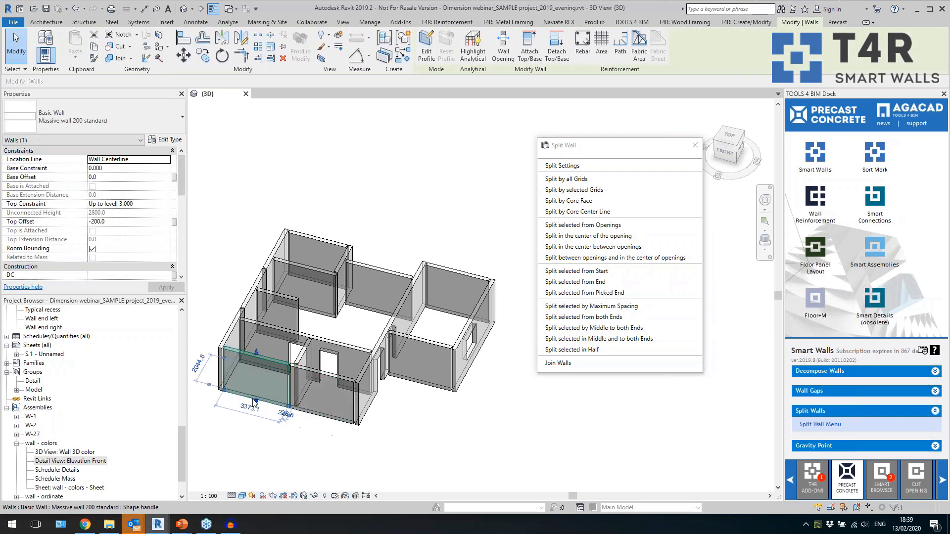
{"action": "left_click", "coordinate": [389, 425]}
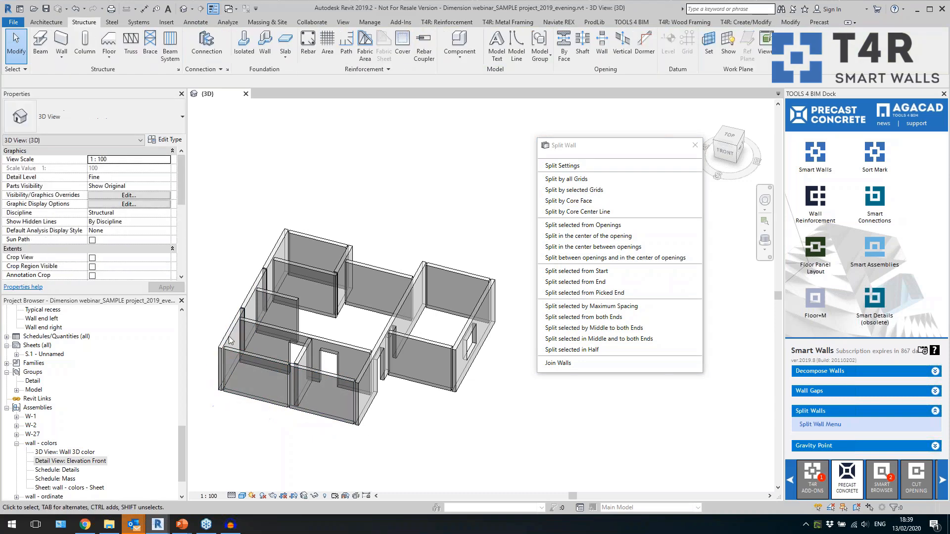
{"action": "left_click", "coordinate": [695, 146]}
Select the elements on the building's front and west side and filter the selection to Walls only.
{"action": "scroll", "coordinate": [221, 374], "scroll_direction": "up", "scroll_amount": 2}
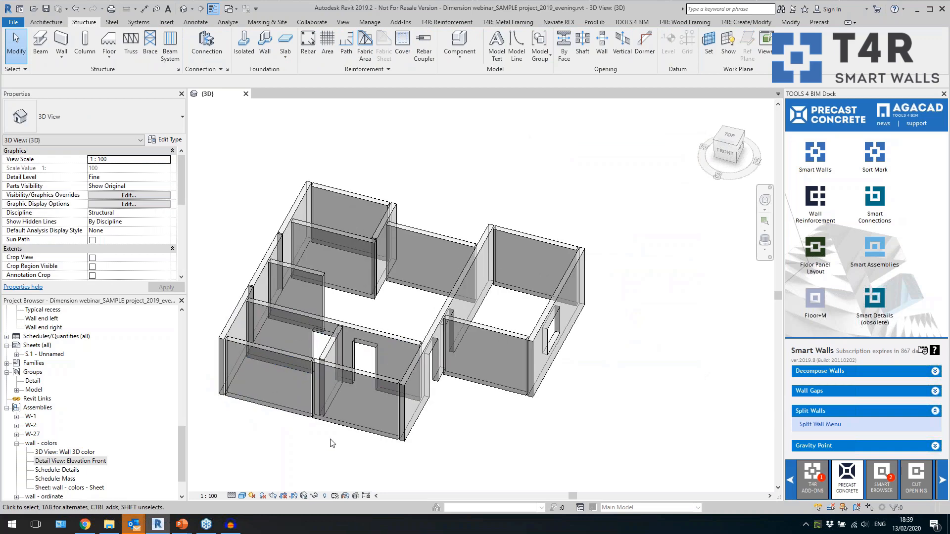
{"action": "left_click_drag", "start_coordinate": [363, 448], "coordinate": [229, 282]}
{"action": "left_click", "coordinate": [425, 44]}
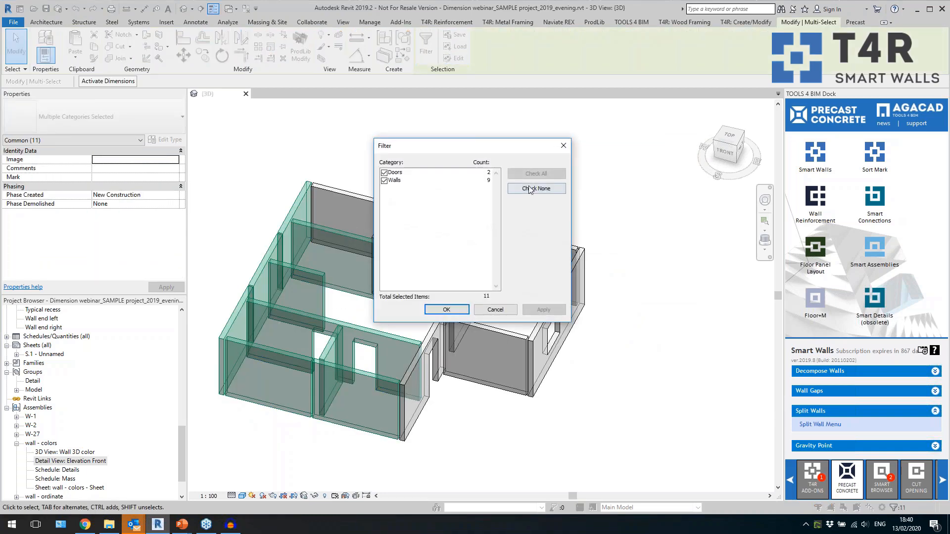
{"action": "left_click", "coordinate": [530, 191]}
{"action": "left_click", "coordinate": [384, 181]}
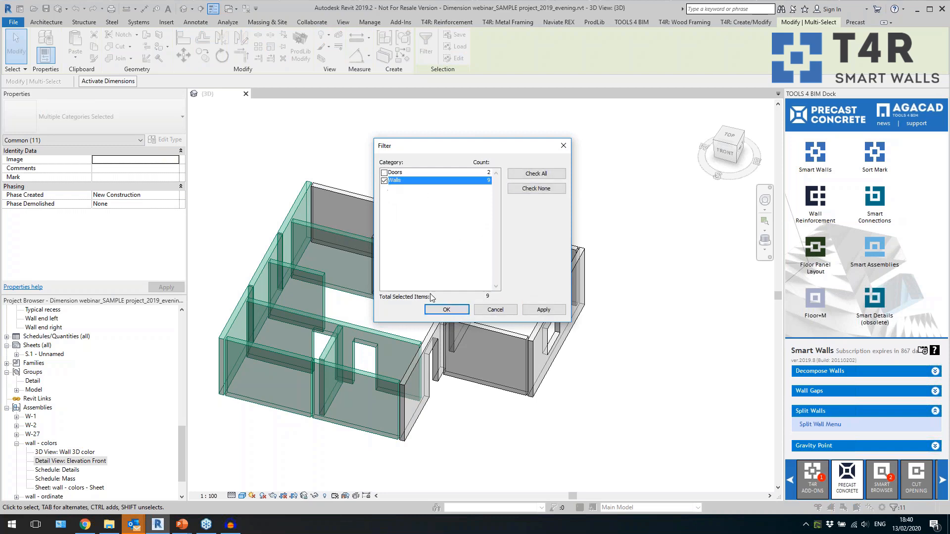
{"action": "left_click", "coordinate": [436, 311]}
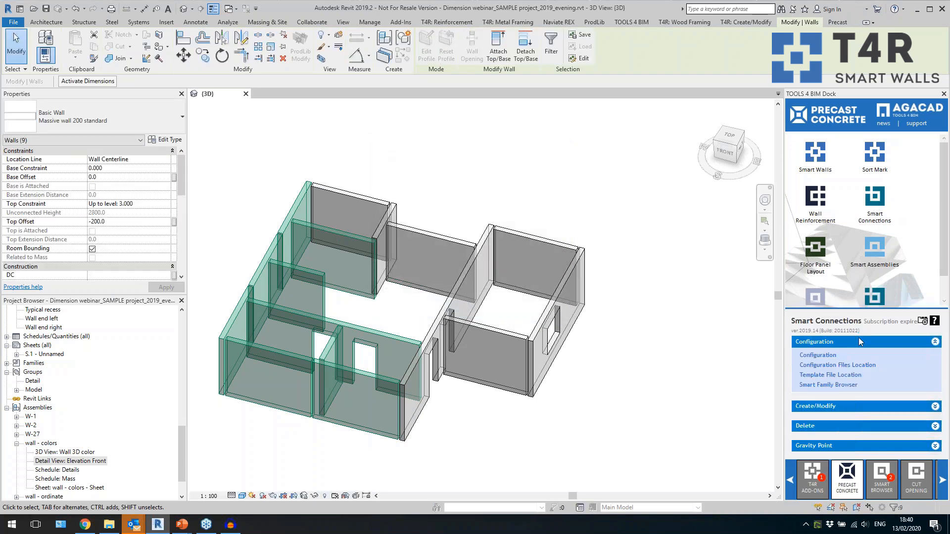
Auto-insert Smart Connections into the selected walls using the LTEND_Massive walls configuration.
{"action": "left_click", "coordinate": [838, 406]}
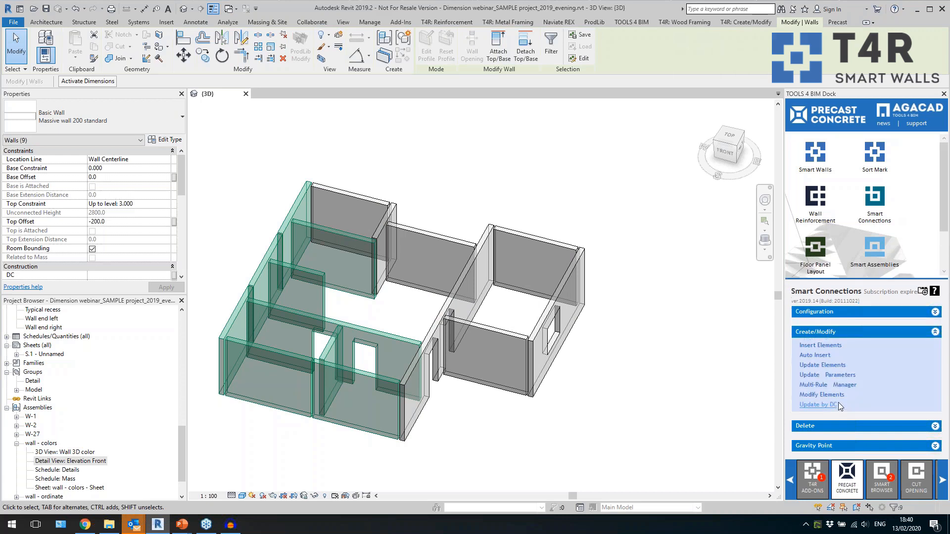
{"action": "left_click", "coordinate": [824, 356]}
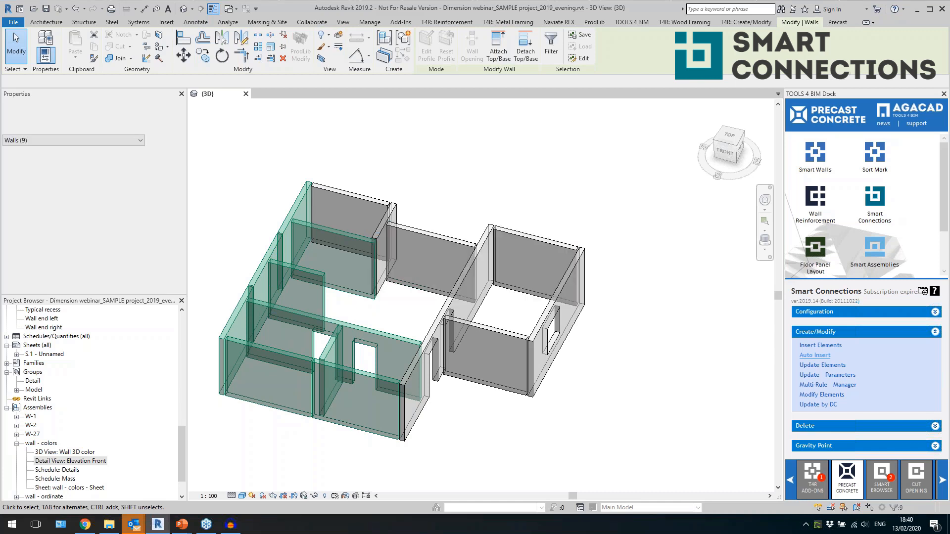
{"action": "left_click", "coordinate": [270, 431]}
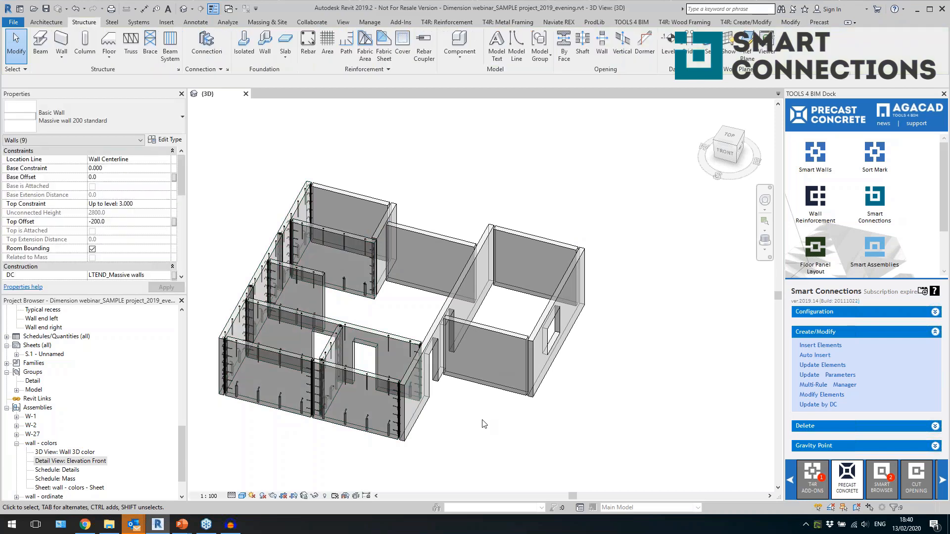
Select the walls with their inserted connections, check the Structural Connections category in the selection filter, and cancel the selection.
{"action": "left_click_drag", "start_coordinate": [198, 167], "coordinate": [465, 450]}
{"action": "left_click", "coordinate": [425, 43]}
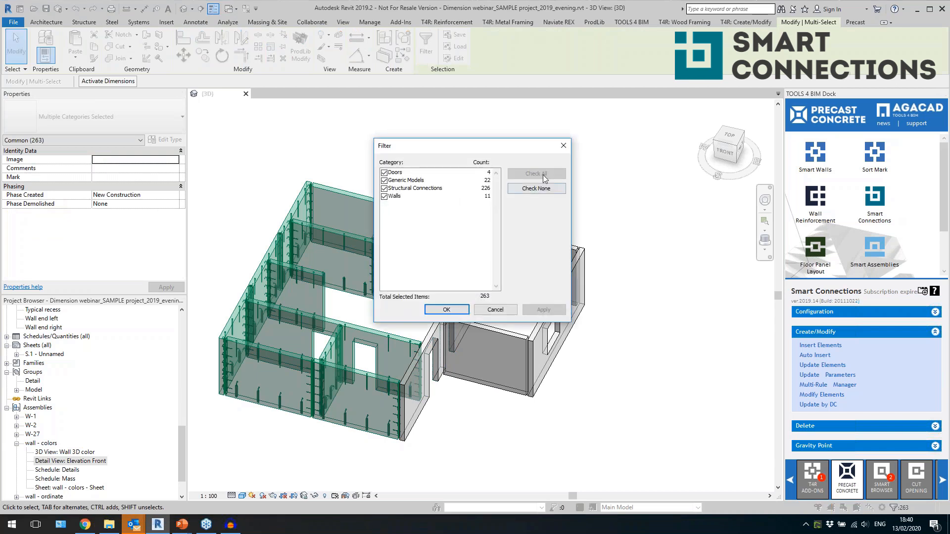
{"action": "left_click", "coordinate": [479, 188]}
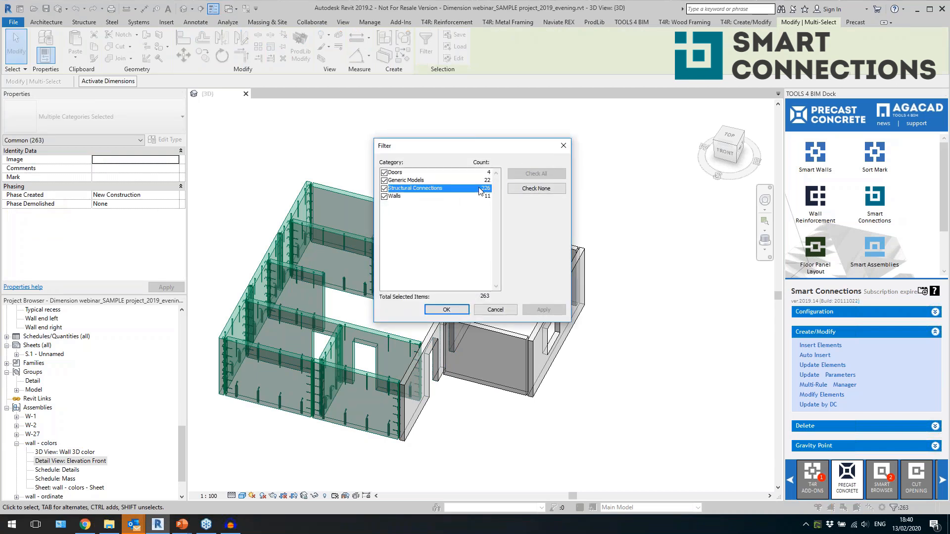
{"action": "left_click", "coordinate": [563, 146]}
{"action": "key", "text": "Escape"}
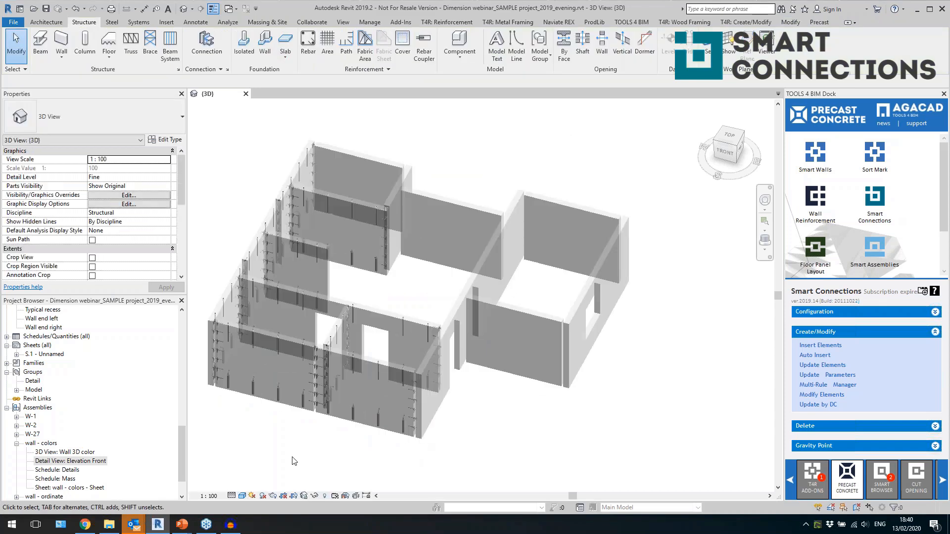
Inspect the inserted bottom tubes and top fixings in the front and interior walls, and select the long interior wall.
{"action": "scroll", "coordinate": [422, 286], "scroll_direction": "up", "scroll_amount": 4}
{"action": "scroll", "coordinate": [415, 346], "scroll_direction": "up", "scroll_amount": 5}
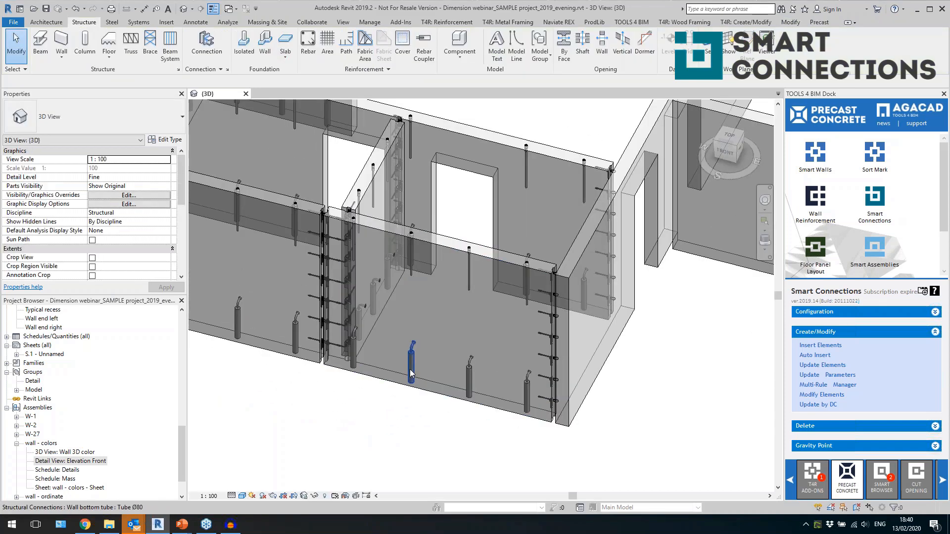
{"action": "left_click", "coordinate": [410, 367]}
{"action": "middle_click_drag", "start_coordinate": [436, 337], "coordinate": [471, 379], "text": "shift"}
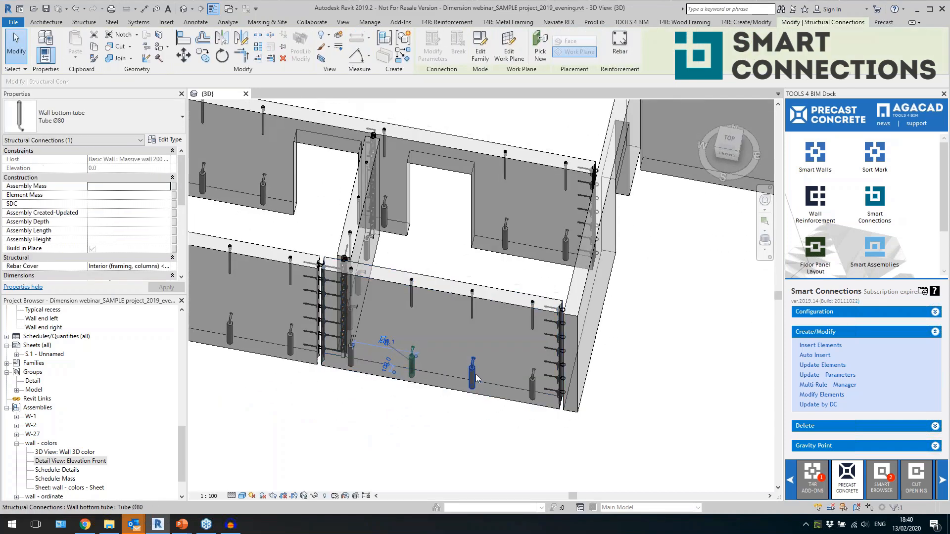
{"action": "left_click", "coordinate": [476, 313]}
{"action": "middle_click_drag", "start_coordinate": [510, 351], "coordinate": [490, 237], "text": "shift"}
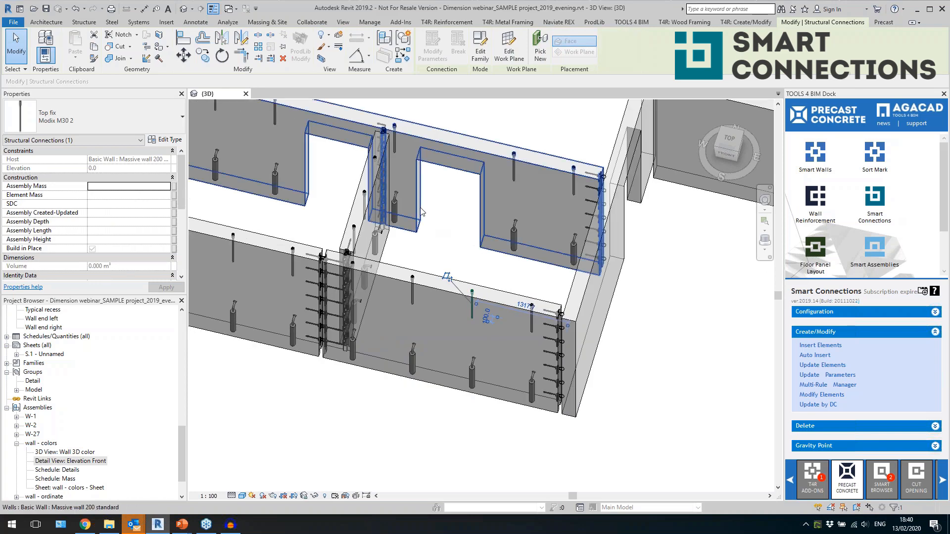
{"action": "left_click", "coordinate": [513, 238]}
{"action": "middle_click_drag", "start_coordinate": [491, 358], "coordinate": [422, 298], "text": "shift"}
{"action": "left_click", "coordinate": [433, 143]}
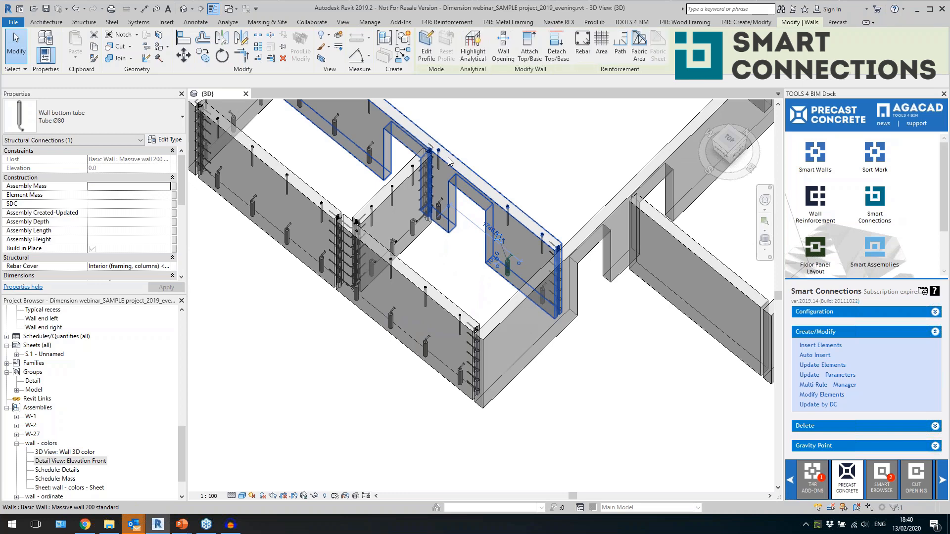
Examine the loop connection where the short interior wall meets the long interior wall, viewing the joint from above.
{"action": "scroll", "coordinate": [433, 143], "scroll_direction": "up", "scroll_amount": 1}
{"action": "scroll", "coordinate": [433, 143], "scroll_direction": "up", "scroll_amount": 2}
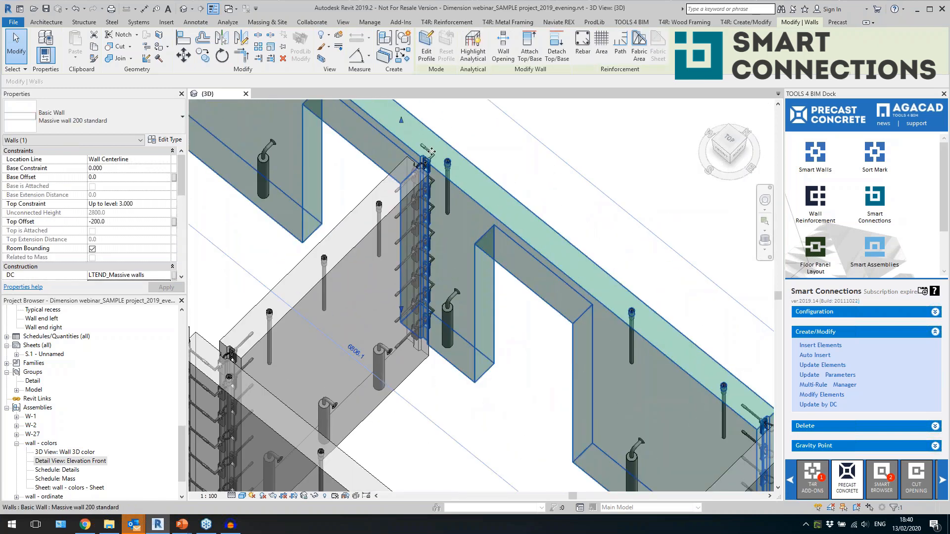
{"action": "left_click", "coordinate": [424, 162]}
{"action": "middle_click_drag", "start_coordinate": [448, 198], "coordinate": [510, 297], "text": "shift"}
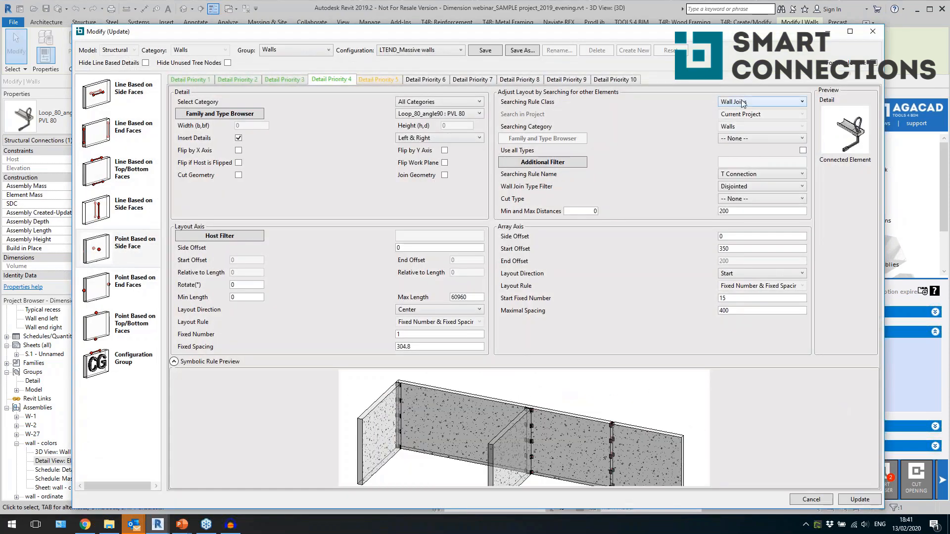
Review the searching rule class and searching rule name options for Detail Priority 4 in the LTEND_Massive walls configuration.
{"action": "left_click", "coordinate": [742, 102]}
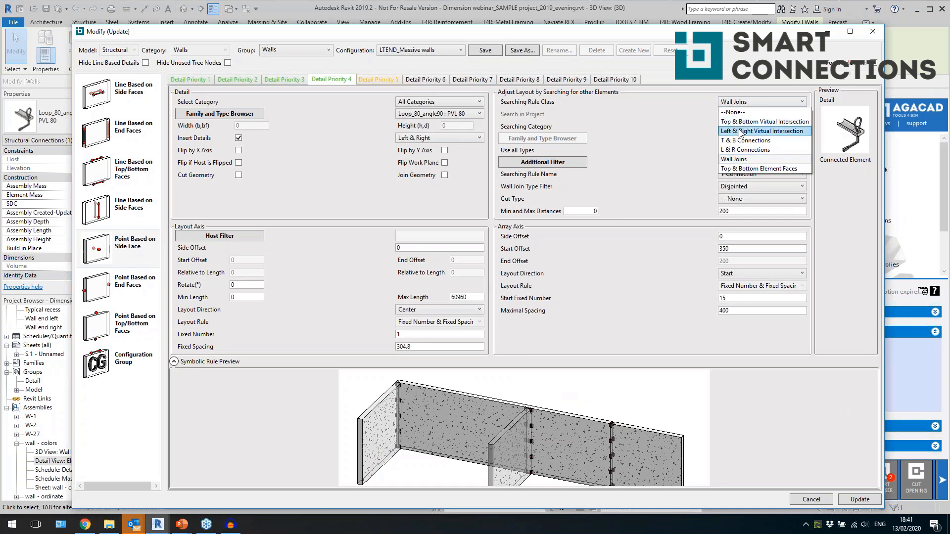
{"action": "left_click", "coordinate": [740, 159]}
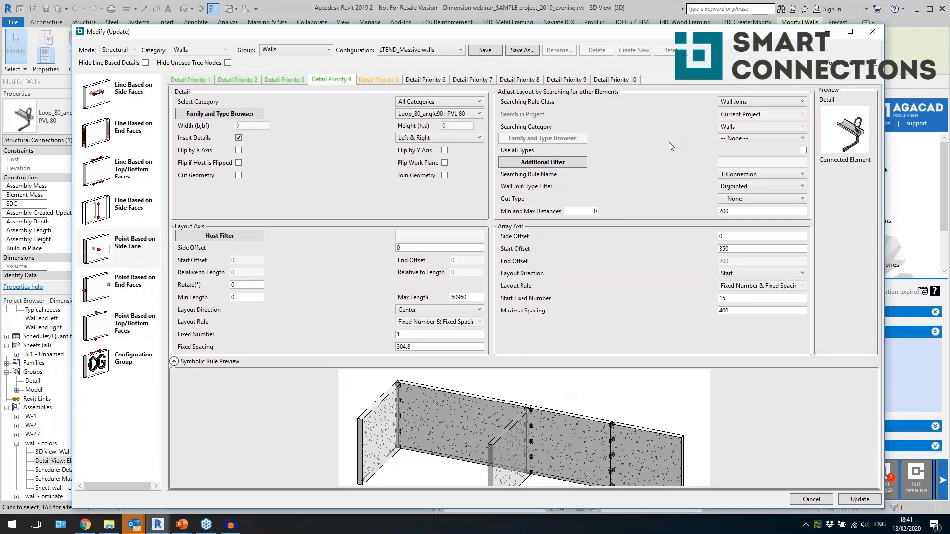
{"action": "left_click", "coordinate": [746, 176]}
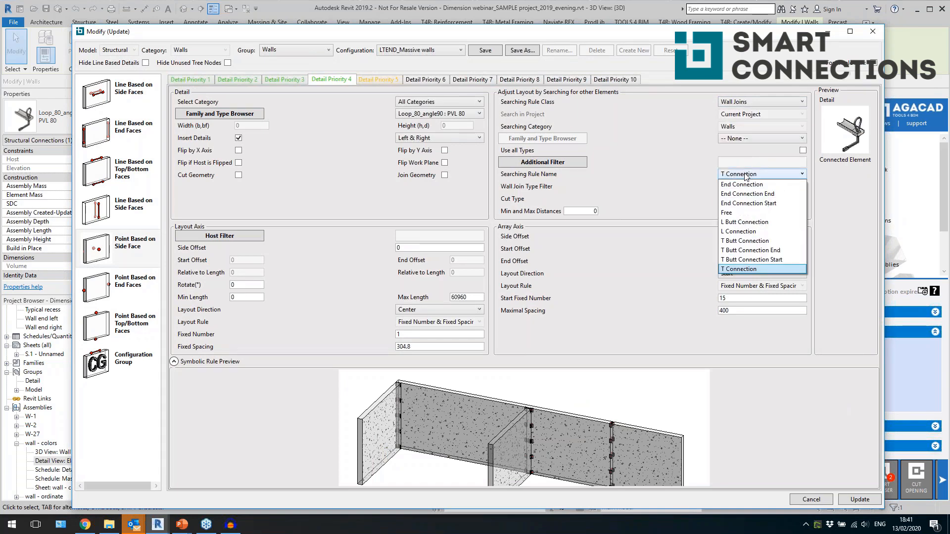
{"action": "left_click", "coordinate": [745, 270]}
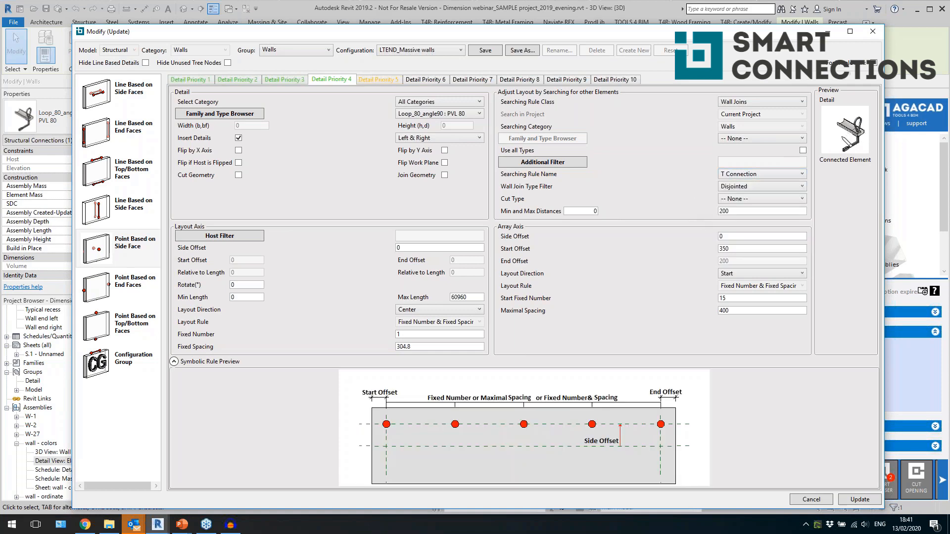
Look through the detail priorities for Point Based on Side Face and End Faces, and close the Modify window without updating.
{"action": "left_click", "coordinate": [291, 81]}
{"action": "left_click", "coordinate": [242, 84]}
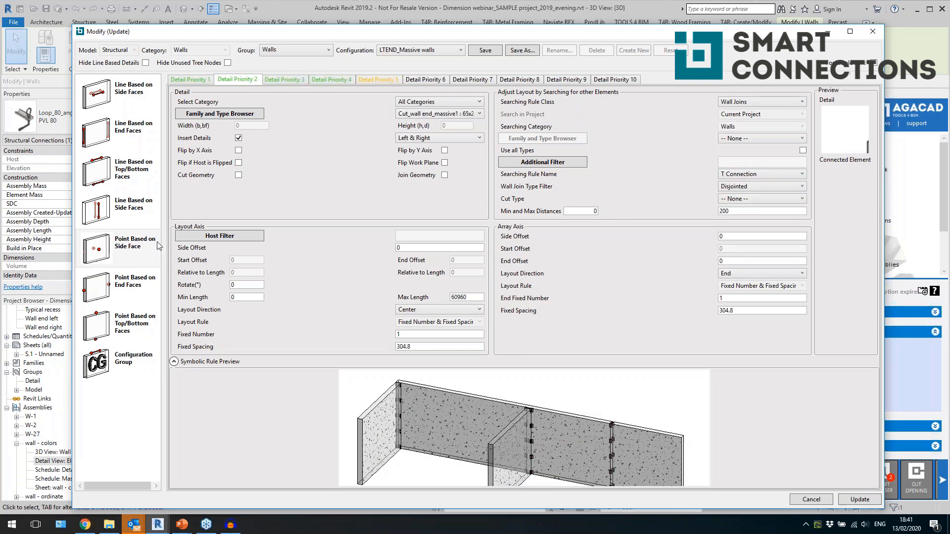
{"action": "left_click", "coordinate": [132, 289]}
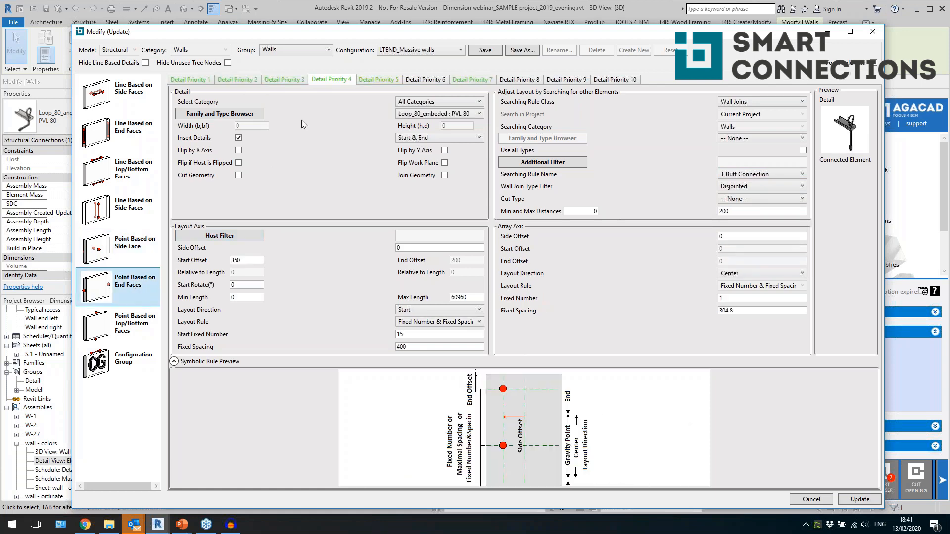
{"action": "left_click", "coordinate": [292, 80]}
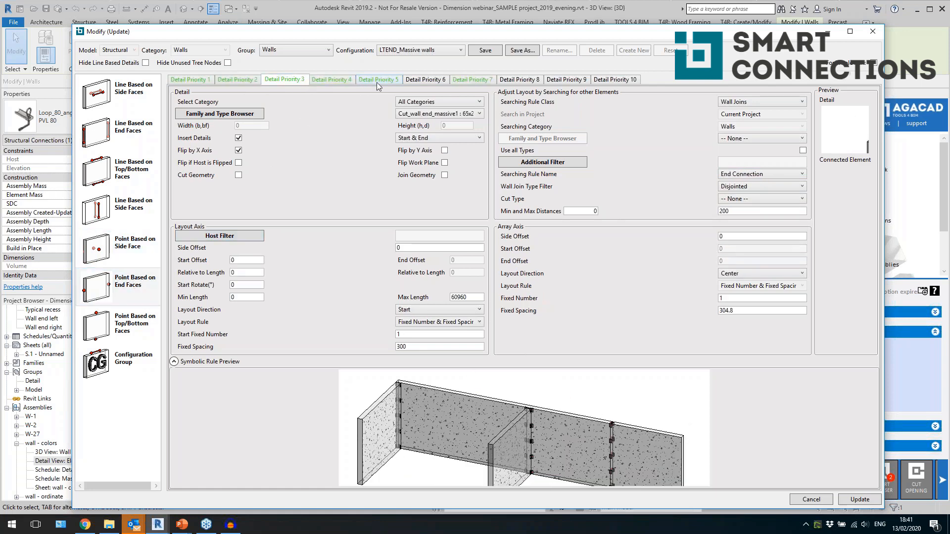
{"action": "left_click", "coordinate": [343, 82]}
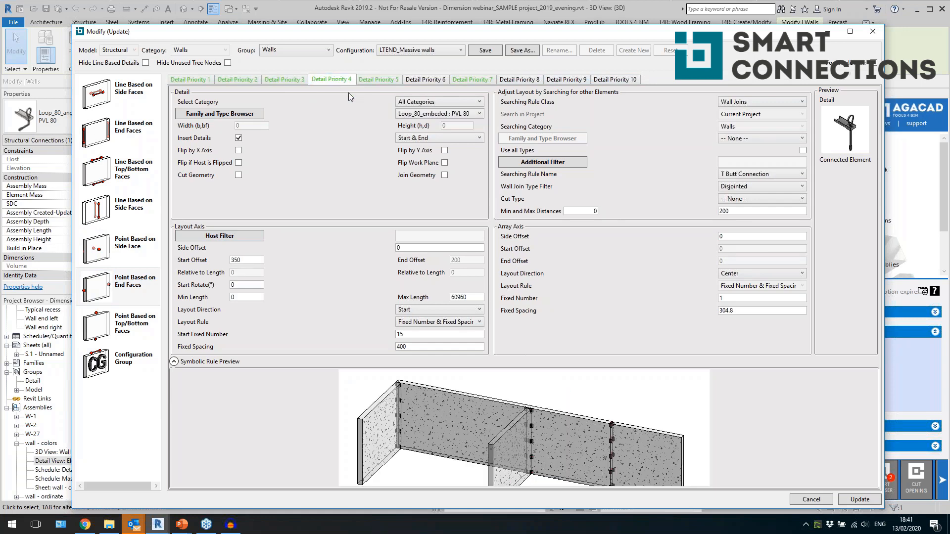
{"action": "left_click", "coordinate": [470, 80]}
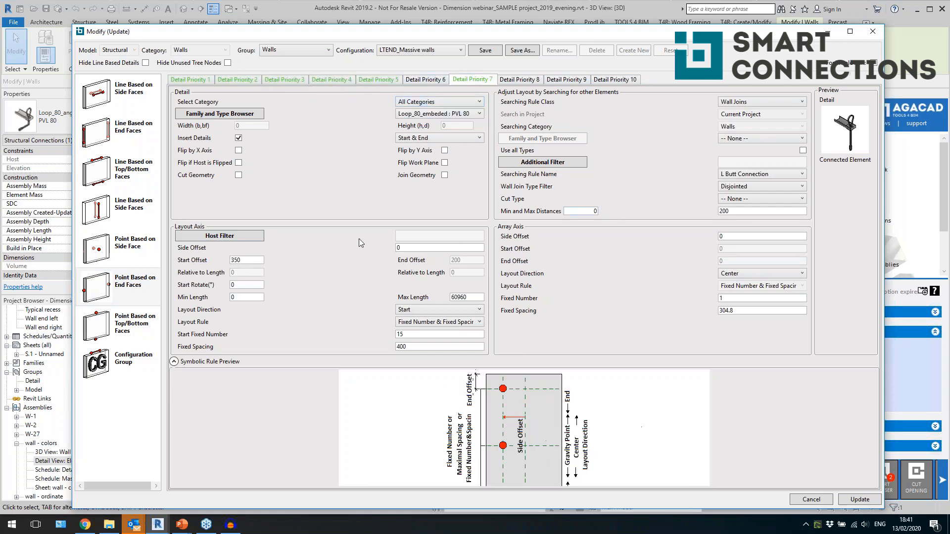
{"action": "left_click", "coordinate": [876, 38]}
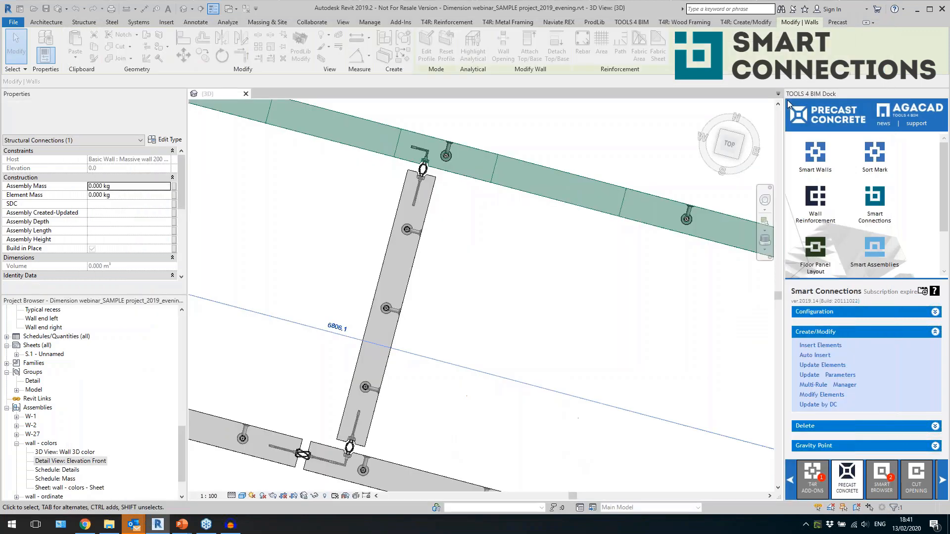
Copy the short interior wall 2000 mm toward the building's west side, between the front wall and the long interior wall.
{"action": "left_click", "coordinate": [427, 181]}
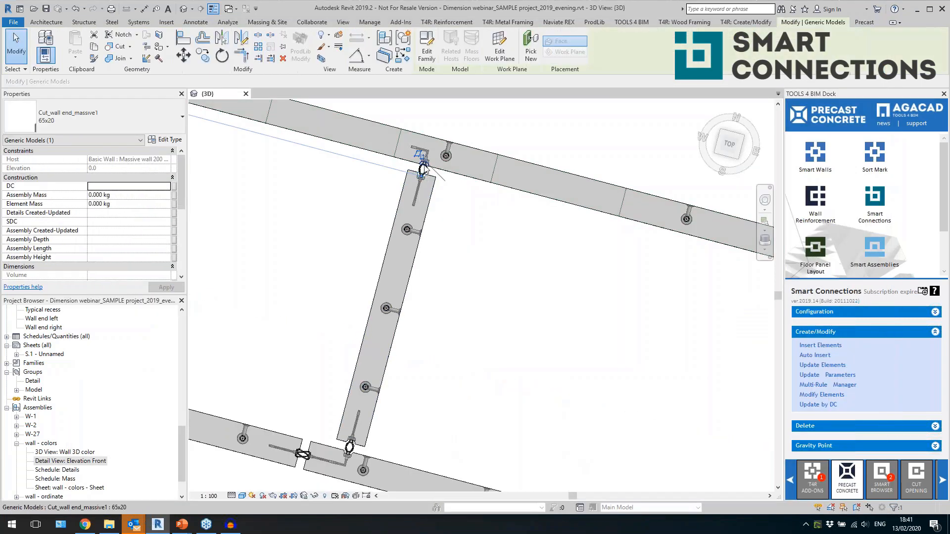
{"action": "left_click", "coordinate": [419, 252]}
{"action": "left_click", "coordinate": [414, 266]}
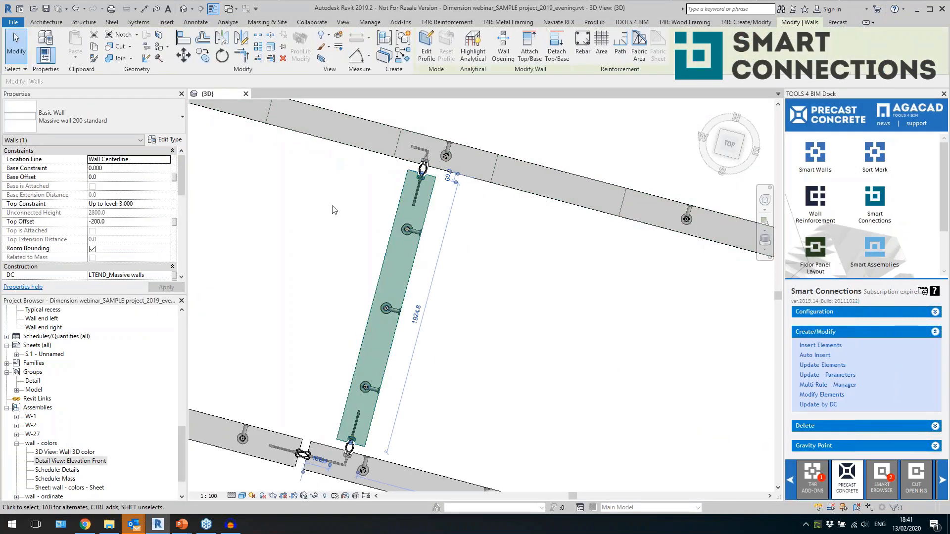
{"action": "scroll", "coordinate": [331, 208], "scroll_direction": "down", "scroll_amount": 4}
{"action": "middle_click_drag", "start_coordinate": [333, 209], "coordinate": [406, 253], "text": "shift"}
{"action": "left_click", "coordinate": [202, 55]}
{"action": "left_click", "coordinate": [478, 447]}
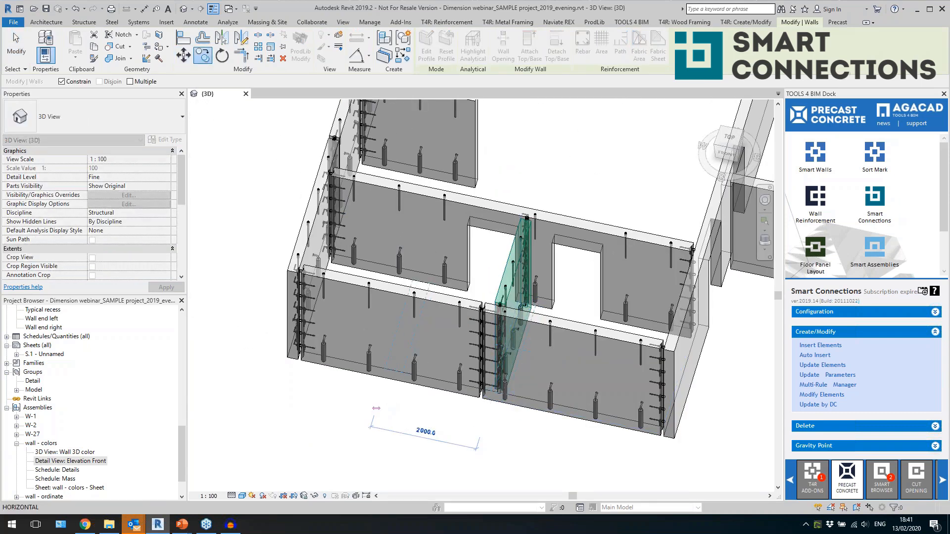
{"action": "left_click", "coordinate": [377, 412]}
{"action": "key", "text": "Escape"}
{"action": "key", "text": "Escape"}
Update the long interior wall's connections to include the copied wall, and inspect the loops at their T-joint.
{"action": "left_click", "coordinate": [485, 211]}
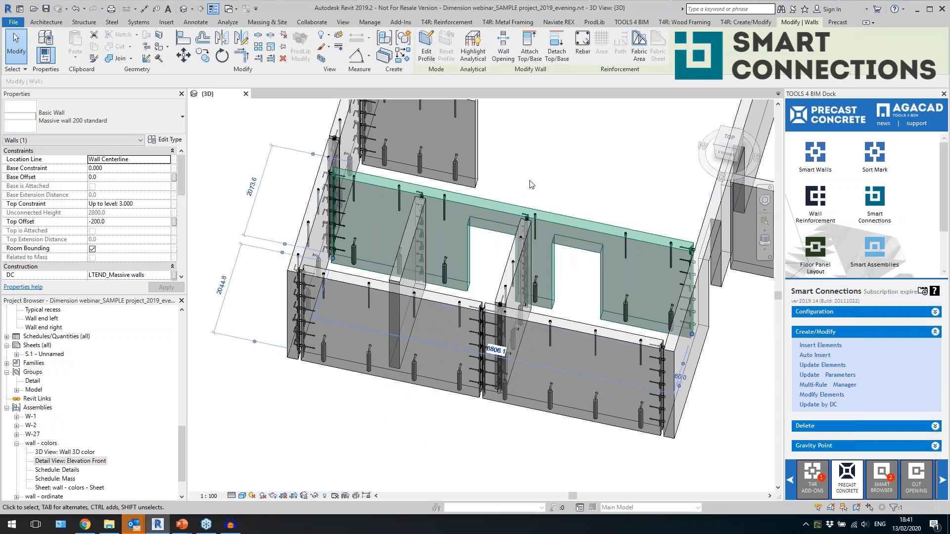
{"action": "scroll", "coordinate": [410, 191], "scroll_direction": "up", "scroll_amount": 5}
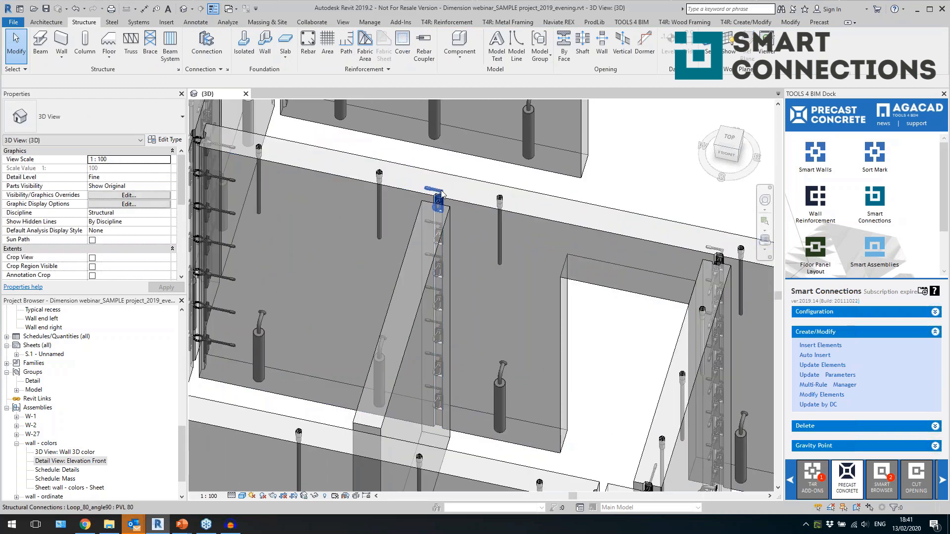
{"action": "left_click", "coordinate": [438, 198]}
{"action": "middle_click_drag", "start_coordinate": [495, 243], "coordinate": [512, 308], "text": "shift"}
{"action": "left_click", "coordinate": [435, 275]}
{"action": "scroll", "coordinate": [435, 275], "scroll_direction": "down", "scroll_amount": 3}
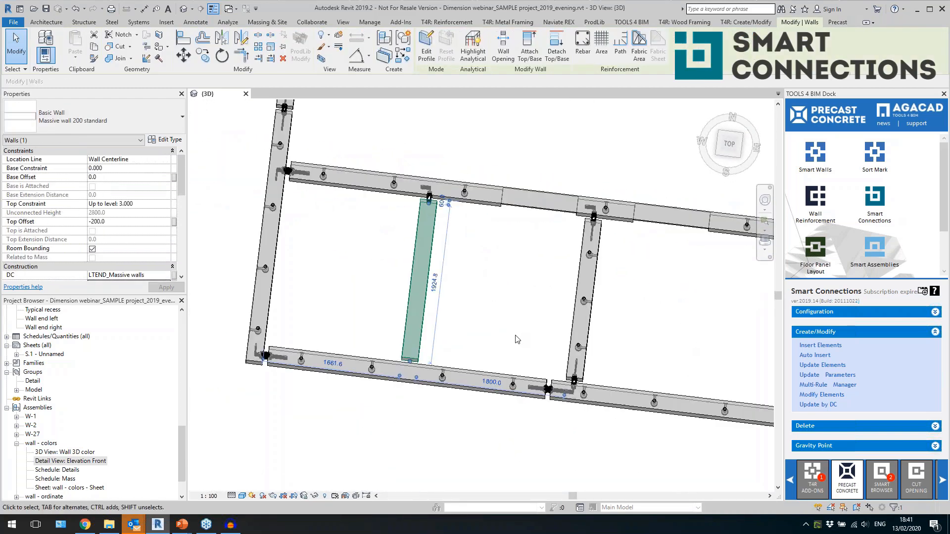
Examine the loop connections at the building's southwest corner and at the butt joint in the west wall, and clear the selection.
{"action": "scroll", "coordinate": [281, 360], "scroll_direction": "up", "scroll_amount": 2}
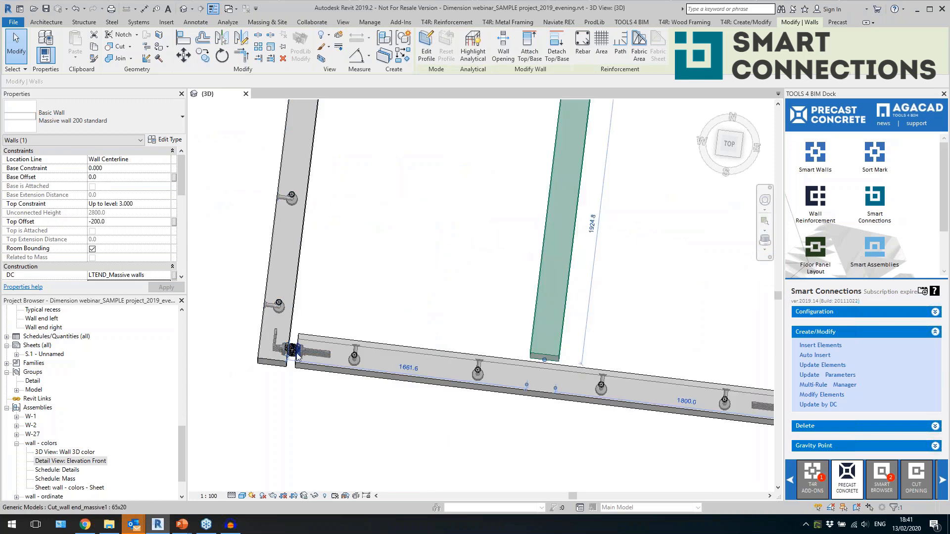
{"action": "left_click", "coordinate": [279, 350]}
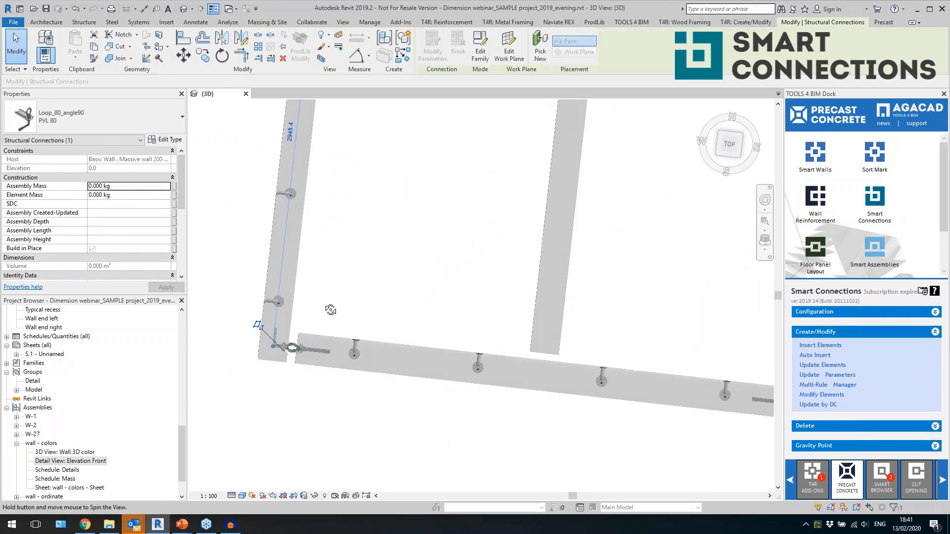
{"action": "scroll", "coordinate": [281, 363], "scroll_direction": "down", "scroll_amount": 2}
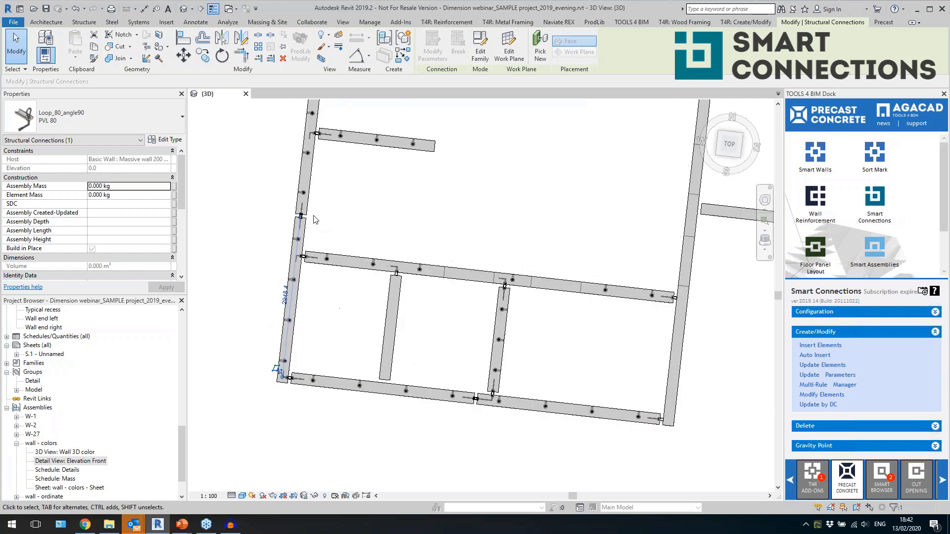
{"action": "scroll", "coordinate": [299, 228], "scroll_direction": "up", "scroll_amount": 5}
{"action": "left_click", "coordinate": [302, 232]}
{"action": "scroll", "coordinate": [312, 252], "scroll_direction": "up", "scroll_amount": 1}
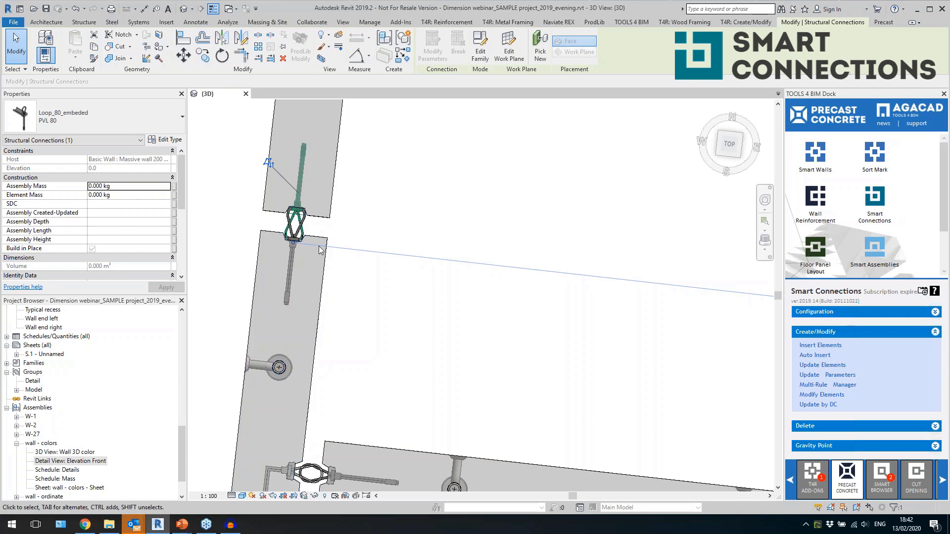
{"action": "scroll", "coordinate": [302, 260], "scroll_direction": "down", "scroll_amount": 5}
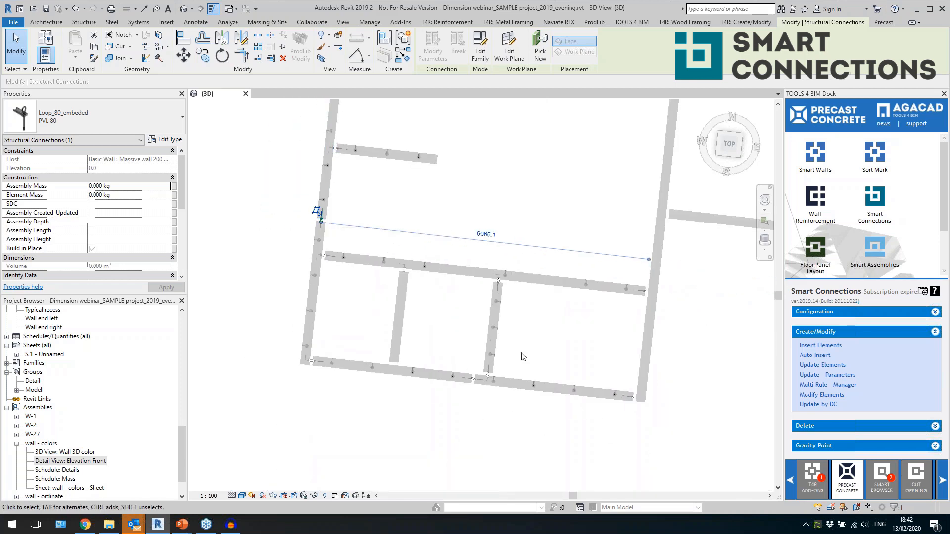
{"action": "middle_click_drag", "start_coordinate": [537, 357], "coordinate": [583, 322], "text": "shift"}
{"action": "key", "text": "Escape"}
Auto-insert the Spandrel corbel bearing connections into the bare 230 Spandrel wall directly above the lowest one, and clear the selection.
{"action": "scroll", "coordinate": [507, 248], "scroll_direction": "down", "scroll_amount": 2}
{"action": "scroll", "coordinate": [594, 338], "scroll_direction": "down", "scroll_amount": 2}
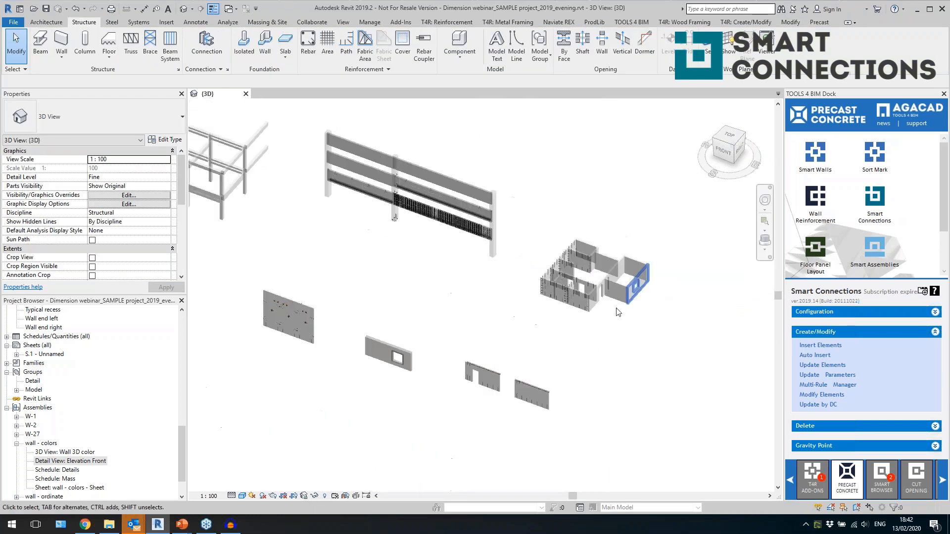
{"action": "scroll", "coordinate": [328, 187], "scroll_direction": "up", "scroll_amount": 5}
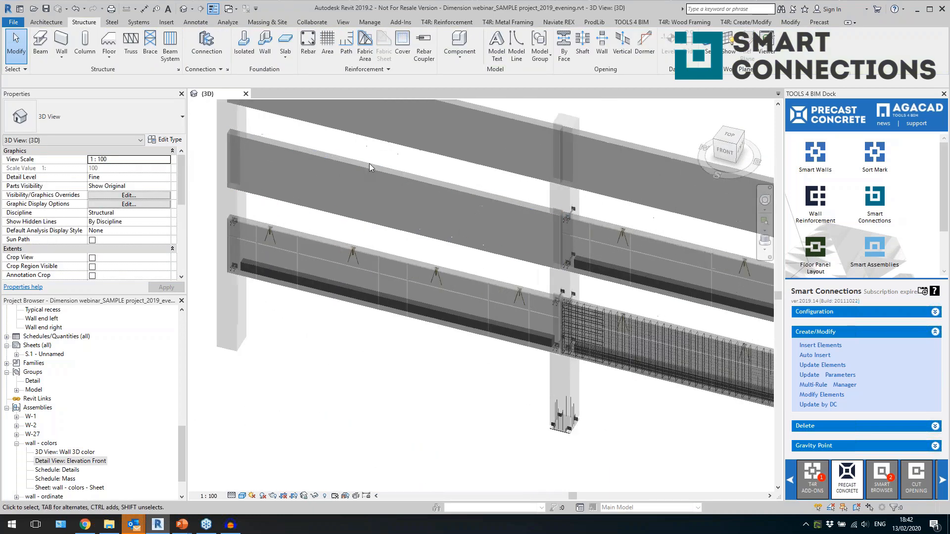
{"action": "left_click", "coordinate": [489, 259]}
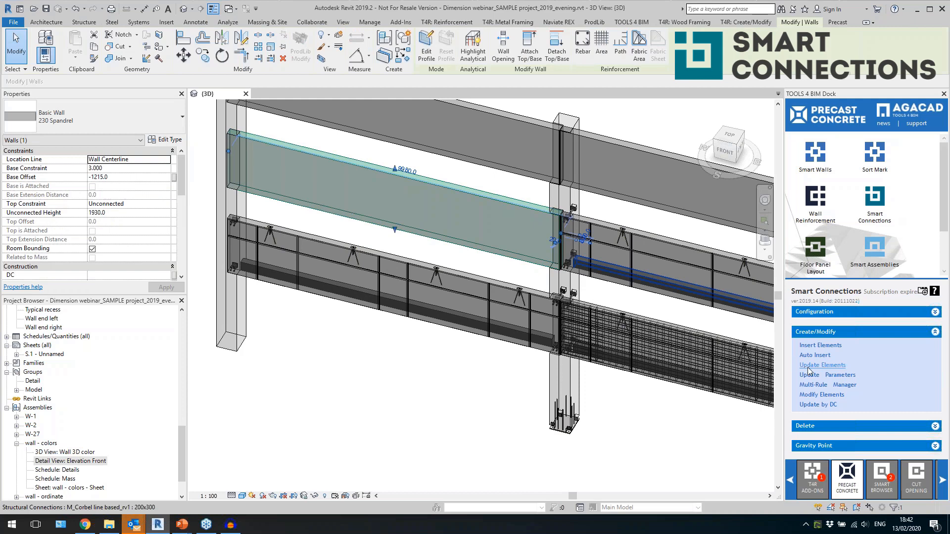
{"action": "left_click", "coordinate": [812, 356]}
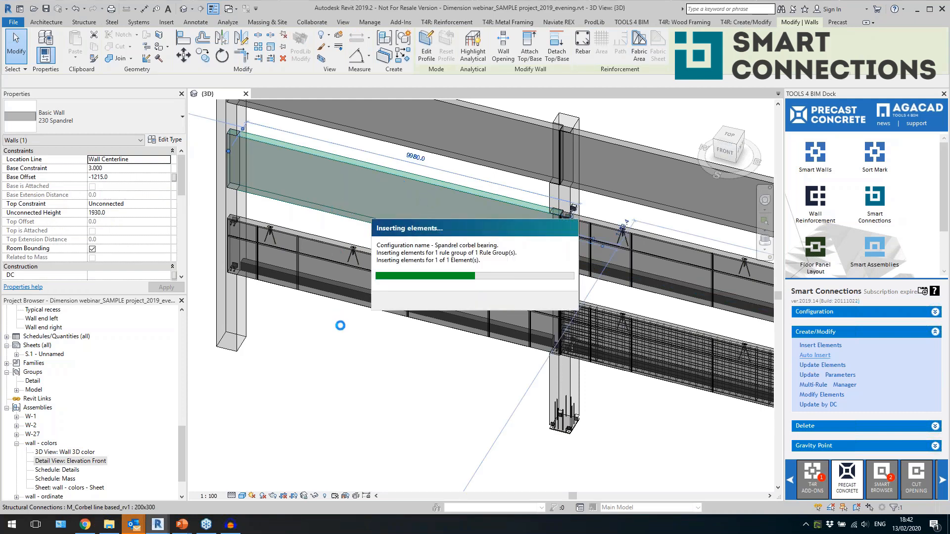
{"action": "key", "text": "Escape"}
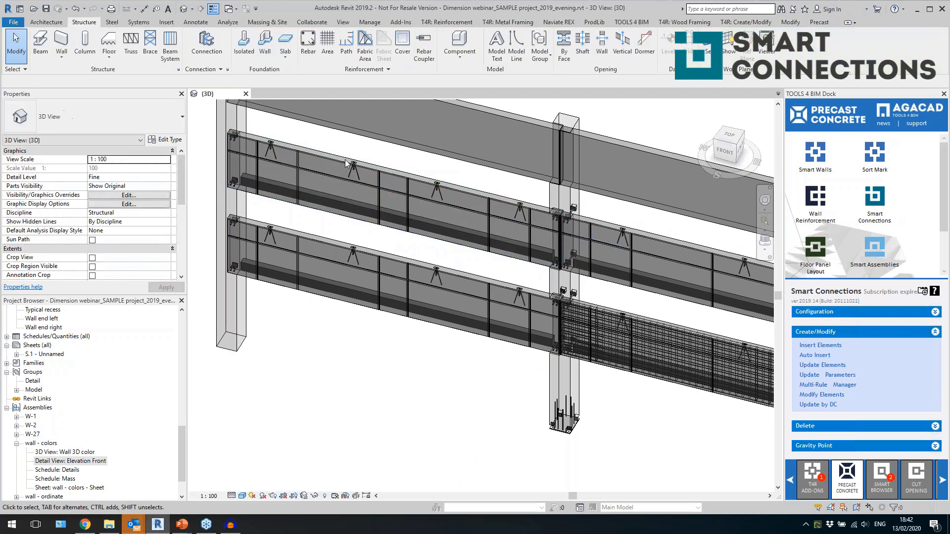
Inspect the edge reveal cut and other inserted details on the spandrel wall, and clear the selection.
{"action": "scroll", "coordinate": [366, 177], "scroll_direction": "up", "scroll_amount": 5}
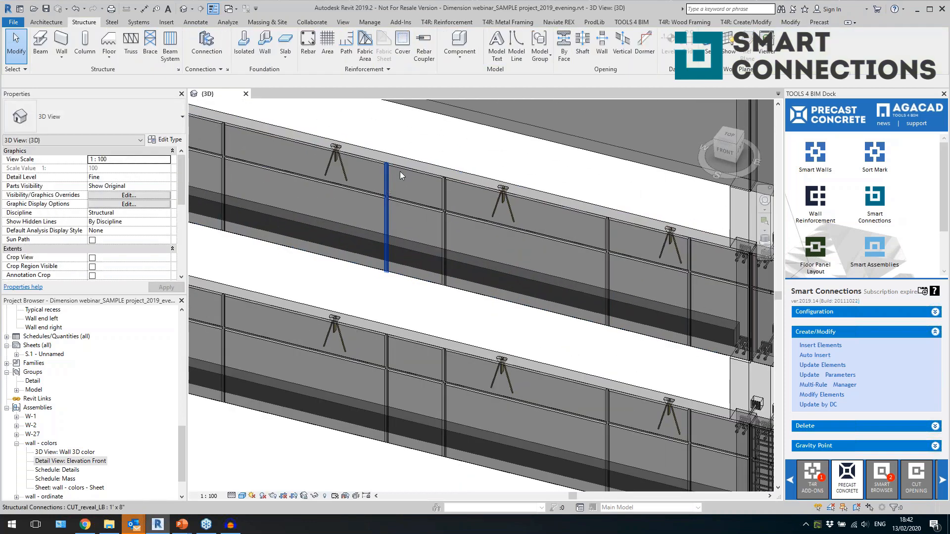
{"action": "left_click", "coordinate": [402, 169]}
{"action": "scroll", "coordinate": [404, 165], "scroll_direction": "down", "scroll_amount": 3}
{"action": "left_click", "coordinate": [404, 164]}
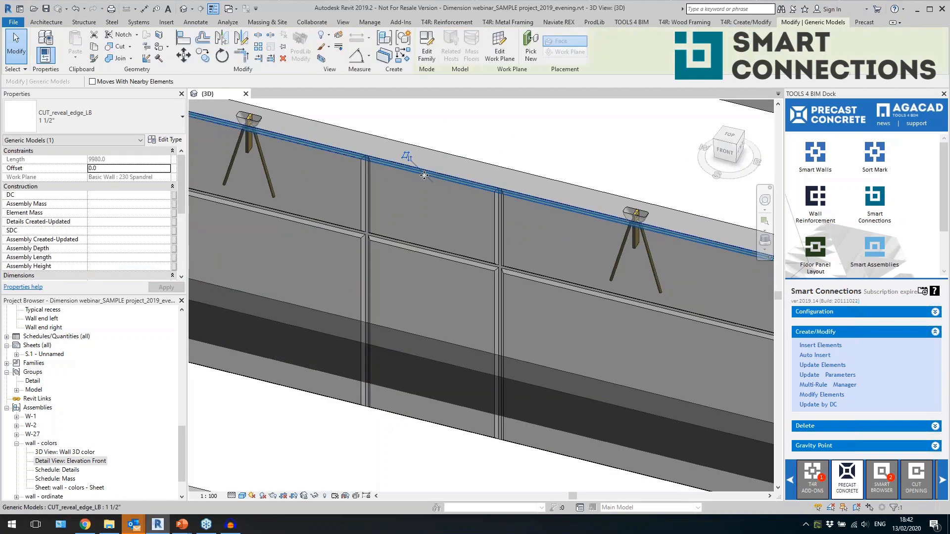
{"action": "scroll", "coordinate": [470, 234], "scroll_direction": "down", "scroll_amount": 2}
{"action": "key", "text": "Escape"}
{"action": "scroll", "coordinate": [451, 231], "scroll_direction": "down", "scroll_amount": 3}
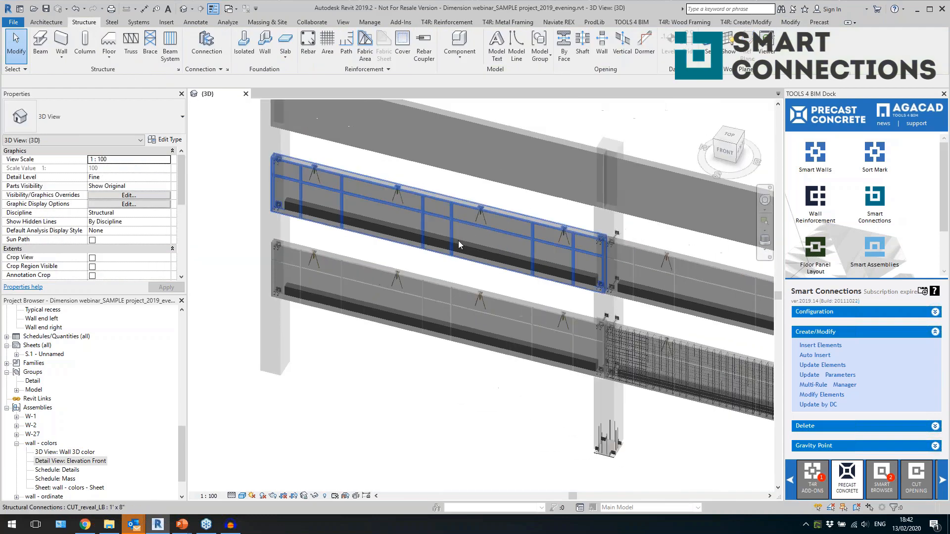
Inspect the spandrel rod with socket and the threaded spandrel plate where the lowest spandrels meet the middle column, and clear the selection.
{"action": "left_click", "coordinate": [504, 253]}
{"action": "key", "text": "Escape"}
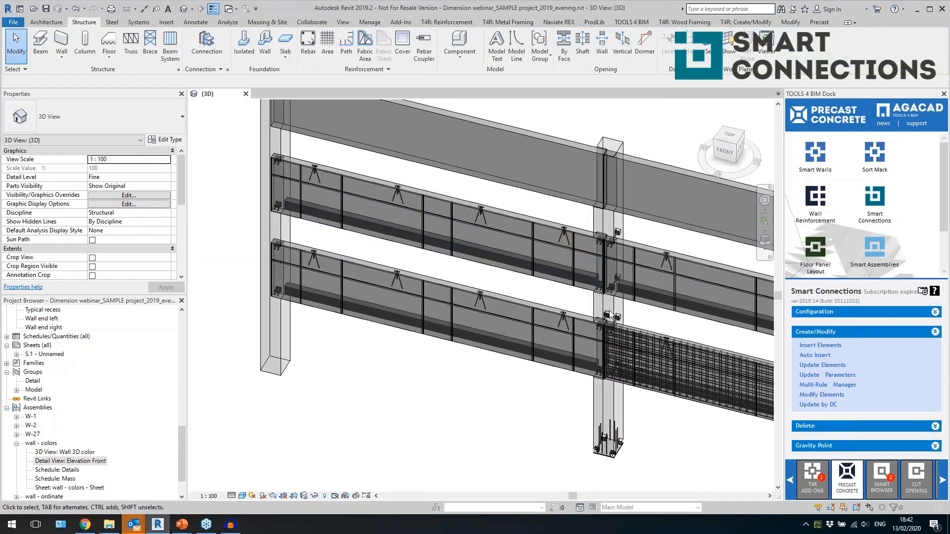
{"action": "scroll", "coordinate": [647, 347], "scroll_direction": "up", "scroll_amount": 4}
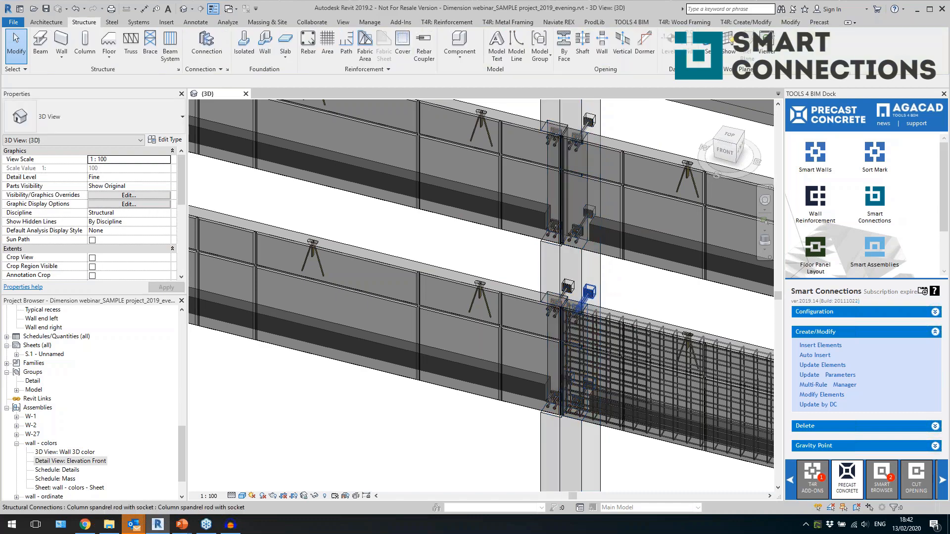
{"action": "left_click", "coordinate": [587, 297]}
{"action": "scroll", "coordinate": [568, 332], "scroll_direction": "up", "scroll_amount": 4}
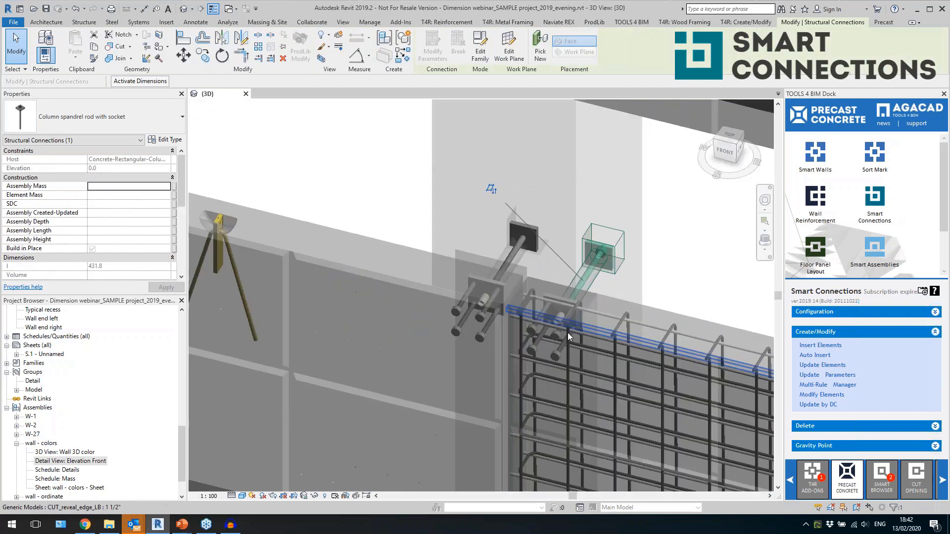
{"action": "left_click", "coordinate": [560, 346]}
{"action": "scroll", "coordinate": [560, 345], "scroll_direction": "down", "scroll_amount": 3}
{"action": "scroll", "coordinate": [594, 317], "scroll_direction": "down", "scroll_amount": 3}
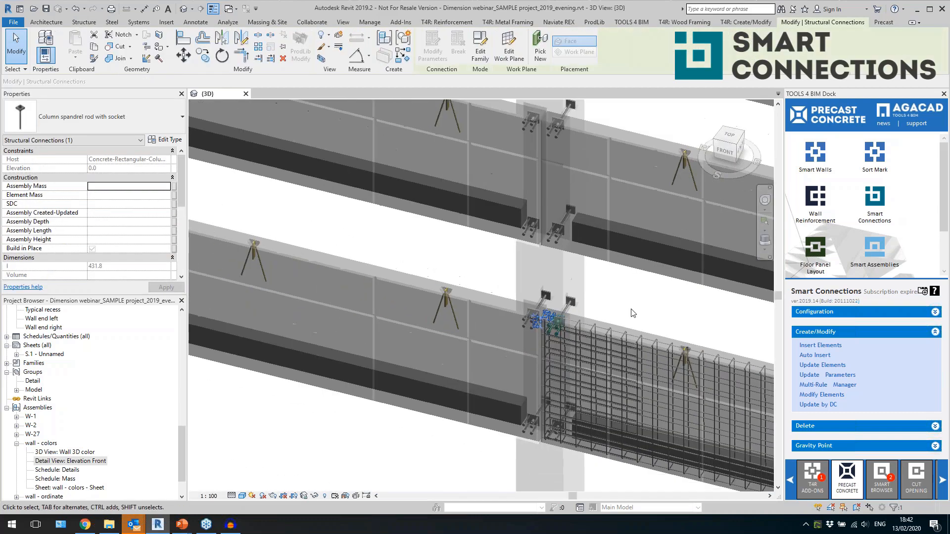
{"action": "left_click", "coordinate": [547, 232]}
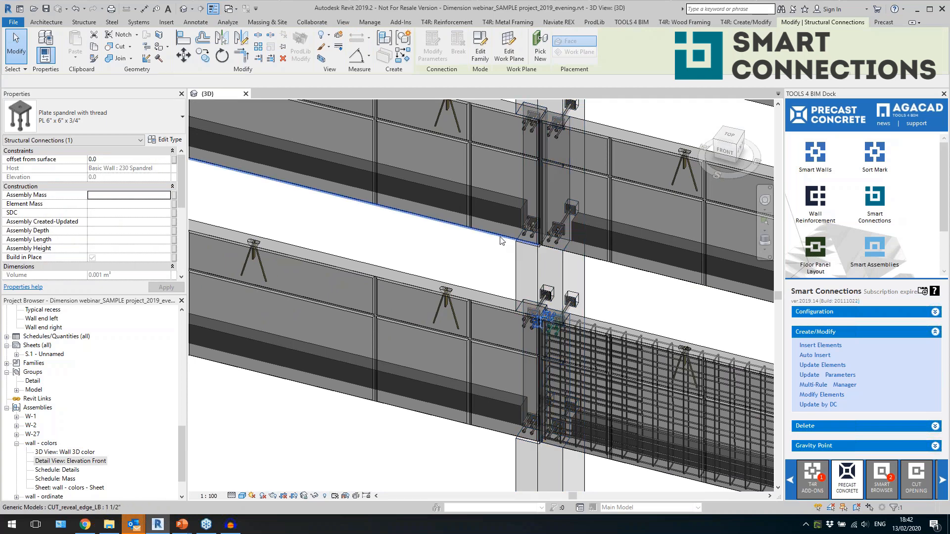
{"action": "key", "text": "Escape"}
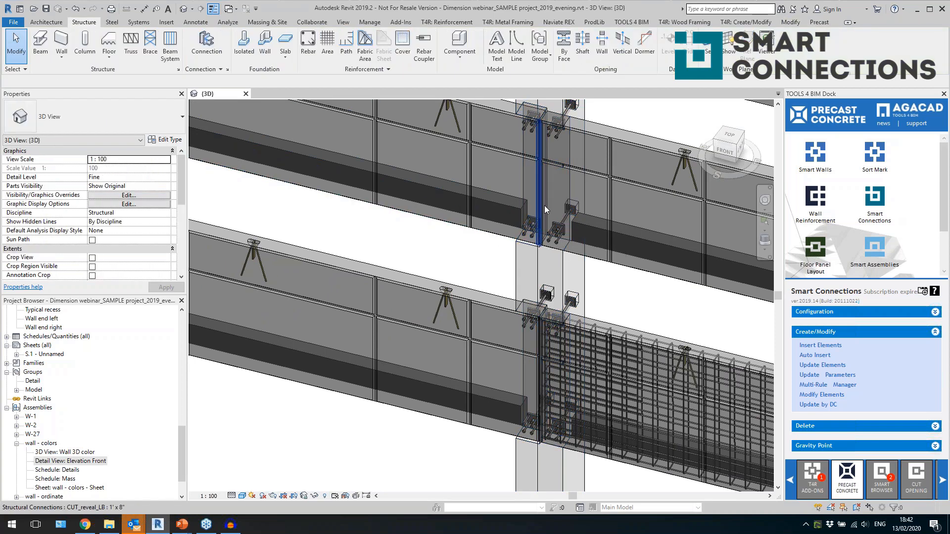
Update the Smart Connections of the middle 24x28 facade column to match the upper spandrel, and inspect the spandrel plate at its joint.
{"action": "left_click", "coordinate": [517, 267]}
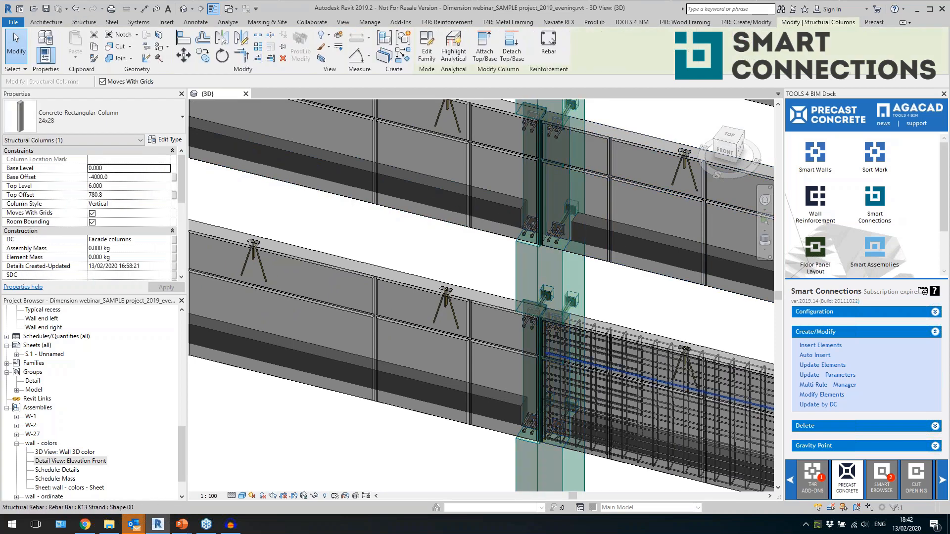
{"action": "left_click", "coordinate": [833, 367]}
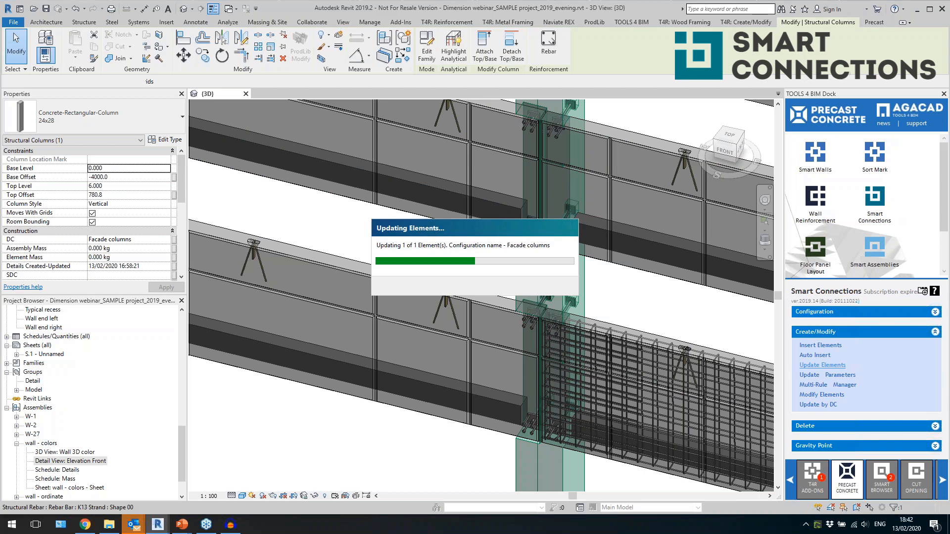
{"action": "key", "text": "Escape"}
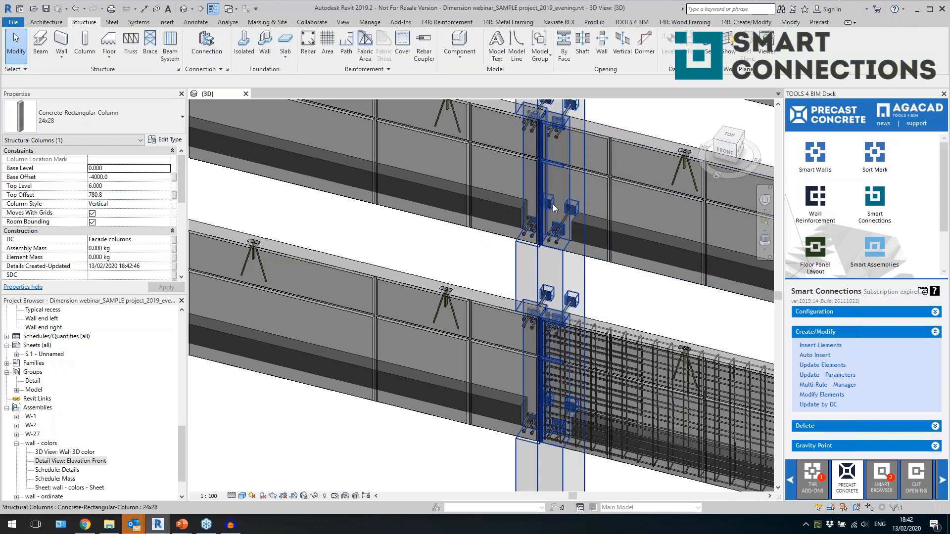
{"action": "left_click", "coordinate": [532, 228]}
{"action": "scroll", "coordinate": [465, 277], "scroll_direction": "down", "scroll_amount": 5}
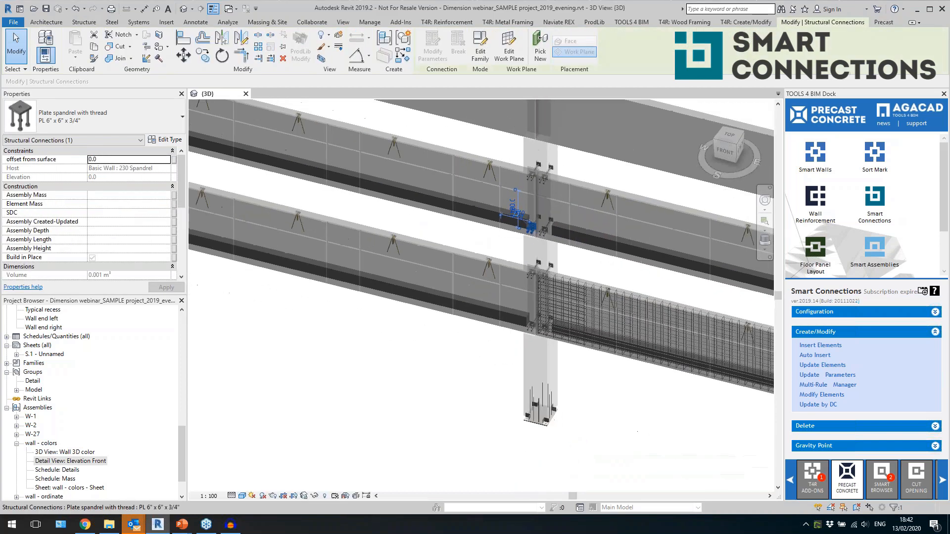
{"action": "key", "text": "Escape"}
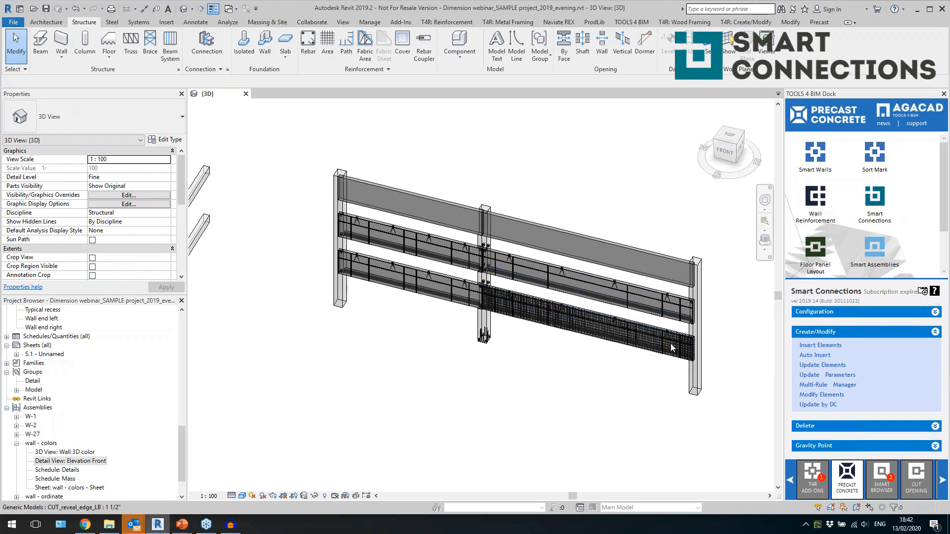
Auto-insert Smart Connections into all structural columns of the separate beam-and-column frame, filtering the structural framing out of the selection.
{"action": "scroll", "coordinate": [642, 254], "scroll_direction": "down", "scroll_amount": 4}
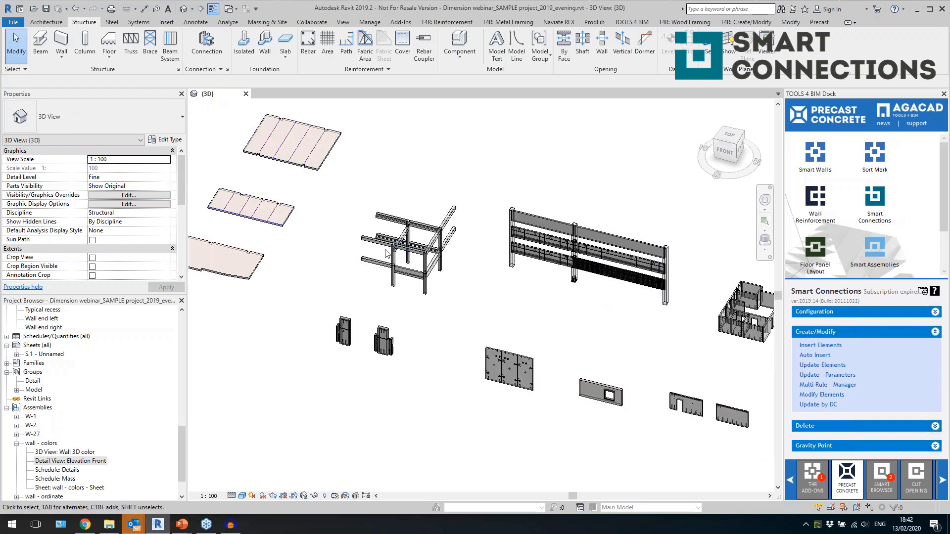
{"action": "middle_click_drag", "start_coordinate": [448, 313], "coordinate": [503, 257], "text": "shift"}
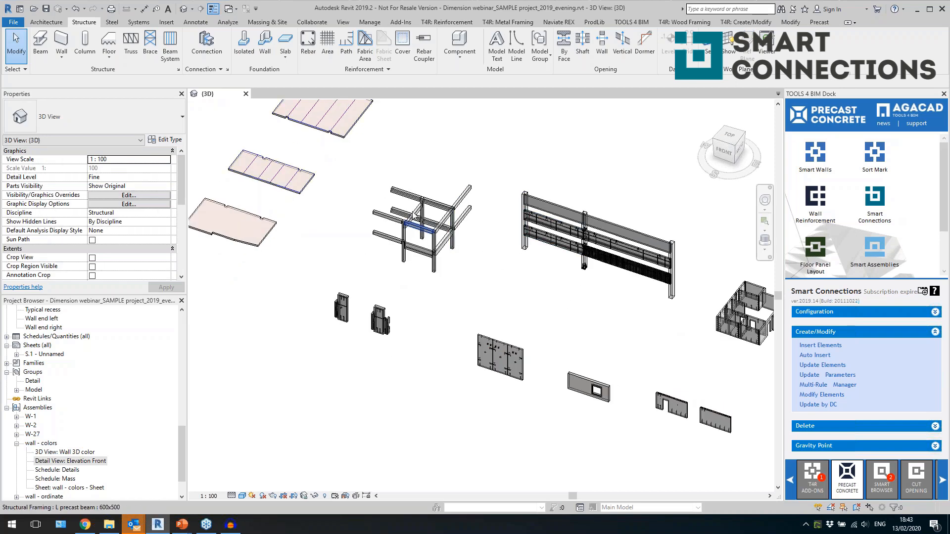
{"action": "scroll", "coordinate": [461, 229], "scroll_direction": "up", "scroll_amount": 5}
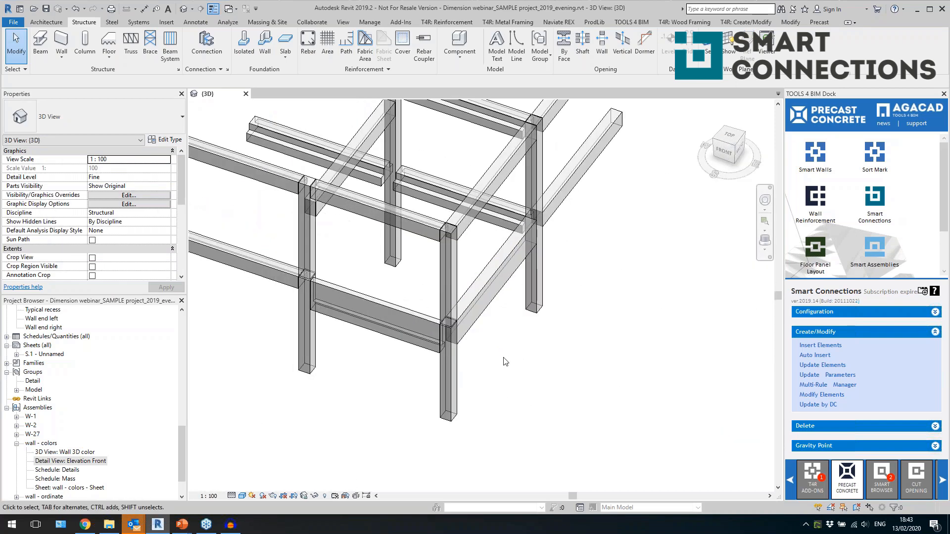
{"action": "scroll", "coordinate": [541, 380], "scroll_direction": "down", "scroll_amount": 2}
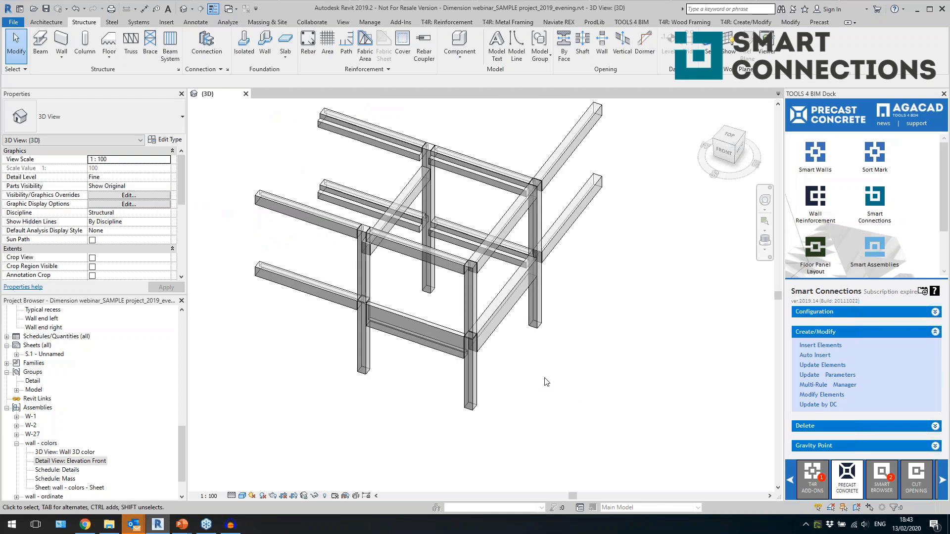
{"action": "left_click_drag", "start_coordinate": [498, 349], "coordinate": [321, 144]}
{"action": "left_click", "coordinate": [426, 47]}
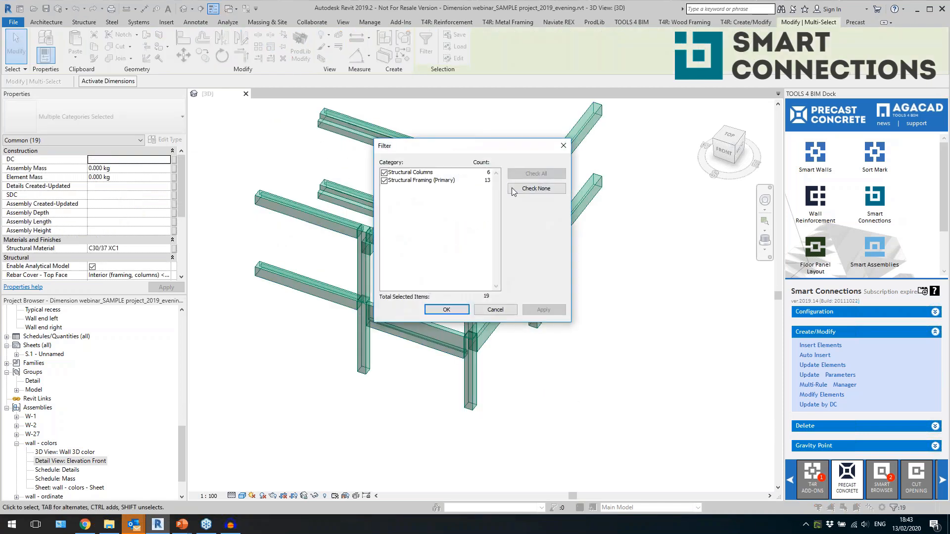
{"action": "left_click", "coordinate": [385, 173]}
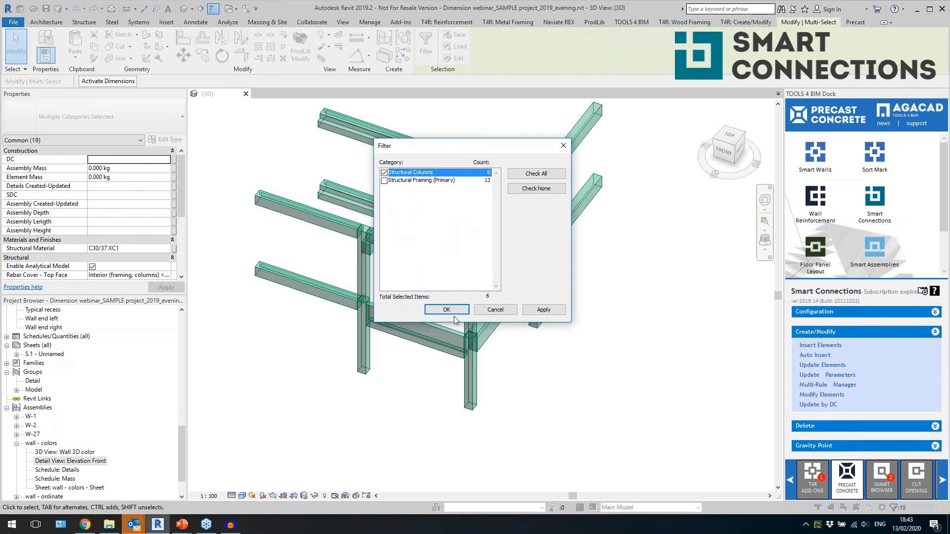
{"action": "key", "text": "Return"}
{"action": "left_click", "coordinate": [814, 355]}
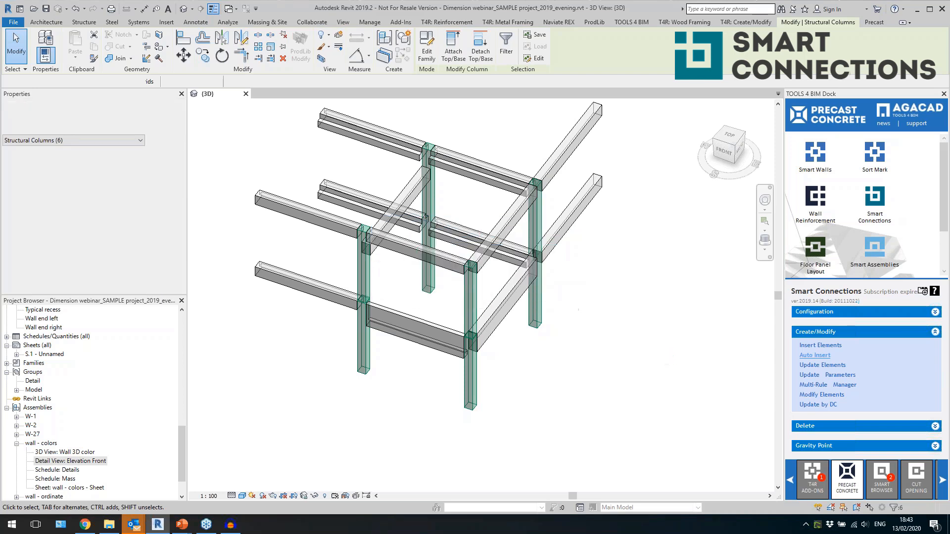
Inspect the concrete corbels inserted on both sides of the frame's front column at the lower beam level.
{"action": "scroll", "coordinate": [373, 327], "scroll_direction": "up", "scroll_amount": 4}
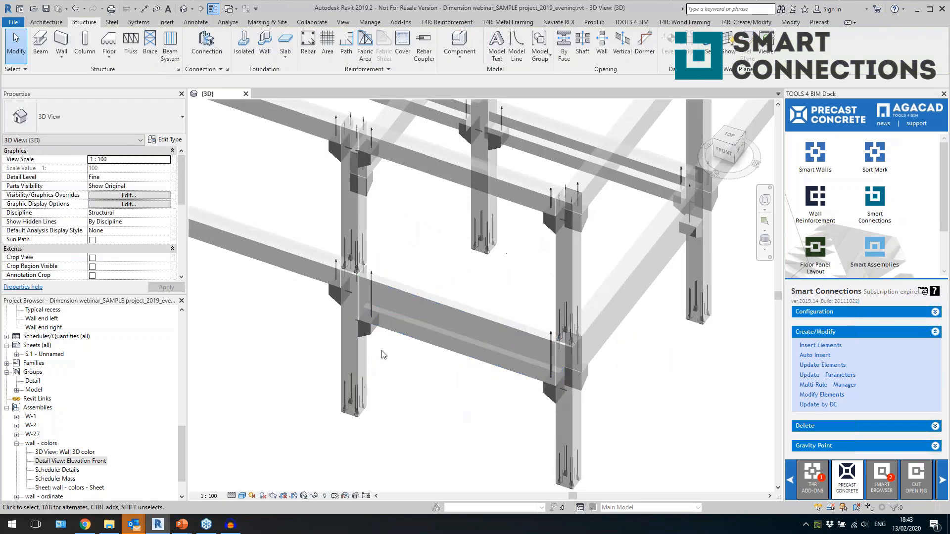
{"action": "left_click", "coordinate": [340, 303]}
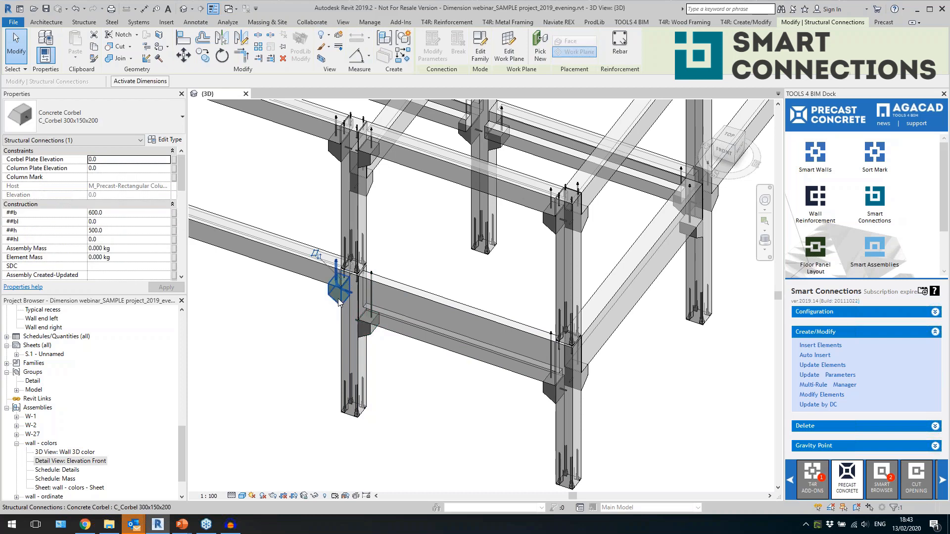
{"action": "middle_click_drag", "start_coordinate": [342, 278], "coordinate": [478, 324], "text": "shift"}
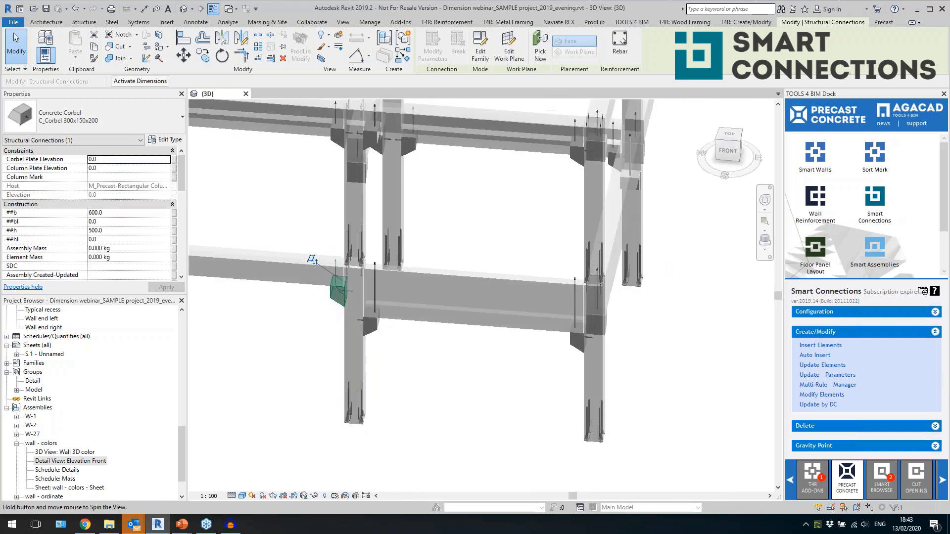
{"action": "scroll", "coordinate": [376, 290], "scroll_direction": "up", "scroll_amount": 4}
{"action": "scroll", "coordinate": [377, 288], "scroll_direction": "up", "scroll_amount": 2}
Examine the bolt in the corbel under the deep L-shaped beam and its properties, and clear the selection.
{"action": "key", "text": "Tab"}
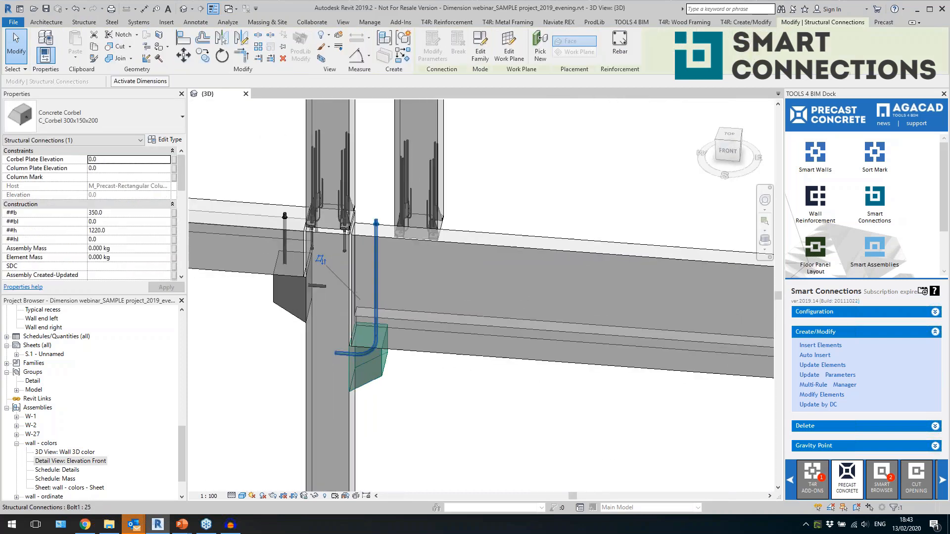
{"action": "left_click", "coordinate": [377, 288]}
{"action": "middle_click_drag", "start_coordinate": [378, 288], "coordinate": [467, 298], "text": "shift"}
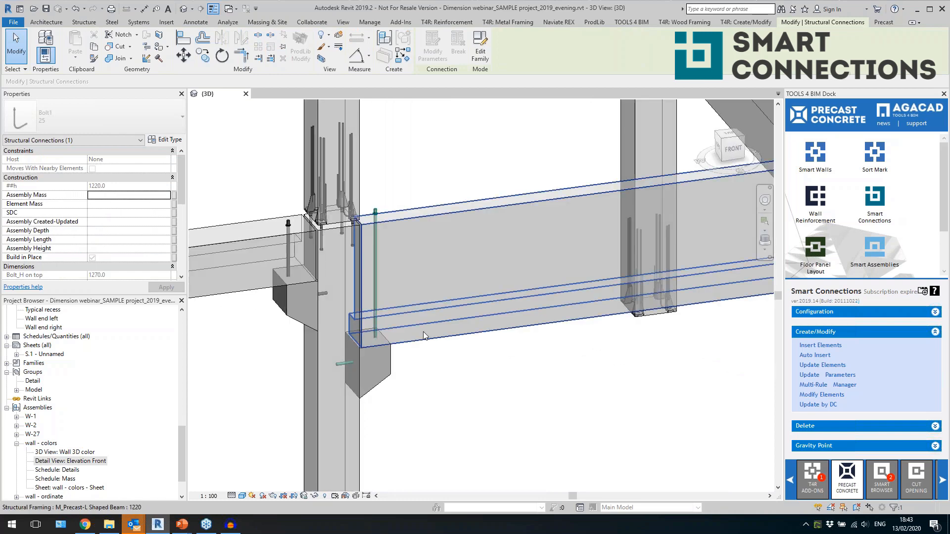
{"action": "scroll", "coordinate": [147, 213], "scroll_direction": "down", "scroll_amount": 5}
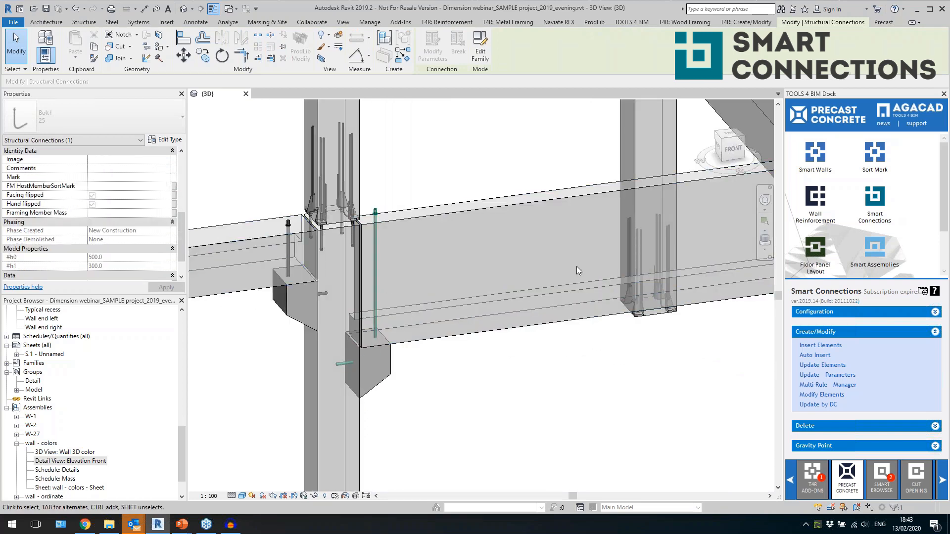
{"action": "scroll", "coordinate": [471, 312], "scroll_direction": "down", "scroll_amount": 5}
{"action": "middle_click_drag", "start_coordinate": [660, 265], "coordinate": [502, 331], "text": "shift"}
{"action": "left_click", "coordinate": [578, 346]}
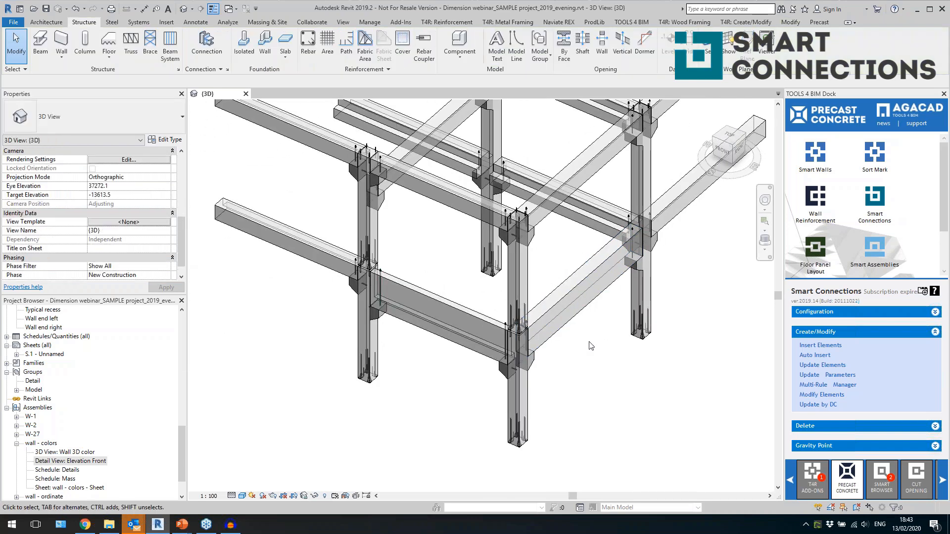
{"action": "scroll", "coordinate": [349, 390], "scroll_direction": "down", "scroll_amount": 2}
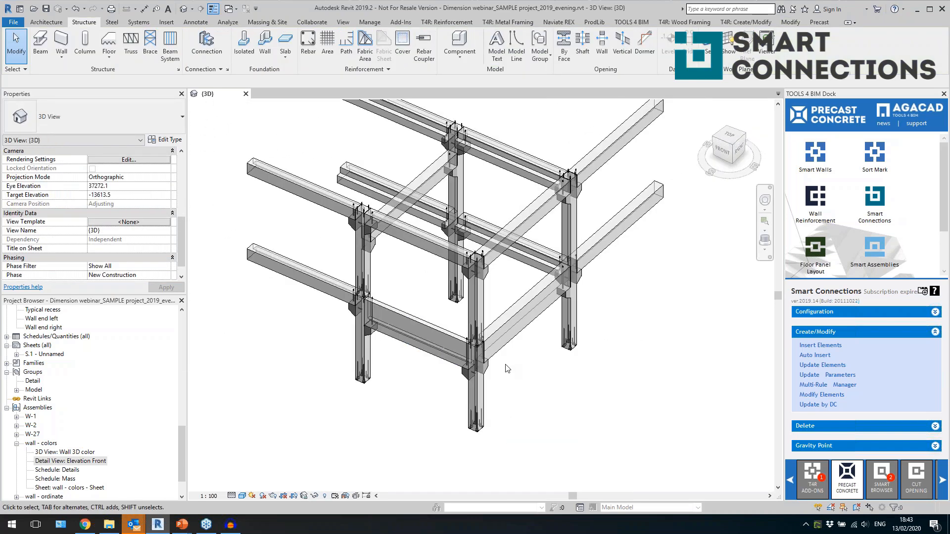
Insert the Beam_column_Concrete_corbel details on the lower-level L-shaped, rectangular and inverted tee beams between the columns.
{"action": "left_click", "coordinate": [526, 269]}
{"action": "left_click", "coordinate": [520, 312], "text": "ctrl"}
{"action": "left_click", "coordinate": [432, 334], "text": "ctrl"}
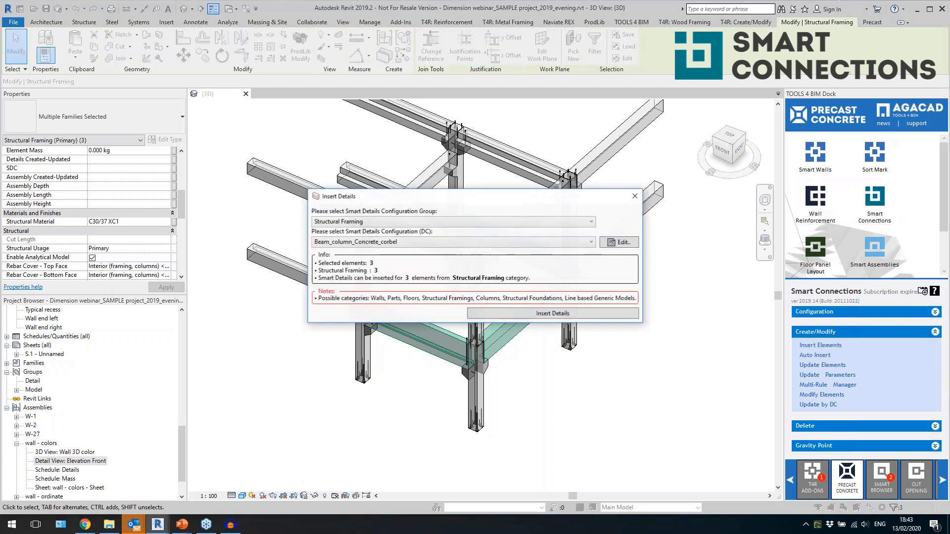
{"action": "left_click", "coordinate": [497, 318]}
{"action": "left_click", "coordinate": [546, 389]}
Modify the side offset of the vertical CUT_RCbeam_vertical2 60x60 detail at the L-shaped beam's end and update the connection.
{"action": "scroll", "coordinate": [364, 342], "scroll_direction": "up", "scroll_amount": 4}
{"action": "scroll", "coordinate": [395, 257], "scroll_direction": "up", "scroll_amount": 3}
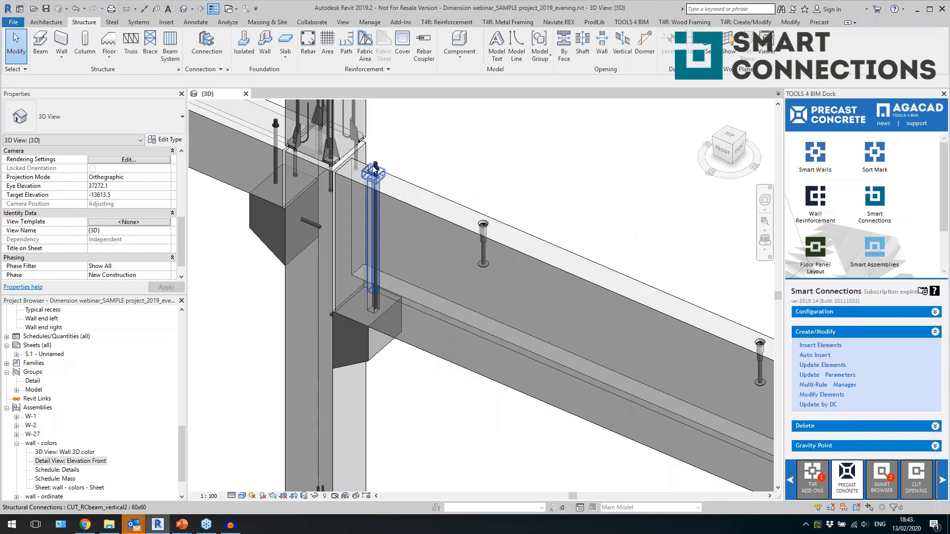
{"action": "left_click", "coordinate": [374, 213]}
{"action": "middle_click_drag", "start_coordinate": [396, 325], "coordinate": [453, 422], "text": "shift"}
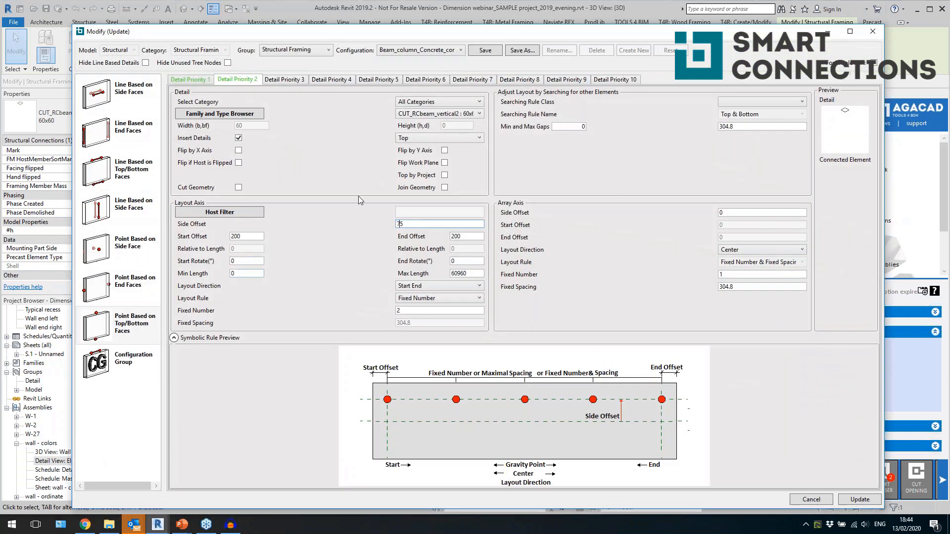
{"action": "left_click", "coordinate": [860, 500]}
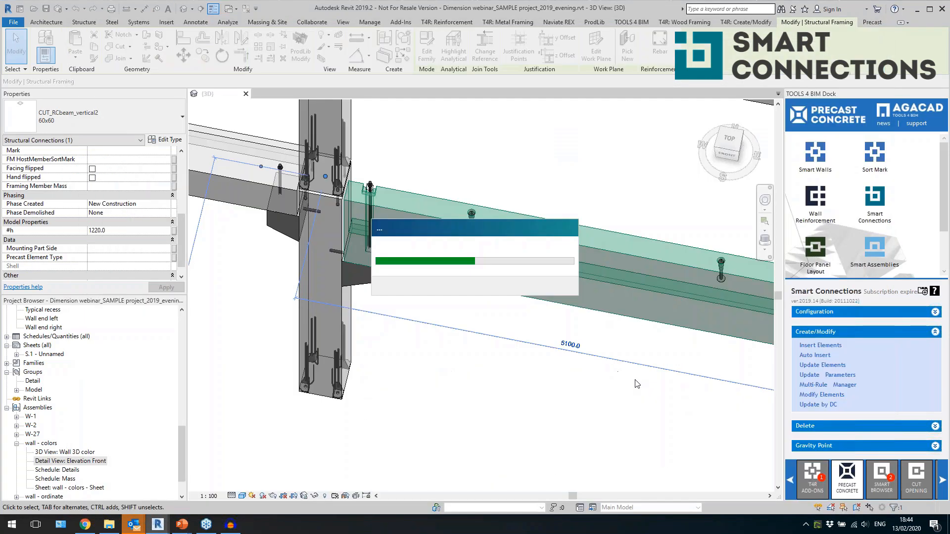
{"action": "left_click", "coordinate": [431, 374]}
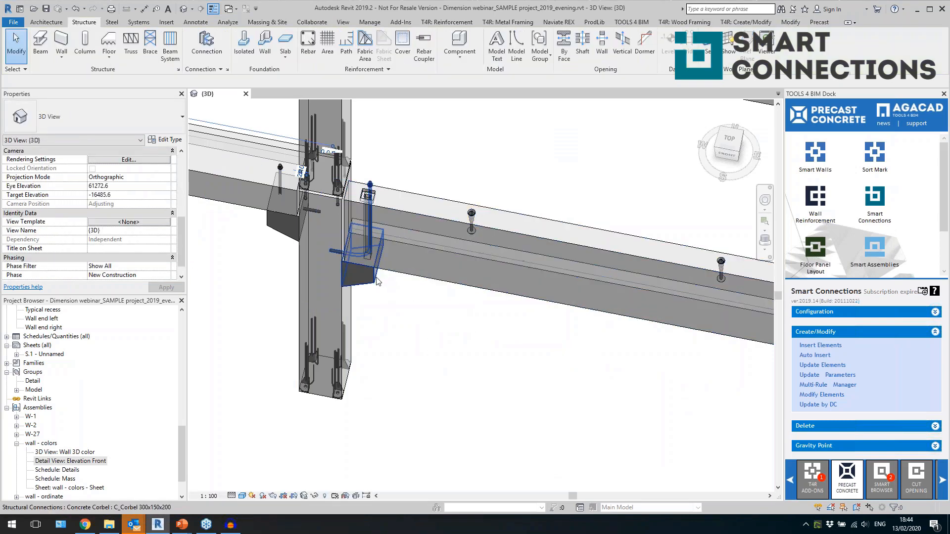
Inspect the updated corbel connections at both ends of the L-shaped beam and on the neighbouring beams.
{"action": "mouse_move", "coordinate": [418, 339]}
{"action": "middle_mouse_down", "text": "shift"}
{"action": "mouse_move", "coordinate": [407, 298]}
{"action": "mouse_move", "coordinate": [416, 352]}
{"action": "middle_mouse_up", "text": "shift"}
{"action": "scroll", "coordinate": [306, 296], "scroll_direction": "down", "scroll_amount": 3}
{"action": "left_click", "coordinate": [397, 321]}
{"action": "left_click", "coordinate": [416, 316]}
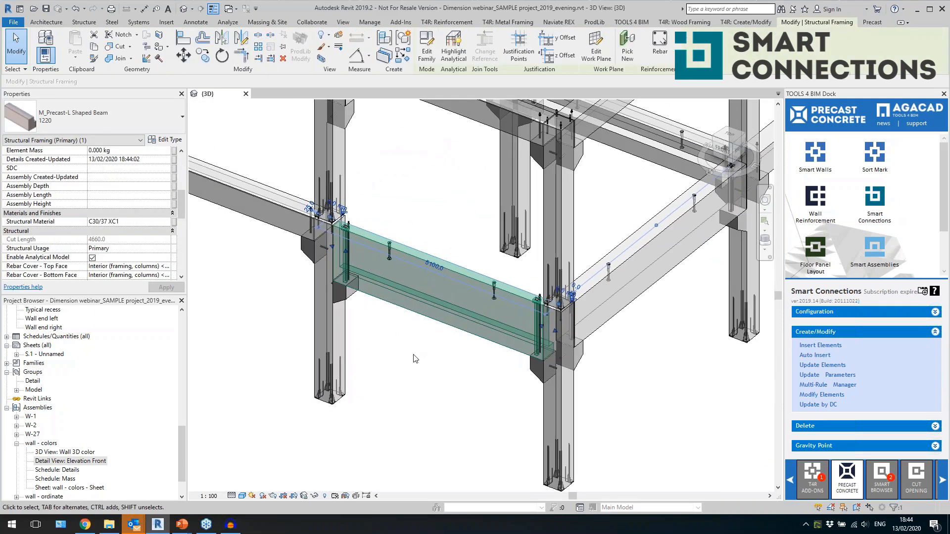
{"action": "scroll", "coordinate": [361, 362], "scroll_direction": "down", "scroll_amount": 2}
{"action": "middle_click_drag", "start_coordinate": [553, 381], "coordinate": [474, 386]}
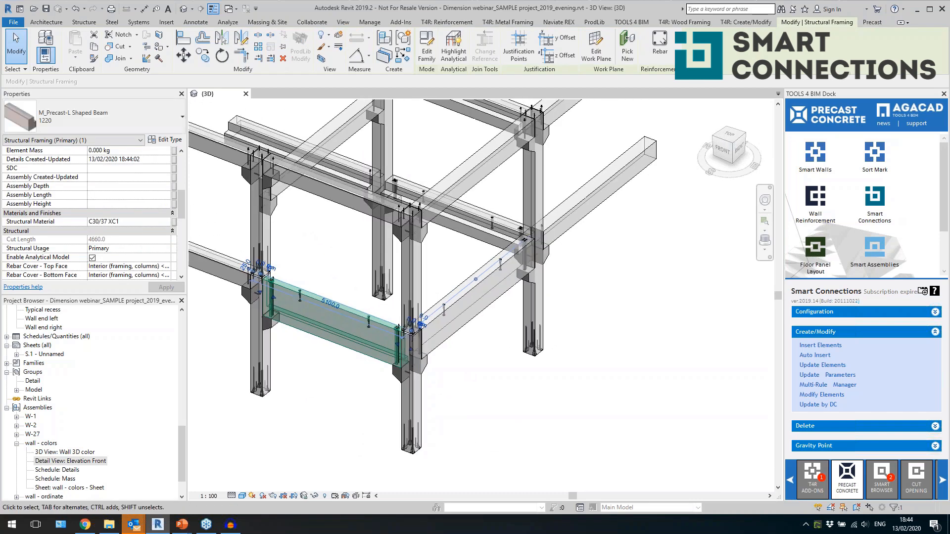
{"action": "left_click", "coordinate": [478, 393]}
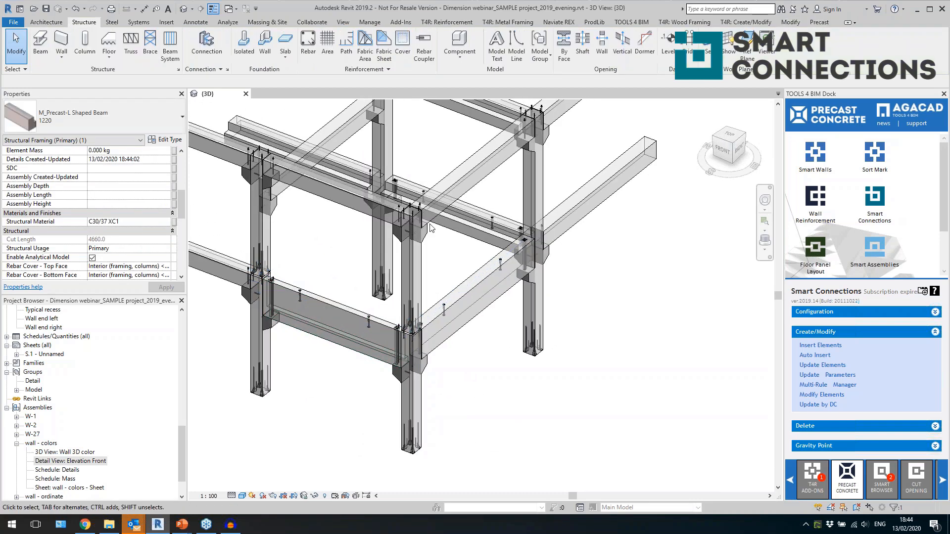
Float the Beam Reinforcement tools over the 3D view and review the beam link of the 400 RB 1000 rectangular beam.
{"action": "left_click", "coordinate": [446, 23]}
{"action": "left_click_drag", "start_coordinate": [121, 73], "coordinate": [421, 183]}
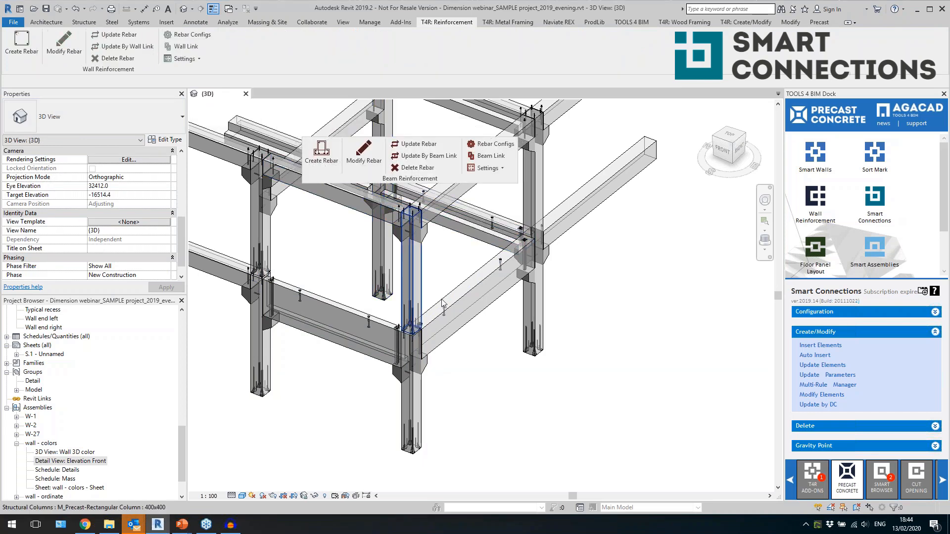
{"action": "left_click", "coordinate": [441, 322]}
{"action": "left_click", "coordinate": [490, 157]}
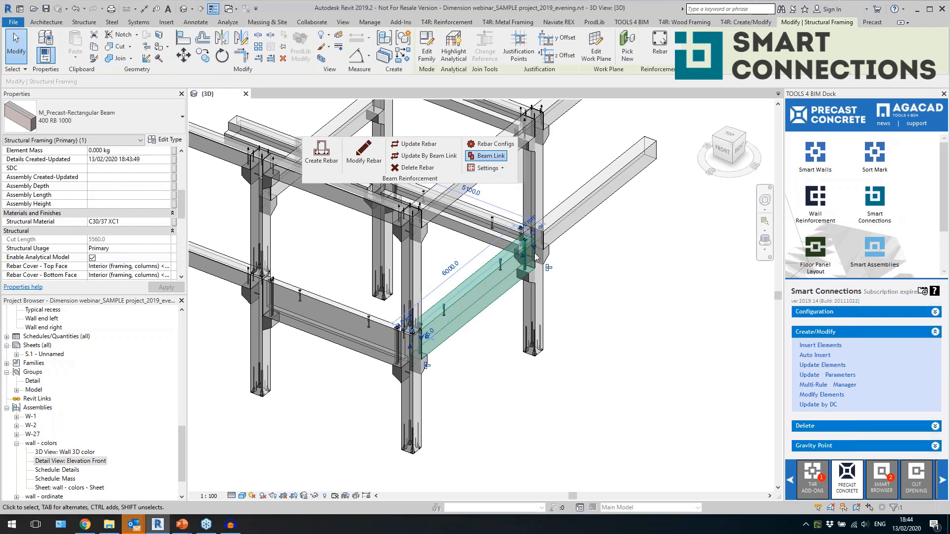
{"action": "left_click", "coordinate": [538, 261]}
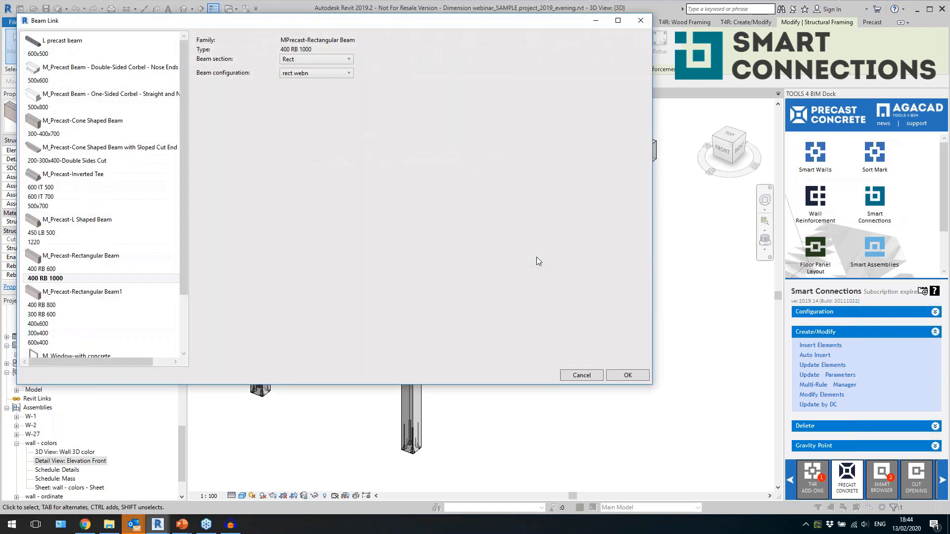
{"action": "left_click", "coordinate": [577, 375]}
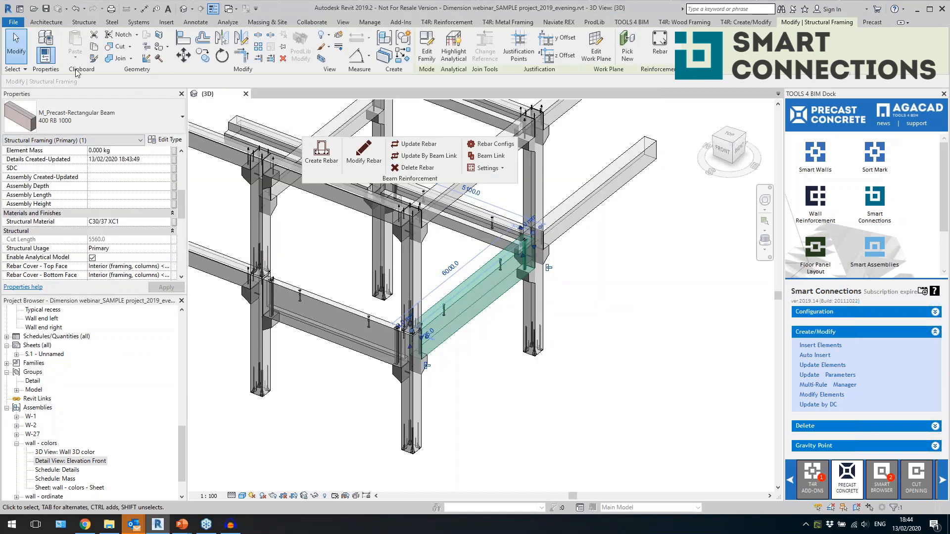
Review the cover, main rebar and stirrup settings of the rect webn beam reinforcement configuration without changing them.
{"action": "left_click", "coordinate": [490, 144]}
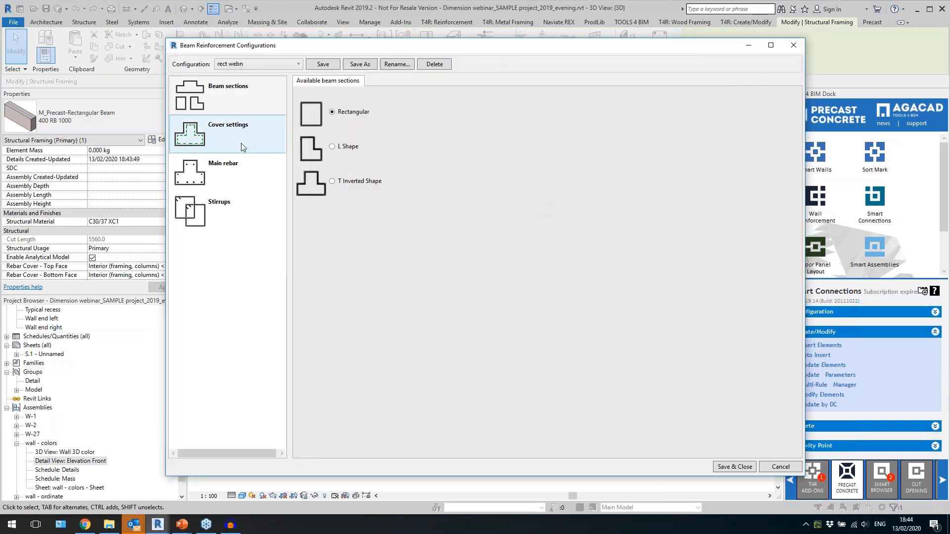
{"action": "left_click", "coordinate": [243, 141]}
{"action": "left_click", "coordinate": [245, 175]}
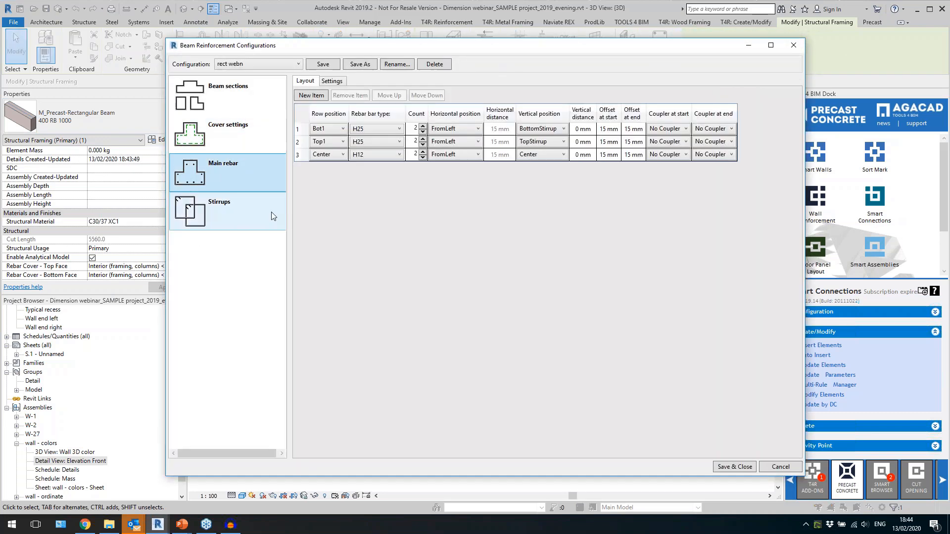
{"action": "left_click", "coordinate": [272, 215]}
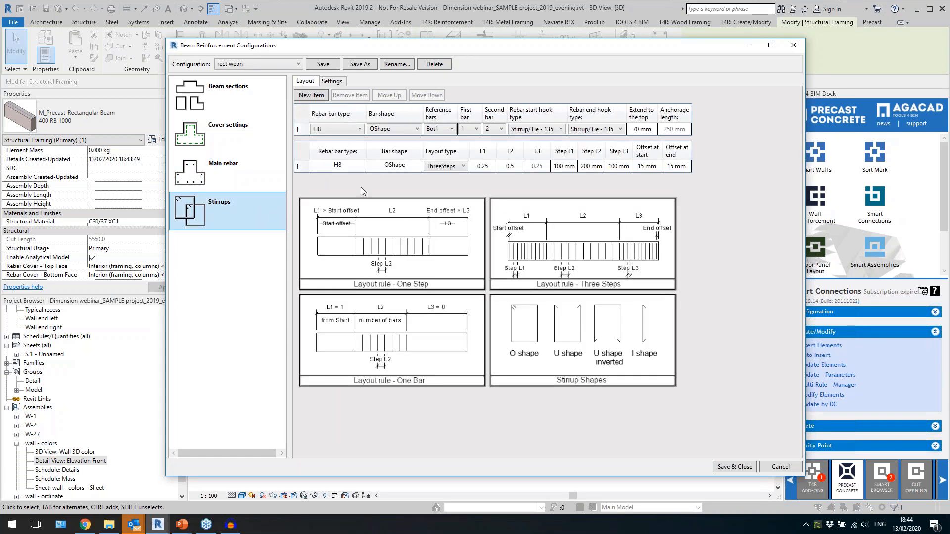
{"action": "left_click", "coordinate": [793, 46]}
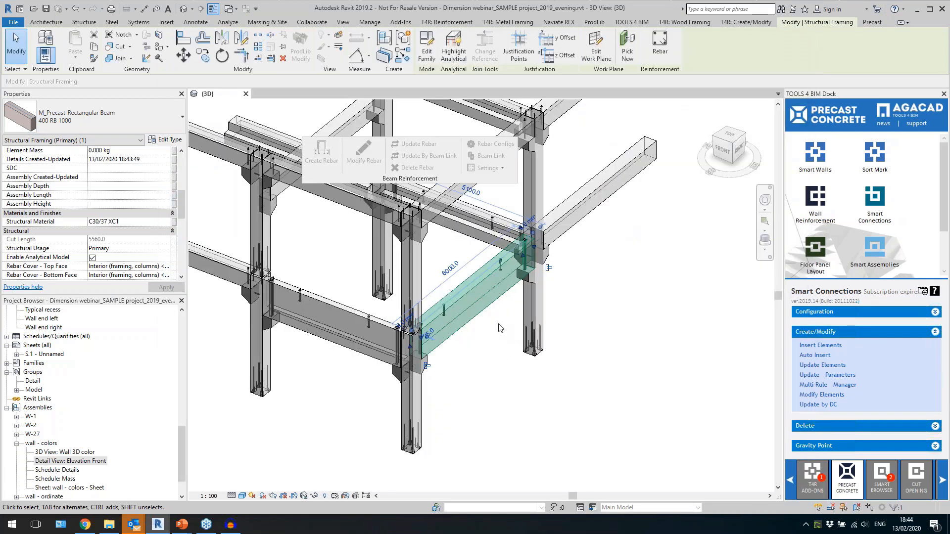
Create rebar in the rectangular beam together with the L-shaped beam and the inverted tee beam.
{"action": "left_click", "coordinate": [355, 315], "text": "ctrl"}
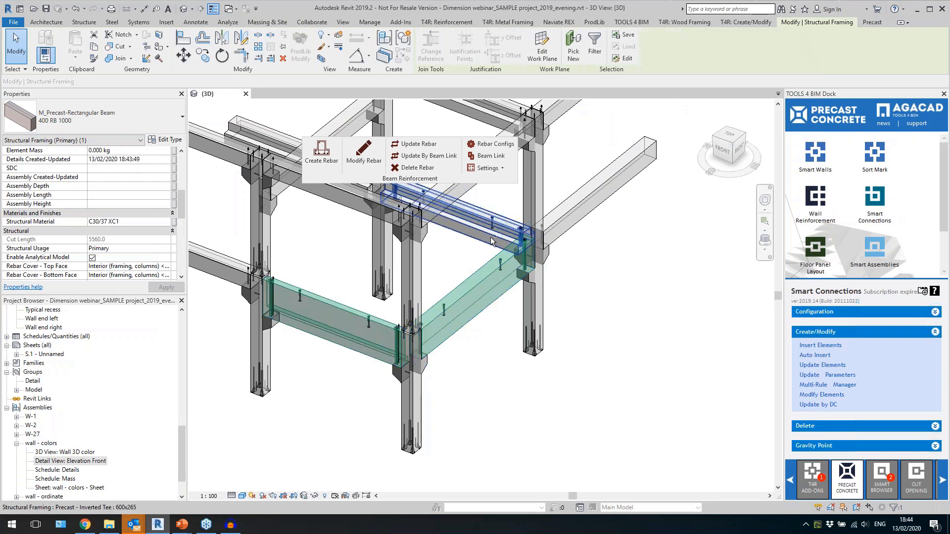
{"action": "left_click", "coordinate": [388, 187], "text": "ctrl"}
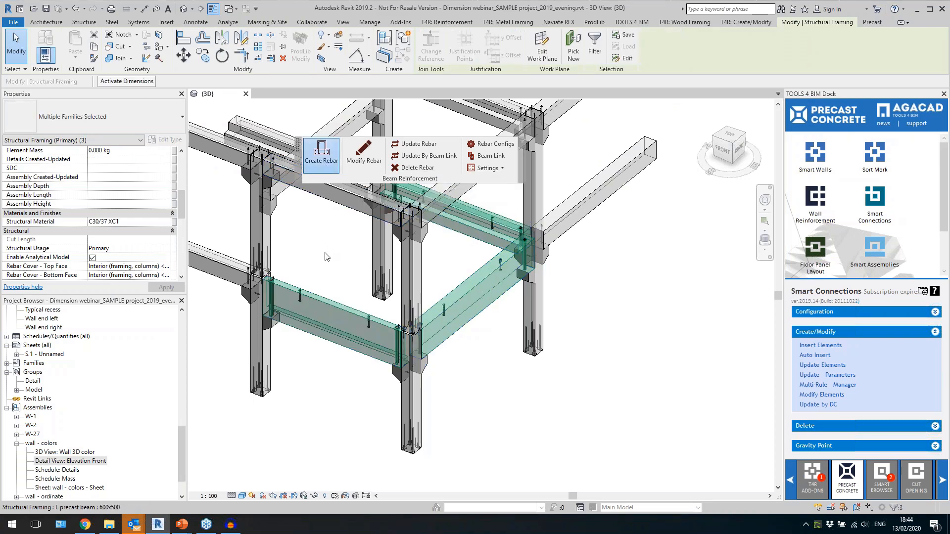
{"action": "key", "text": "Escape"}
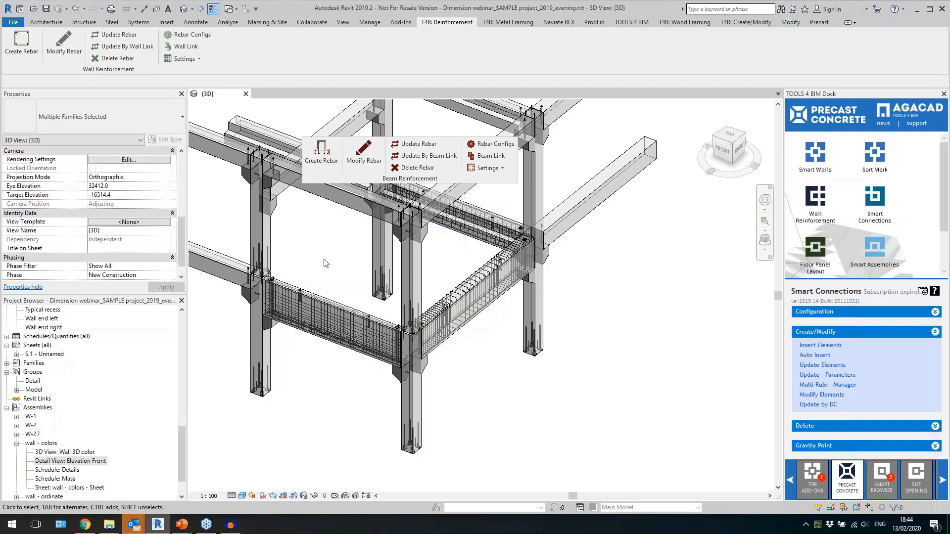
Temporarily isolate the L-shaped beam together with its rebar in the 3D view.
{"action": "scroll", "coordinate": [427, 407], "scroll_direction": "up", "scroll_amount": 5}
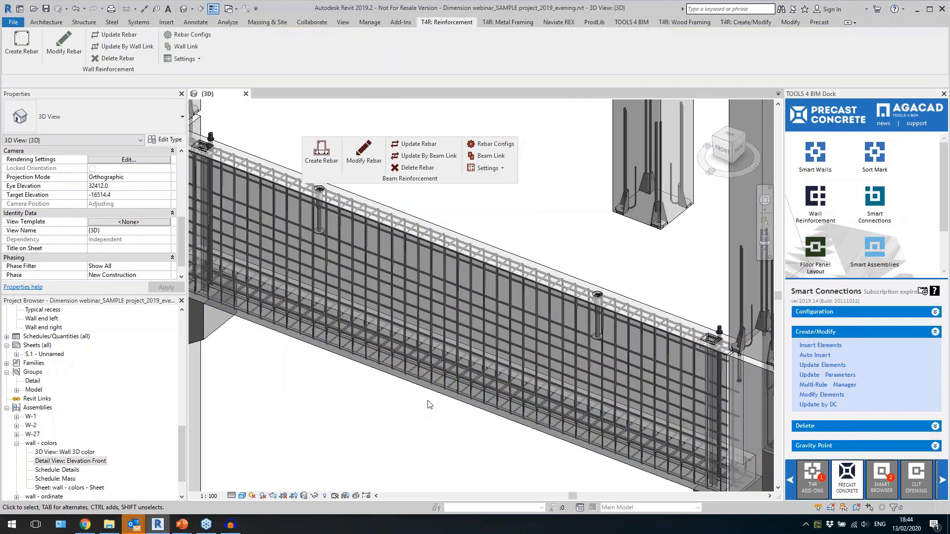
{"action": "left_click", "coordinate": [435, 395]}
{"action": "left_click", "coordinate": [454, 438]}
{"action": "left_click_drag", "start_coordinate": [455, 437], "coordinate": [366, 239]}
{"action": "key", "text": "h"}
{"action": "key", "text": "i"}
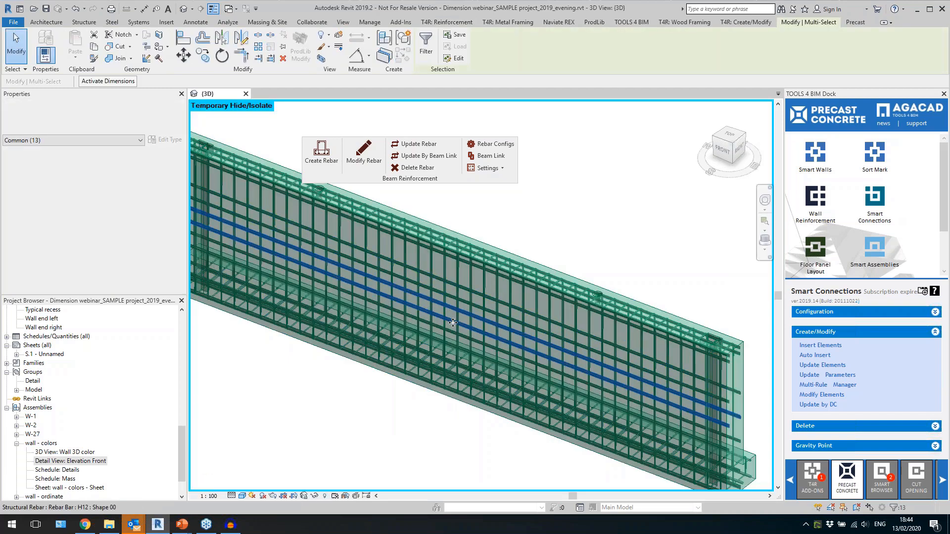
Examine the isolated L-shaped beam's reinforcement cross-section from the right side, including the stirrups around its ledge.
{"action": "middle_click_drag", "start_coordinate": [542, 368], "coordinate": [438, 290], "text": "shift"}
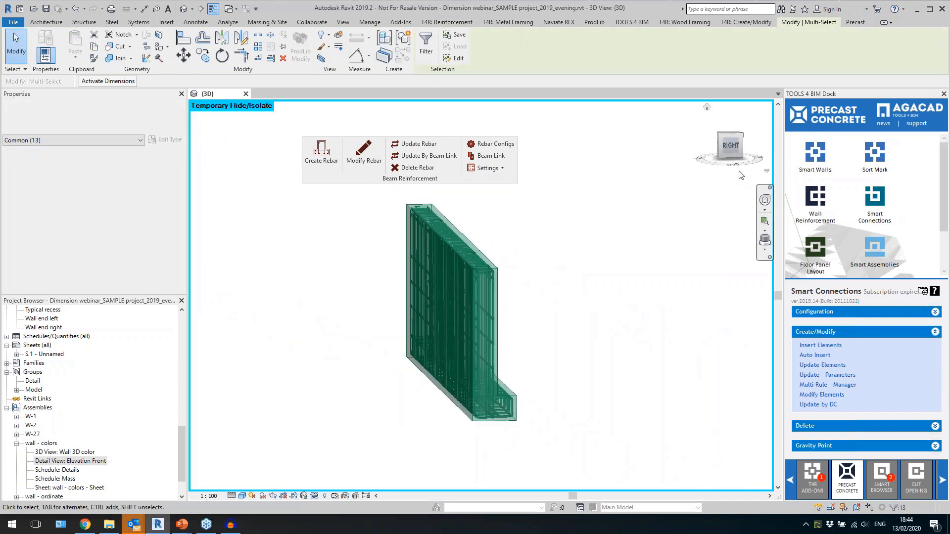
{"action": "left_click", "coordinate": [731, 145]}
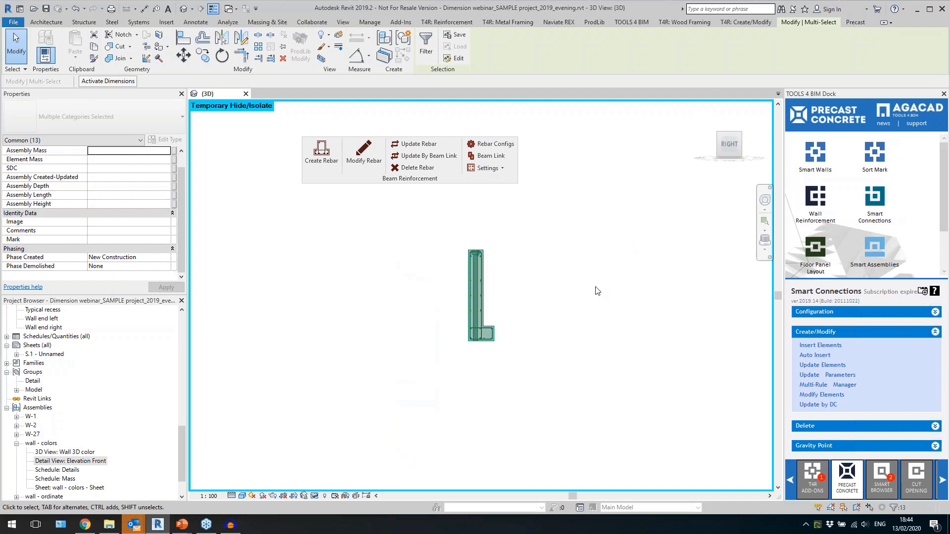
{"action": "key", "text": "Escape"}
{"action": "scroll", "coordinate": [471, 250], "scroll_direction": "up", "scroll_amount": 4}
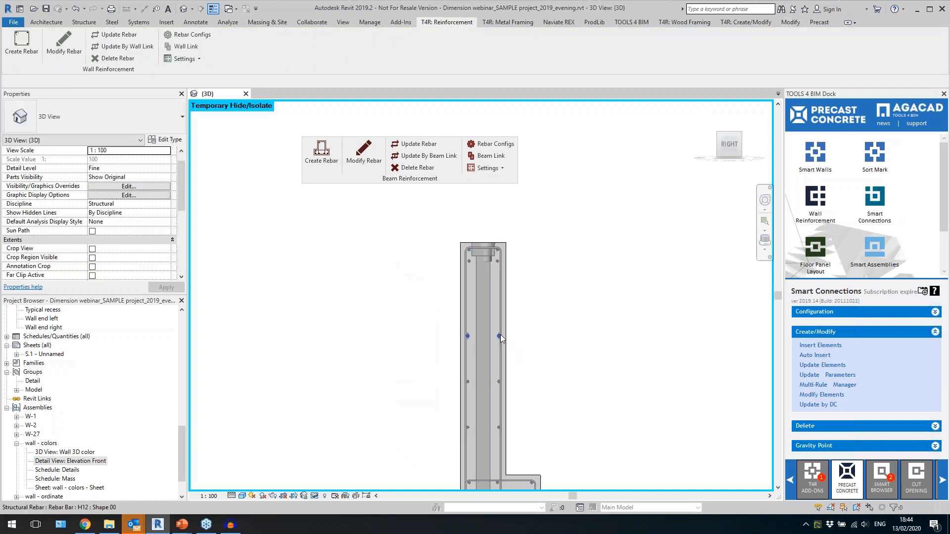
{"action": "scroll", "coordinate": [515, 448], "scroll_direction": "up", "scroll_amount": 3}
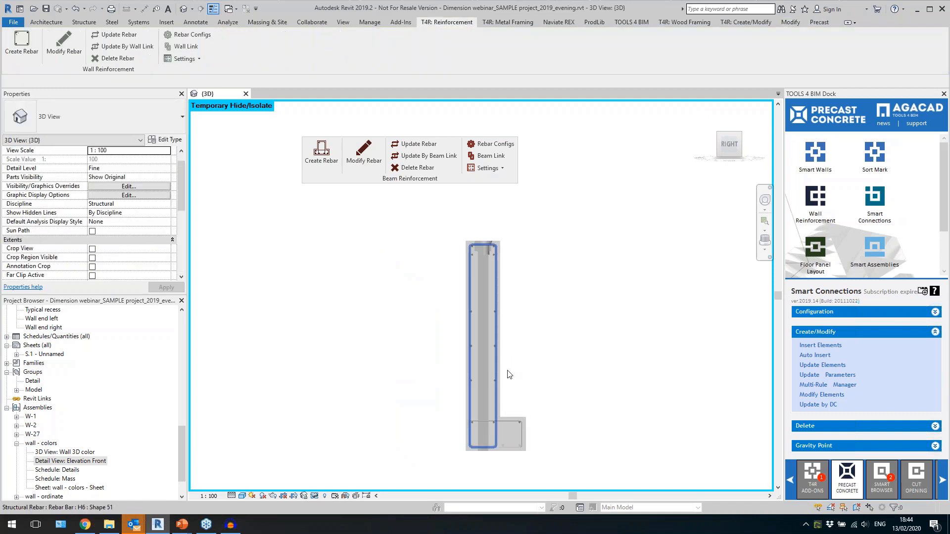
{"action": "left_click", "coordinate": [515, 447]}
{"action": "scroll", "coordinate": [446, 389], "scroll_direction": "down", "scroll_amount": 2}
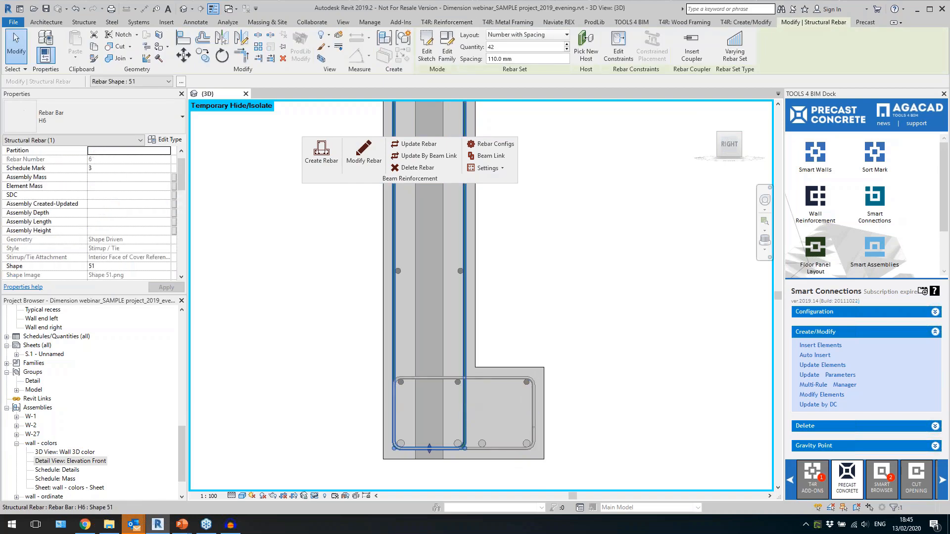
Inspect the H6 stirrup sets along the L-shaped beam's ledge and web in 3D.
{"action": "middle_click_drag", "start_coordinate": [444, 386], "coordinate": [537, 401], "text": "shift"}
{"action": "key", "text": "Escape"}
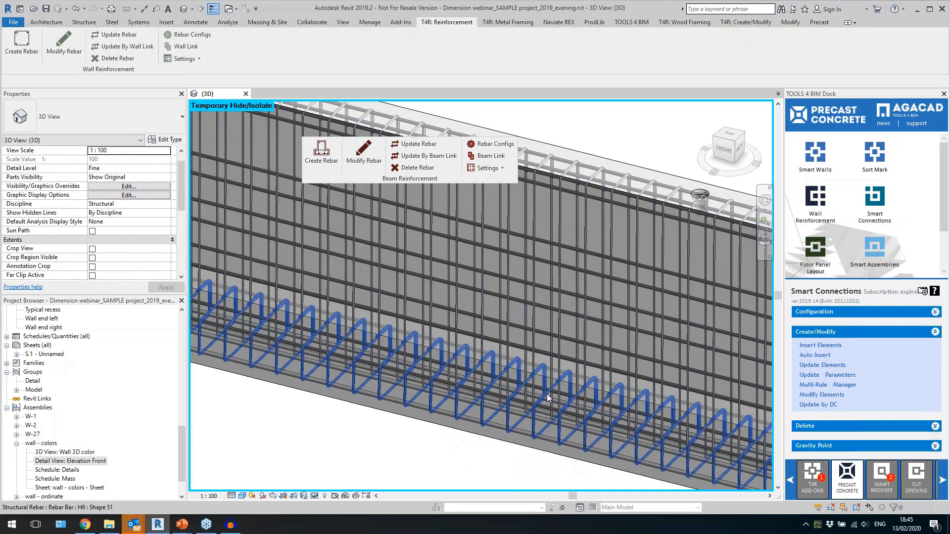
{"action": "left_click", "coordinate": [436, 343]}
{"action": "scroll", "coordinate": [436, 343], "scroll_direction": "down", "scroll_amount": 4}
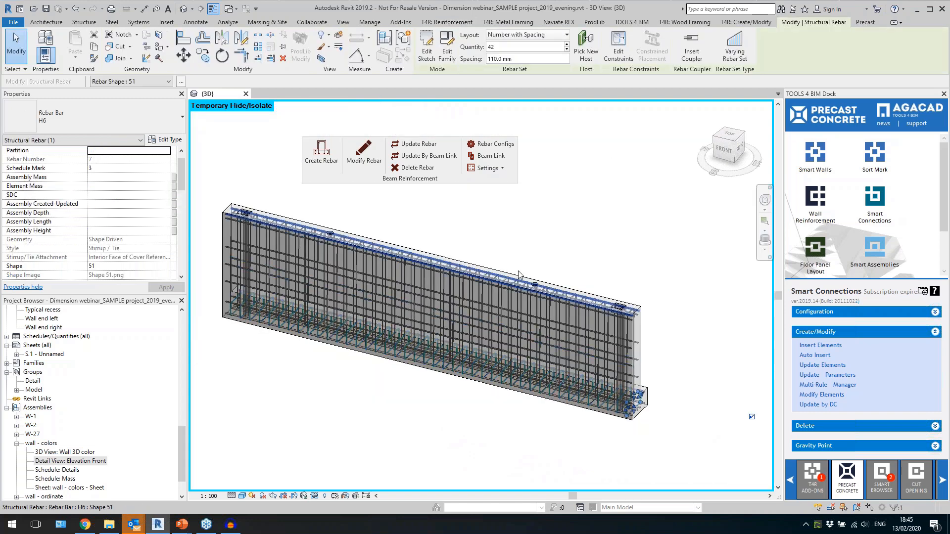
{"action": "left_click", "coordinate": [527, 304]}
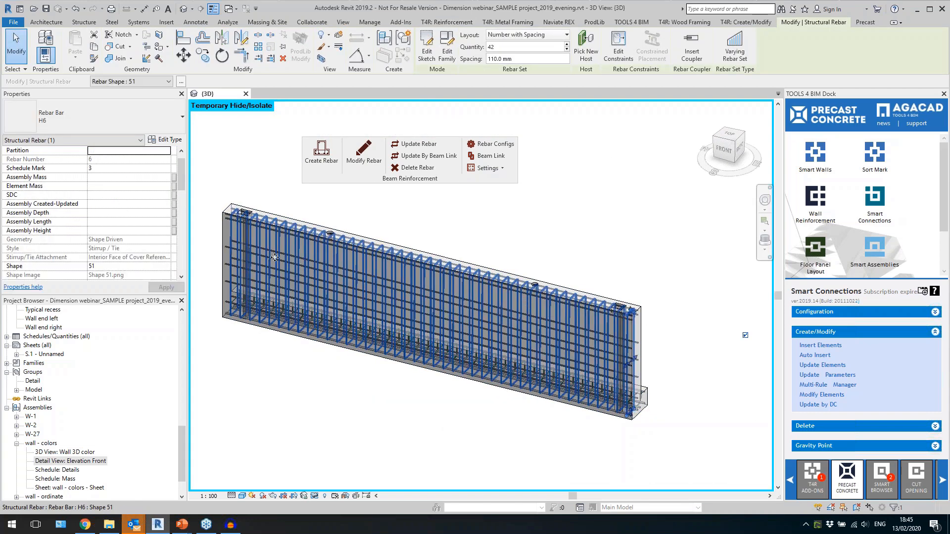
Reset the temporary isolation to bring back the whole precast frame.
{"action": "left_click", "coordinate": [315, 496]}
{"action": "left_click", "coordinate": [347, 476]}
{"action": "middle_click_drag", "start_coordinate": [554, 373], "coordinate": [529, 412], "text": "shift"}
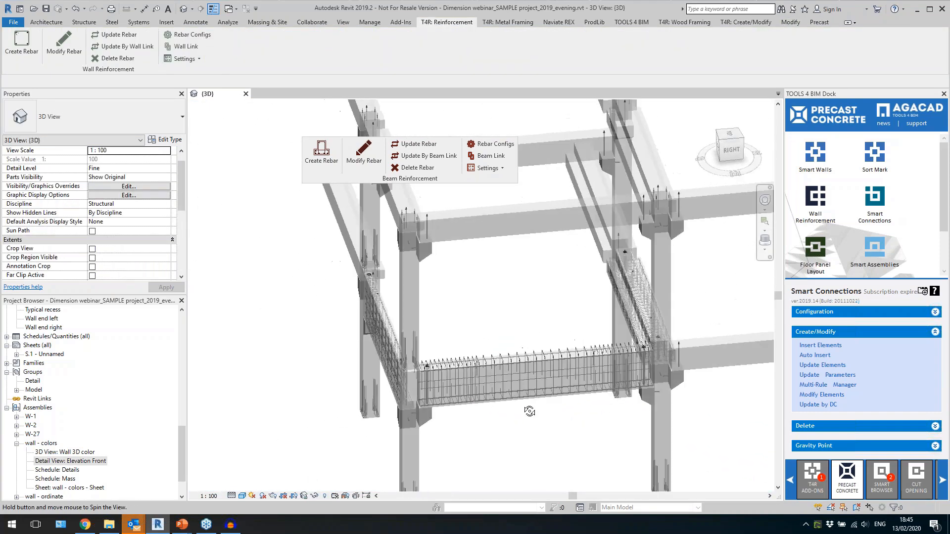
Examine the end and middle stirrup groups in the rectangular beam.
{"action": "scroll", "coordinate": [529, 411], "scroll_direction": "up", "scroll_amount": 3}
{"action": "left_click", "coordinate": [407, 352]}
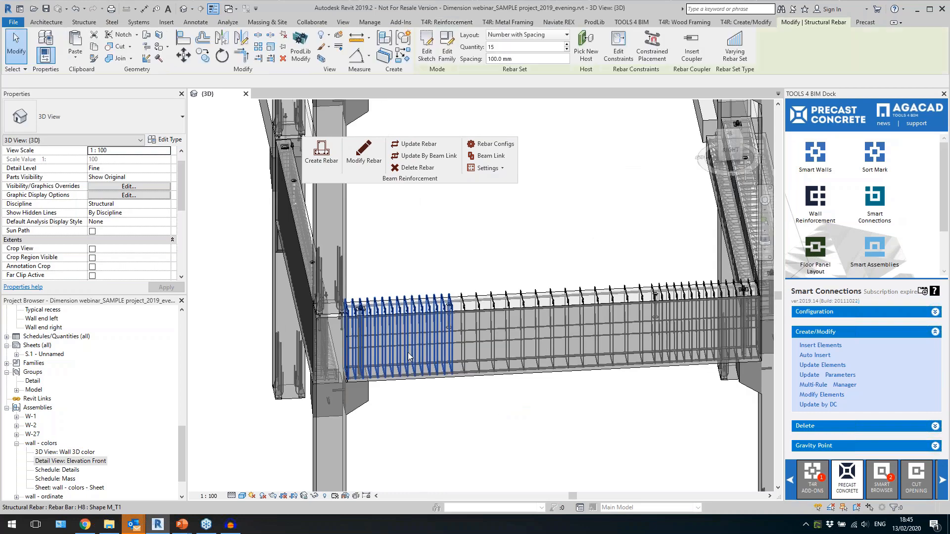
{"action": "left_click", "coordinate": [506, 352]}
{"action": "middle_click_drag", "start_coordinate": [650, 424], "coordinate": [569, 345], "text": "shift"}
{"action": "scroll", "coordinate": [430, 300], "scroll_direction": "up", "scroll_amount": 4}
{"action": "left_click", "coordinate": [444, 272]}
Examine the H8 stirrup groups in the inverted tee beam, both along its length and at its end.
{"action": "scroll", "coordinate": [375, 314], "scroll_direction": "down", "scroll_amount": 5}
{"action": "middle_click_drag", "start_coordinate": [375, 314], "coordinate": [522, 264], "text": "shift"}
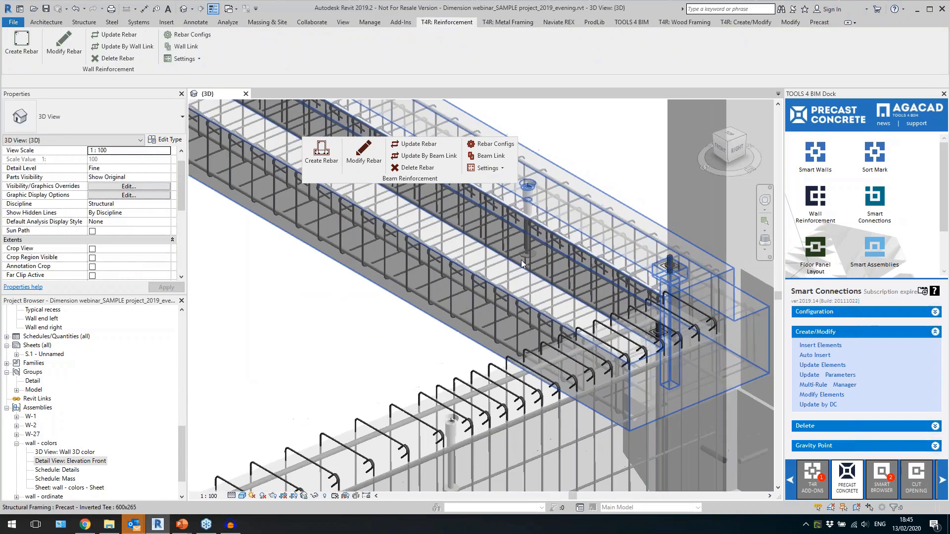
{"action": "left_click", "coordinate": [490, 281]}
{"action": "middle_click_drag", "start_coordinate": [490, 281], "coordinate": [431, 265], "text": "shift"}
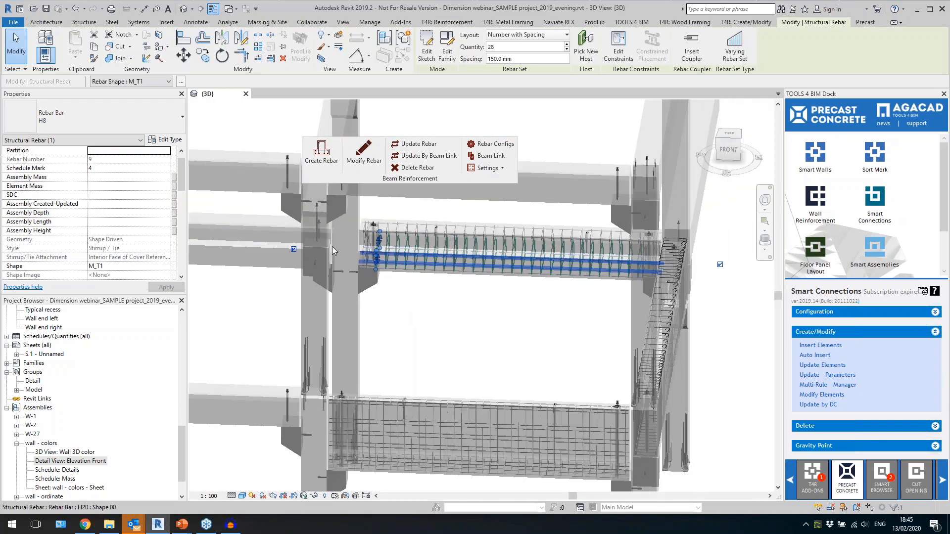
{"action": "scroll", "coordinate": [414, 254], "scroll_direction": "up", "scroll_amount": 5}
{"action": "left_click", "coordinate": [416, 293]}
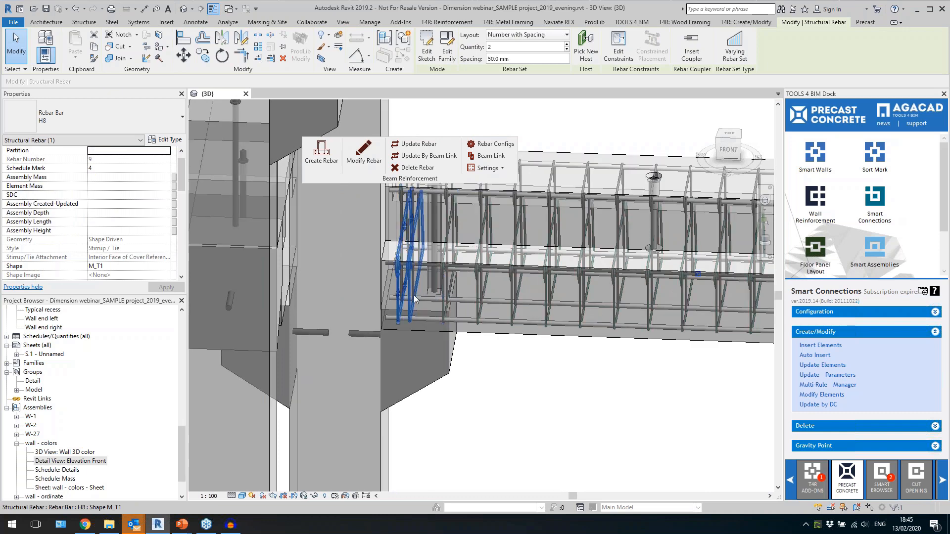
{"action": "left_click", "coordinate": [477, 292]}
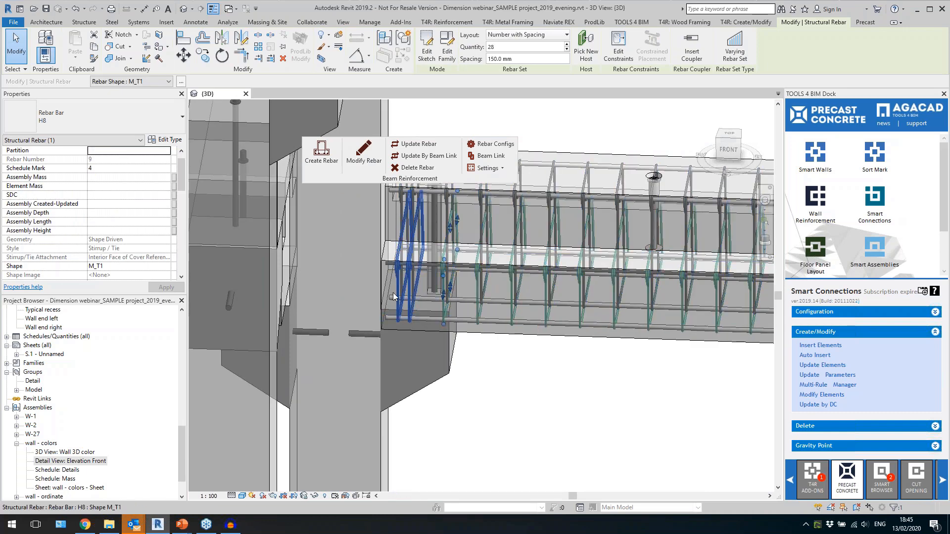
Set the Mark of the reinforced inverted tee beam to IT-1.
{"action": "scroll", "coordinate": [397, 293], "scroll_direction": "down", "scroll_amount": 5}
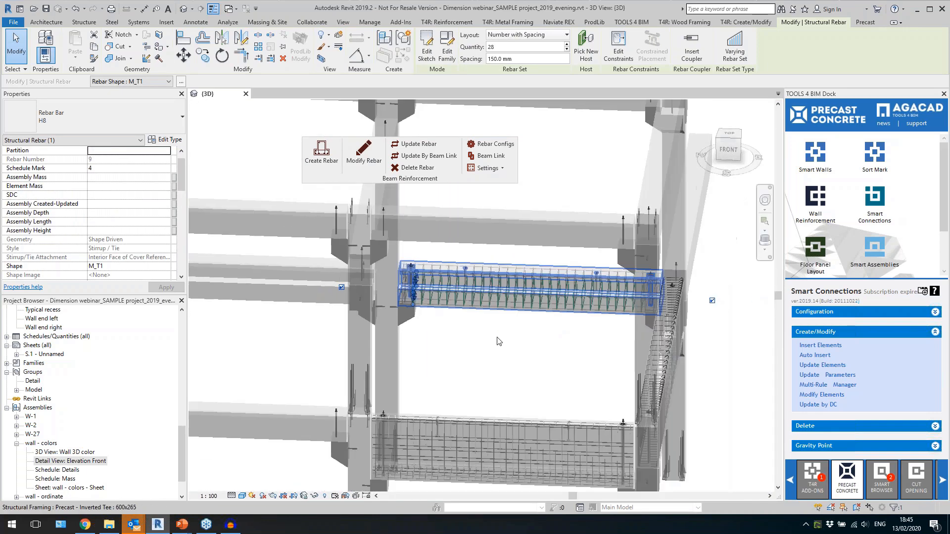
{"action": "scroll", "coordinate": [500, 346], "scroll_direction": "down", "scroll_amount": 5}
{"action": "left_click", "coordinate": [505, 441]}
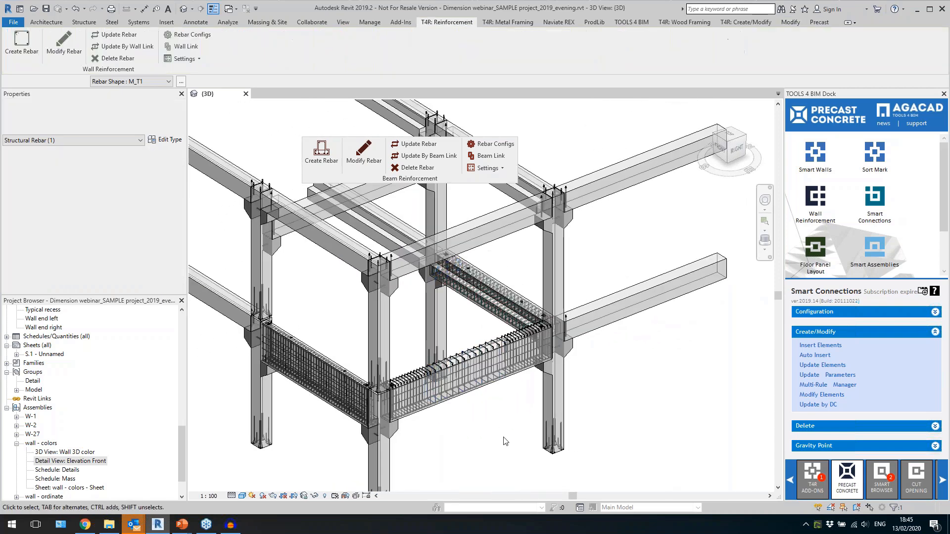
{"action": "left_click", "coordinate": [488, 320]}
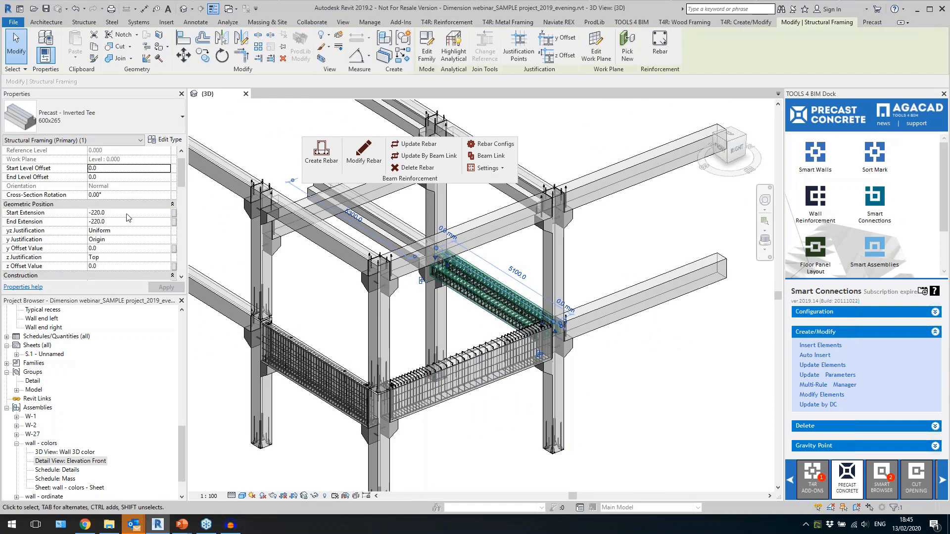
{"action": "scroll", "coordinate": [139, 222], "scroll_direction": "down", "scroll_amount": 10}
{"action": "scroll", "coordinate": [117, 224], "scroll_direction": "up", "scroll_amount": 3}
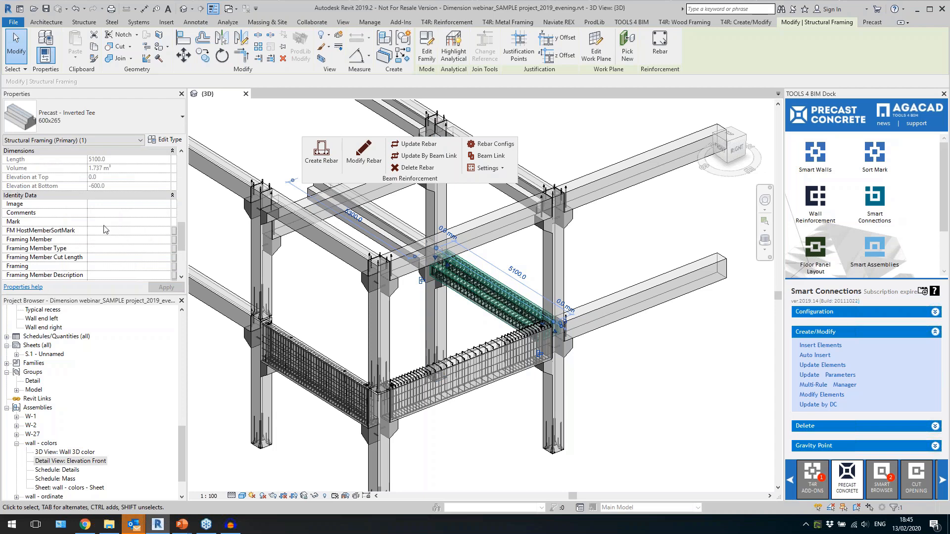
{"action": "left_click", "coordinate": [105, 222]}
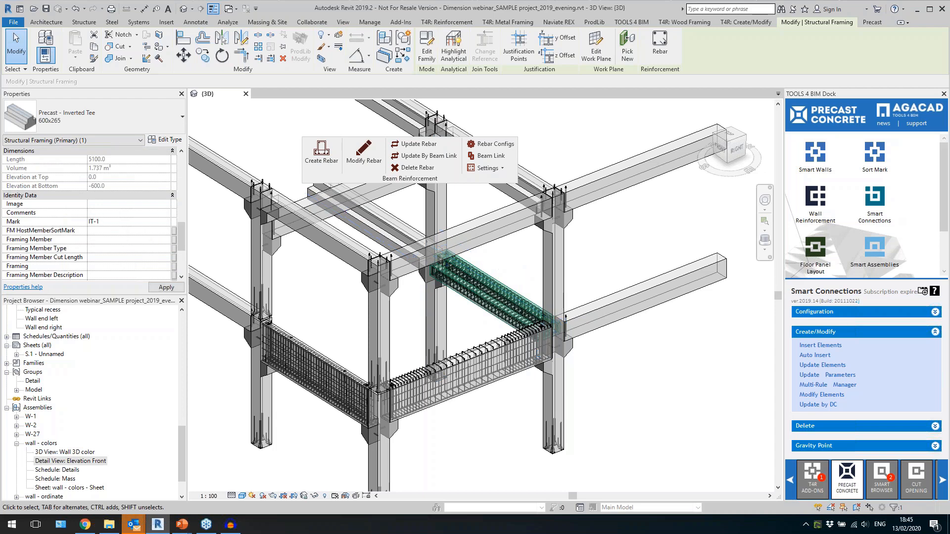
{"action": "left_click", "coordinate": [165, 287]}
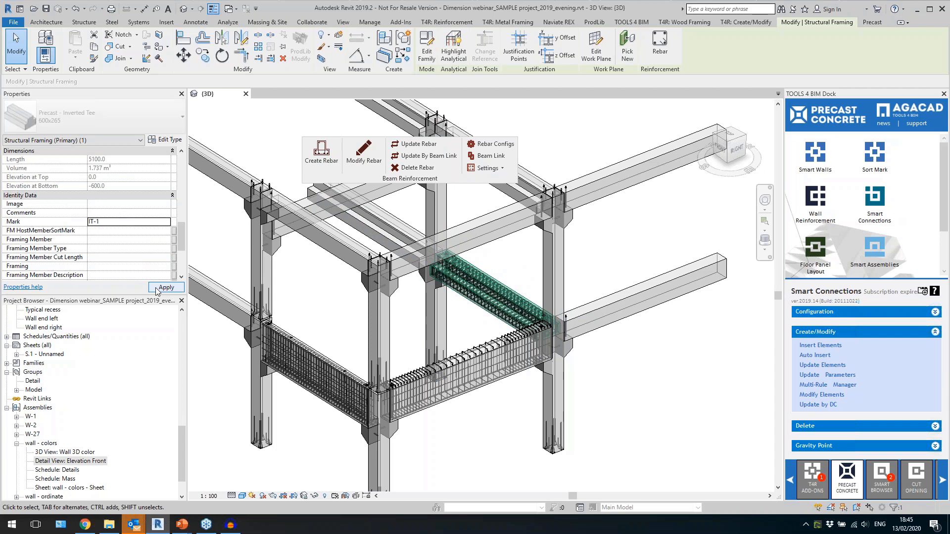
Create an assembly with shop drawings from the IT-1 beam using the Precast beam configuration in Smart Assemblies.
{"action": "left_click", "coordinate": [862, 268]}
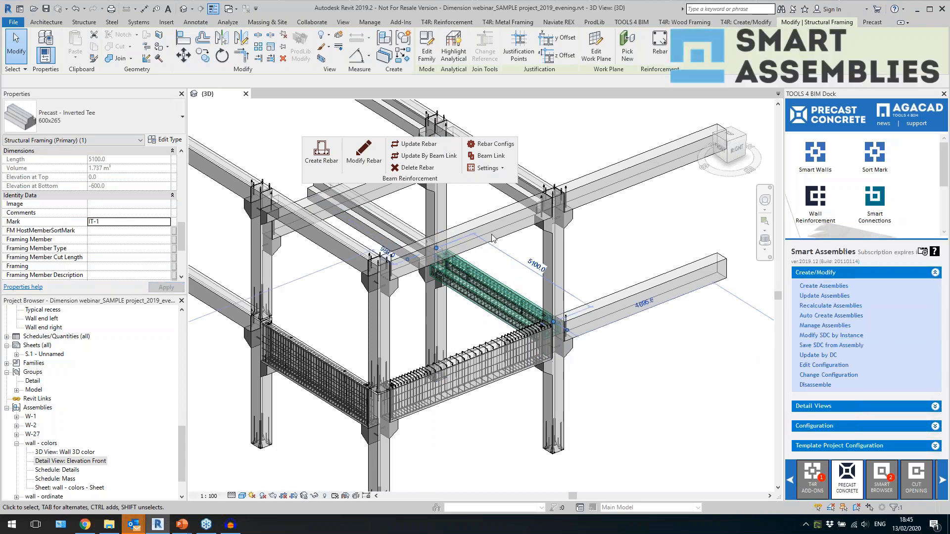
{"action": "left_click", "coordinate": [424, 230]}
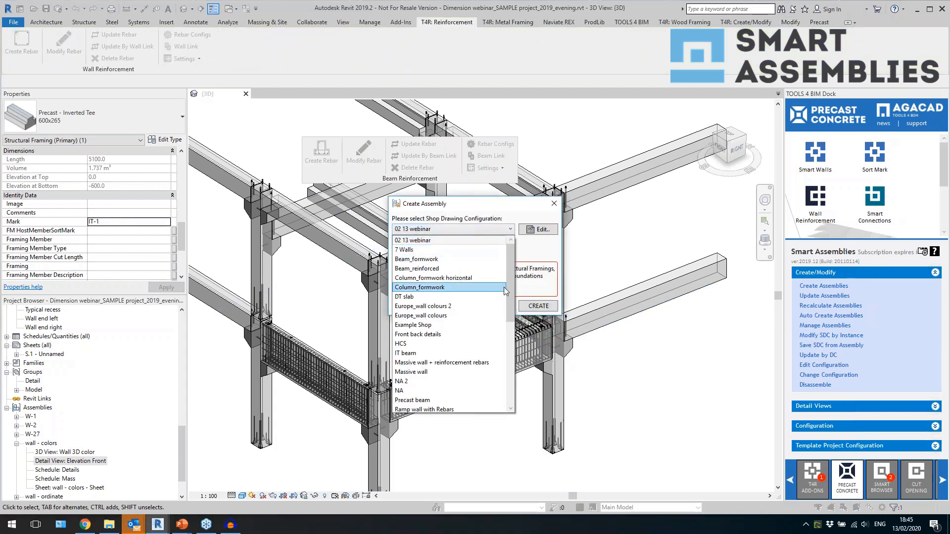
{"action": "left_click_drag", "start_coordinate": [511, 294], "coordinate": [515, 361]}
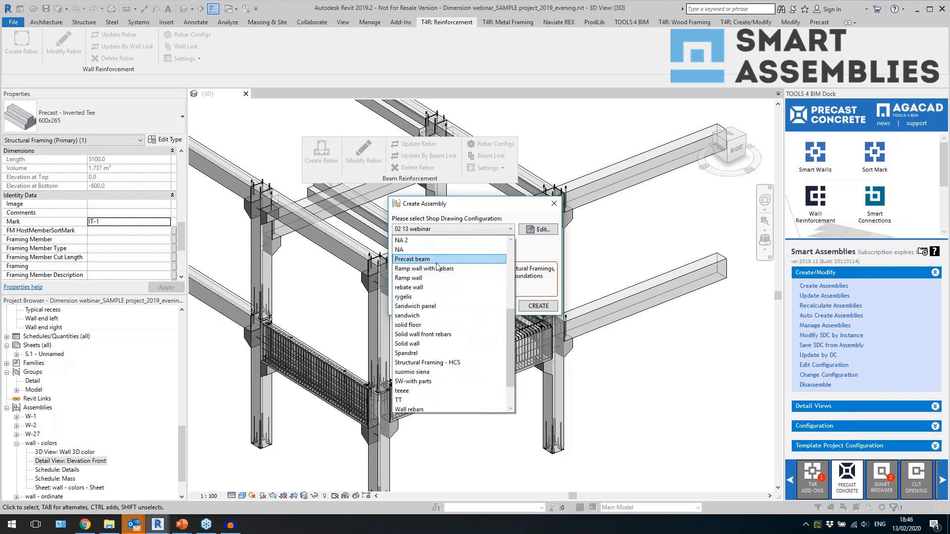
{"action": "left_click", "coordinate": [435, 260]}
{"action": "left_click", "coordinate": [528, 307]}
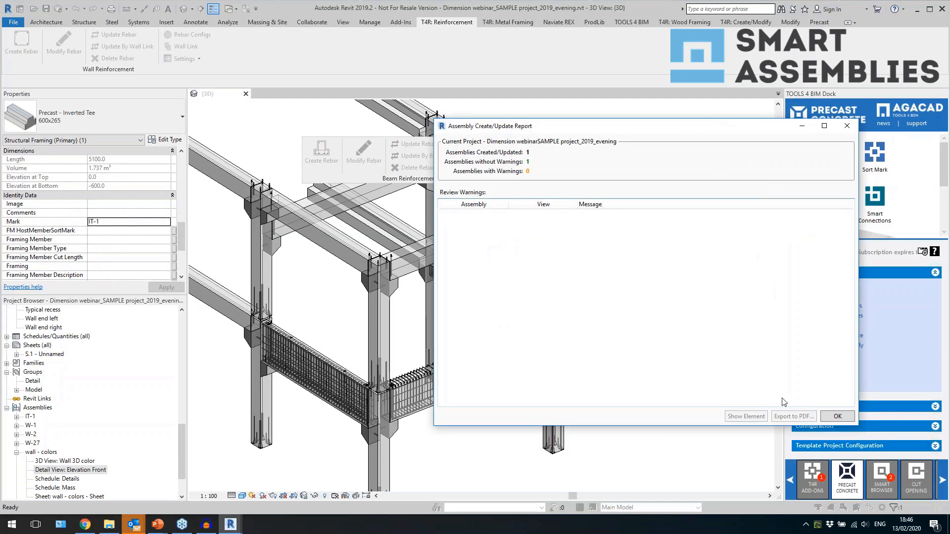
{"action": "left_click", "coordinate": [830, 419]}
Temporarily isolate the IT-1 beam assembly in 3D and inspect the rebar at its end.
{"action": "left_click", "coordinate": [519, 304]}
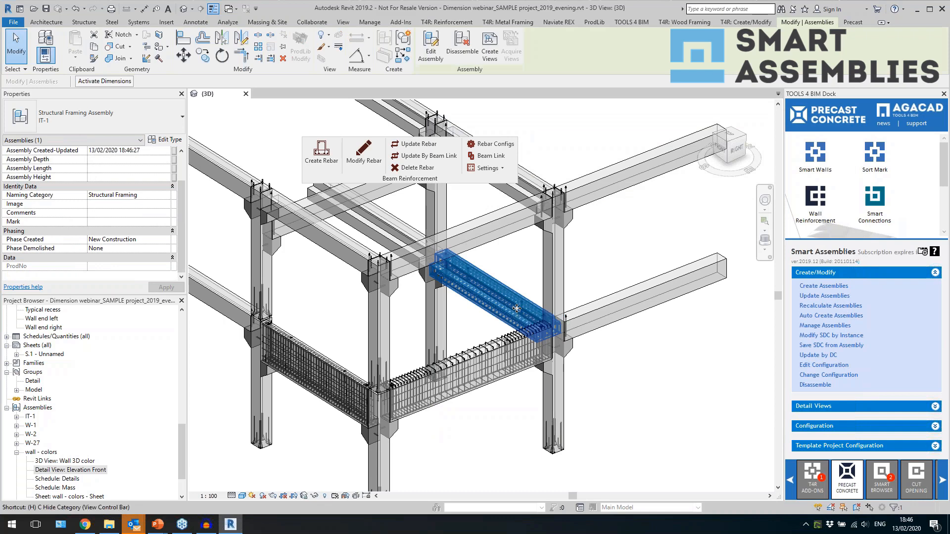
{"action": "key", "text": "h"}
{"action": "key", "text": "i"}
{"action": "scroll", "coordinate": [608, 395], "scroll_direction": "up", "scroll_amount": 4}
{"action": "scroll", "coordinate": [608, 394], "scroll_direction": "up", "scroll_amount": 2}
{"action": "key", "text": "Escape"}
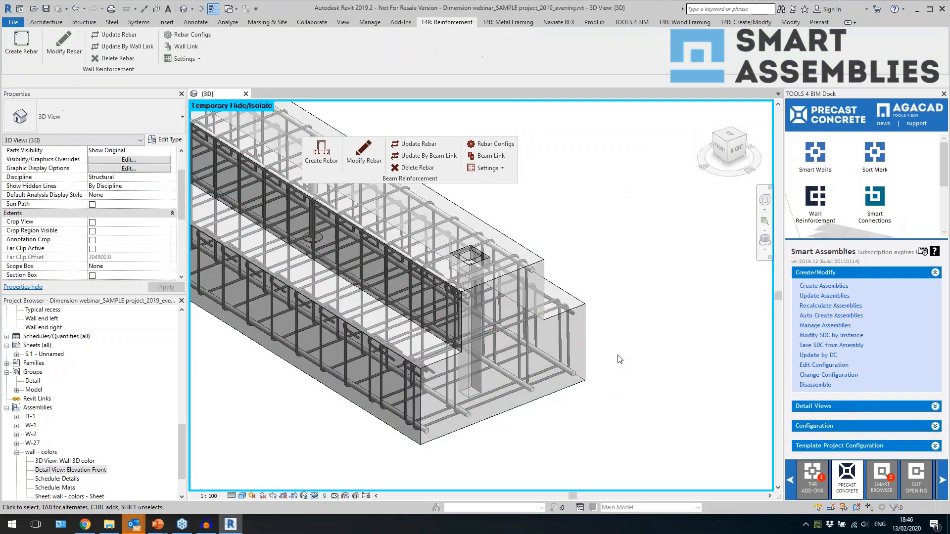
Open the sheet of the IT-1 assembly and return the floating Beam Reinforcement panel to the ribbon.
{"action": "left_click_drag", "start_coordinate": [181, 443], "coordinate": [181, 471]}
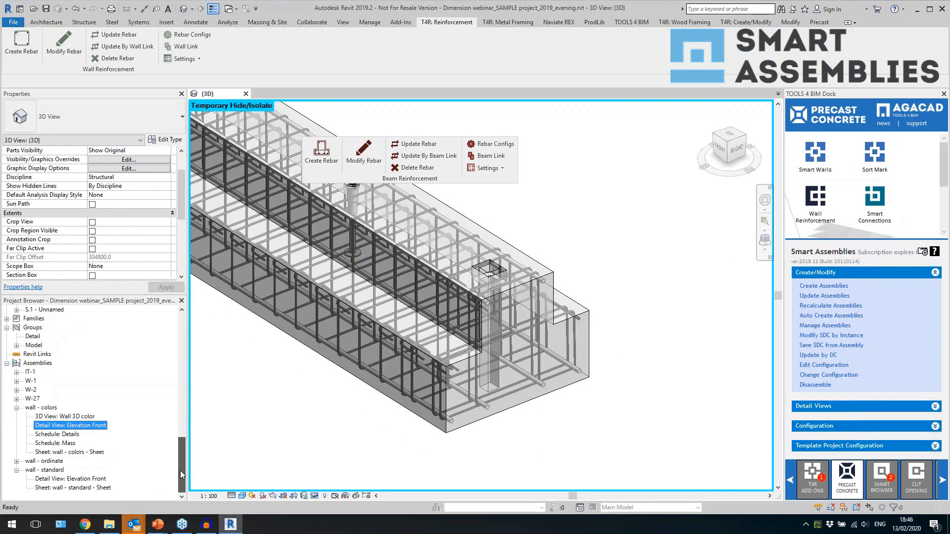
{"action": "double_click", "coordinate": [34, 372]}
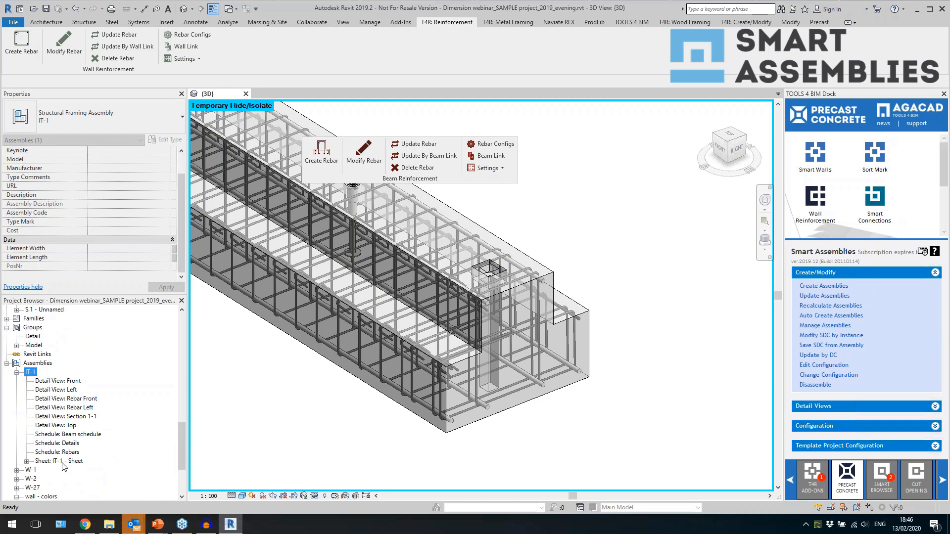
{"action": "double_click", "coordinate": [63, 462]}
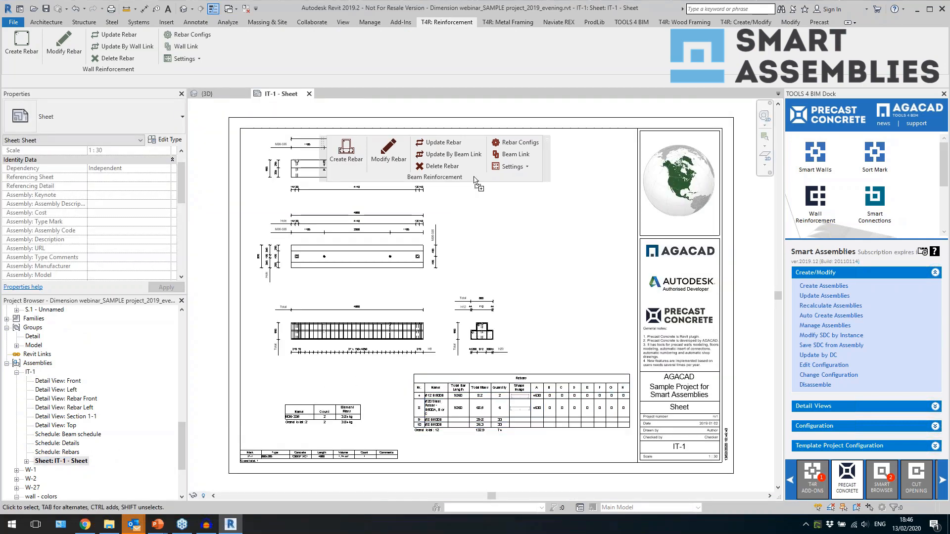
{"action": "left_click", "coordinate": [563, 142]}
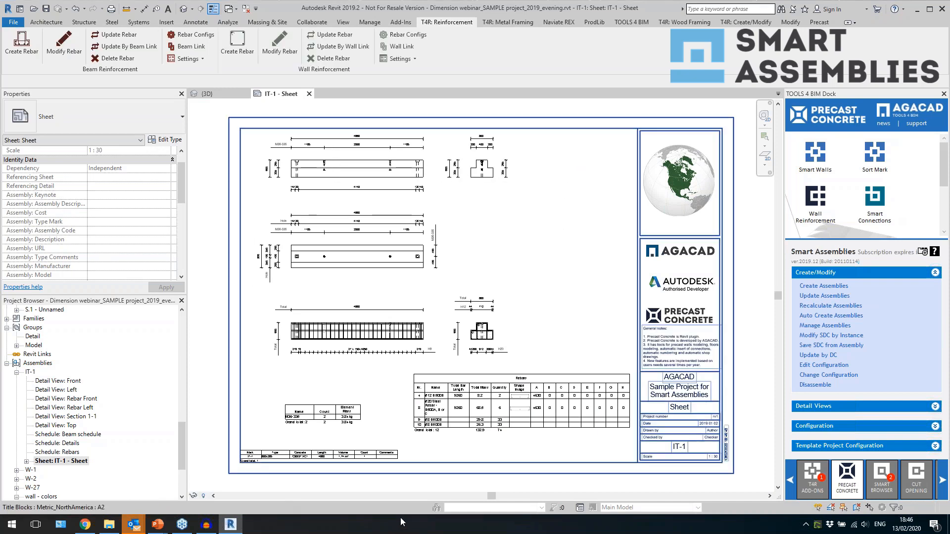
Examine the IT-1 sheet's dimensioned formwork views, rebar elevation, cross-section, and the embed and rebar schedules.
{"action": "scroll", "coordinate": [319, 176], "scroll_direction": "up", "scroll_amount": 4}
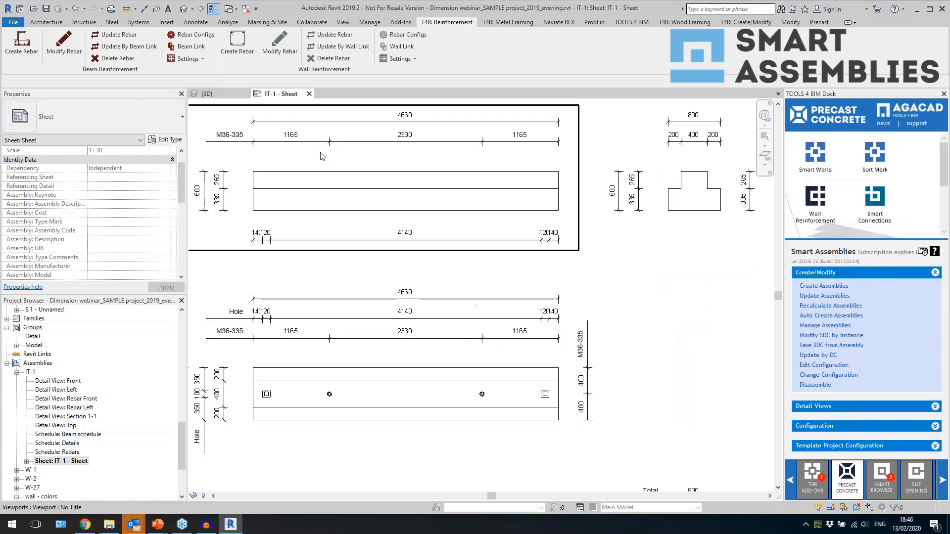
{"action": "scroll", "coordinate": [435, 174], "scroll_direction": "down", "scroll_amount": 1}
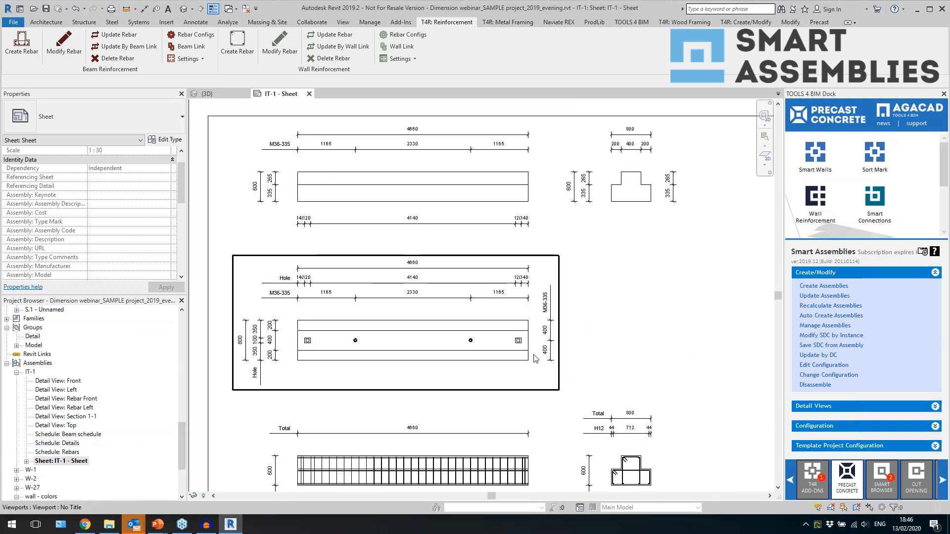
{"action": "middle_click_drag", "start_coordinate": [463, 366], "coordinate": [423, 170]}
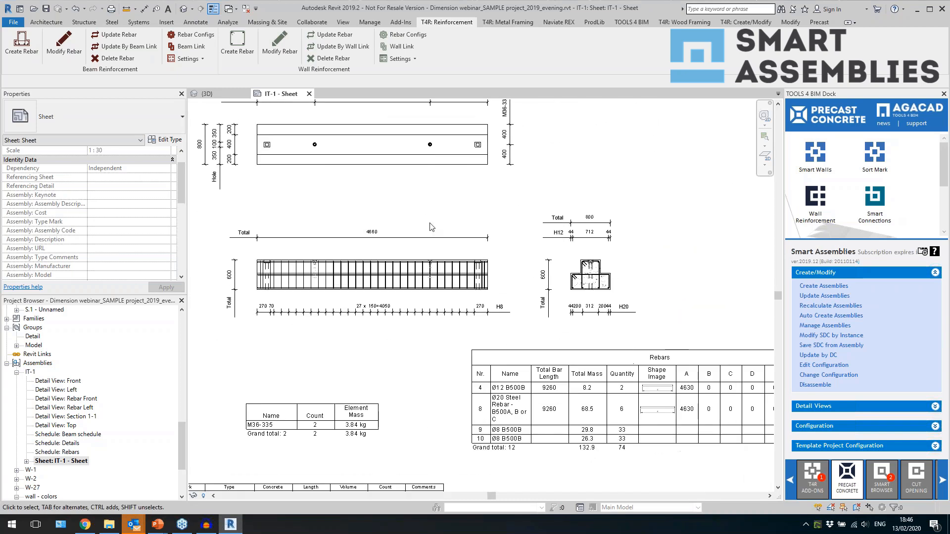
{"action": "scroll", "coordinate": [299, 311], "scroll_direction": "up", "scroll_amount": 1}
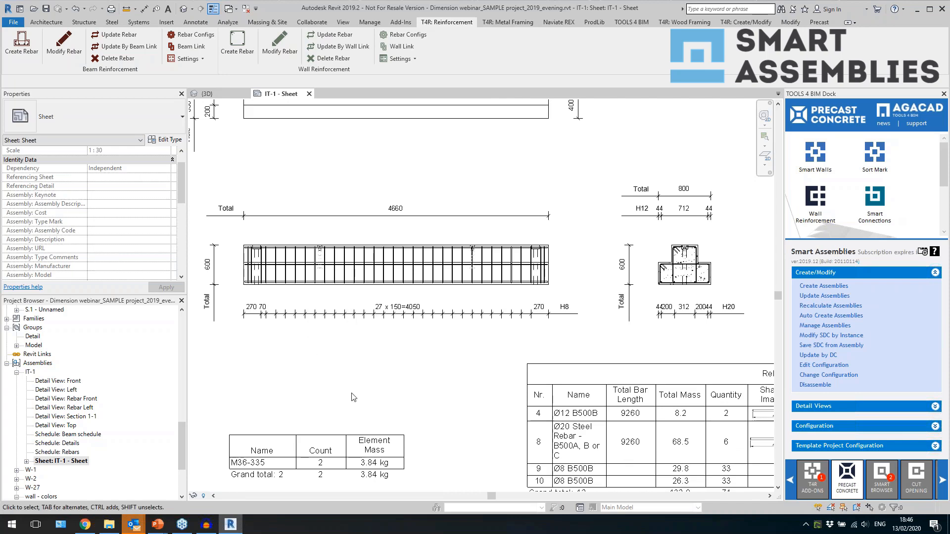
{"action": "scroll", "coordinate": [335, 373], "scroll_direction": "up", "scroll_amount": 2}
{"action": "scroll", "coordinate": [437, 359], "scroll_direction": "up", "scroll_amount": 2}
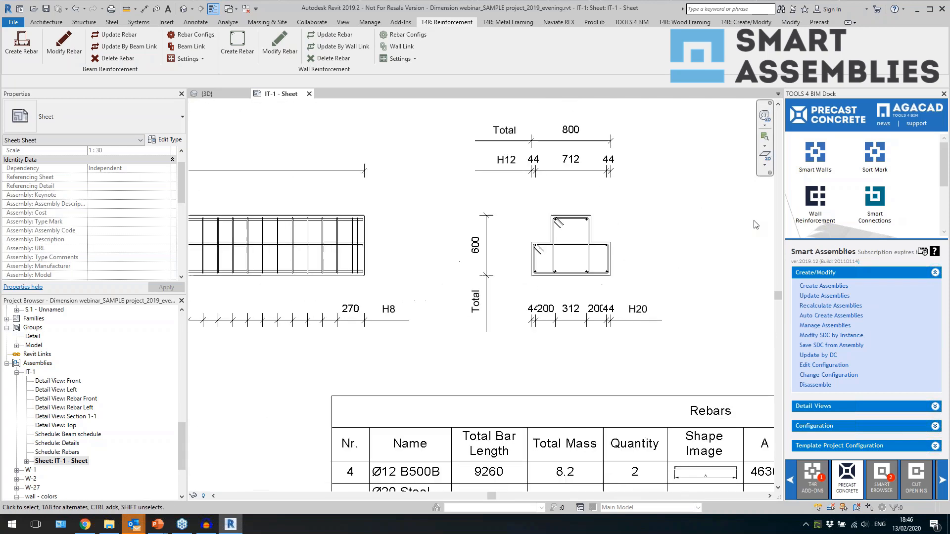
{"action": "scroll", "coordinate": [631, 280], "scroll_direction": "up", "scroll_amount": 2}
{"action": "scroll", "coordinate": [509, 189], "scroll_direction": "down", "scroll_amount": 4}
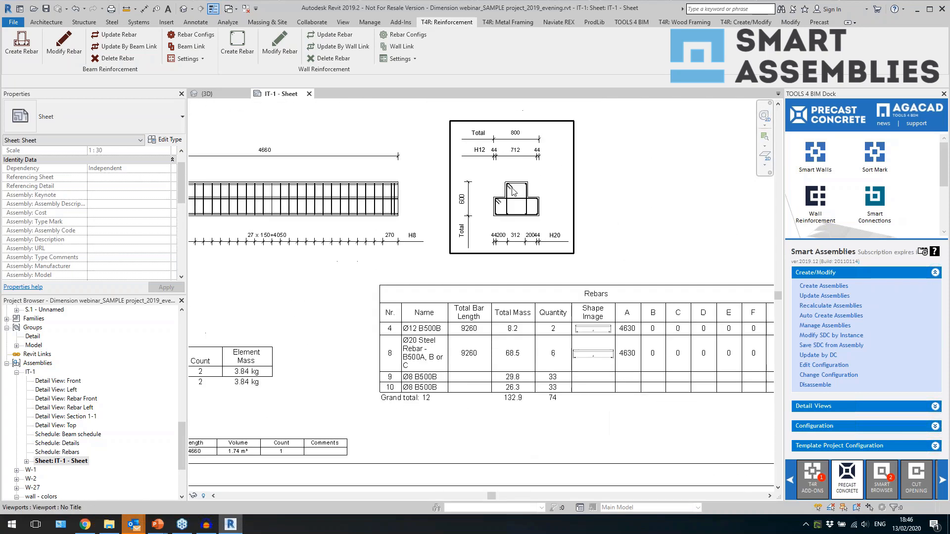
{"action": "scroll", "coordinate": [580, 356], "scroll_direction": "down", "scroll_amount": 3}
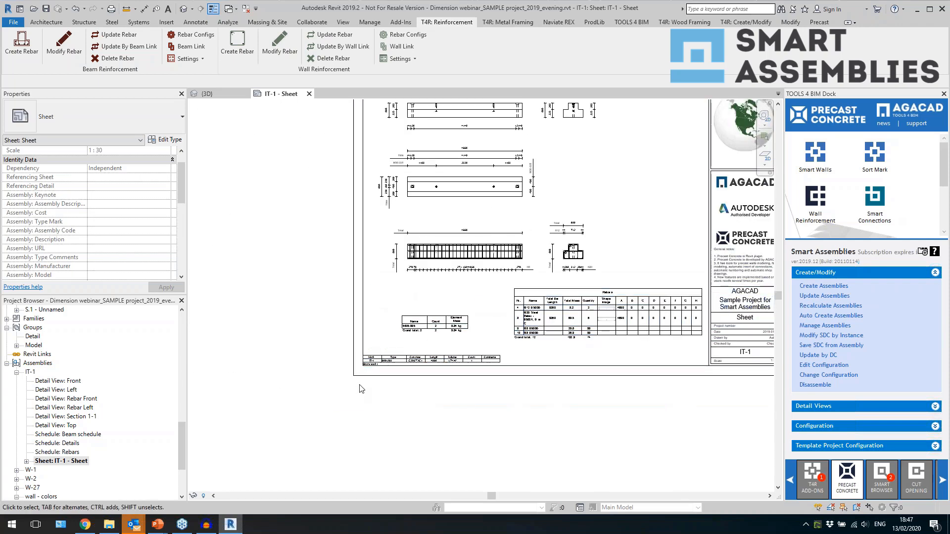
{"action": "scroll", "coordinate": [361, 387], "scroll_direction": "down", "scroll_amount": 1}
{"action": "scroll", "coordinate": [618, 232], "scroll_direction": "up", "scroll_amount": 1}
Return to the default 3D view and reset the temporary isolation to bring back the whole model.
{"action": "left_click", "coordinate": [184, 9]}
{"action": "scroll", "coordinate": [529, 269], "scroll_direction": "down", "scroll_amount": 5}
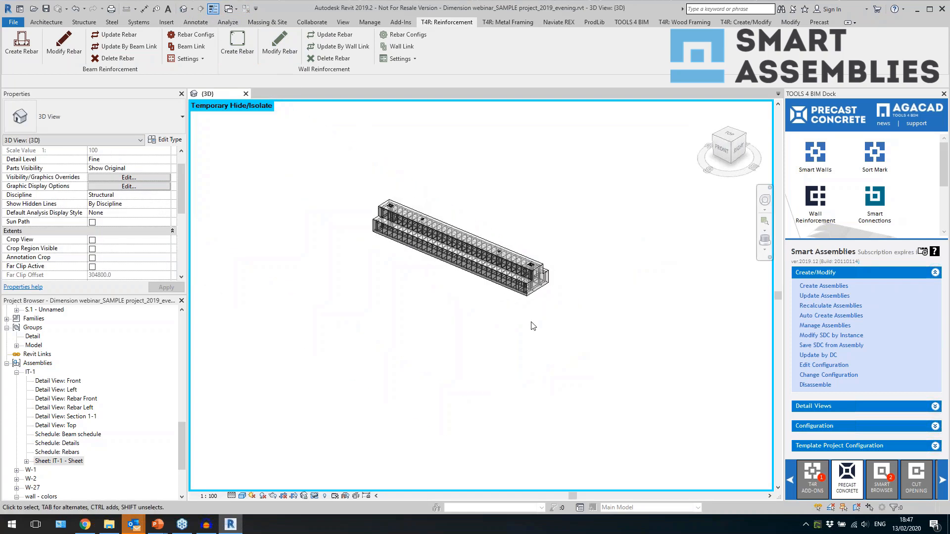
{"action": "left_click", "coordinate": [313, 496]}
{"action": "left_click", "coordinate": [366, 483]}
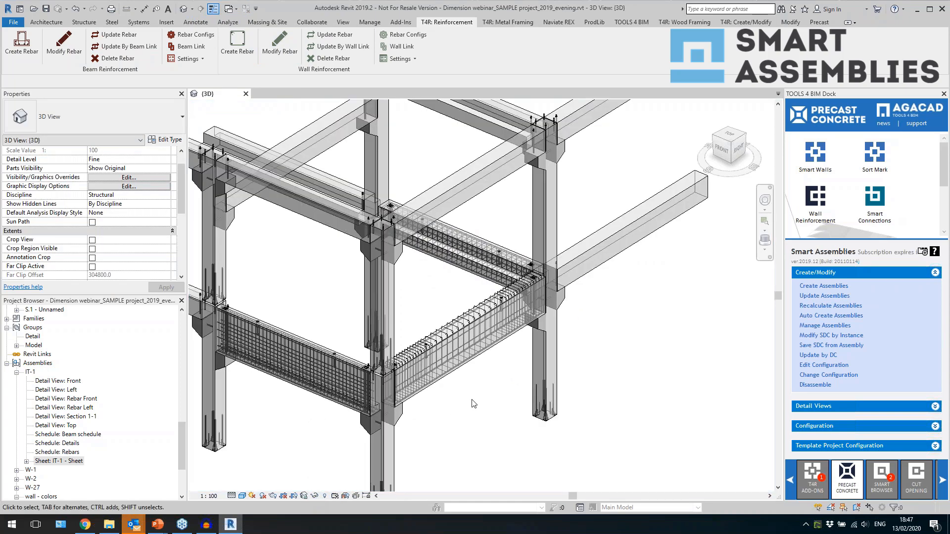
Check the Smart Assemblies template project location and highlight the IT-1 beam assembly within the frame.
{"action": "left_click", "coordinate": [492, 263]}
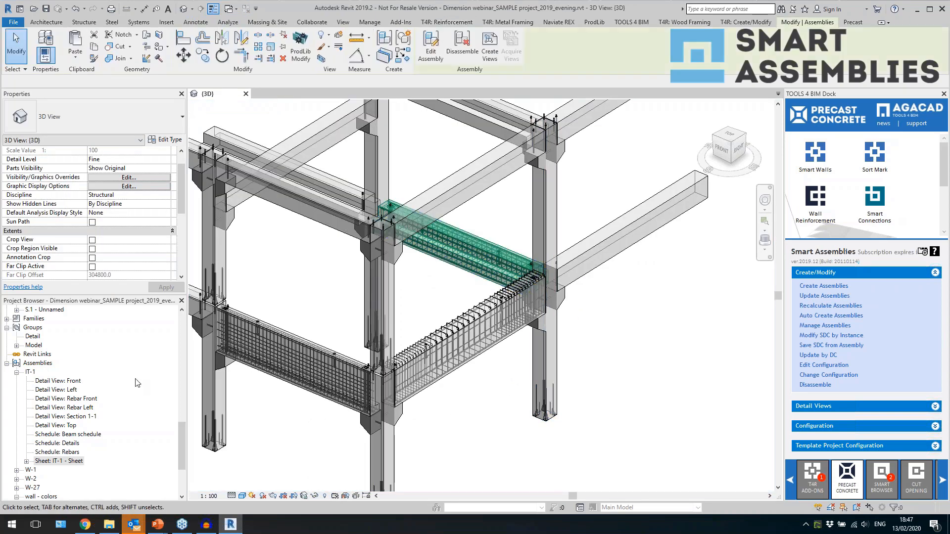
{"action": "left_click", "coordinate": [582, 372]}
{"action": "left_click", "coordinate": [819, 446]}
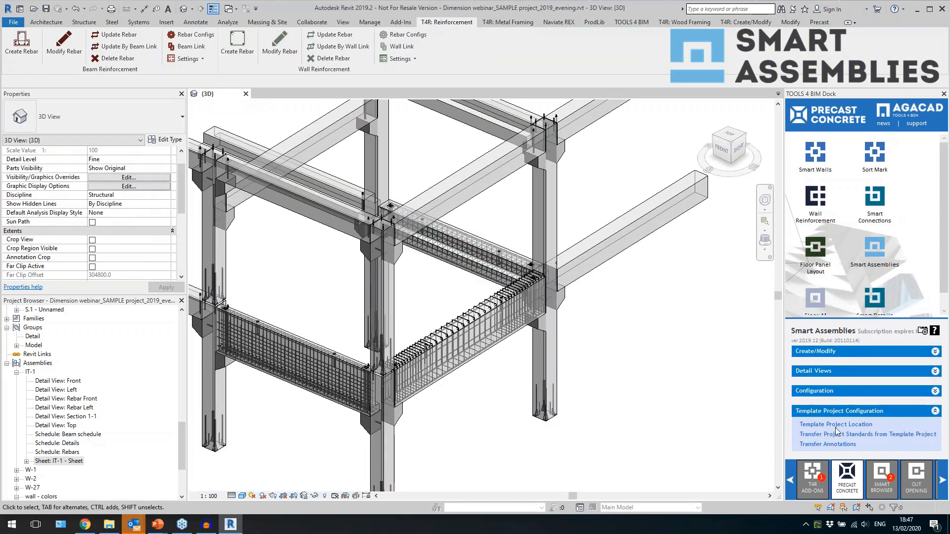
{"action": "left_click", "coordinate": [835, 425]}
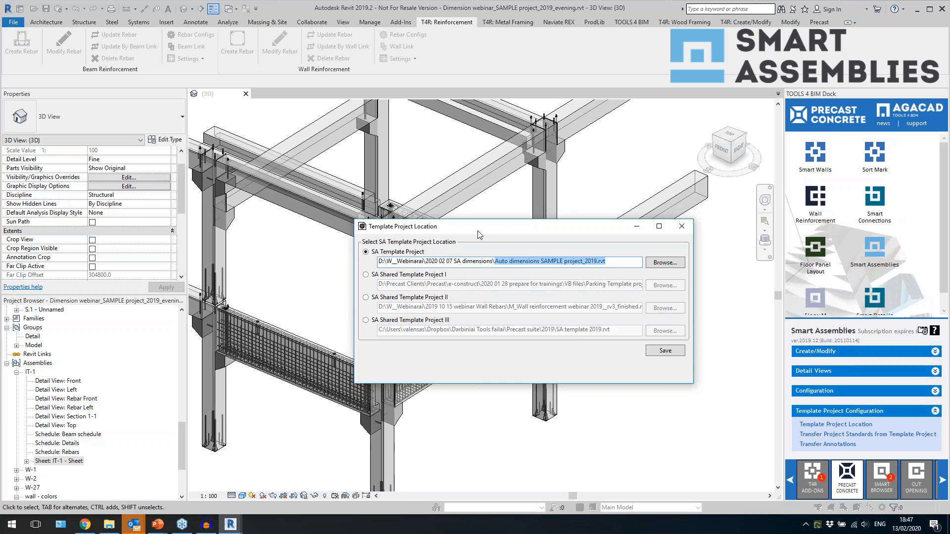
{"action": "left_click", "coordinate": [682, 227]}
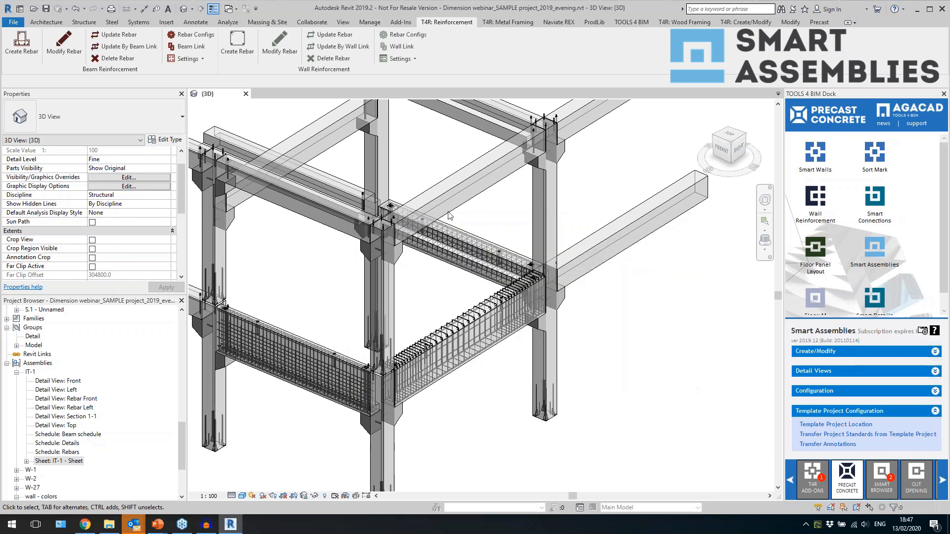
{"action": "left_click", "coordinate": [476, 242]}
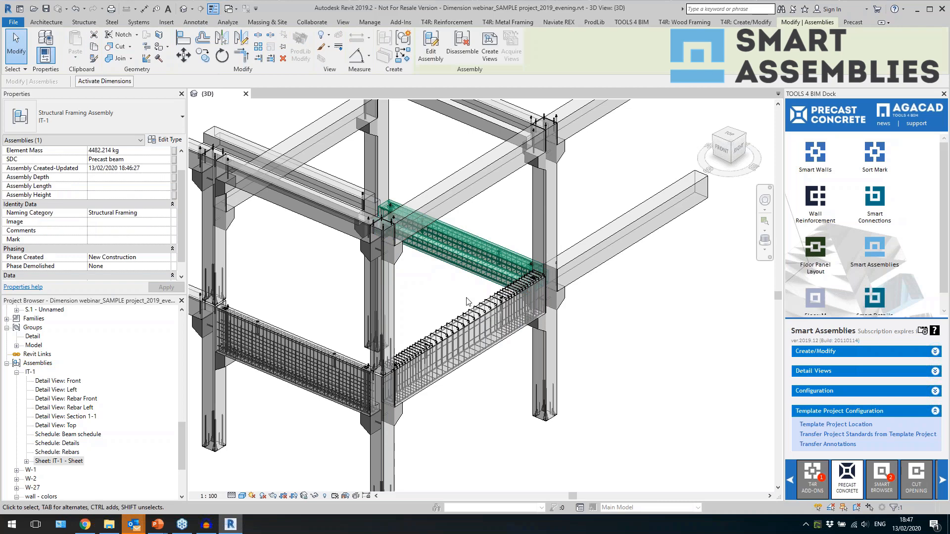
{"action": "left_click", "coordinate": [698, 399]}
Find the stepped architectural wall in the 3D model and inspect its Generic - 200mm and 200 short wall parts.
{"action": "scroll", "coordinate": [621, 299], "scroll_direction": "down", "scroll_amount": 5}
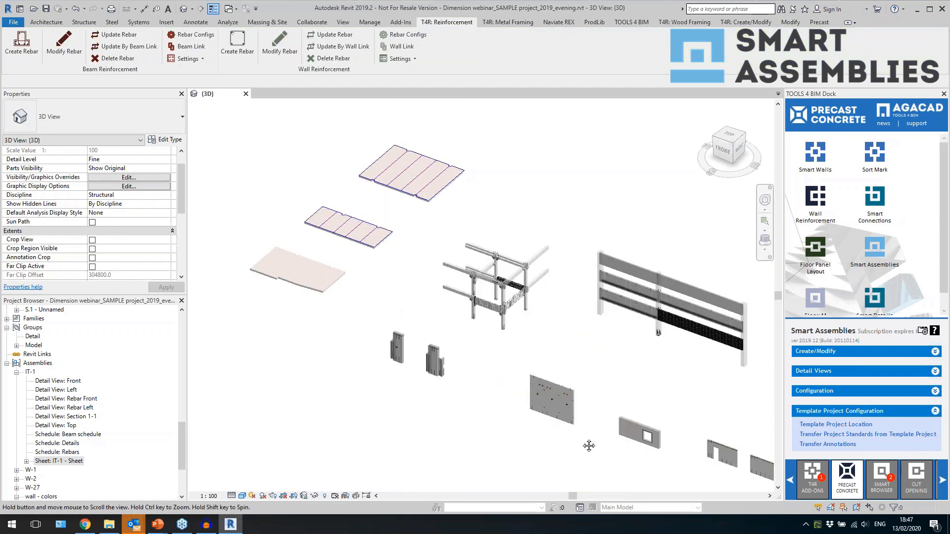
{"action": "middle_click_drag", "start_coordinate": [508, 315], "coordinate": [320, 221]}
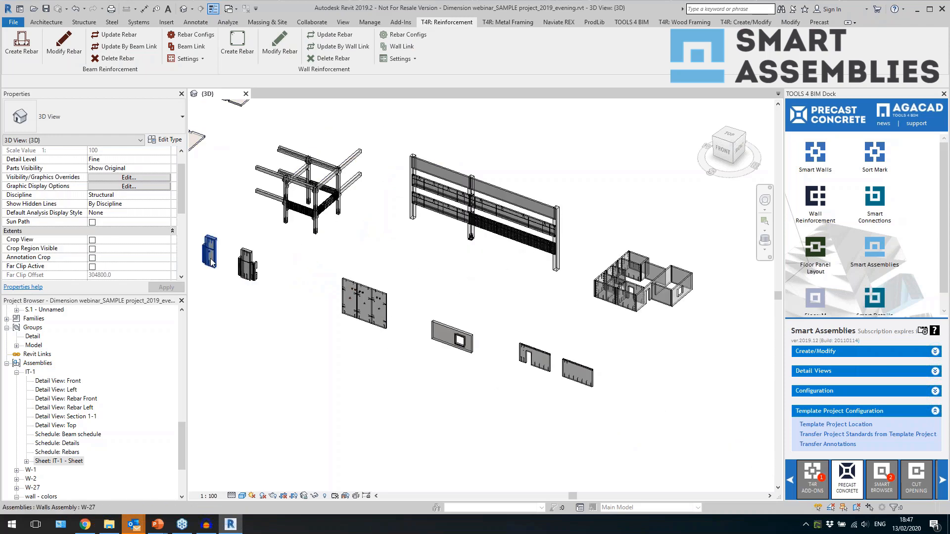
{"action": "scroll", "coordinate": [208, 258], "scroll_direction": "up", "scroll_amount": 8}
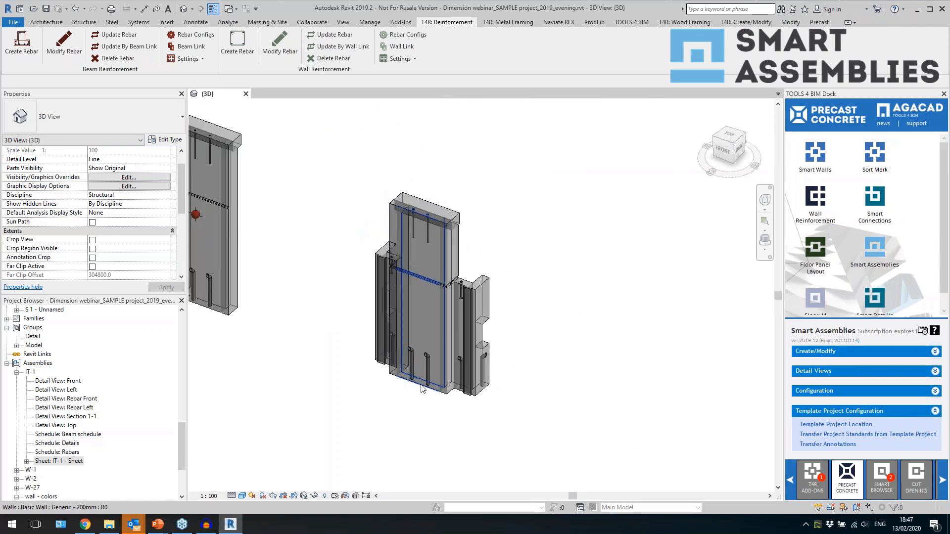
{"action": "left_click", "coordinate": [421, 389]}
{"action": "middle_click_drag", "start_coordinate": [384, 409], "coordinate": [471, 368], "text": "shift"}
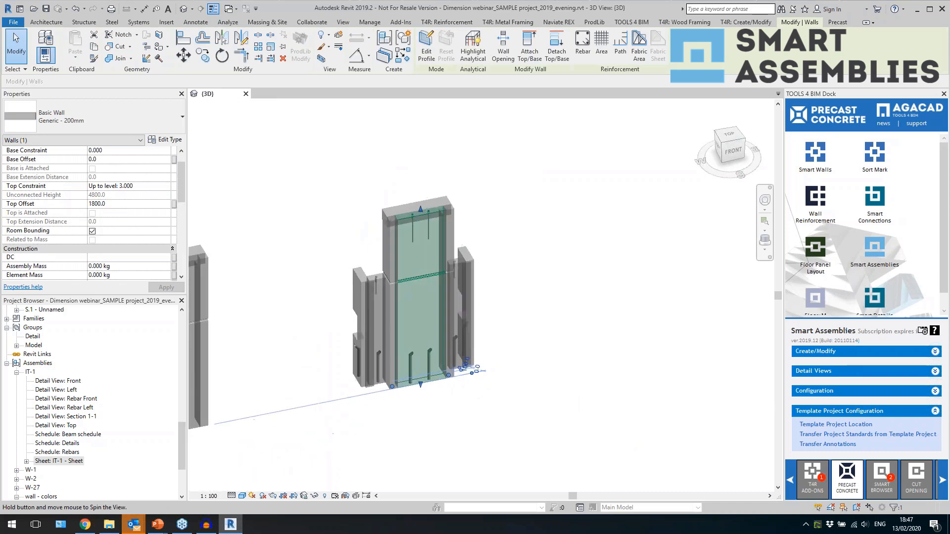
{"action": "scroll", "coordinate": [366, 277], "scroll_direction": "up", "scroll_amount": 4}
{"action": "left_click", "coordinate": [369, 278]}
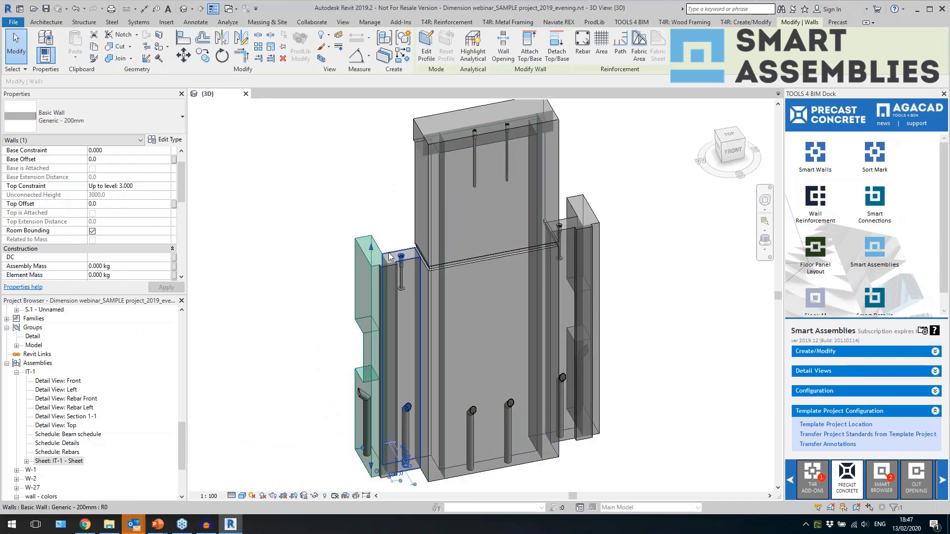
{"action": "left_click", "coordinate": [393, 276]}
{"action": "scroll", "coordinate": [398, 278], "scroll_direction": "up", "scroll_amount": 3}
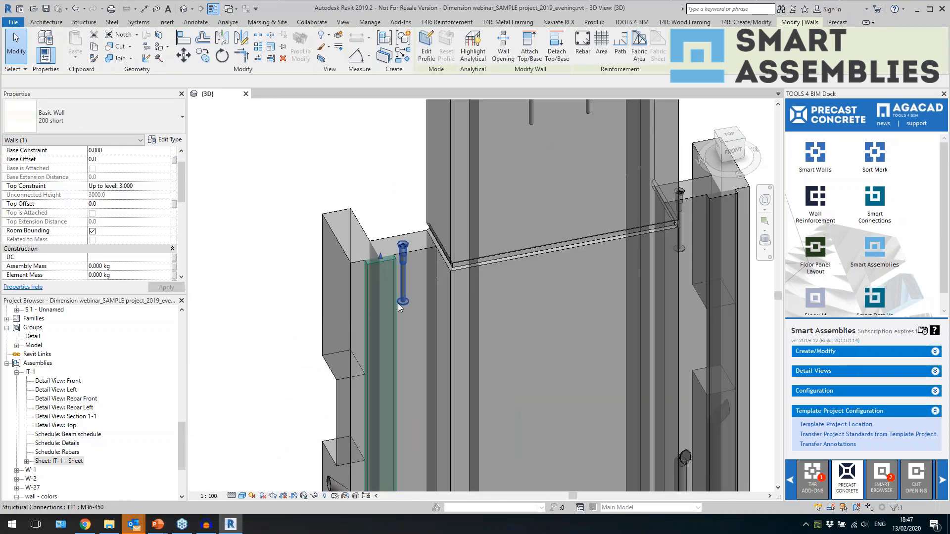
Inspect the wall's lifting anchor and side opening, then open the Cut 300x700 opening's family for viewing and close it.
{"action": "left_click", "coordinate": [404, 281]}
{"action": "left_click", "coordinate": [332, 420]}
{"action": "scroll", "coordinate": [331, 411], "scroll_direction": "down", "scroll_amount": 5}
{"action": "scroll", "coordinate": [333, 391], "scroll_direction": "up", "scroll_amount": 4}
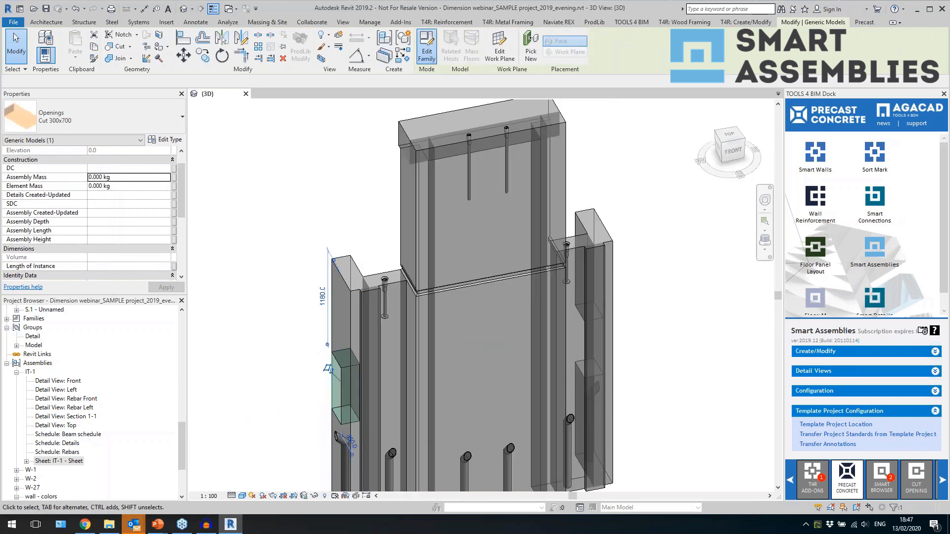
{"action": "left_click", "coordinate": [427, 52]}
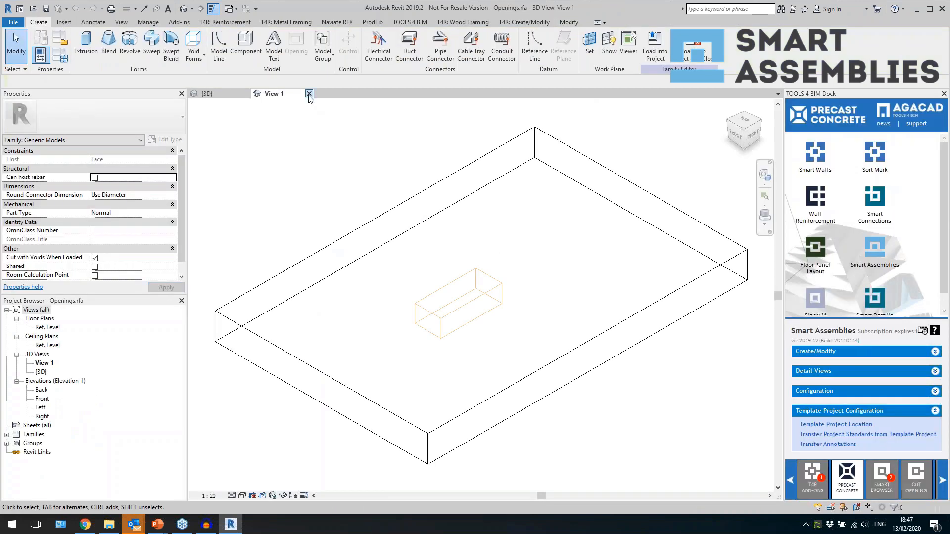
{"action": "left_click", "coordinate": [309, 94]}
{"action": "left_click", "coordinate": [495, 262]}
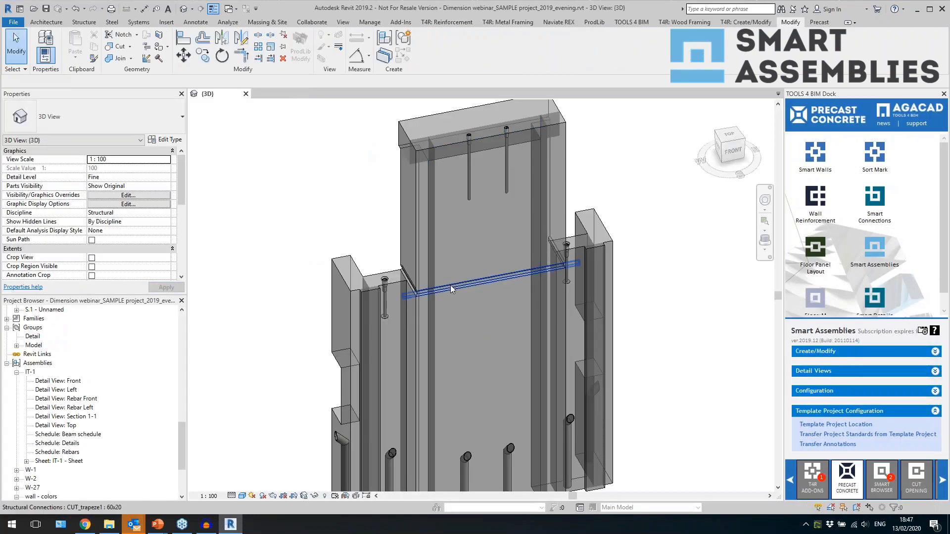
Inspect the horizontal trapezoidal cut, the floor element on top and the main wall, then clear the selection.
{"action": "left_click", "coordinate": [450, 289]}
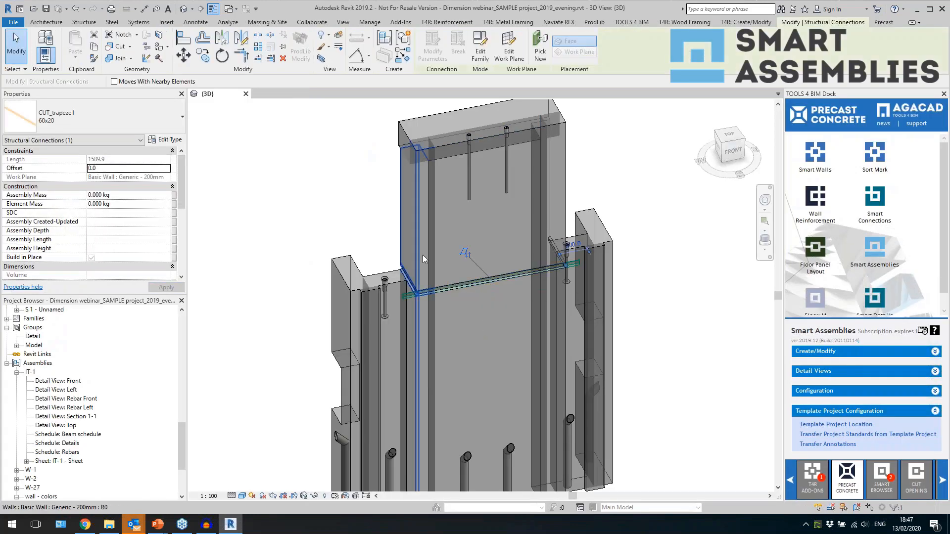
{"action": "left_click", "coordinate": [415, 121]}
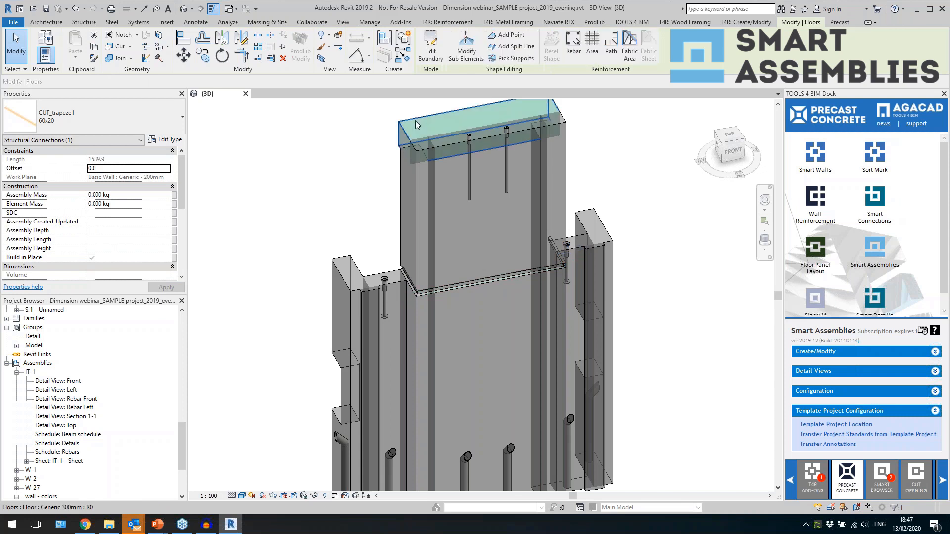
{"action": "scroll", "coordinate": [419, 257], "scroll_direction": "down", "scroll_amount": 3}
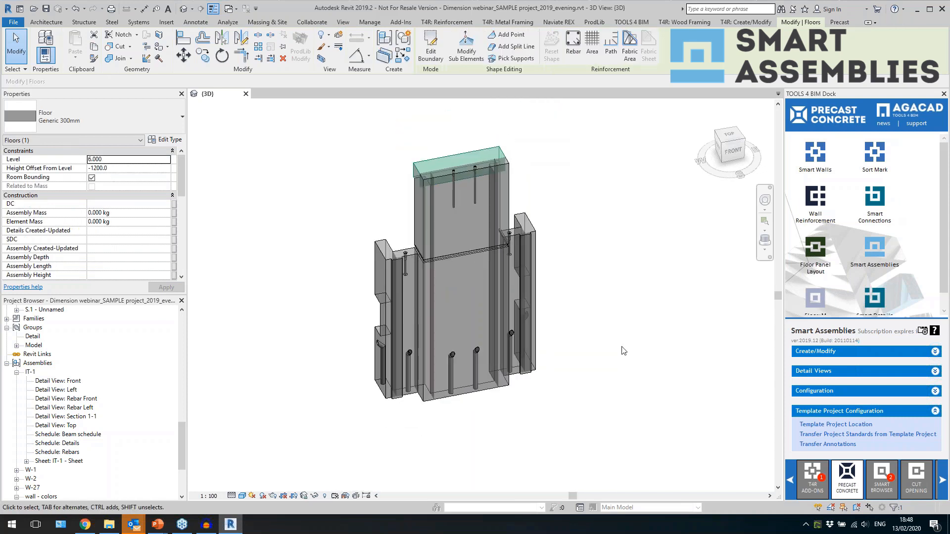
{"action": "left_click", "coordinate": [485, 393], "text": "ctrl"}
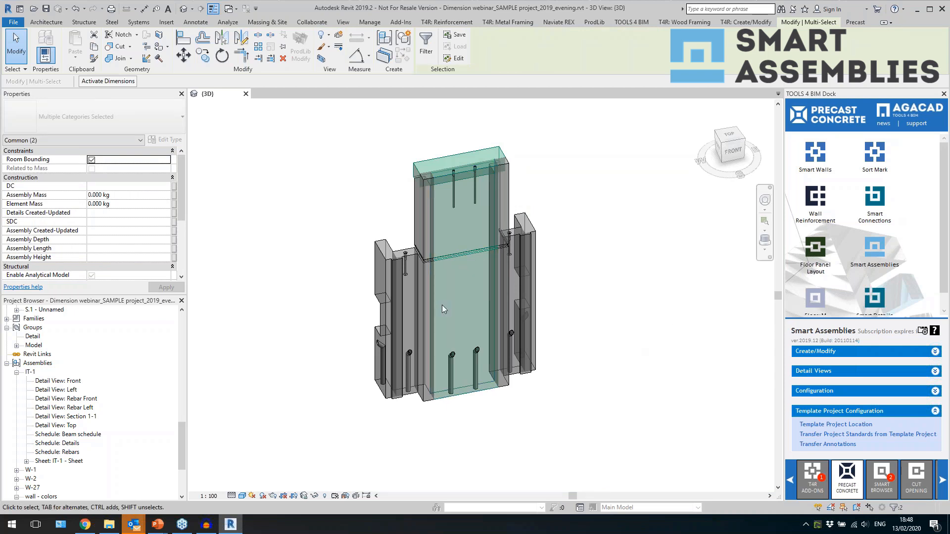
{"action": "left_click", "coordinate": [569, 265]}
Combine all elements of the stepped wall into a new assembly named Arch wall with the Walls naming category.
{"action": "scroll", "coordinate": [573, 263], "scroll_direction": "down", "scroll_amount": 1}
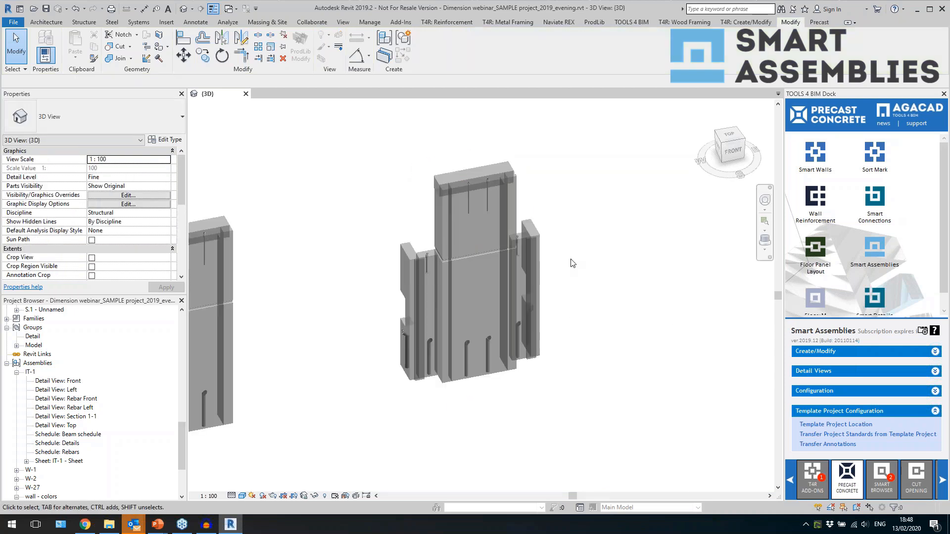
{"action": "scroll", "coordinate": [572, 263], "scroll_direction": "down", "scroll_amount": 2}
{"action": "middle_click_drag", "start_coordinate": [610, 292], "coordinate": [510, 299], "text": "shift"}
{"action": "scroll", "coordinate": [638, 222], "scroll_direction": "up", "scroll_amount": 1}
{"action": "scroll", "coordinate": [538, 224], "scroll_direction": "up", "scroll_amount": 1}
{"action": "left_click_drag", "start_coordinate": [463, 430], "coordinate": [605, 468]}
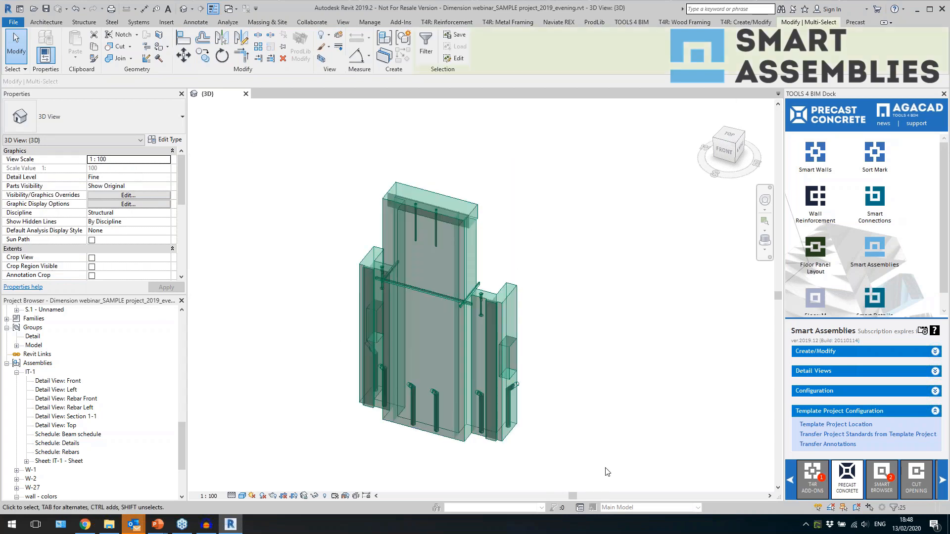
{"action": "left_click", "coordinate": [384, 41]}
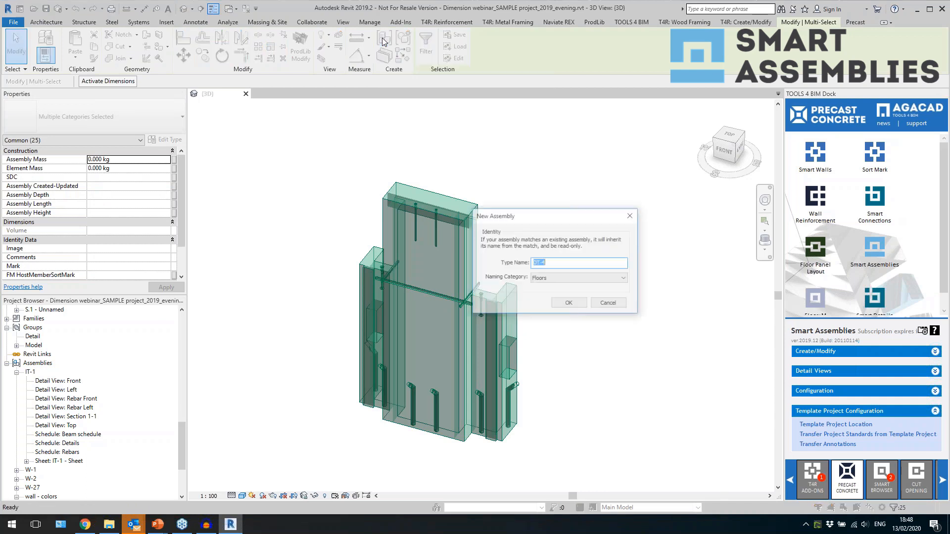
{"action": "left_click", "coordinate": [558, 275]}
{"action": "left_click", "coordinate": [556, 306]}
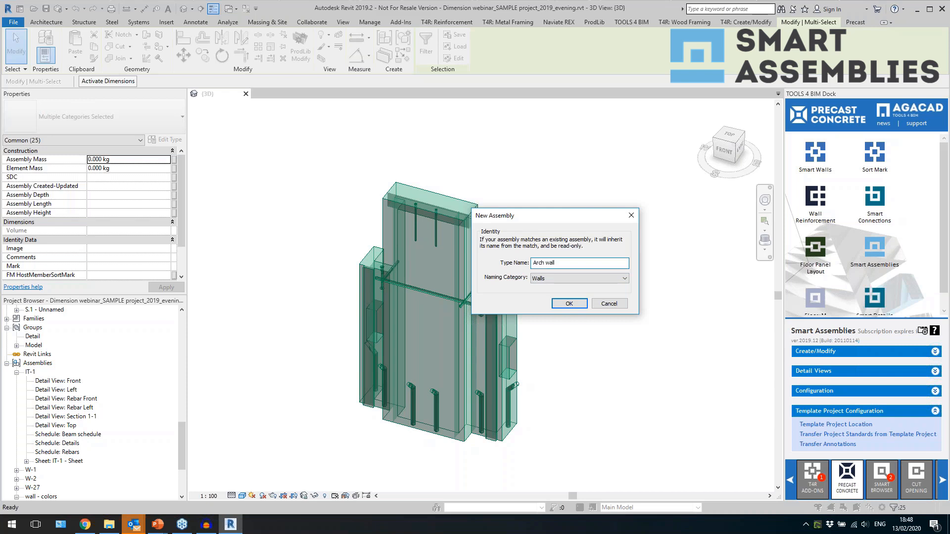
{"action": "left_click", "coordinate": [569, 304]}
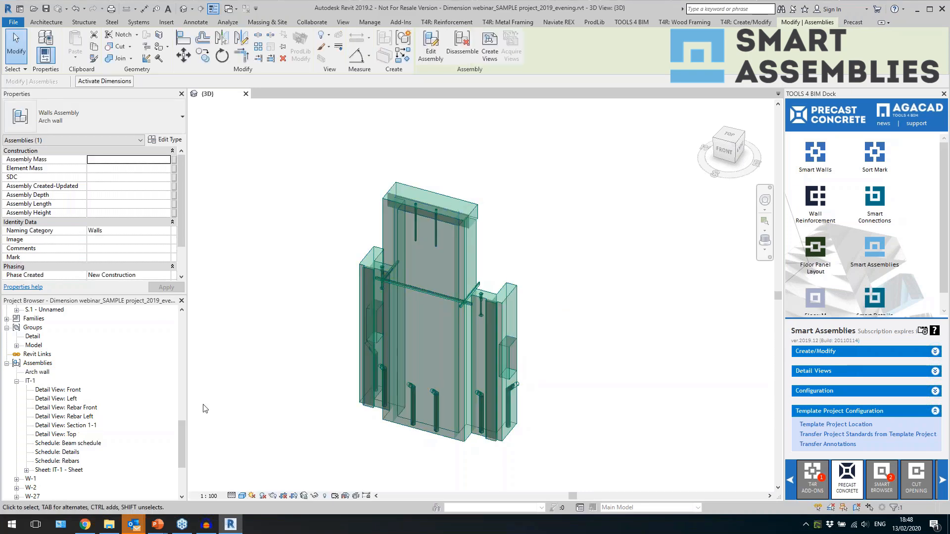
Generate shop drawings for the Arch wall assembly with the 7 Walls configuration and close the creation report.
{"action": "left_click", "coordinate": [36, 372]}
{"action": "left_click", "coordinate": [37, 364]}
{"action": "left_click", "coordinate": [38, 372]}
{"action": "left_click", "coordinate": [408, 374]}
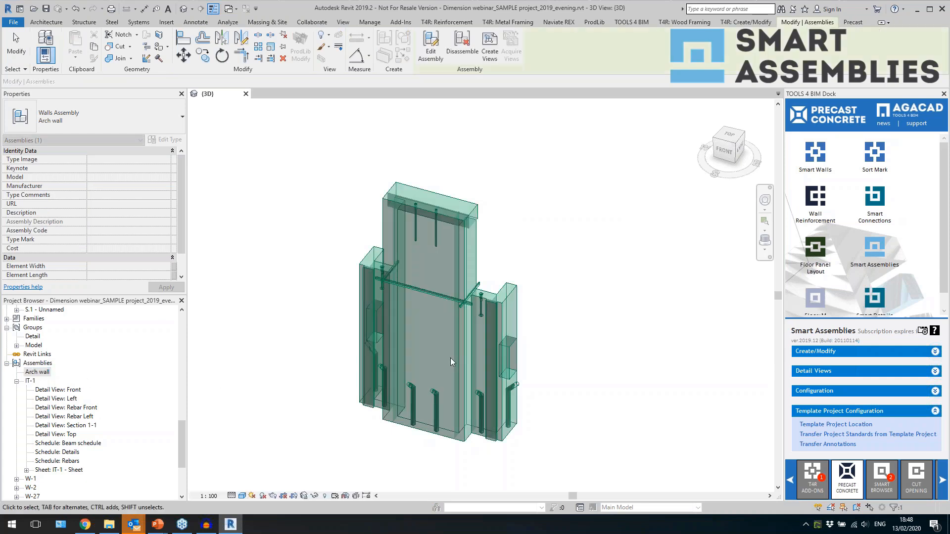
{"action": "left_click", "coordinate": [809, 354]}
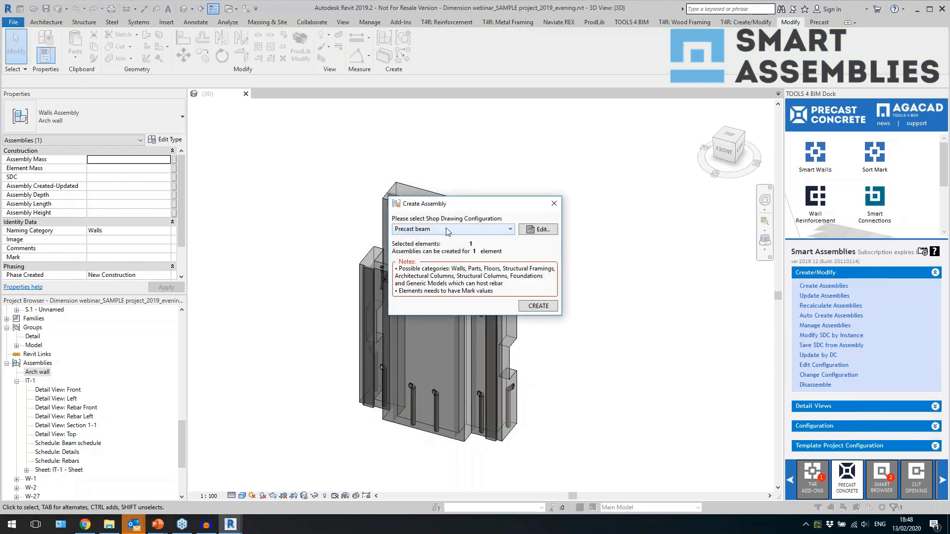
{"action": "left_click", "coordinate": [447, 229]}
{"action": "scroll", "coordinate": [426, 250], "scroll_direction": "up", "scroll_amount": 5}
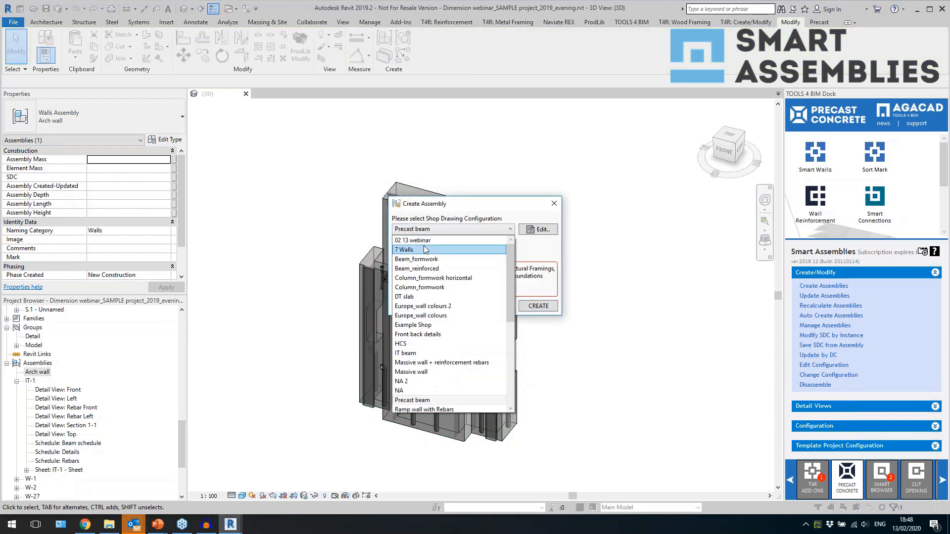
{"action": "left_click", "coordinate": [411, 250]}
{"action": "left_click", "coordinate": [531, 307]}
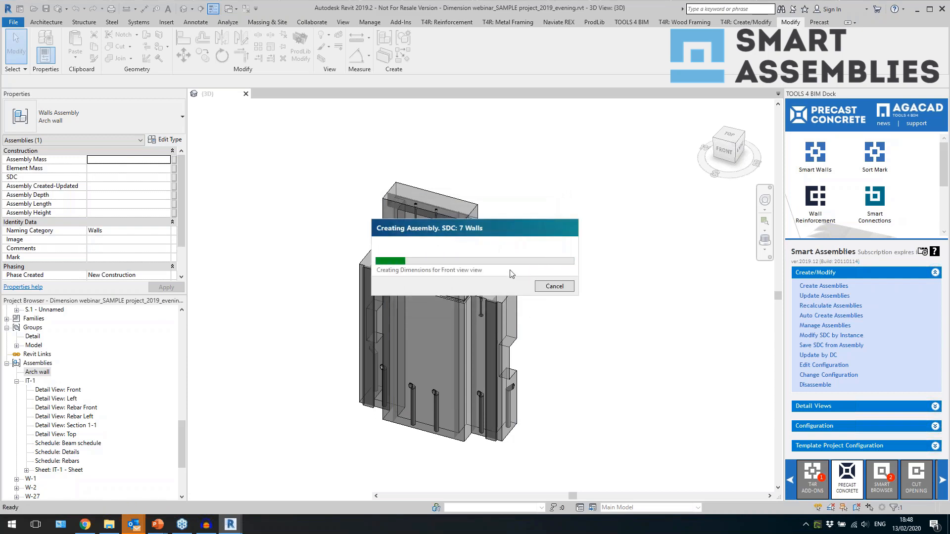
{"action": "left_click_drag", "start_coordinate": [489, 231], "coordinate": [433, 123]}
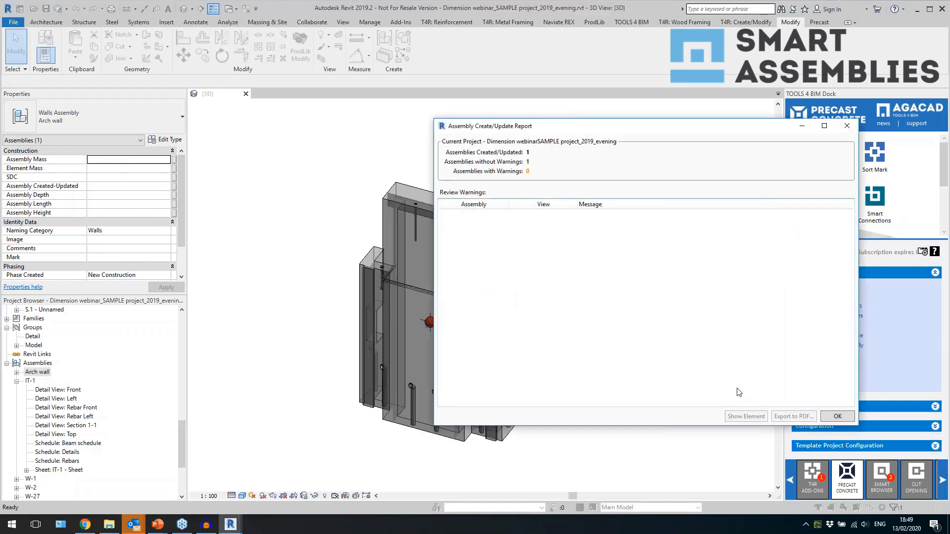
{"action": "left_click", "coordinate": [837, 417]}
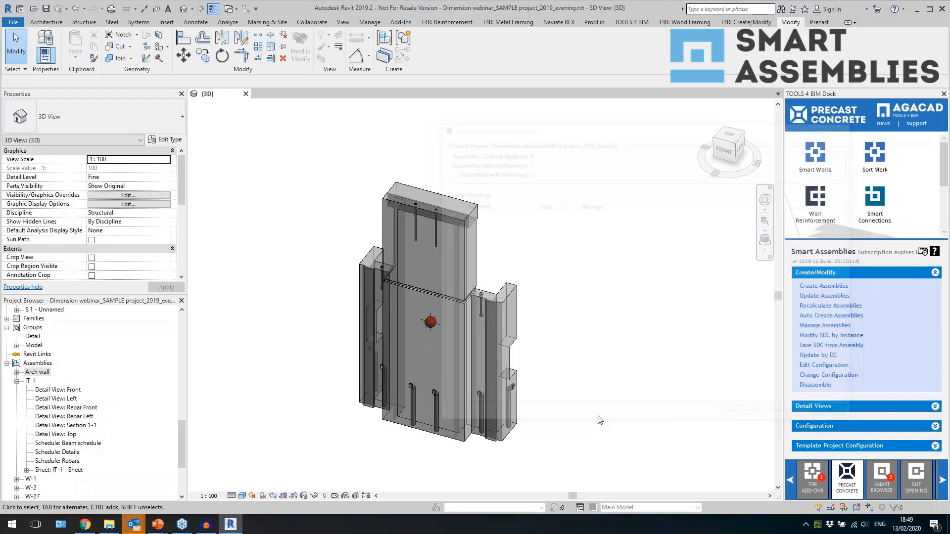
Check the Arch wall assembly's mass, shop drawing configuration and creation date in its properties.
{"action": "left_click", "coordinate": [429, 326]}
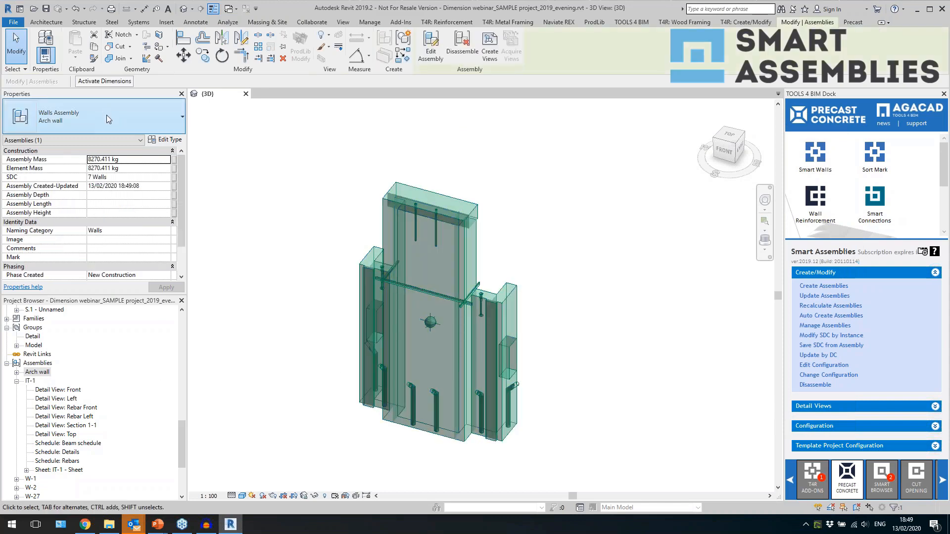
{"action": "scroll", "coordinate": [126, 378], "scroll_direction": "down", "scroll_amount": 3}
{"action": "scroll", "coordinate": [129, 387], "scroll_direction": "up", "scroll_amount": 4}
Open the Arch wall 1 sheet from the assembly's views and examine its dimensioned front elevation.
{"action": "double_click", "coordinate": [43, 384]}
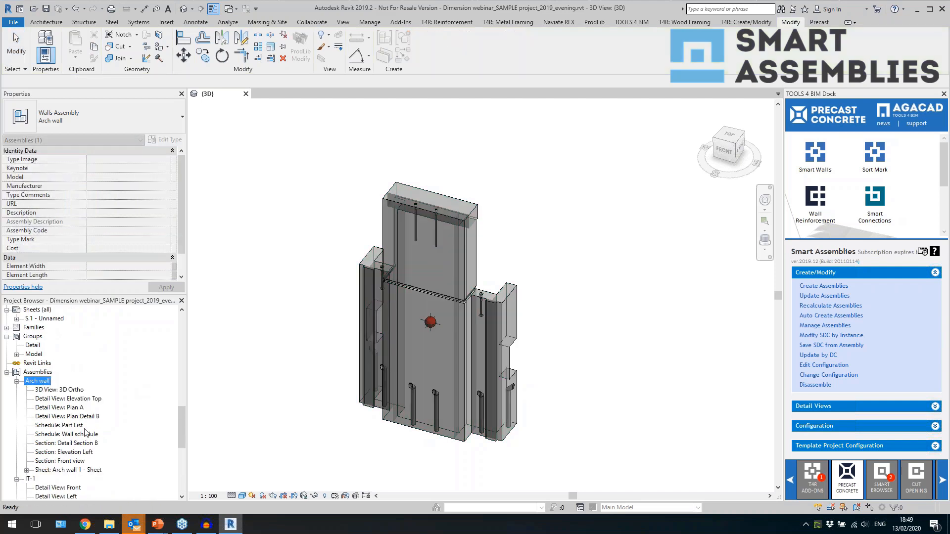
{"action": "left_click", "coordinate": [94, 471]}
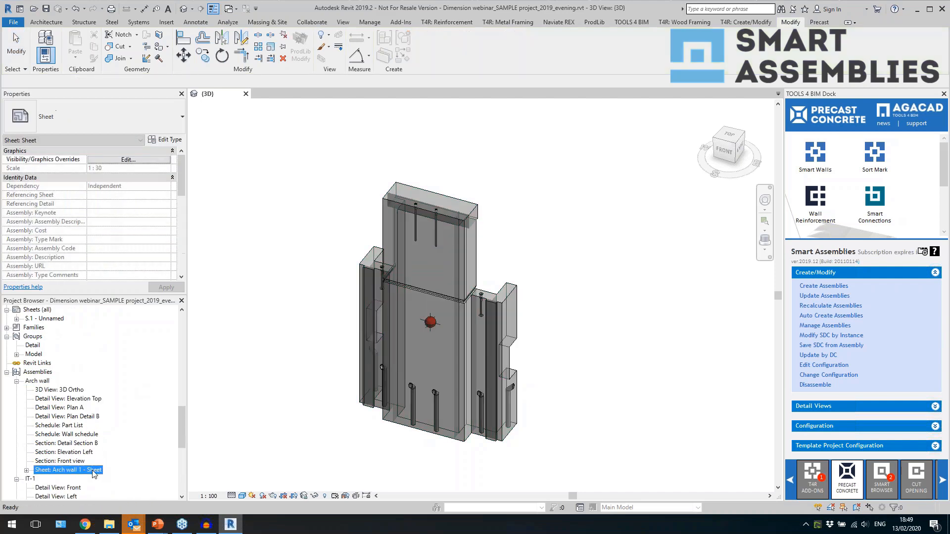
{"action": "double_click", "coordinate": [63, 470]}
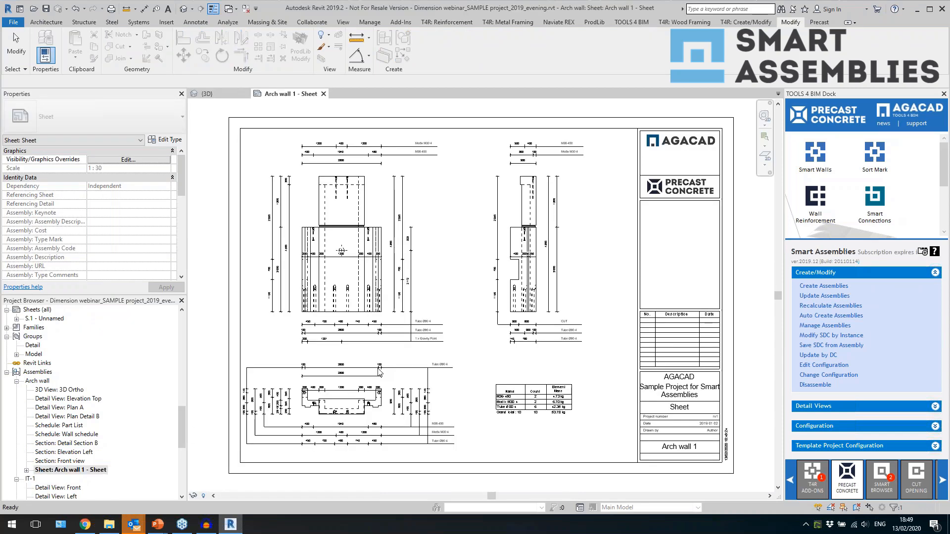
{"action": "left_click", "coordinate": [505, 431]}
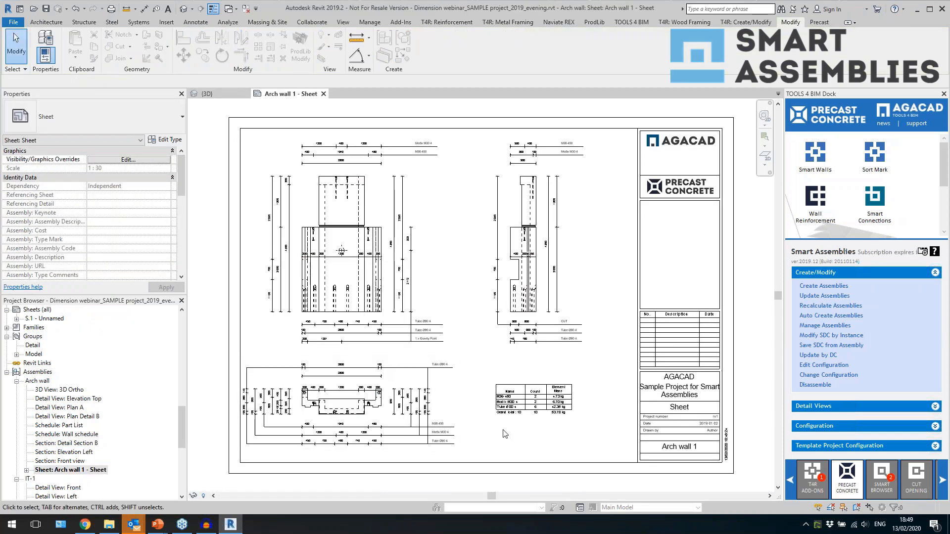
{"action": "scroll", "coordinate": [324, 230], "scroll_direction": "up", "scroll_amount": 4}
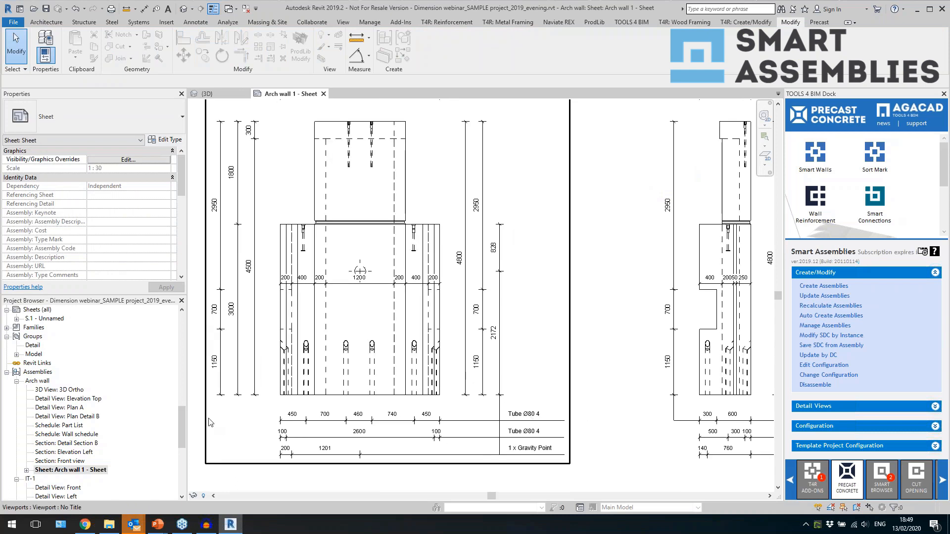
Open the Arch wall assembly's Elevation Left and Front view sections to review their dimensions.
{"action": "double_click", "coordinate": [81, 453]}
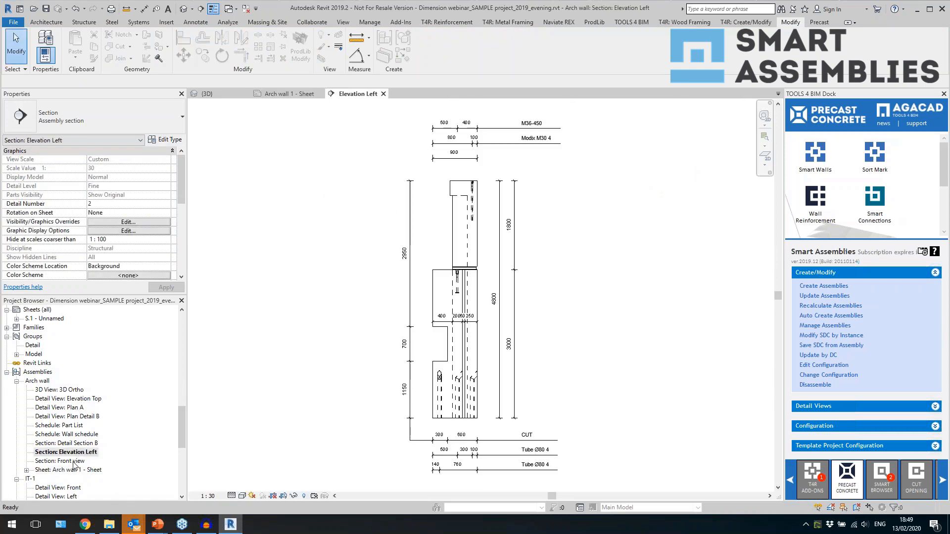
{"action": "double_click", "coordinate": [60, 461]}
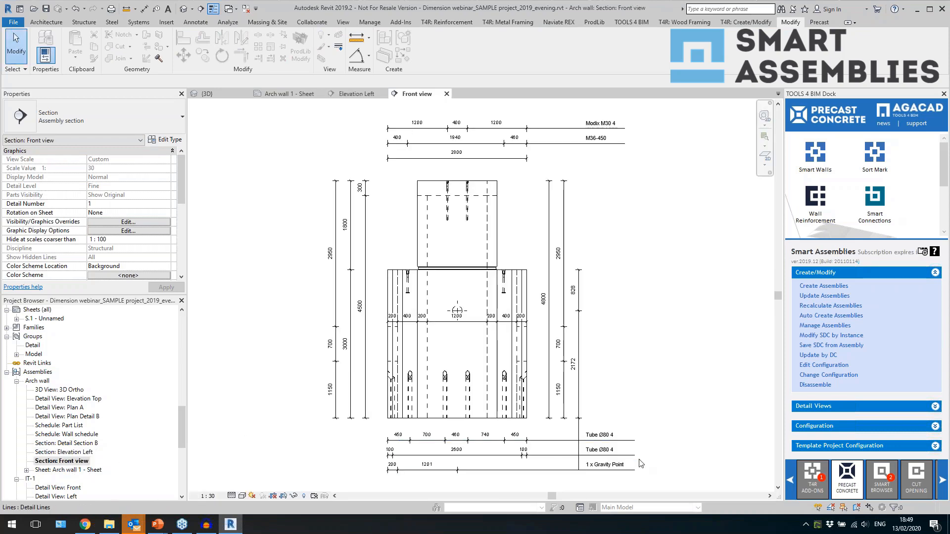
{"action": "scroll", "coordinate": [633, 463], "scroll_direction": "up", "scroll_amount": 1}
Move the horizontal dimension string across the middle of the Front view down, away from the gravity point symbol.
{"action": "left_click", "coordinate": [413, 307]}
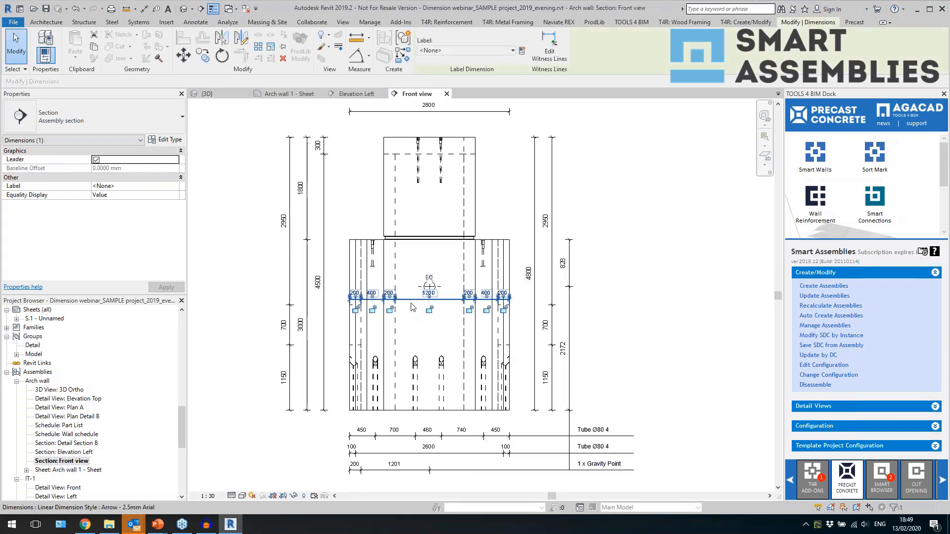
{"action": "scroll", "coordinate": [414, 309], "scroll_direction": "up", "scroll_amount": 2}
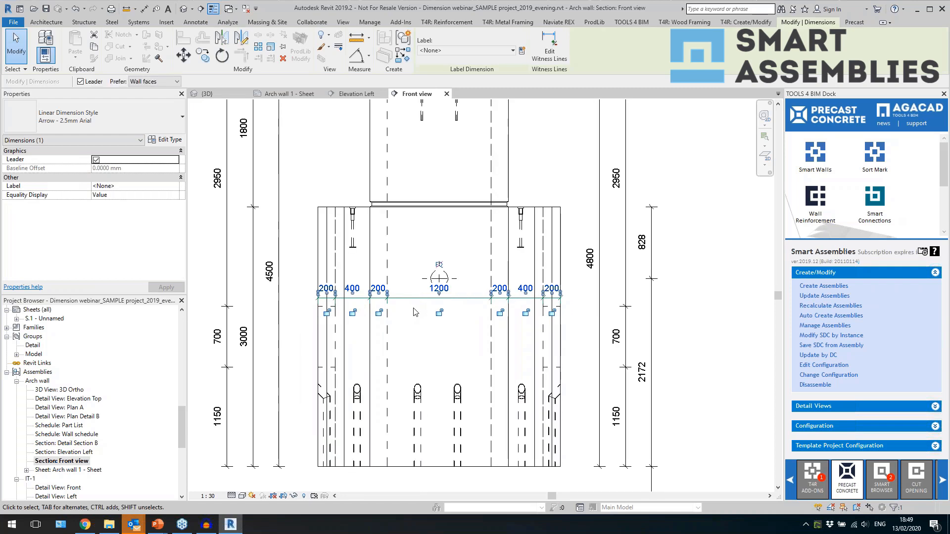
{"action": "key", "text": "Escape"}
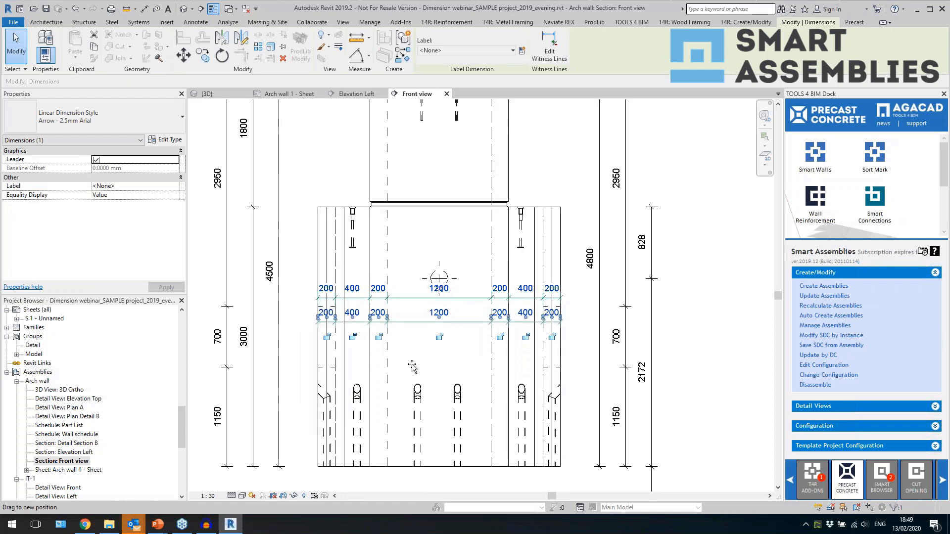
{"action": "scroll", "coordinate": [418, 380], "scroll_direction": "down", "scroll_amount": 2}
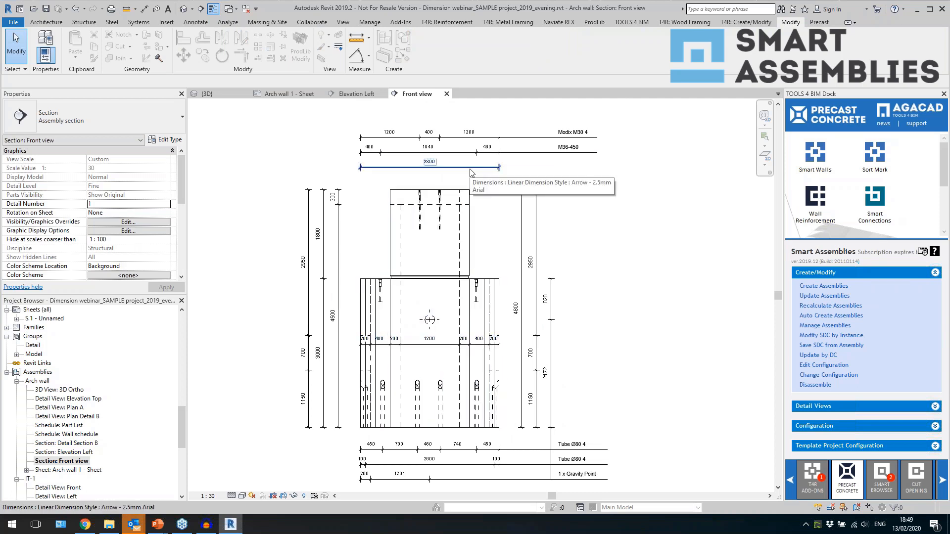
Move the overall 2800 width dimension above the Modix M30 and M36-450 dimension strings.
{"action": "left_click_drag", "start_coordinate": [470, 173], "coordinate": [448, 126]}
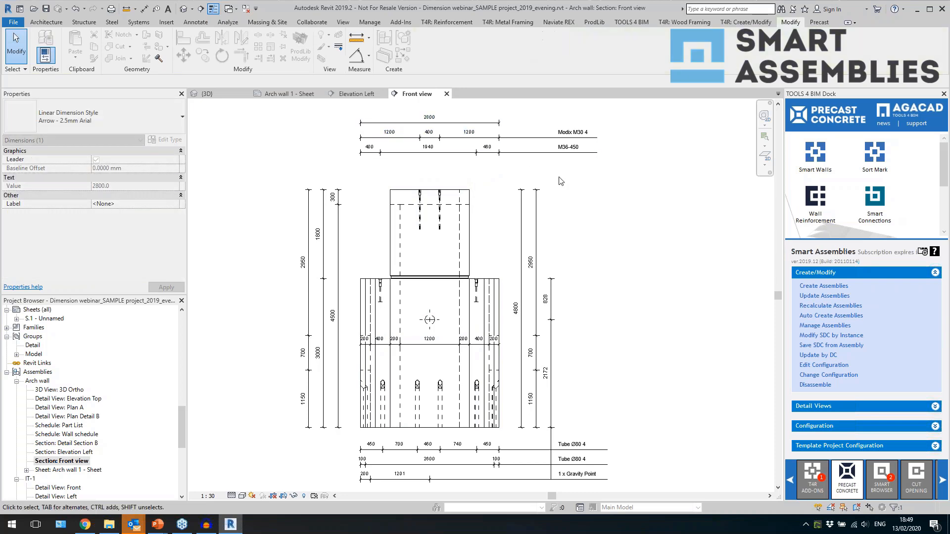
{"action": "left_click", "coordinate": [447, 131]}
{"action": "left_click", "coordinate": [451, 123]}
{"action": "left_click", "coordinate": [360, 126]}
{"action": "key", "text": "ctrl+z"}
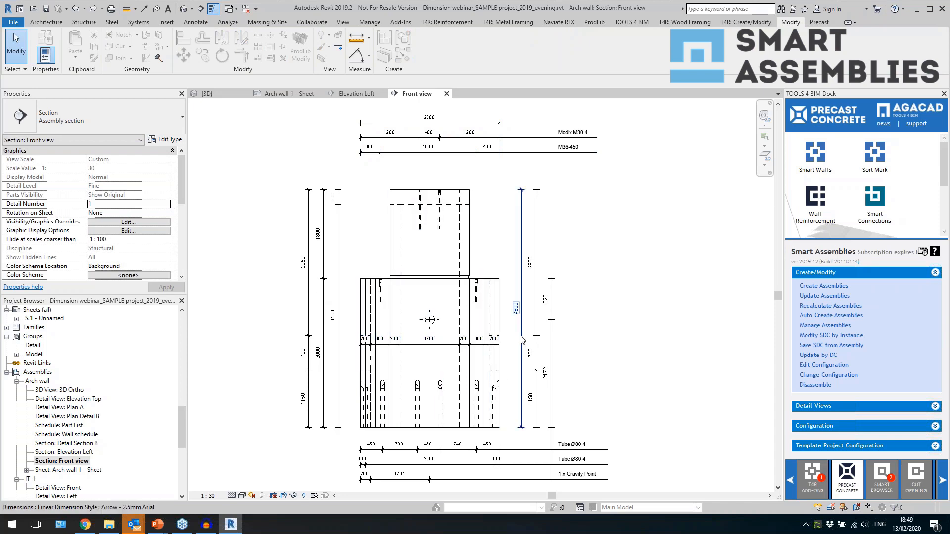
Move the overall 4800 height dimension outside the other vertical dimension strings on its side of the wall.
{"action": "left_click_drag", "start_coordinate": [522, 339], "coordinate": [568, 317]}
{"action": "left_click", "coordinate": [579, 280]}
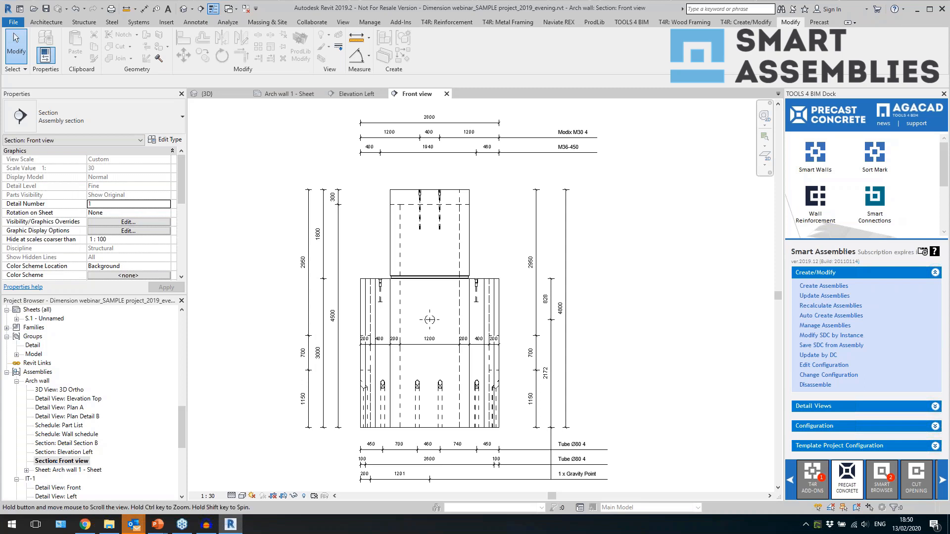
{"action": "middle_click_drag", "start_coordinate": [653, 403], "coordinate": [645, 389]}
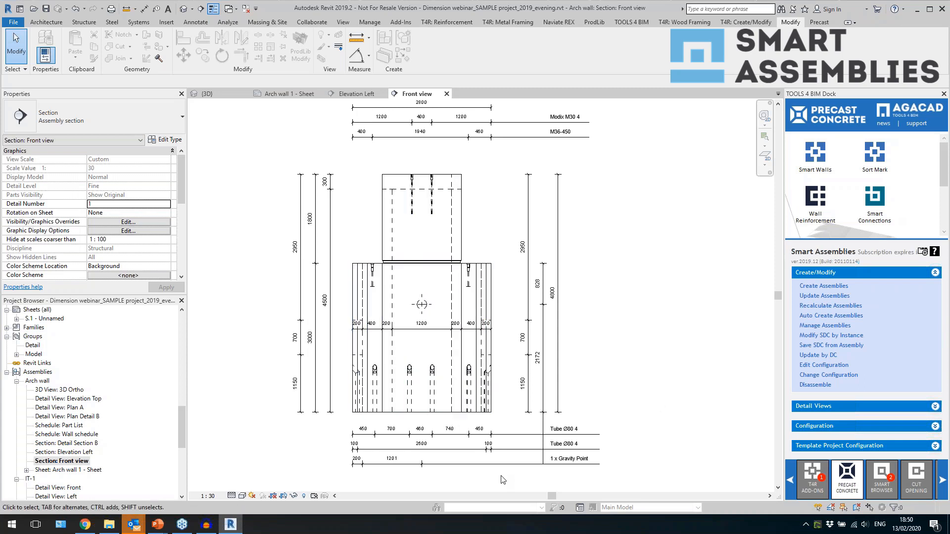
Inspect the tube and gravity point dimension strings below the wall in the Front view.
{"action": "scroll", "coordinate": [496, 483], "scroll_direction": "up", "scroll_amount": 2}
{"action": "left_click", "coordinate": [428, 421]}
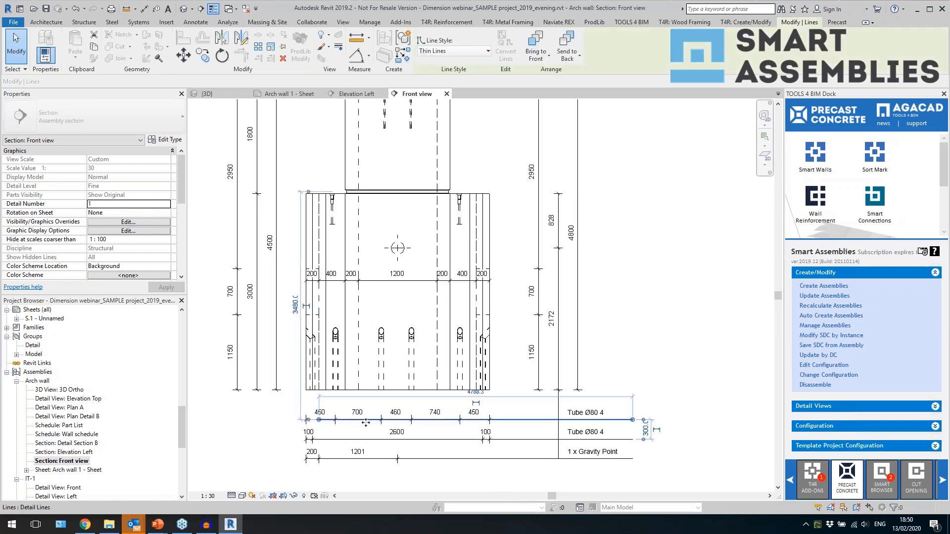
{"action": "left_click", "coordinate": [311, 443]}
{"action": "left_click", "coordinate": [321, 464]}
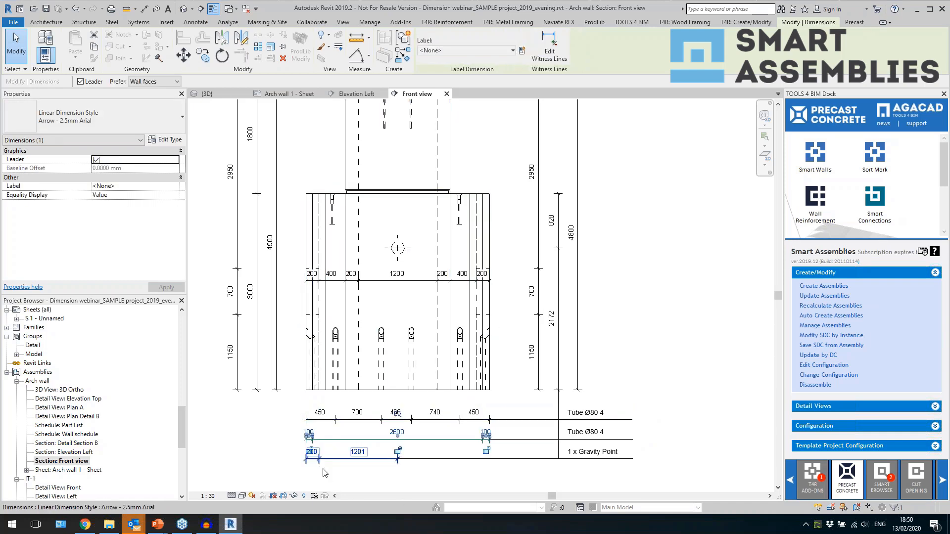
{"action": "left_click", "coordinate": [324, 472]}
{"action": "scroll", "coordinate": [515, 430], "scroll_direction": "down", "scroll_amount": 4}
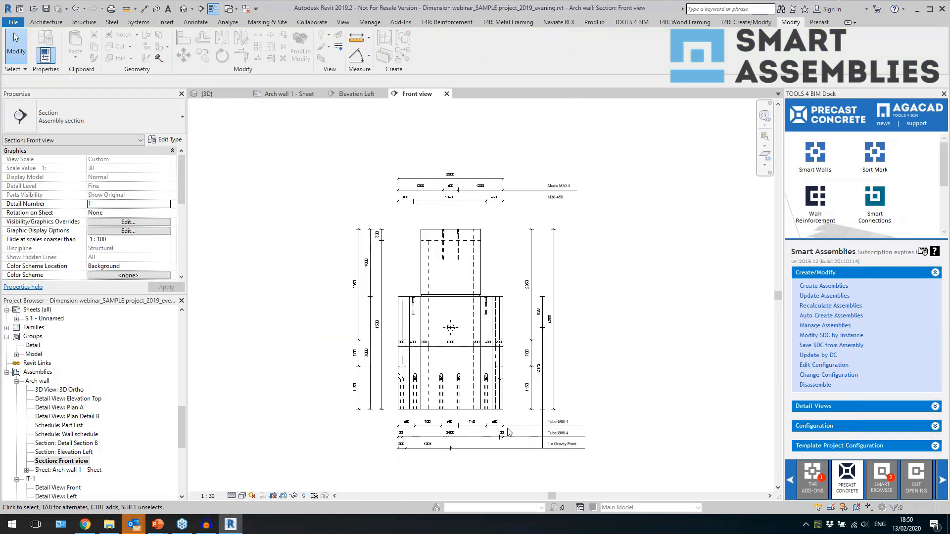
{"action": "scroll", "coordinate": [472, 383], "scroll_direction": "up", "scroll_amount": 3}
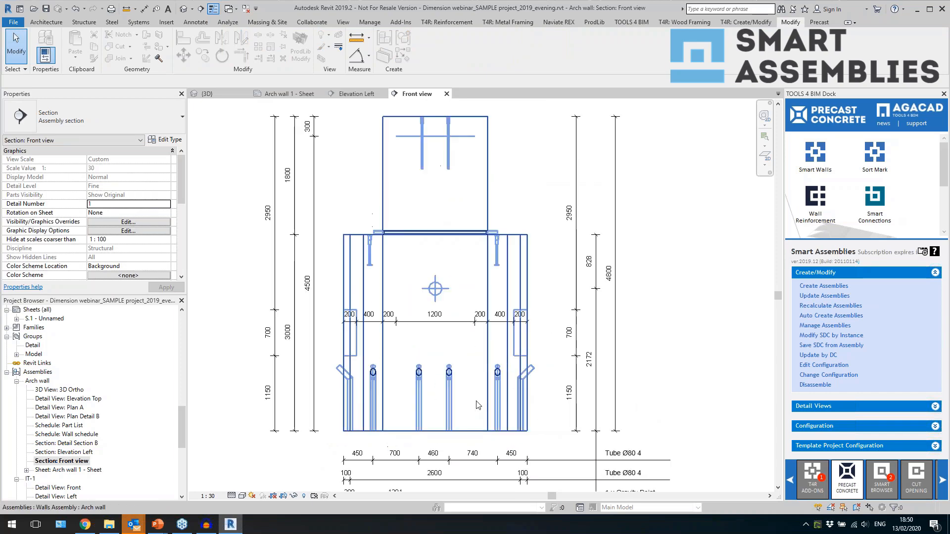
Extend the witness line between the 700 and 1150 dimensions to the wall's left edge.
{"action": "left_click", "coordinate": [274, 350]}
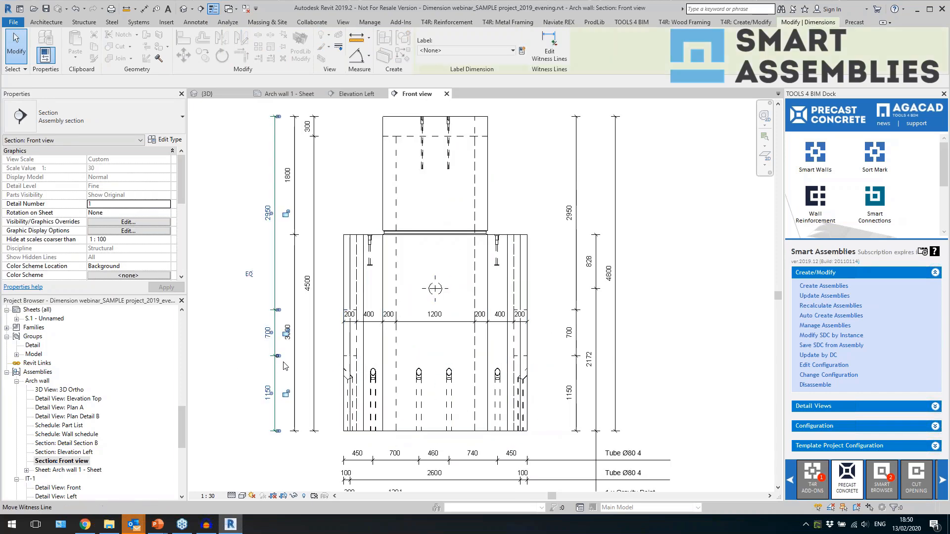
{"action": "left_click_drag", "start_coordinate": [297, 358], "coordinate": [348, 354]}
{"action": "left_click", "coordinate": [235, 358]}
{"action": "scroll", "coordinate": [299, 296], "scroll_direction": "down", "scroll_amount": 2}
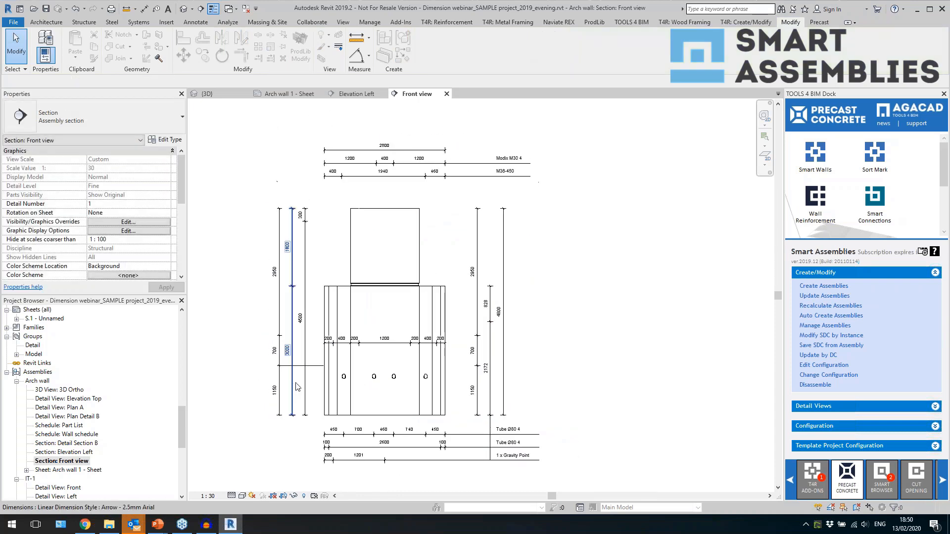
Extend the witness line between the 1800 and 3000 dimensions to the top corner of the wall's wider lower part.
{"action": "left_click", "coordinate": [296, 310]}
{"action": "scroll", "coordinate": [296, 310], "scroll_direction": "up", "scroll_amount": 2}
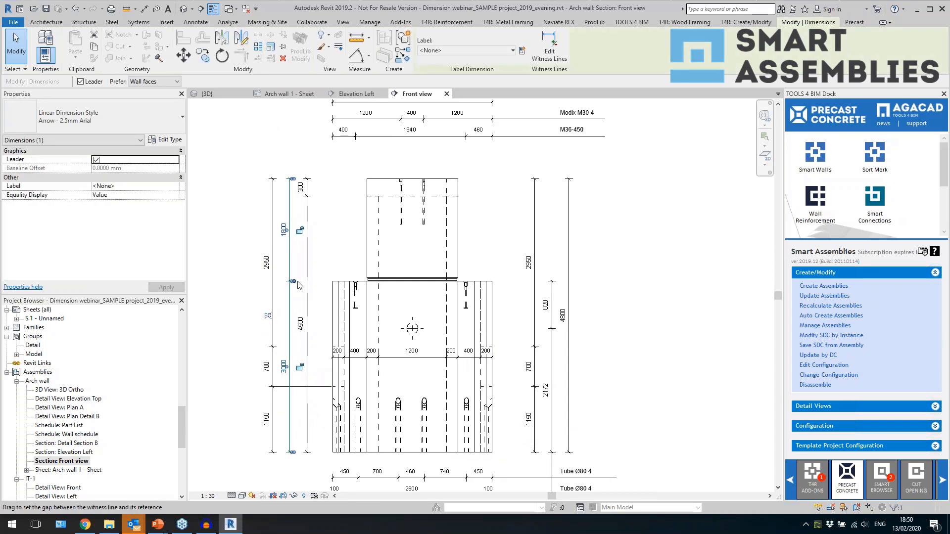
{"action": "left_click_drag", "start_coordinate": [349, 281], "coordinate": [349, 281]}
{"action": "left_click", "coordinate": [322, 322]}
{"action": "scroll", "coordinate": [322, 388], "scroll_direction": "down", "scroll_amount": 1}
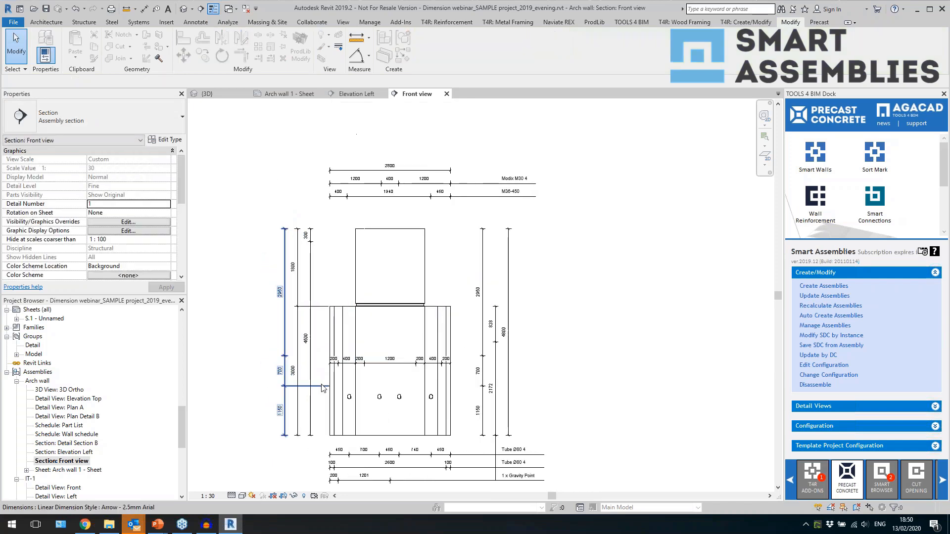
Extend the witness line between the 300 and 4500 dimensions to the dashed line in the wall's upper part.
{"action": "scroll", "coordinate": [322, 236], "scroll_direction": "up", "scroll_amount": 1}
{"action": "left_click", "coordinate": [300, 270]}
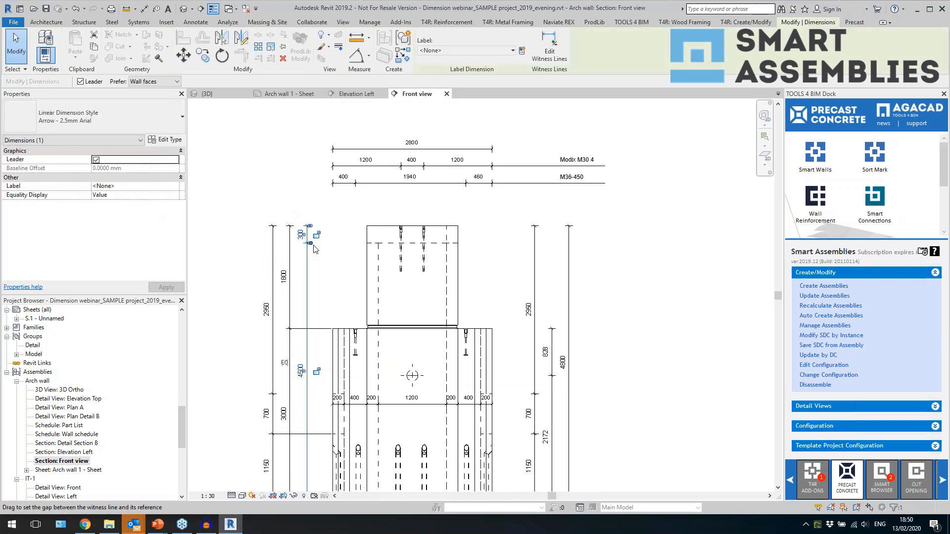
{"action": "left_click_drag", "start_coordinate": [309, 243], "coordinate": [369, 258]}
{"action": "left_click", "coordinate": [493, 268]}
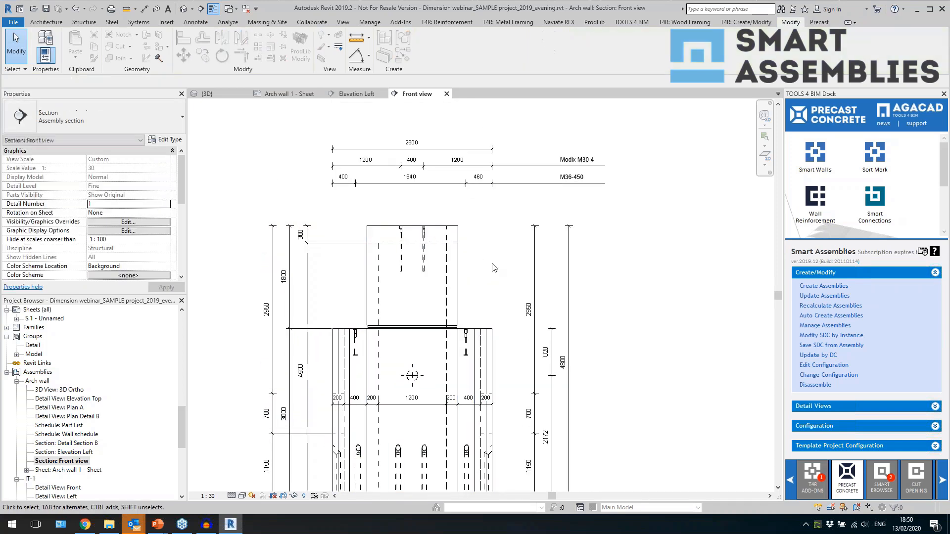
Open the Arch wall 1 sheet and review how the adjusted front view dimensions look on it.
{"action": "scroll", "coordinate": [438, 180], "scroll_direction": "down", "scroll_amount": 3}
{"action": "scroll", "coordinate": [527, 296], "scroll_direction": "up", "scroll_amount": 2}
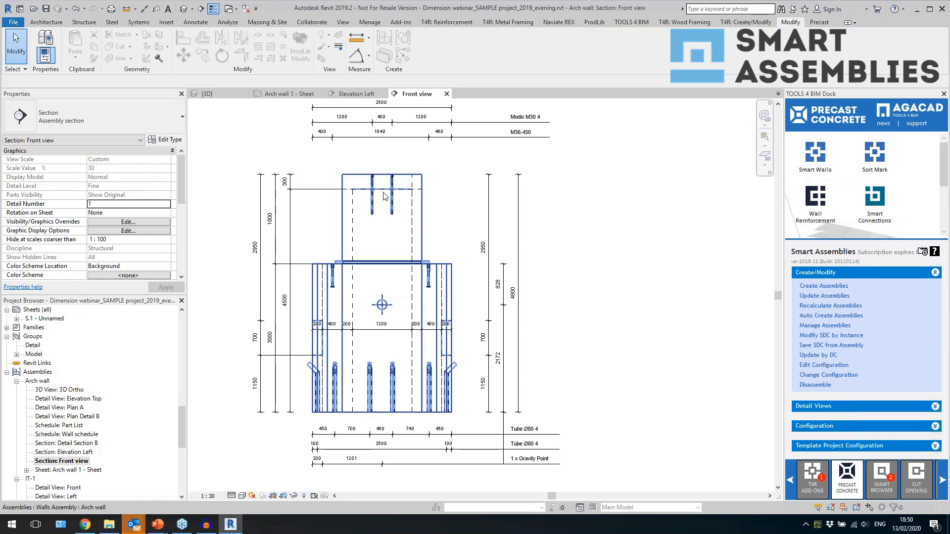
{"action": "double_click", "coordinate": [94, 469]}
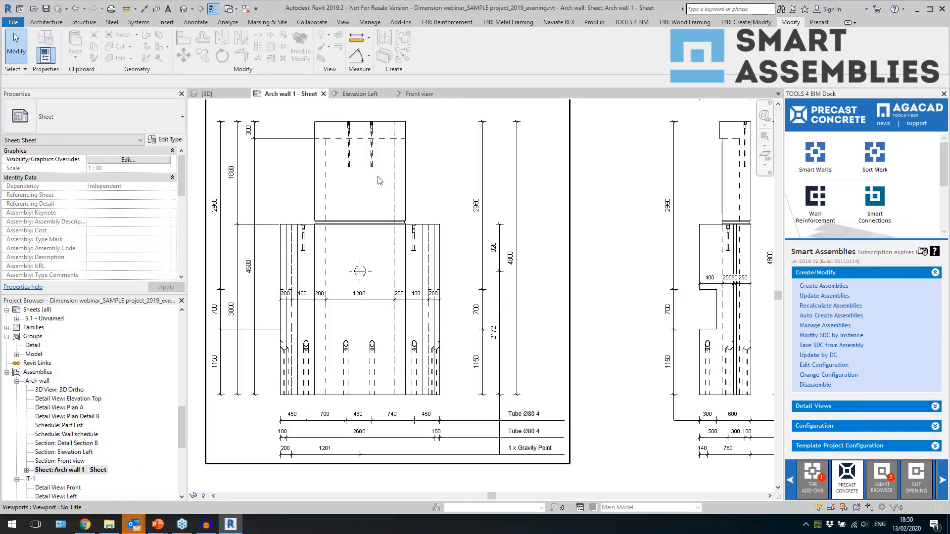
{"action": "scroll", "coordinate": [378, 177], "scroll_direction": "down", "scroll_amount": 3}
{"action": "scroll", "coordinate": [451, 149], "scroll_direction": "up", "scroll_amount": 1}
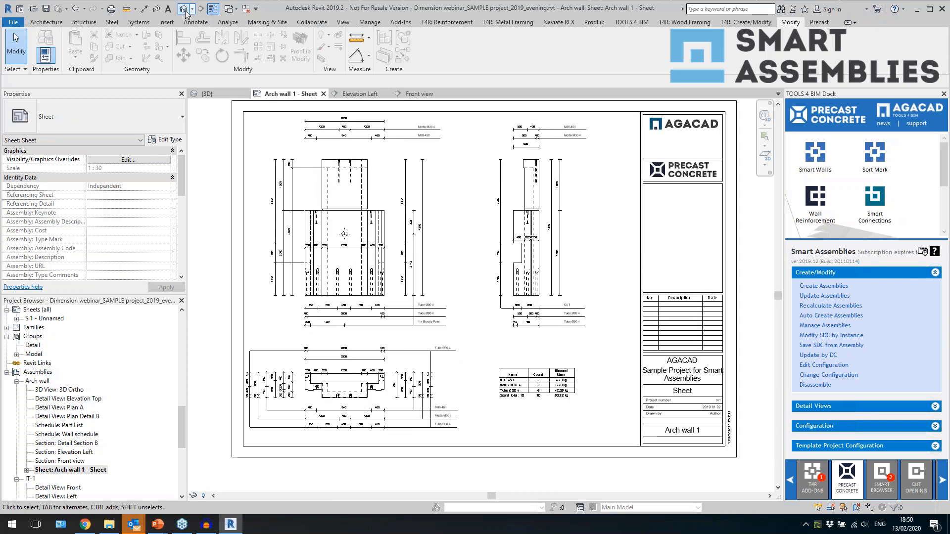
Switch to the default 3D view of the project and close the other open views.
{"action": "left_click", "coordinate": [186, 14]}
{"action": "left_click", "coordinate": [480, 345]}
{"action": "scroll", "coordinate": [489, 275], "scroll_direction": "down", "scroll_amount": 2}
{"action": "scroll", "coordinate": [473, 353], "scroll_direction": "down", "scroll_amount": 5}
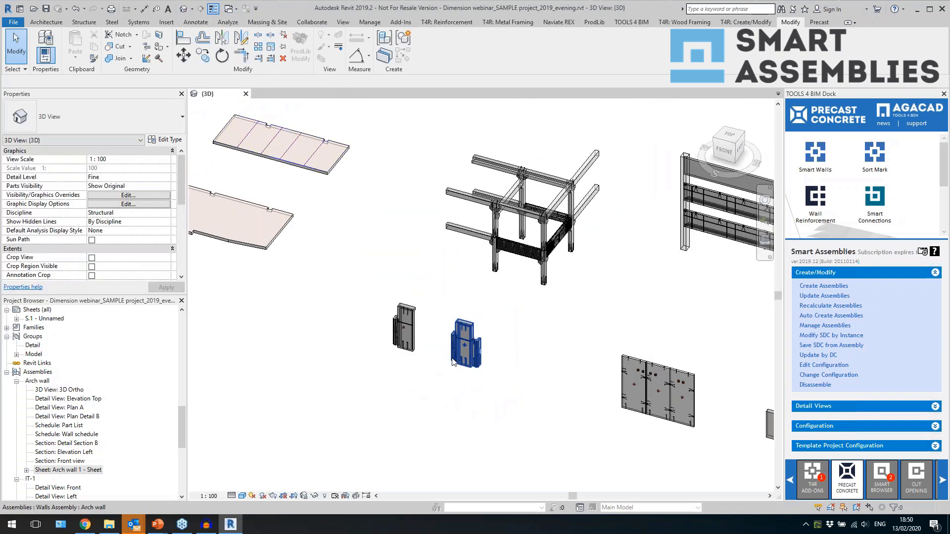
{"action": "middle_click_drag", "start_coordinate": [370, 366], "coordinate": [436, 414]}
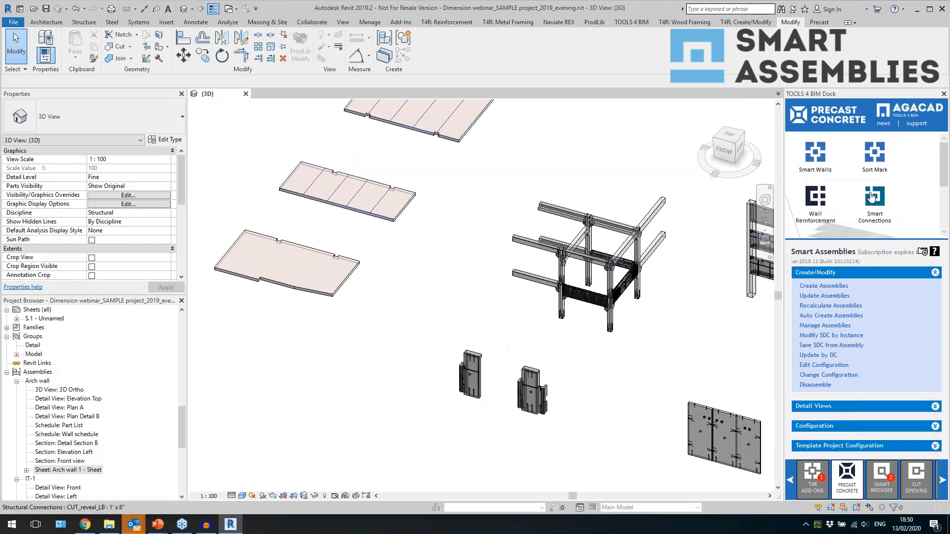
{"action": "left_click", "coordinate": [878, 273]}
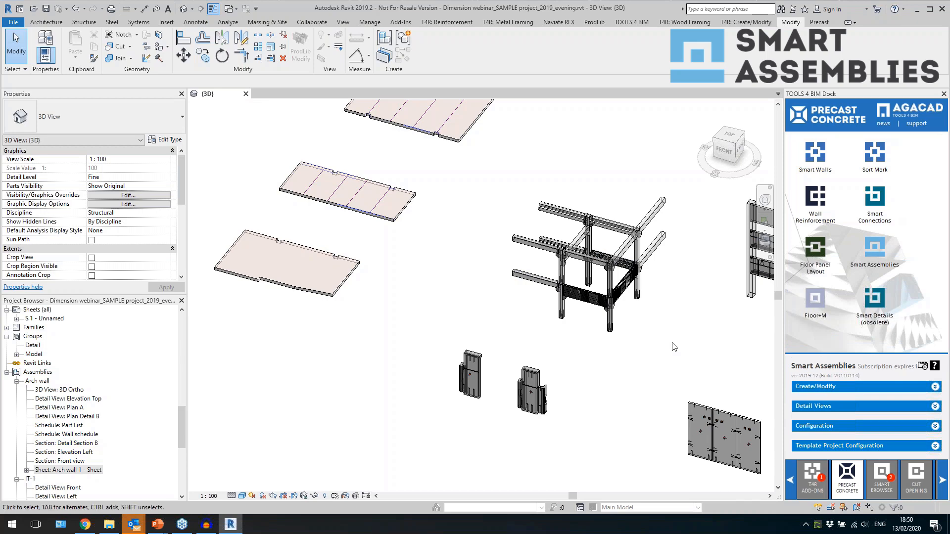
Insert Smart Connections elements into the Sandwich 400 wall with the window, using the Sandwich configuration from the Walls group.
{"action": "middle_click_drag", "start_coordinate": [624, 312], "coordinate": [307, 148]}
{"action": "scroll", "coordinate": [619, 295], "scroll_direction": "down", "scroll_amount": 1}
{"action": "middle_click_drag", "start_coordinate": [611, 293], "coordinate": [505, 272]}
{"action": "scroll", "coordinate": [470, 292], "scroll_direction": "up", "scroll_amount": 4}
{"action": "left_click", "coordinate": [470, 292]}
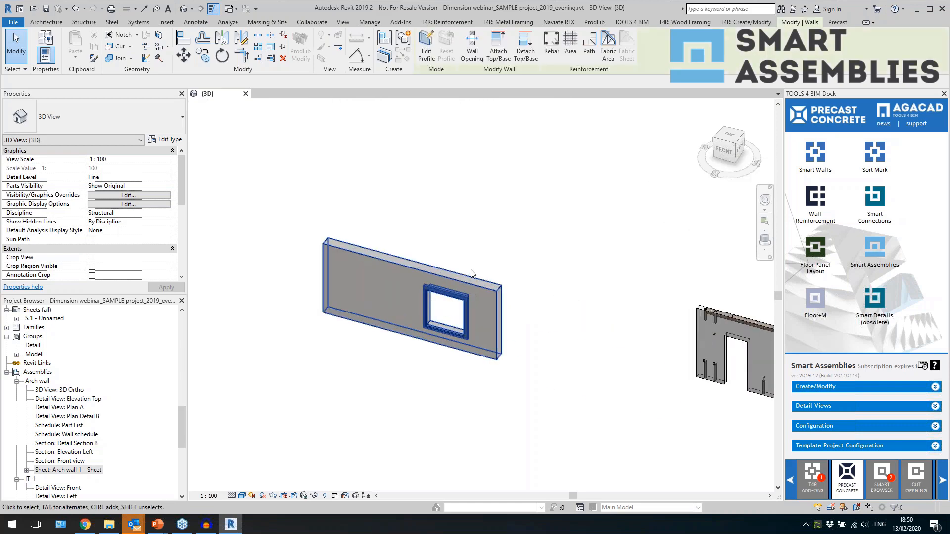
{"action": "left_click", "coordinate": [879, 204]}
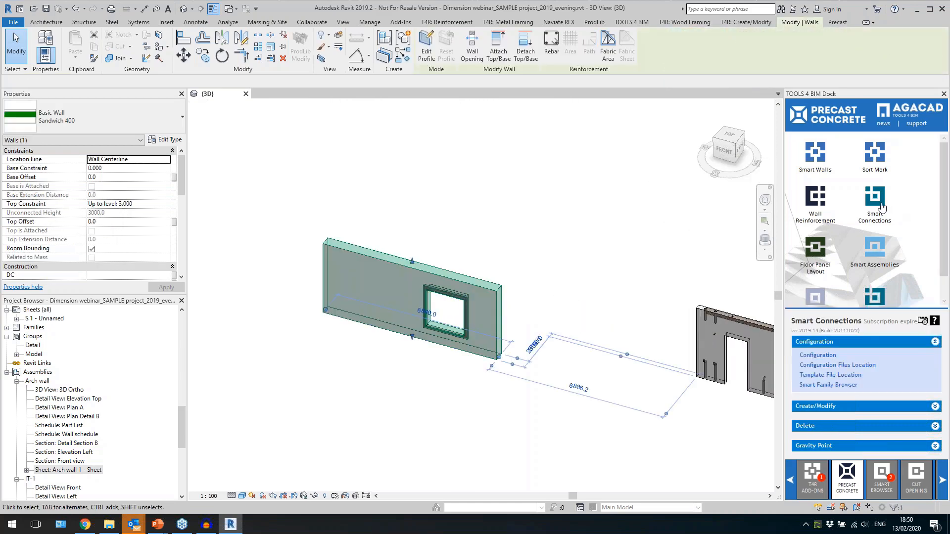
{"action": "left_click", "coordinate": [819, 406]}
{"action": "left_click", "coordinate": [826, 344]}
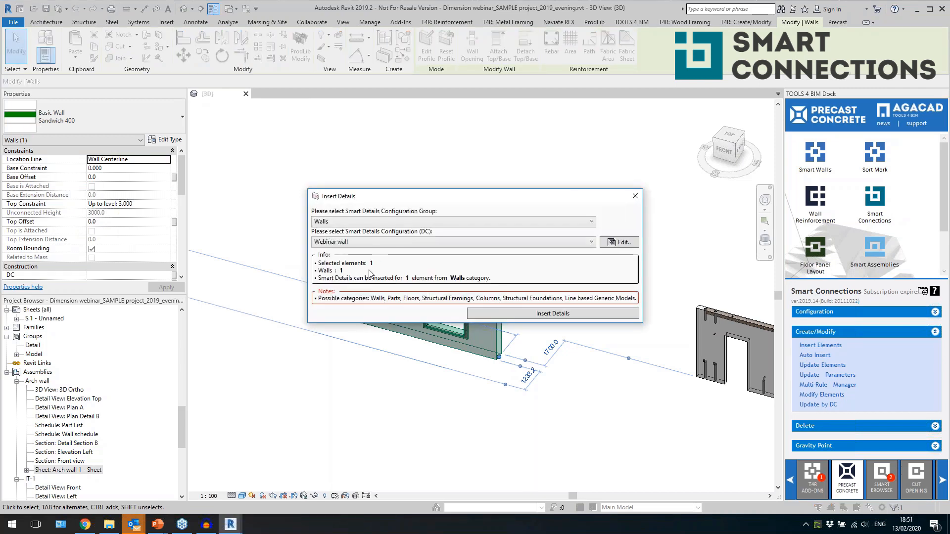
{"action": "left_click", "coordinate": [391, 244]}
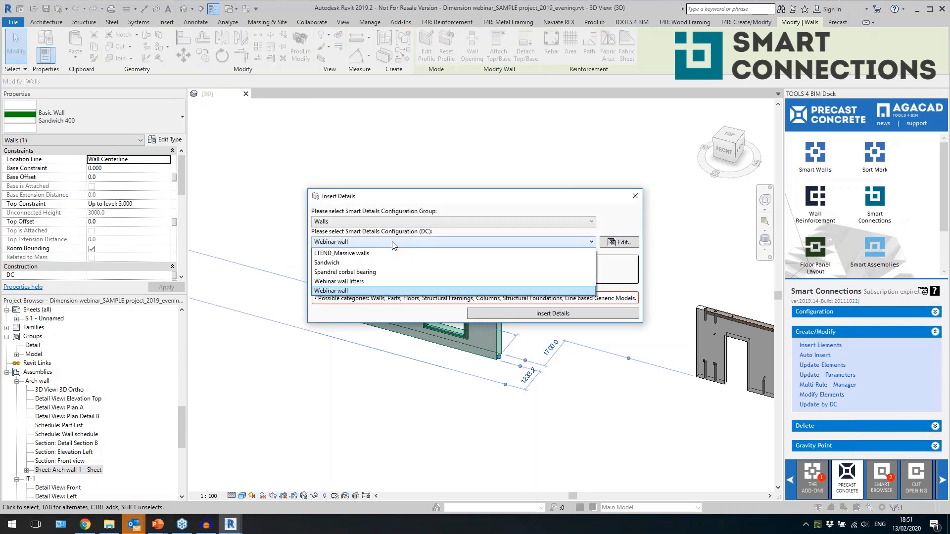
{"action": "left_click", "coordinate": [375, 262]}
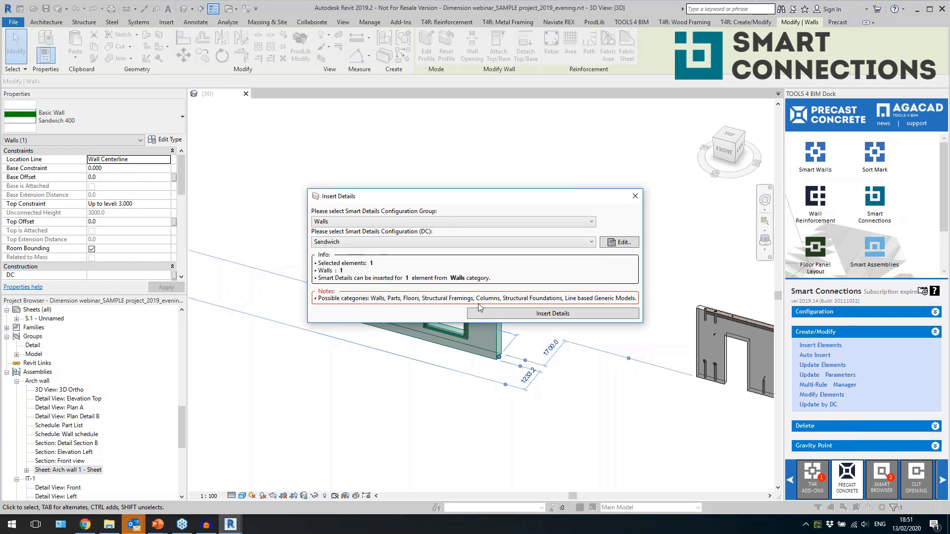
{"action": "left_click", "coordinate": [483, 312]}
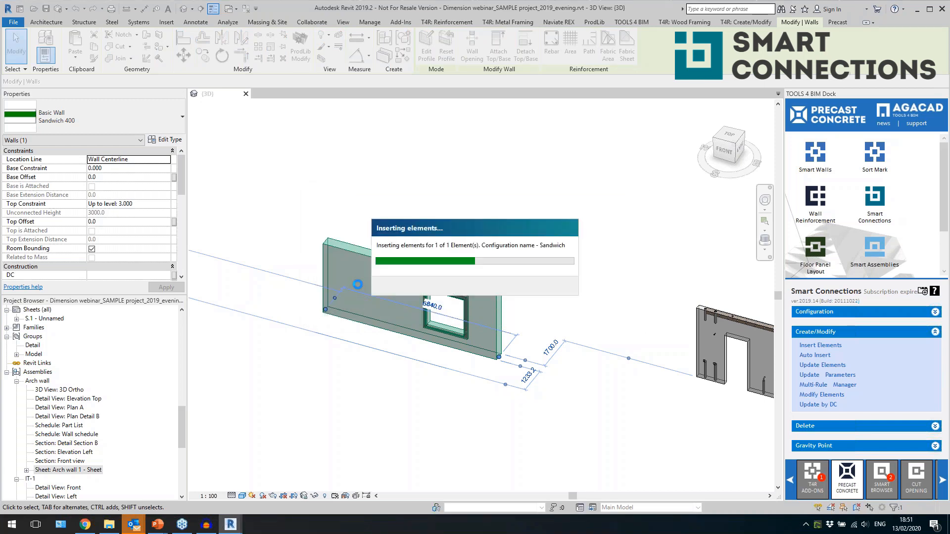
{"action": "left_click", "coordinate": [371, 390]}
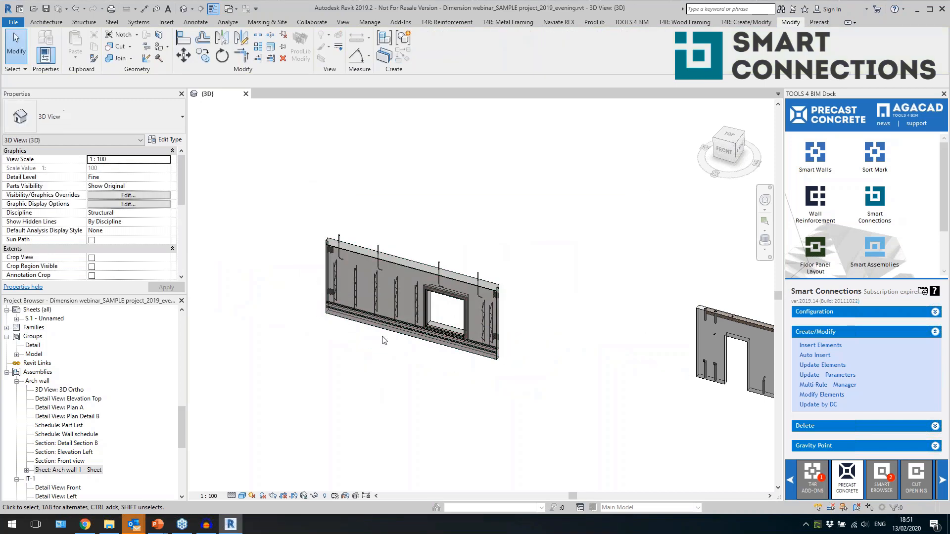
Examine the connection plates, lifting anchors, lattice ties and edge cuts inserted in the sandwich wall.
{"action": "scroll", "coordinate": [378, 339], "scroll_direction": "up", "scroll_amount": 3}
{"action": "scroll", "coordinate": [269, 156], "scroll_direction": "up", "scroll_amount": 2}
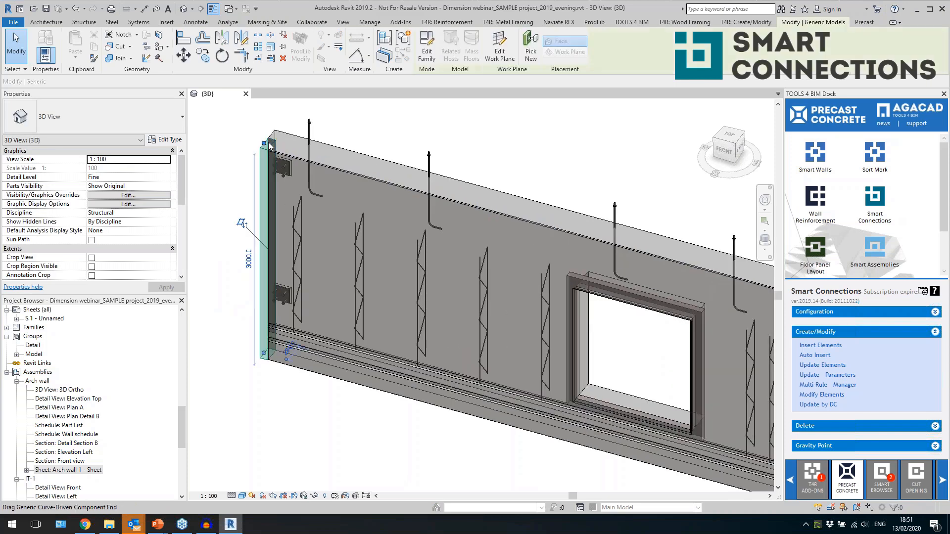
{"action": "left_click", "coordinate": [305, 161]}
{"action": "scroll", "coordinate": [322, 398], "scroll_direction": "up", "scroll_amount": 2}
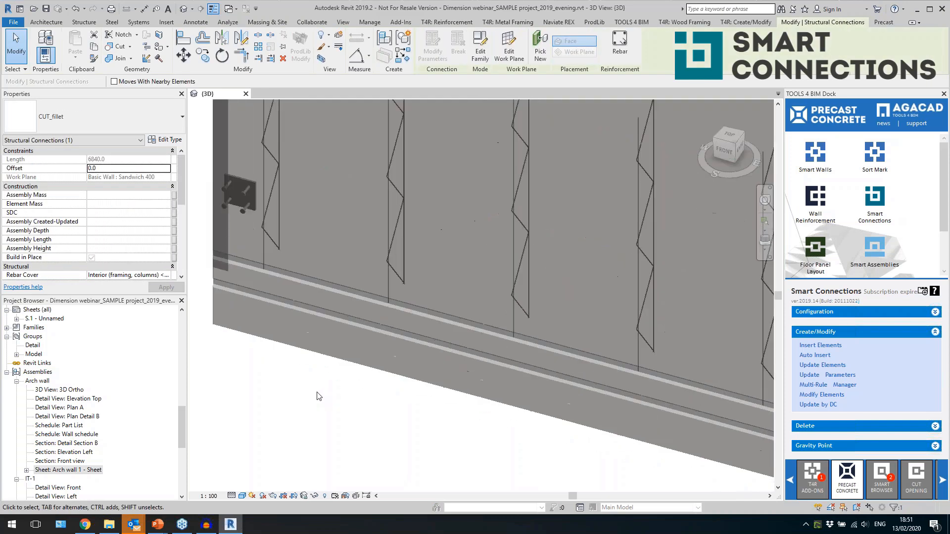
{"action": "scroll", "coordinate": [265, 340], "scroll_direction": "down", "scroll_amount": 3}
{"action": "left_click", "coordinate": [489, 378]}
{"action": "left_click", "coordinate": [510, 414]}
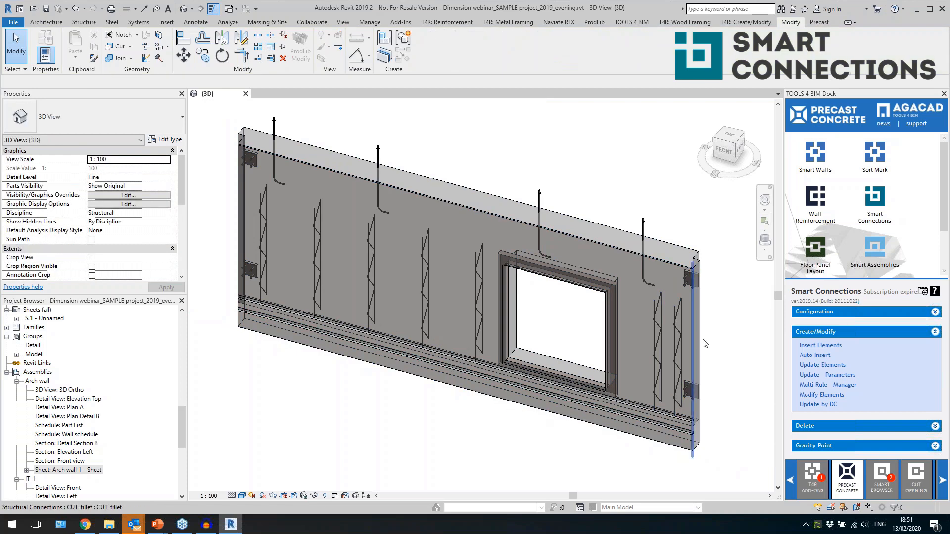
{"action": "left_click", "coordinate": [708, 247]}
{"action": "left_click", "coordinate": [690, 219]}
{"action": "scroll", "coordinate": [669, 219], "scroll_direction": "down", "scroll_amount": 3}
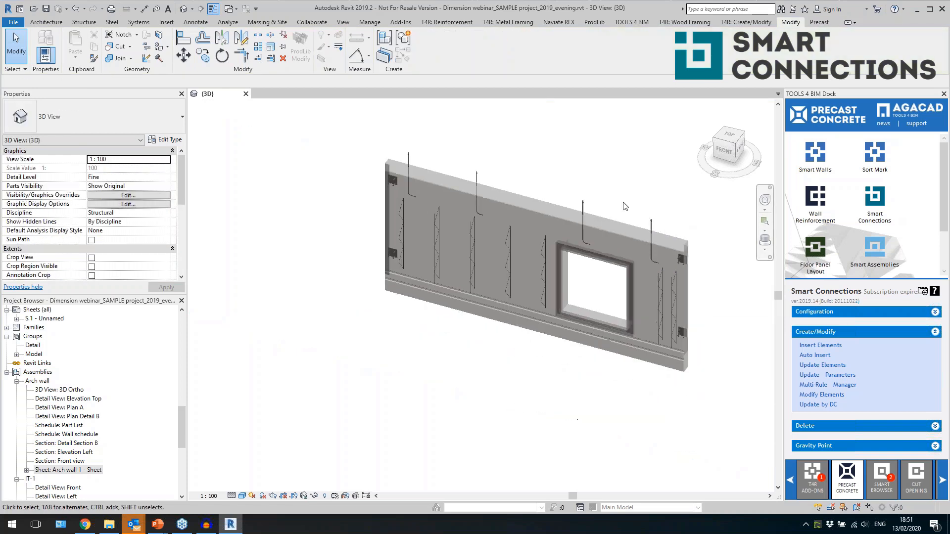
Change the lifting bolt above the window's near corner in the sandwich wall to the Bolt d=16 type.
{"action": "left_click", "coordinate": [584, 201]}
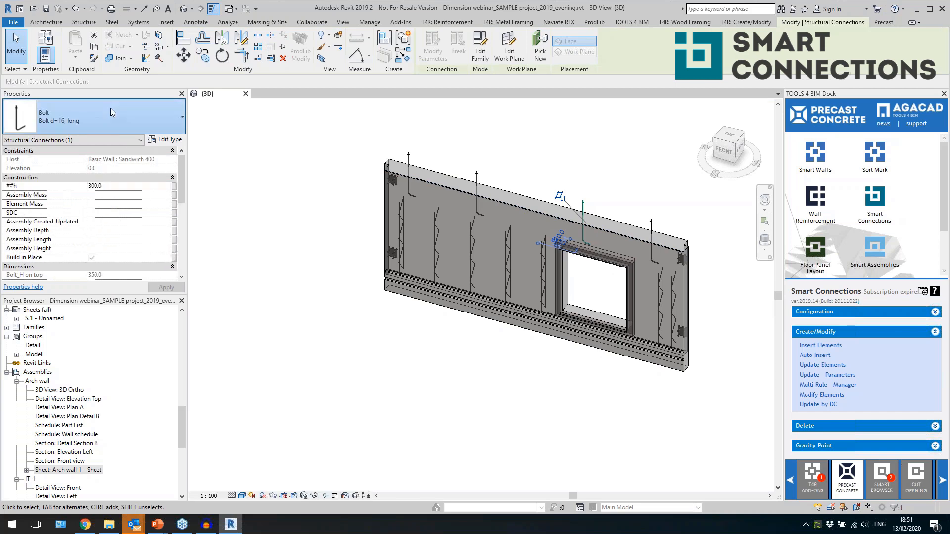
{"action": "left_click", "coordinate": [98, 126]}
{"action": "scroll", "coordinate": [81, 173], "scroll_direction": "up", "scroll_amount": 1}
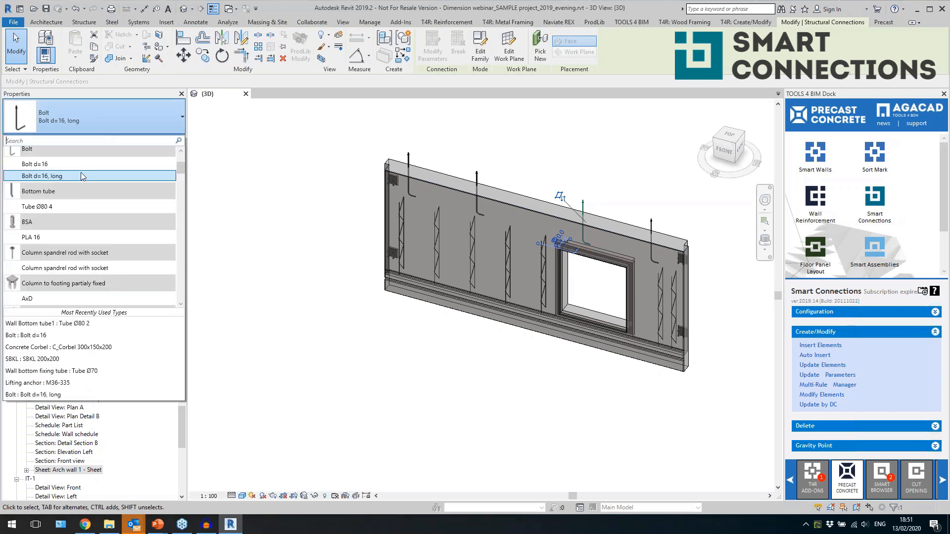
{"action": "left_click", "coordinate": [88, 162]}
{"action": "left_click", "coordinate": [548, 362]}
{"action": "middle_click_drag", "start_coordinate": [547, 379], "coordinate": [503, 366]}
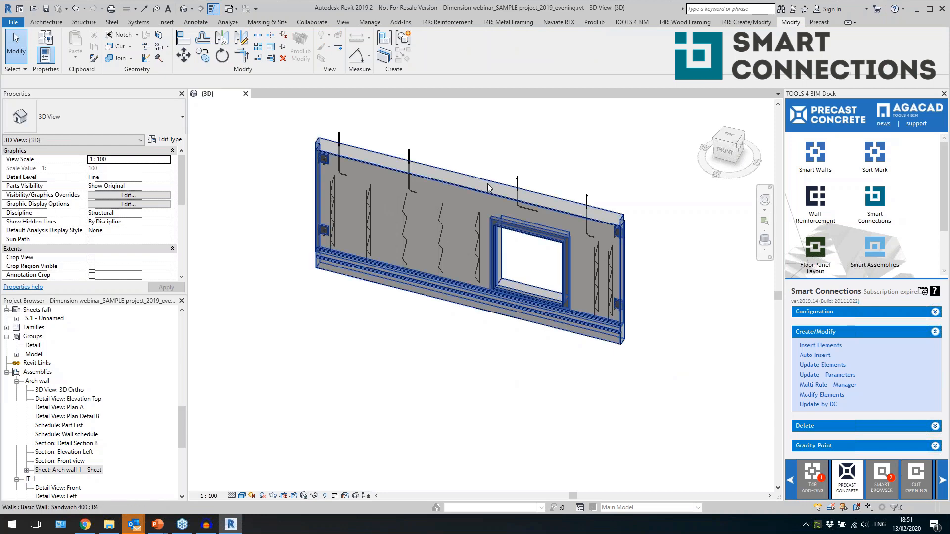
Select the Sandwich 400 wall and review the external and internal mesh settings in the Wall Reinforcement rebar configurations.
{"action": "left_click", "coordinate": [425, 179]}
{"action": "middle_click_drag", "start_coordinate": [699, 344], "coordinate": [603, 352]}
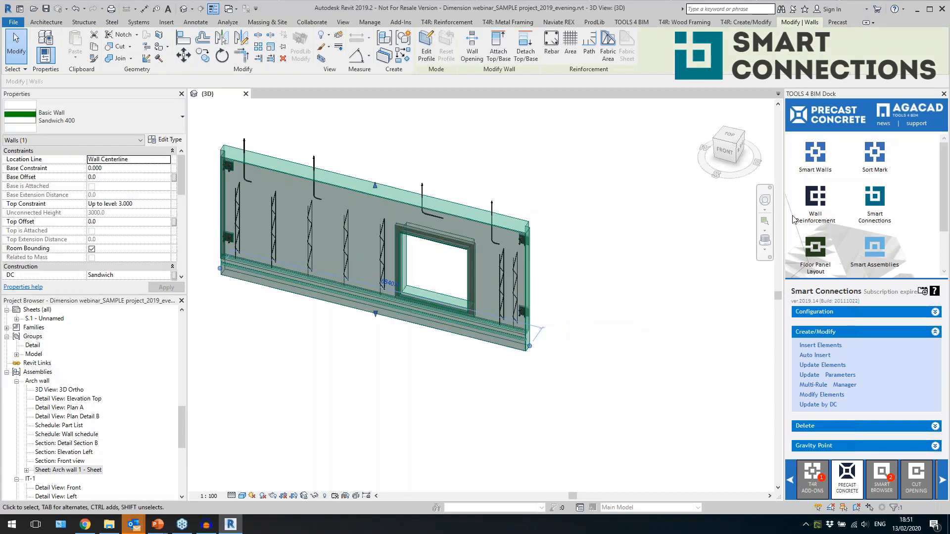
{"action": "left_click", "coordinate": [815, 200]}
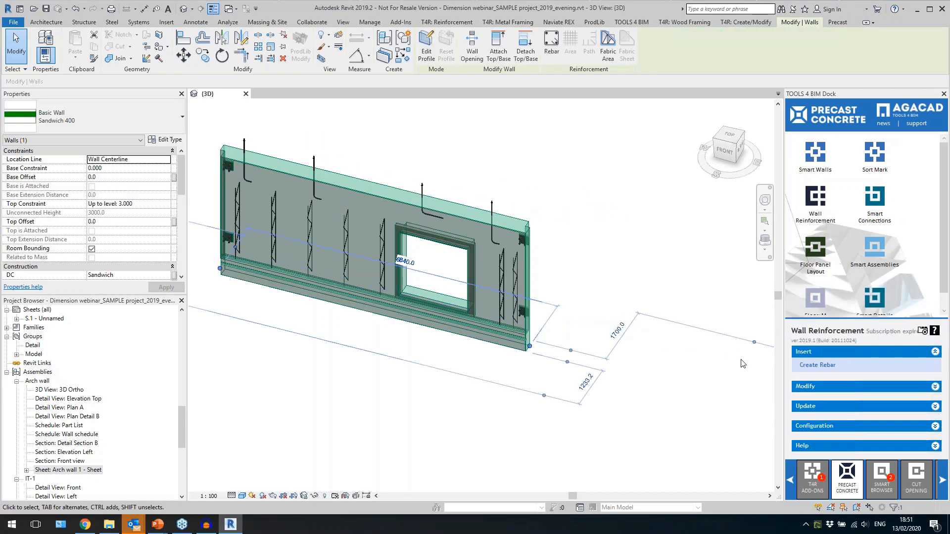
{"action": "left_click", "coordinate": [816, 429]}
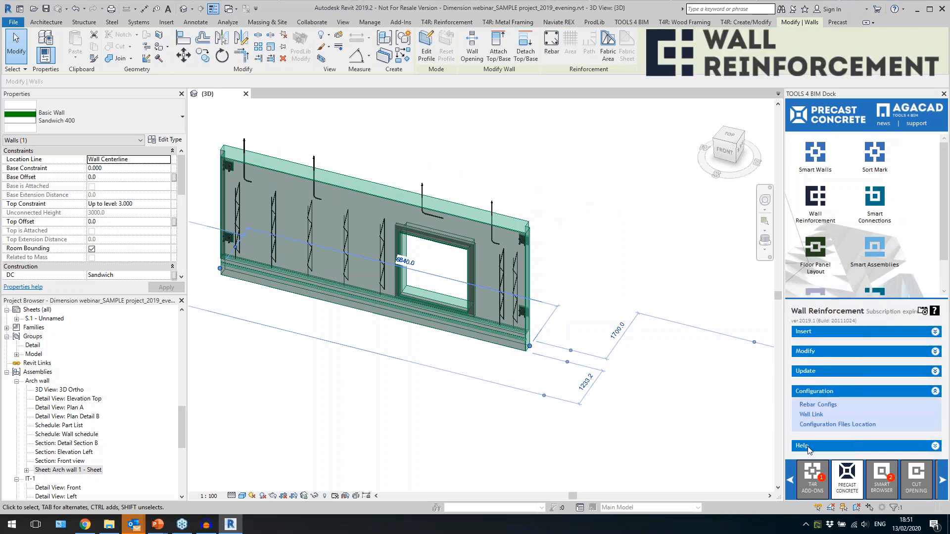
{"action": "left_click", "coordinate": [818, 405]}
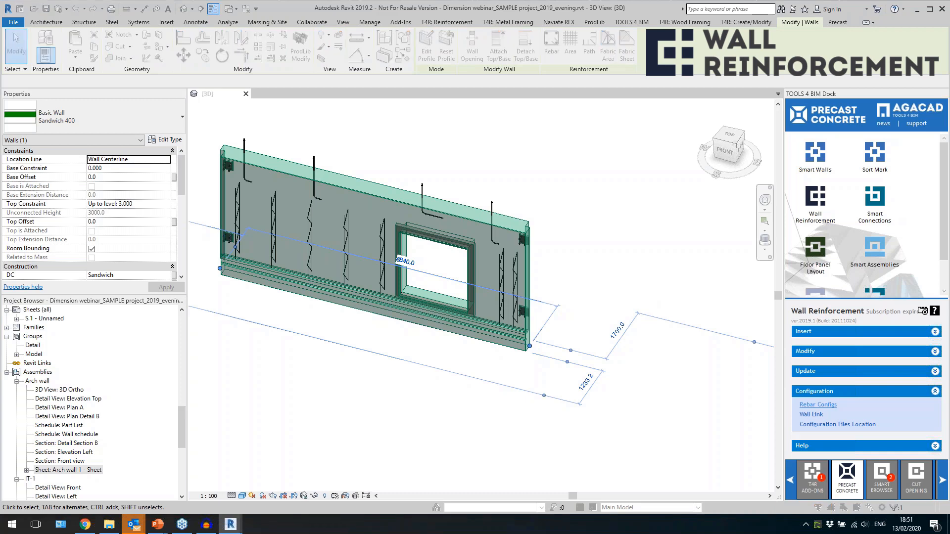
{"action": "left_click", "coordinate": [354, 151]}
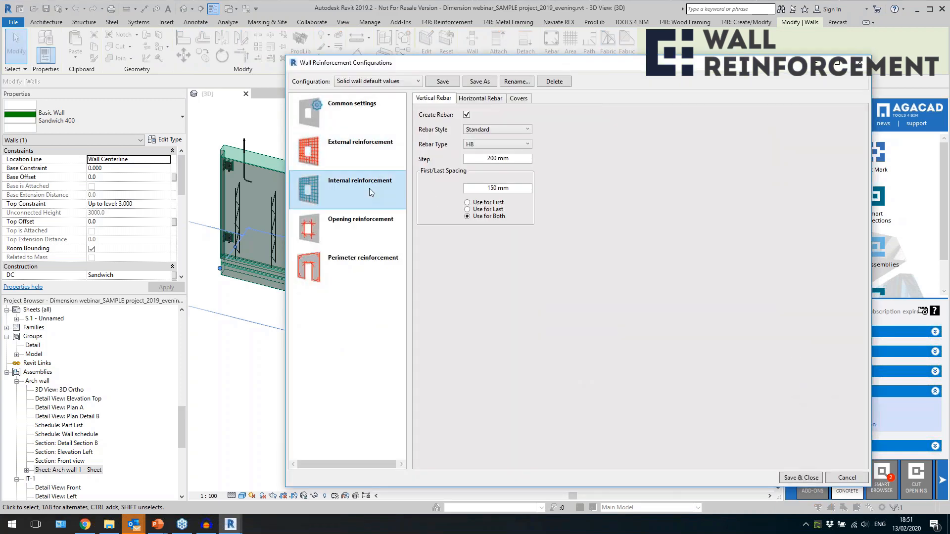
{"action": "left_click", "coordinate": [361, 195]}
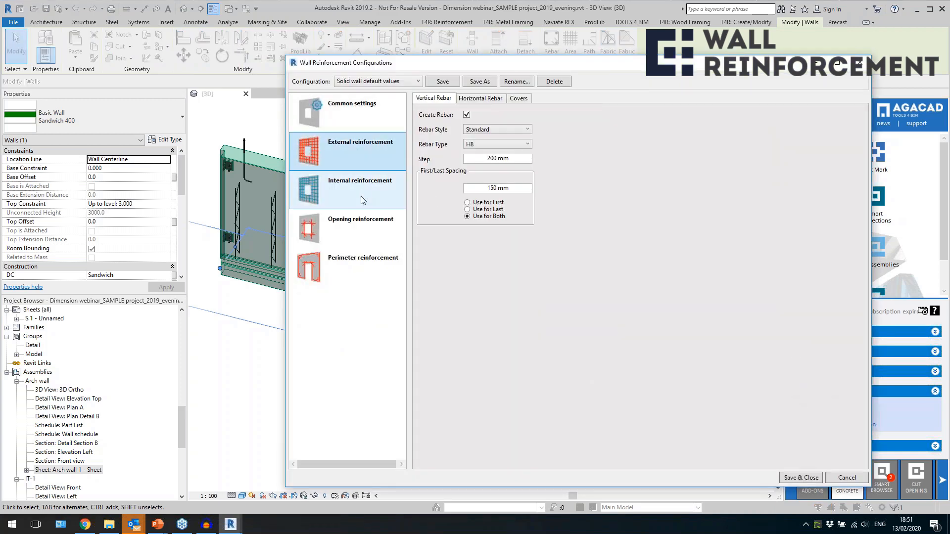
{"action": "left_click", "coordinate": [364, 229]}
{"action": "left_click", "coordinate": [340, 164]}
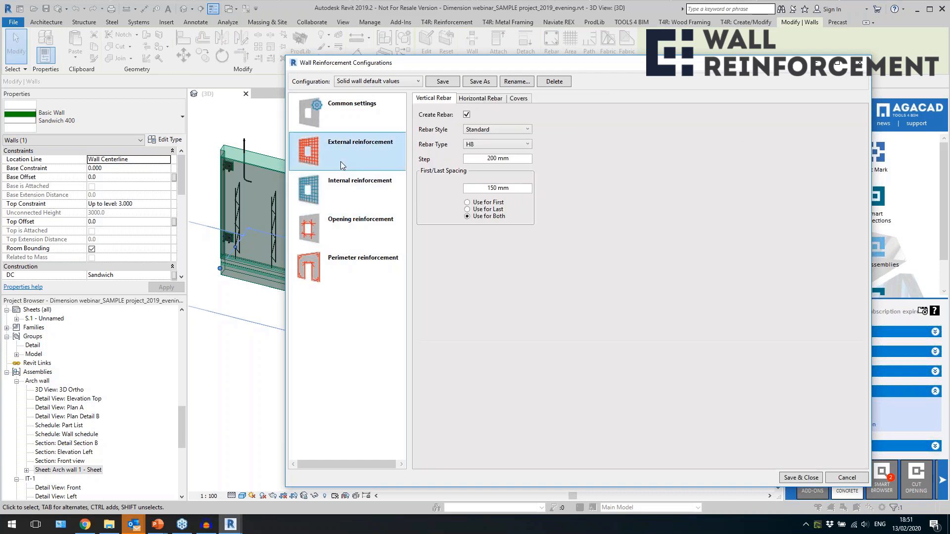
Review the opening edge, diagonal and stirrup settings and the perimeter reinforcement settings, leaving the configurations without saving.
{"action": "left_click", "coordinate": [349, 222]}
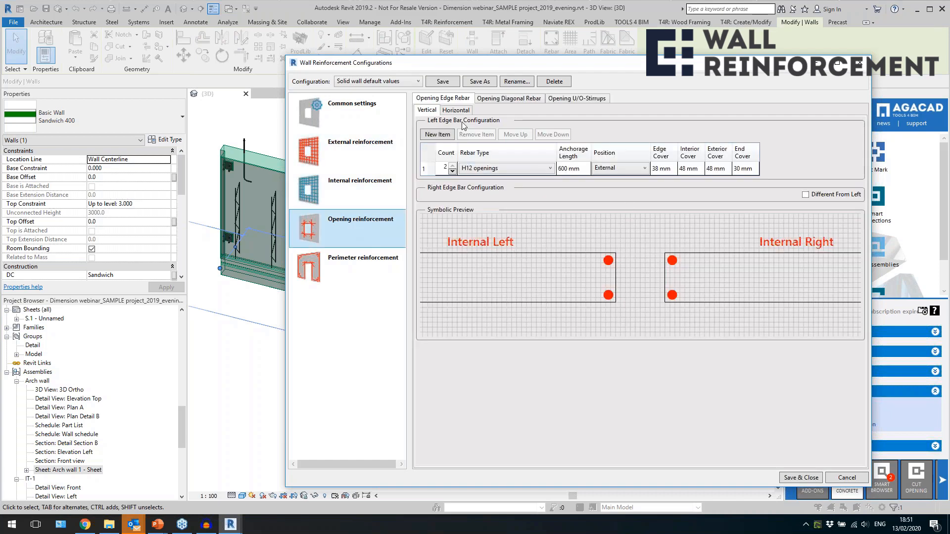
{"action": "left_click", "coordinate": [493, 100]}
{"action": "left_click", "coordinate": [456, 100]}
{"action": "left_click", "coordinate": [505, 100]}
{"action": "left_click", "coordinate": [576, 99]}
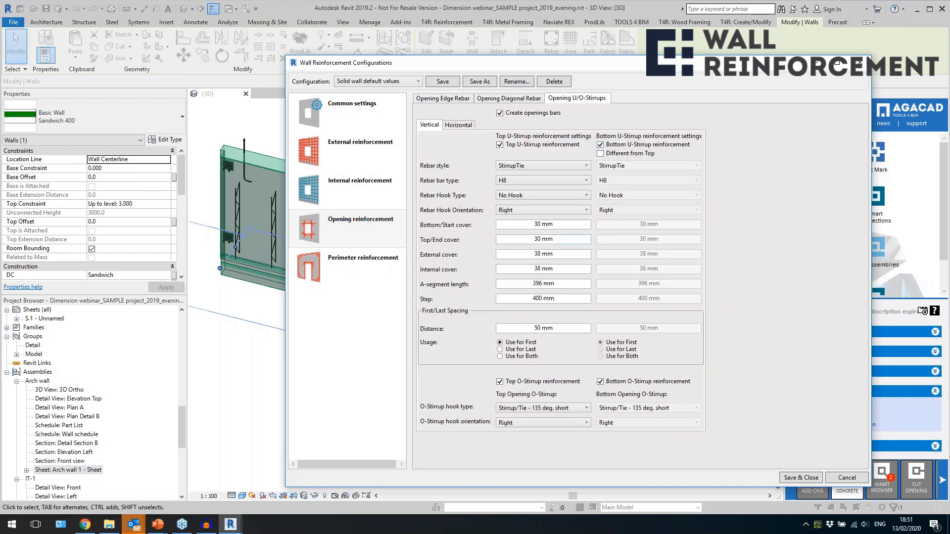
{"action": "left_click", "coordinate": [363, 275]}
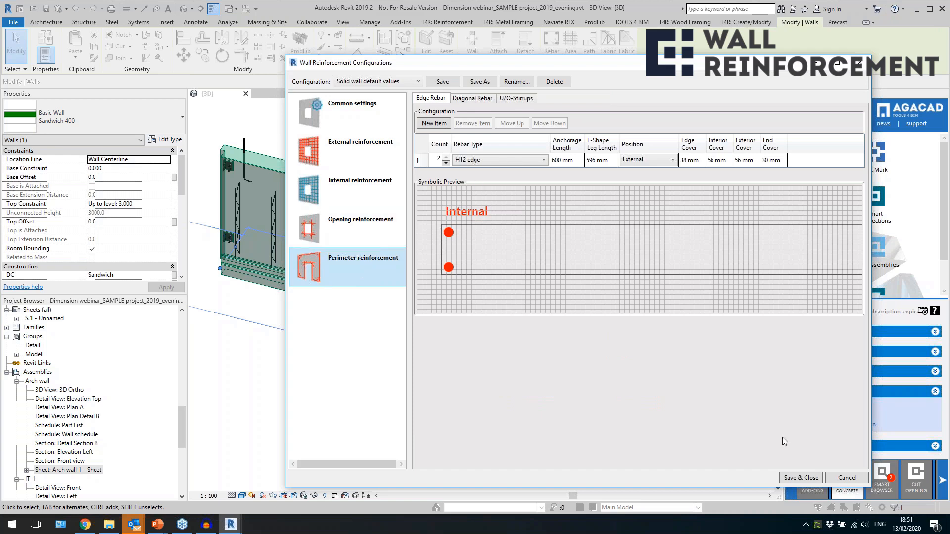
{"action": "left_click", "coordinate": [846, 478]}
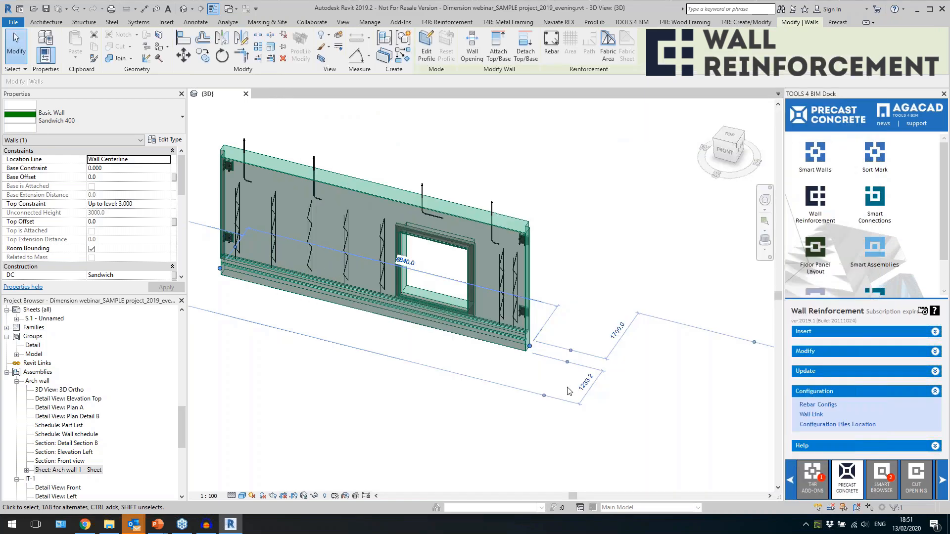
Check which reinforcement configurations the Wall Link assigns to the external and bearing layers of Sandwich 400, without changing them.
{"action": "left_click", "coordinate": [827, 335]}
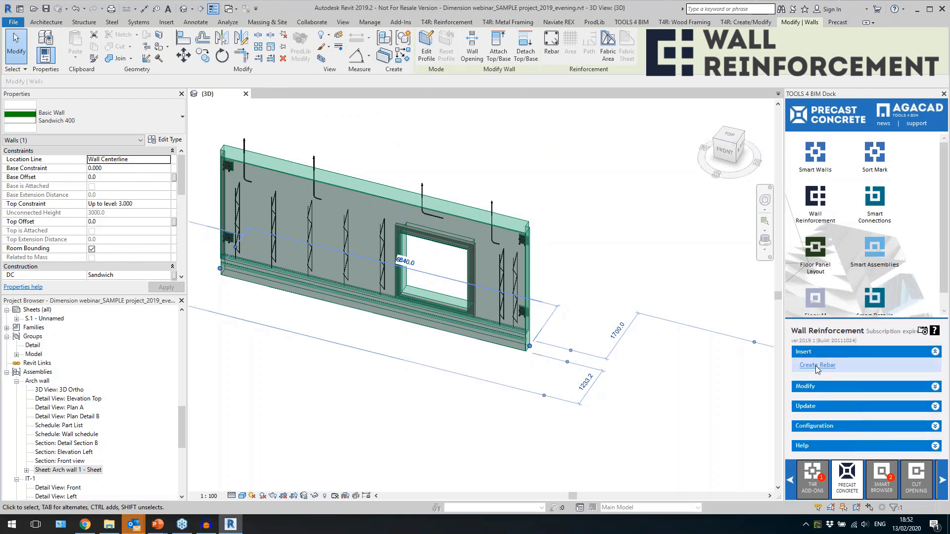
{"action": "left_click", "coordinate": [828, 426]}
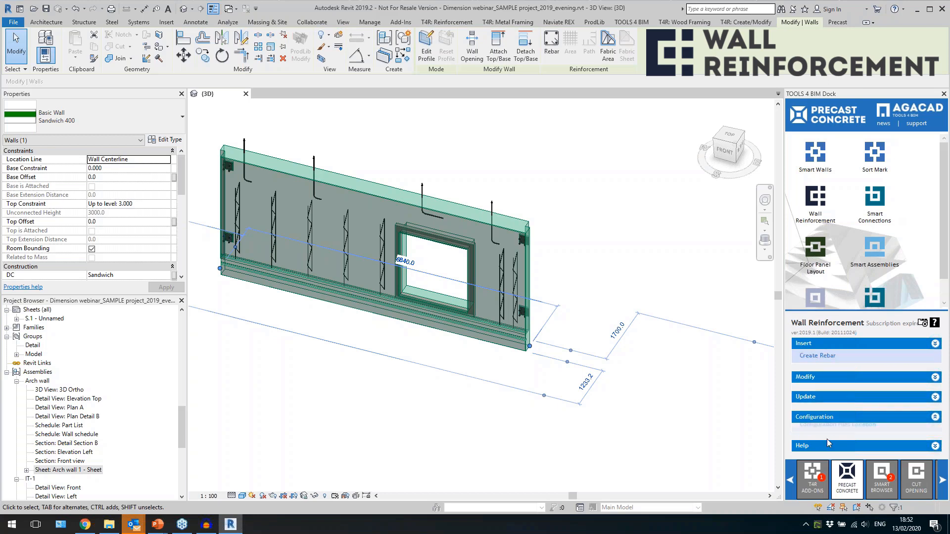
{"action": "left_click", "coordinate": [814, 414]}
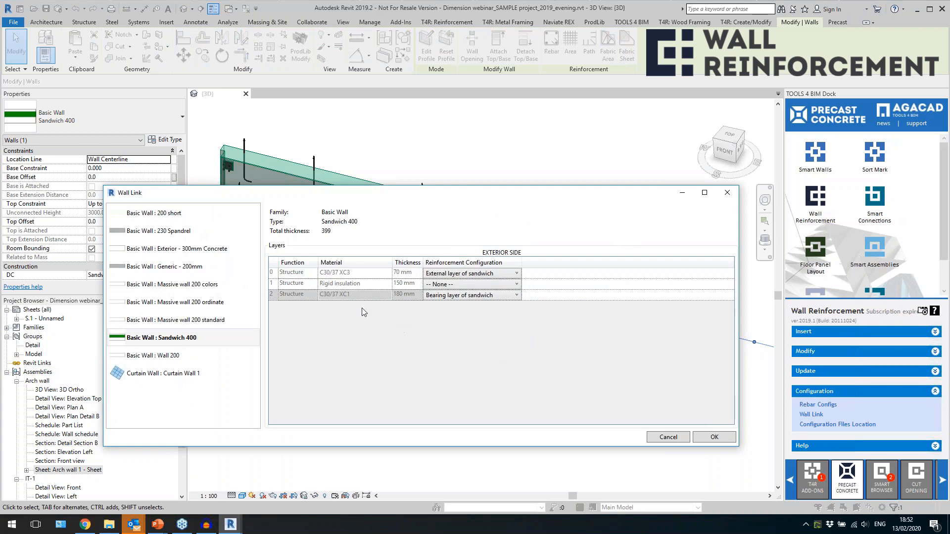
{"action": "left_click", "coordinate": [479, 295]}
{"action": "left_click", "coordinate": [439, 296]}
{"action": "left_click", "coordinate": [446, 275]}
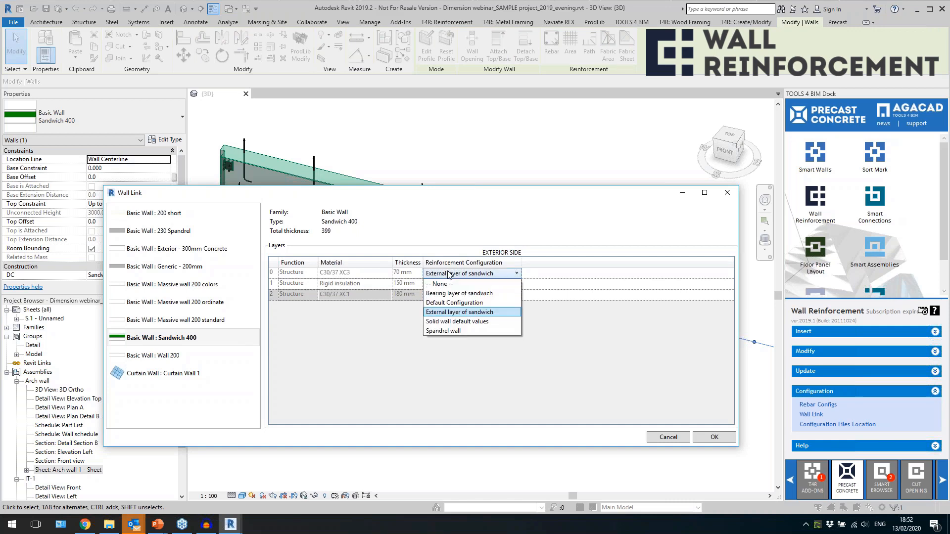
{"action": "left_click", "coordinate": [435, 262]}
{"action": "left_click", "coordinate": [727, 192]}
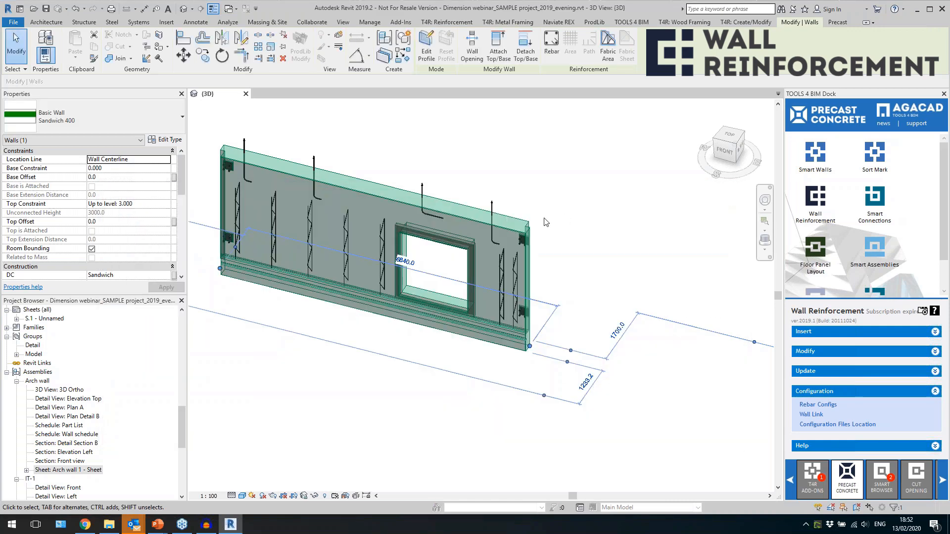
Create the rebar in the selected Sandwich 400 wall with Wall Reinforcement.
{"action": "left_click", "coordinate": [807, 332]}
{"action": "left_click", "coordinate": [818, 366]}
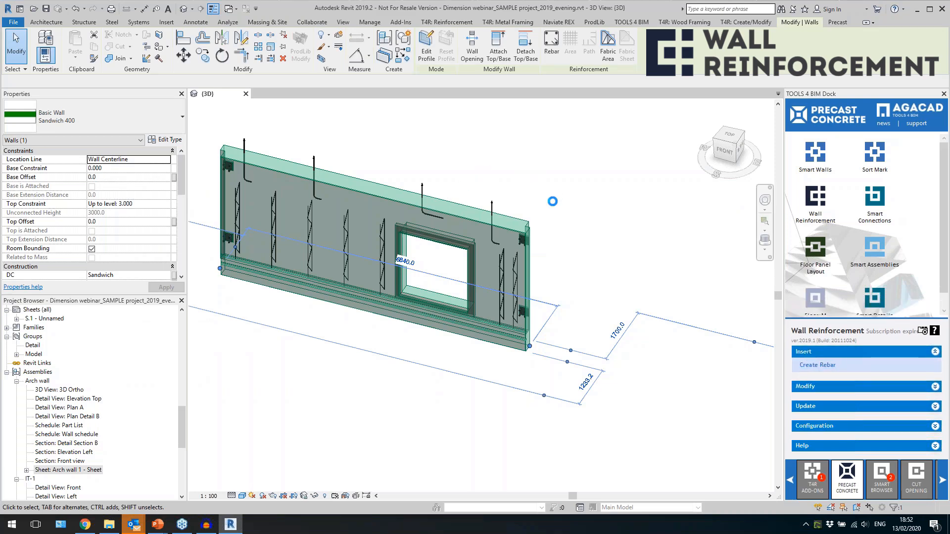
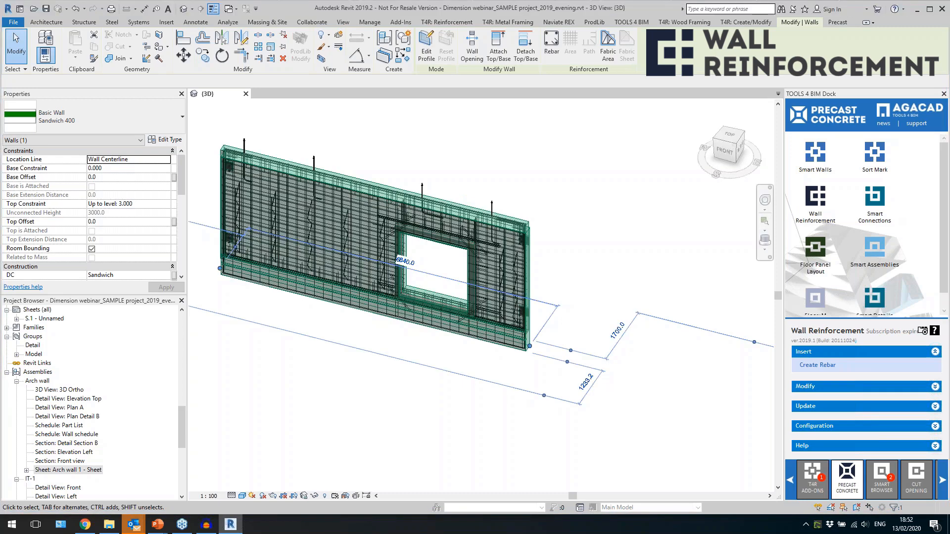
Examine the reinforced sandwich wall from above, checking the bars in its inner and outer concrete layers.
{"action": "left_click", "coordinate": [737, 136]}
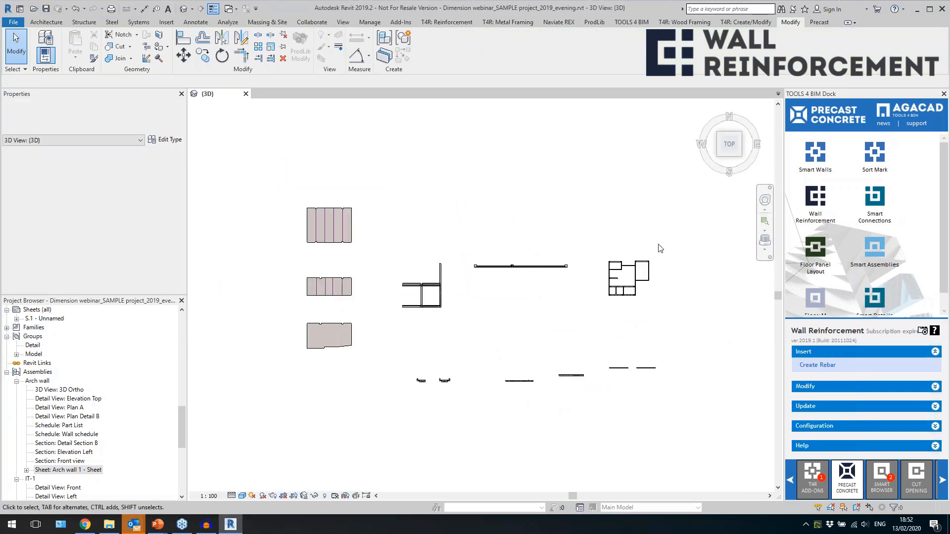
{"action": "scroll", "coordinate": [668, 388], "scroll_direction": "up", "scroll_amount": 6}
{"action": "scroll", "coordinate": [559, 313], "scroll_direction": "down", "scroll_amount": 2}
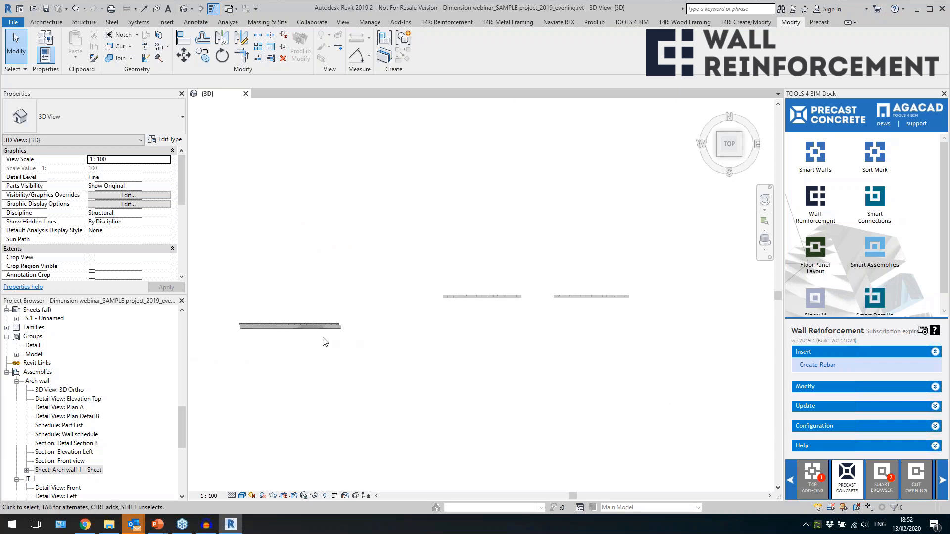
{"action": "scroll", "coordinate": [324, 342], "scroll_direction": "up", "scroll_amount": 5}
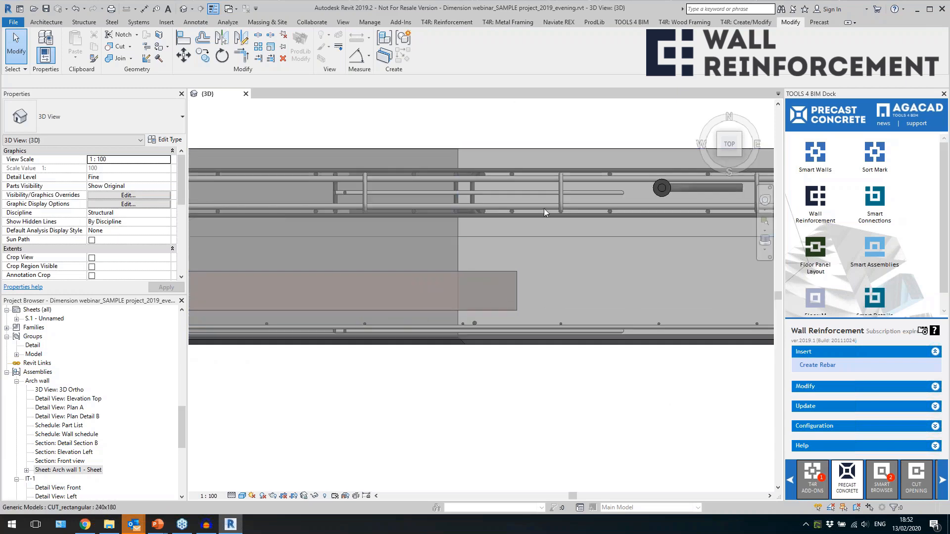
{"action": "left_click", "coordinate": [545, 215]}
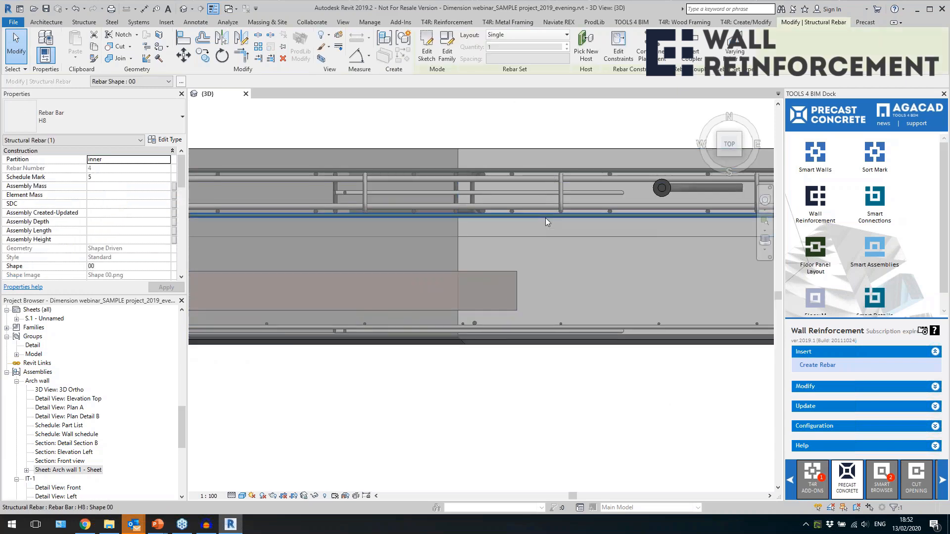
{"action": "left_click", "coordinate": [519, 328]}
{"action": "scroll", "coordinate": [518, 327], "scroll_direction": "down", "scroll_amount": 3}
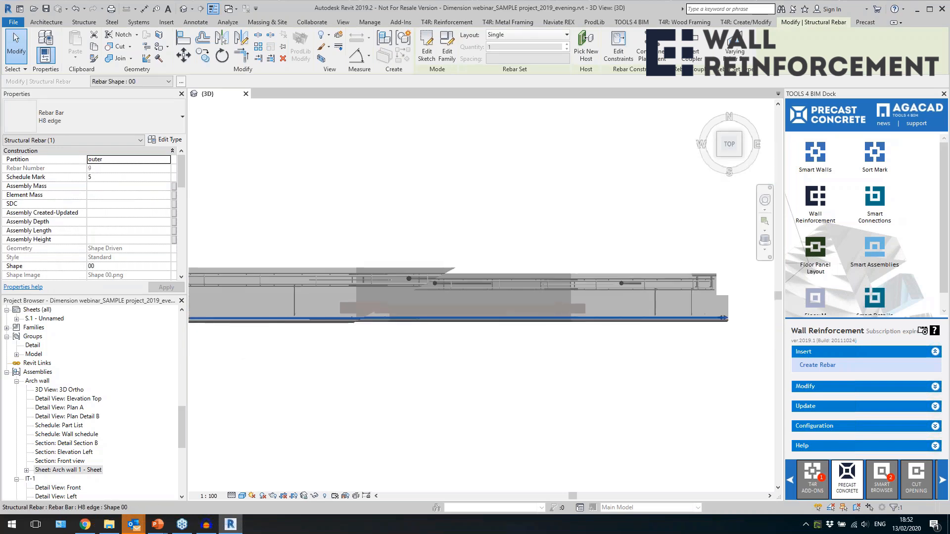
{"action": "scroll", "coordinate": [607, 314], "scroll_direction": "down", "scroll_amount": 3}
{"action": "left_click", "coordinate": [351, 384]}
Open the 0.000 structural plan and go from it to Section 49 through the sandwich wall.
{"action": "left_click_drag", "start_coordinate": [181, 435], "coordinate": [170, 306]}
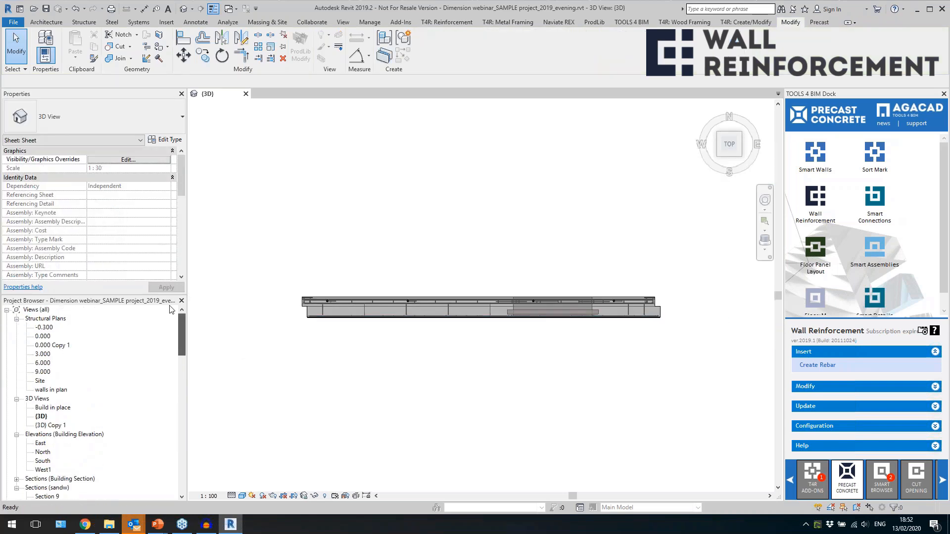
{"action": "double_click", "coordinate": [42, 336]}
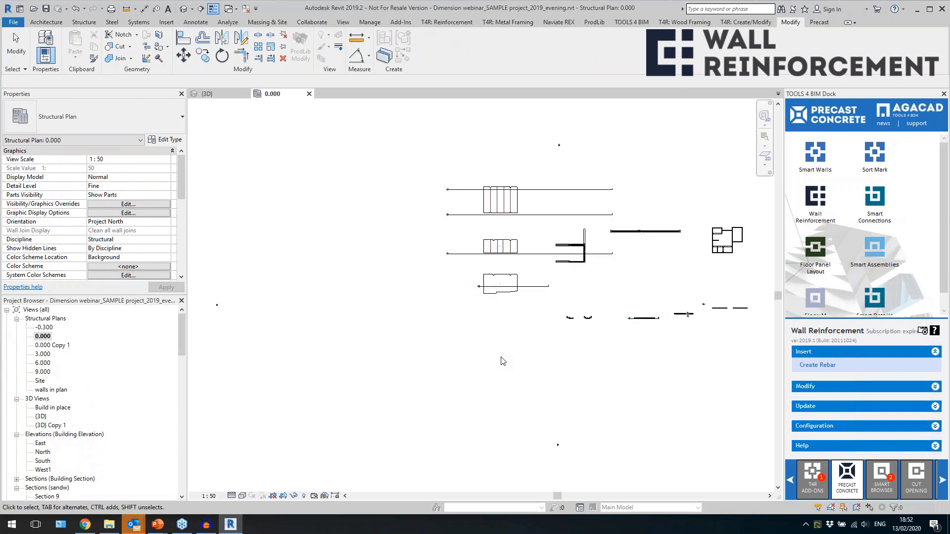
{"action": "scroll", "coordinate": [544, 359], "scroll_direction": "up", "scroll_amount": 5}
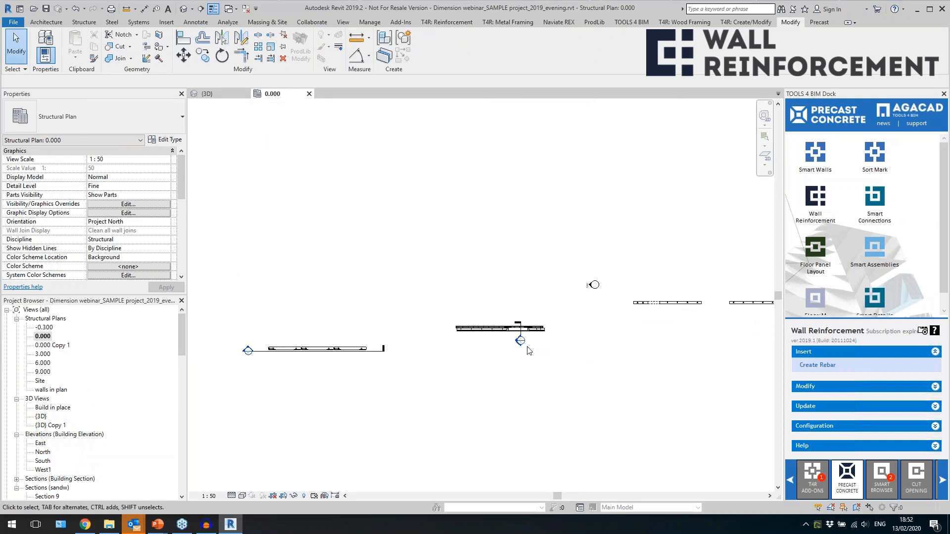
{"action": "double_click", "coordinate": [520, 340]}
{"action": "scroll", "coordinate": [483, 392], "scroll_direction": "up", "scroll_amount": 5}
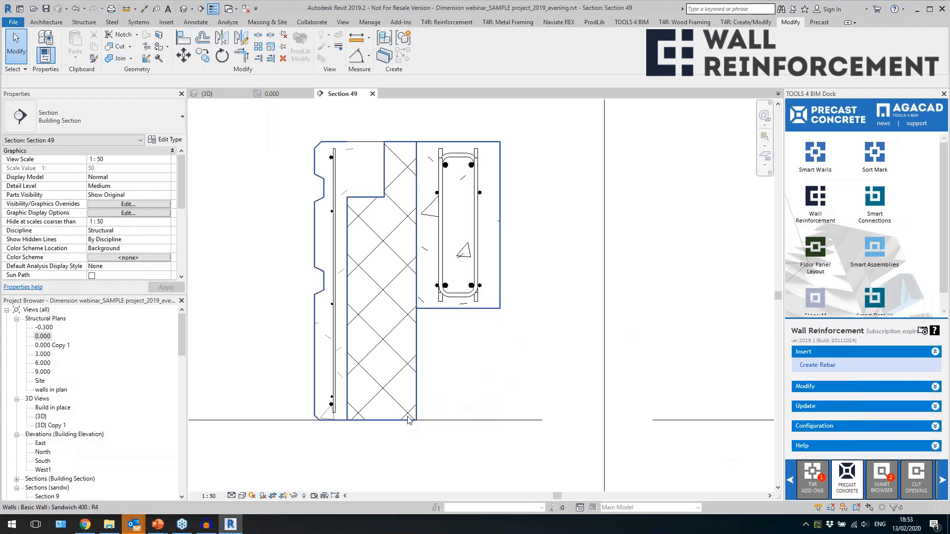
Check in the section how the sandwich wall and the concrete part of the window element fit together.
{"action": "left_click", "coordinate": [409, 419]}
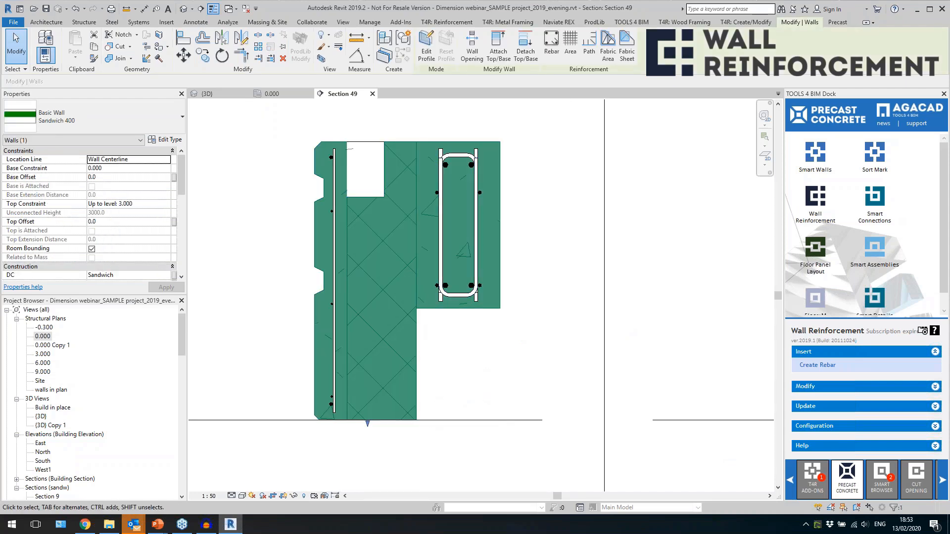
{"action": "left_click", "coordinate": [327, 135]}
{"action": "left_click", "coordinate": [357, 149]}
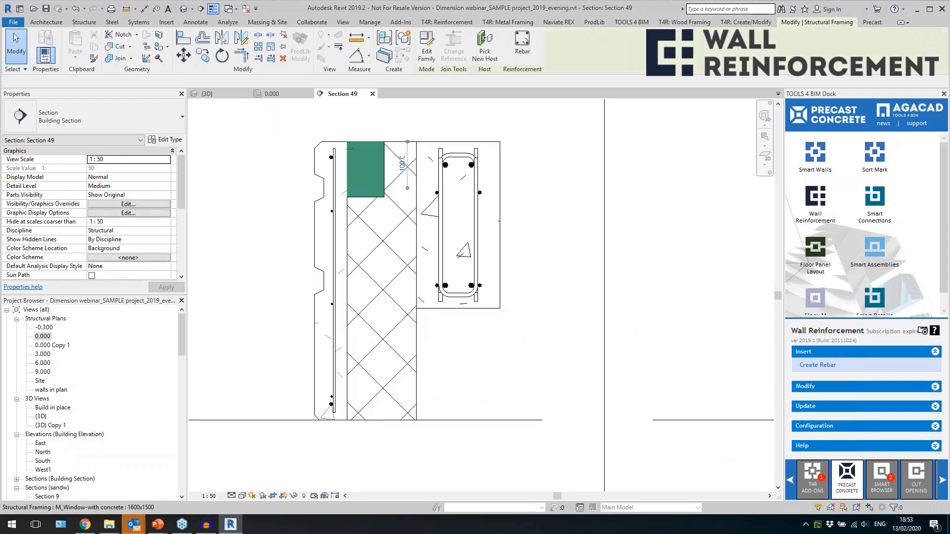
{"action": "left_click", "coordinate": [266, 210]}
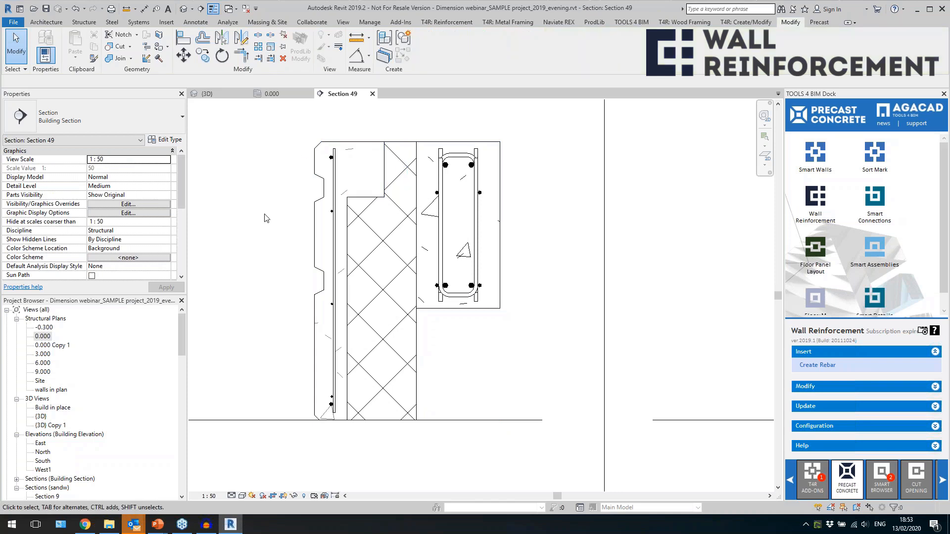
Look into the rebar constraints of the vertical bar in the wall's outer concrete layer and leave without changing them.
{"action": "left_click", "coordinate": [336, 266]}
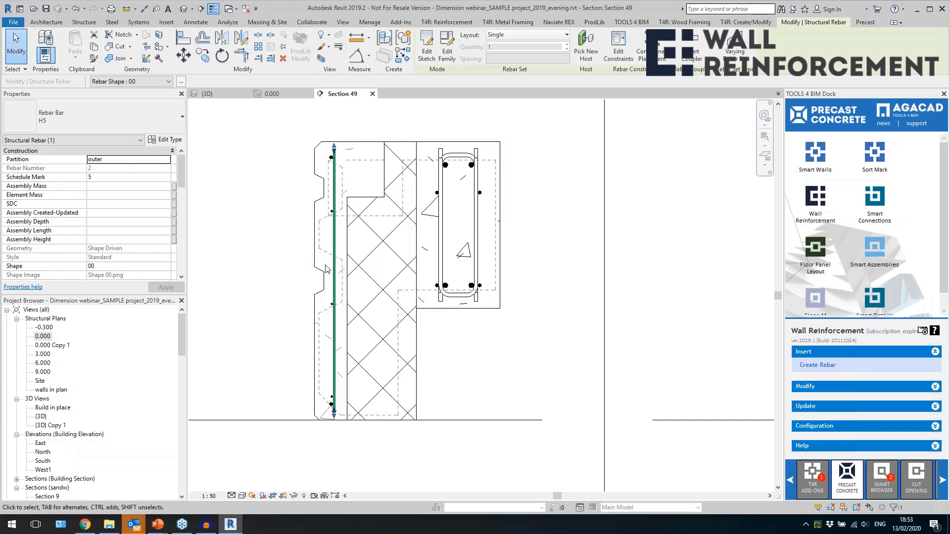
{"action": "left_click", "coordinate": [613, 52]}
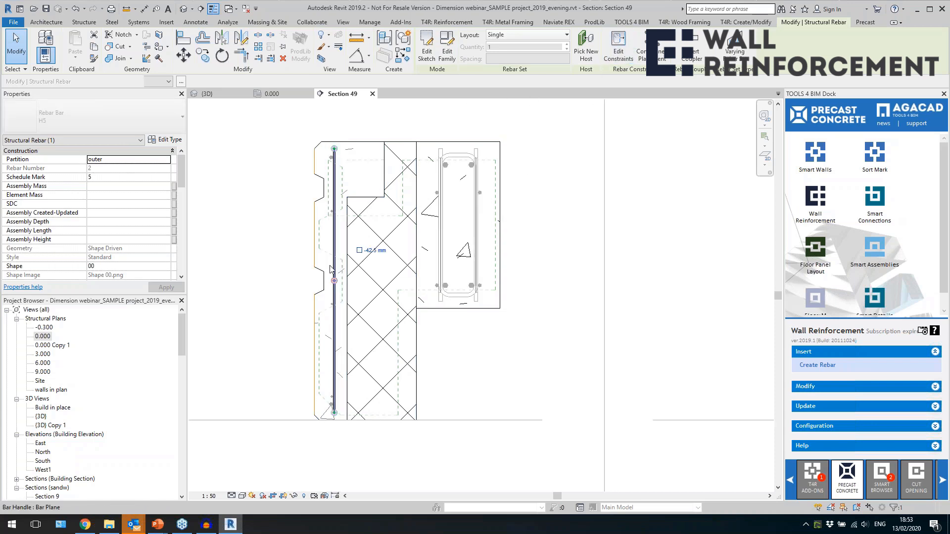
{"action": "left_click", "coordinate": [613, 44]}
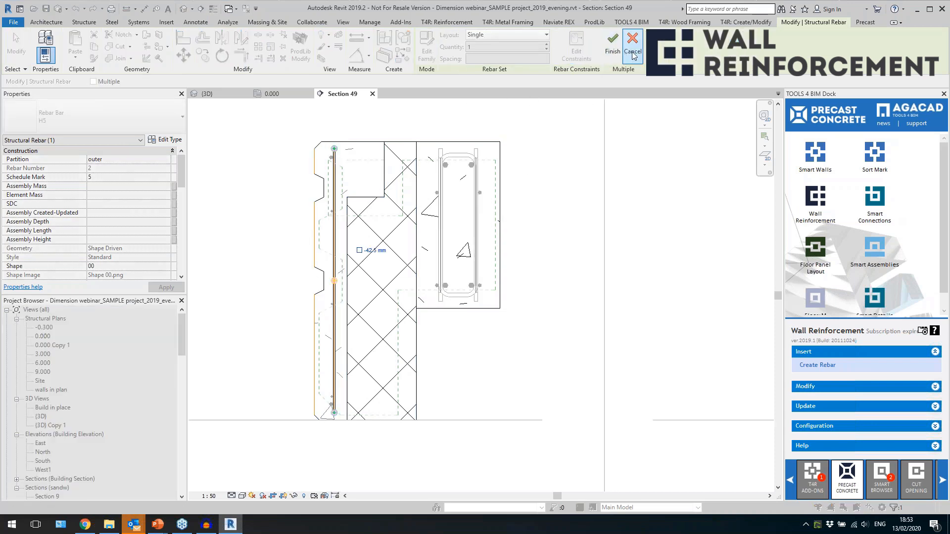
{"action": "left_click", "coordinate": [559, 263]}
Return to the default 3D view, close the other open views and bring the floor slabs into view.
{"action": "scroll", "coordinate": [537, 299], "scroll_direction": "down", "scroll_amount": 5}
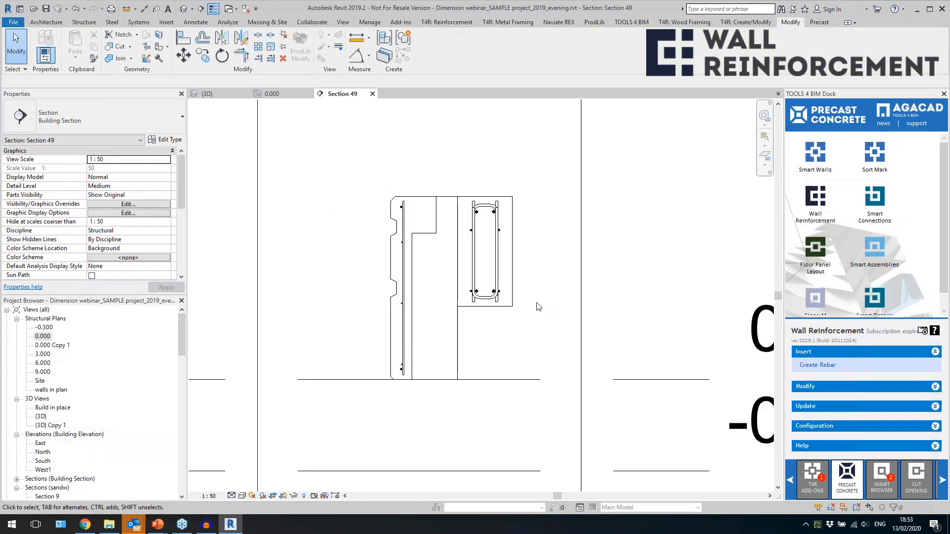
{"action": "scroll", "coordinate": [364, 413], "scroll_direction": "down", "scroll_amount": 5}
{"action": "scroll", "coordinate": [428, 301], "scroll_direction": "up", "scroll_amount": 3}
{"action": "scroll", "coordinate": [449, 161], "scroll_direction": "up", "scroll_amount": 2}
{"action": "left_click", "coordinate": [184, 8]}
{"action": "left_click", "coordinate": [246, 10]}
{"action": "scroll", "coordinate": [593, 277], "scroll_direction": "down", "scroll_amount": 6}
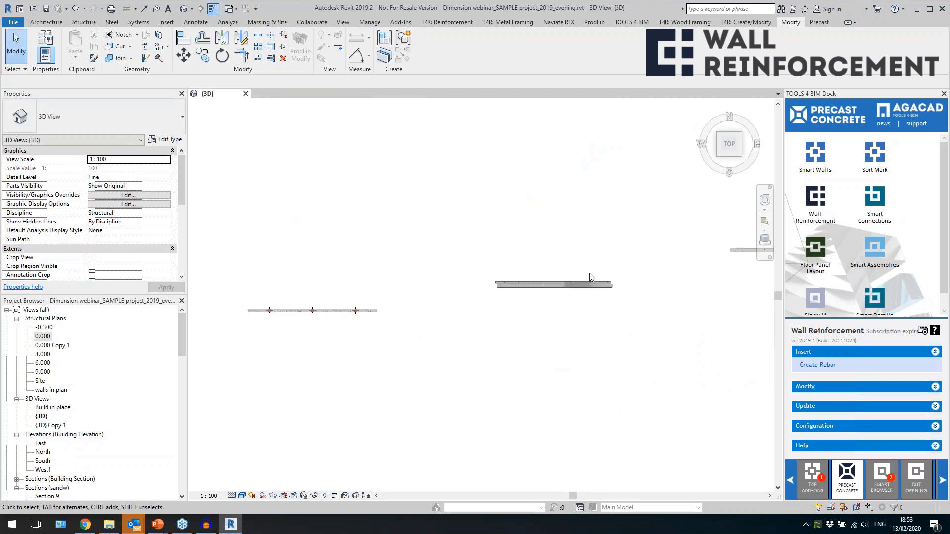
{"action": "middle_click_drag", "start_coordinate": [594, 354], "coordinate": [528, 218], "text": "shift"}
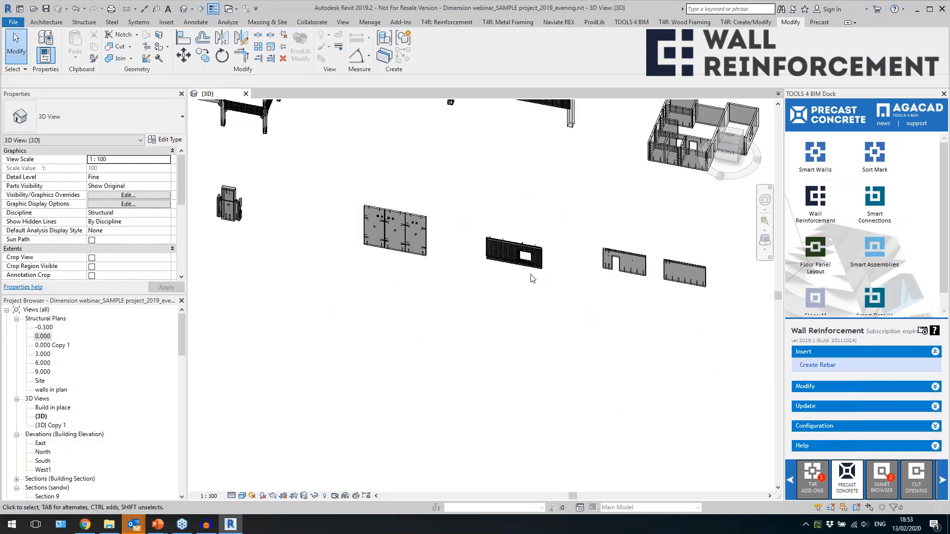
{"action": "mouse_move", "coordinate": [350, 301]}
{"action": "middle_mouse_down"}
{"action": "mouse_move", "coordinate": [572, 373]}
{"action": "mouse_move", "coordinate": [638, 371]}
{"action": "mouse_move", "coordinate": [407, 372]}
{"action": "middle_mouse_up"}
{"action": "scroll", "coordinate": [373, 250], "scroll_direction": "up", "scroll_amount": 2}
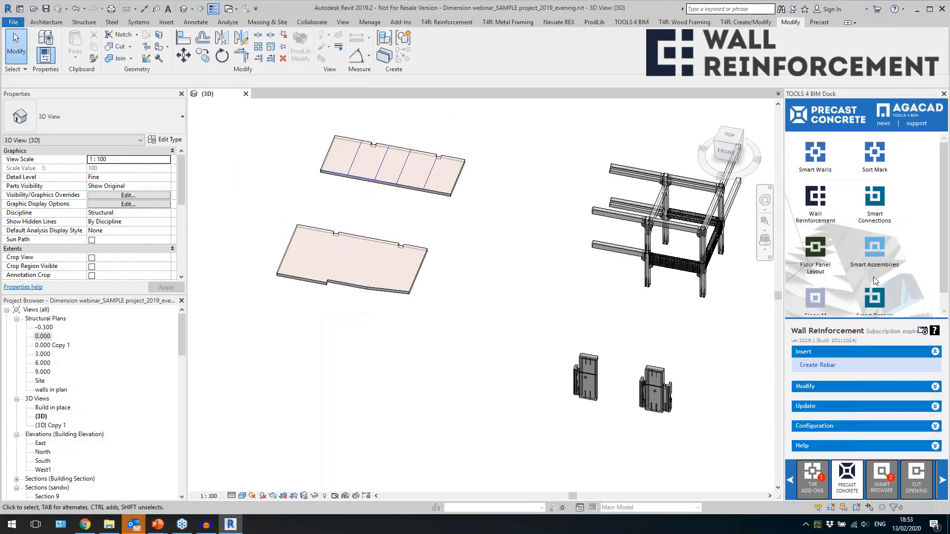
Use Floor Panel Layout to create a panel layout on the undivided floor nearest the front.
{"action": "left_click", "coordinate": [822, 253]}
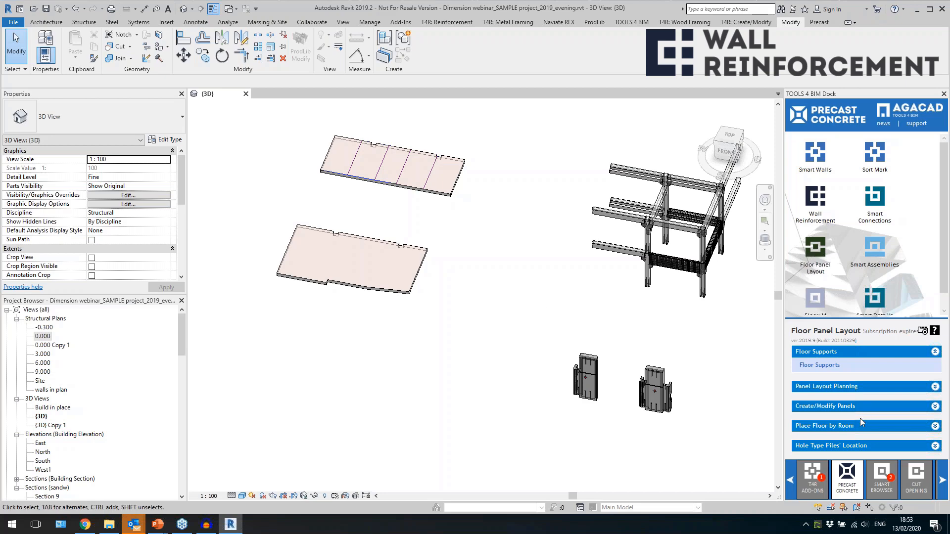
{"action": "left_click", "coordinate": [847, 388]}
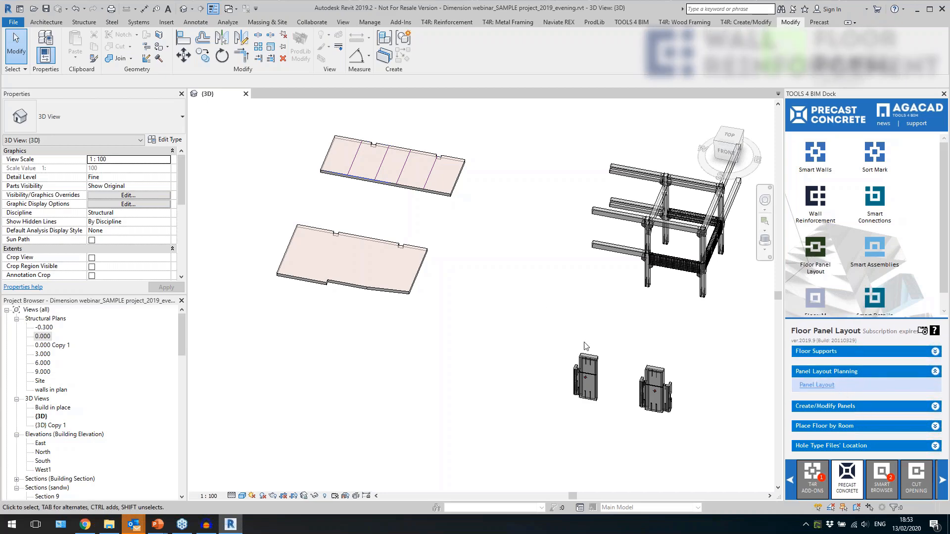
{"action": "left_click", "coordinate": [847, 385]}
{"action": "left_click_drag", "start_coordinate": [466, 116], "coordinate": [553, 113]}
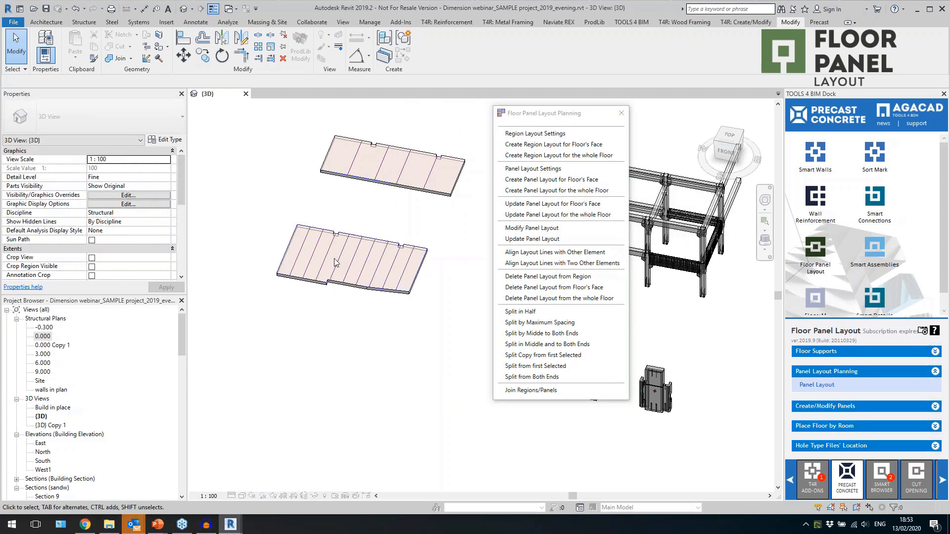
{"action": "scroll", "coordinate": [328, 230], "scroll_direction": "up", "scroll_amount": 4}
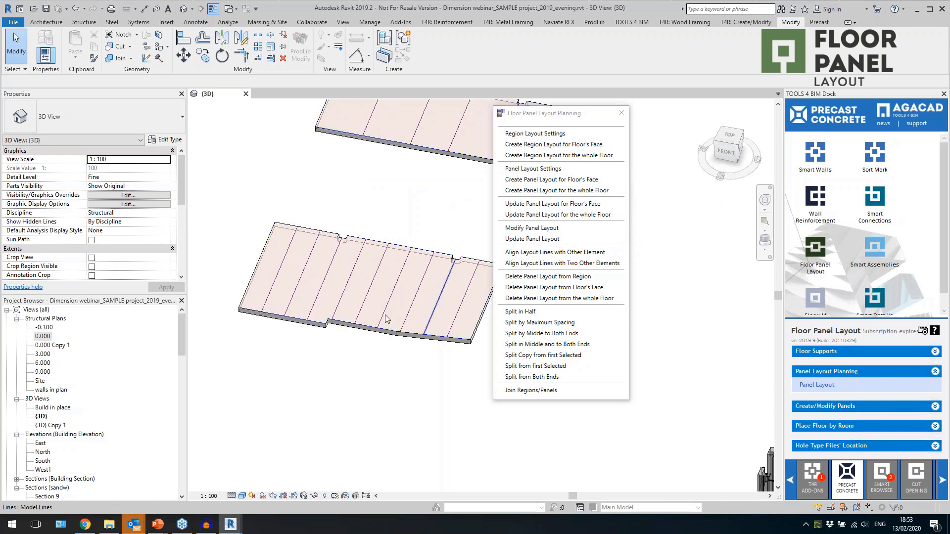
{"action": "left_click", "coordinate": [622, 112]}
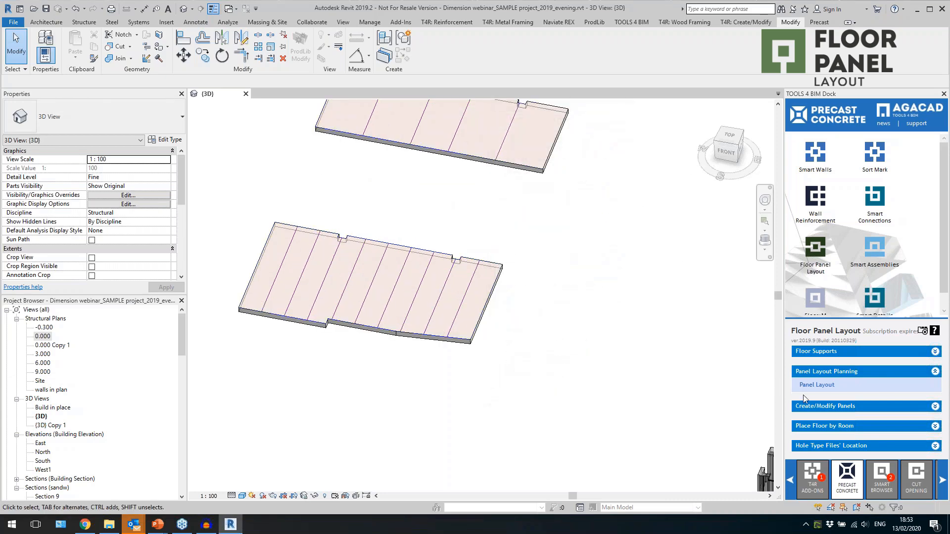
Save panel settings with precast and cast-in-place floor HCS 265, inserted holes HD265 and offset -20 mm, and create the front floor's panels.
{"action": "left_click", "coordinate": [807, 408]}
{"action": "left_click", "coordinate": [816, 405]}
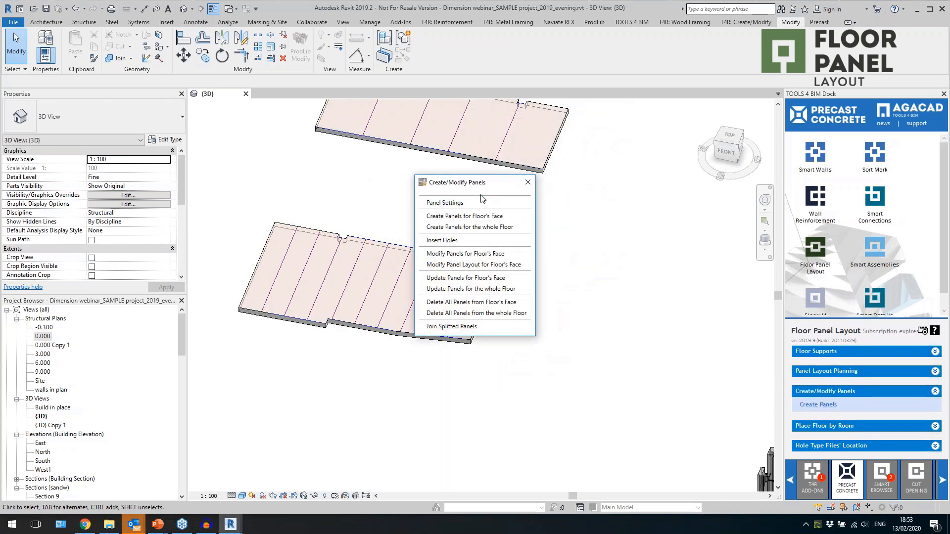
{"action": "left_click", "coordinate": [619, 213]}
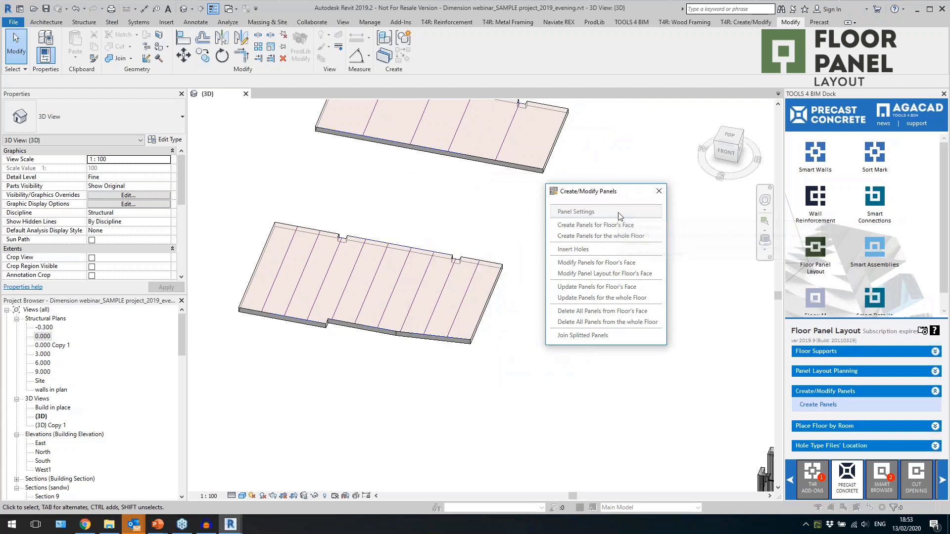
{"action": "left_click", "coordinate": [199, 260]}
{"action": "left_click", "coordinate": [199, 260]}
{"action": "left_click", "coordinate": [148, 283]}
{"action": "left_click", "coordinate": [149, 283]}
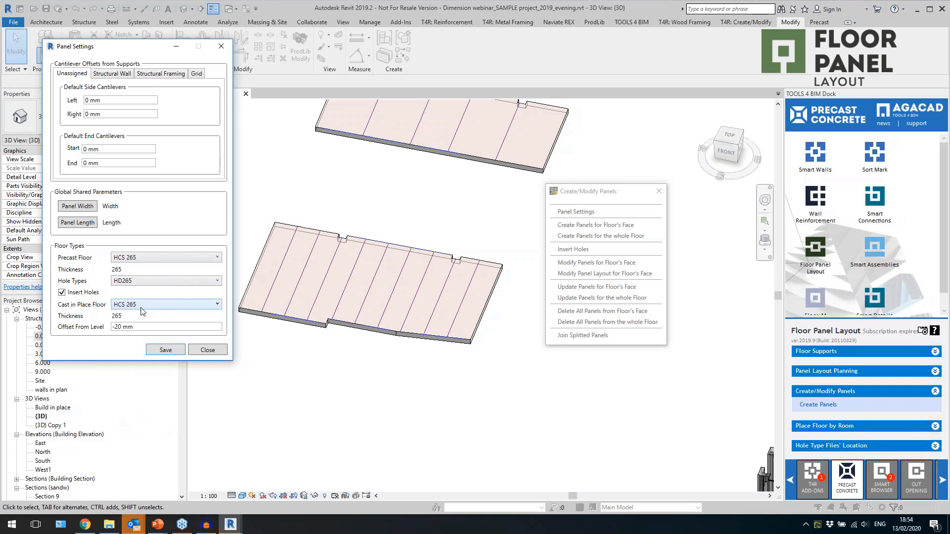
{"action": "left_click_drag", "start_coordinate": [141, 328], "coordinate": [110, 325]}
{"action": "left_click", "coordinate": [166, 350]}
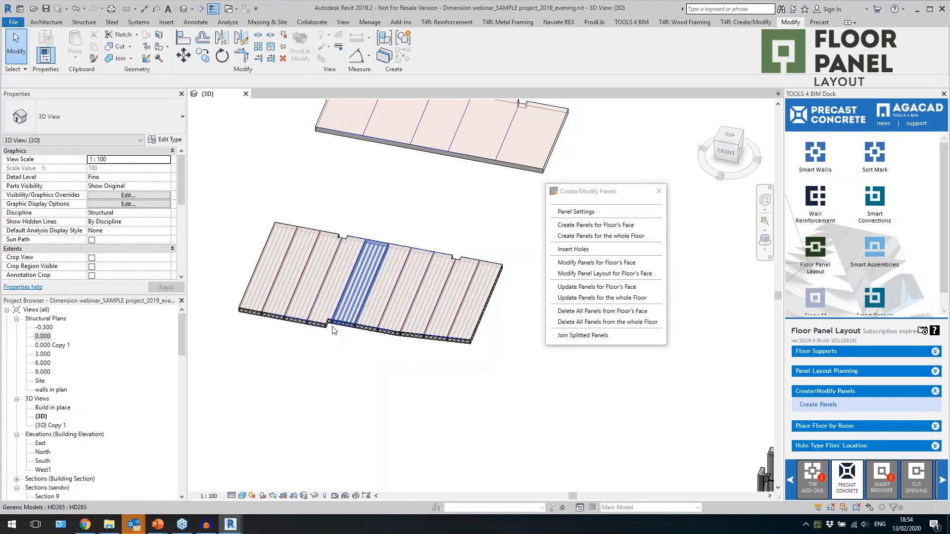
Inspect the hollow-core panels from their cut end, selecting an HD265 void and the notched HCS 265 floor panel.
{"action": "scroll", "coordinate": [256, 314], "scroll_direction": "up", "scroll_amount": 5}
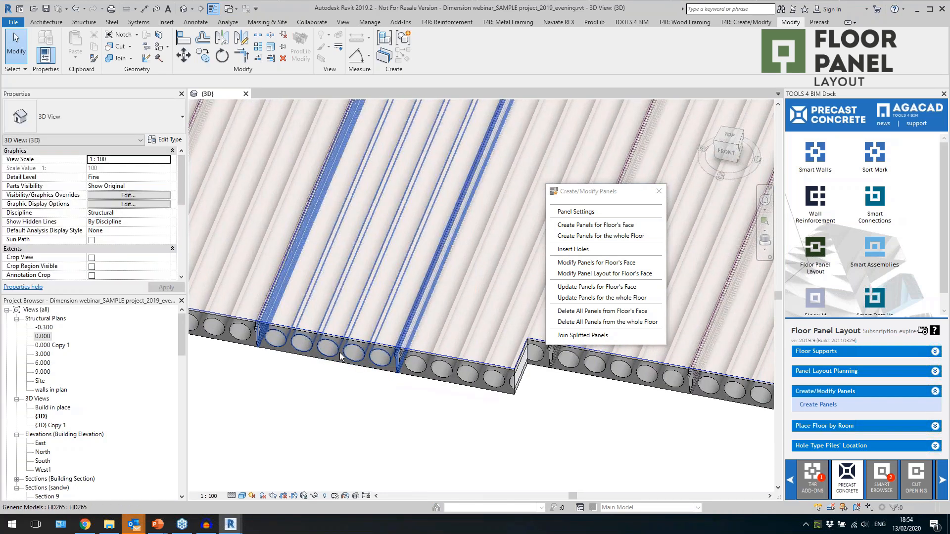
{"action": "left_click", "coordinate": [340, 359]}
{"action": "scroll", "coordinate": [341, 359], "scroll_direction": "down", "scroll_amount": 5}
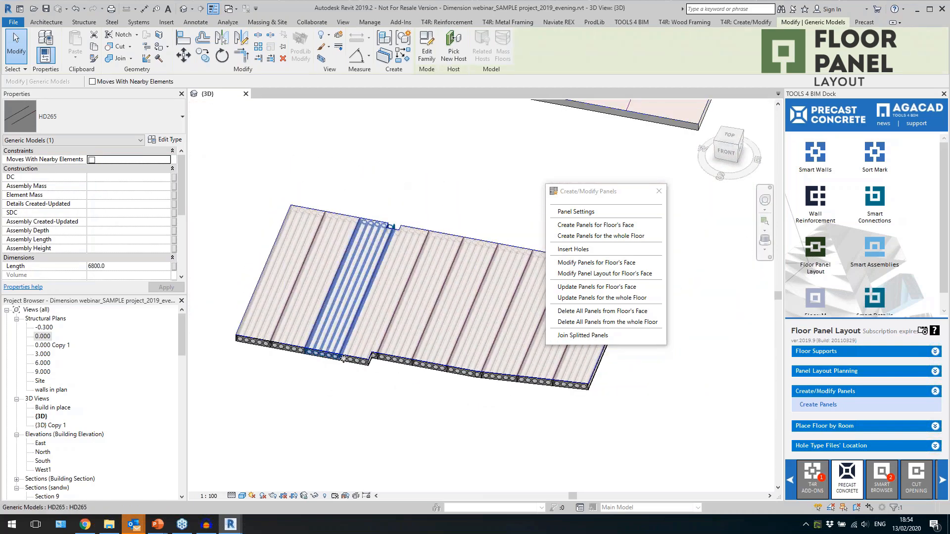
{"action": "key", "text": "Tab"}
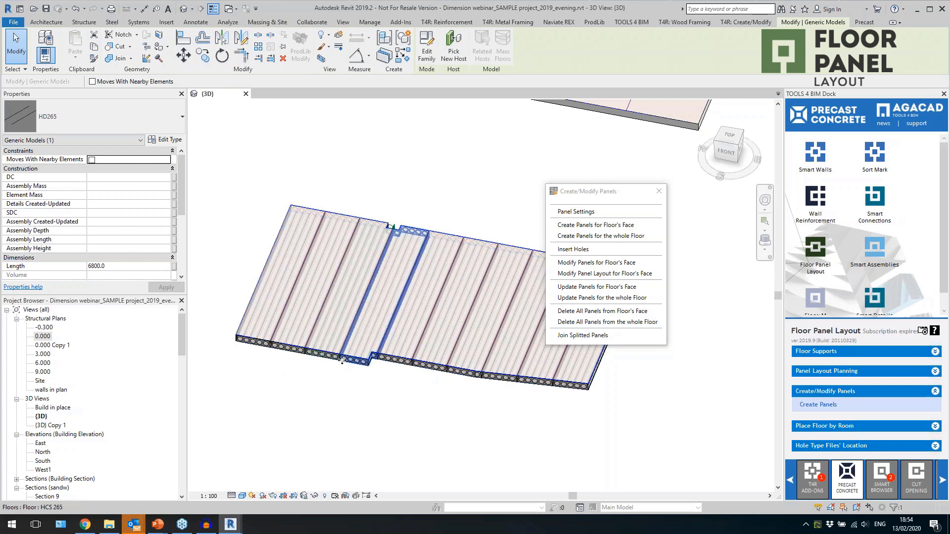
{"action": "left_click", "coordinate": [342, 361]}
{"action": "middle_click_drag", "start_coordinate": [316, 302], "coordinate": [275, 314]}
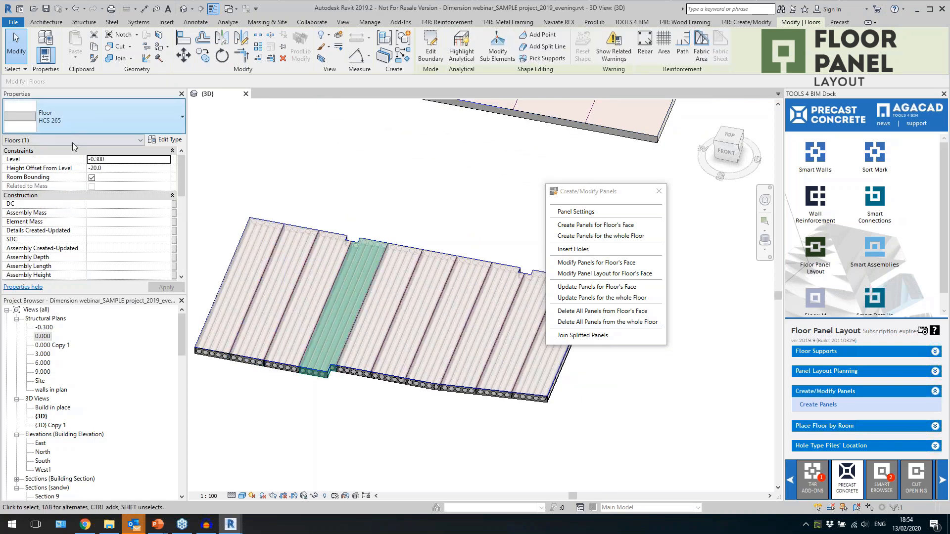
View the notched panel's boundary sketch without editing it and check the HD265 void at the notch.
{"action": "double_click", "coordinate": [379, 278]}
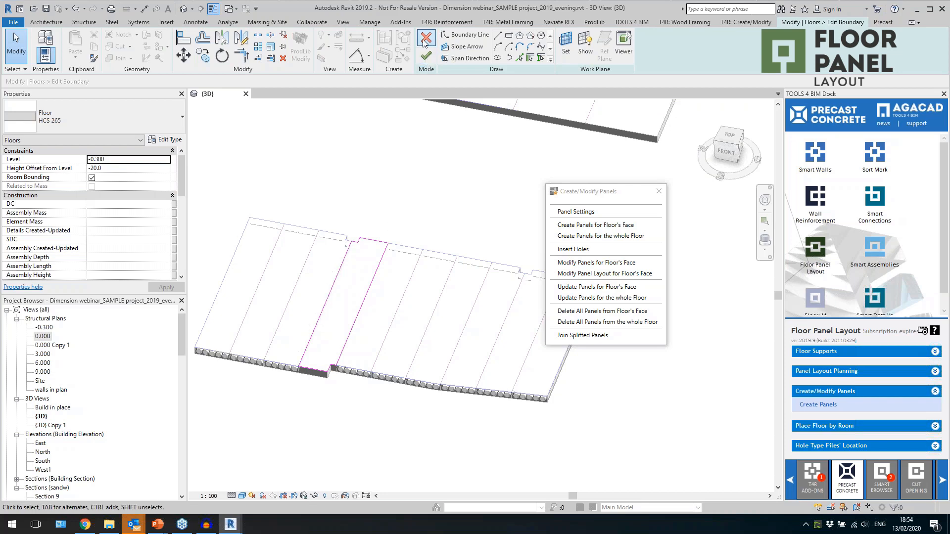
{"action": "left_click", "coordinate": [426, 55]}
{"action": "scroll", "coordinate": [322, 380], "scroll_direction": "up", "scroll_amount": 3}
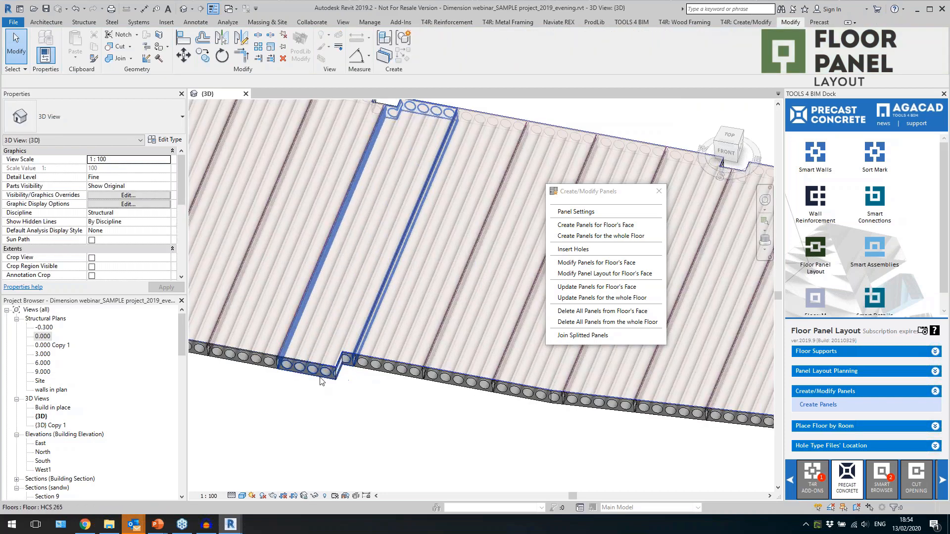
{"action": "left_click", "coordinate": [346, 387]}
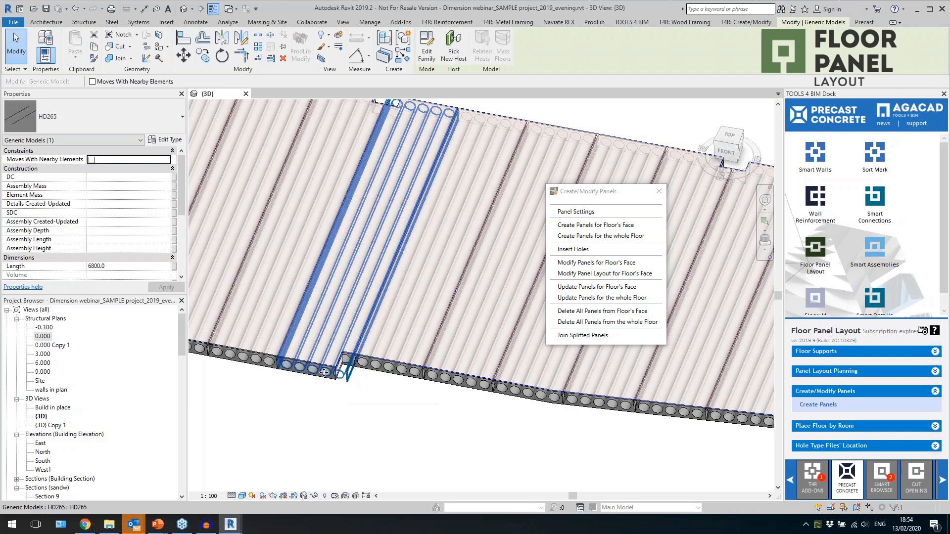
{"action": "scroll", "coordinate": [339, 420], "scroll_direction": "down", "scroll_amount": 5}
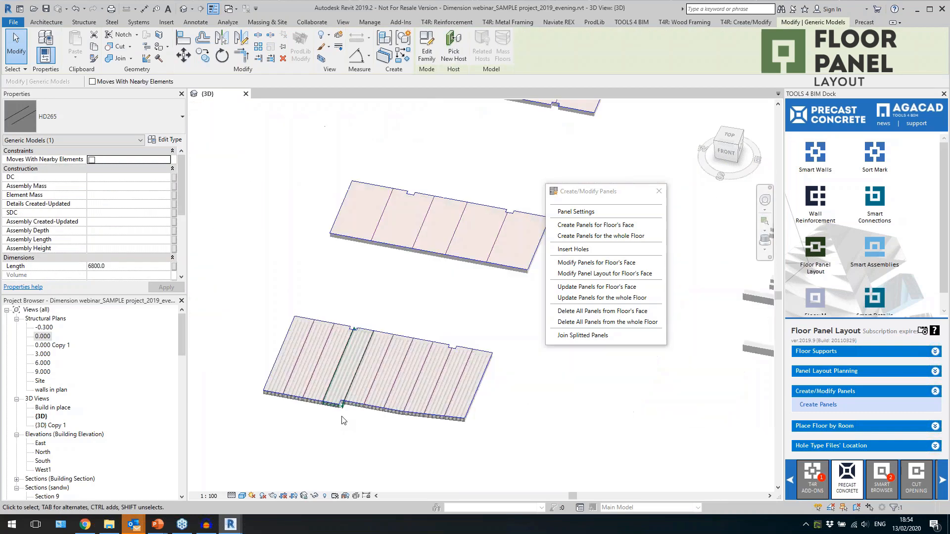
{"action": "left_click", "coordinate": [534, 396]}
Save panel settings with precast floor TT700, hole type DT700 and cast-in-place floor TT700, and create panels on the rearmost floor.
{"action": "scroll", "coordinate": [490, 411], "scroll_direction": "up", "scroll_amount": 3}
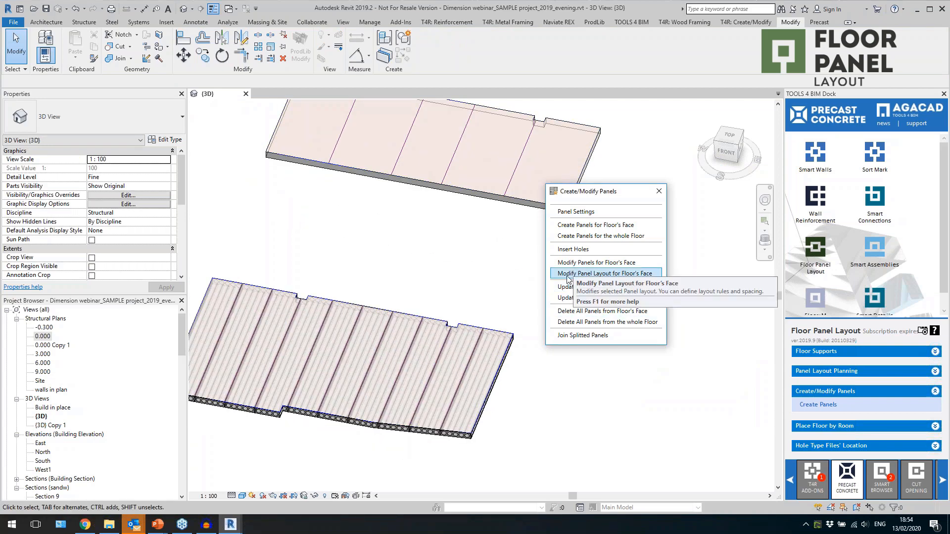
{"action": "scroll", "coordinate": [456, 291], "scroll_direction": "down", "scroll_amount": 4}
{"action": "scroll", "coordinate": [505, 166], "scroll_direction": "up", "scroll_amount": 2}
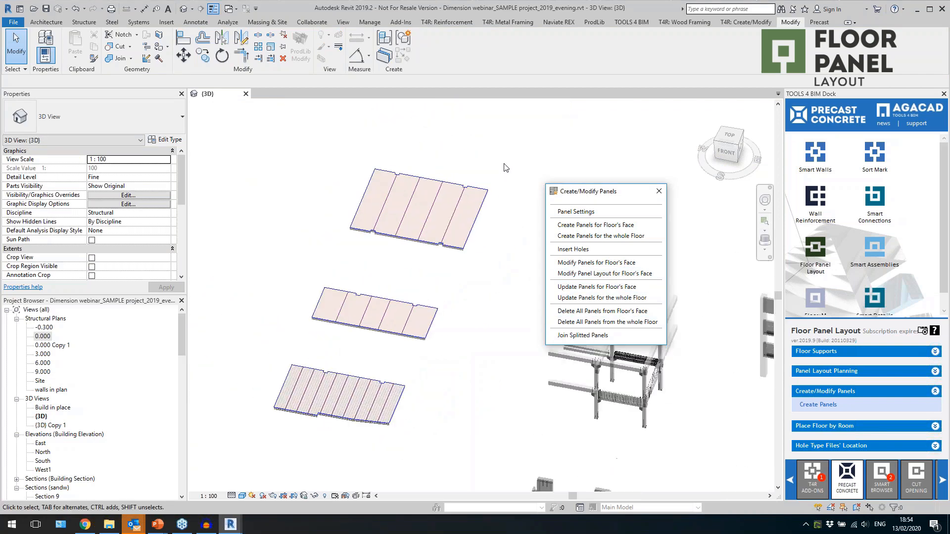
{"action": "left_click", "coordinate": [601, 236]}
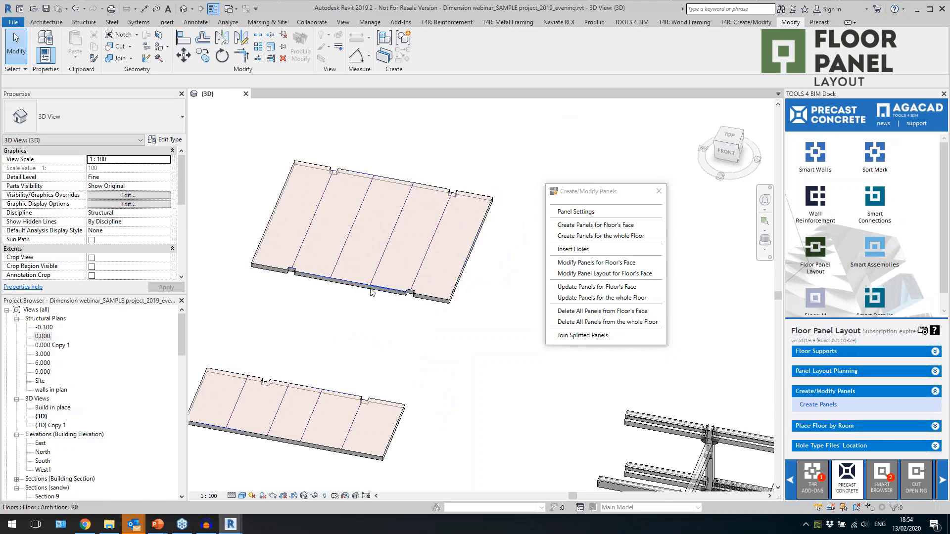
{"action": "left_click", "coordinate": [575, 212]}
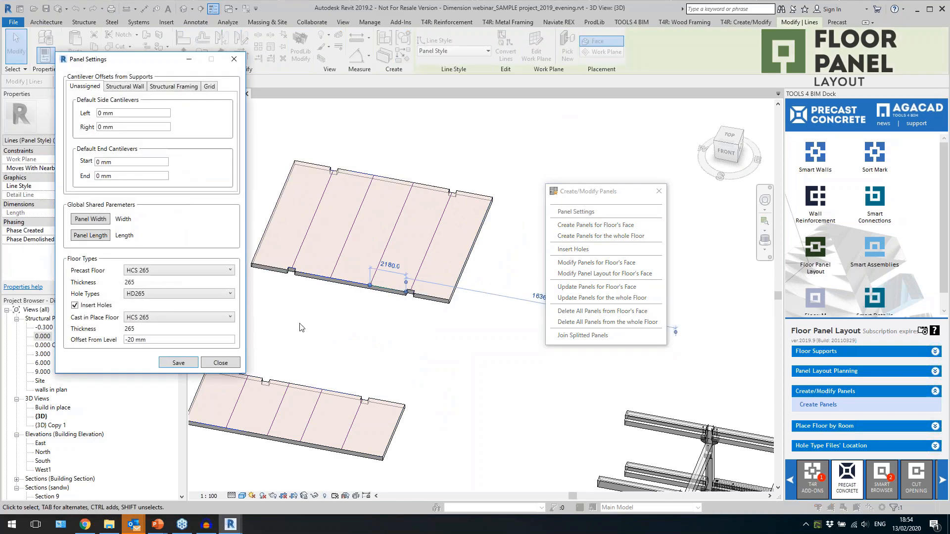
{"action": "left_click", "coordinate": [171, 276]}
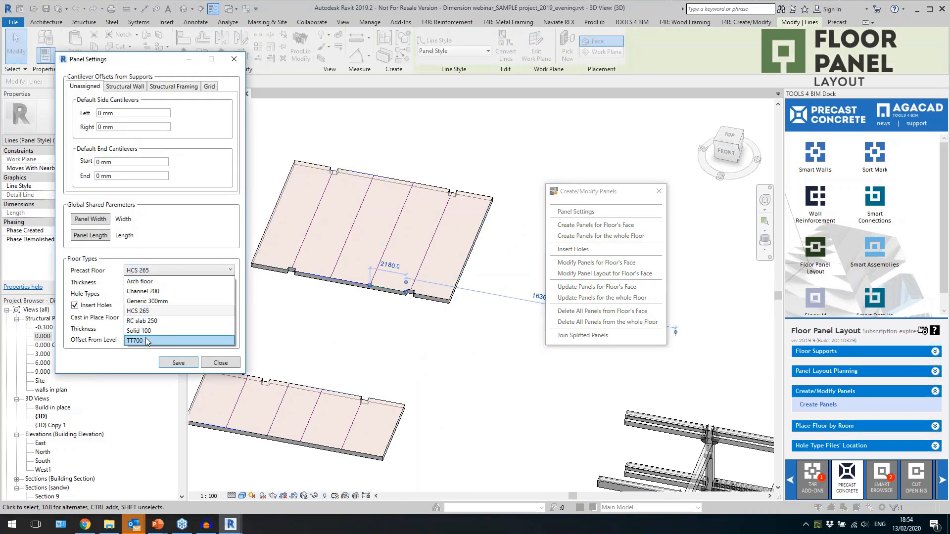
{"action": "left_click", "coordinate": [139, 340]}
{"action": "left_click", "coordinate": [151, 294]}
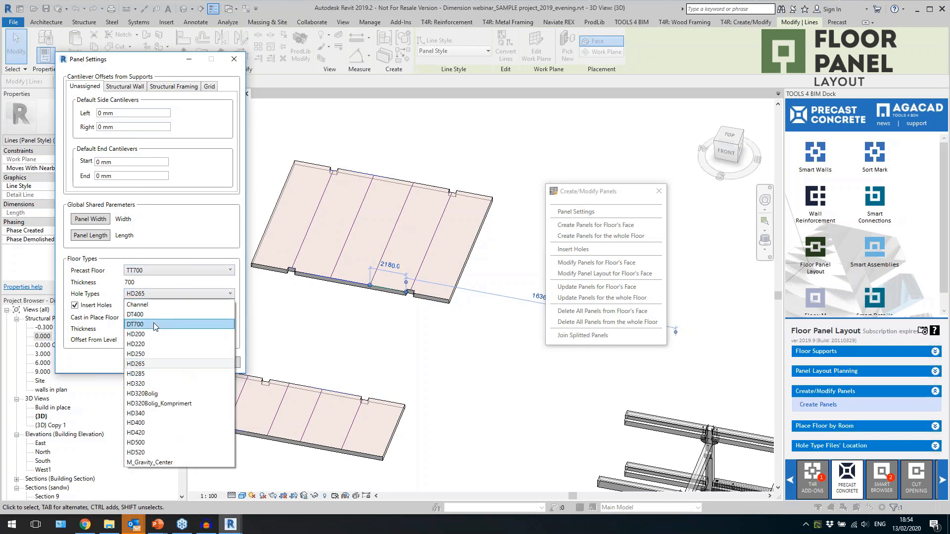
{"action": "left_click", "coordinate": [155, 325]}
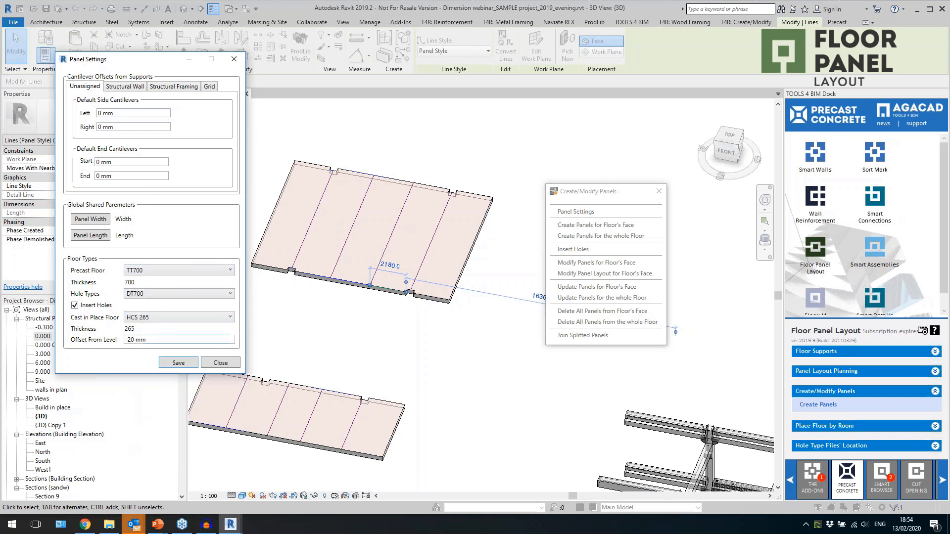
{"action": "left_click", "coordinate": [173, 320]}
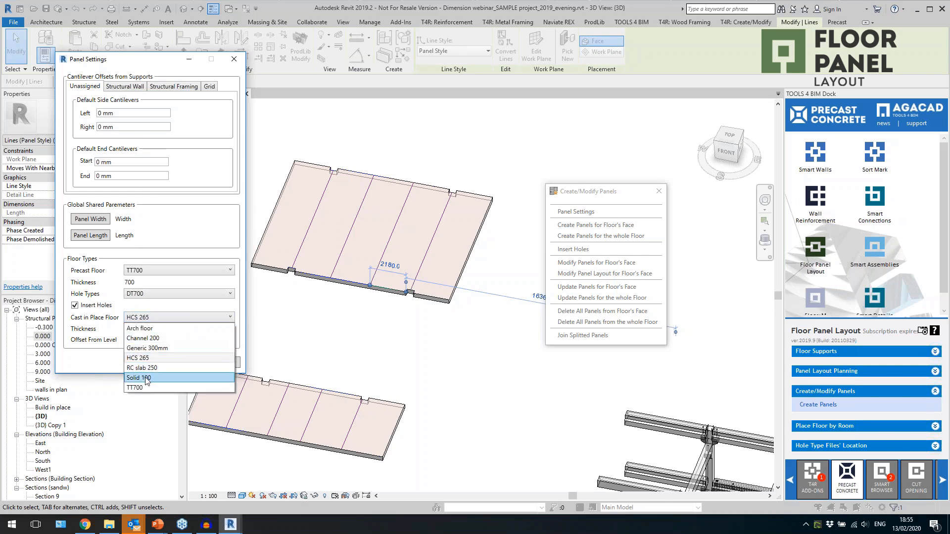
{"action": "left_click", "coordinate": [149, 389]}
{"action": "left_click", "coordinate": [177, 363]}
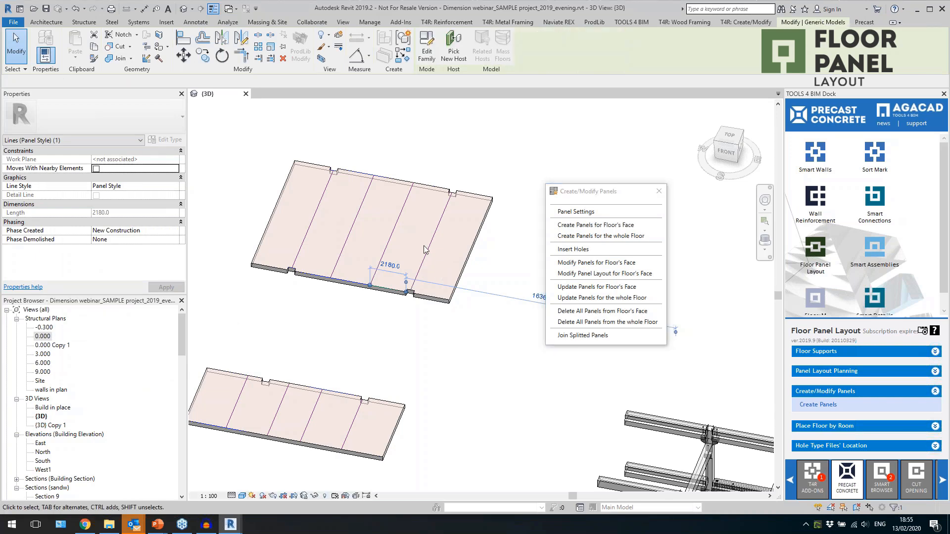
{"action": "left_click", "coordinate": [432, 325]}
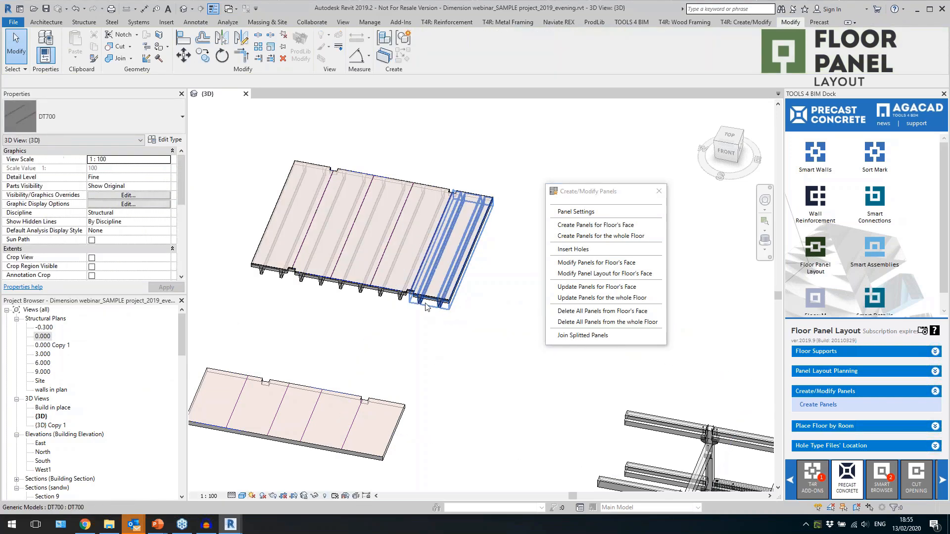
{"action": "scroll", "coordinate": [421, 317], "scroll_direction": "up", "scroll_amount": 5}
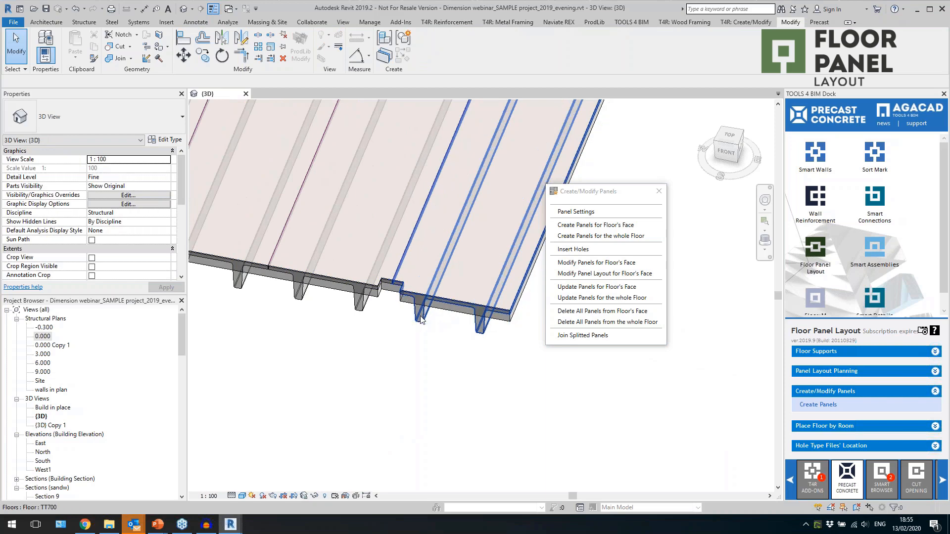
Temporarily hide the original Arch floor around the rearmost TT700 panels, and select a notched panel's DT700 void and floor to inspect them.
{"action": "left_click", "coordinate": [448, 312]}
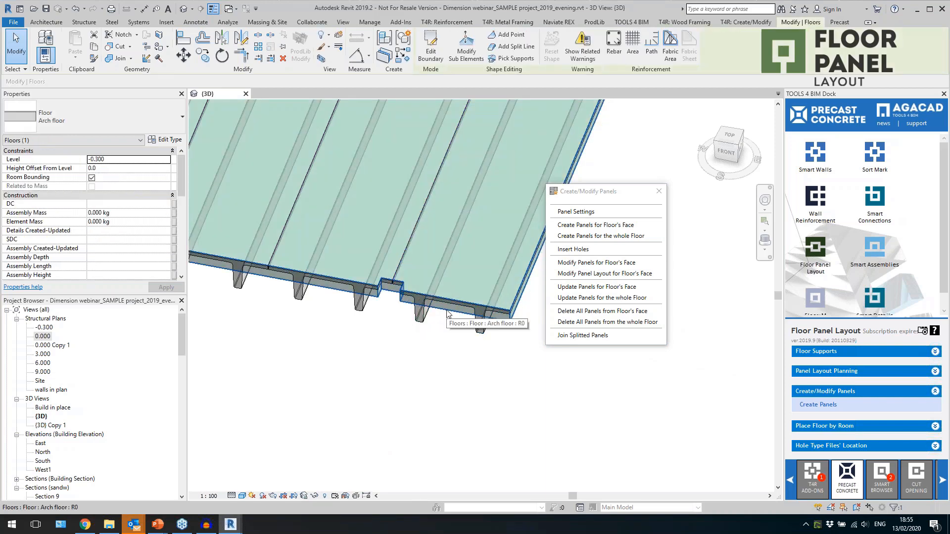
{"action": "key", "text": "h"}
{"action": "key", "text": "h"}
{"action": "scroll", "coordinate": [452, 426], "scroll_direction": "down", "scroll_amount": 4}
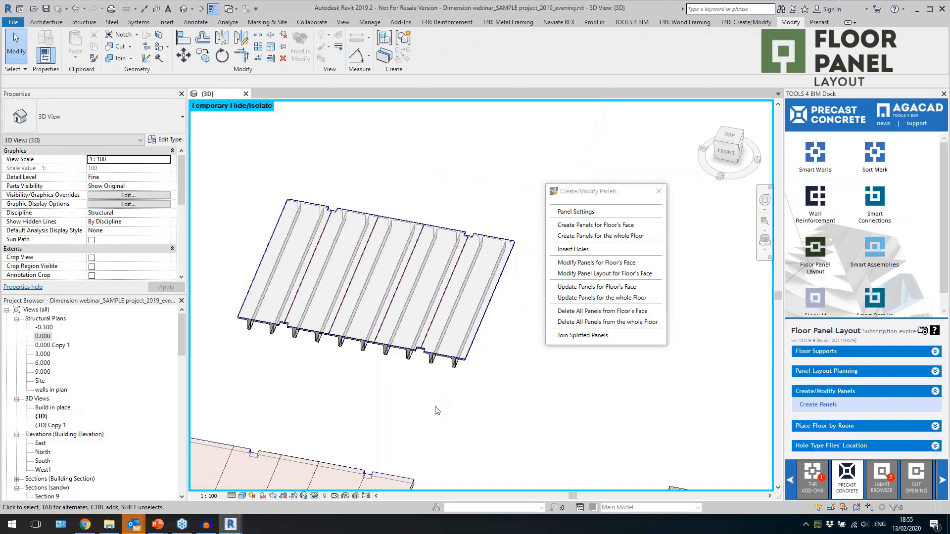
{"action": "left_click", "coordinate": [411, 360]}
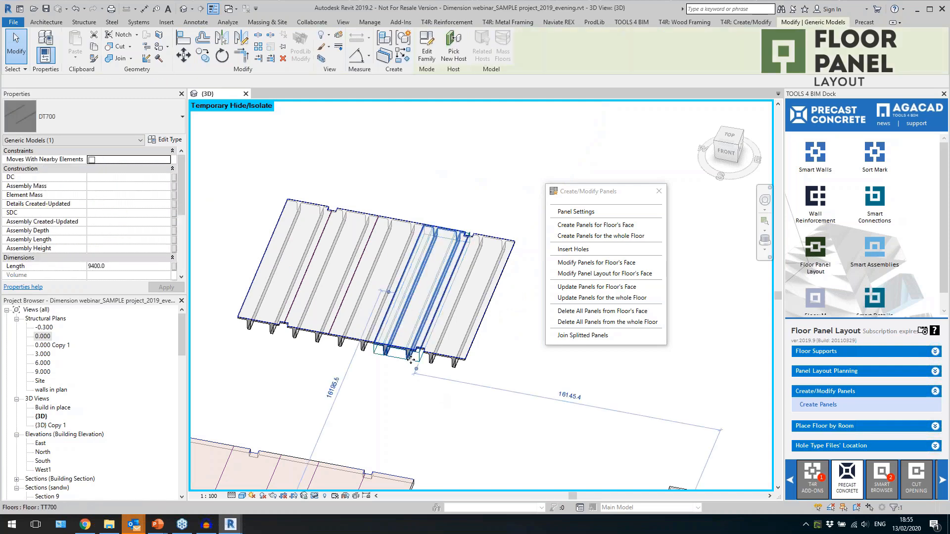
{"action": "left_click", "coordinate": [411, 360]}
{"action": "middle_click_drag", "start_coordinate": [450, 421], "coordinate": [478, 375], "text": "shift"}
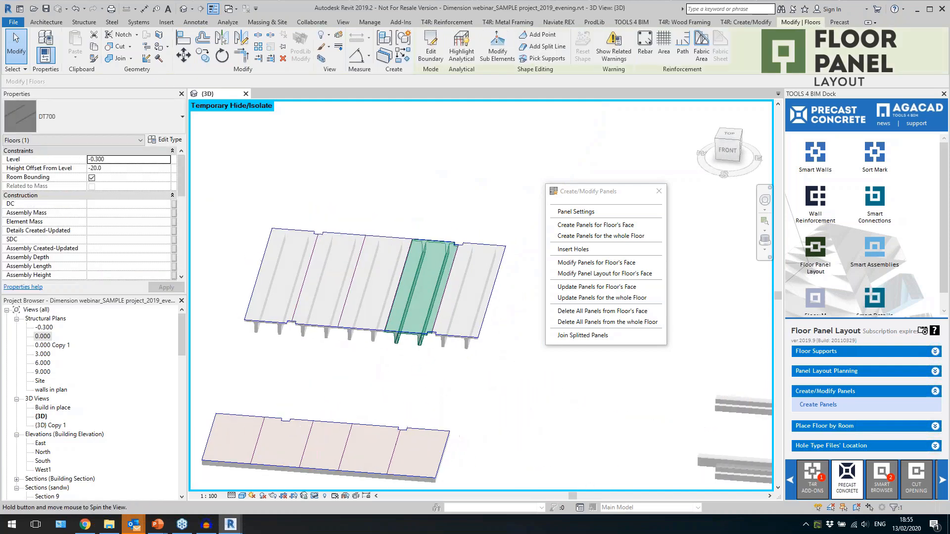
{"action": "scroll", "coordinate": [438, 414], "scroll_direction": "down", "scroll_amount": 2}
{"action": "scroll", "coordinate": [363, 430], "scroll_direction": "up", "scroll_amount": 2}
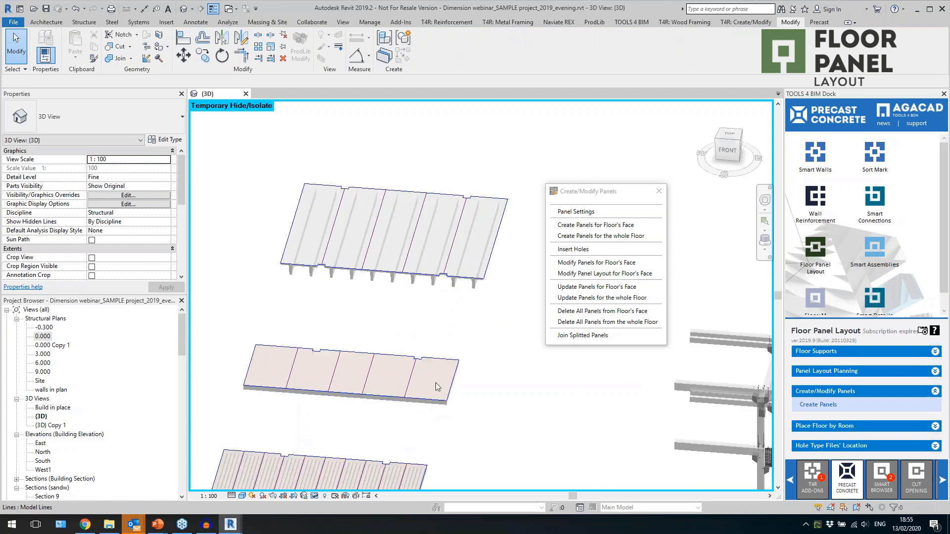
Save panel settings with Solid 100 as precast and cast-in-place floor and without inserted holes, and create panels on the middle floor.
{"action": "left_click", "coordinate": [576, 212]}
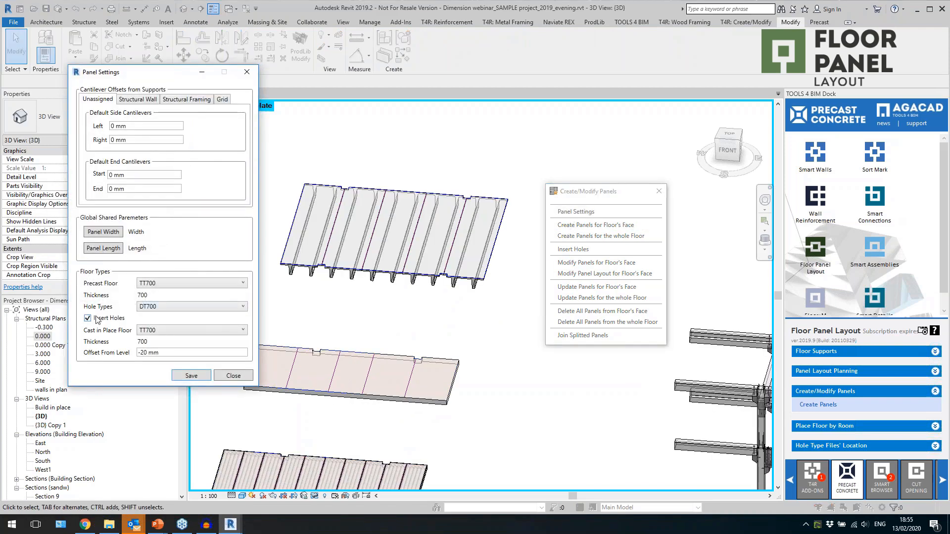
{"action": "left_click", "coordinate": [168, 283]}
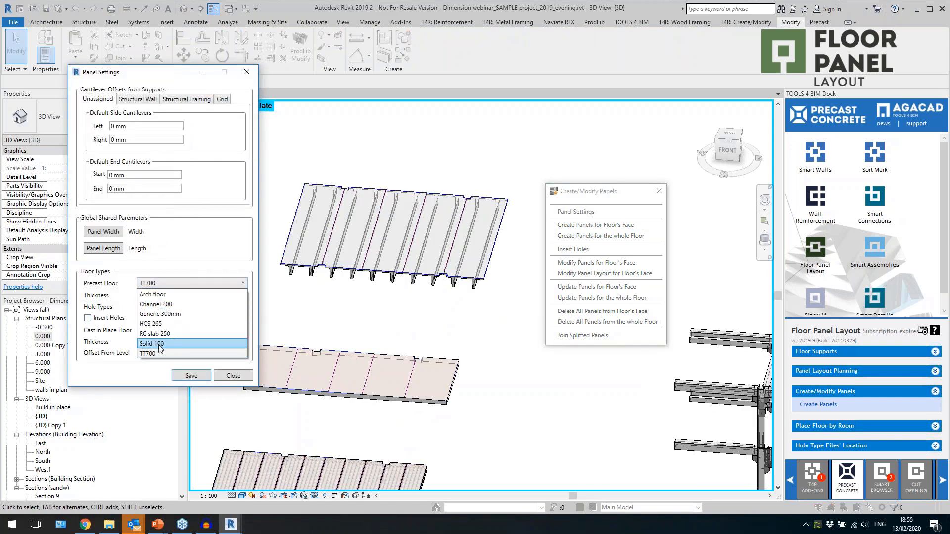
{"action": "left_click", "coordinate": [174, 341]}
{"action": "left_click", "coordinate": [174, 330]}
{"action": "left_click", "coordinate": [166, 391]}
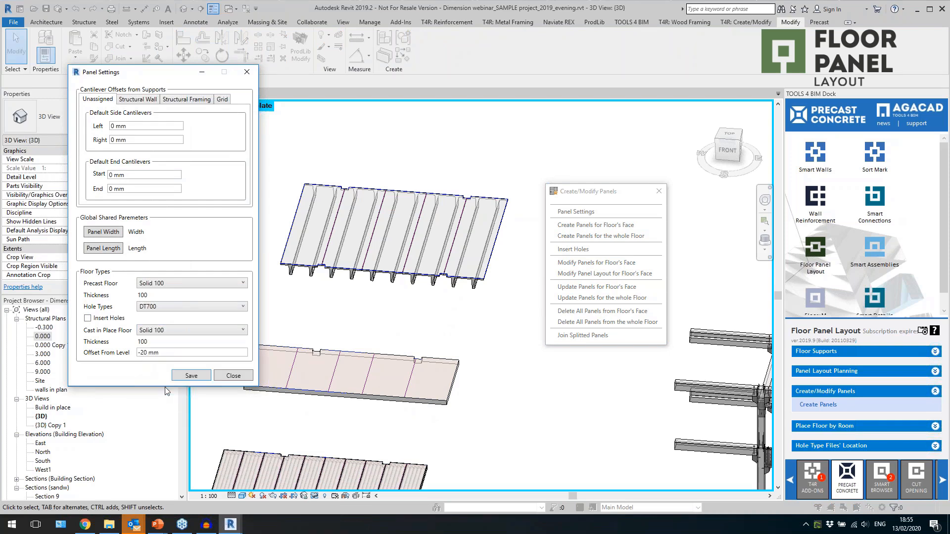
{"action": "left_click", "coordinate": [191, 376]}
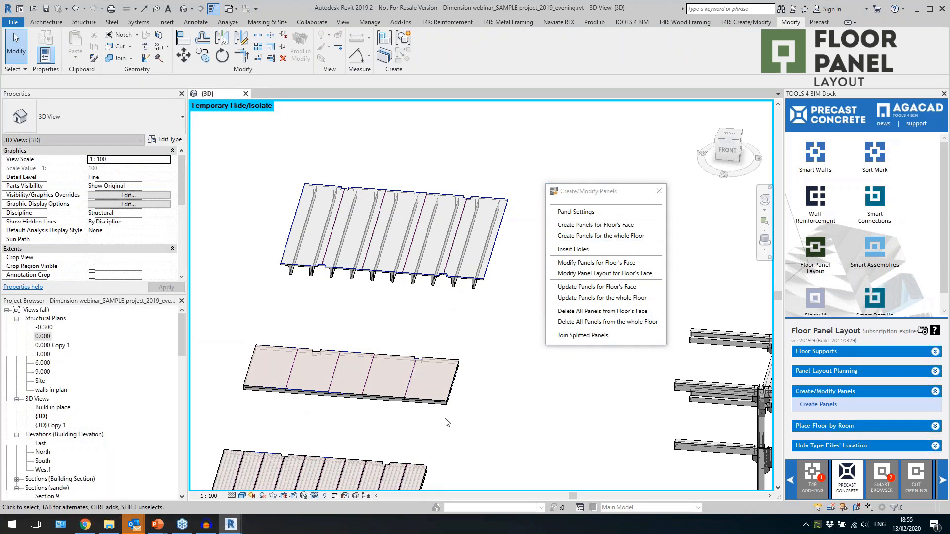
Temporarily hide the original Arch floors covering the middle Solid 100 panels and the front hollow-core panels.
{"action": "left_click", "coordinate": [434, 412]}
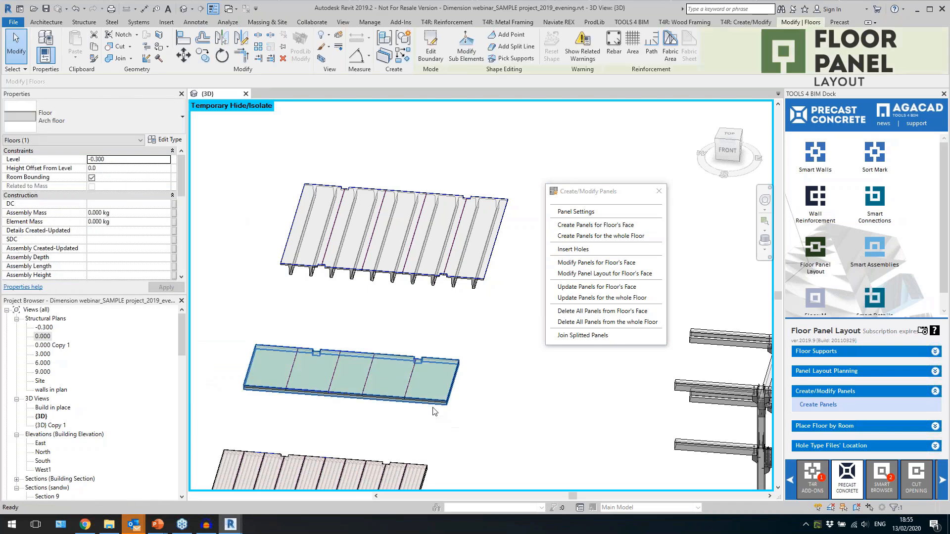
{"action": "left_click", "coordinate": [434, 413]}
{"action": "scroll", "coordinate": [432, 430], "scroll_direction": "down", "scroll_amount": 2}
{"action": "scroll", "coordinate": [431, 436], "scroll_direction": "up", "scroll_amount": 3}
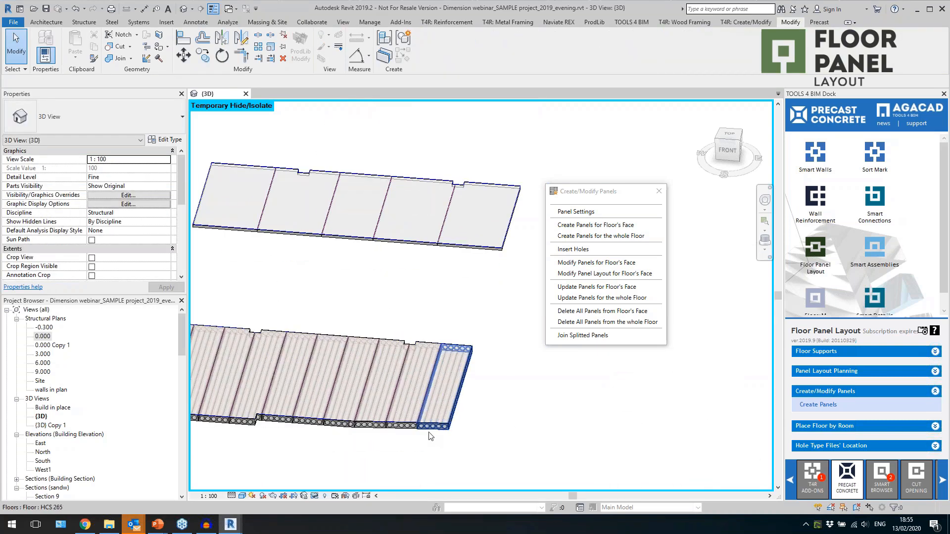
{"action": "left_click", "coordinate": [430, 436]}
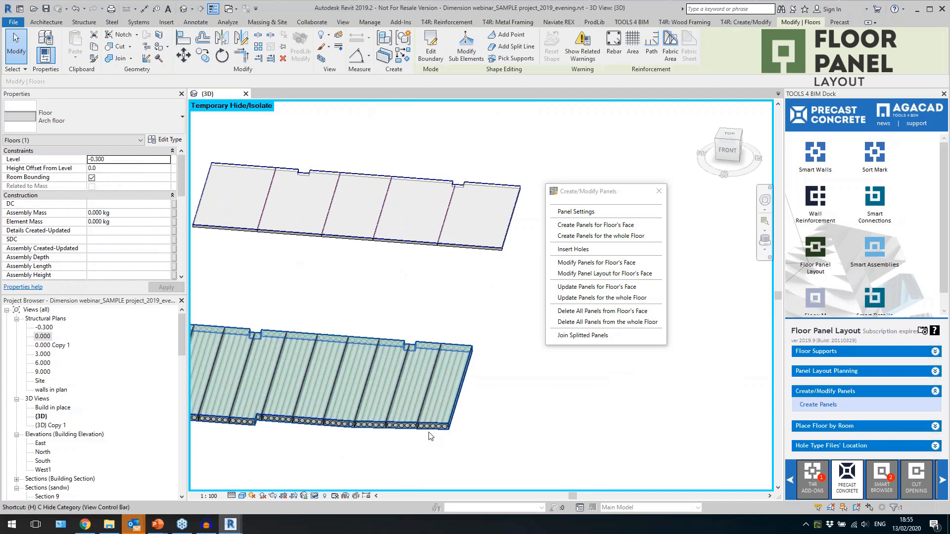
{"action": "left_click", "coordinate": [431, 436]}
Select all three panelled slabs, filter the selection to Floors only, and insert the connection elements into them with Smart Connections.
{"action": "scroll", "coordinate": [435, 431], "scroll_direction": "down", "scroll_amount": 3}
{"action": "left_click_drag", "start_coordinate": [342, 243], "coordinate": [504, 431]}
{"action": "left_click", "coordinate": [466, 47]}
{"action": "left_click", "coordinate": [536, 188]}
{"action": "left_click", "coordinate": [385, 173]}
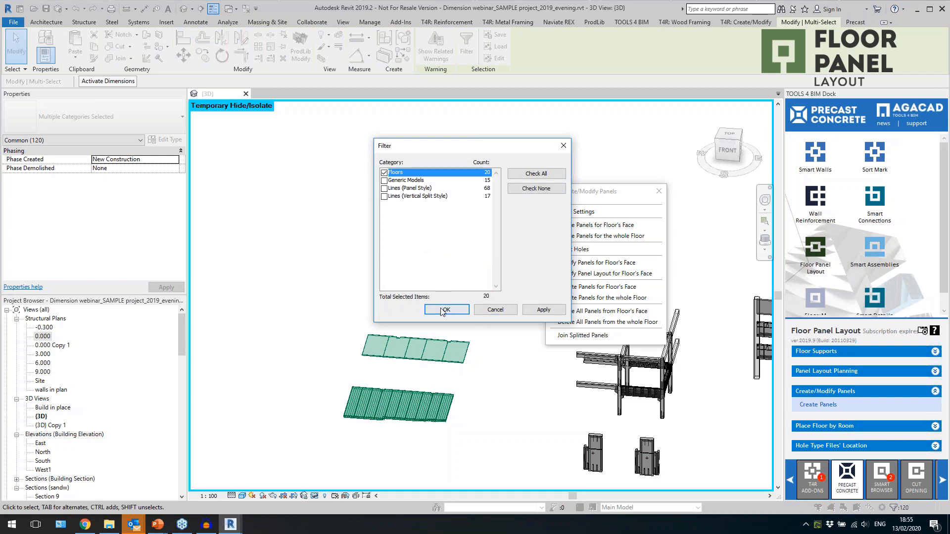
{"action": "left_click", "coordinate": [446, 309]}
{"action": "scroll", "coordinate": [494, 379], "scroll_direction": "up", "scroll_amount": 3}
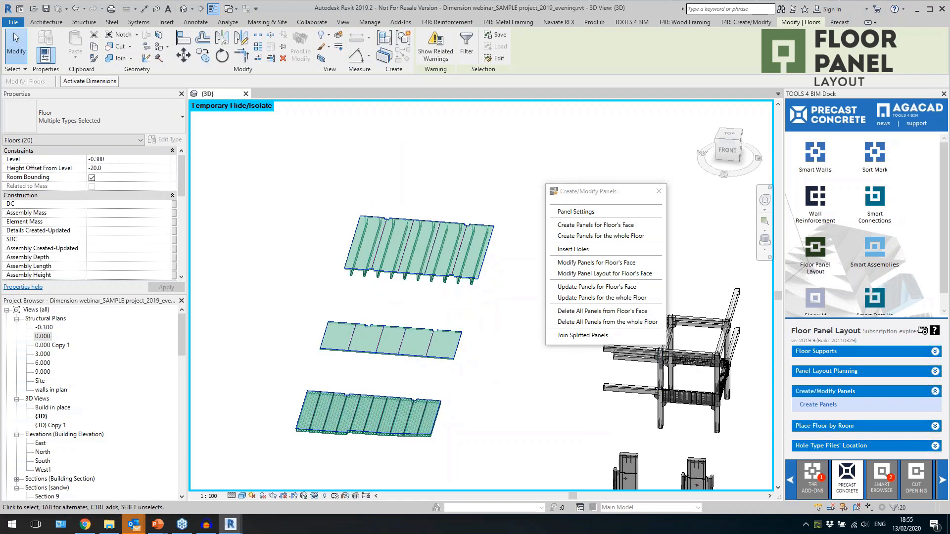
{"action": "left_click", "coordinate": [874, 296]}
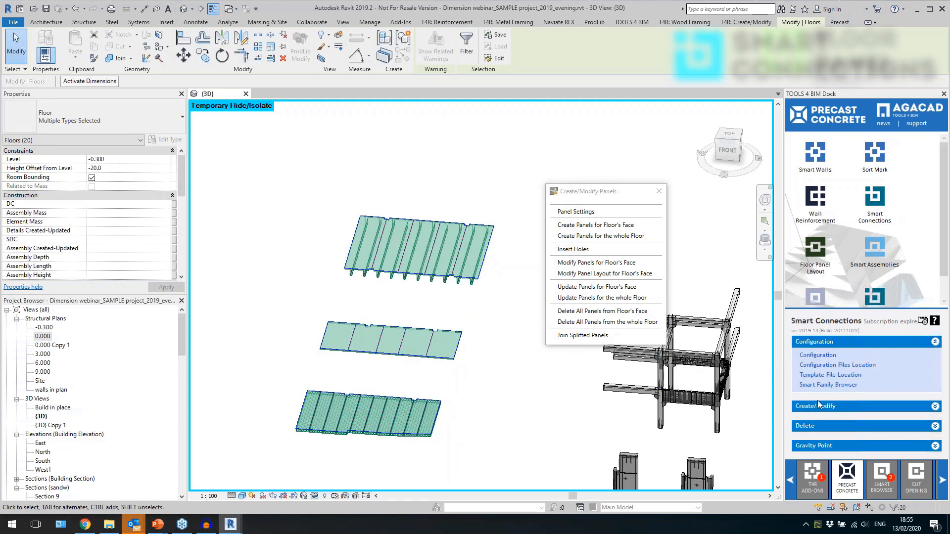
{"action": "left_click", "coordinate": [822, 357]}
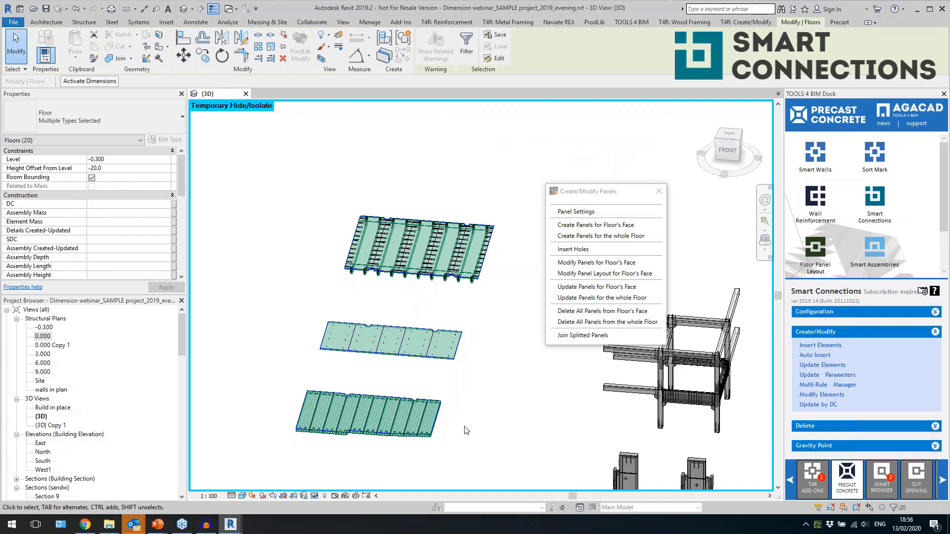
Inspect the inserted end cuts on the hollow-core panels, selecting one CUT_HCS_END_rectangular 120x100 element.
{"action": "left_click", "coordinate": [456, 446]}
{"action": "scroll", "coordinate": [436, 446], "scroll_direction": "up", "scroll_amount": 8}
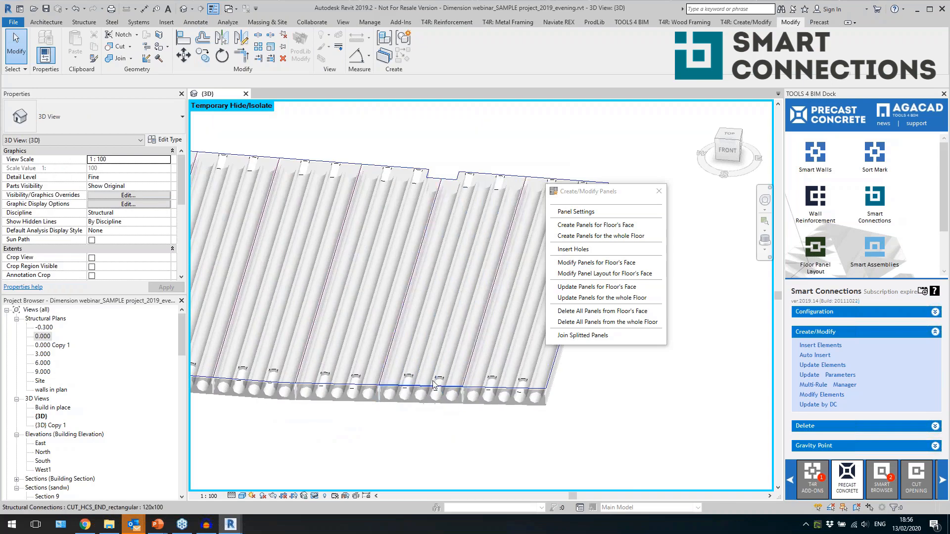
{"action": "left_click", "coordinate": [434, 385]}
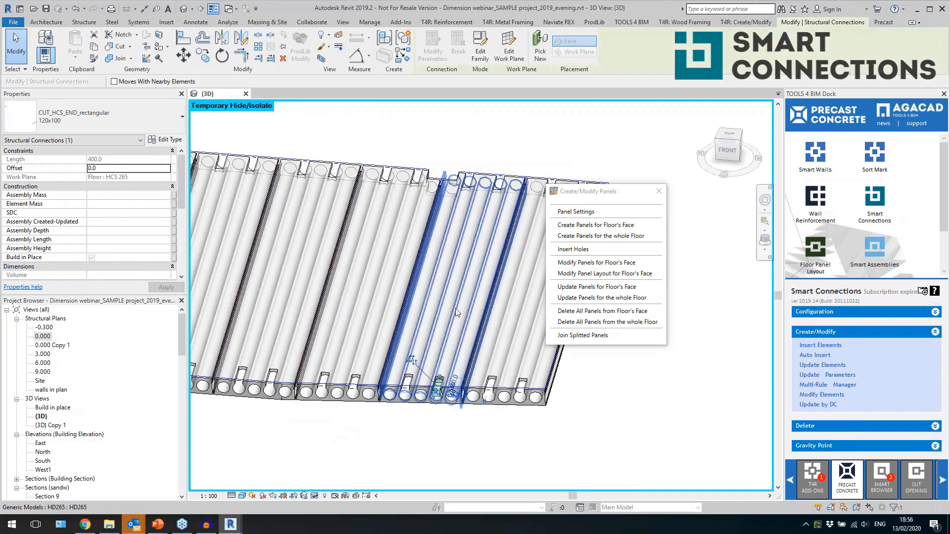
{"action": "key", "text": "Escape"}
{"action": "scroll", "coordinate": [425, 346], "scroll_direction": "down", "scroll_amount": 6}
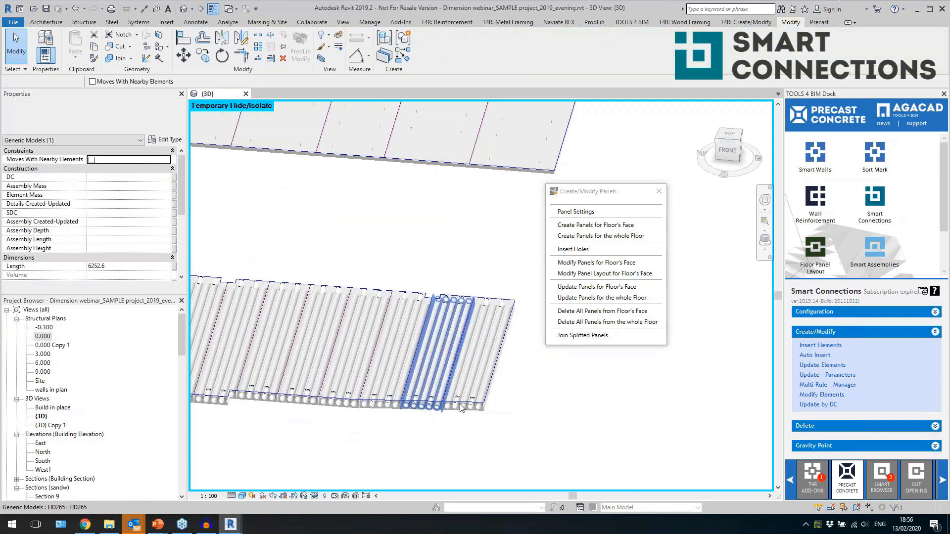
{"action": "scroll", "coordinate": [404, 219], "scroll_direction": "up", "scroll_amount": 5}
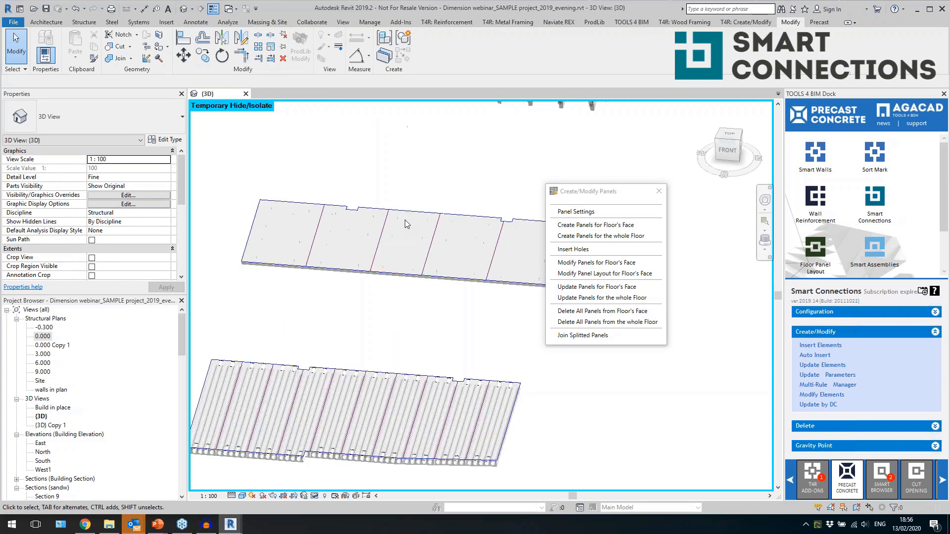
Select a Solid 100 panel of the middle floor and inspect the lifters inserted in it.
{"action": "left_click", "coordinate": [384, 290]}
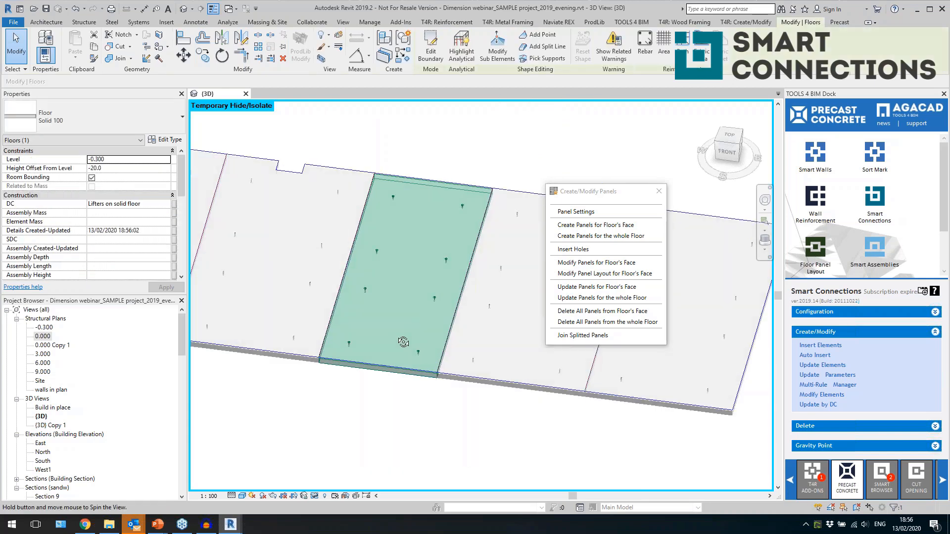
{"action": "middle_click_drag", "start_coordinate": [401, 342], "coordinate": [365, 350], "text": "shift"}
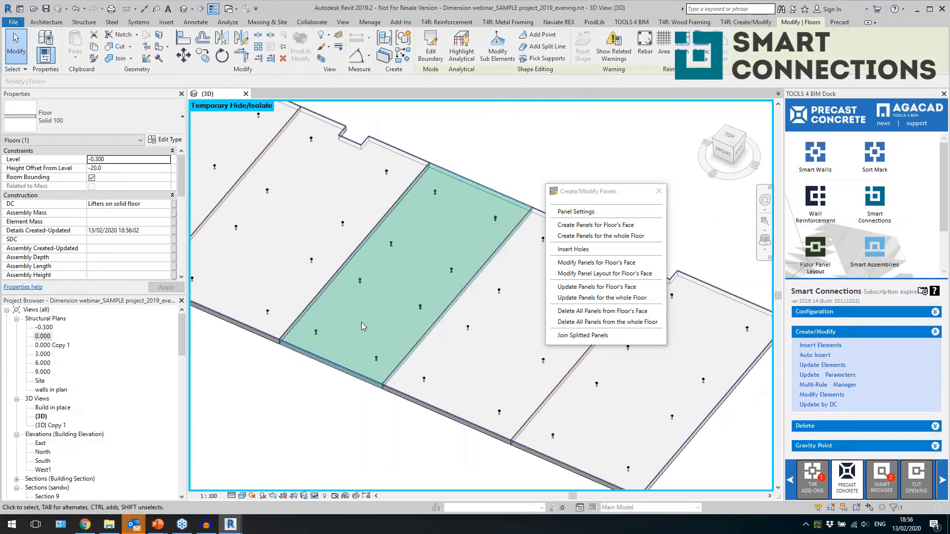
{"action": "scroll", "coordinate": [362, 323], "scroll_direction": "down", "scroll_amount": 5}
{"action": "key", "text": "Escape"}
{"action": "scroll", "coordinate": [464, 327], "scroll_direction": "up", "scroll_amount": 2}
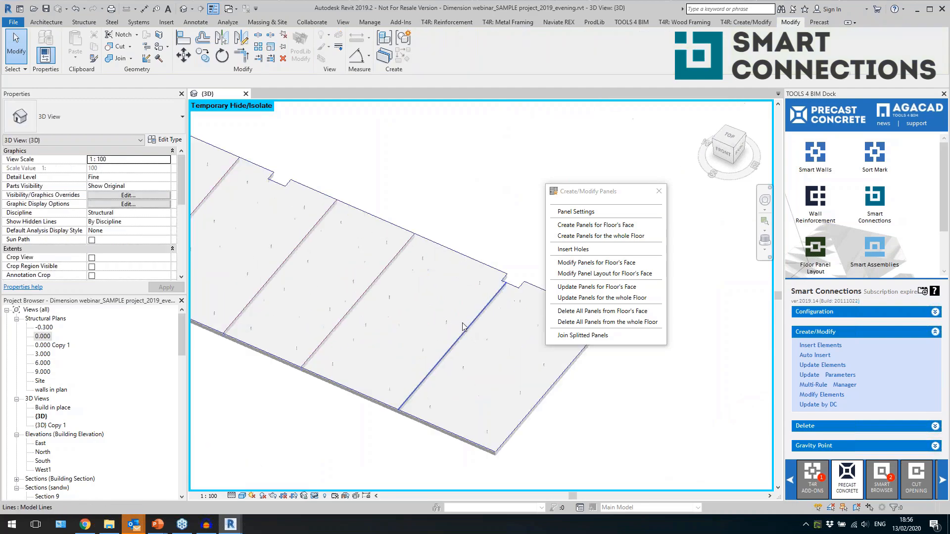
Inspect the DT to spandrel TOP connection at a stem end of the rearmost floor's TT700 panels from above and below.
{"action": "middle_click_drag", "start_coordinate": [438, 238], "coordinate": [284, 428]}
{"action": "middle_click_drag", "start_coordinate": [469, 255], "coordinate": [322, 384]}
{"action": "scroll", "coordinate": [414, 297], "scroll_direction": "up", "scroll_amount": 4}
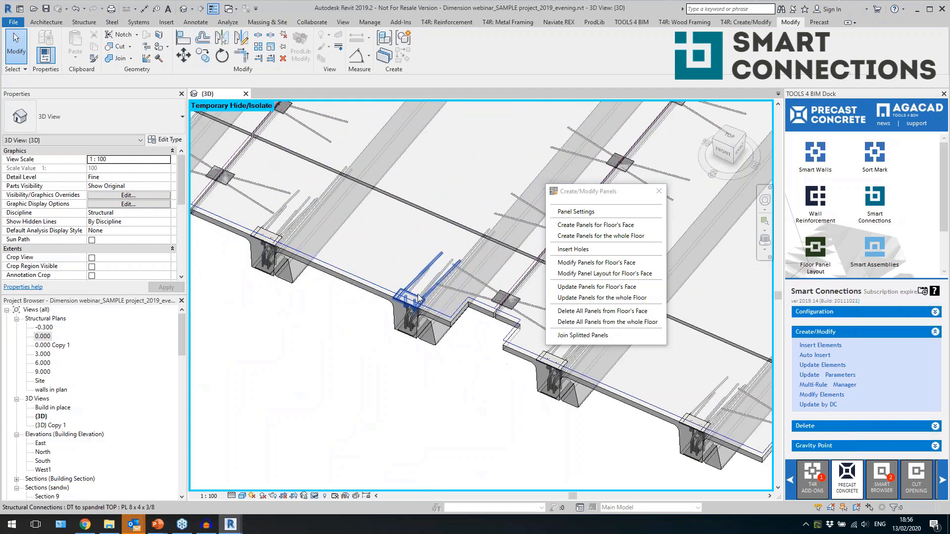
{"action": "left_click", "coordinate": [418, 296]}
{"action": "middle_click_drag", "start_coordinate": [413, 347], "coordinate": [402, 306], "text": "shift"}
{"action": "scroll", "coordinate": [406, 317], "scroll_direction": "up", "scroll_amount": 2}
{"action": "key", "text": "Tab"}
{"action": "left_click", "coordinate": [411, 314]}
{"action": "key", "text": "Escape"}
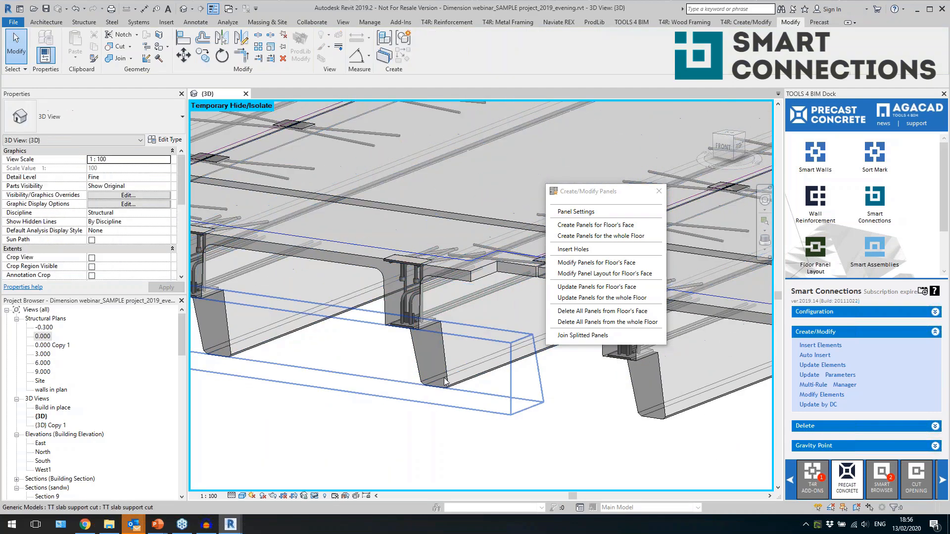
Inspect the TT slab support cut under the stem ends and the 2xDT slab 500 connections between adjacent TT700 panels.
{"action": "left_click", "coordinate": [445, 380]}
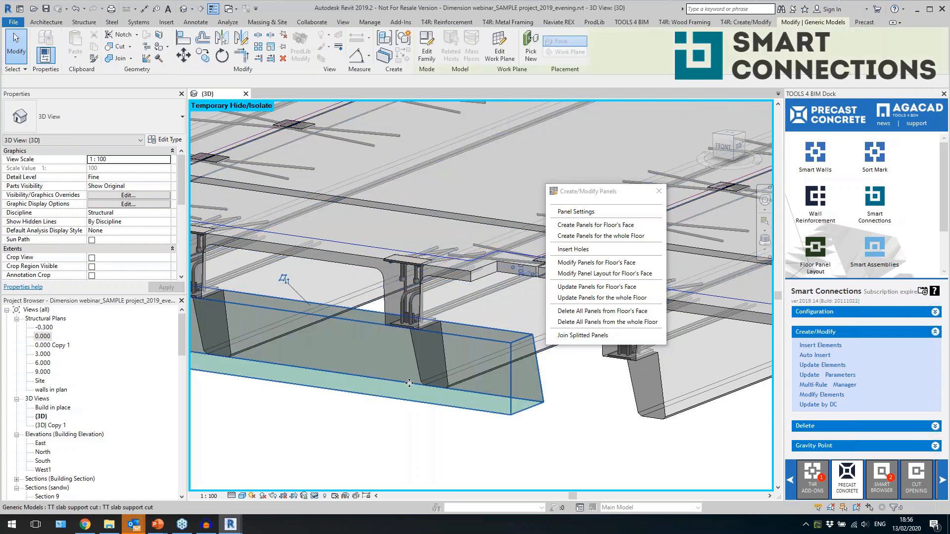
{"action": "scroll", "coordinate": [399, 391], "scroll_direction": "down", "scroll_amount": 3}
{"action": "middle_click_drag", "start_coordinate": [399, 393], "coordinate": [461, 443], "text": "shift"}
{"action": "key", "text": "Delete"}
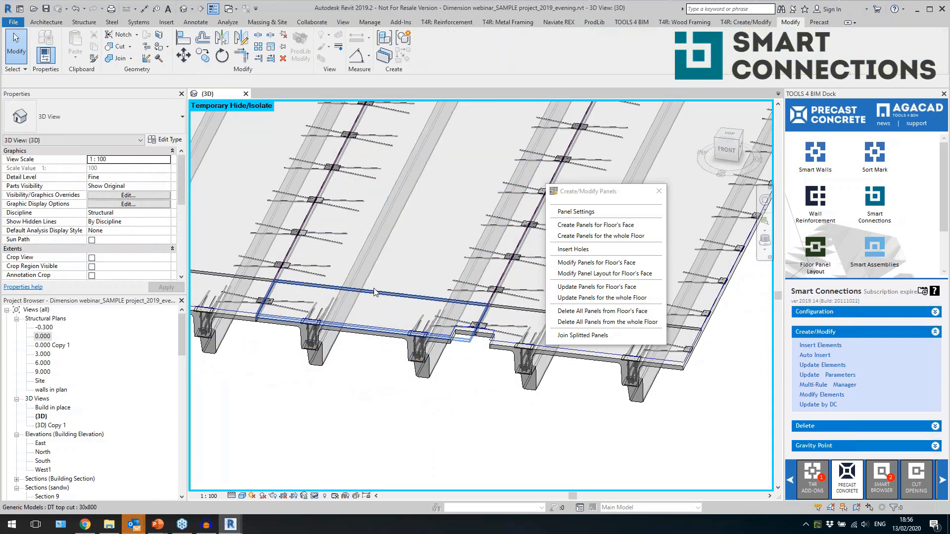
{"action": "key", "text": "Tab"}
{"action": "left_click", "coordinate": [374, 295]}
{"action": "middle_click_drag", "start_coordinate": [388, 311], "coordinate": [344, 324], "text": "shift"}
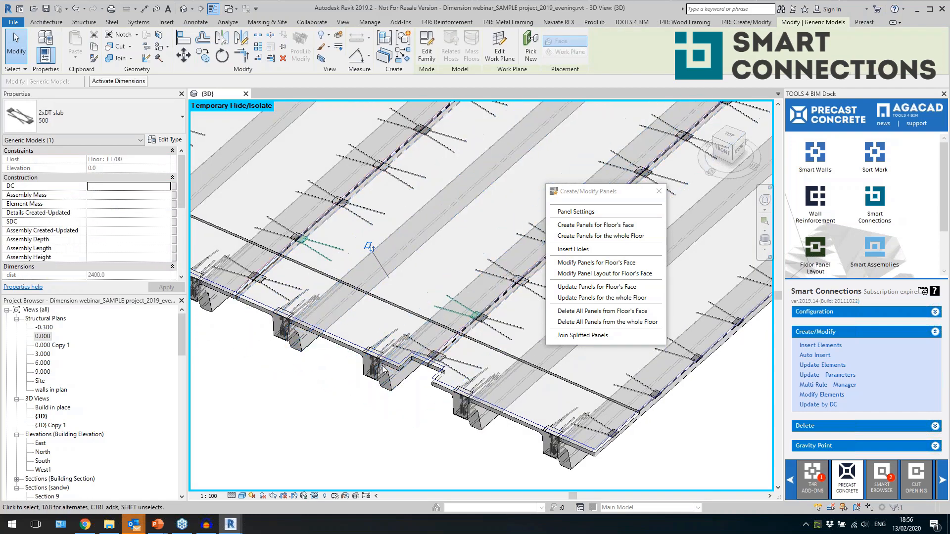
Select the middle TT700 panel of the rearmost floor and view its width and length properties.
{"action": "scroll", "coordinate": [384, 368], "scroll_direction": "down", "scroll_amount": 5}
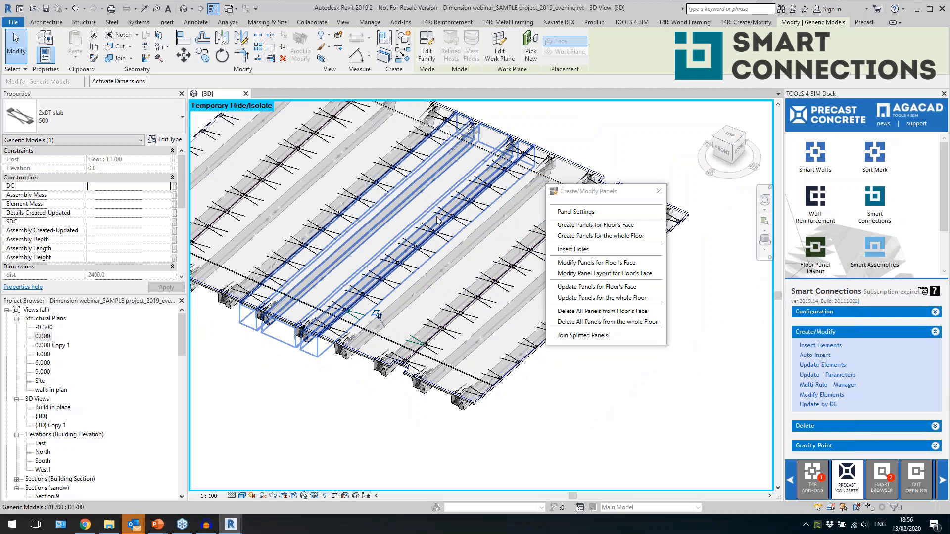
{"action": "scroll", "coordinate": [461, 375], "scroll_direction": "down", "scroll_amount": 2}
{"action": "left_click", "coordinate": [352, 417]}
{"action": "middle_click_drag", "start_coordinate": [354, 416], "coordinate": [338, 317], "text": "shift"}
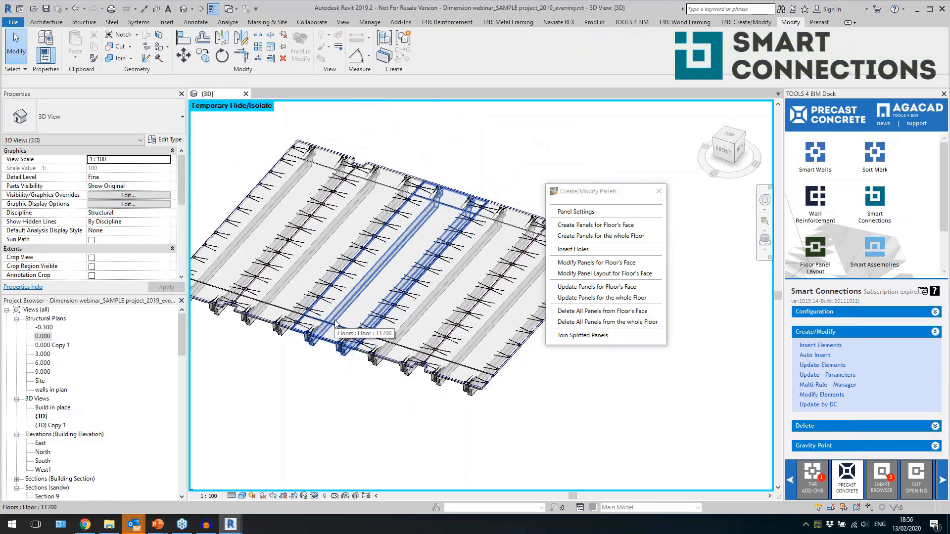
{"action": "left_click", "coordinate": [336, 322]}
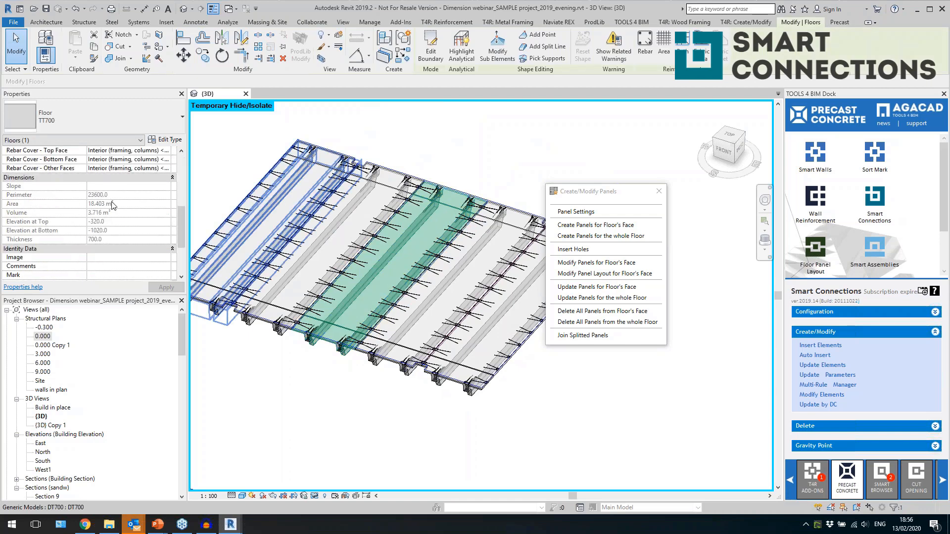
{"action": "scroll", "coordinate": [113, 218], "scroll_direction": "down", "scroll_amount": 3}
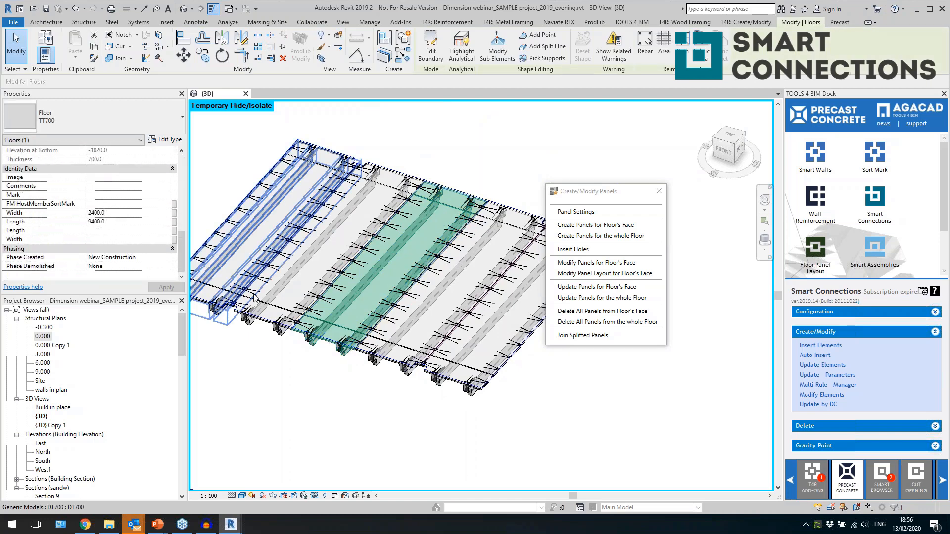
Add the other four TT700 panels of the isolated floor to the selection.
{"action": "left_click", "coordinate": [267, 250], "text": "ctrl"}
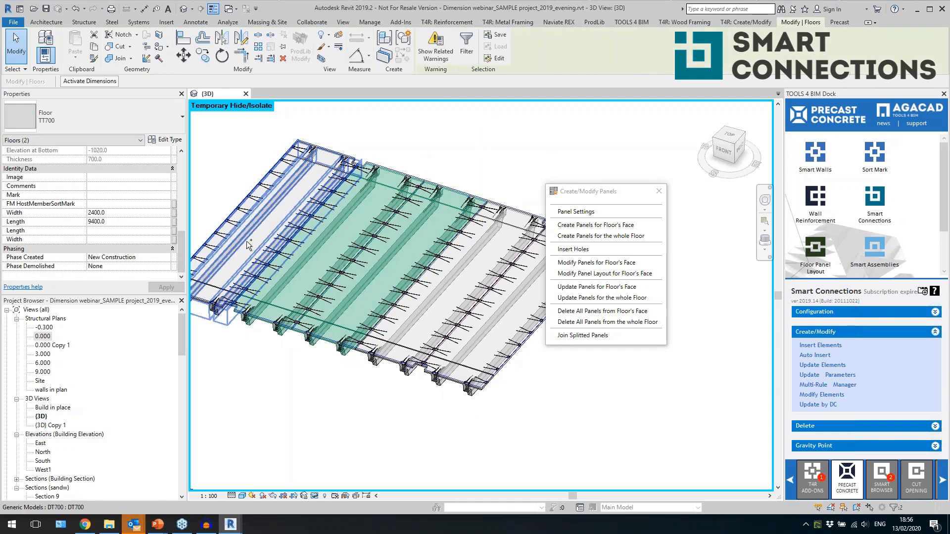
{"action": "left_click", "coordinate": [245, 248], "text": "ctrl"}
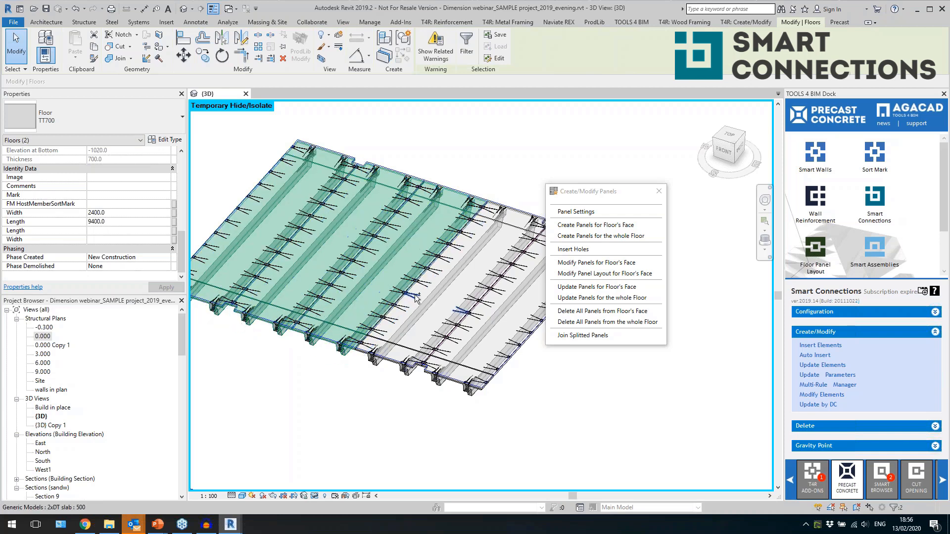
{"action": "left_click", "coordinate": [431, 296], "text": "ctrl"}
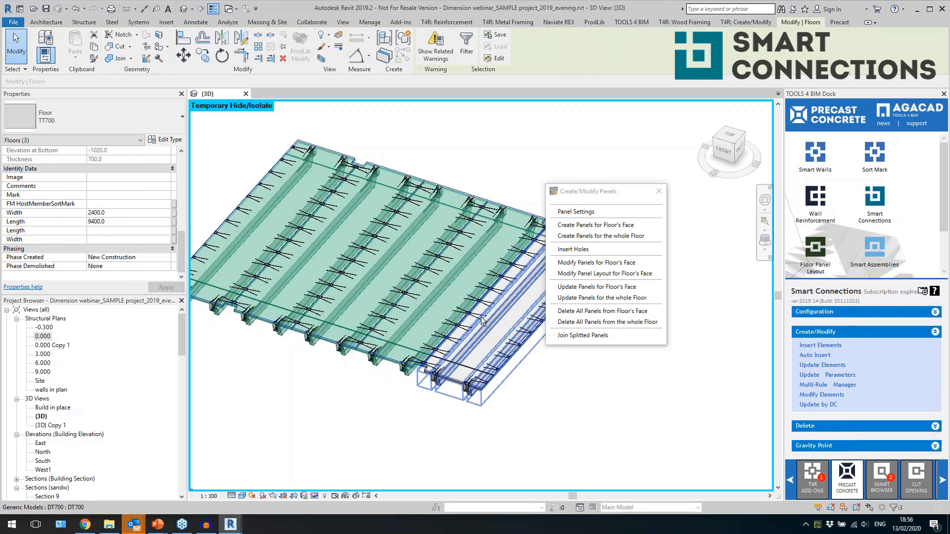
{"action": "left_click", "coordinate": [485, 326], "text": "ctrl"}
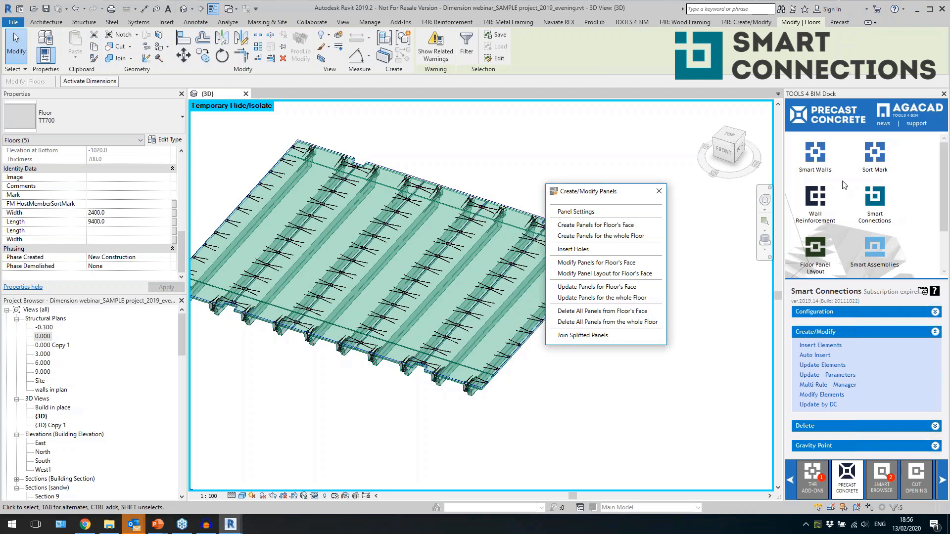
Start Sort Mark element numbering for the selected TT700 panels, with Mark as the parameter that receives the calculated values.
{"action": "left_click", "coordinate": [880, 157]}
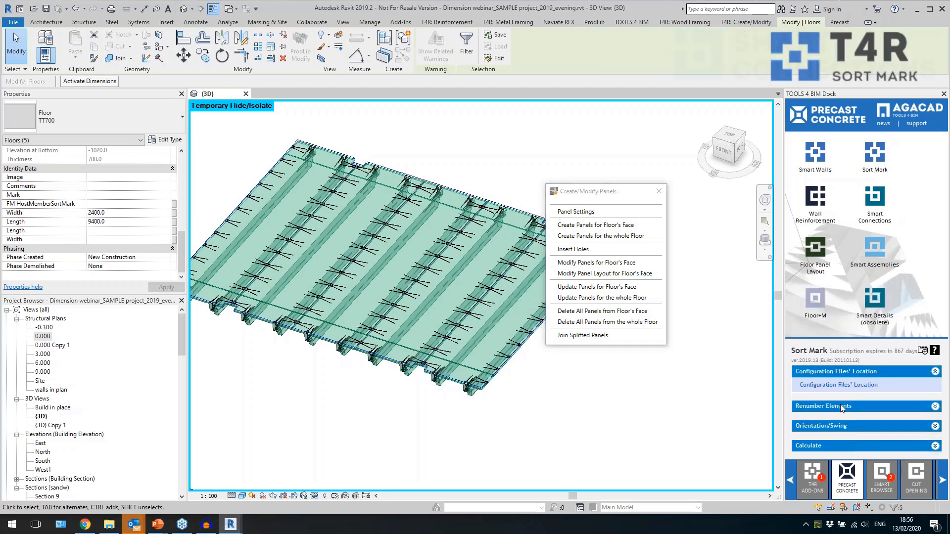
{"action": "left_click", "coordinate": [824, 406]}
{"action": "left_click", "coordinate": [843, 394]}
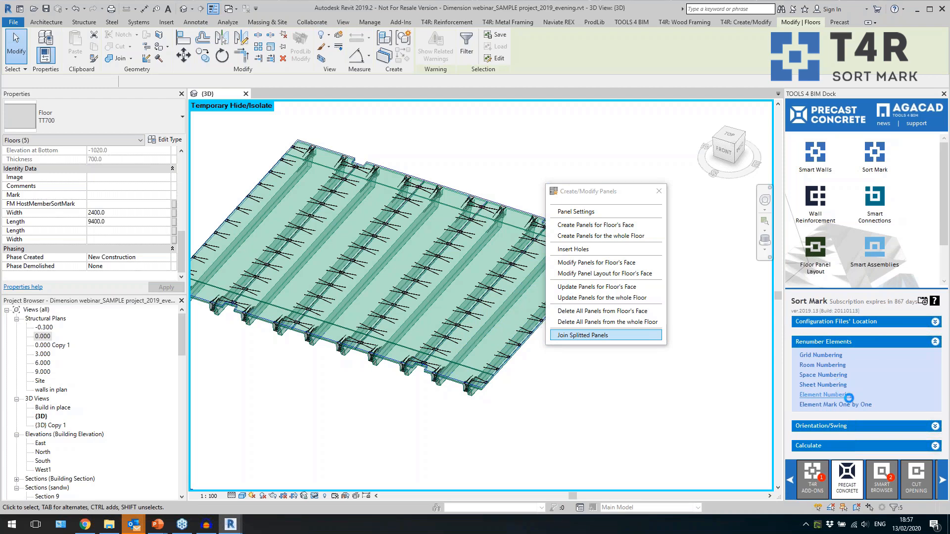
{"action": "left_click", "coordinate": [940, 313]}
{"action": "left_click", "coordinate": [806, 396]}
{"action": "left_click", "coordinate": [757, 413]}
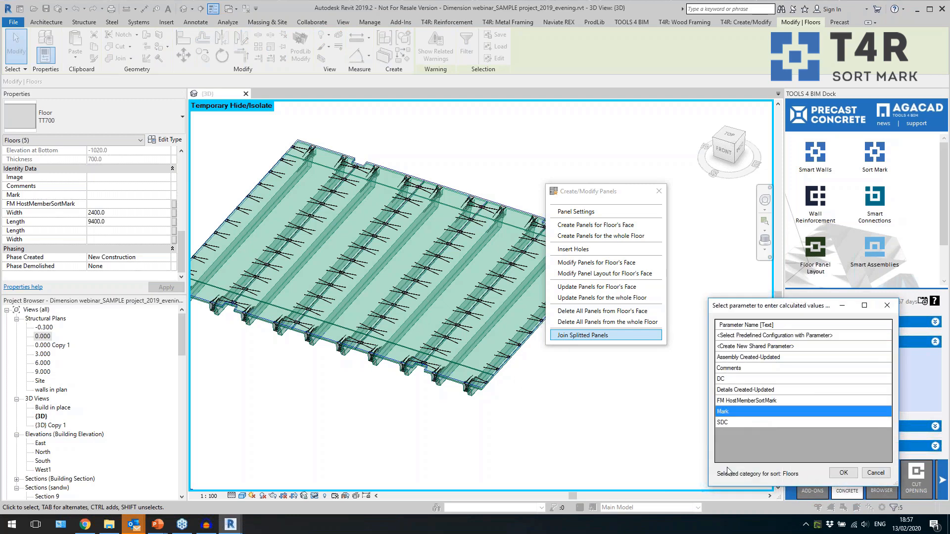
{"action": "left_click", "coordinate": [837, 473]}
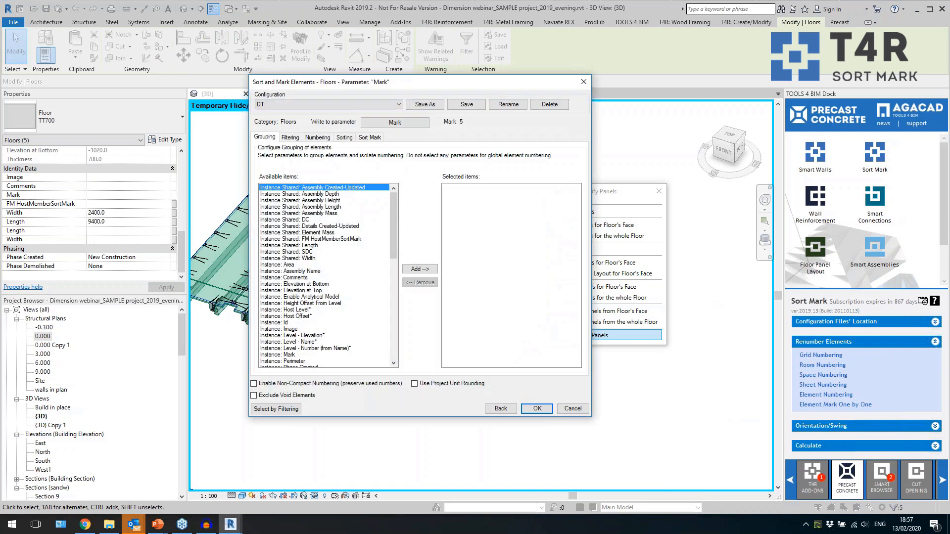
Review the DT configuration's numbering, sorting and mark settings, then number the five panels with the DT- prefix and accept the duplicate marks.
{"action": "left_click", "coordinate": [309, 106]}
{"action": "left_click", "coordinate": [309, 106]}
{"action": "left_click", "coordinate": [292, 135]}
{"action": "left_click", "coordinate": [319, 139]}
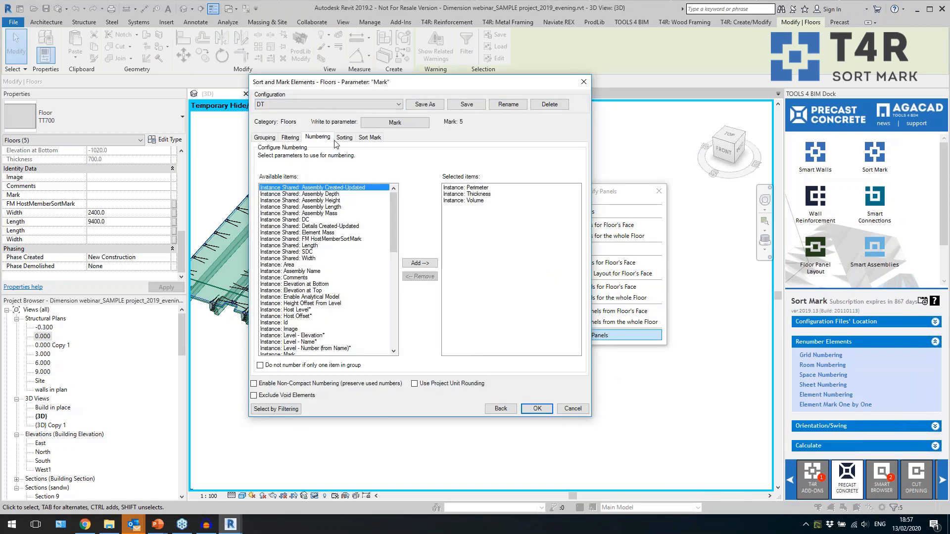
{"action": "left_click", "coordinate": [345, 138]}
{"action": "left_click", "coordinate": [370, 138]}
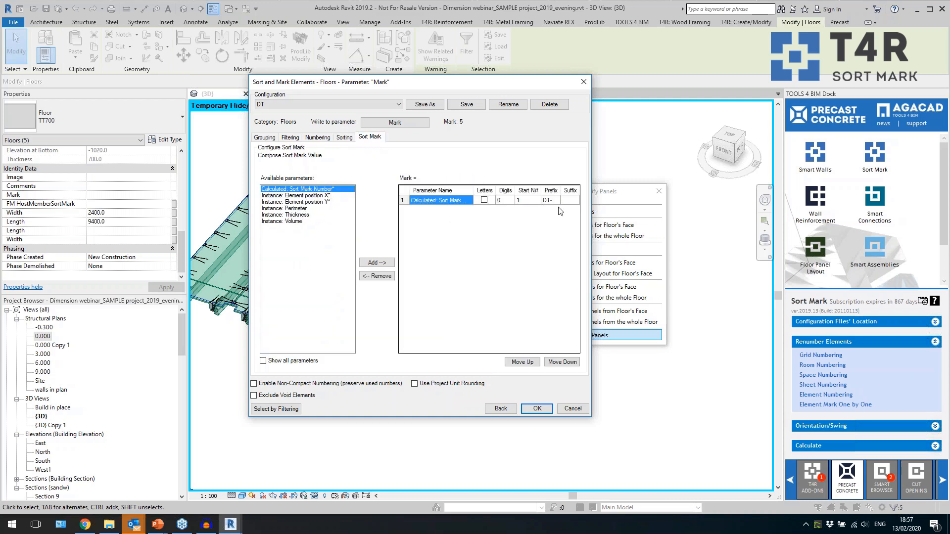
{"action": "left_click", "coordinate": [536, 409]}
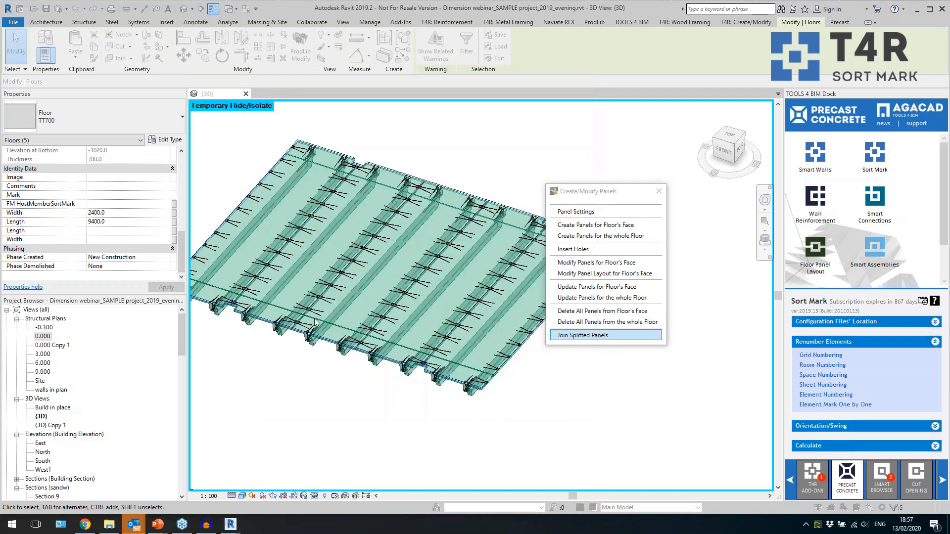
{"action": "left_click", "coordinate": [539, 285]}
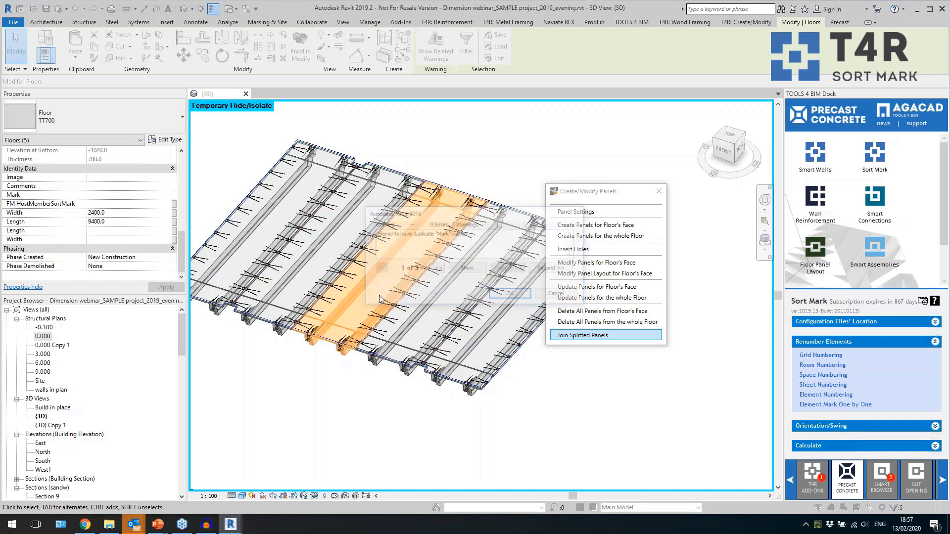
{"action": "left_click", "coordinate": [503, 297]}
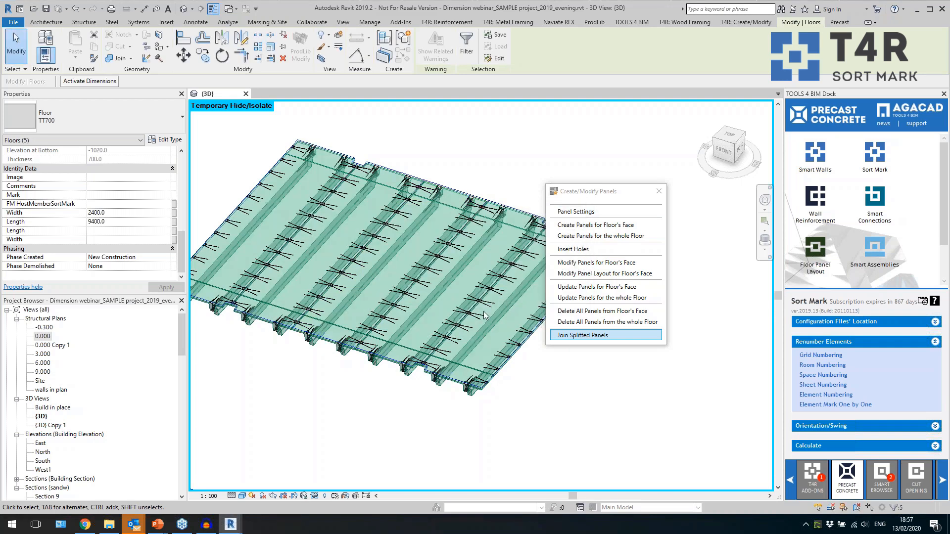
Tag only the selected TT700 panels with M_Floor Tag in the 0.000 structural plan.
{"action": "double_click", "coordinate": [41, 337]}
{"action": "scroll", "coordinate": [526, 198], "scroll_direction": "up", "scroll_amount": 6}
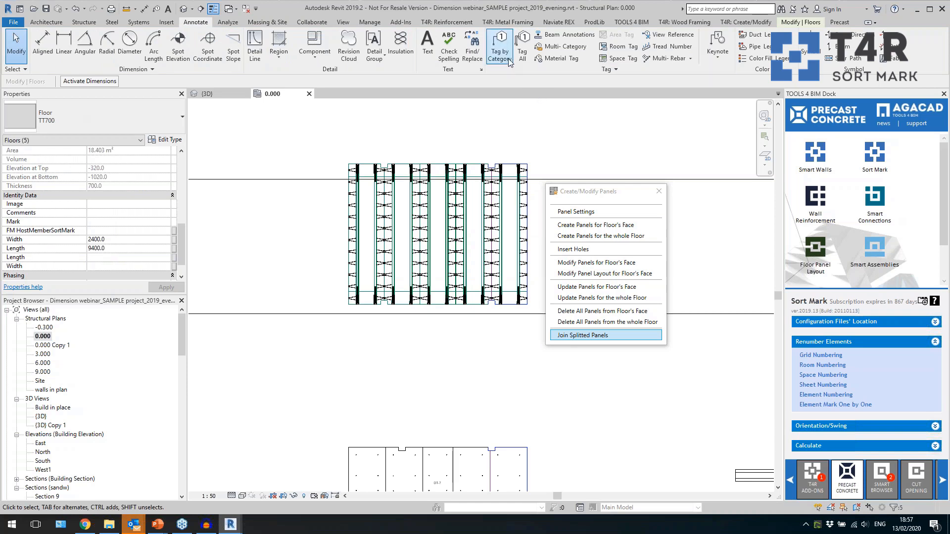
{"action": "left_click", "coordinate": [523, 49]}
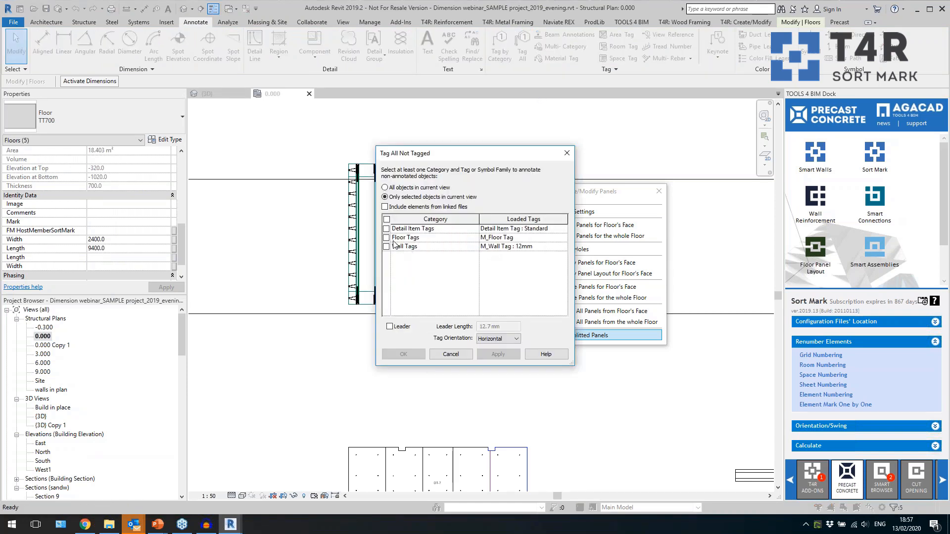
{"action": "left_click", "coordinate": [422, 358]}
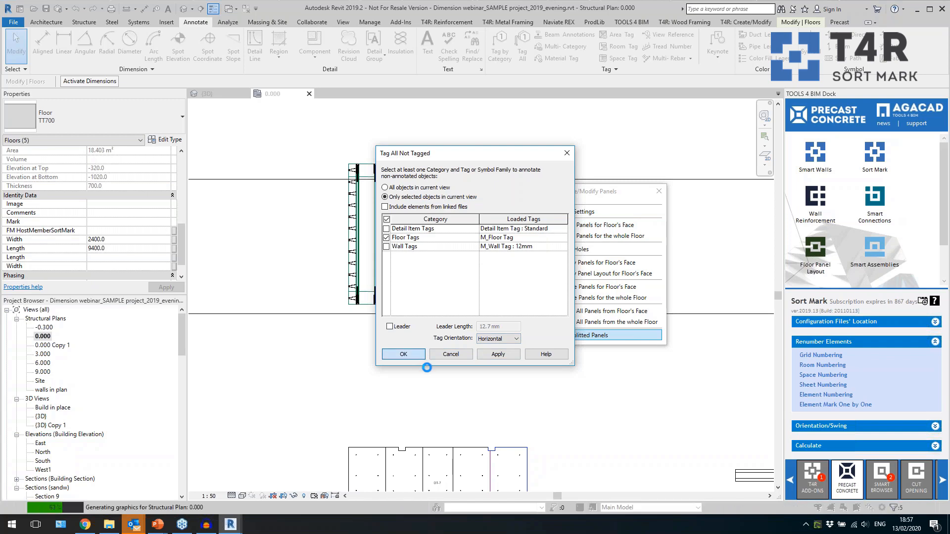
{"action": "scroll", "coordinate": [431, 368], "scroll_direction": "up", "scroll_amount": 5}
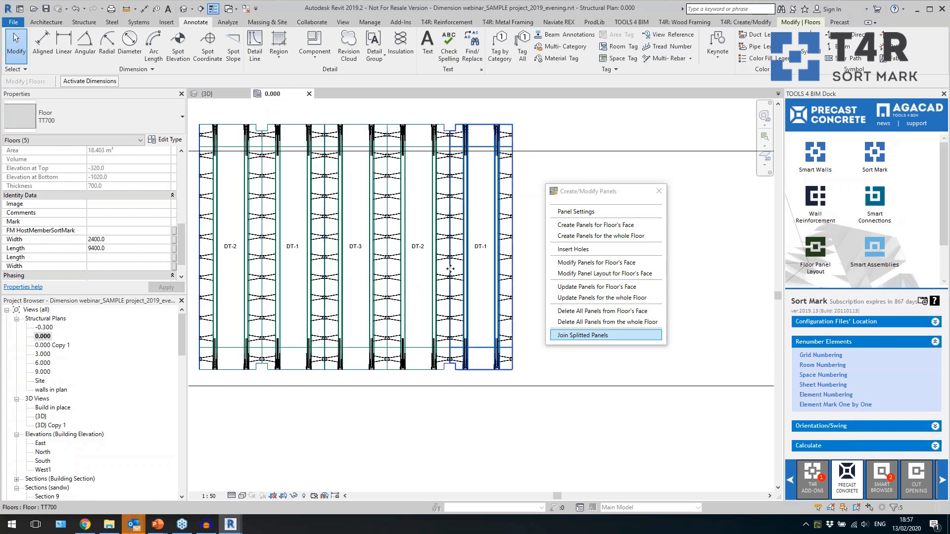
{"action": "left_click", "coordinate": [439, 418]}
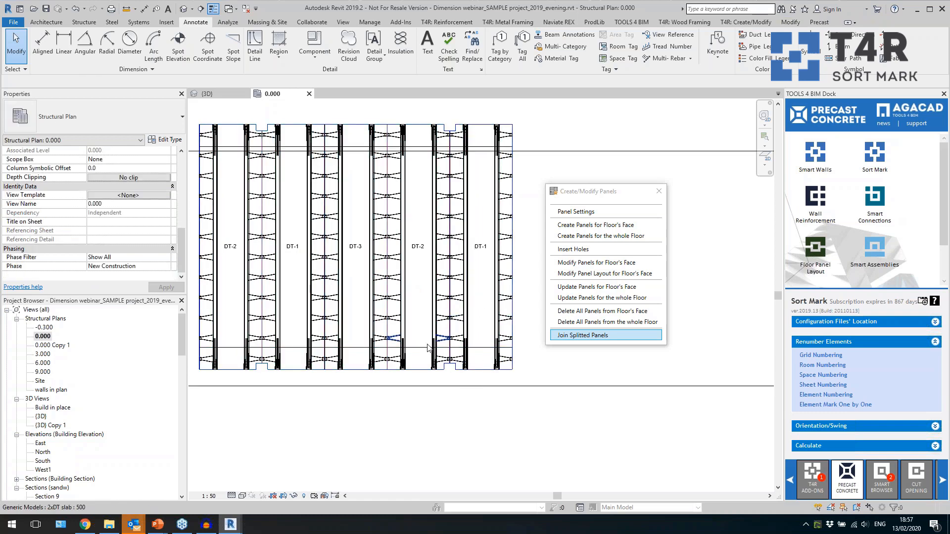
Create a Smart Assemblies assembly from the DT-2 panel next to the end panel in the 3D view and close the report.
{"action": "left_click", "coordinate": [425, 372]}
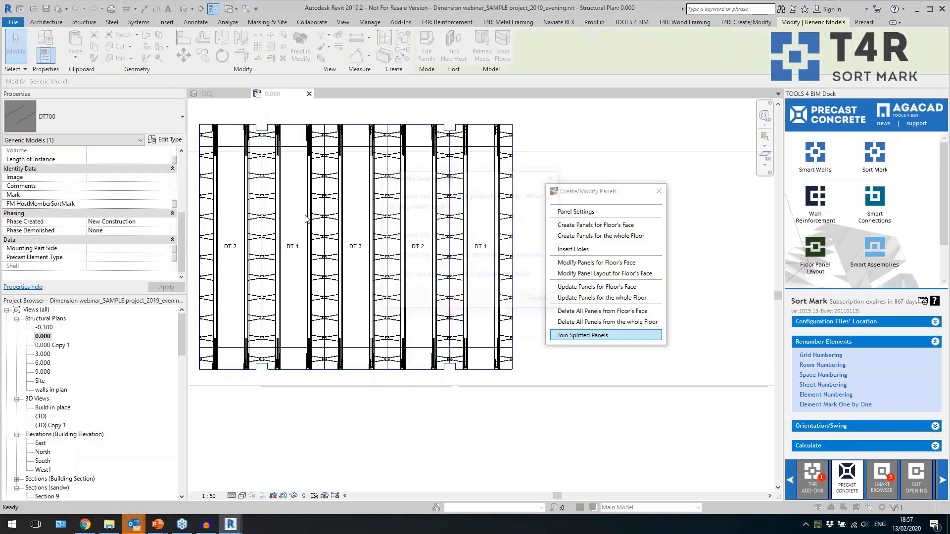
{"action": "left_click", "coordinate": [532, 301]}
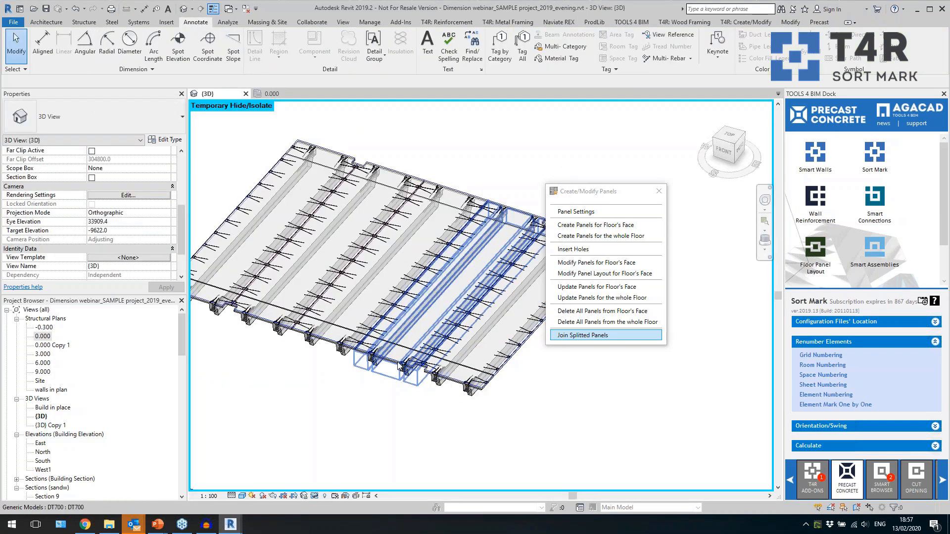
{"action": "left_click", "coordinate": [399, 366]}
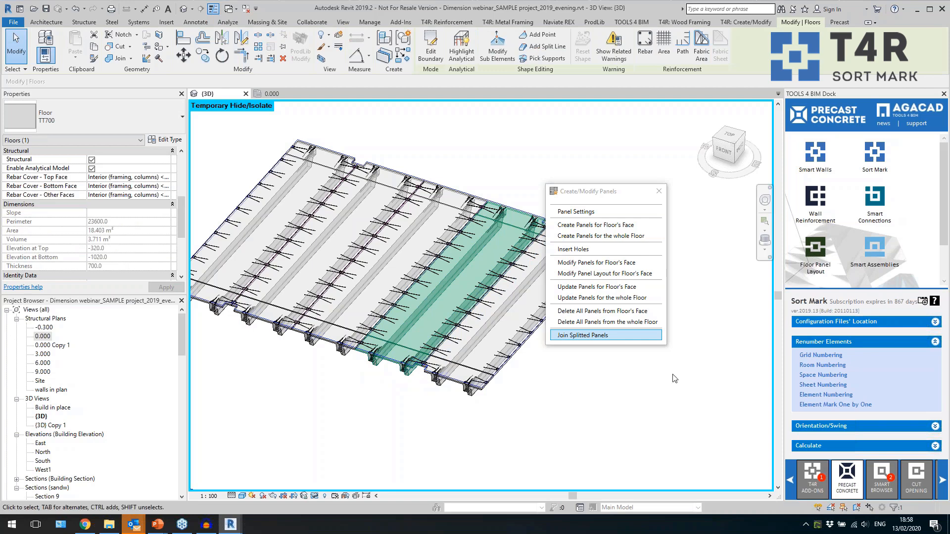
{"action": "left_click", "coordinate": [875, 250]}
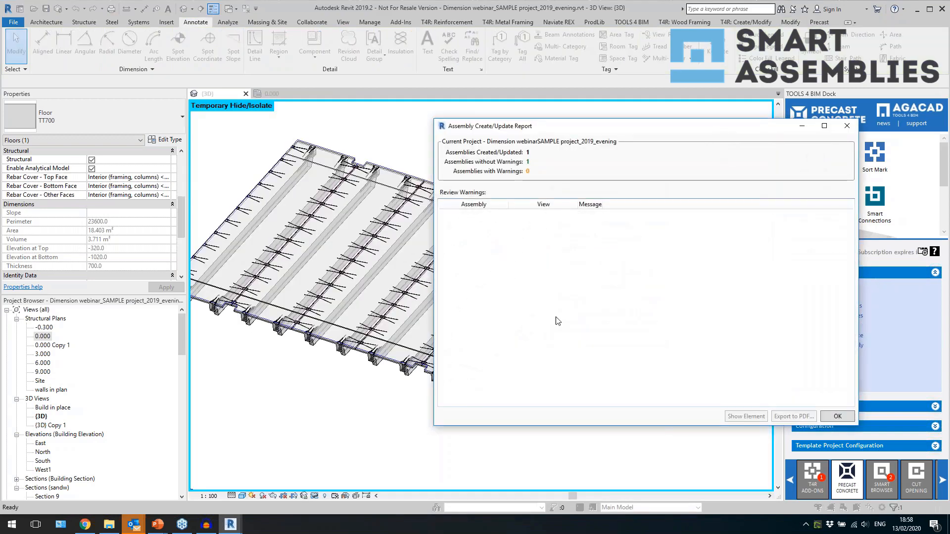
{"action": "left_click", "coordinate": [837, 415]}
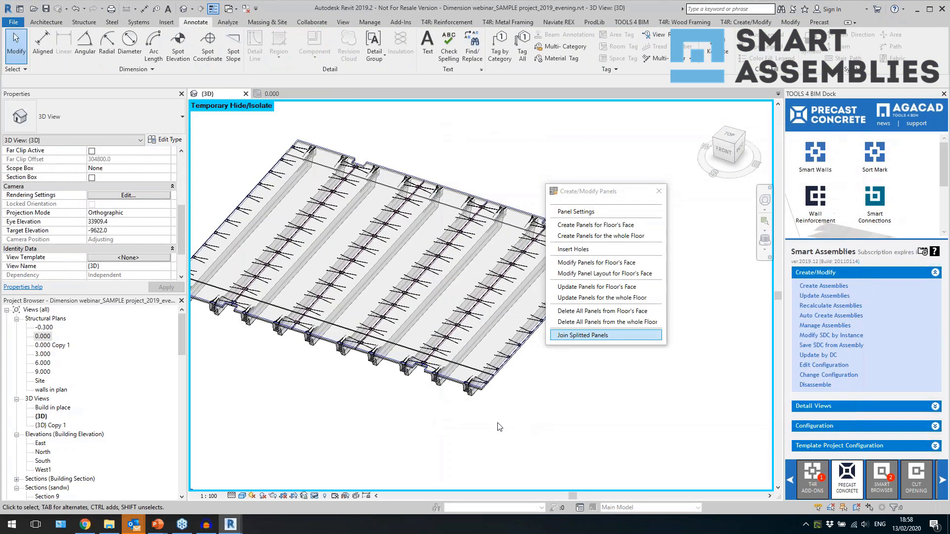
Open the DT-2 assembly's first sheet, DT-2 01 - First, close the Create/Modify Panels window and clear the selection.
{"action": "left_click", "coordinate": [415, 321]}
{"action": "scroll", "coordinate": [138, 373], "scroll_direction": "down", "scroll_amount": 3}
{"action": "scroll", "coordinate": [138, 374], "scroll_direction": "down", "scroll_amount": 3}
{"action": "left_click_drag", "start_coordinate": [182, 362], "coordinate": [176, 487]}
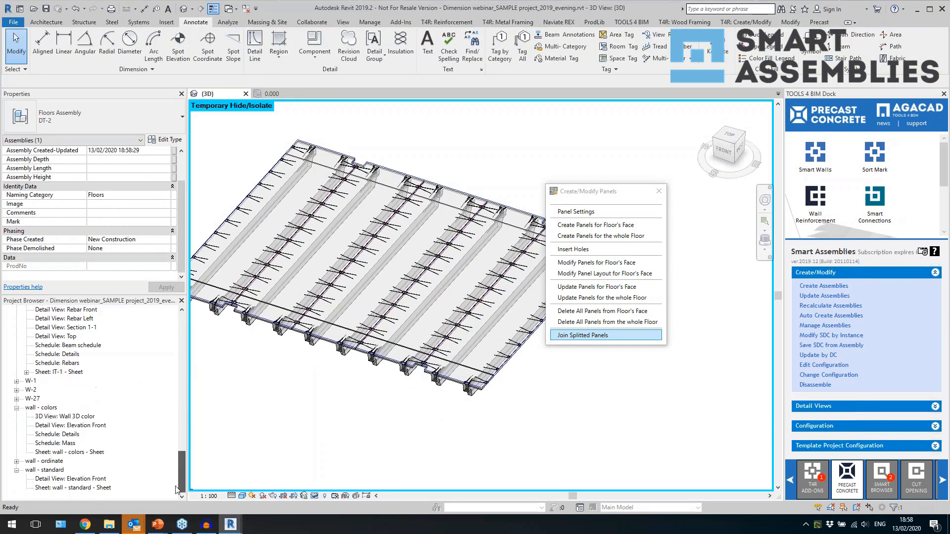
{"action": "scroll", "coordinate": [59, 382], "scroll_direction": "up", "scroll_amount": 6}
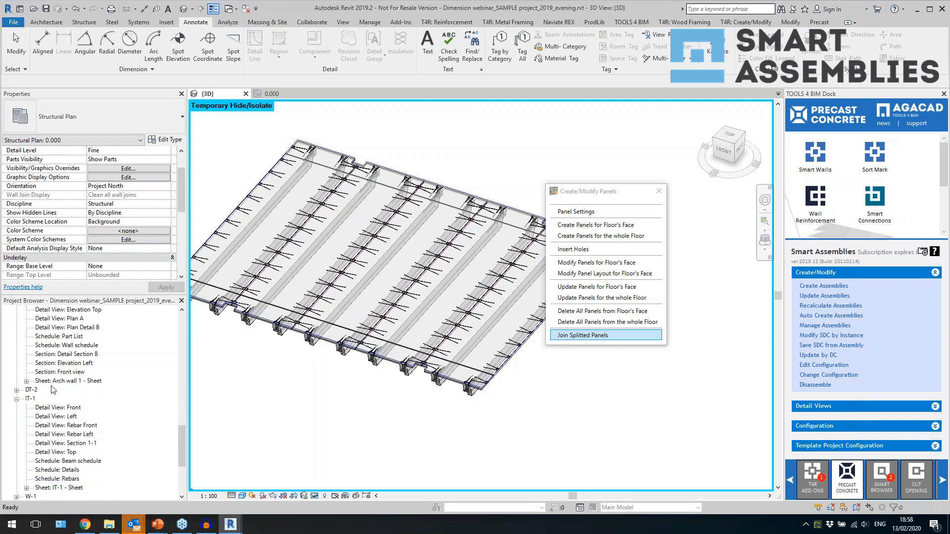
{"action": "left_click", "coordinate": [33, 390]}
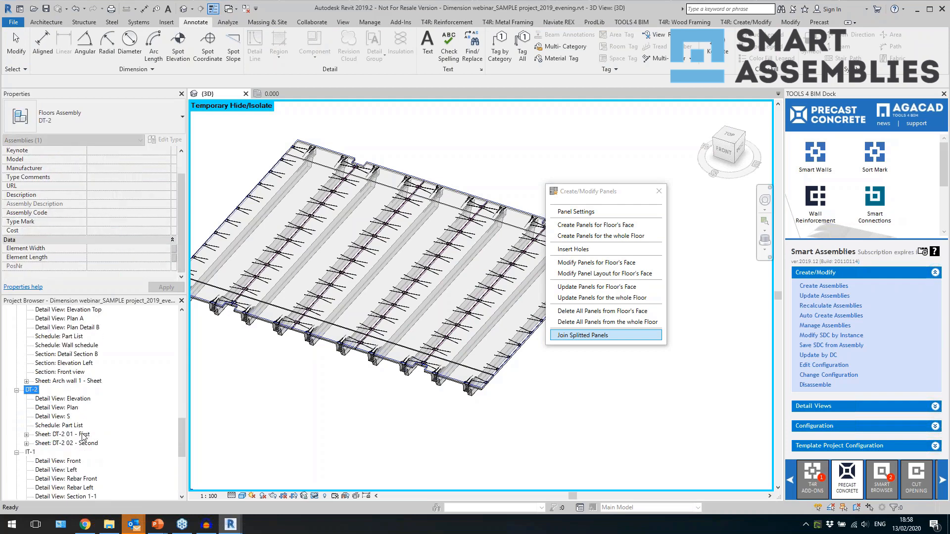
{"action": "double_click", "coordinate": [82, 435]}
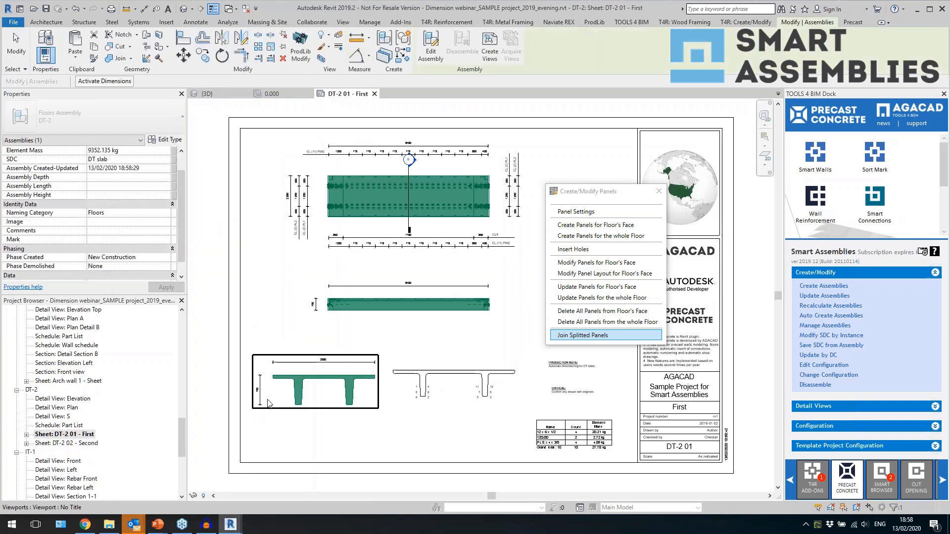
{"action": "left_click", "coordinate": [659, 191]}
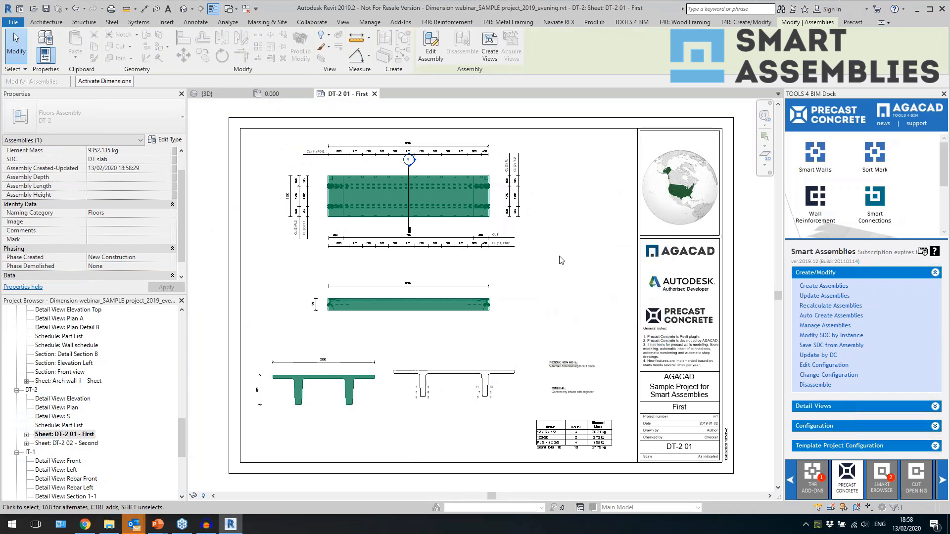
{"action": "left_click", "coordinate": [562, 260]}
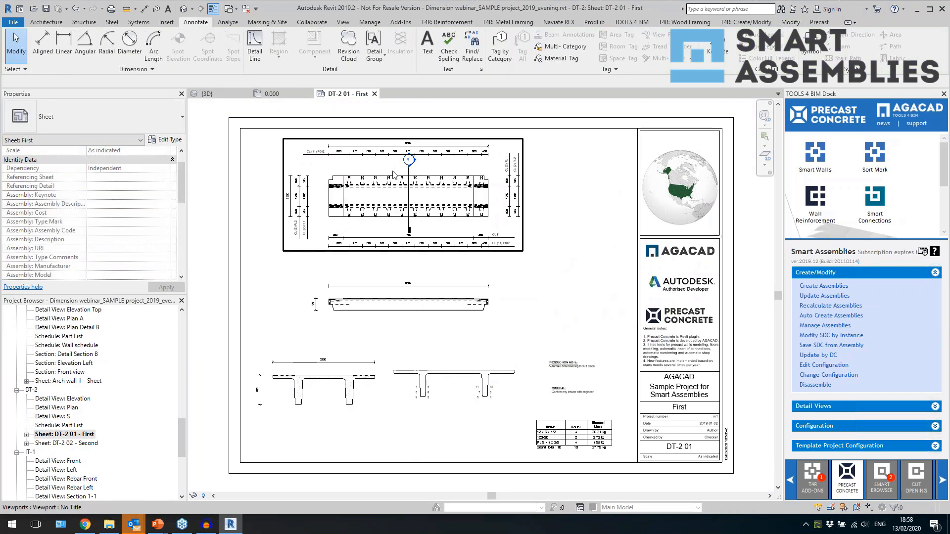
Examine the plan's dimension chains, the elevation, the cross section and the part list on the DT-2 01 sheet.
{"action": "scroll", "coordinate": [406, 199], "scroll_direction": "up", "scroll_amount": 4}
{"action": "scroll", "coordinate": [472, 248], "scroll_direction": "down", "scroll_amount": 1}
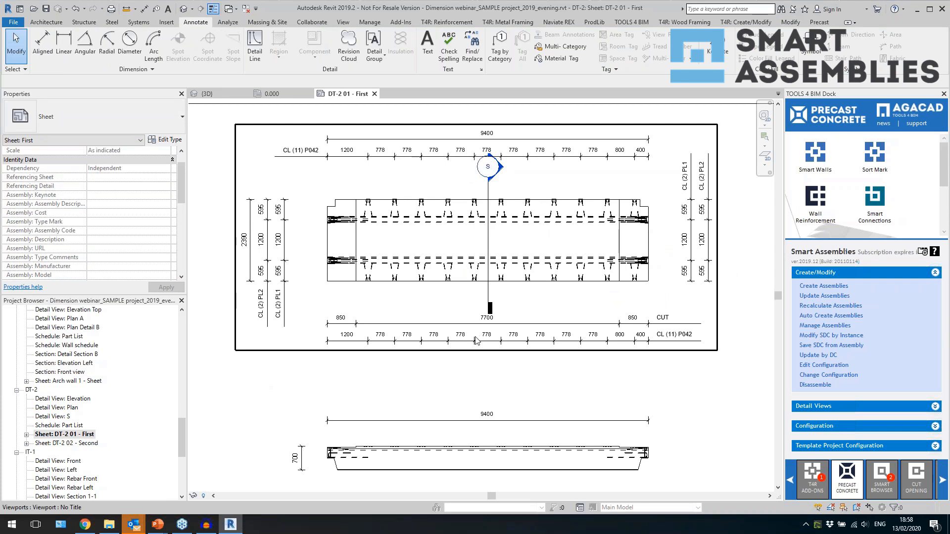
{"action": "double_click", "coordinate": [430, 344]}
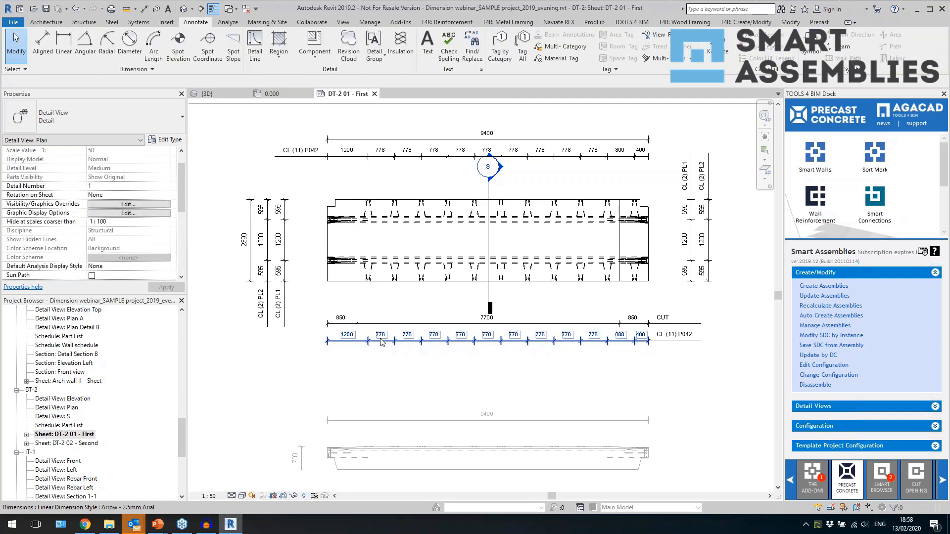
{"action": "double_click", "coordinate": [737, 367]}
{"action": "scroll", "coordinate": [702, 208], "scroll_direction": "up", "scroll_amount": 3}
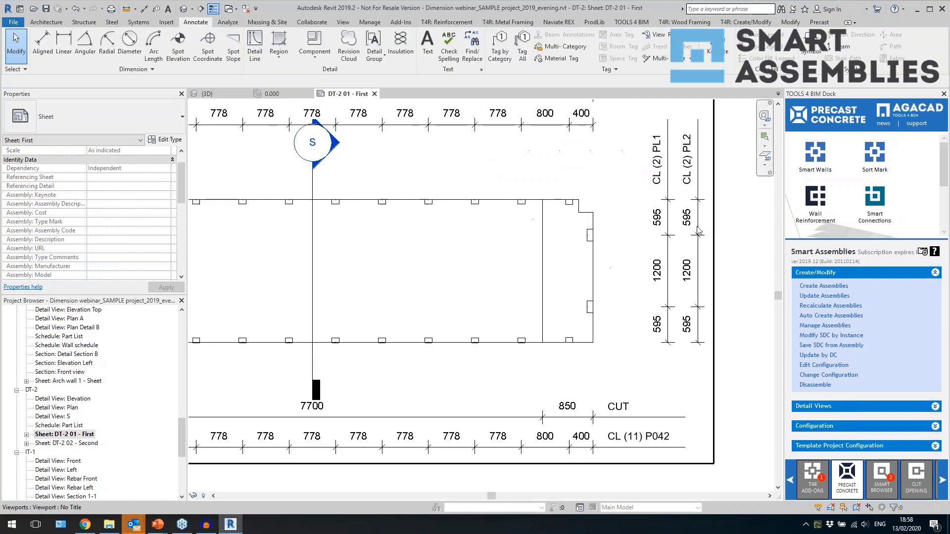
{"action": "scroll", "coordinate": [652, 246], "scroll_direction": "down", "scroll_amount": 4}
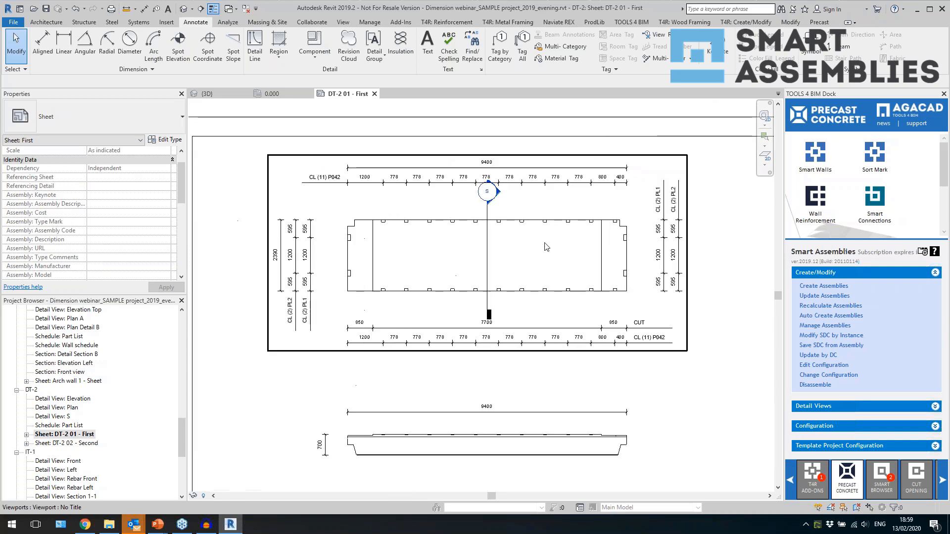
{"action": "scroll", "coordinate": [395, 373], "scroll_direction": "up", "scroll_amount": 3}
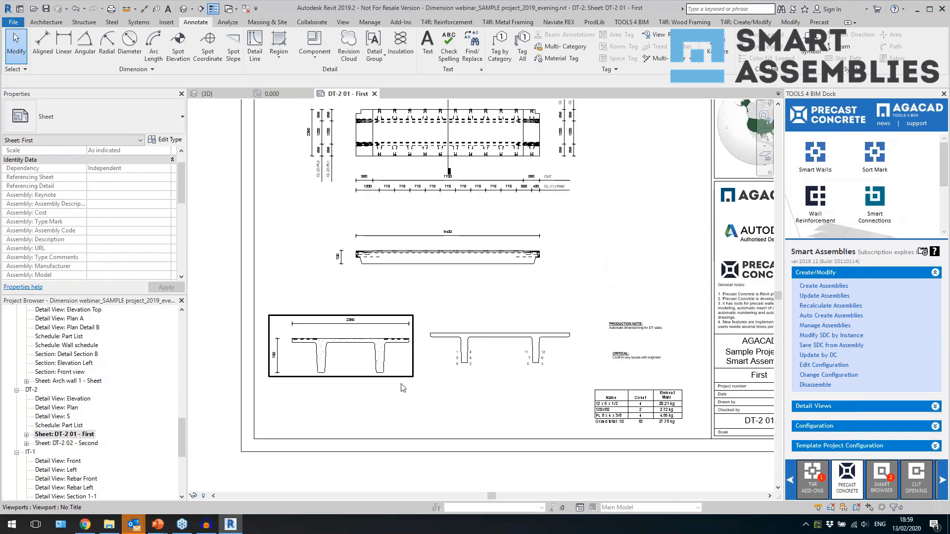
{"action": "scroll", "coordinate": [394, 372], "scroll_direction": "down", "scroll_amount": 3}
{"action": "scroll", "coordinate": [376, 333], "scroll_direction": "up", "scroll_amount": 5}
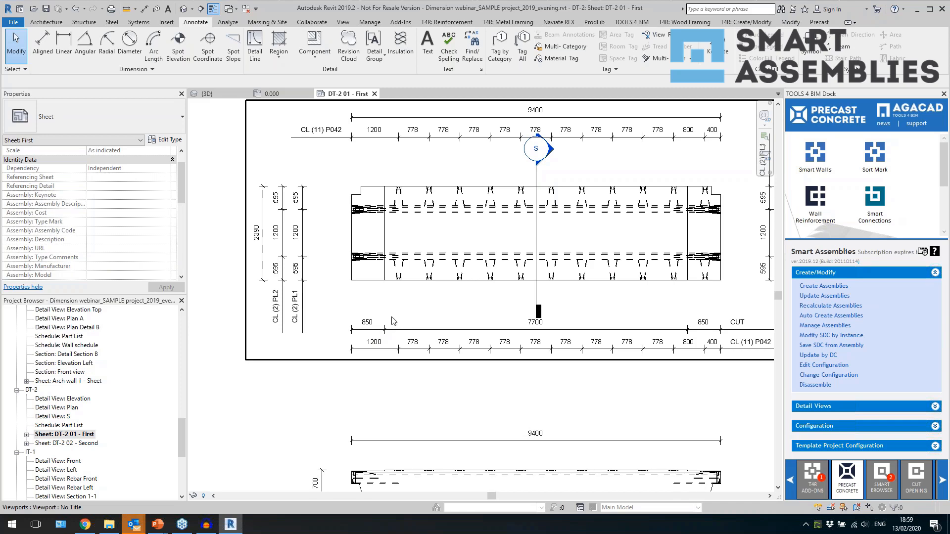
Examine the strand section, the production note and the critical note on the DT-2 01 sheet.
{"action": "scroll", "coordinate": [396, 324], "scroll_direction": "down", "scroll_amount": 4}
{"action": "scroll", "coordinate": [405, 396], "scroll_direction": "up", "scroll_amount": 4}
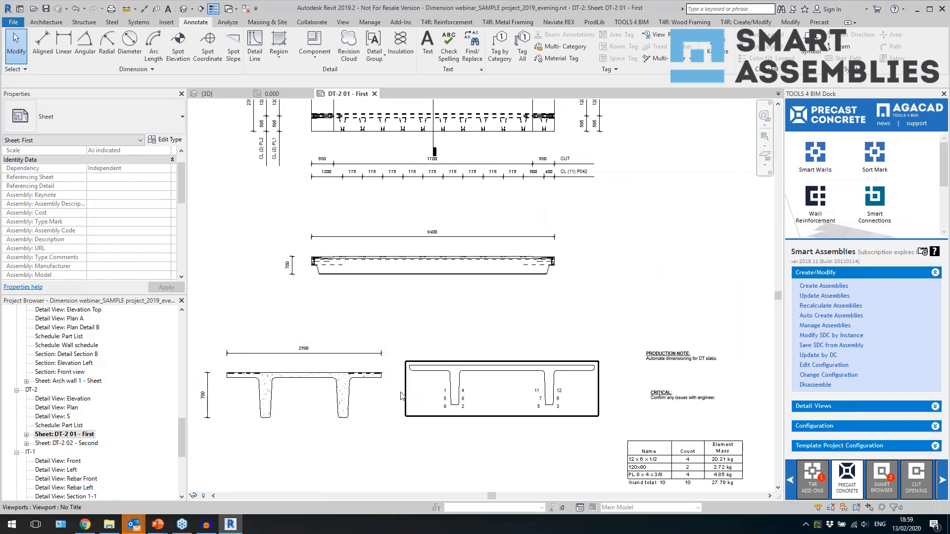
{"action": "left_click", "coordinate": [463, 400]}
{"action": "left_click", "coordinate": [683, 357]}
{"action": "scroll", "coordinate": [581, 322], "scroll_direction": "down", "scroll_amount": 3}
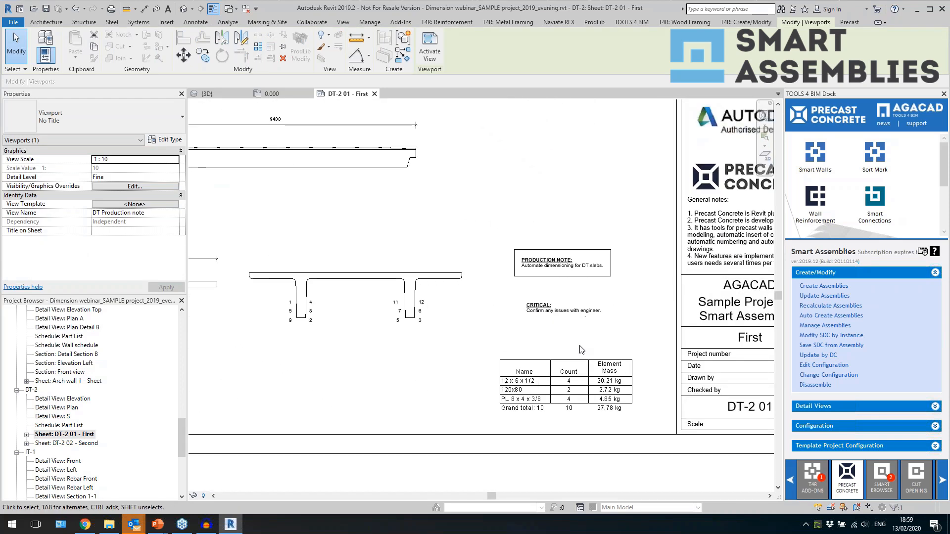
{"action": "scroll", "coordinate": [638, 331], "scroll_direction": "up", "scroll_amount": 5}
{"action": "scroll", "coordinate": [639, 332], "scroll_direction": "down", "scroll_amount": 4}
{"action": "scroll", "coordinate": [468, 309], "scroll_direction": "up", "scroll_amount": 2}
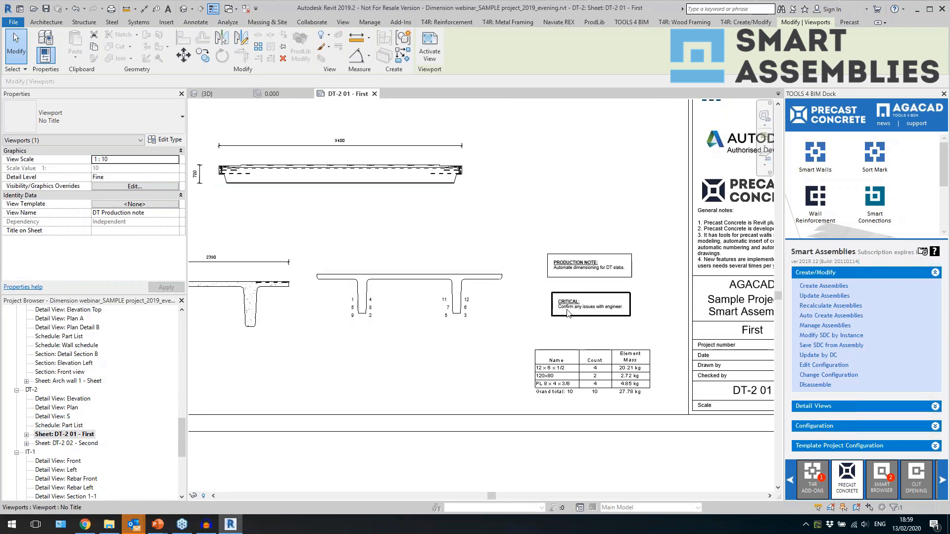
{"action": "scroll", "coordinate": [558, 360], "scroll_direction": "down", "scroll_amount": 2}
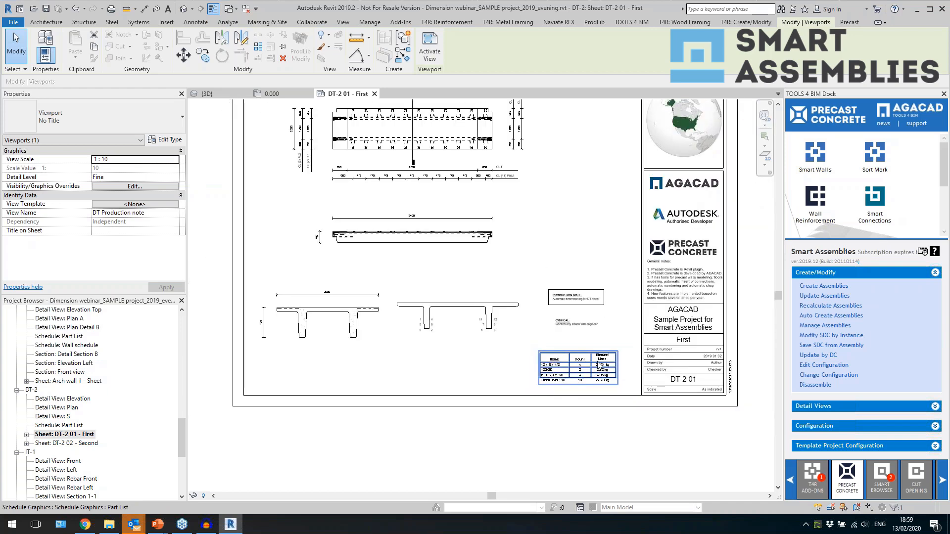
Inspect the Part List schedule on the DT-2 01 sheet and clear the selection.
{"action": "scroll", "coordinate": [599, 366], "scroll_direction": "up", "scroll_amount": 3}
{"action": "left_click", "coordinate": [541, 380]}
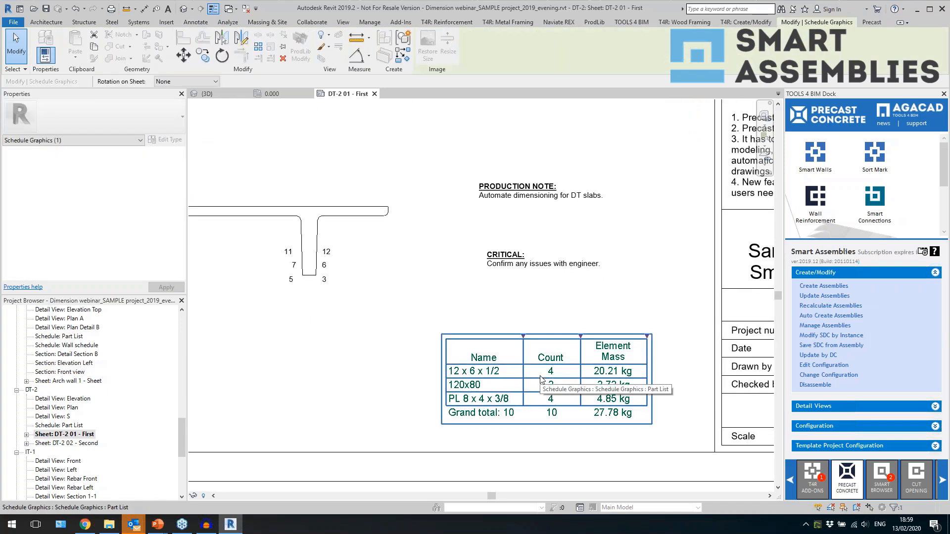
{"action": "scroll", "coordinate": [540, 376], "scroll_direction": "down", "scroll_amount": 5}
{"action": "left_click", "coordinate": [557, 279]}
{"action": "scroll", "coordinate": [571, 222], "scroll_direction": "down", "scroll_amount": 1}
{"action": "middle_click_drag", "start_coordinate": [571, 221], "coordinate": [571, 254]}
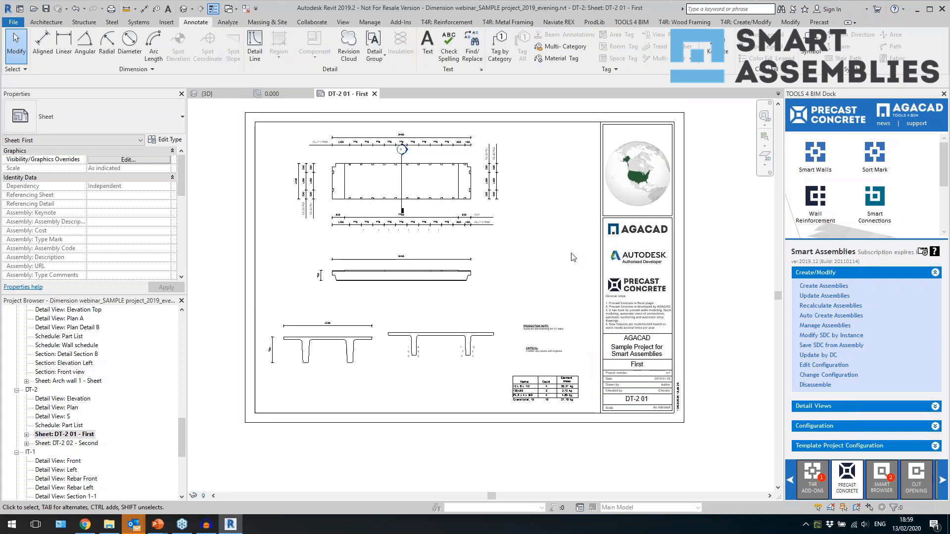
Open the sheet DT-2 02 - Second and inspect its three support detail viewports.
{"action": "double_click", "coordinate": [66, 444]}
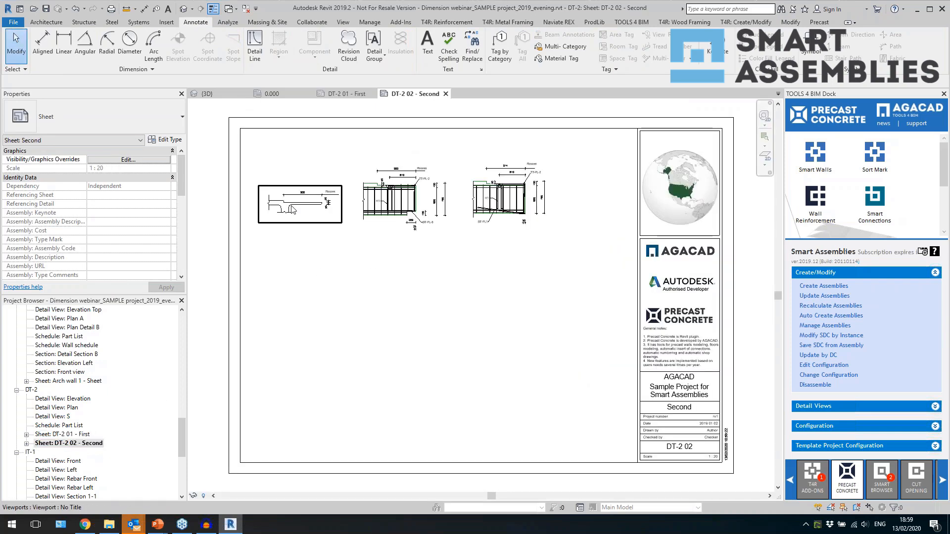
{"action": "left_click", "coordinate": [297, 213]}
{"action": "left_click", "coordinate": [407, 212]}
{"action": "left_click", "coordinate": [513, 208]}
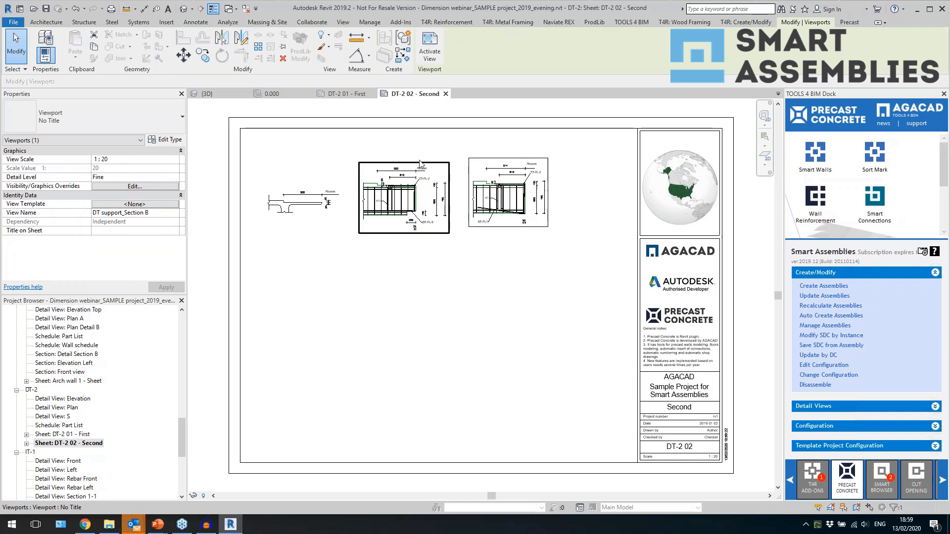
{"action": "scroll", "coordinate": [396, 166], "scroll_direction": "up", "scroll_amount": 6}
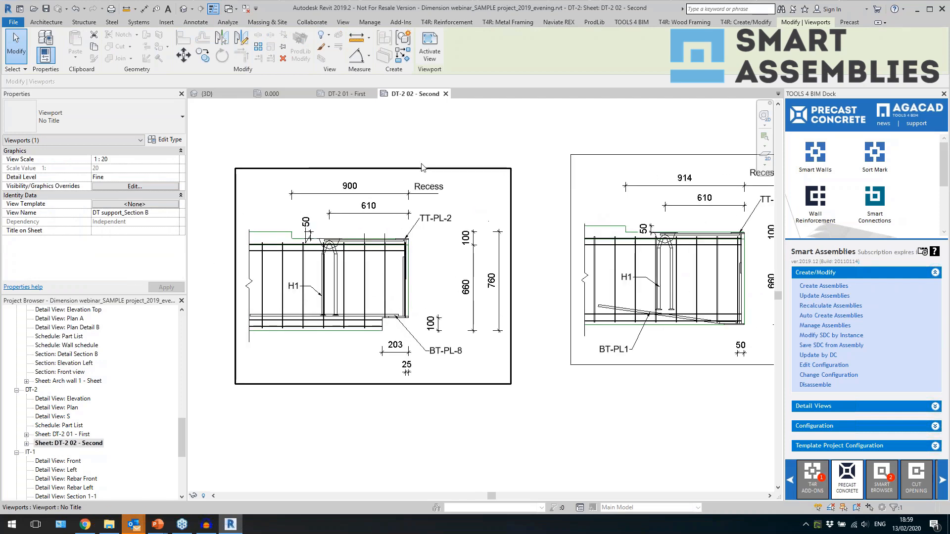
Activate the middle support detail viewport, inspect its H1 and plate detail items, and deactivate the view.
{"action": "double_click", "coordinate": [362, 276]}
{"action": "left_click", "coordinate": [339, 267]}
{"action": "key", "text": "Escape"}
{"action": "scroll", "coordinate": [292, 261], "scroll_direction": "up", "scroll_amount": 2}
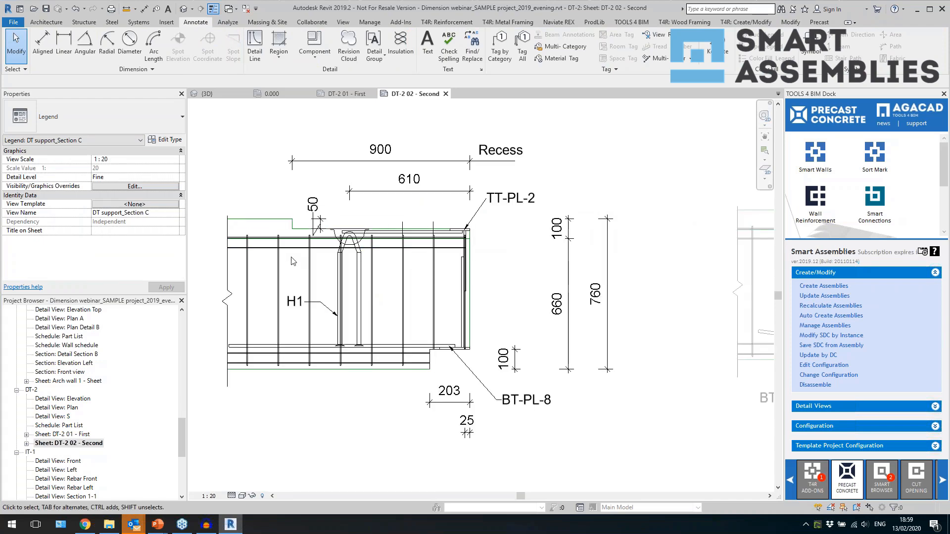
{"action": "left_click", "coordinate": [358, 273]}
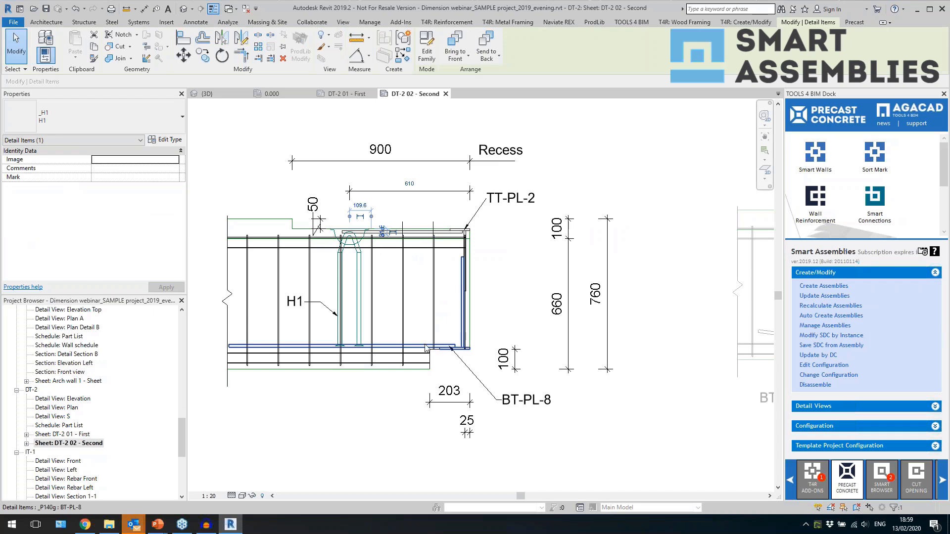
{"action": "left_click", "coordinate": [467, 317]}
{"action": "key", "text": "Escape"}
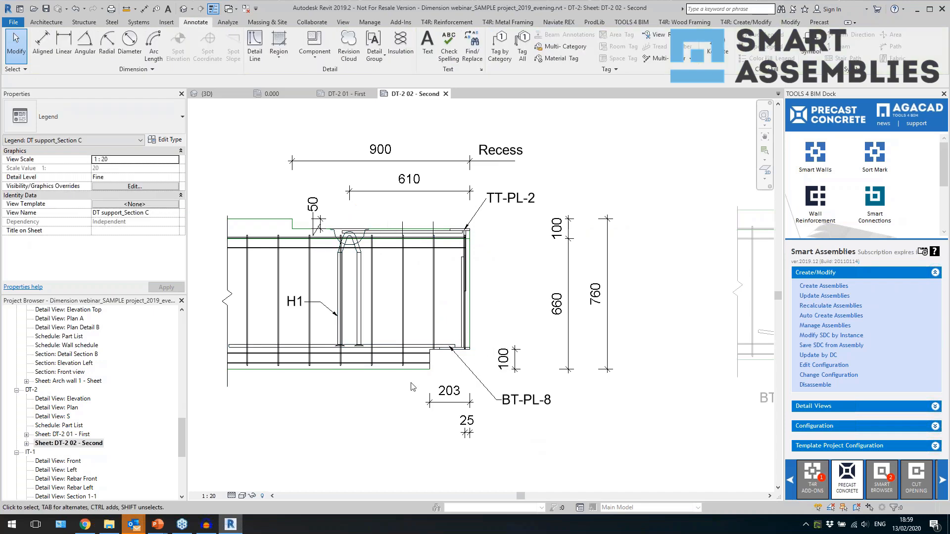
{"action": "scroll", "coordinate": [380, 317], "scroll_direction": "down", "scroll_amount": 4}
{"action": "scroll", "coordinate": [452, 290], "scroll_direction": "down", "scroll_amount": 5}
{"action": "double_click", "coordinate": [468, 360]}
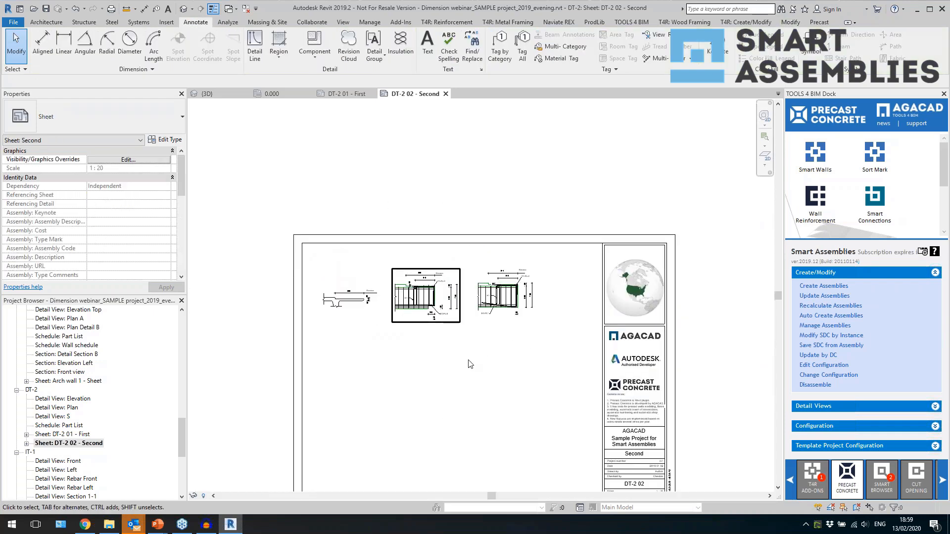
Open the Part List schedule of the DT-2 assembly.
{"action": "scroll", "coordinate": [469, 360], "scroll_direction": "up", "scroll_amount": 1}
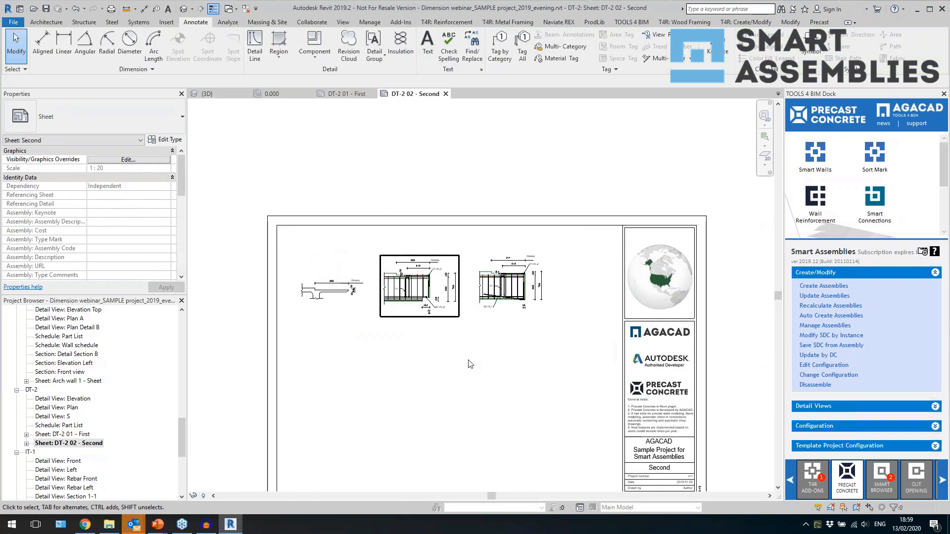
{"action": "left_click", "coordinate": [75, 427]}
{"action": "double_click", "coordinate": [75, 427]}
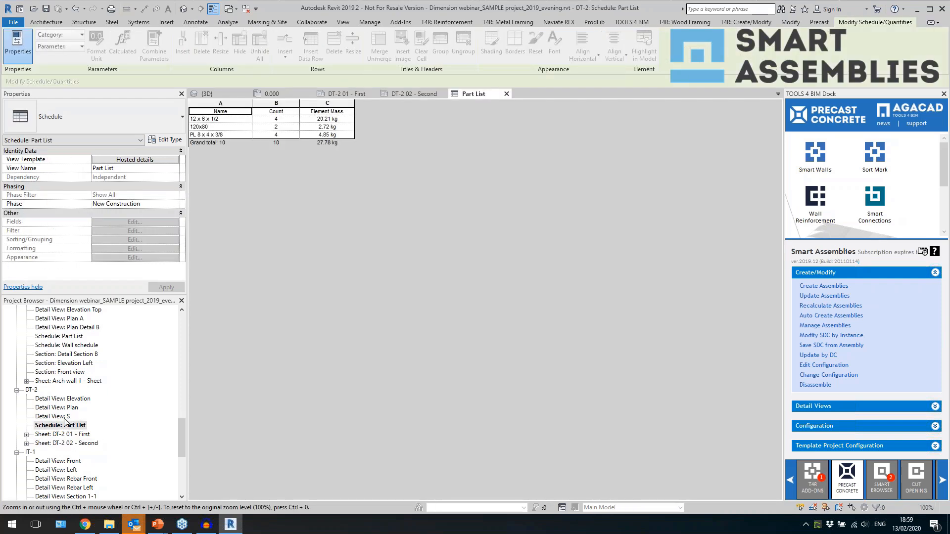
Reopen the sheet DT-2 01 - First and examine its dimensioned plan and overall layout.
{"action": "double_click", "coordinate": [65, 435]}
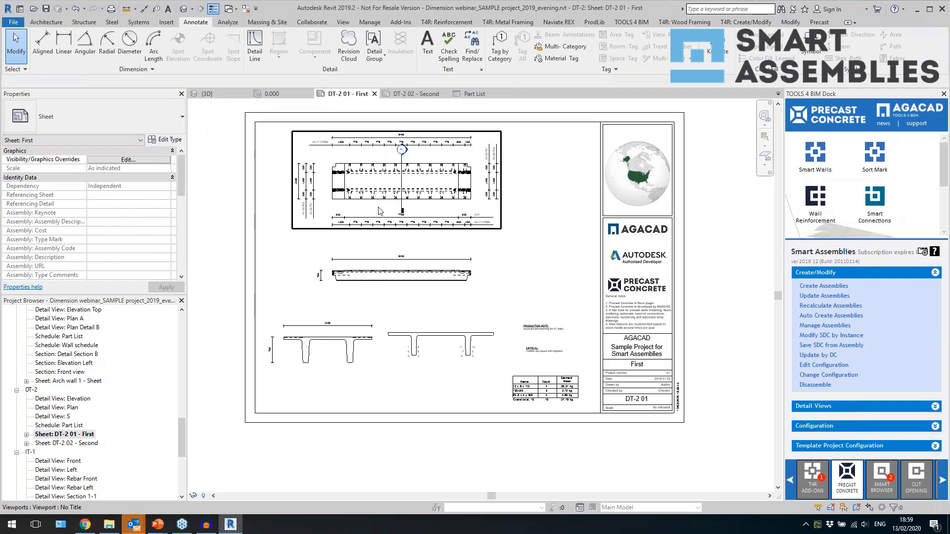
{"action": "scroll", "coordinate": [326, 158], "scroll_direction": "up", "scroll_amount": 3}
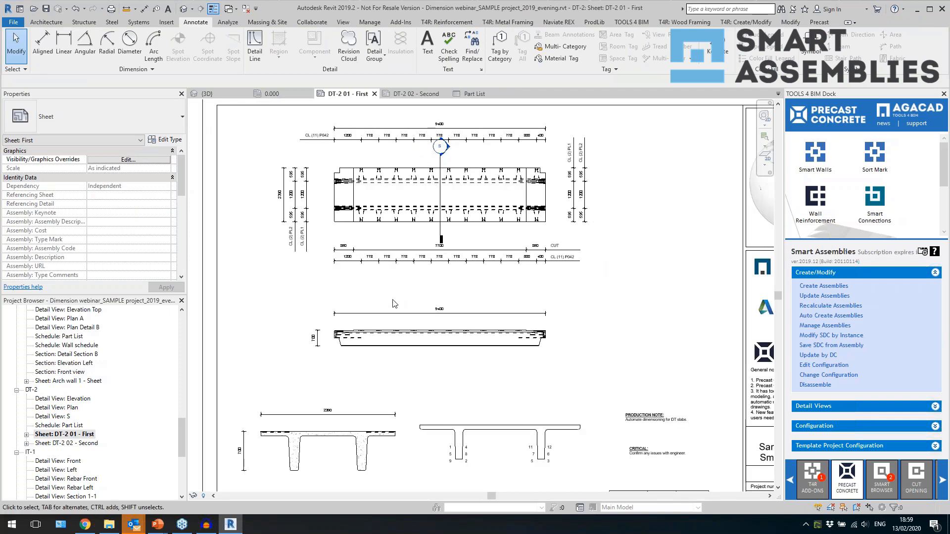
{"action": "scroll", "coordinate": [394, 307], "scroll_direction": "down", "scroll_amount": 3}
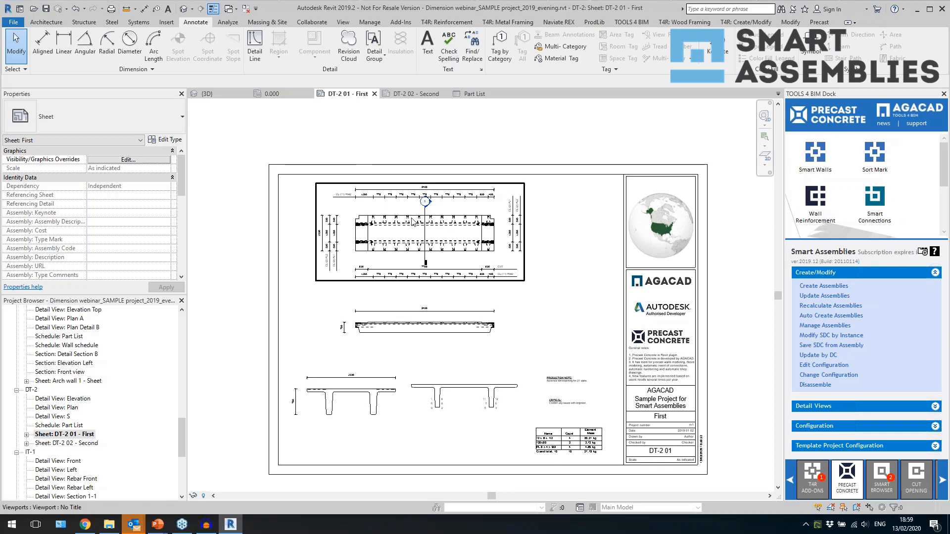
{"action": "scroll", "coordinate": [410, 225], "scroll_direction": "up", "scroll_amount": 2}
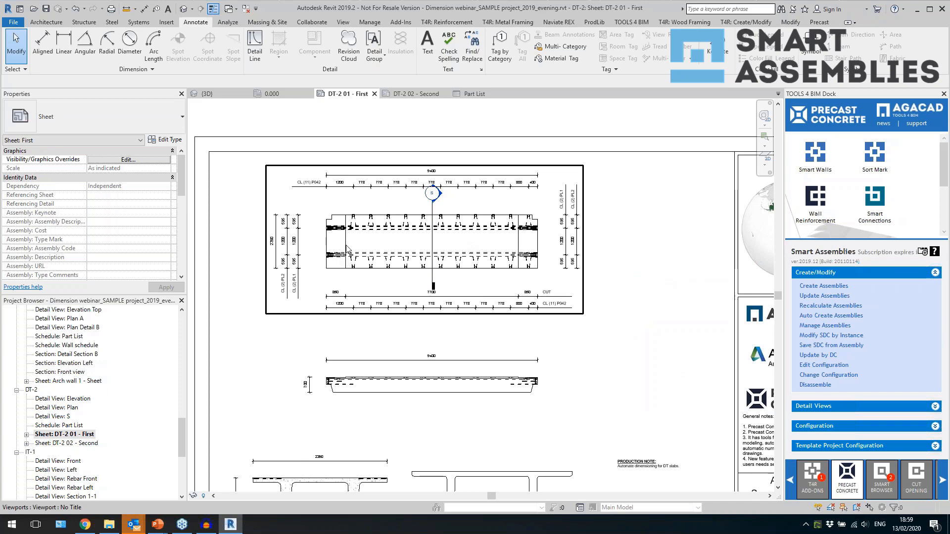
{"action": "scroll", "coordinate": [380, 236], "scroll_direction": "down", "scroll_amount": 3}
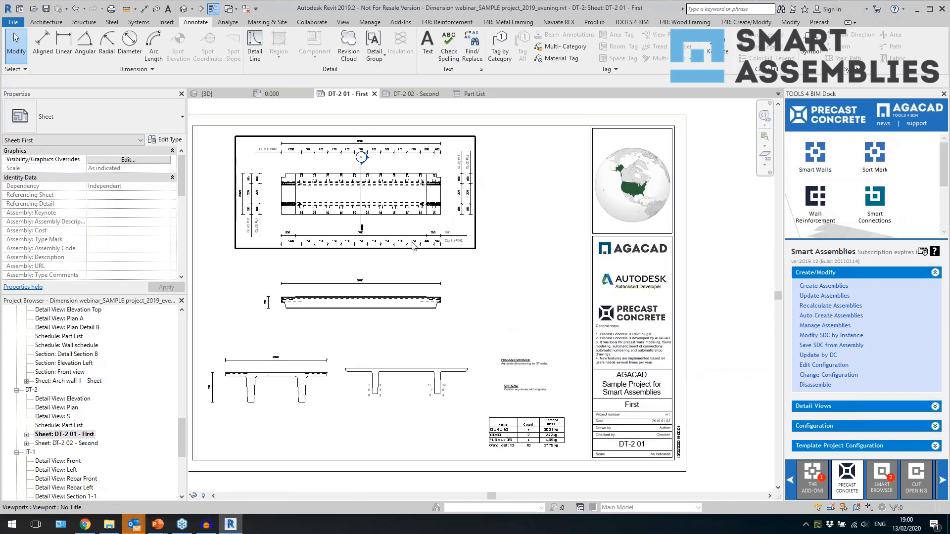
{"action": "scroll", "coordinate": [551, 318], "scroll_direction": "down", "scroll_amount": 1}
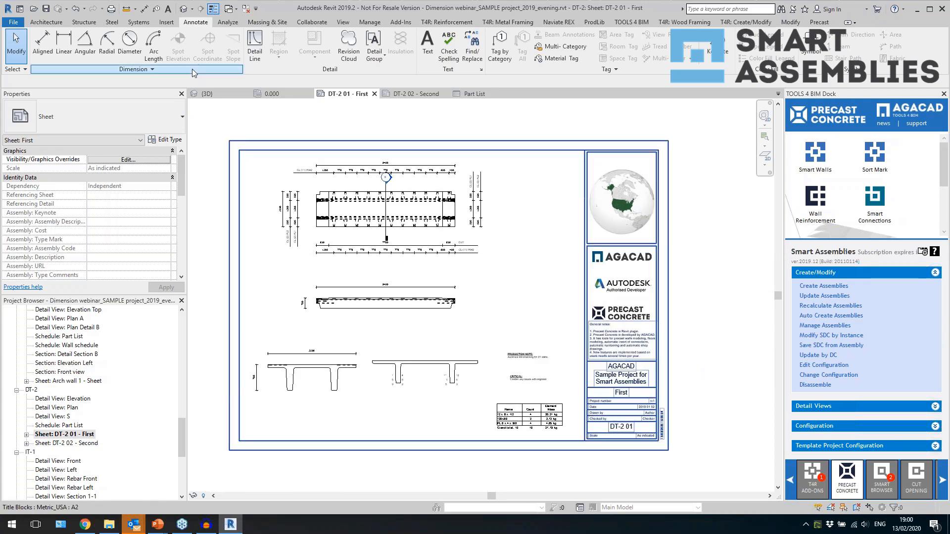
Return to the default 3D view with the other views closed and auto-create an assembly from the Sandwich 400 wall with the window opening.
{"action": "left_click", "coordinate": [184, 8]}
{"action": "left_click", "coordinate": [246, 8]}
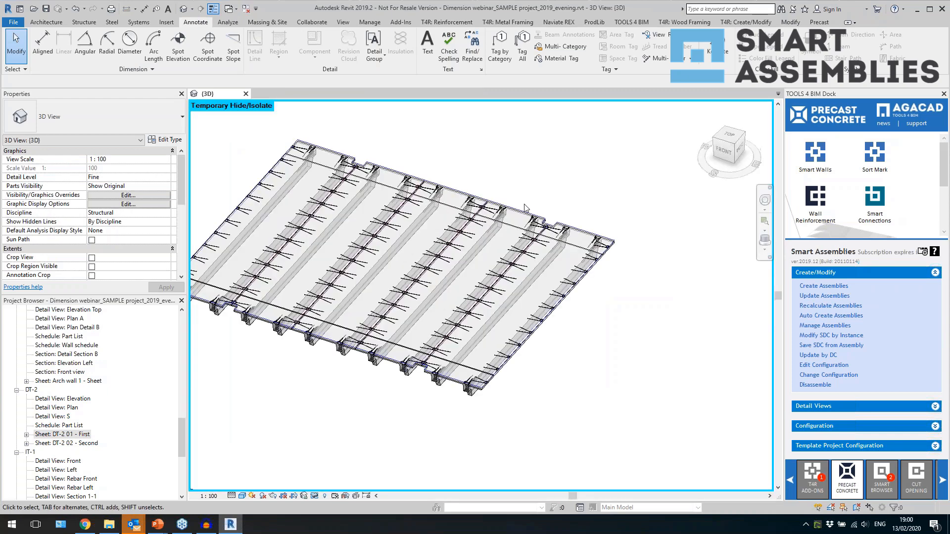
{"action": "scroll", "coordinate": [417, 203], "scroll_direction": "down", "scroll_amount": 2}
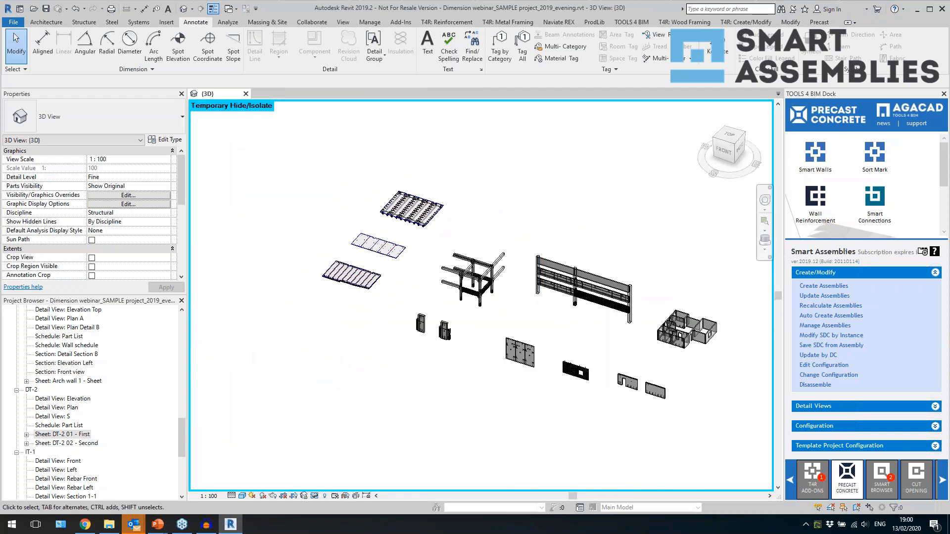
{"action": "scroll", "coordinate": [627, 383], "scroll_direction": "up", "scroll_amount": 3}
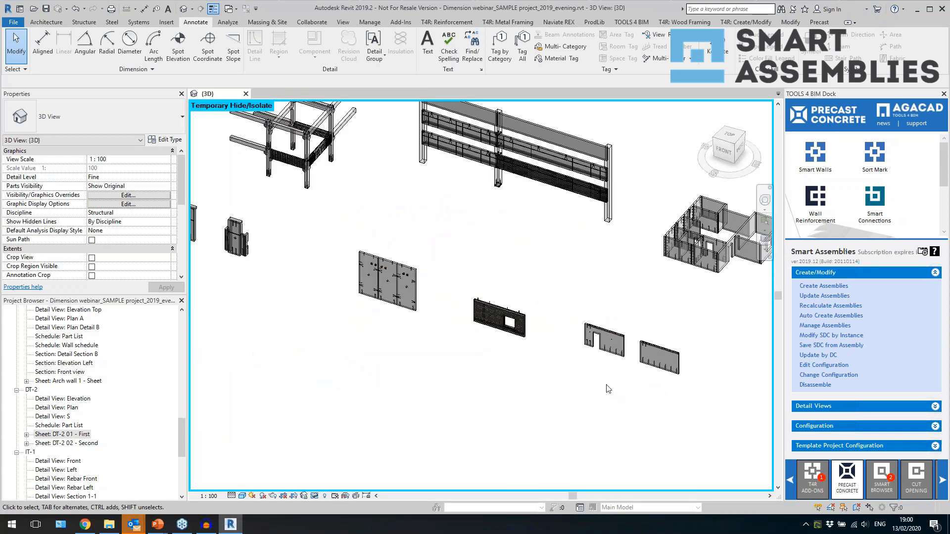
{"action": "scroll", "coordinate": [539, 337], "scroll_direction": "up", "scroll_amount": 5}
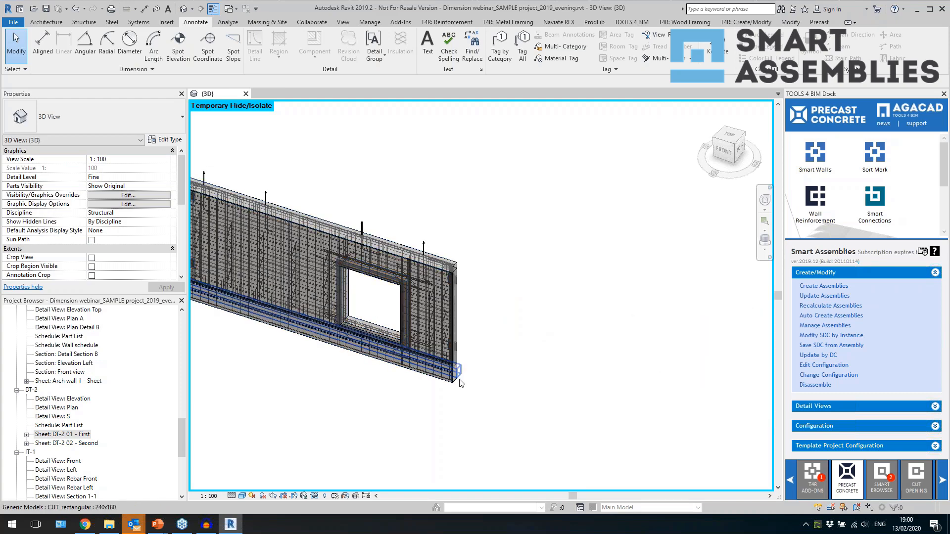
{"action": "left_click", "coordinate": [456, 377]}
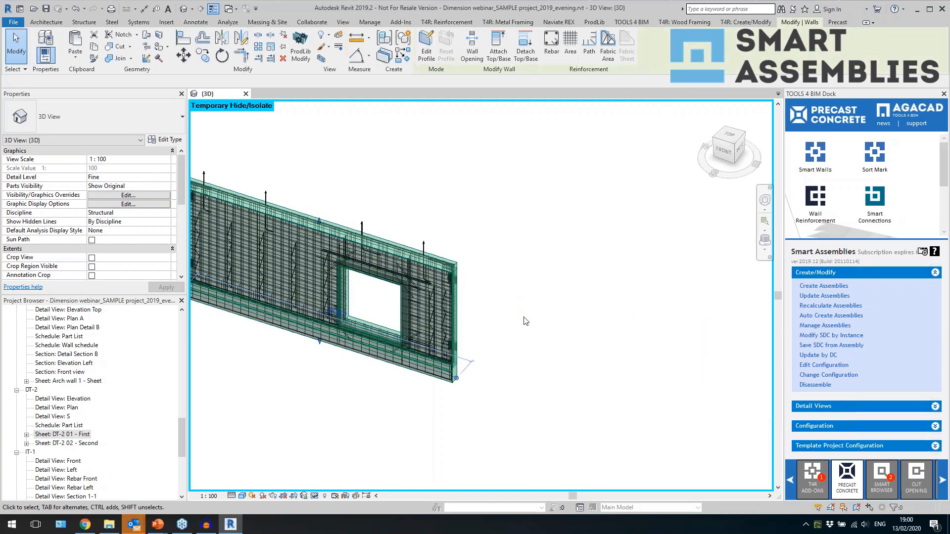
{"action": "scroll", "coordinate": [515, 293], "scroll_direction": "down", "scroll_amount": 3}
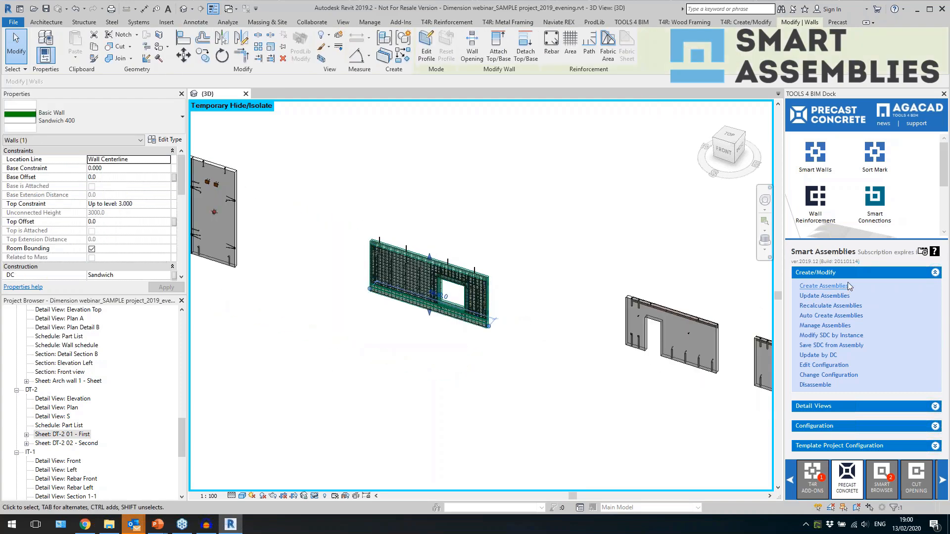
{"action": "left_click", "coordinate": [836, 317]}
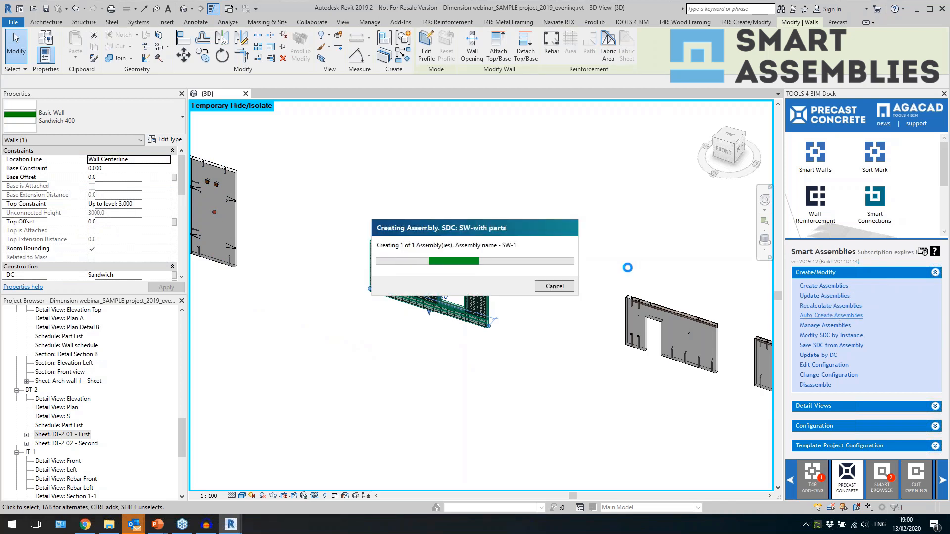
Switch to PowerPoint and bring up the running slide show of the precast autodimensions presentation.
{"action": "mouse_move", "coordinate": [157, 524]}
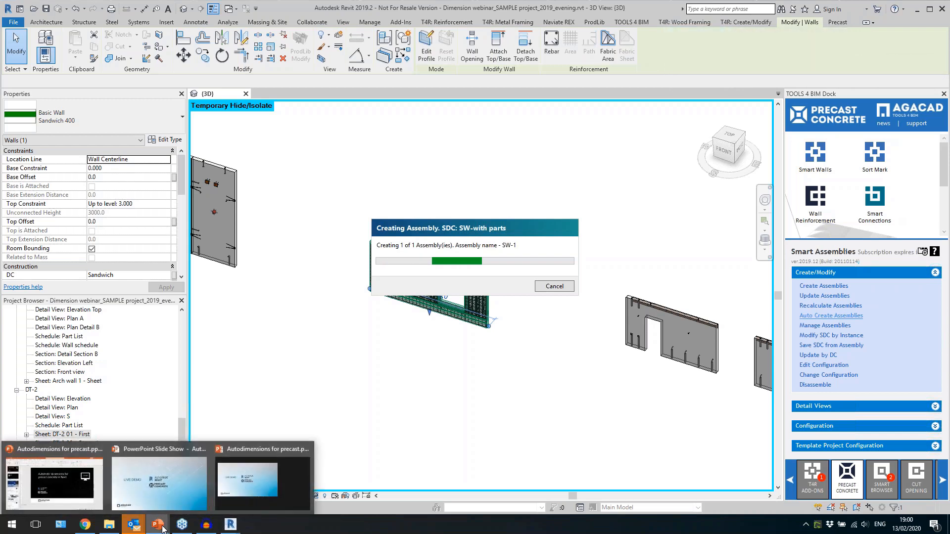
{"action": "left_click", "coordinate": [99, 493]}
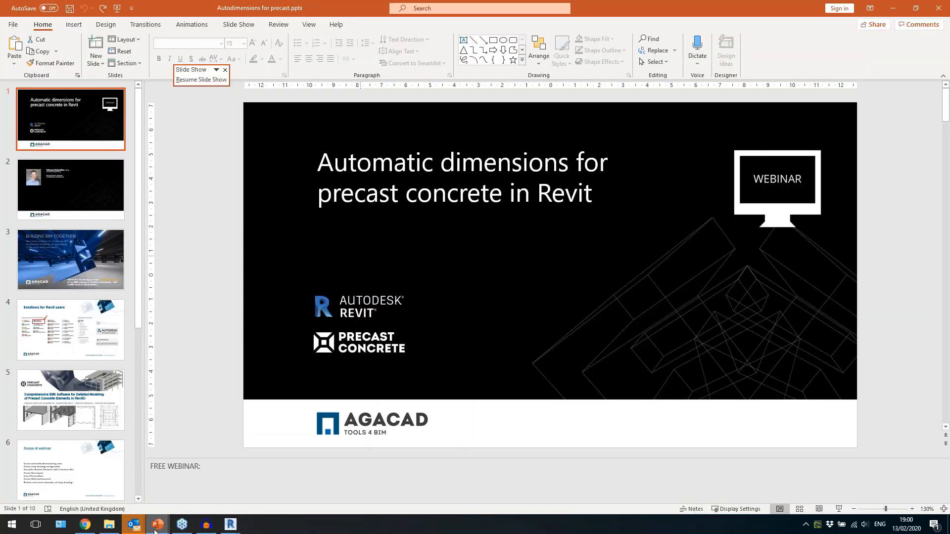
{"action": "mouse_move", "coordinate": [157, 524]}
{"action": "left_click", "coordinate": [201, 504]}
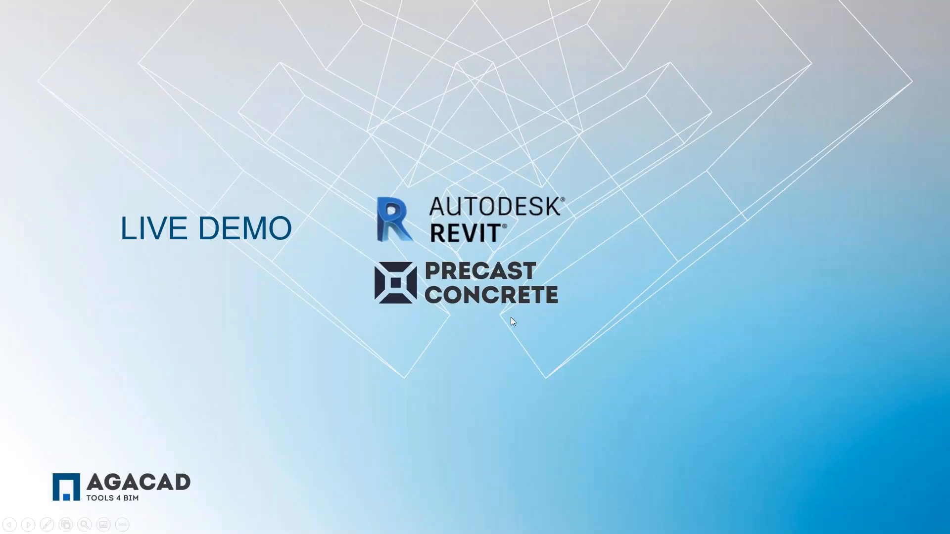
{"action": "left_click", "coordinate": [611, 261]}
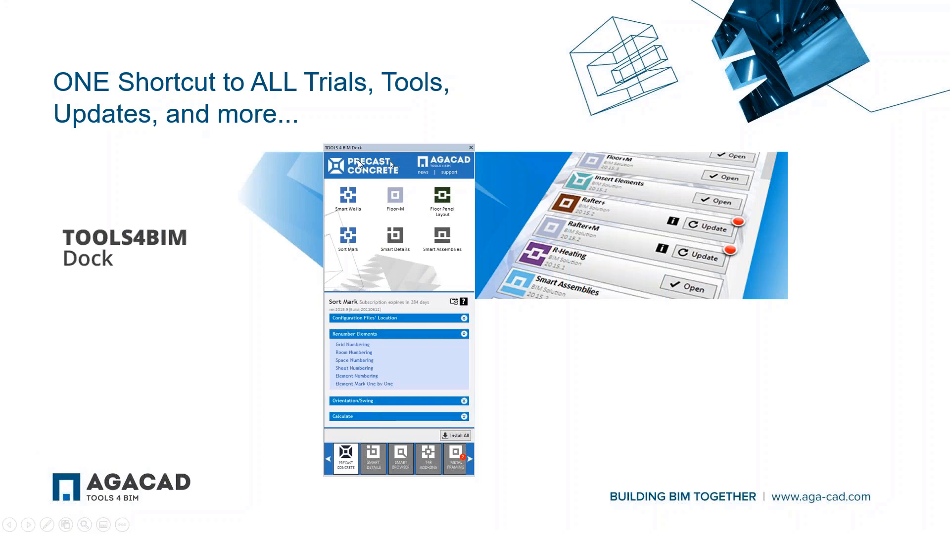
{"action": "left_click", "coordinate": [168, 345]}
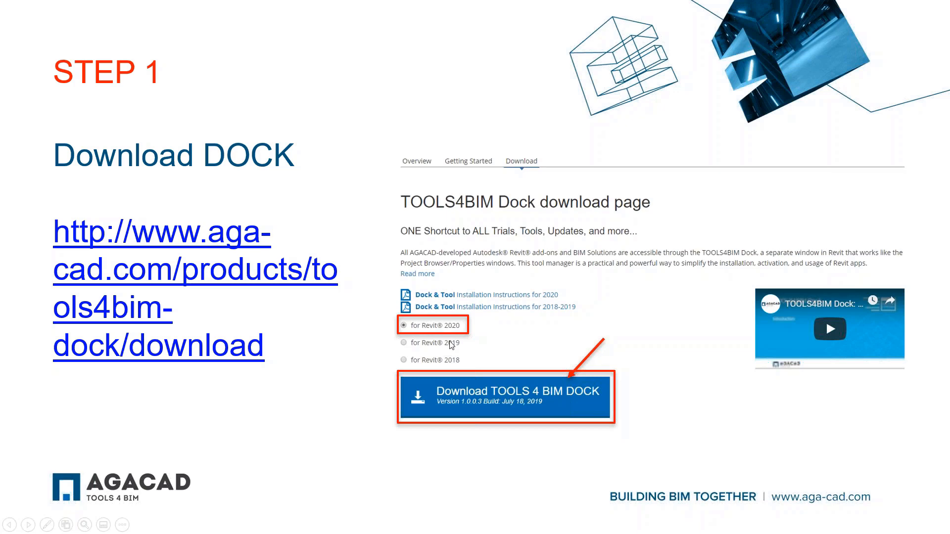
{"action": "left_click", "coordinate": [638, 255]}
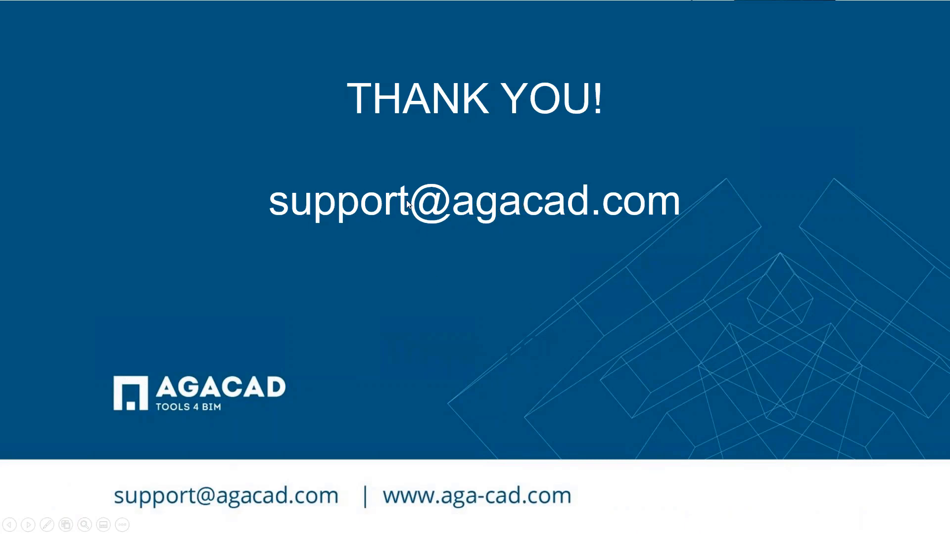
Switch back to Revit and close the assembly creation report.
{"action": "key", "text": "alt+Tab"}
{"action": "key", "text": "alt+Tab"}
{"action": "key", "text": "alt+Tab"}
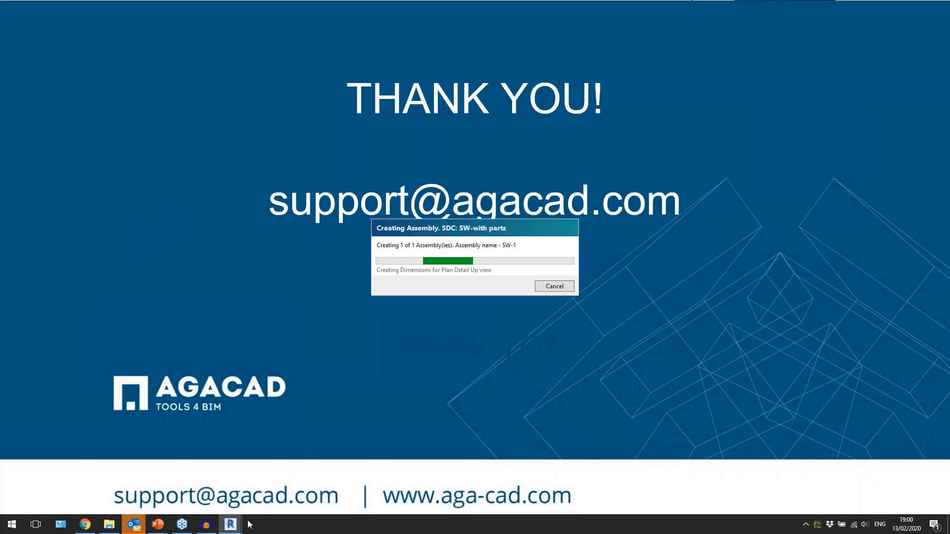
{"action": "mouse_move", "coordinate": [231, 524]}
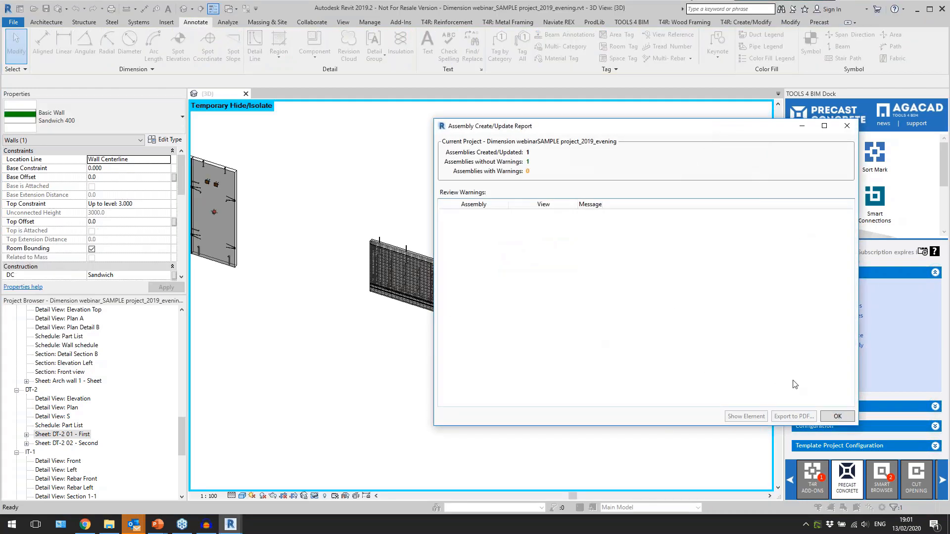
{"action": "left_click", "coordinate": [835, 415]}
Select a vertical H5 rebar in the sandwich wall with the window opening and check its Partition property.
{"action": "scroll", "coordinate": [435, 286], "scroll_direction": "up", "scroll_amount": 4}
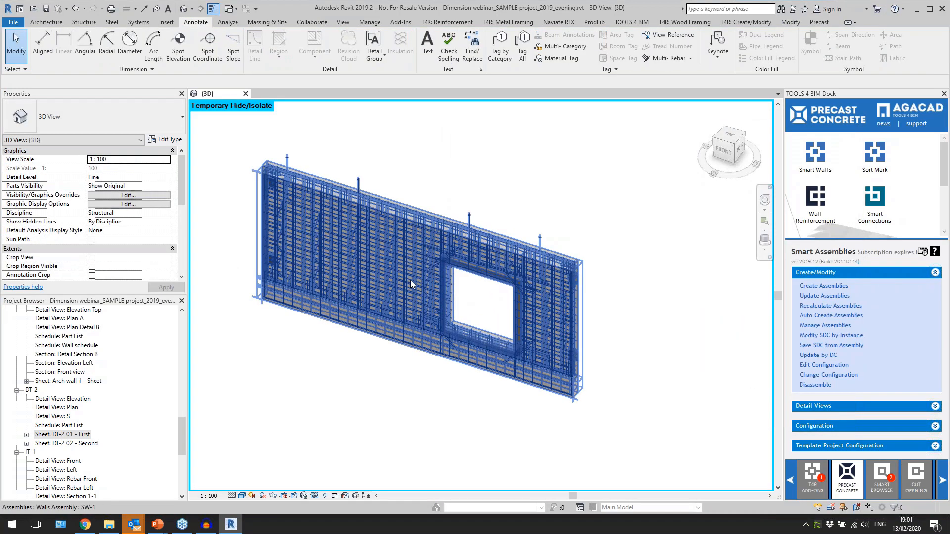
{"action": "left_click", "coordinate": [411, 280]}
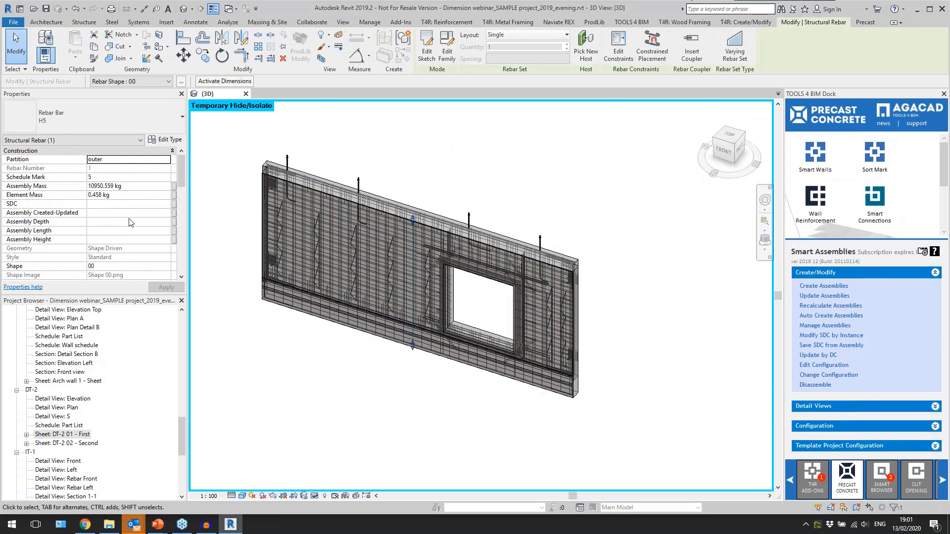
{"action": "scroll", "coordinate": [399, 257], "scroll_direction": "up", "scroll_amount": 3}
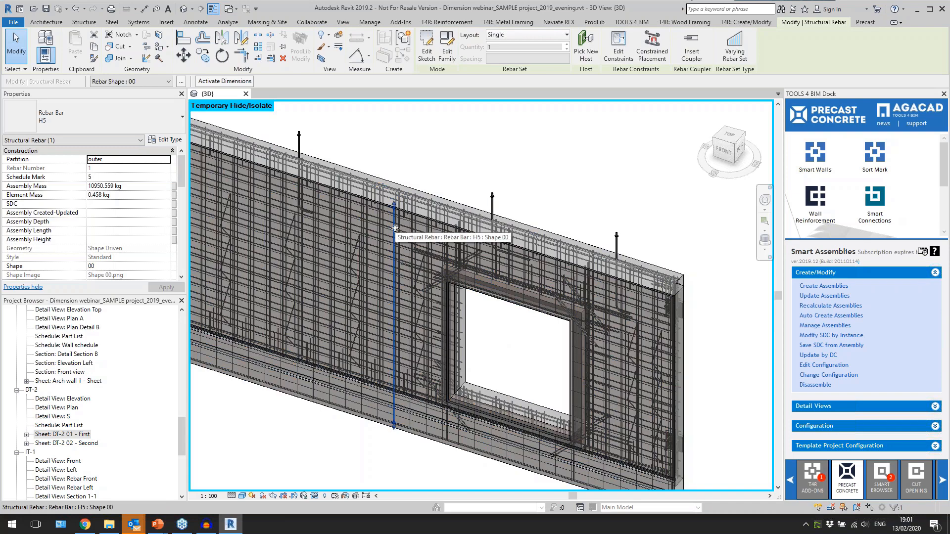
{"action": "left_click", "coordinate": [109, 160]}
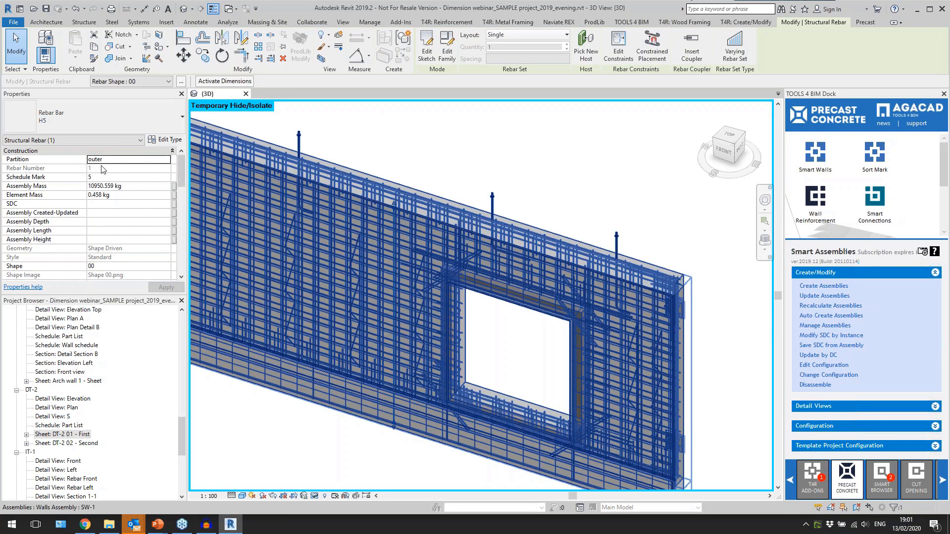
{"action": "key", "text": "Escape"}
Identify the sandwich wall's assembly, expand SW-1 in the project browser, and open the sheet SW-1 01 - Schedules.
{"action": "scroll", "coordinate": [451, 165], "scroll_direction": "down", "scroll_amount": 3}
{"action": "scroll", "coordinate": [117, 447], "scroll_direction": "down", "scroll_amount": 3}
{"action": "scroll", "coordinate": [118, 447], "scroll_direction": "down", "scroll_amount": 3}
{"action": "scroll", "coordinate": [404, 307], "scroll_direction": "down", "scroll_amount": 3}
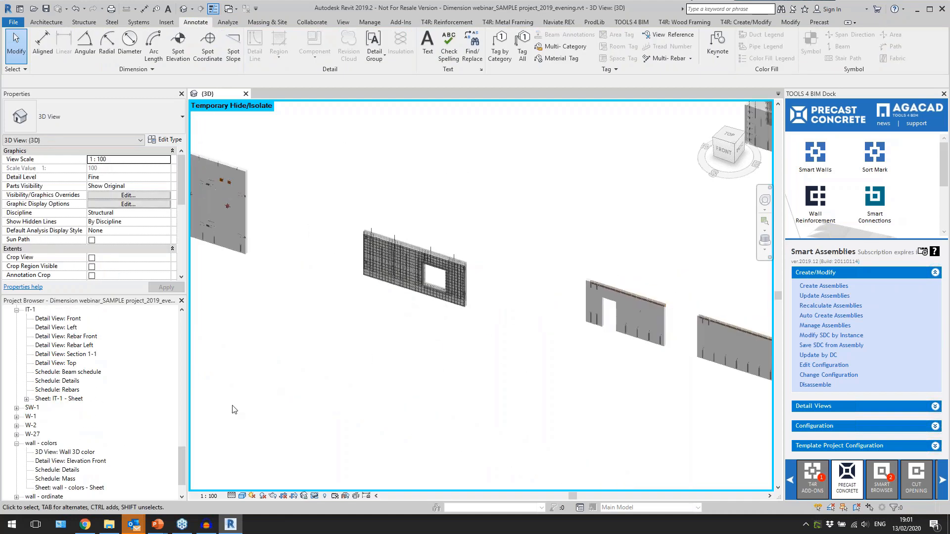
{"action": "scroll", "coordinate": [138, 469], "scroll_direction": "down", "scroll_amount": 2}
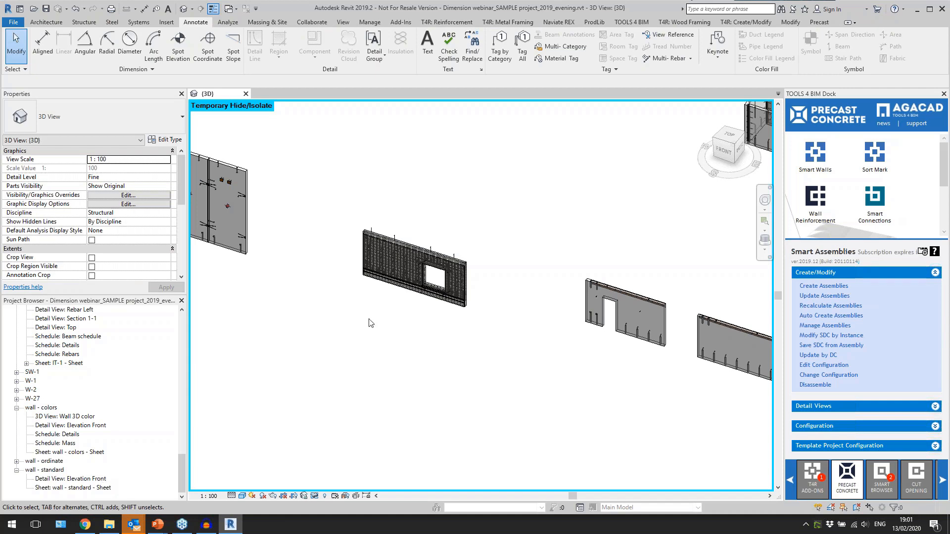
{"action": "left_click", "coordinate": [416, 289]}
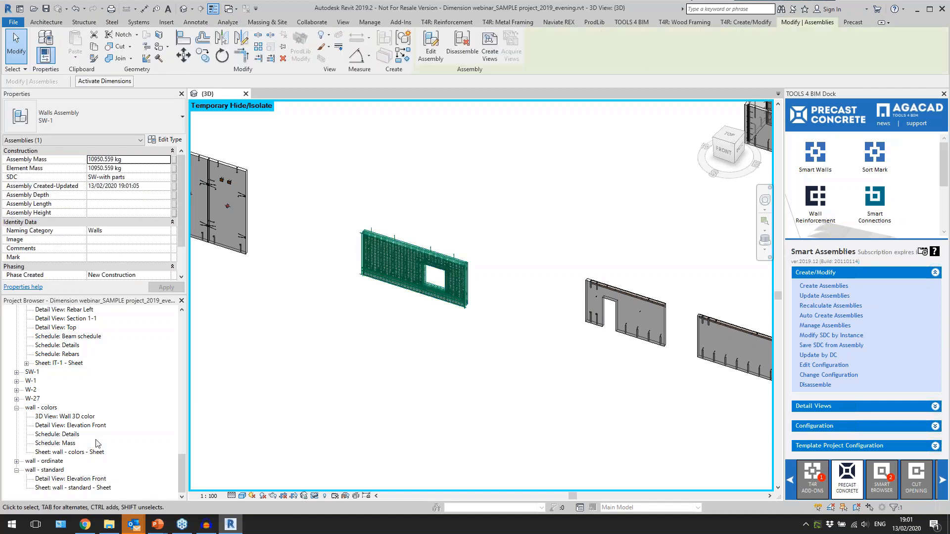
{"action": "scroll", "coordinate": [96, 445], "scroll_direction": "up", "scroll_amount": 2}
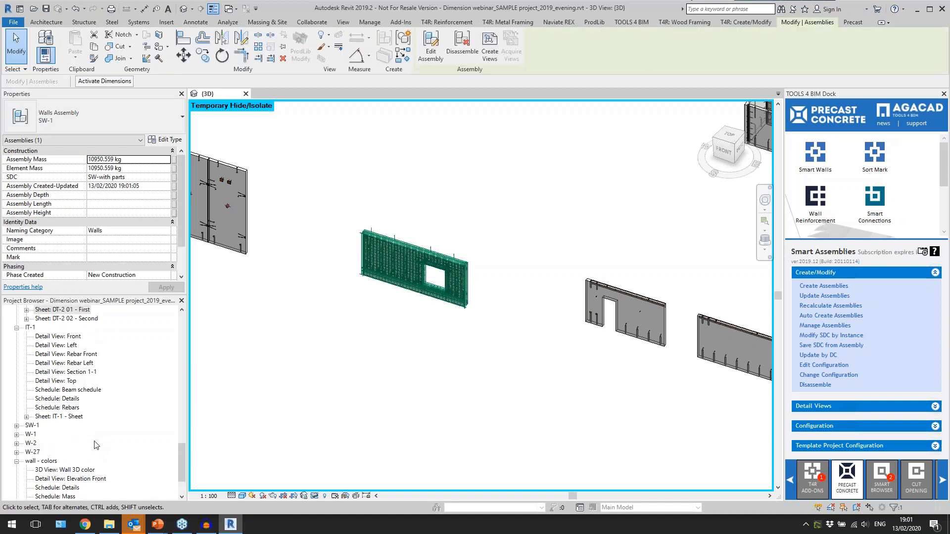
{"action": "double_click", "coordinate": [40, 429]}
{"action": "left_click", "coordinate": [85, 461]}
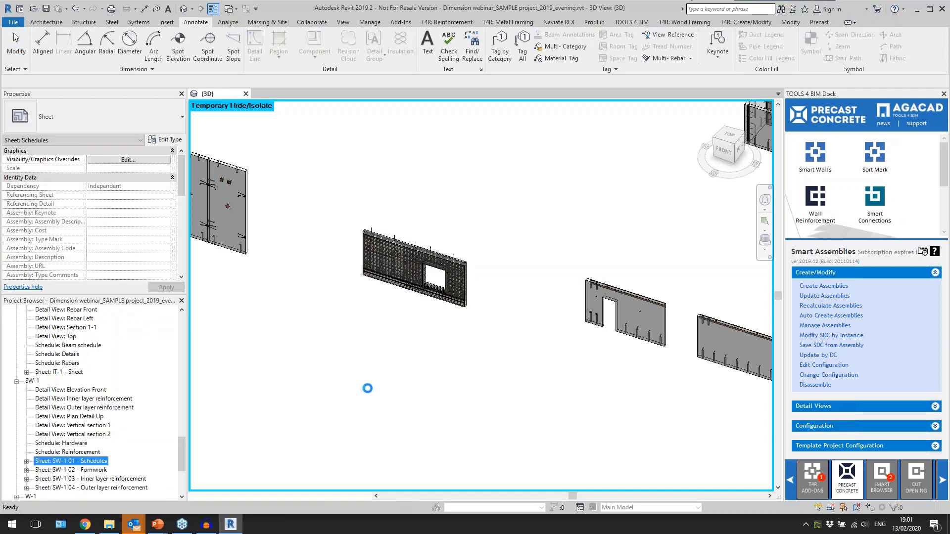
{"action": "left_click", "coordinate": [386, 407]}
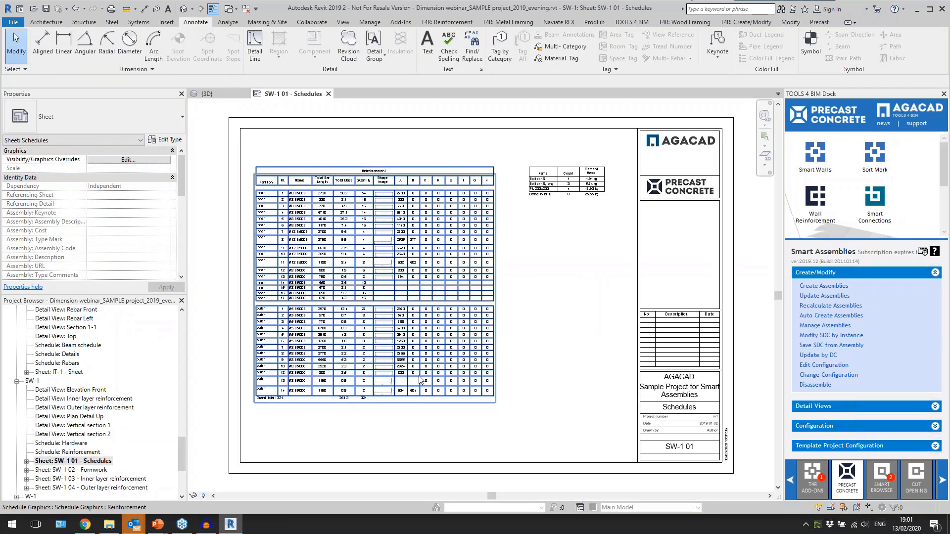
Open the sheet SW-1 02 - Formwork and examine the dimensioned elevation and sections.
{"action": "left_click", "coordinate": [100, 472]}
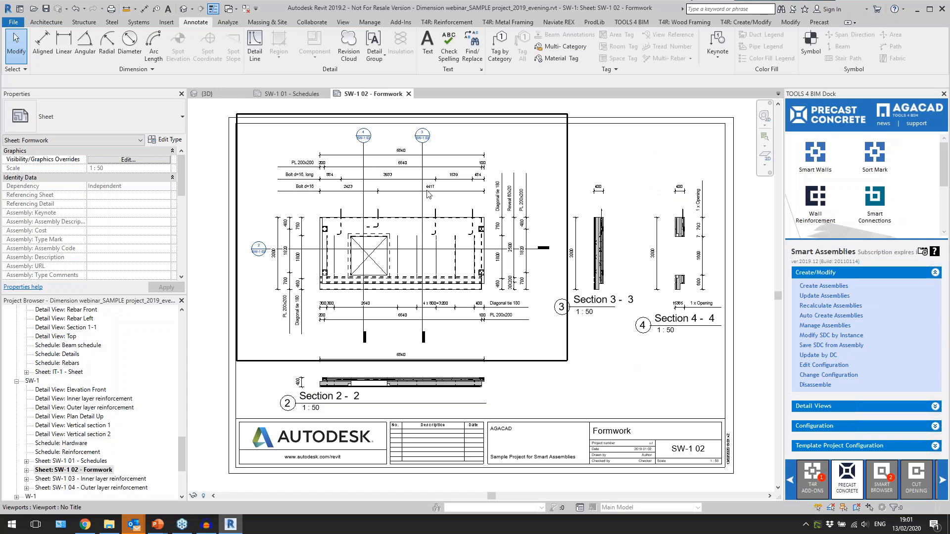
{"action": "left_click", "coordinate": [366, 202]}
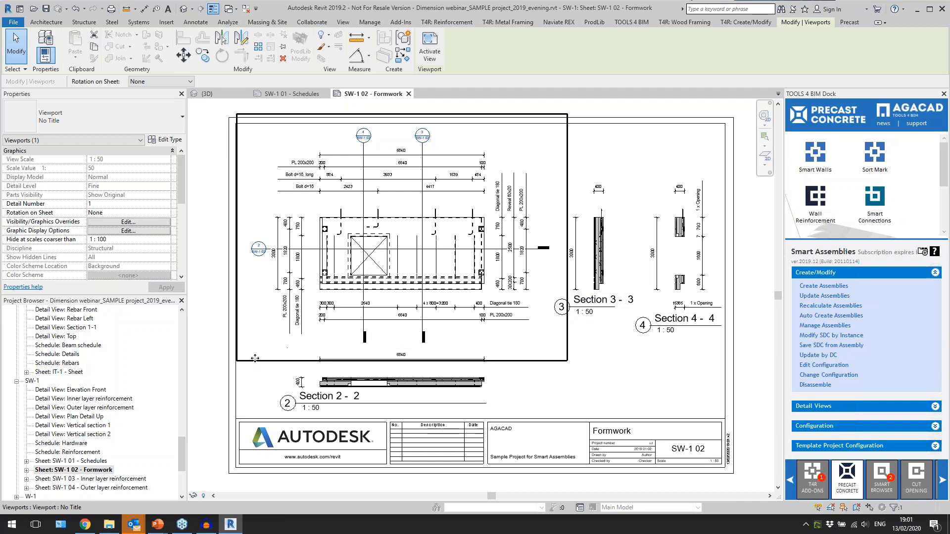
{"action": "key", "text": "Escape"}
Open the sheet SW-1 03 - Inner layer reinforcement and examine its rebar layout and dimensions.
{"action": "double_click", "coordinate": [92, 479]}
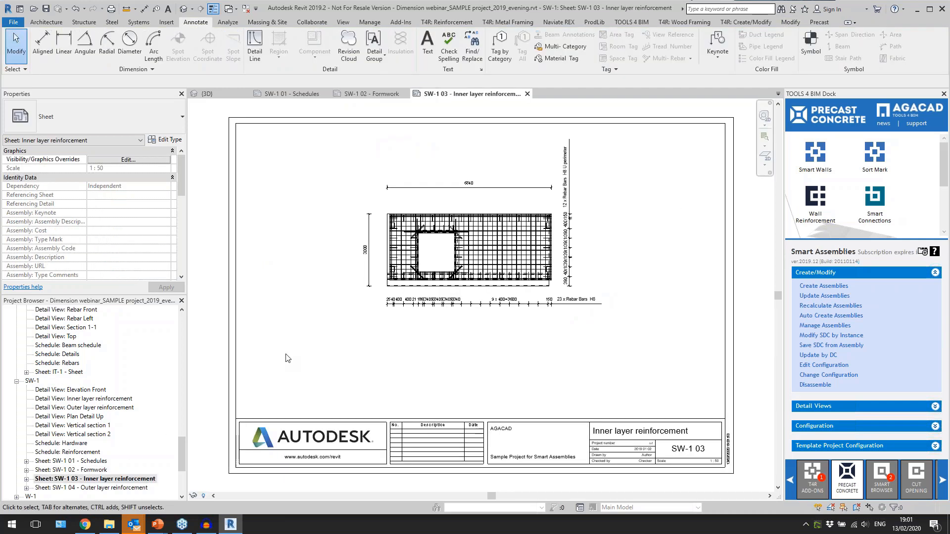
{"action": "scroll", "coordinate": [431, 272], "scroll_direction": "up", "scroll_amount": 4}
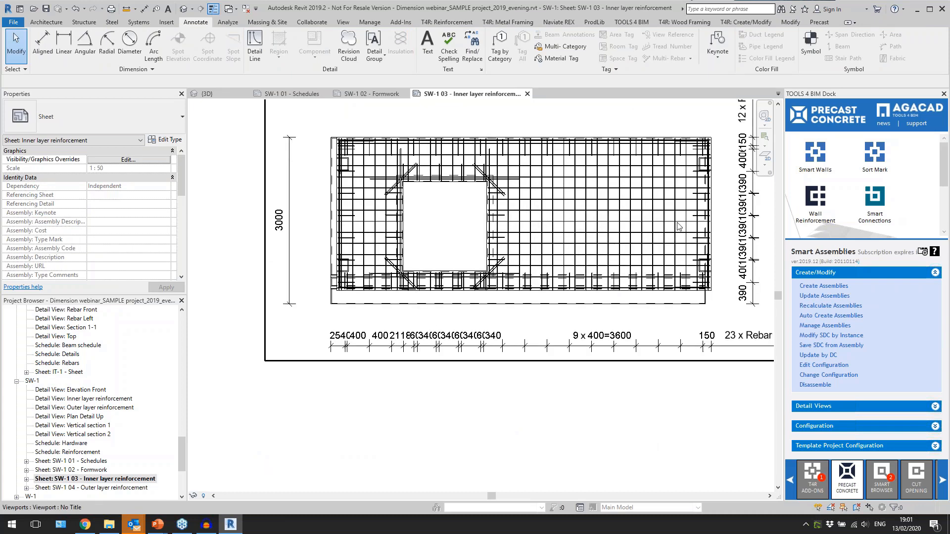
{"action": "scroll", "coordinate": [678, 226], "scroll_direction": "up", "scroll_amount": 2}
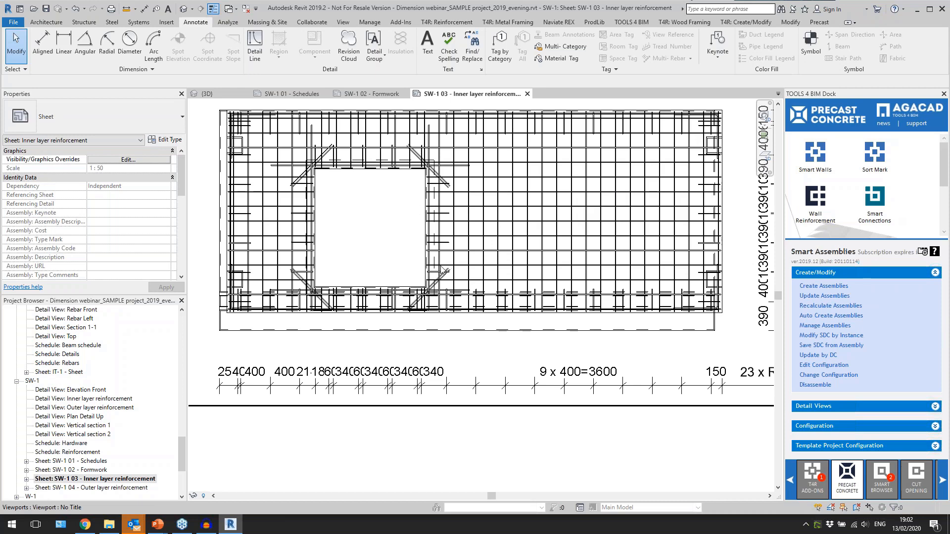
{"action": "scroll", "coordinate": [446, 268], "scroll_direction": "down", "scroll_amount": 2}
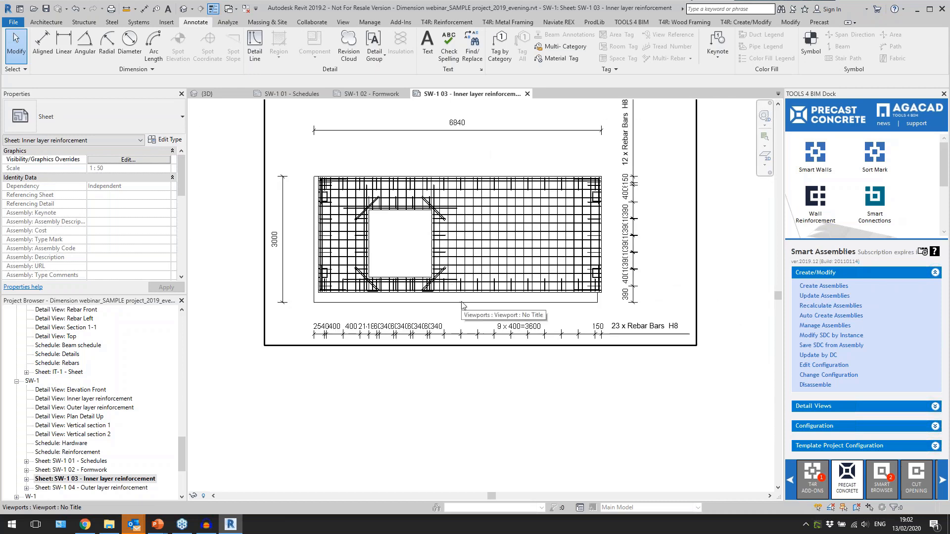
Open the sheet SW-1 04 - Outer layer reinforcement and examine the mesh around the window opening.
{"action": "double_click", "coordinate": [99, 489]}
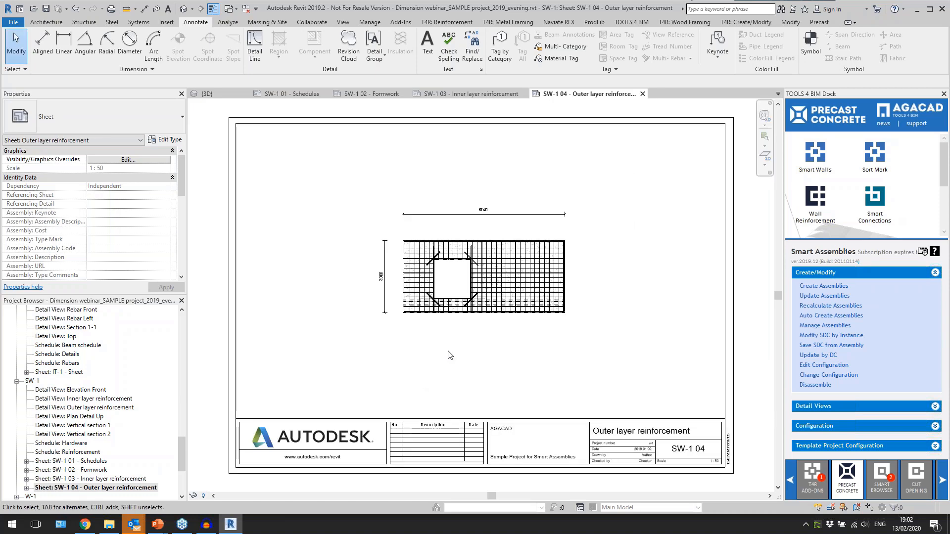
{"action": "scroll", "coordinate": [488, 282], "scroll_direction": "up", "scroll_amount": 3}
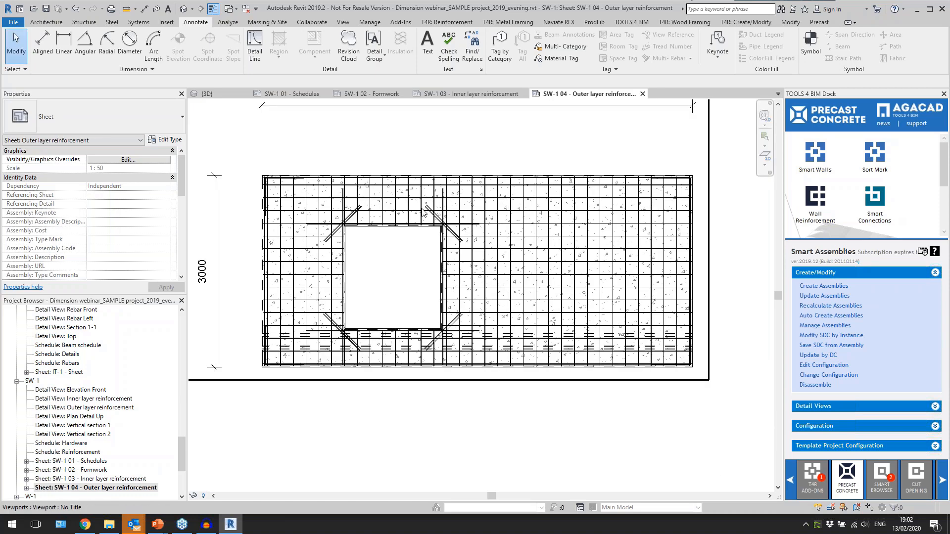
{"action": "scroll", "coordinate": [424, 309], "scroll_direction": "down", "scroll_amount": 3}
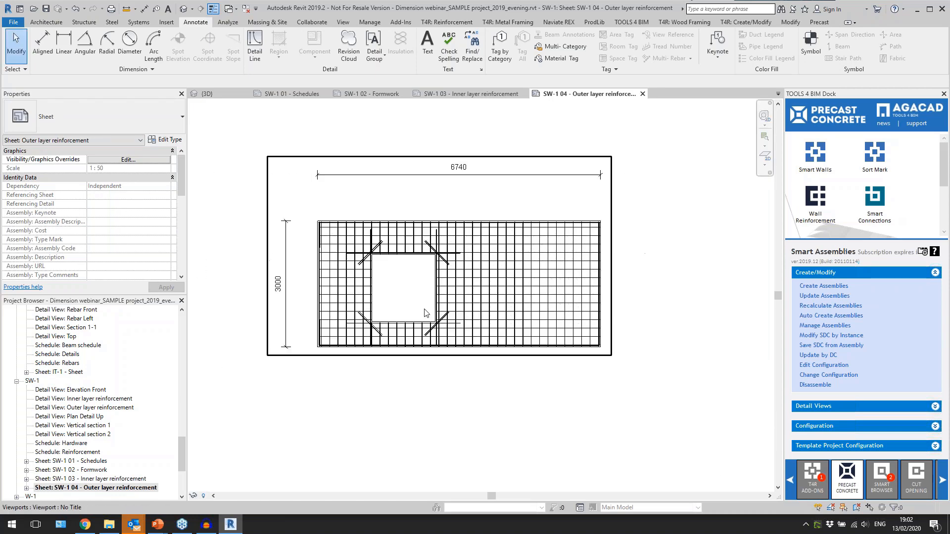
Reopen the inner layer reinforcement sheet and inspect the rebar dimension chains and the bars around the opening.
{"action": "double_click", "coordinate": [128, 480]}
{"action": "scroll", "coordinate": [493, 337], "scroll_direction": "down", "scroll_amount": 2}
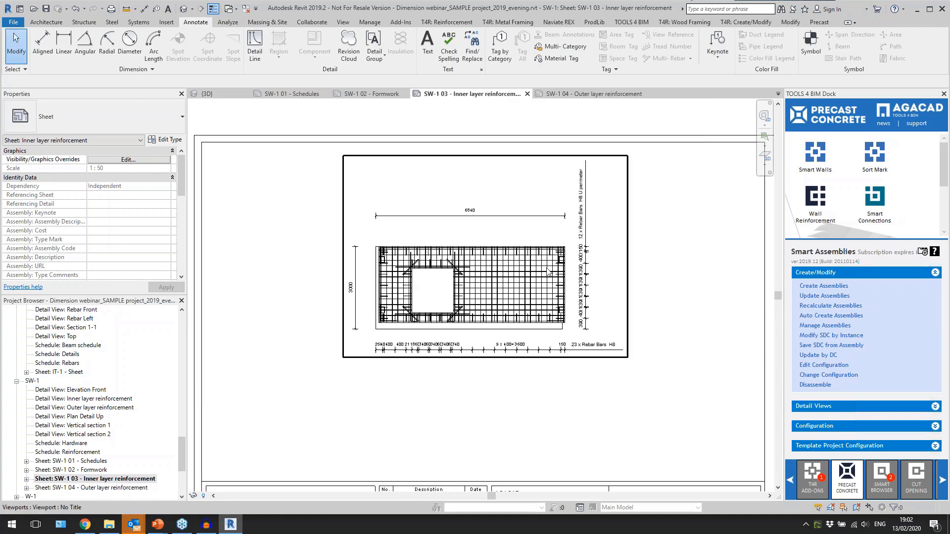
{"action": "scroll", "coordinate": [542, 270], "scroll_direction": "up", "scroll_amount": 2}
{"action": "scroll", "coordinate": [429, 335], "scroll_direction": "up", "scroll_amount": 1}
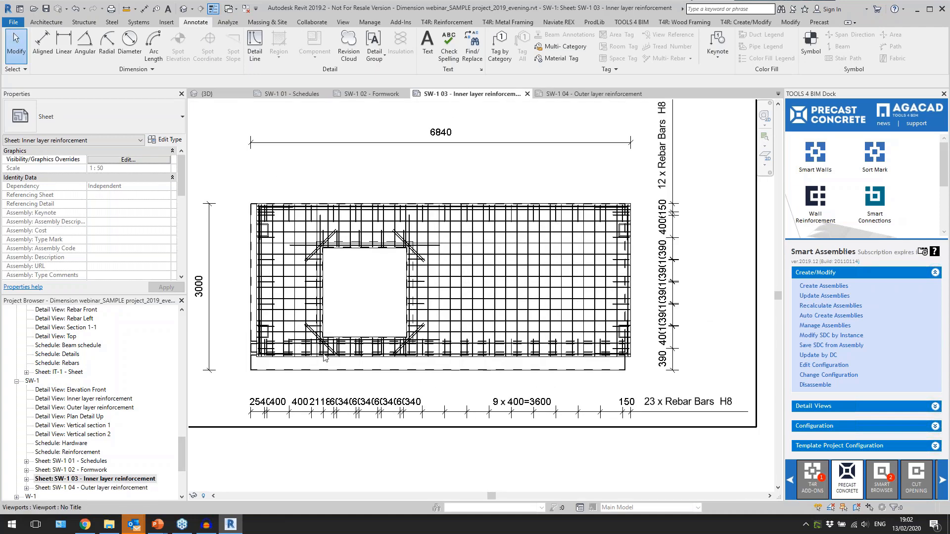
{"action": "scroll", "coordinate": [326, 356], "scroll_direction": "up", "scroll_amount": 2}
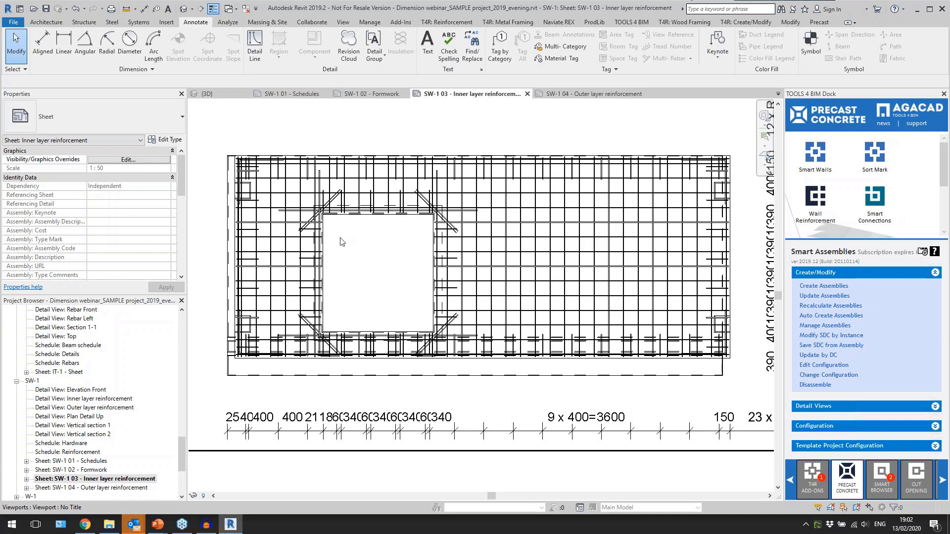
{"action": "scroll", "coordinate": [490, 292], "scroll_direction": "down", "scroll_amount": 2}
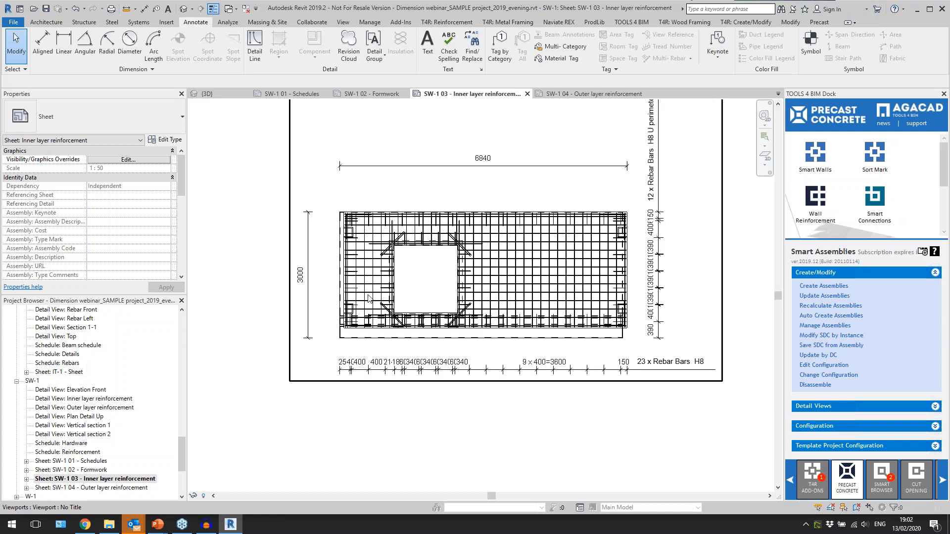
{"action": "scroll", "coordinate": [391, 264], "scroll_direction": "down", "scroll_amount": 3}
{"action": "scroll", "coordinate": [471, 252], "scroll_direction": "up", "scroll_amount": 2}
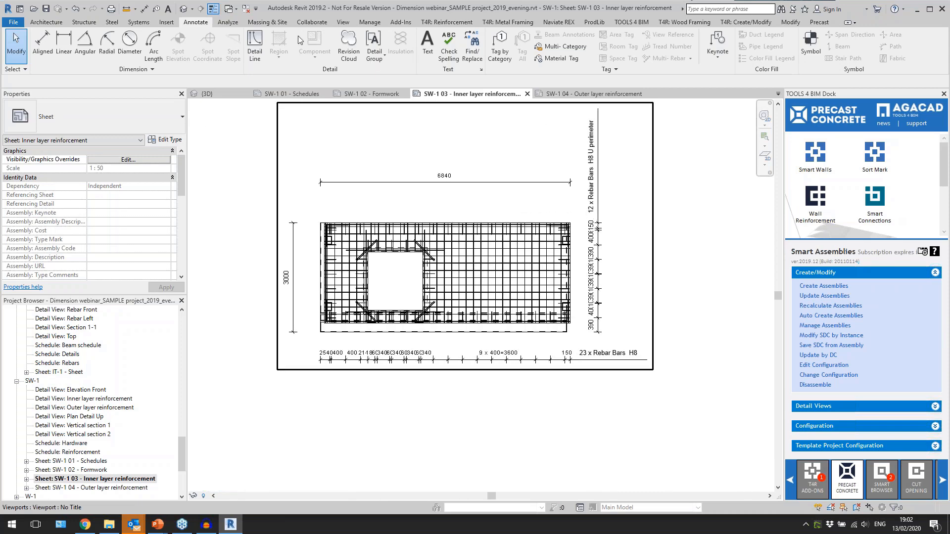
Return to the default 3D view, close the other open views, and reset the temporary hide/isolate.
{"action": "left_click", "coordinate": [185, 8]}
{"action": "left_click", "coordinate": [247, 10]}
{"action": "left_click", "coordinate": [315, 496]}
{"action": "left_click", "coordinate": [342, 487]}
Examine the reinforced SW-1 wall in 3D and review the whole model with all precast walls, floors and frames.
{"action": "middle_click_drag", "start_coordinate": [457, 362], "coordinate": [481, 360], "text": "shift"}
{"action": "scroll", "coordinate": [553, 249], "scroll_direction": "up", "scroll_amount": 3}
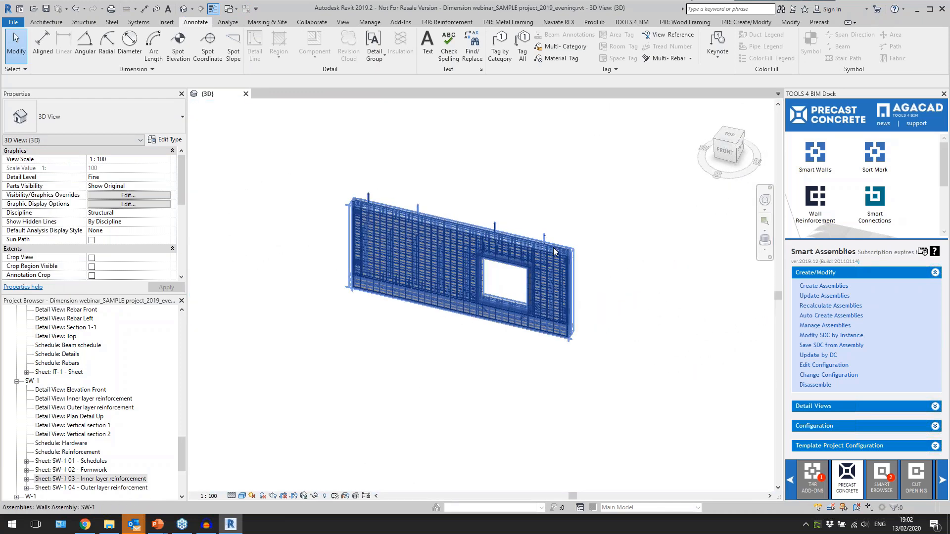
{"action": "scroll", "coordinate": [554, 252], "scroll_direction": "up", "scroll_amount": 2}
{"action": "middle_click_drag", "start_coordinate": [322, 403], "coordinate": [382, 396]}
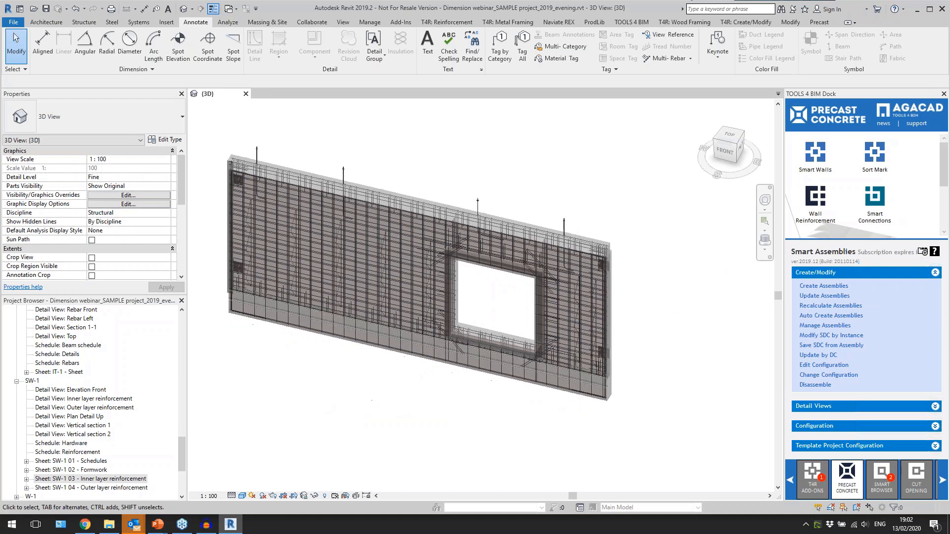
{"action": "scroll", "coordinate": [387, 309], "scroll_direction": "down", "scroll_amount": 6}
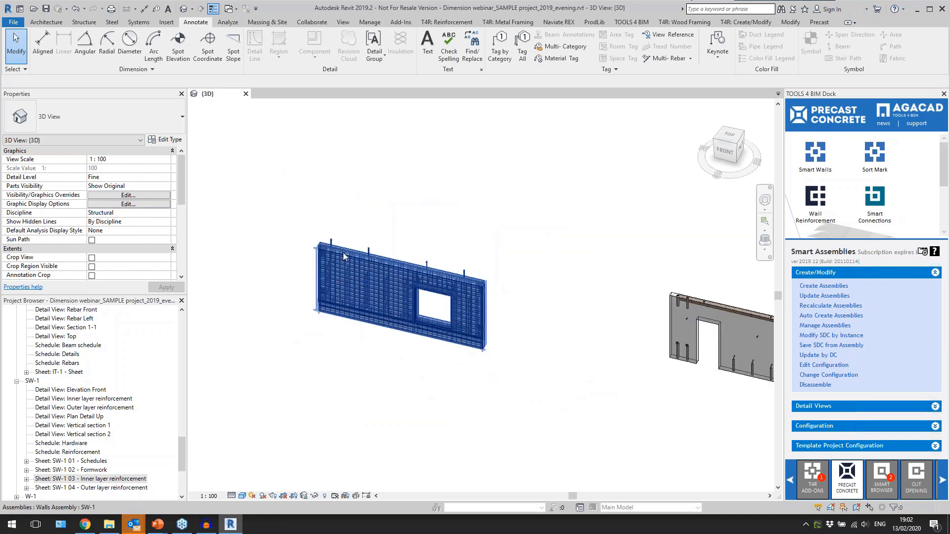
{"action": "scroll", "coordinate": [338, 301], "scroll_direction": "down", "scroll_amount": 5}
{"action": "middle_click_drag", "start_coordinate": [449, 377], "coordinate": [666, 424]}
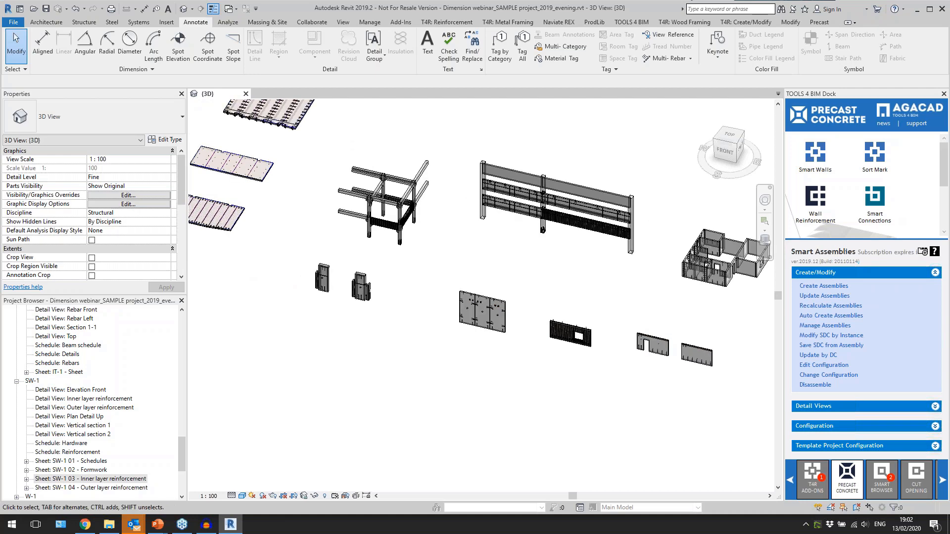
{"action": "scroll", "coordinate": [595, 413], "scroll_direction": "down", "scroll_amount": 1}
{"action": "middle_click_drag", "start_coordinate": [544, 410], "coordinate": [548, 435]}
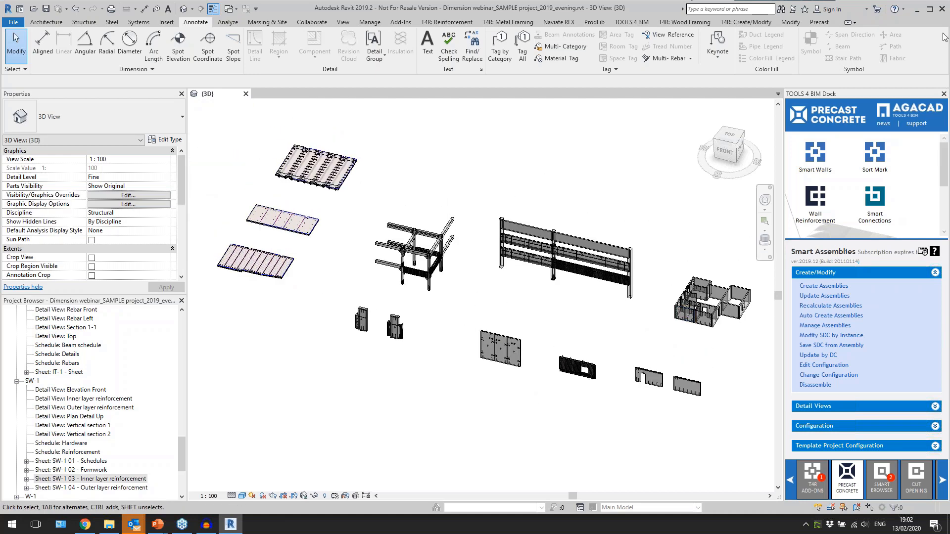